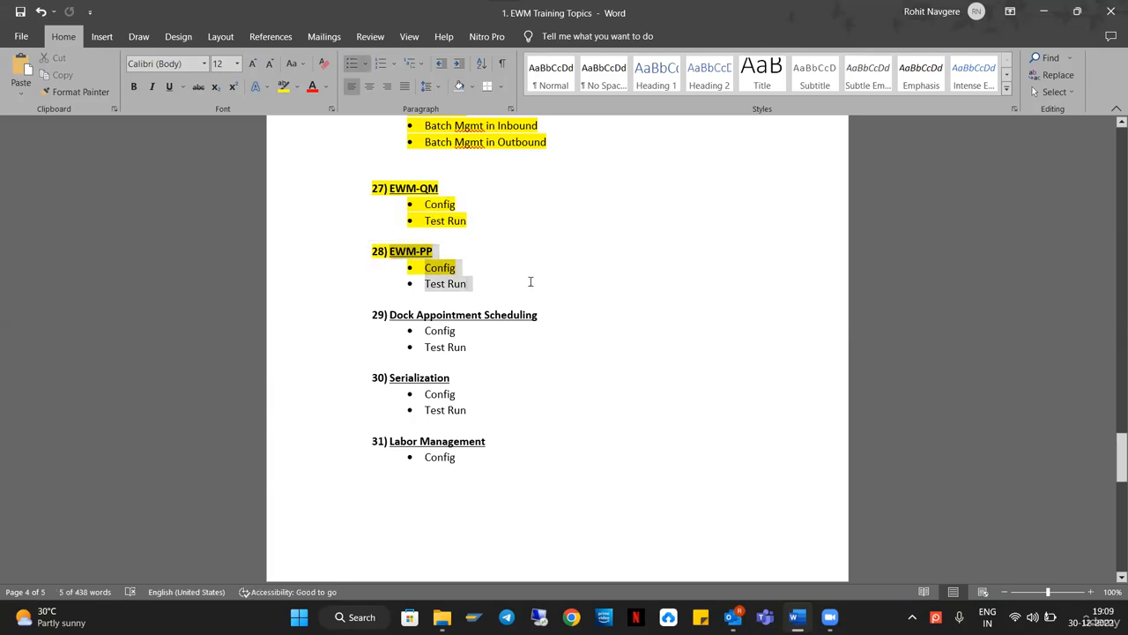
Highlight the EWM-PP heading and its Config and Test Run items in Word, then sign in to the remote server.
left_click_drag(484, 284, 374, 252)
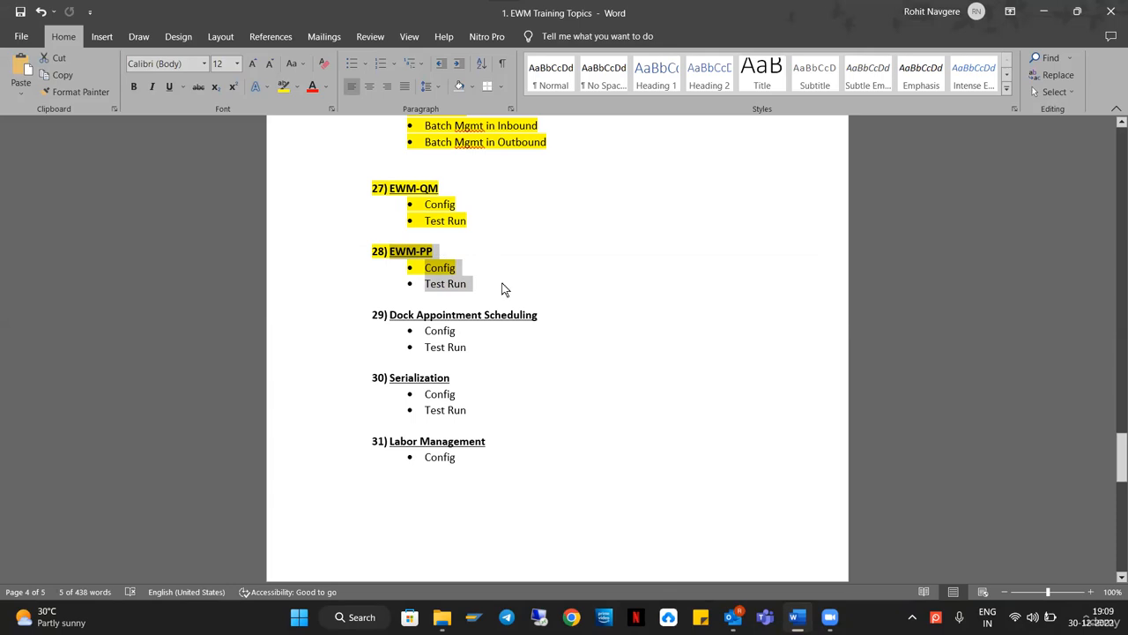
left_click_drag(515, 284, 391, 258)
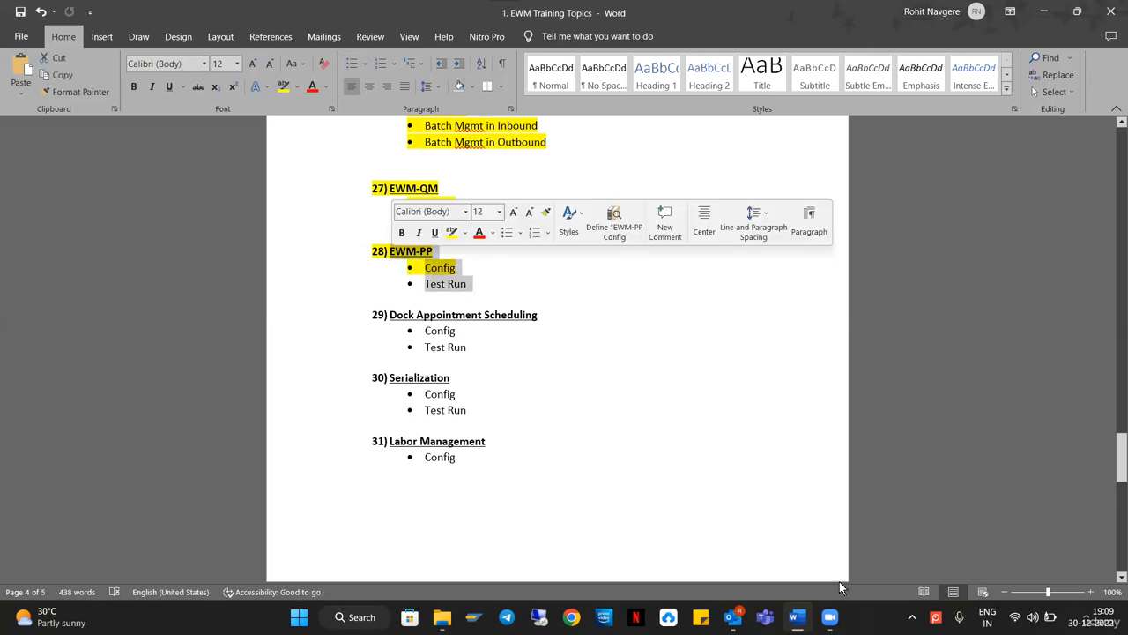
left_click(540, 617)
left_click(631, 272)
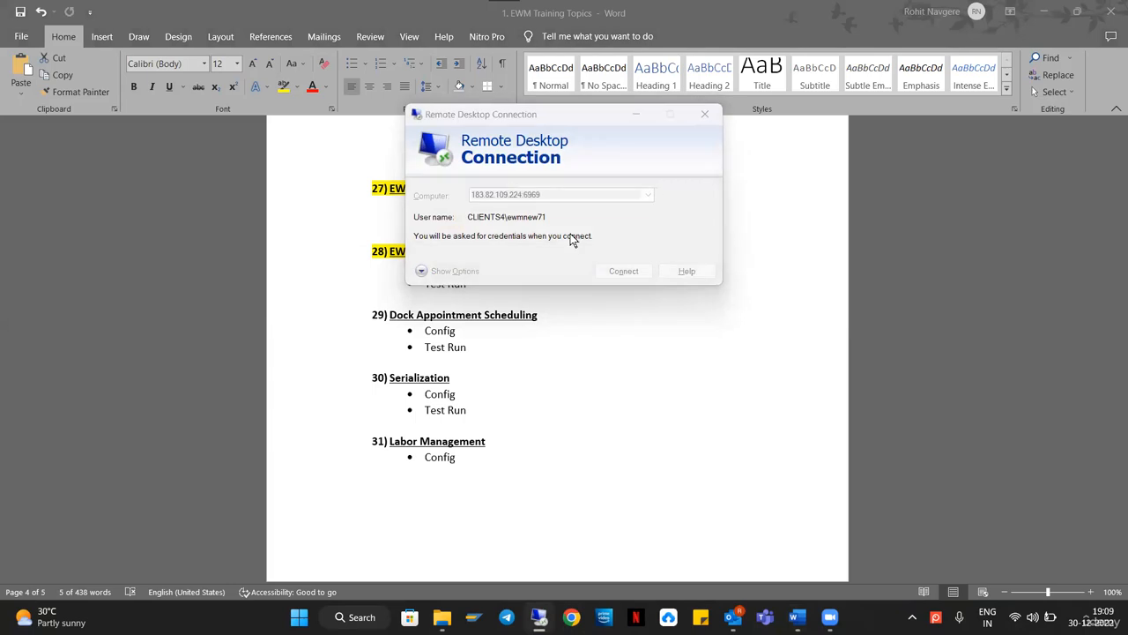
type("*********")
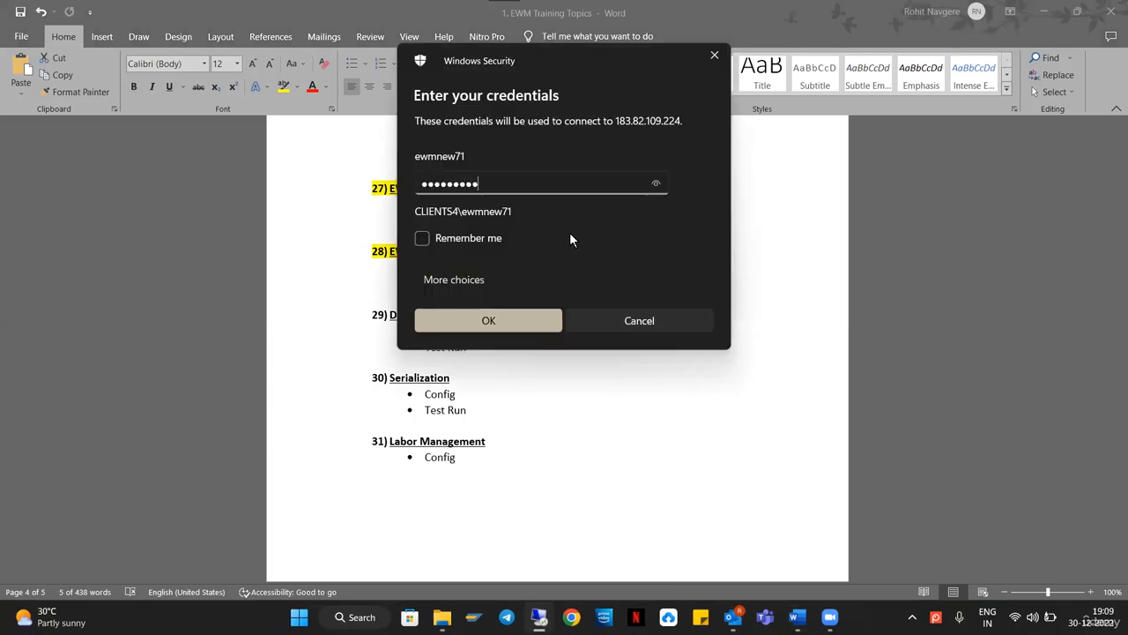
key("Return")
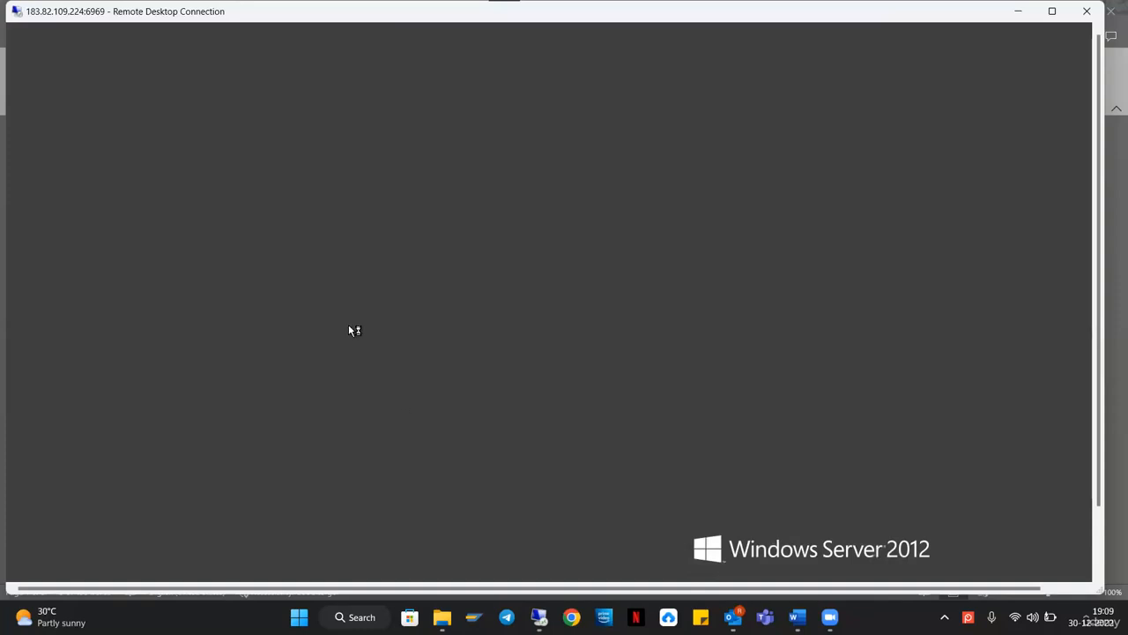
Launch SAP Logon, log on to s4_ewm client 400 with the saved user, and minimize the remote window.
double_click(101, 426)
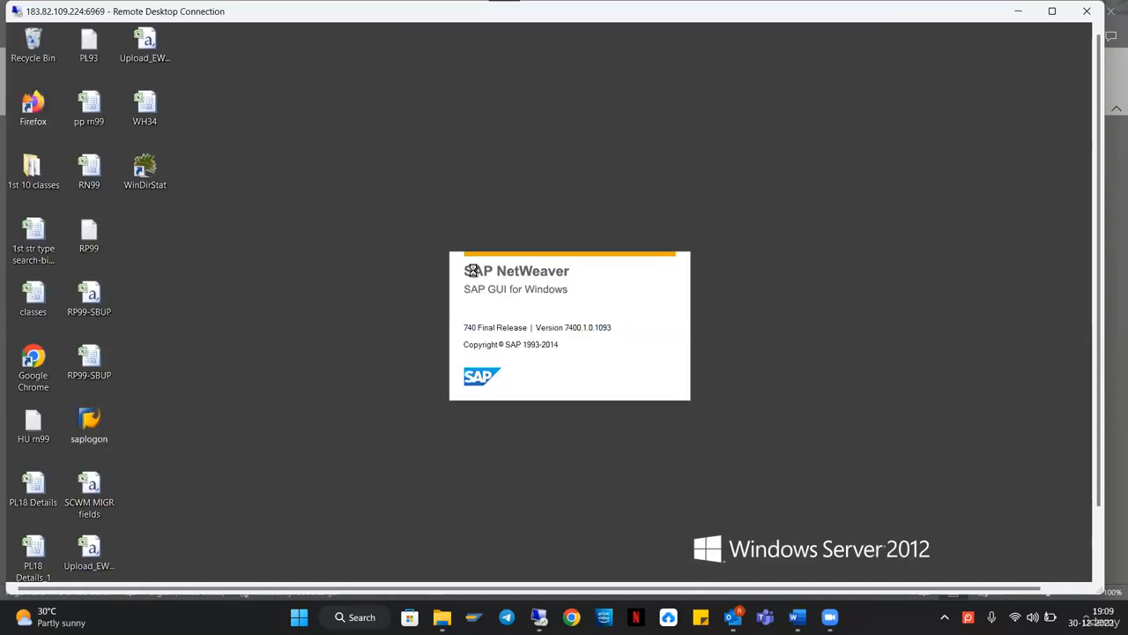
key("Return")
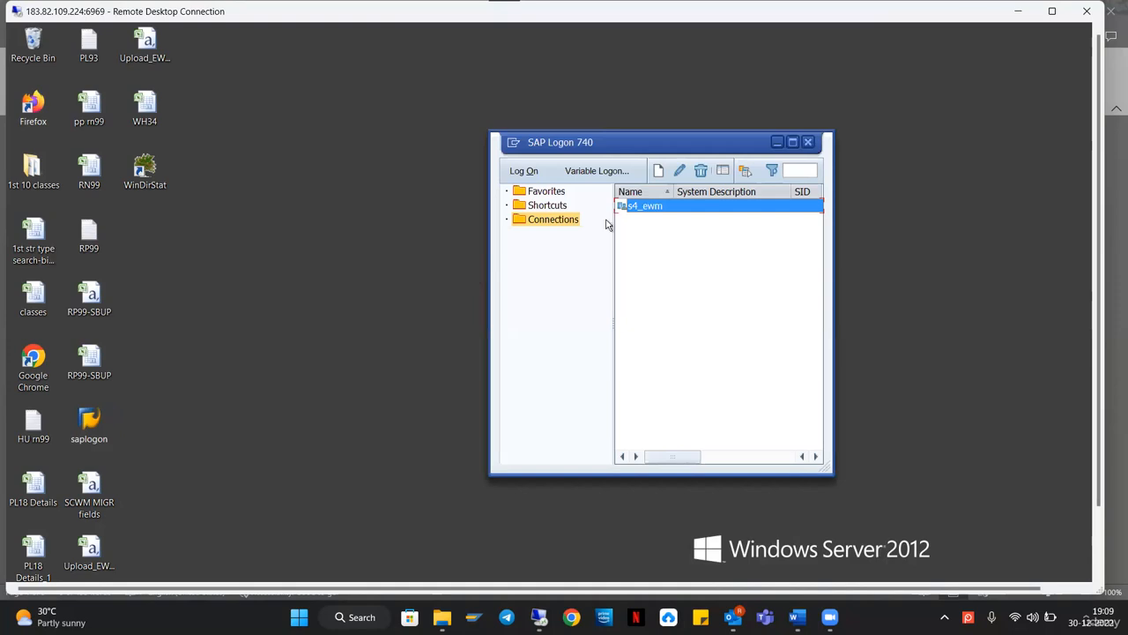
key("Down")
key("Return")
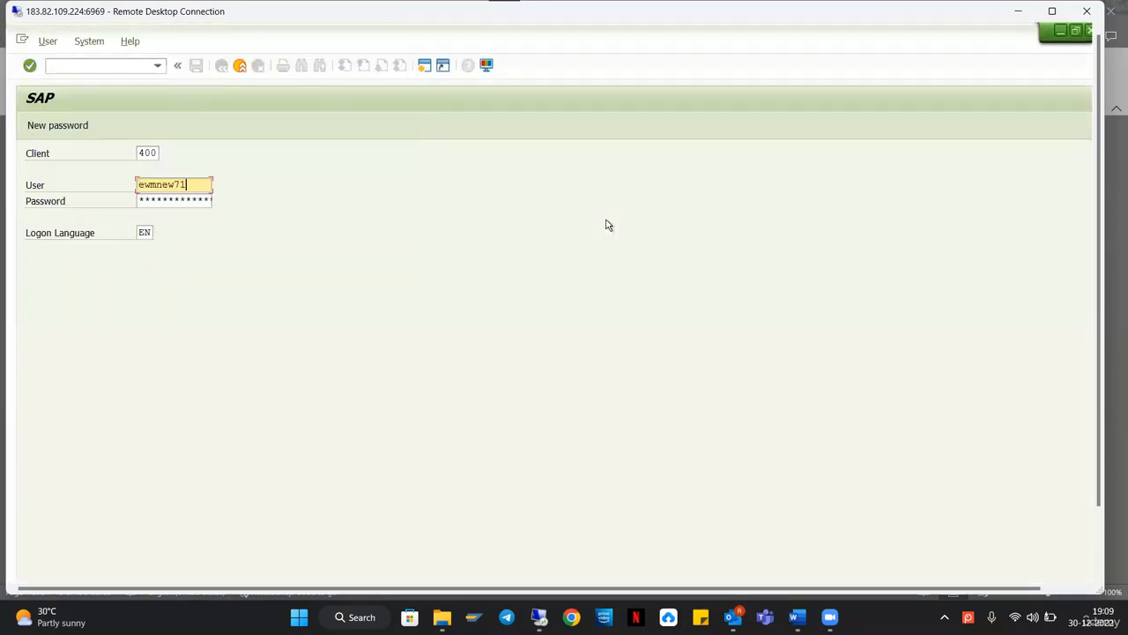
key("Tab")
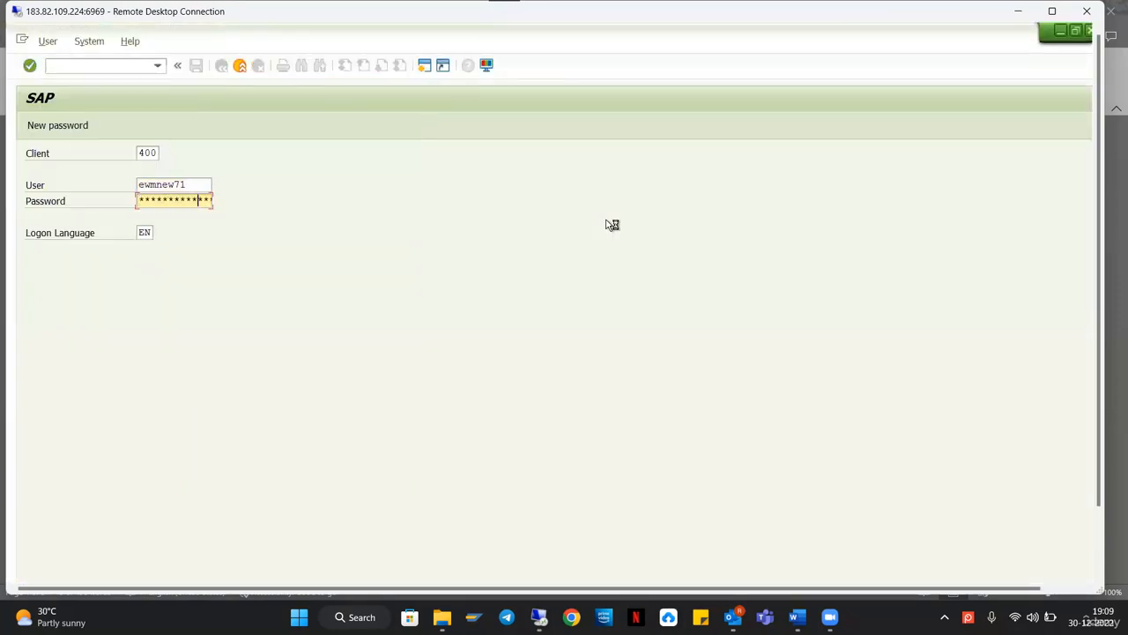
key("Return")
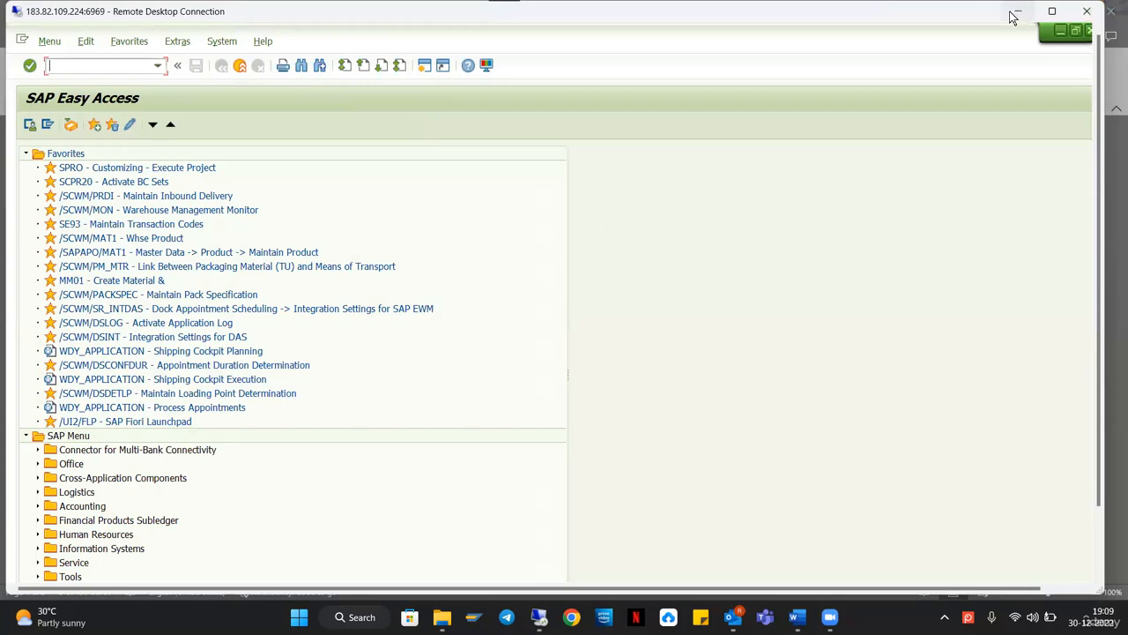
left_click(1015, 13)
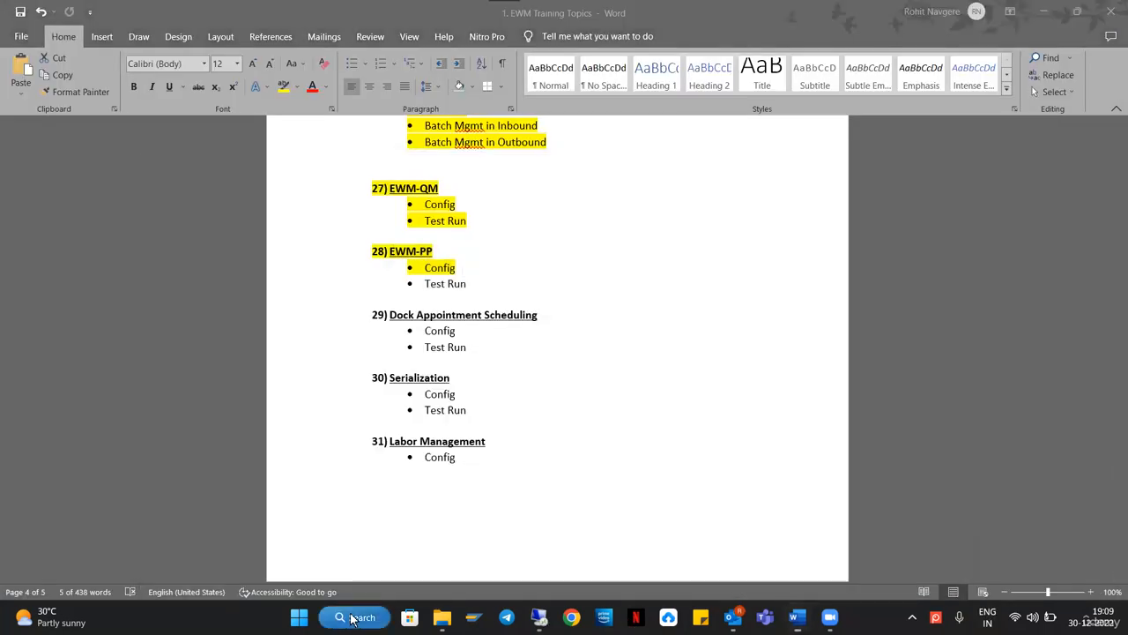
Launch Excel from Windows search and create a new blank workbook.
left_click(351, 618)
type("excel")
key("Return")
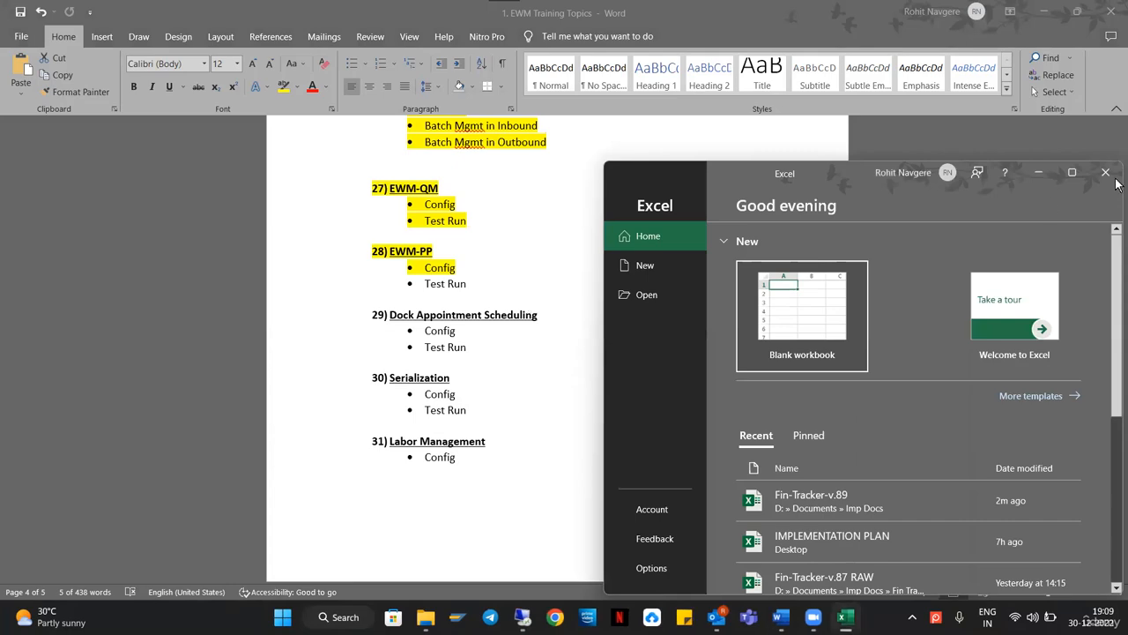
left_click(1072, 172)
left_click(212, 159)
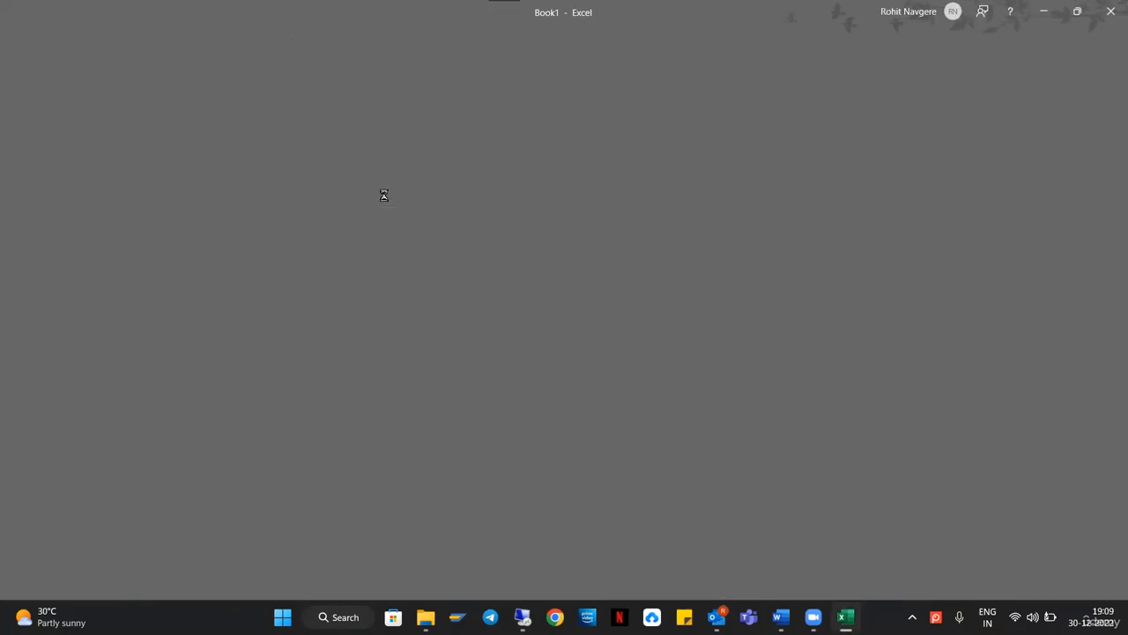
Put a thick outside border around H4:J11 and divide it with a line before column J.
left_click_drag(370, 233, 460, 333)
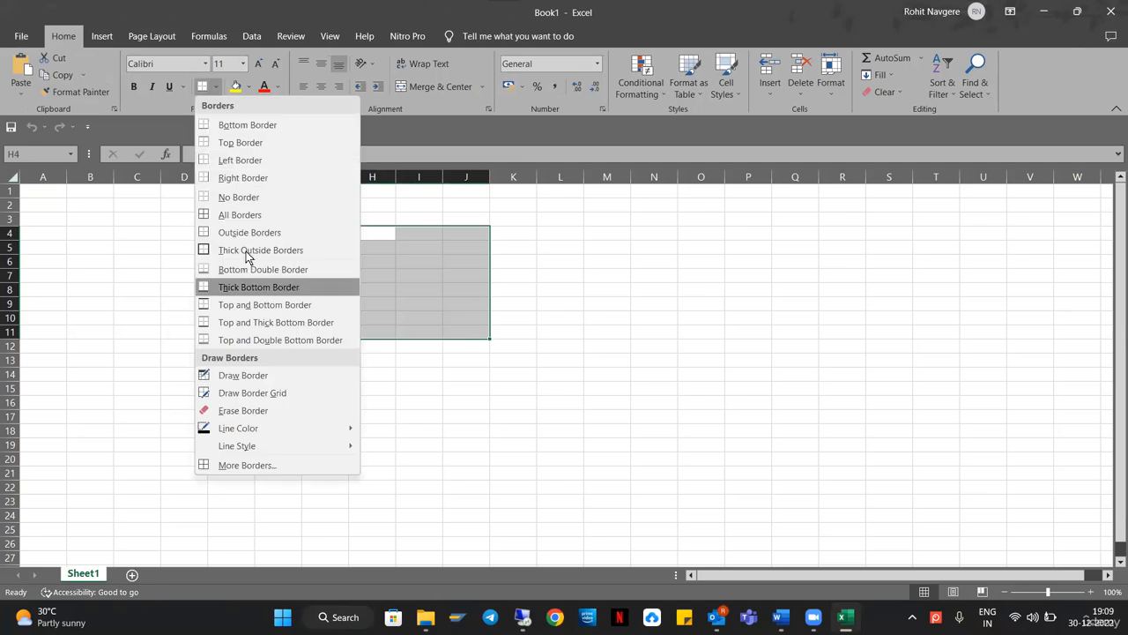
left_click(317, 251)
left_click(746, 264)
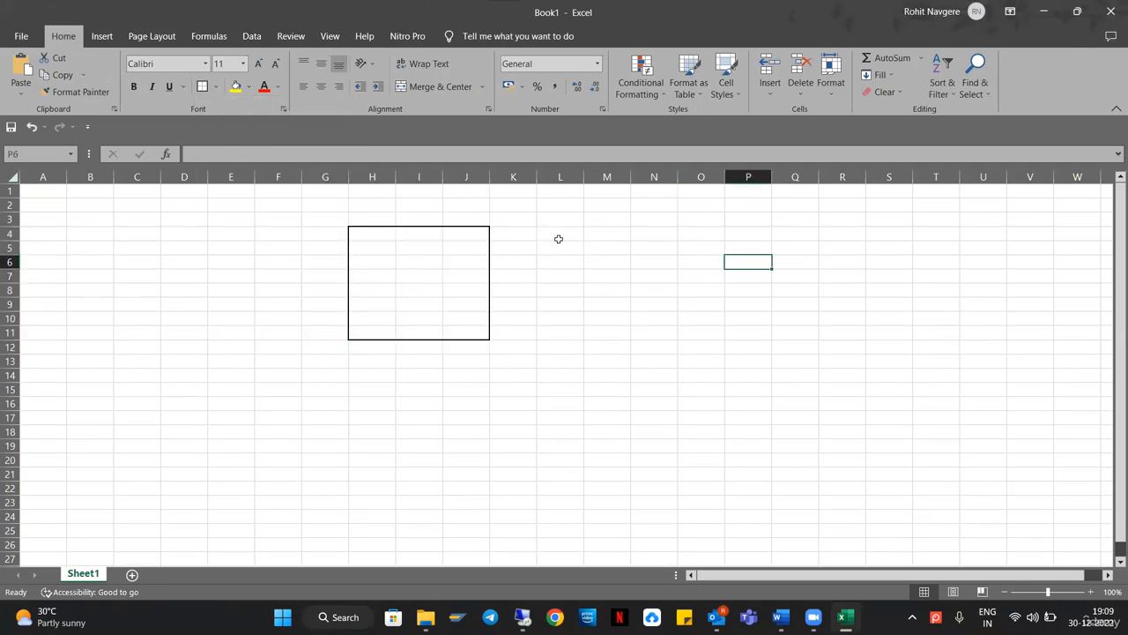
left_click_drag(465, 232, 466, 333)
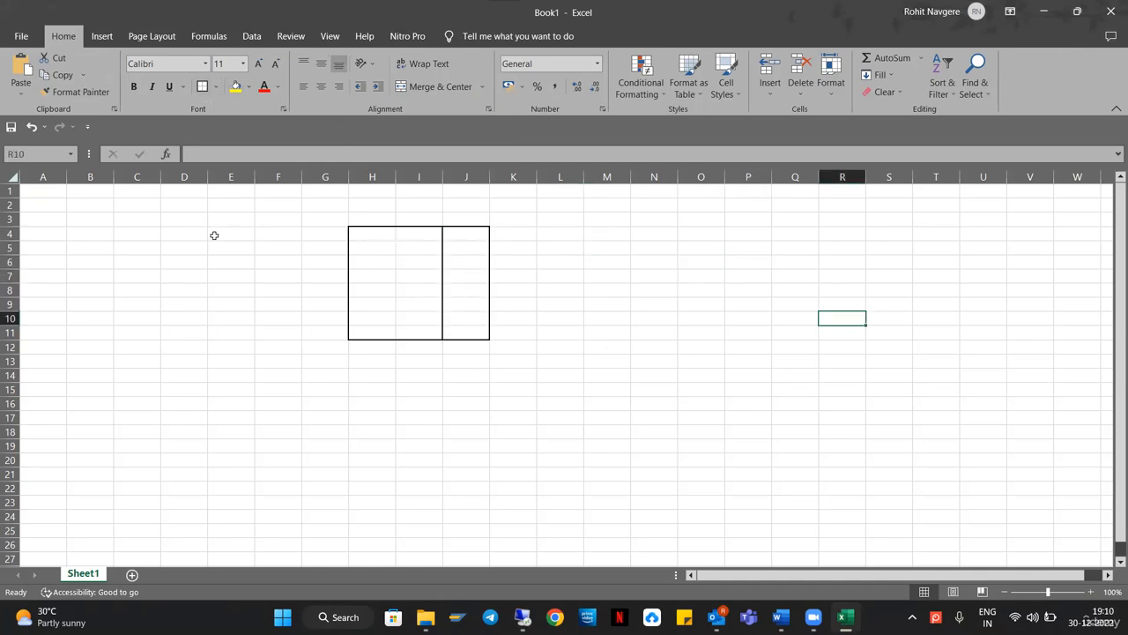
left_click(214, 236)
left_click_drag(184, 232, 231, 276)
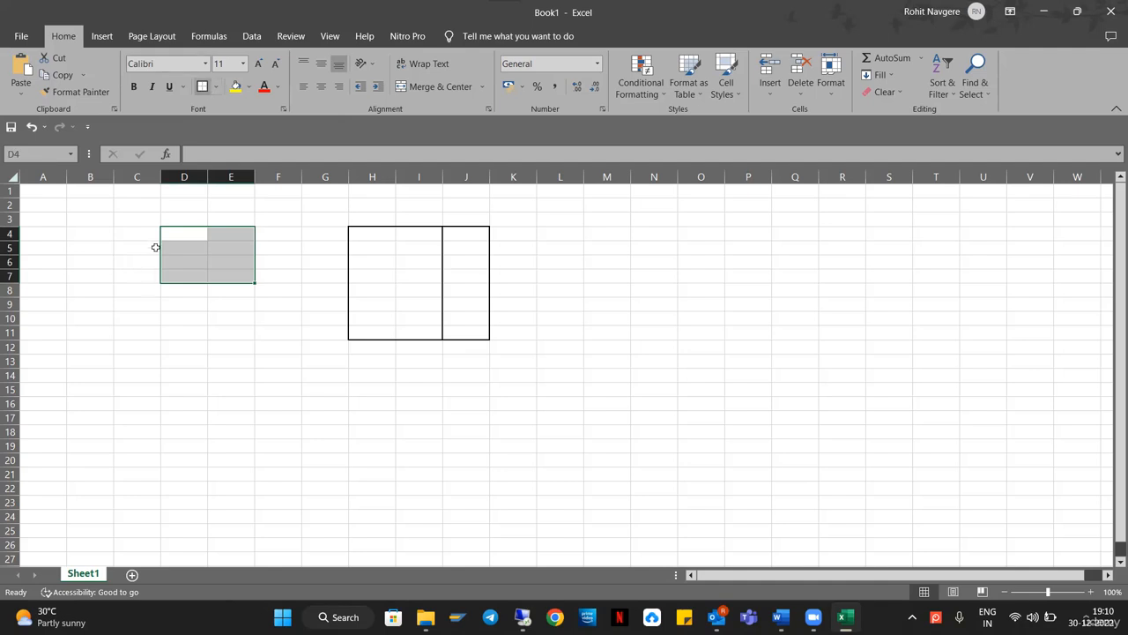
Border D4:E7, title it 'prod order', and enter cmp1 with quantity 1.
left_click(181, 236)
type("pro")
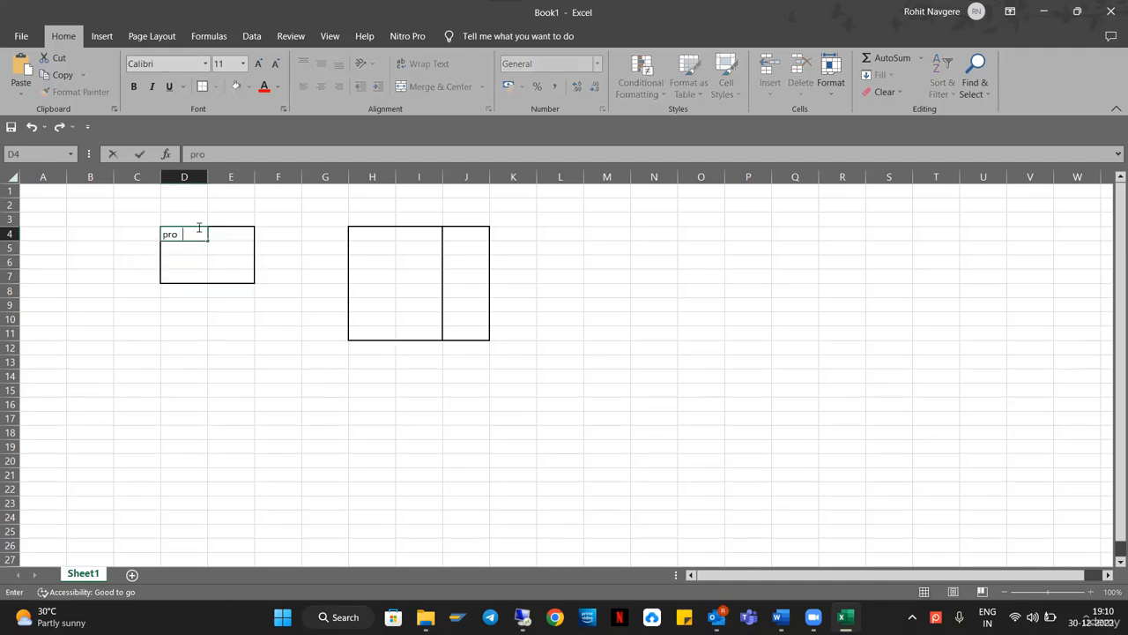
type("d order")
key("Return")
key("Return")
key("Right")
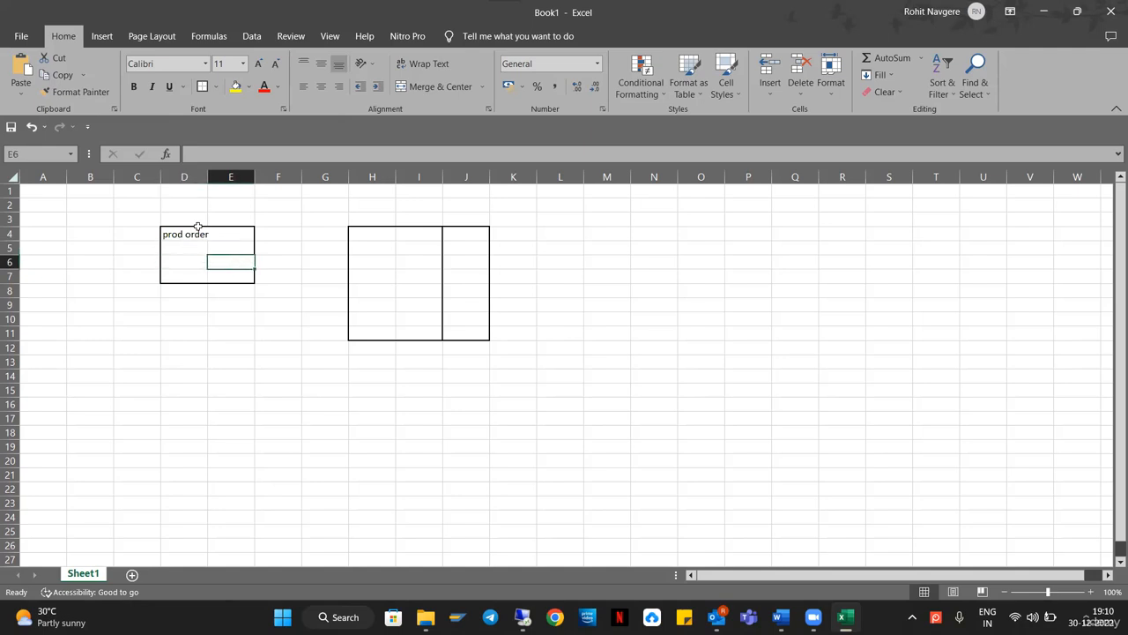
key("Left")
type("cmt")
key("BackSpace")
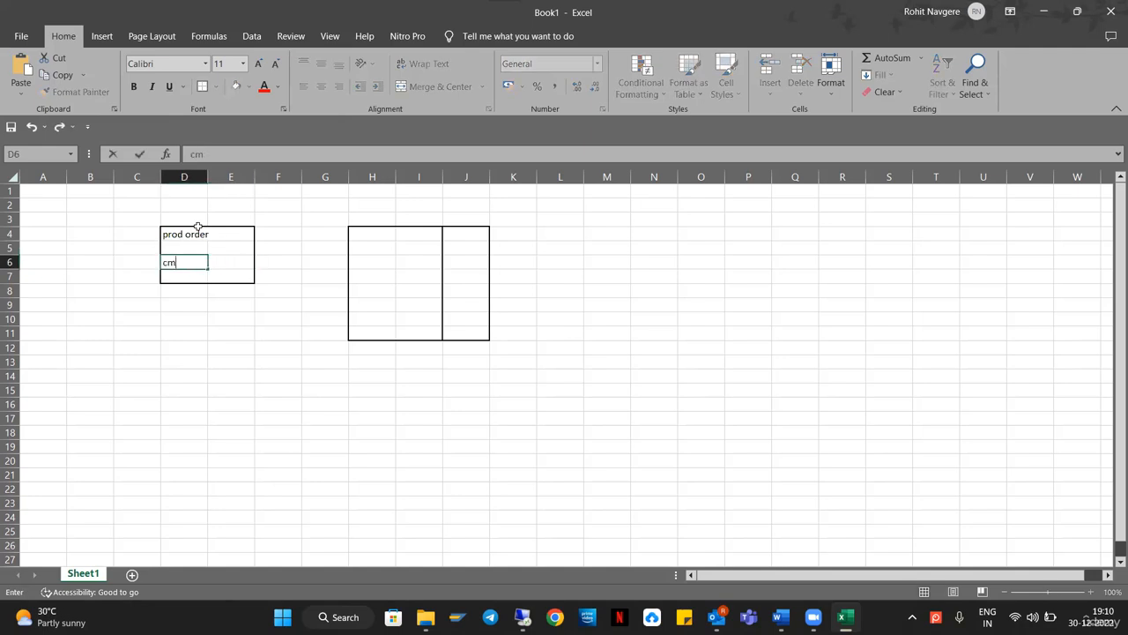
type("p1")
key("Tab")
type("1")
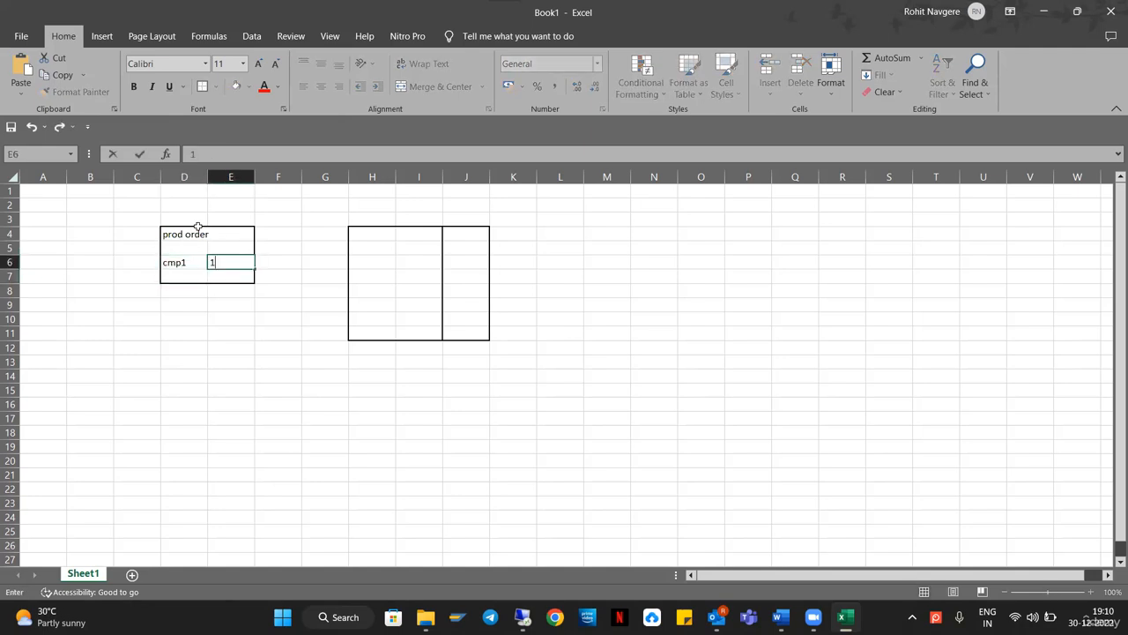
key("Return")
Add comp2 with quantity 1 and mark both components with S in C6:C7.
type("comp2")
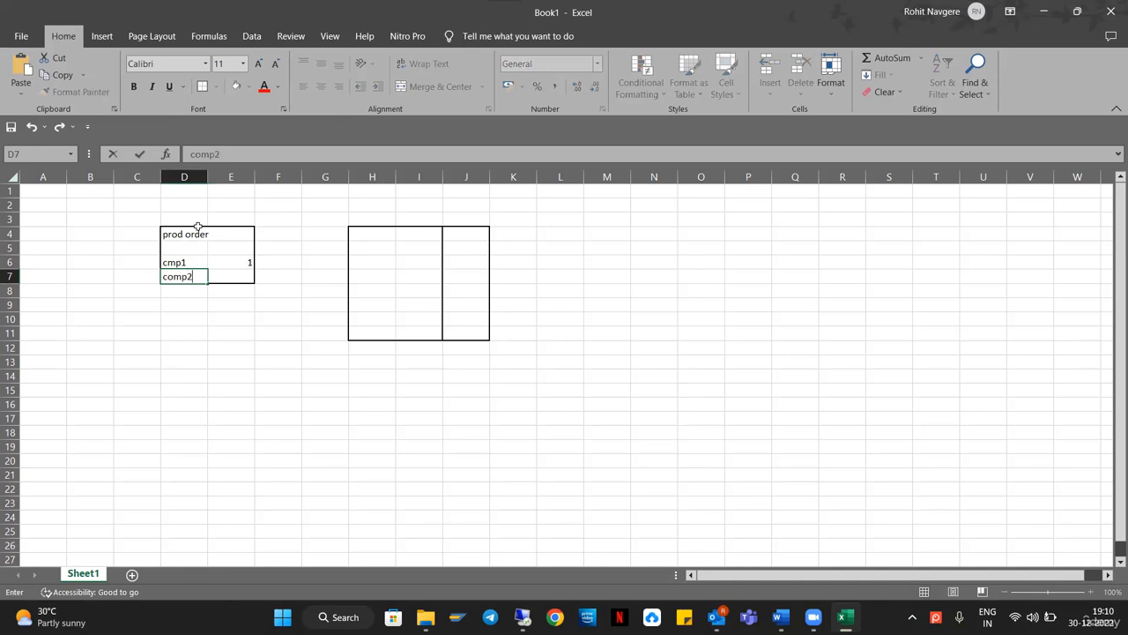
key("Tab")
type("1")
key("Return")
key("Up")
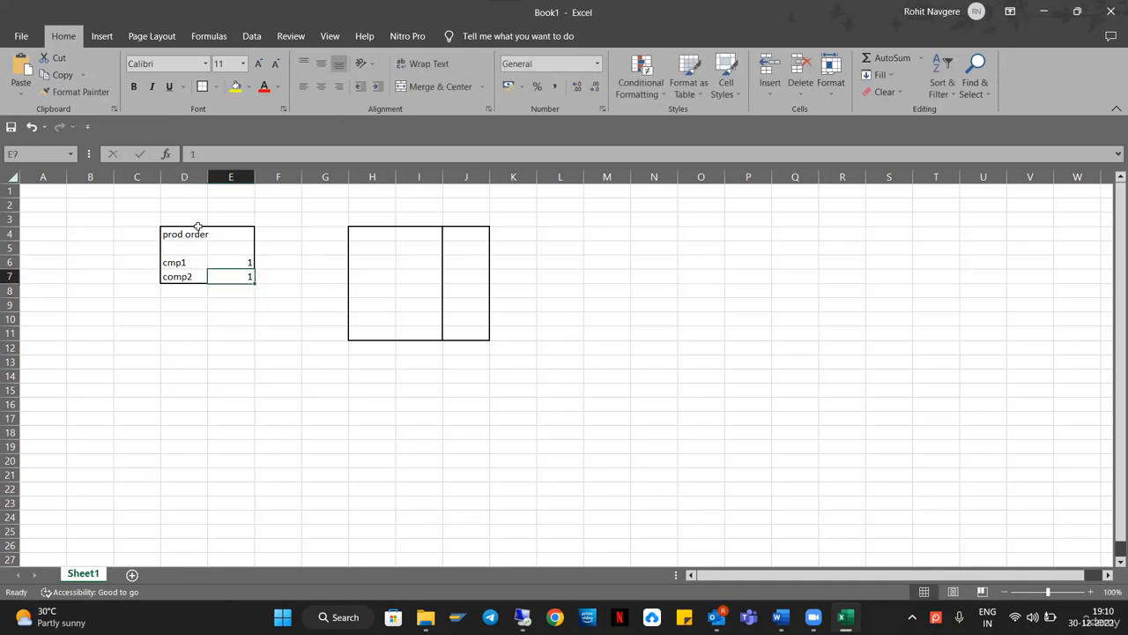
key("Up")
key("Left")
key("Left")
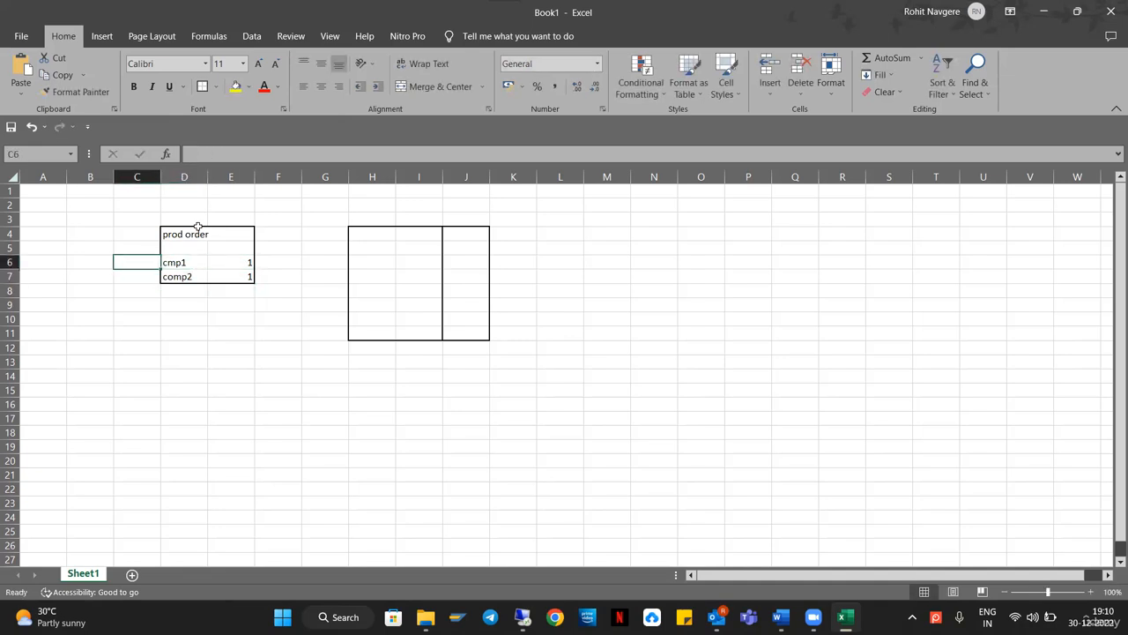
type("S")
key("Return")
type("S")
key("Return")
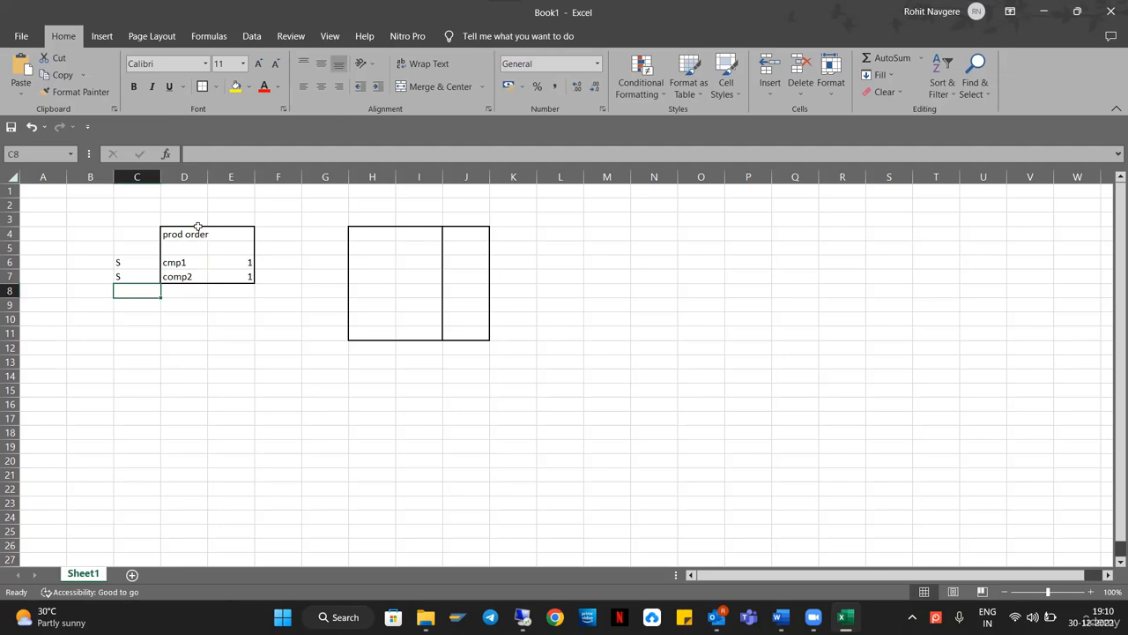
left_click_drag(136, 260, 137, 275)
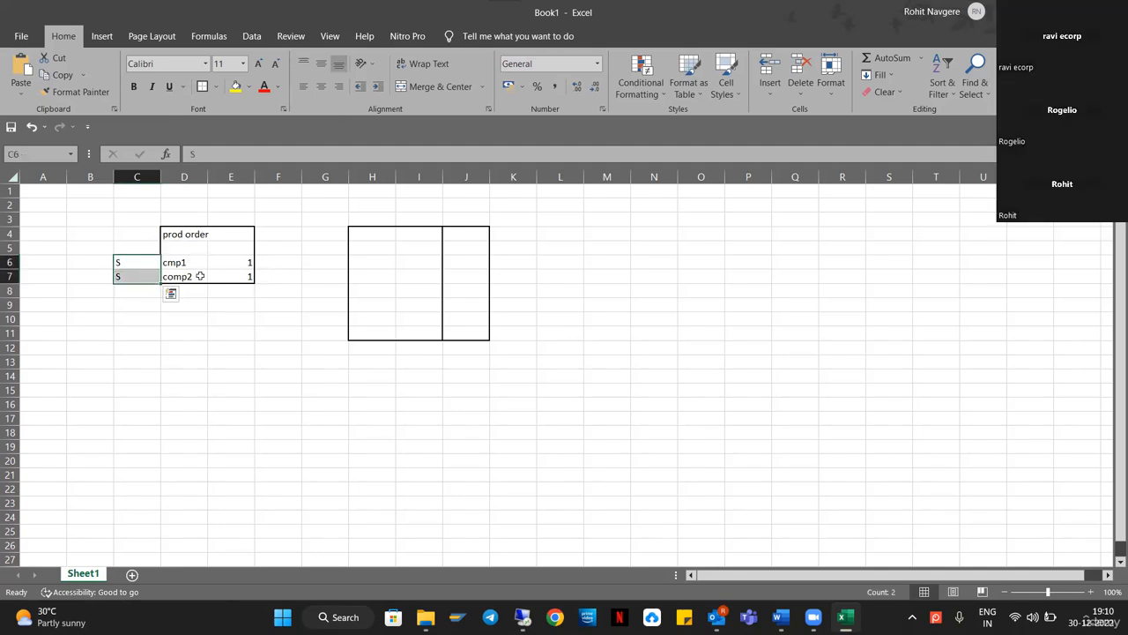
left_click_drag(199, 262, 226, 274)
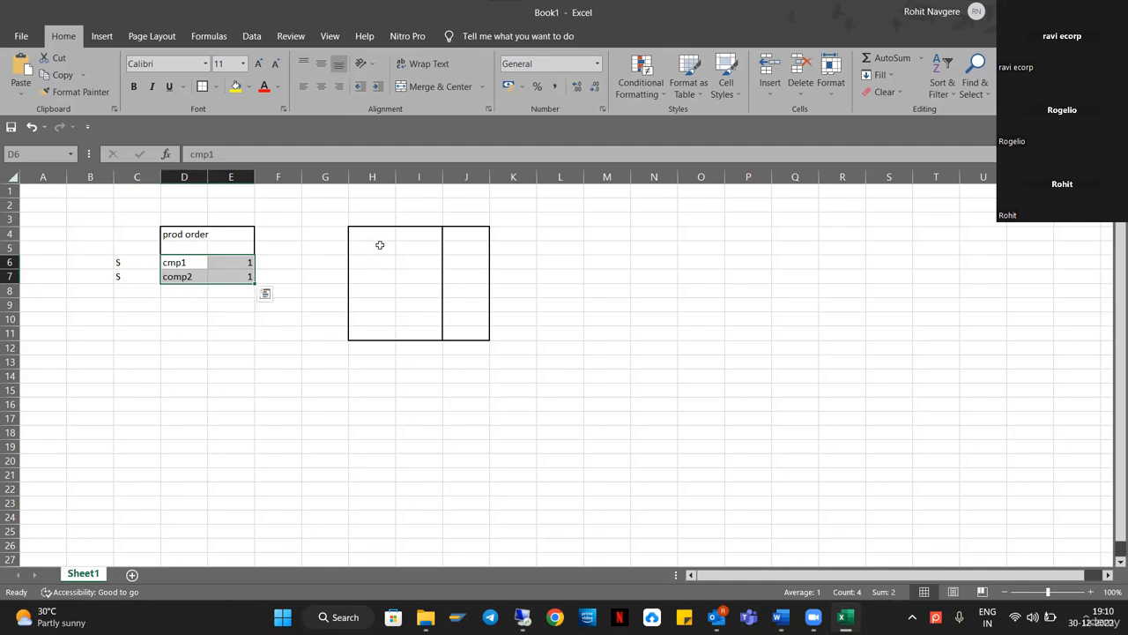
Label the big box 'psa' and copy cmp1 and comp2 with their quantities into it at H6.
left_click(381, 217)
type("psa")
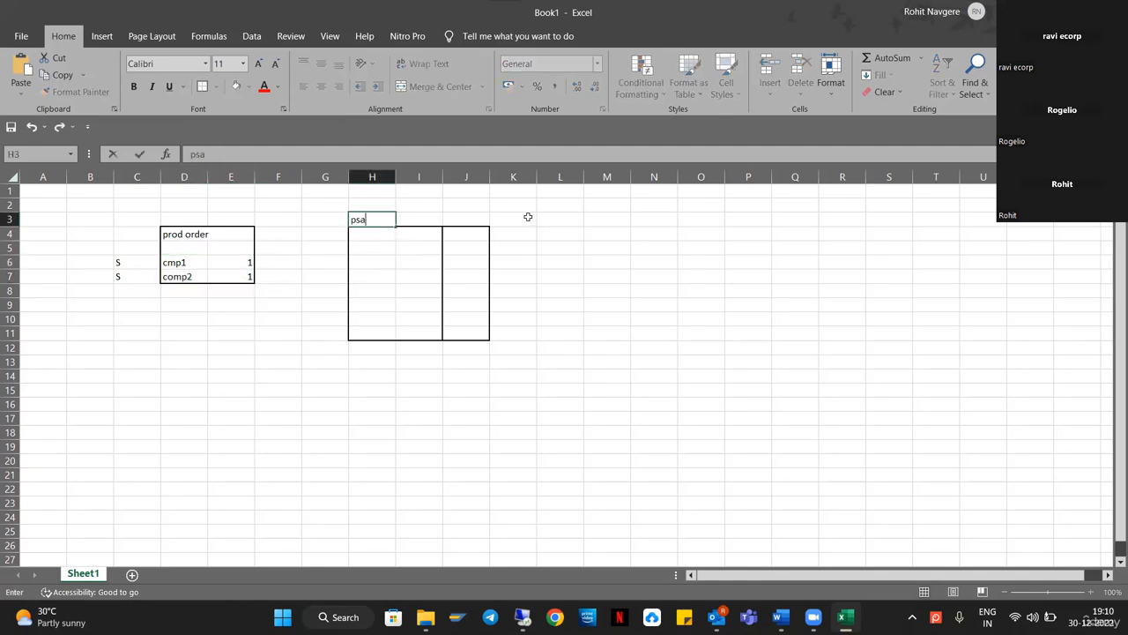
key("Return")
key("Down")
key("Down")
key("Right")
key("Left")
key("Left")
key("Left")
key("Left")
key("Left")
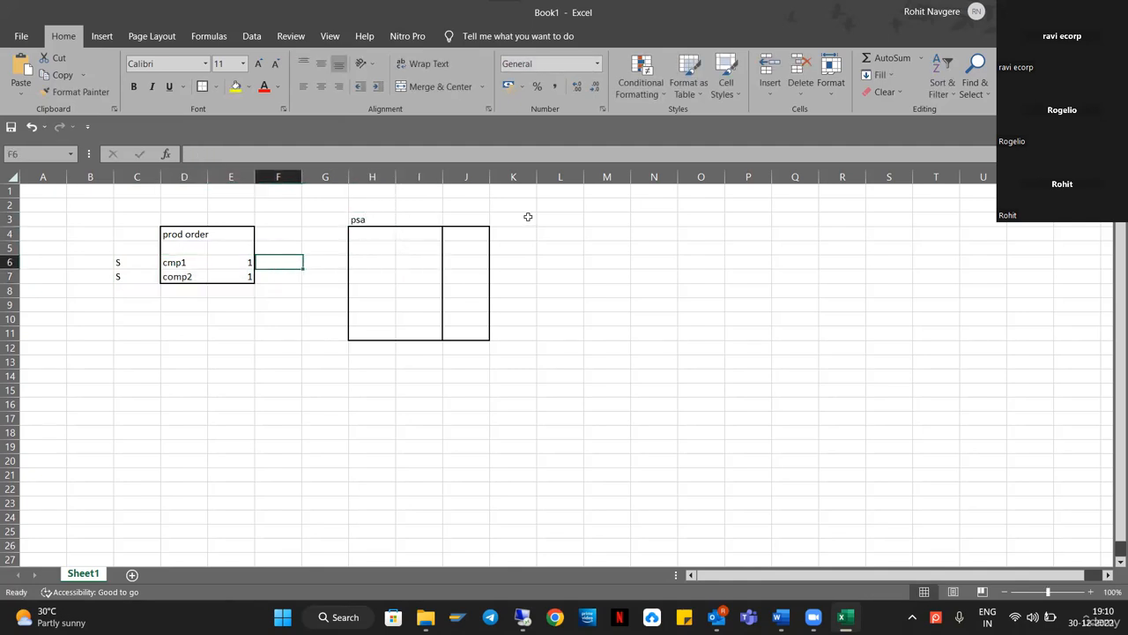
key("shift+Down")
key("shift+Right")
key("ctrl+c")
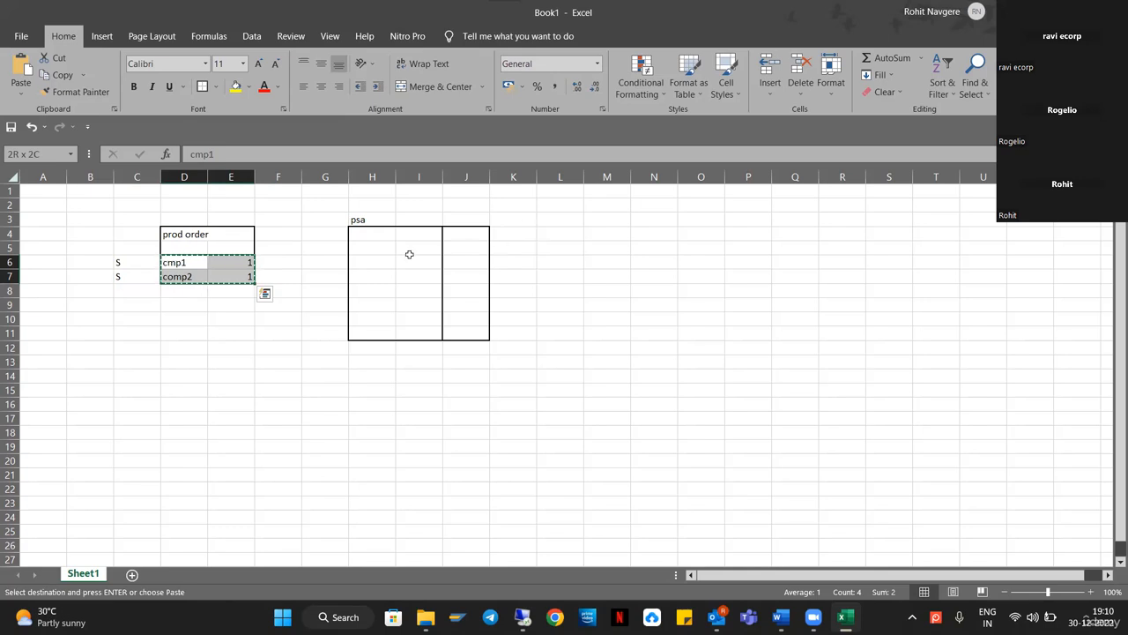
left_click(371, 265)
key("ctrl+v")
left_click(585, 262)
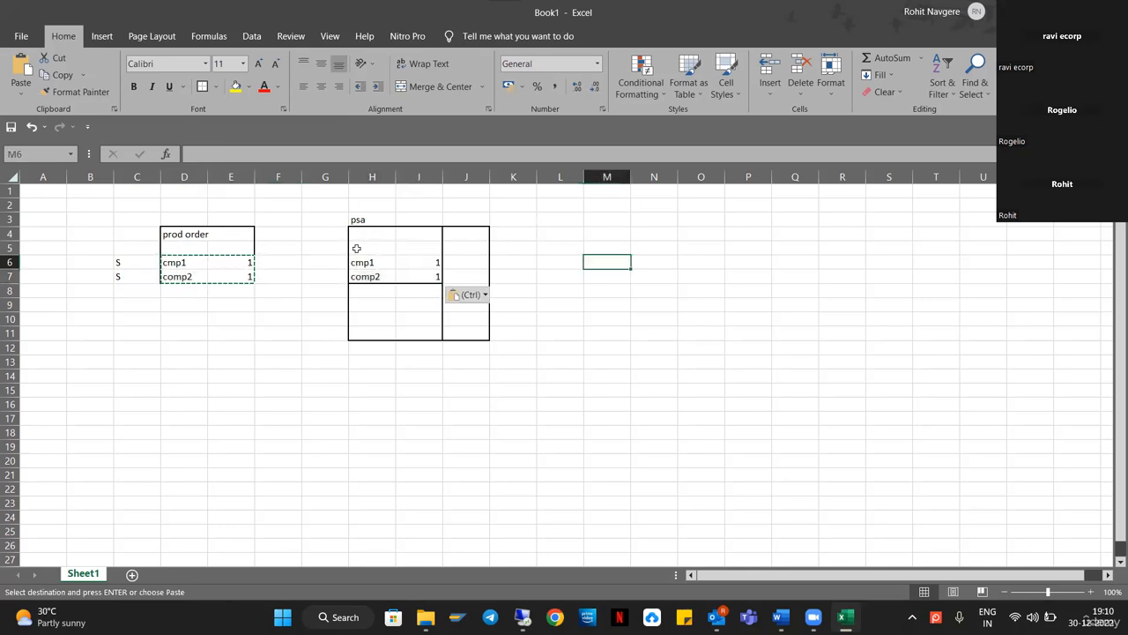
left_click_drag(357, 262, 416, 277)
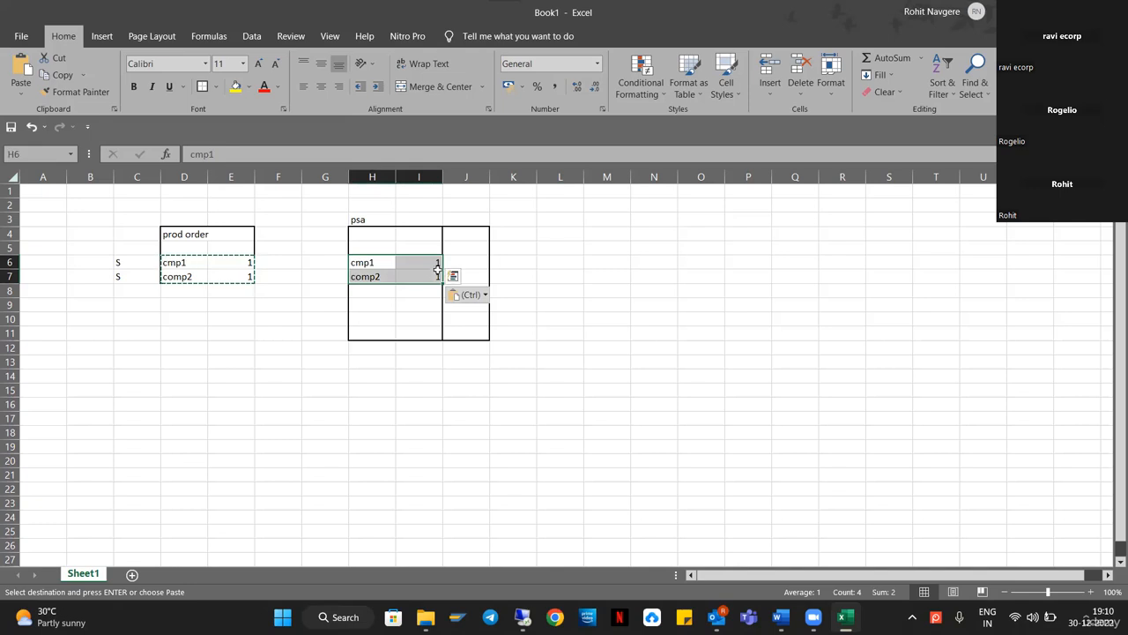
key("Escape")
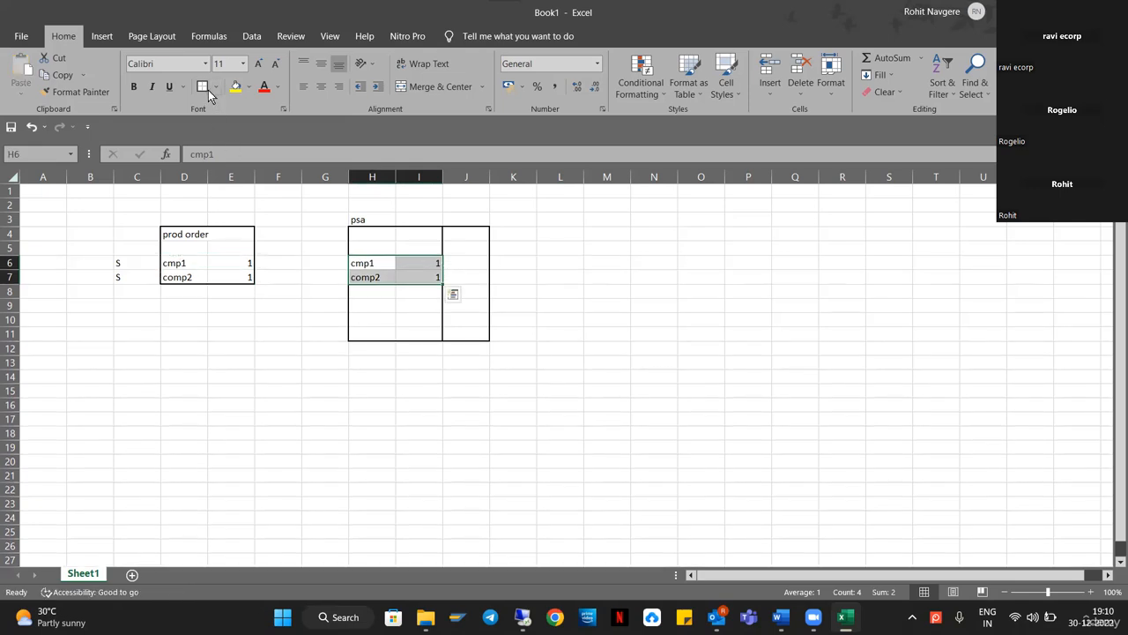
Tag cmp1 and comp2 in the psa box with PMR in J6:J7.
left_click(475, 263)
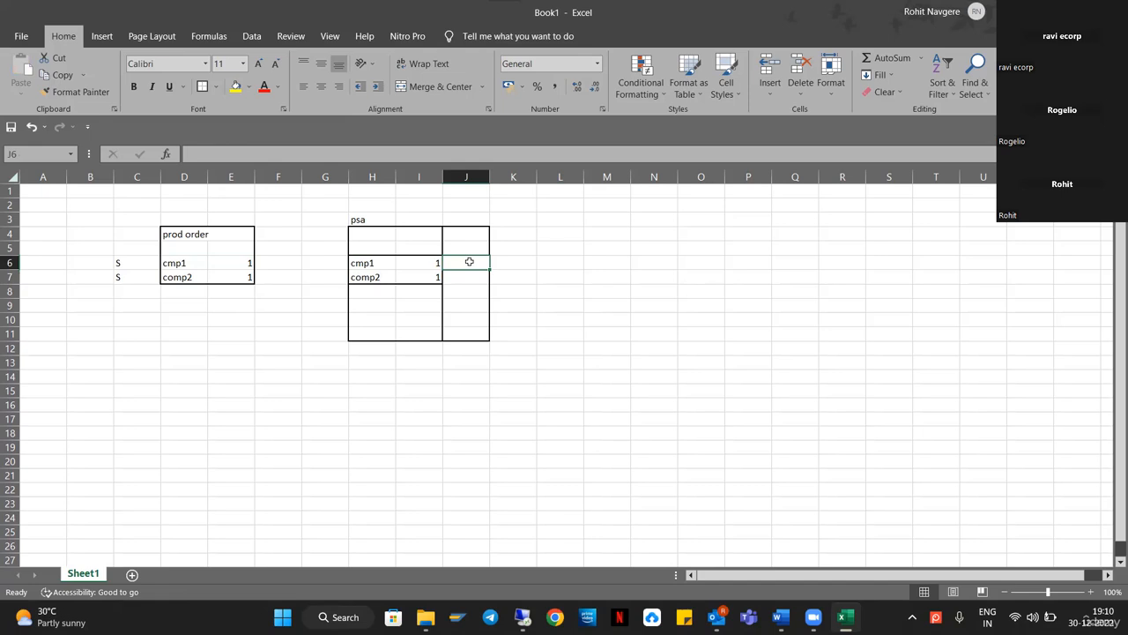
type("PMR")
key("Return")
type("PMR")
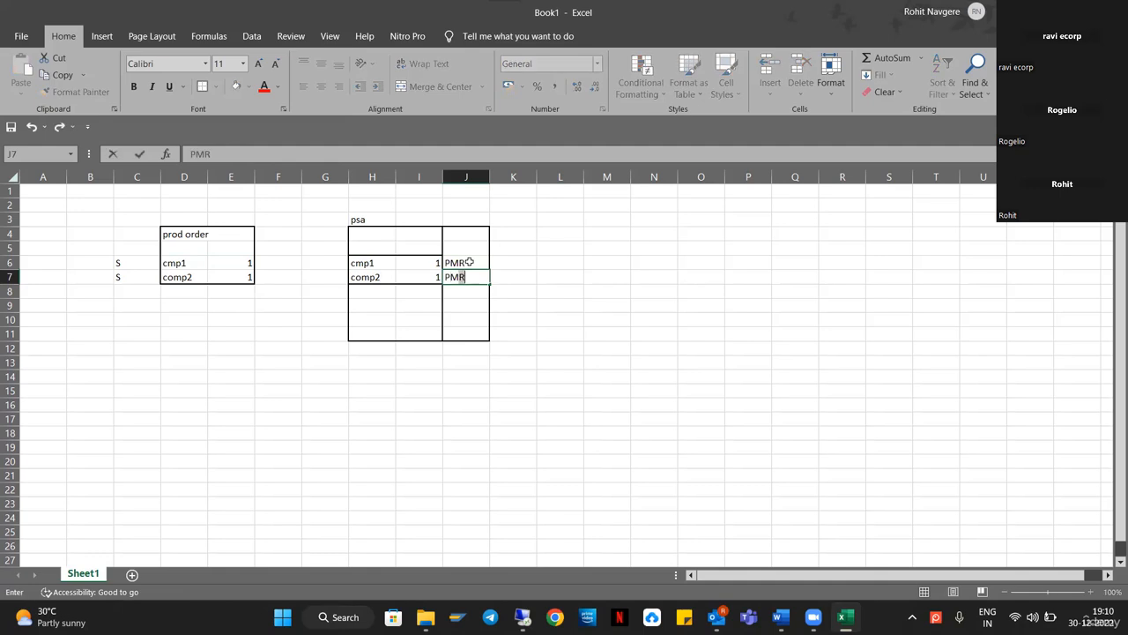
key("Return")
left_click_drag(316, 470, 315, 463)
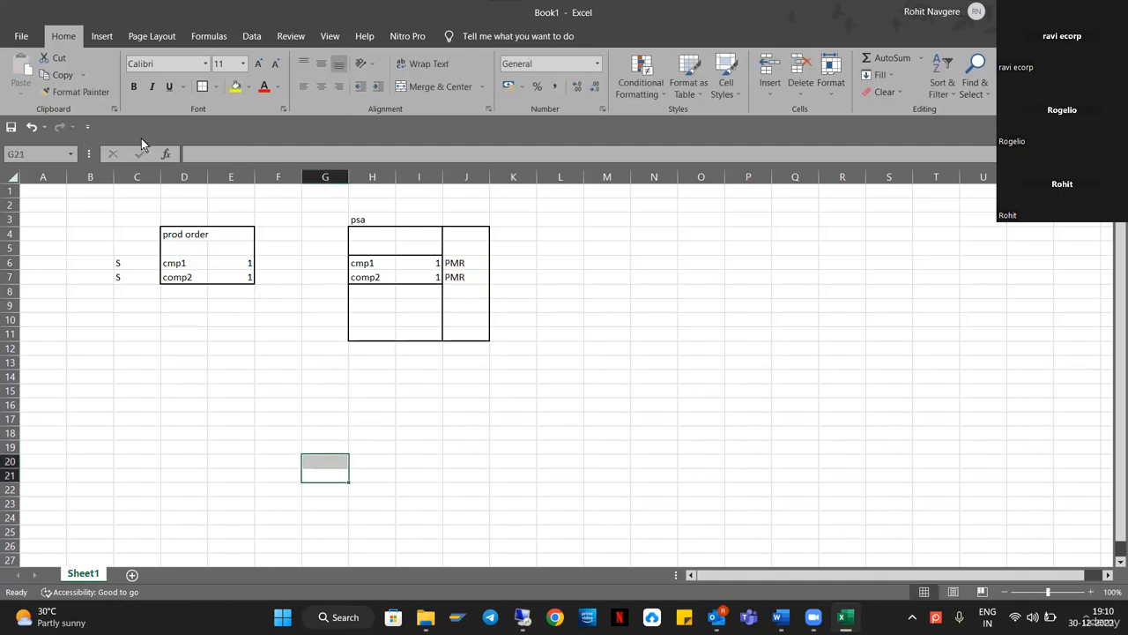
left_click(231, 243)
Rename the D4 header to 'prod order1'.
left_click(202, 235)
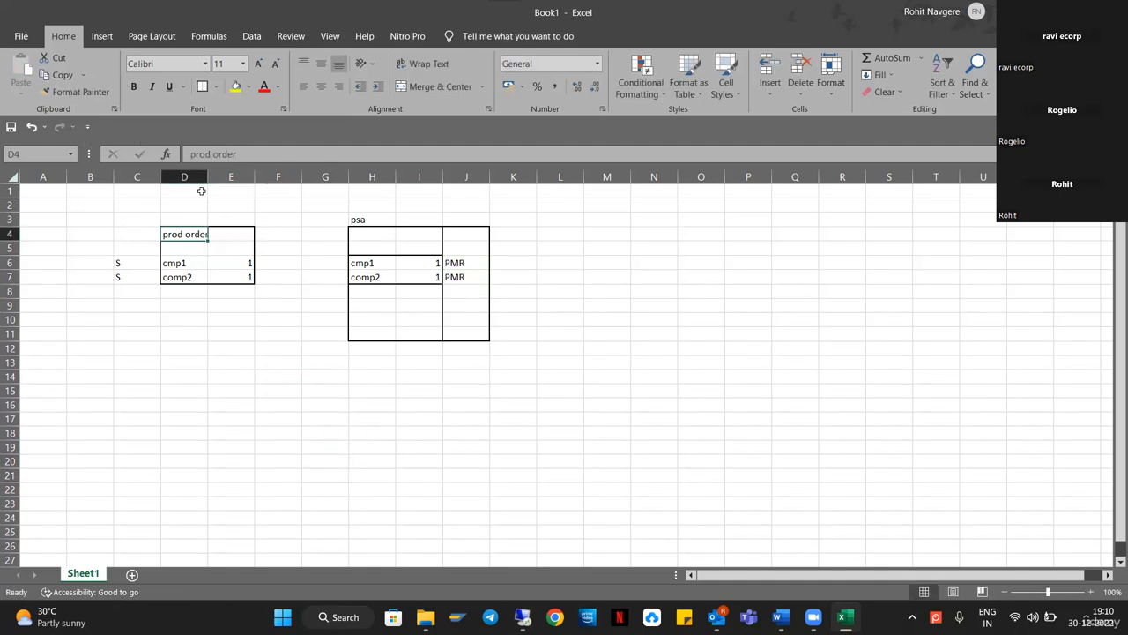
left_click(282, 156)
type("1")
key("Return")
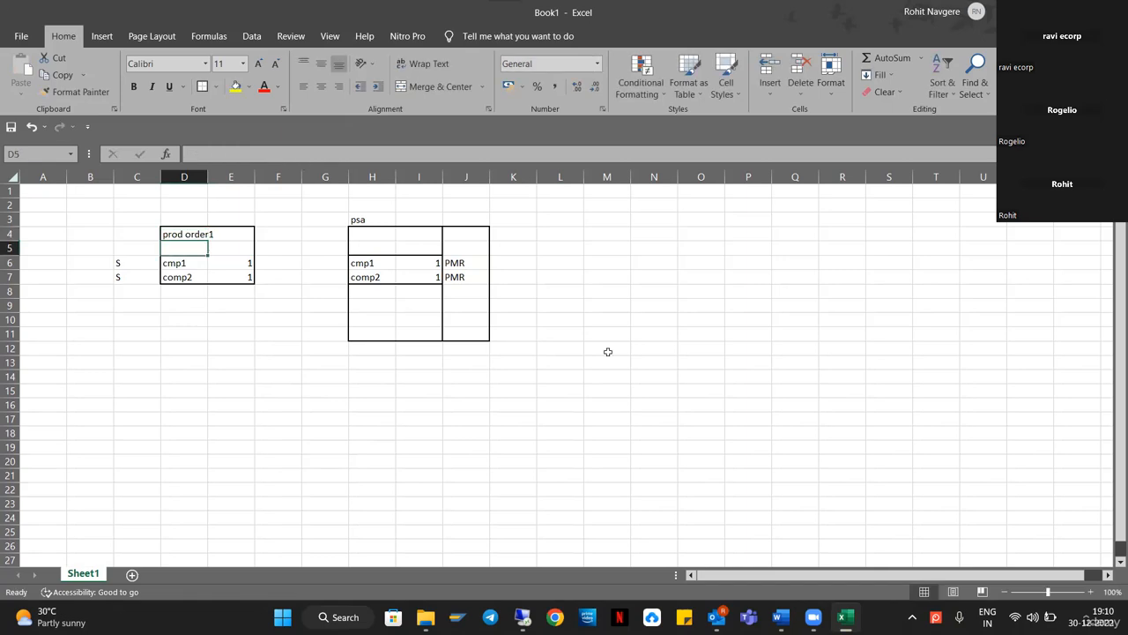
left_click(326, 377)
Copy the prod order1 block to D13 and rename its header 'prod order2'.
left_click_drag(182, 234, 238, 264)
key("ctrl+c")
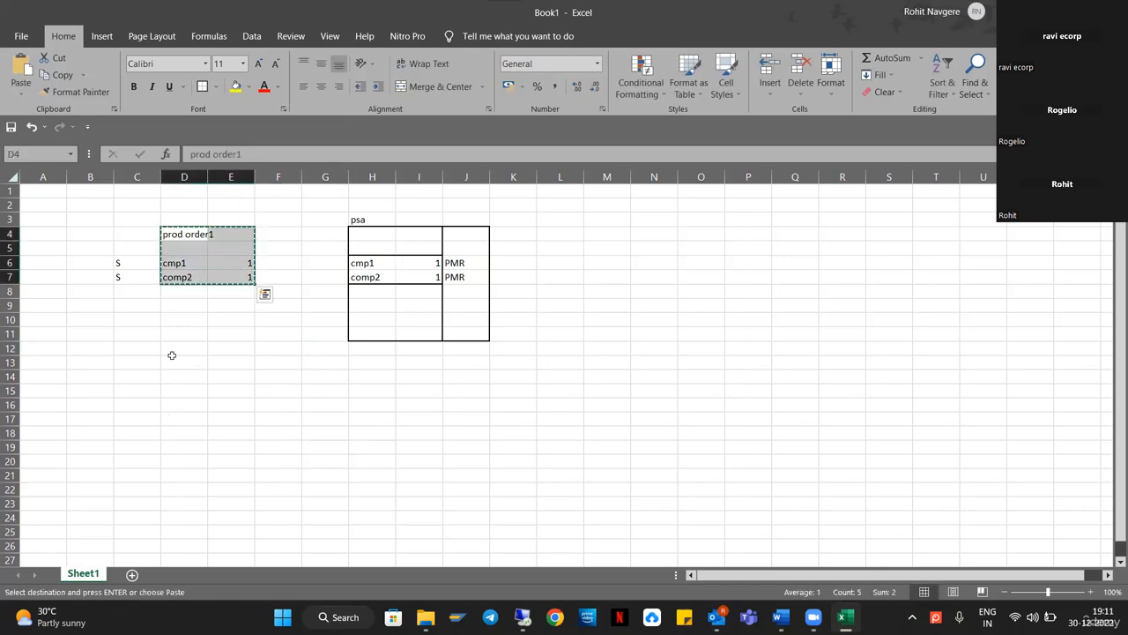
left_click(203, 361)
key("ctrl+v")
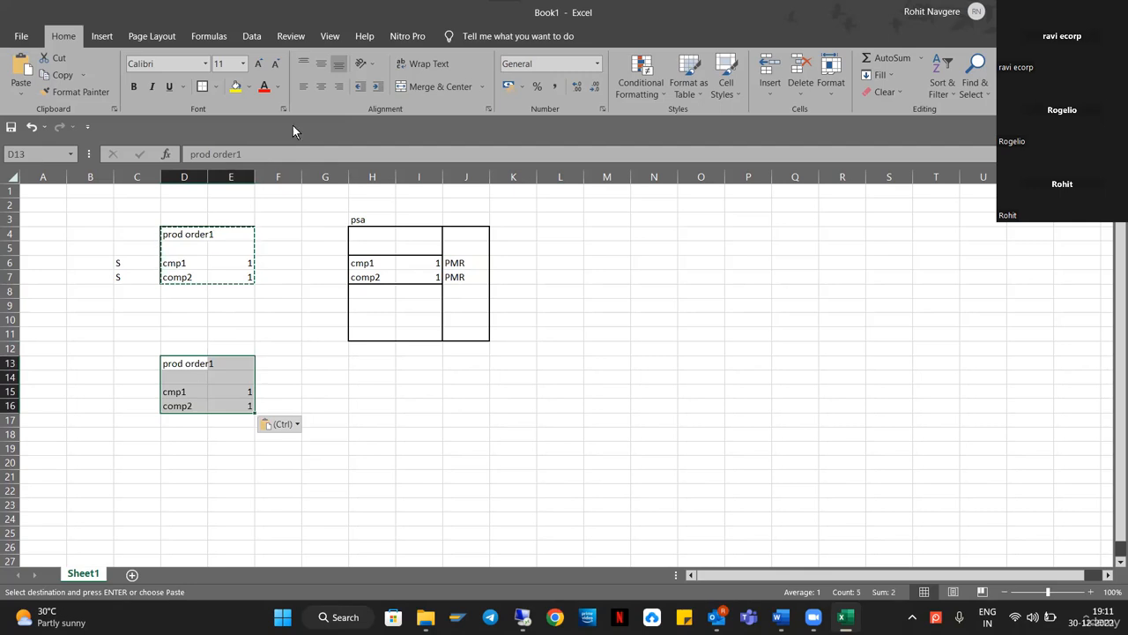
left_click(259, 150)
key("BackSpace")
type("2")
key("Return")
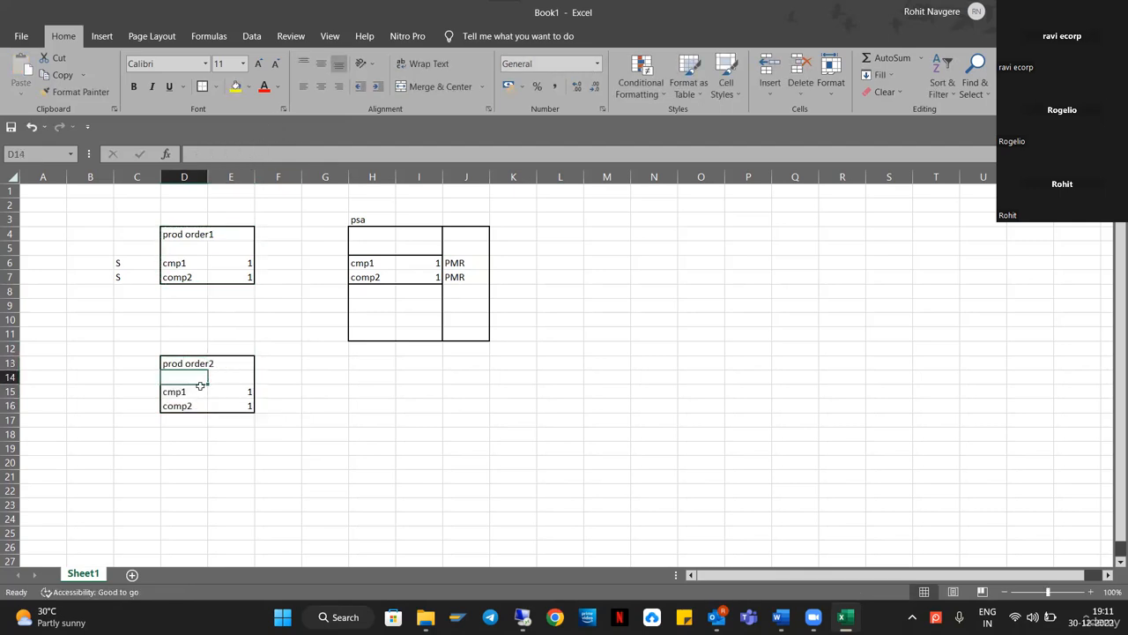
Compare the prod order2, PSA and prod order1 blocks by selecting each in turn.
left_click_drag(175, 390, 260, 408)
left_click(237, 390)
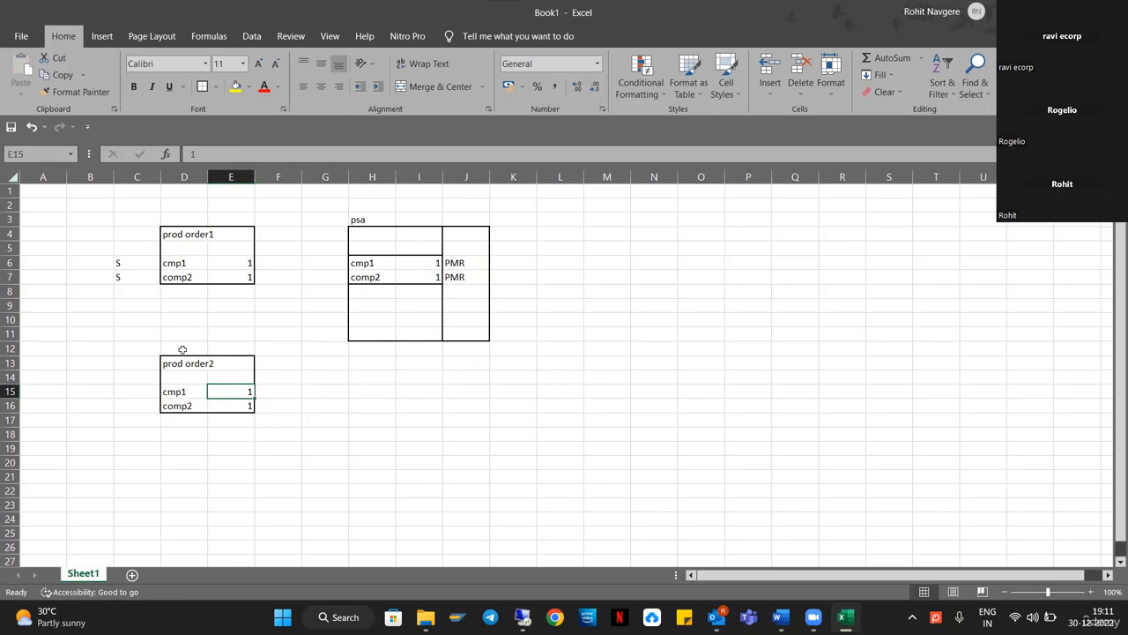
left_click_drag(183, 357, 251, 407)
left_click(514, 346)
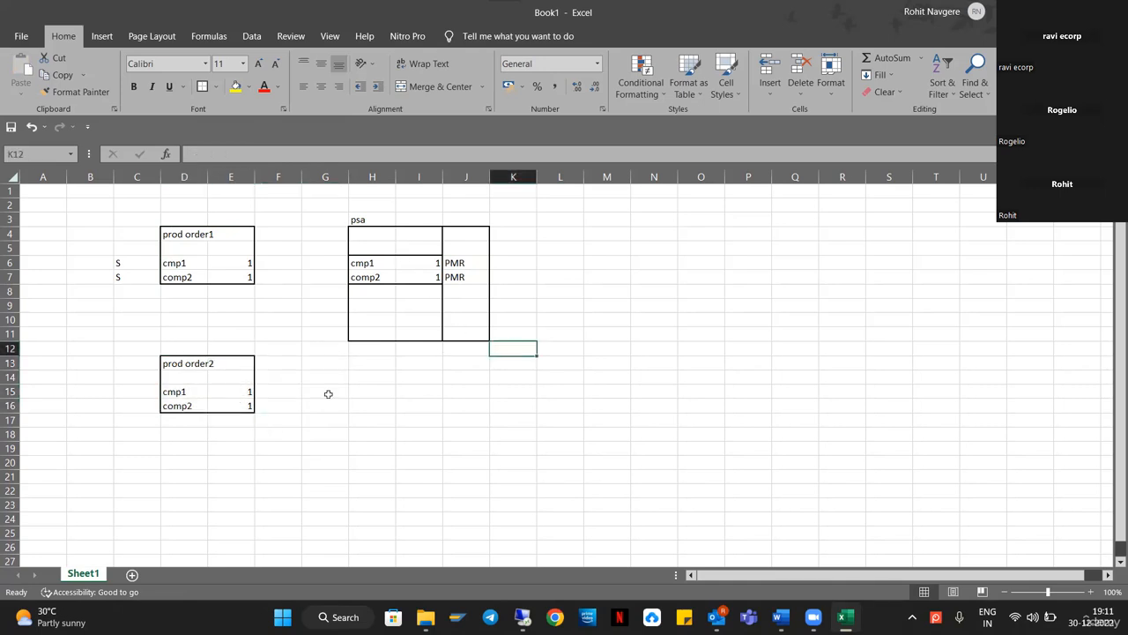
left_click_drag(374, 263, 379, 277)
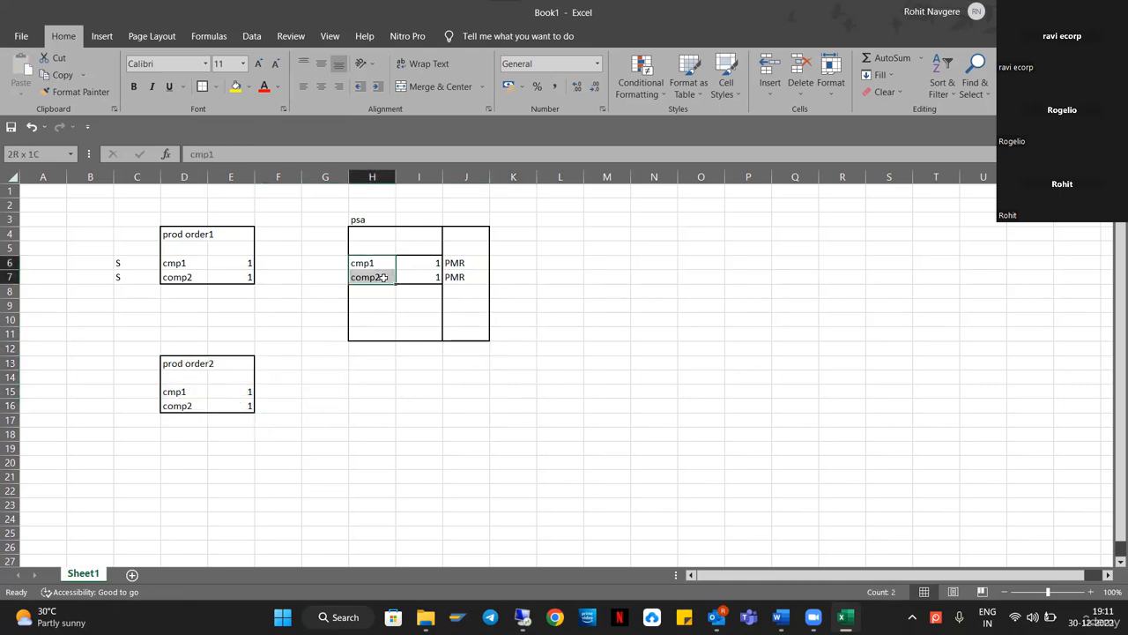
left_click_drag(176, 364, 248, 400)
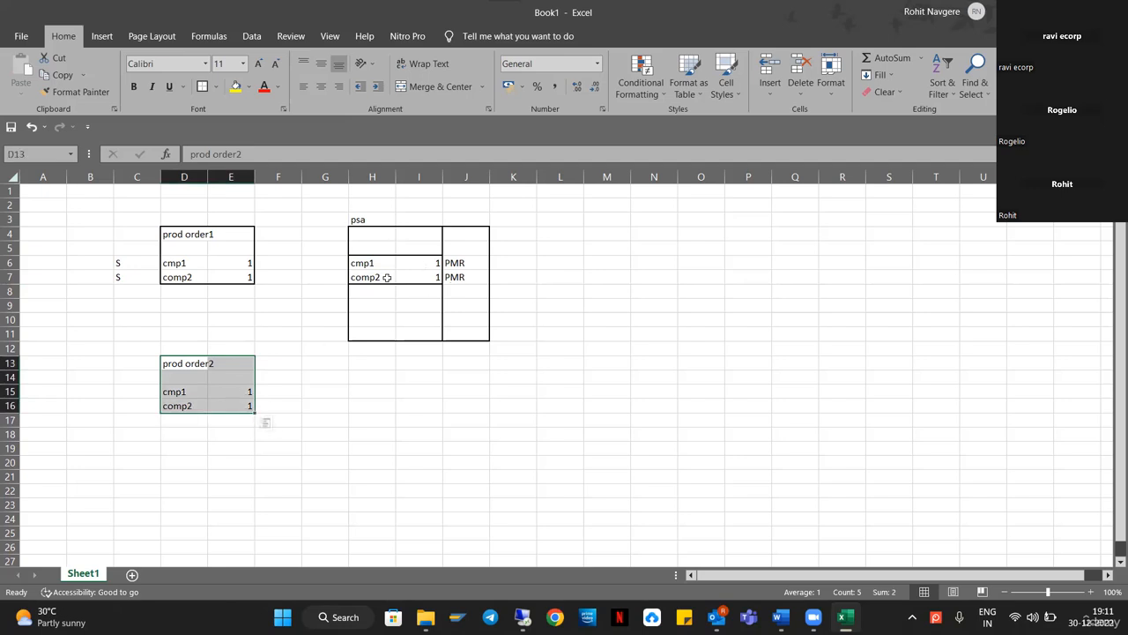
left_click_drag(372, 264, 427, 276)
left_click_drag(174, 234, 247, 276)
left_click_drag(448, 263, 450, 277)
left_click_drag(184, 235, 252, 278)
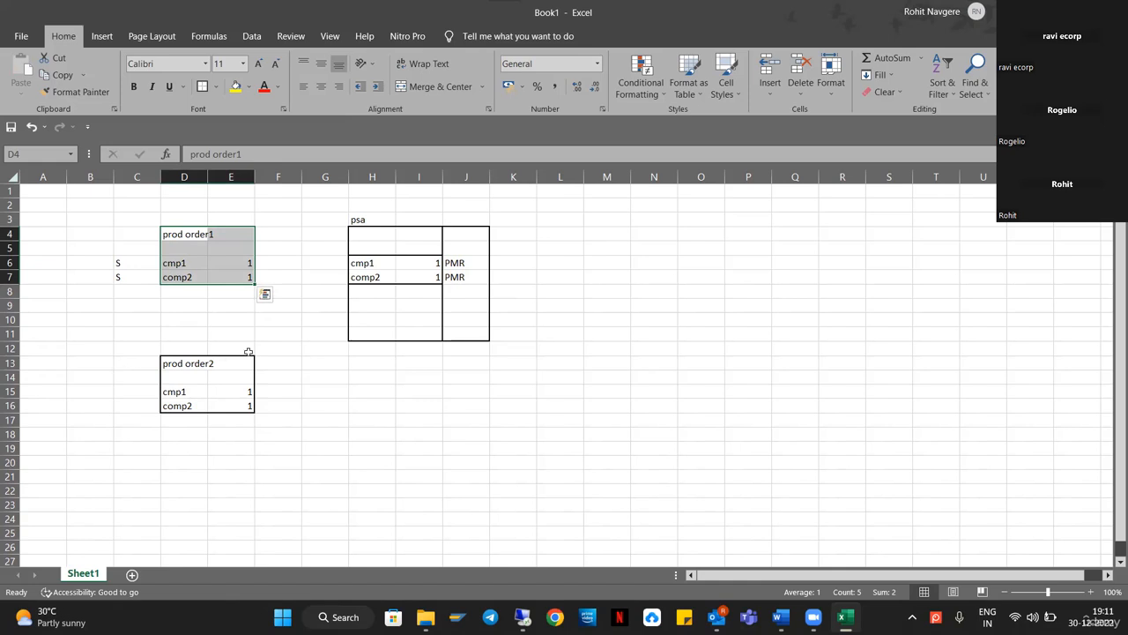
Review prod order1's header, components, quantities and S markers, ending on cell C6.
left_click(325, 333)
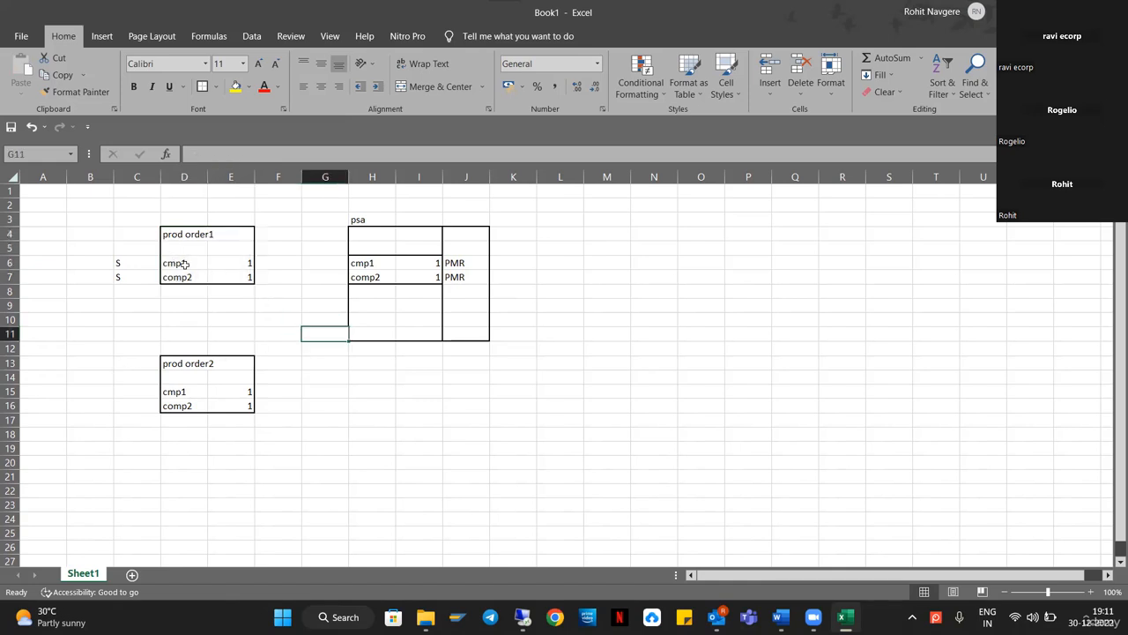
left_click_drag(183, 231, 252, 277)
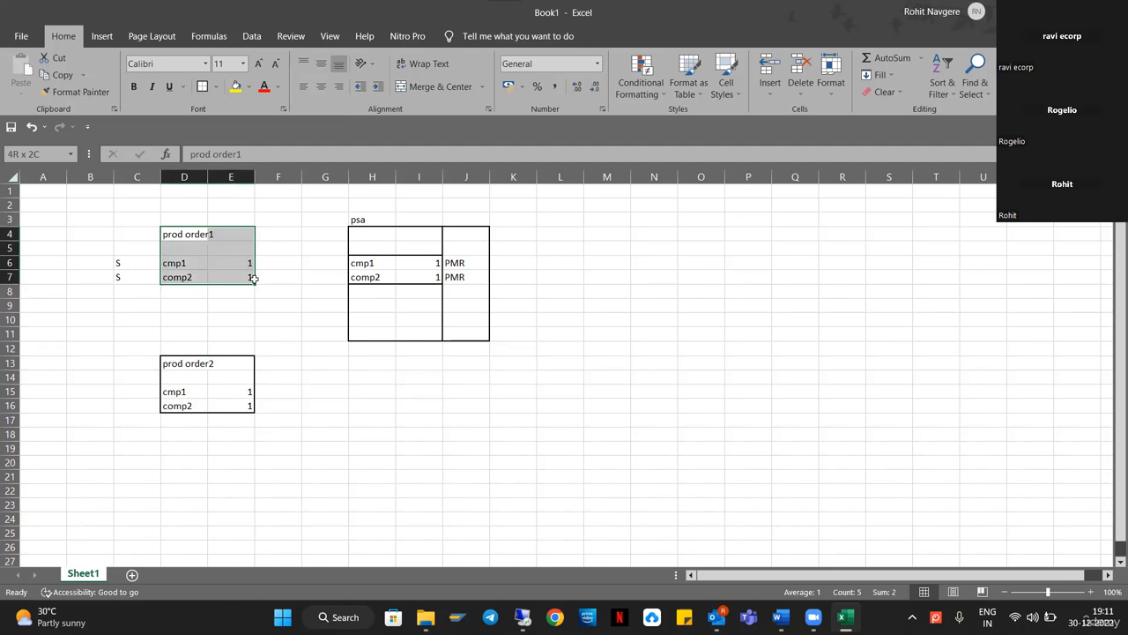
left_click(201, 235)
left_click(295, 154)
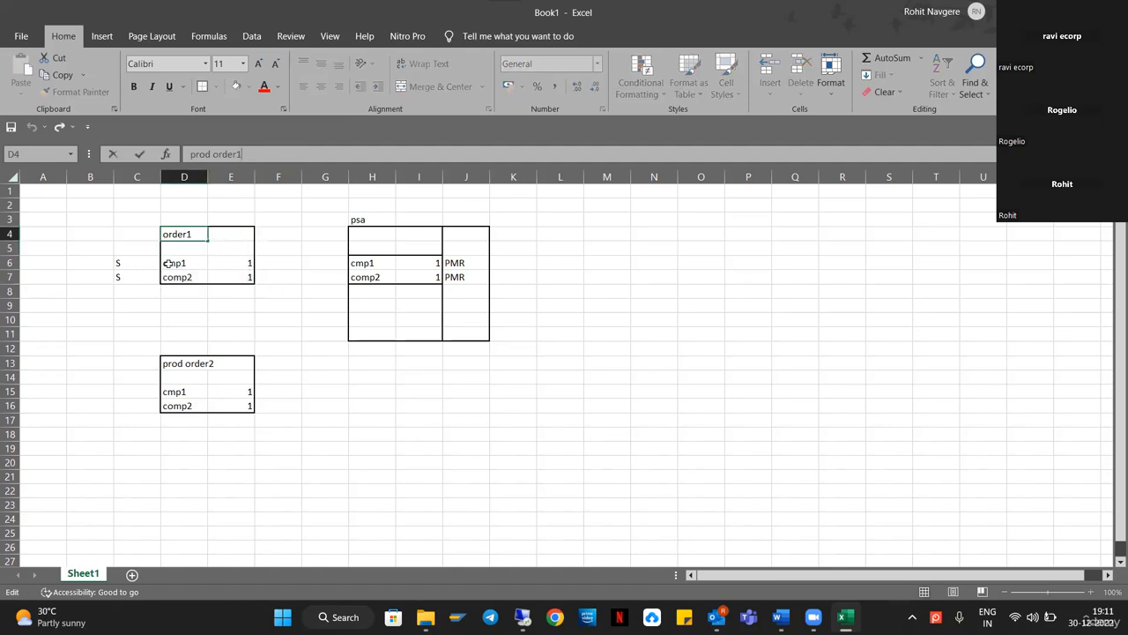
left_click_drag(168, 263, 180, 276)
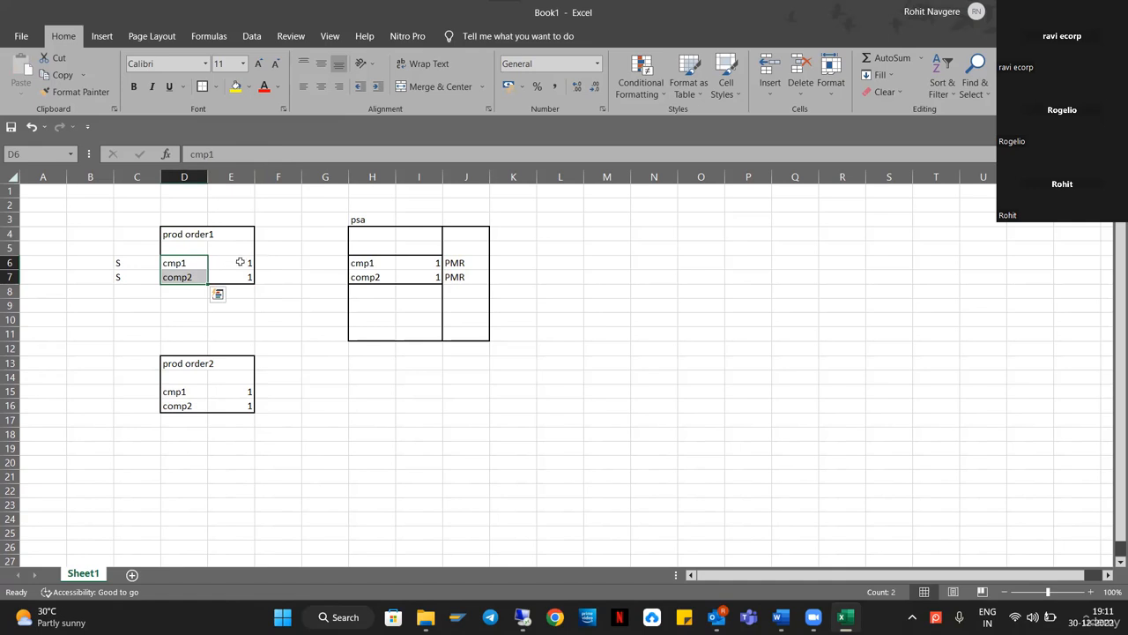
left_click_drag(236, 263, 239, 276)
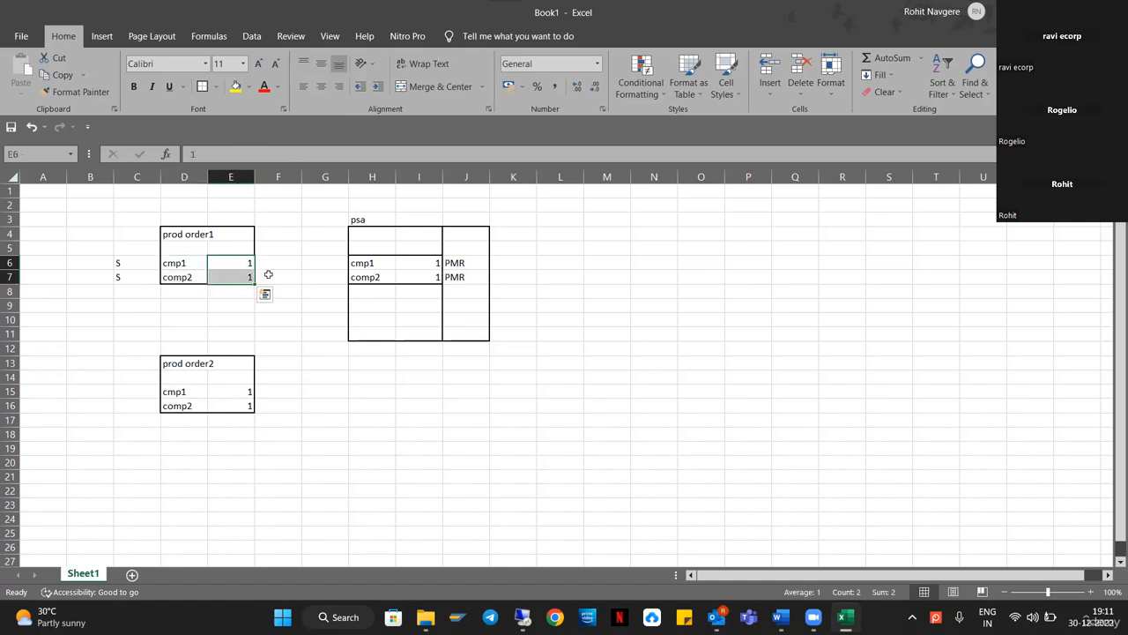
left_click_drag(131, 263, 135, 277)
left_click(132, 262)
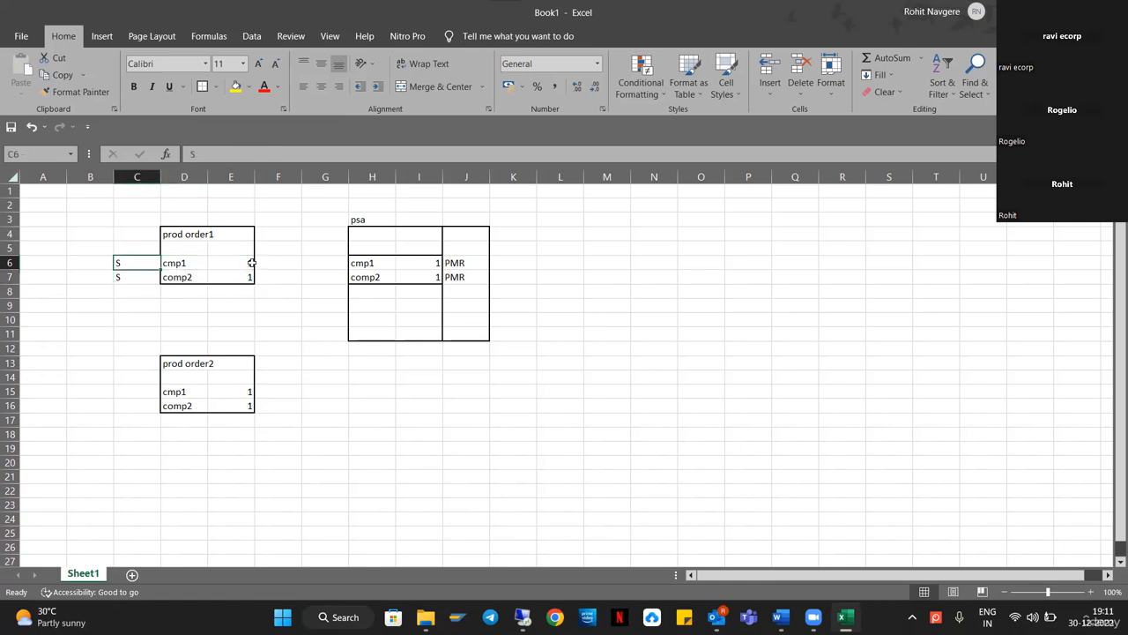
Replace the S markers in C6:C7 with C.
type("C")
key("Return")
type("C")
key("Return")
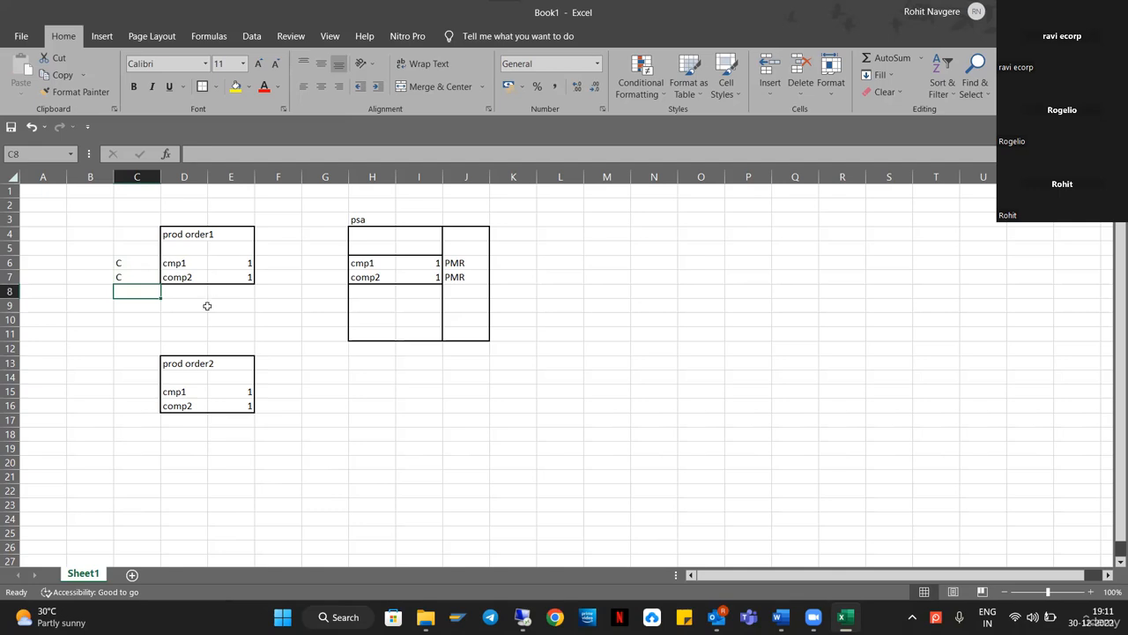
left_click_drag(121, 262, 129, 278)
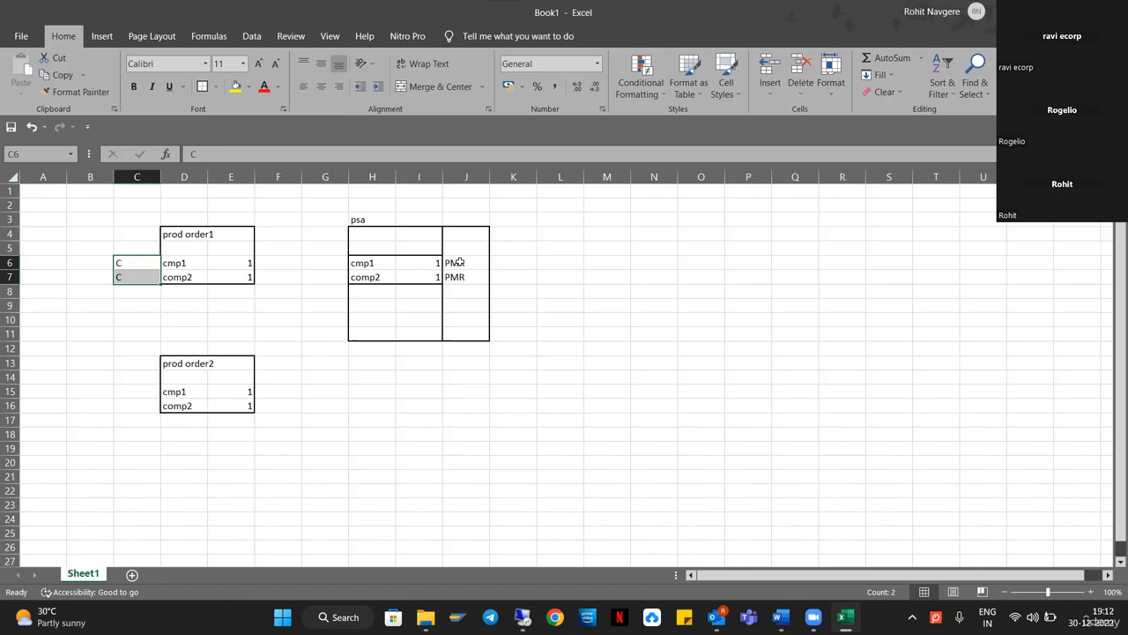
Delete the PMR entries from J6:J7.
left_click_drag(459, 263, 459, 277)
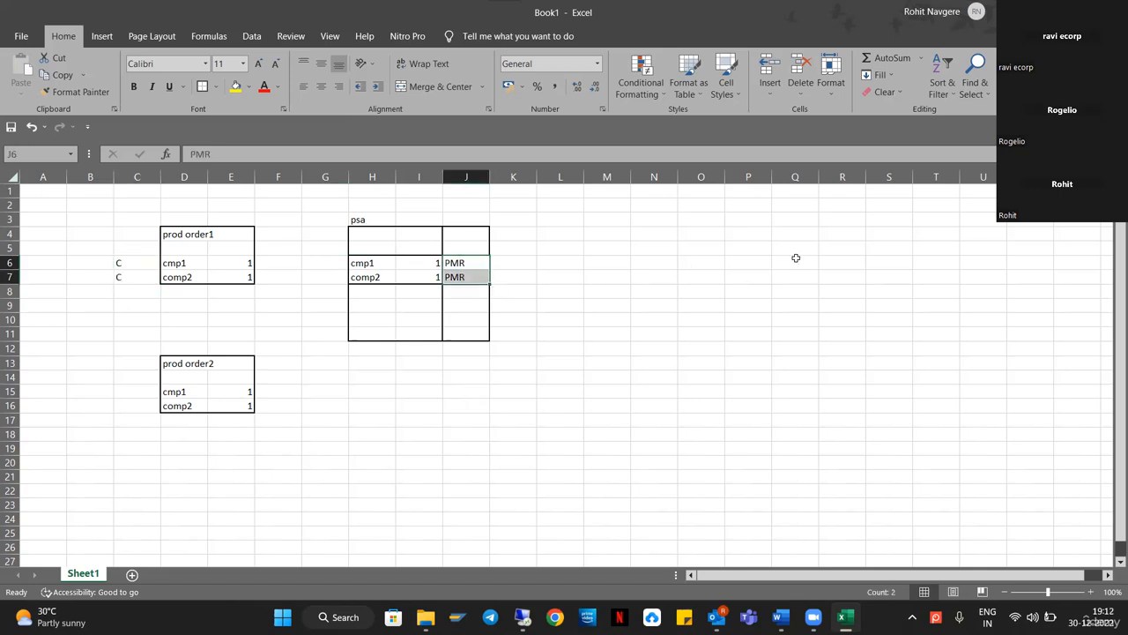
key("Delete")
left_click(792, 309)
Compare the PSA components and quantities against the prod order2 block.
left_click_drag(371, 263, 430, 277)
left_click(620, 278)
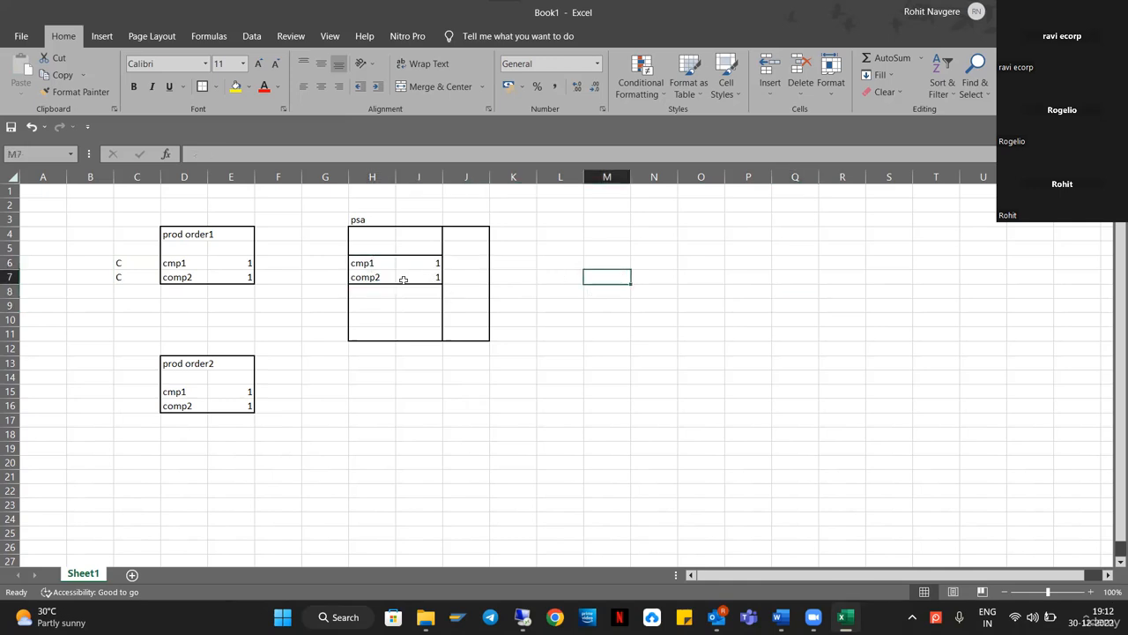
left_click_drag(372, 265, 433, 270)
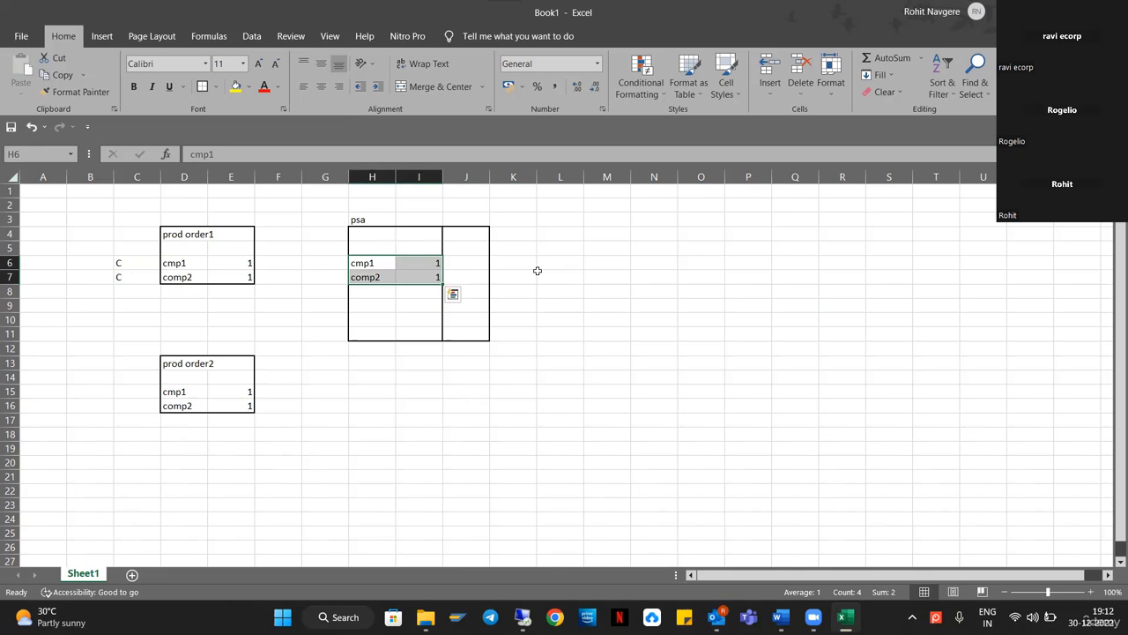
left_click(616, 293)
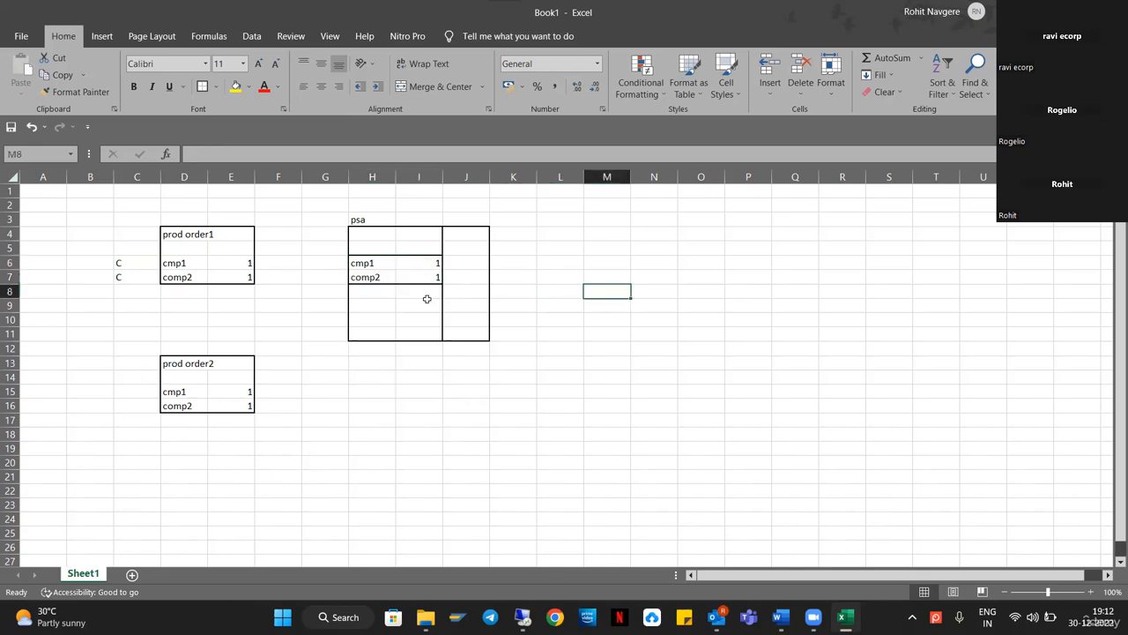
left_click_drag(373, 264, 431, 285)
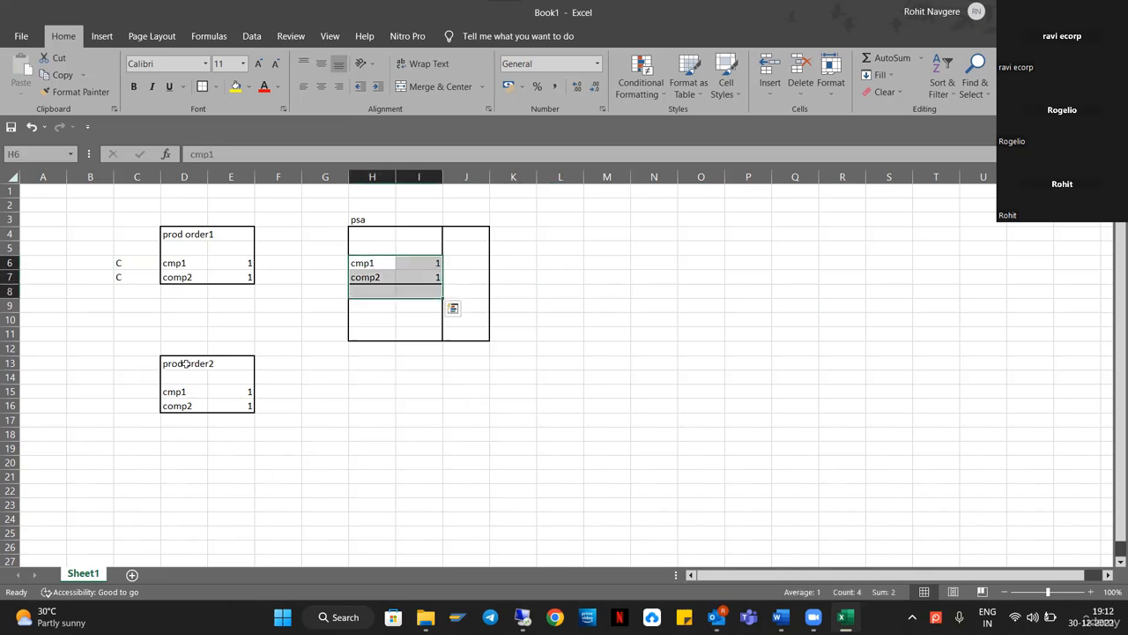
left_click_drag(188, 362, 233, 400)
left_click_drag(362, 267, 421, 282)
left_click(361, 446)
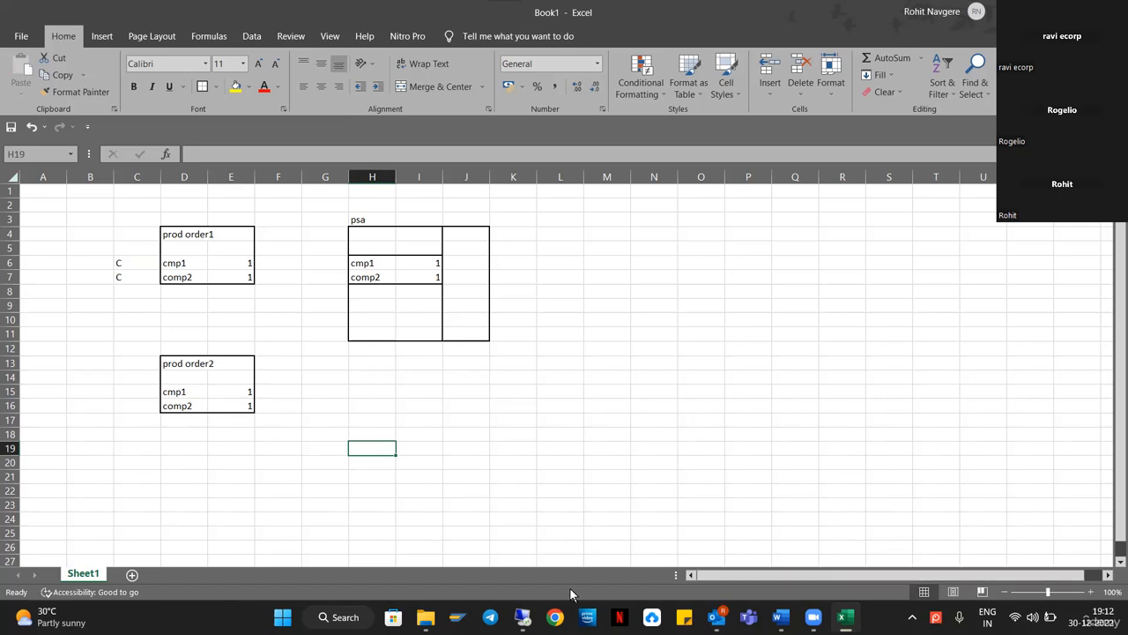
Run /n/scwm/psastage in the SAP session and load warehouse RN99's PSA assignments.
left_click(523, 617)
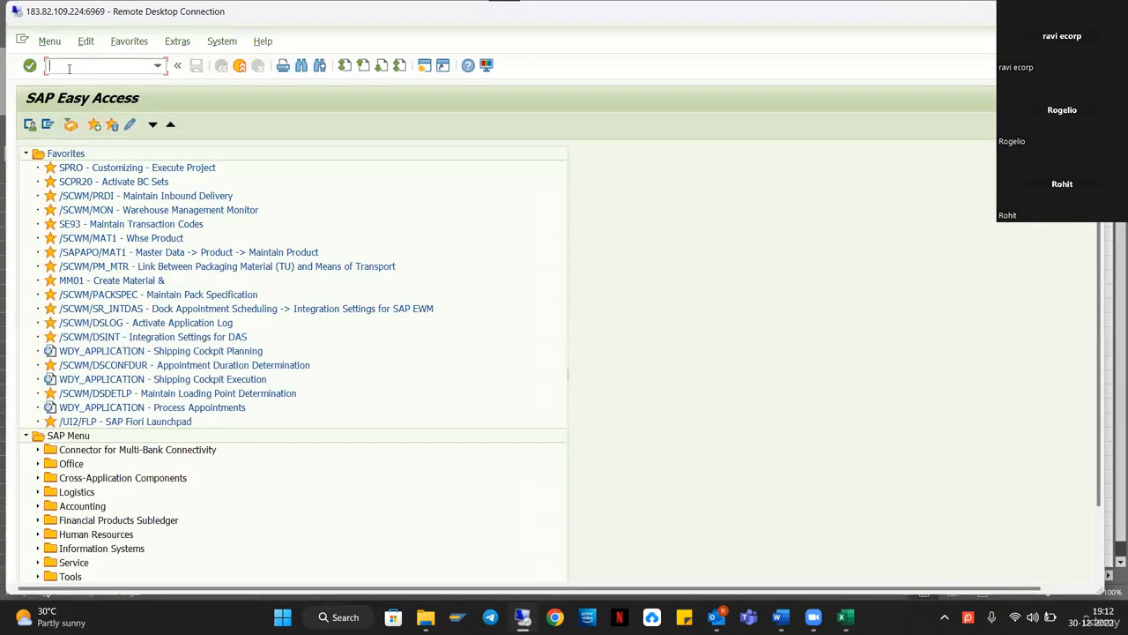
type("/n/scw")
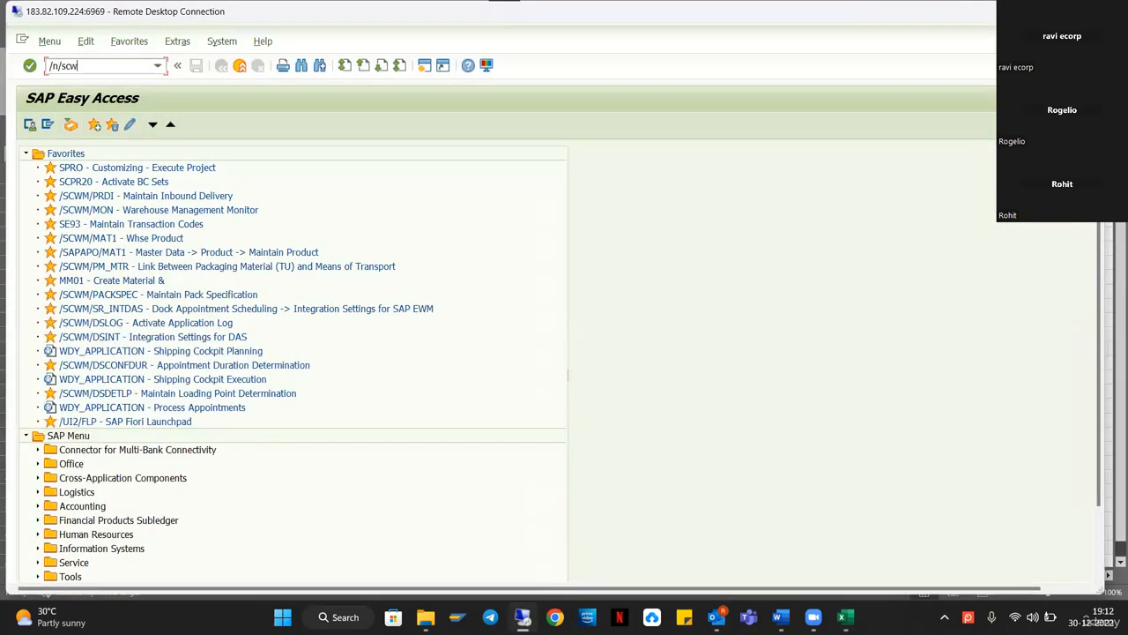
type("m/psastage")
key("Return")
type("rn")
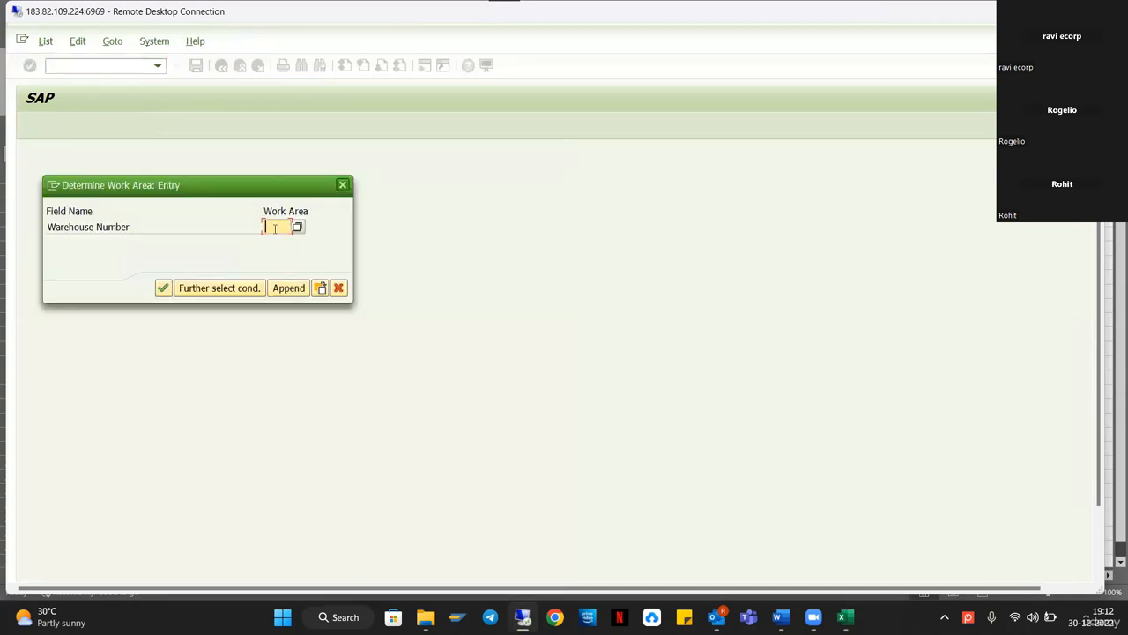
type("99")
key("Return")
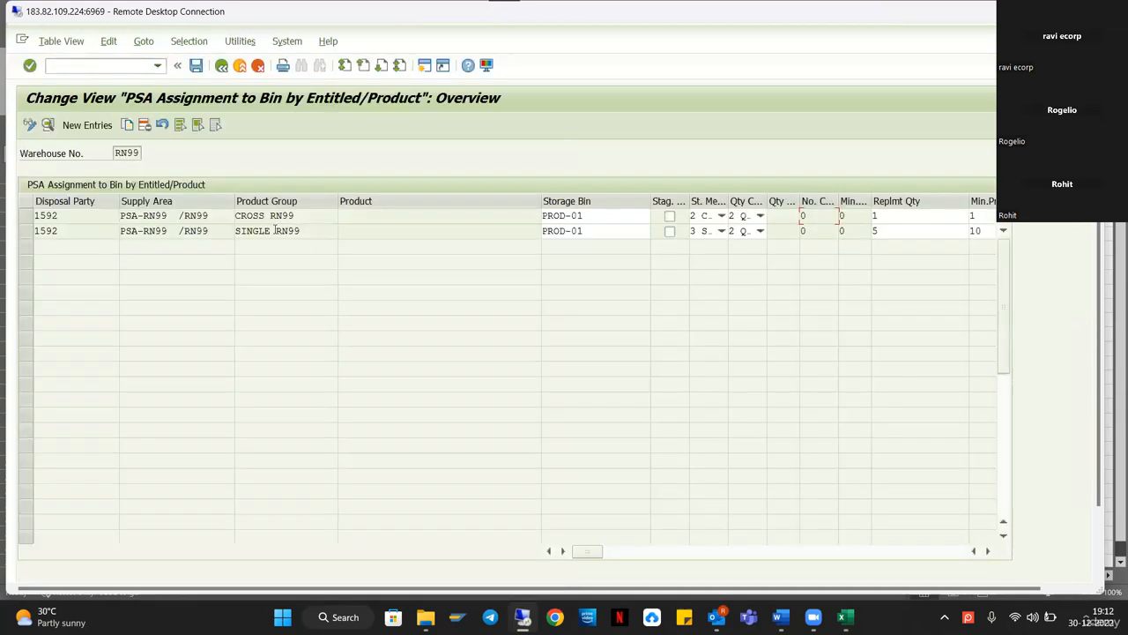
Inspect the SINGLE RN99 and CROSS RN99 product groups and the PROD-01 storage bin.
left_click(273, 231)
left_click(40, 217)
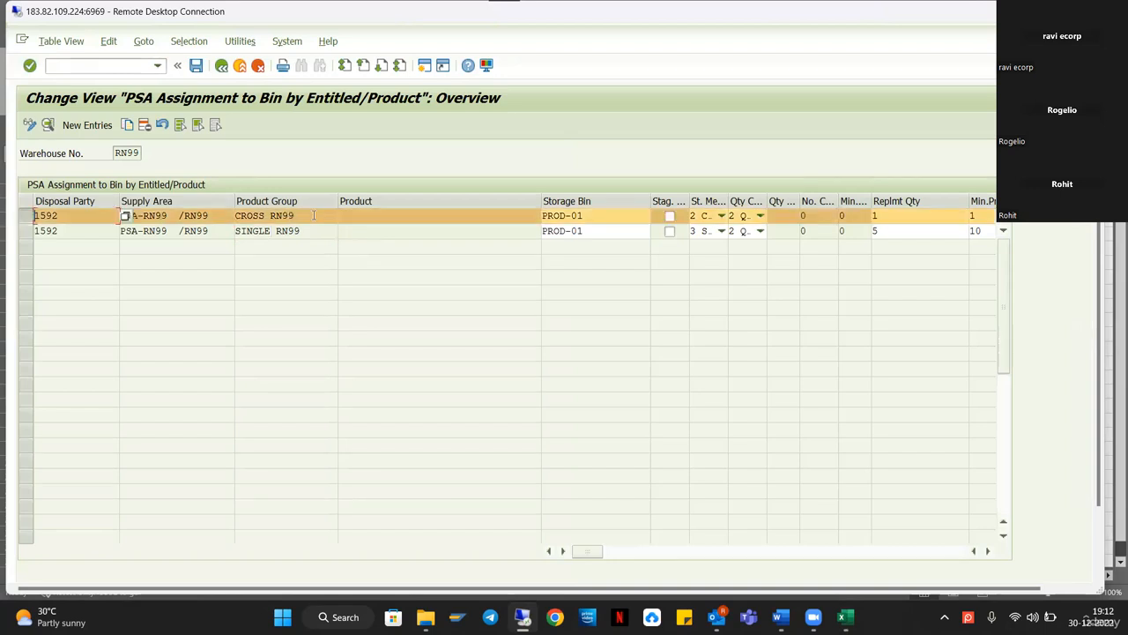
left_click_drag(297, 215, 222, 215)
left_click(302, 216)
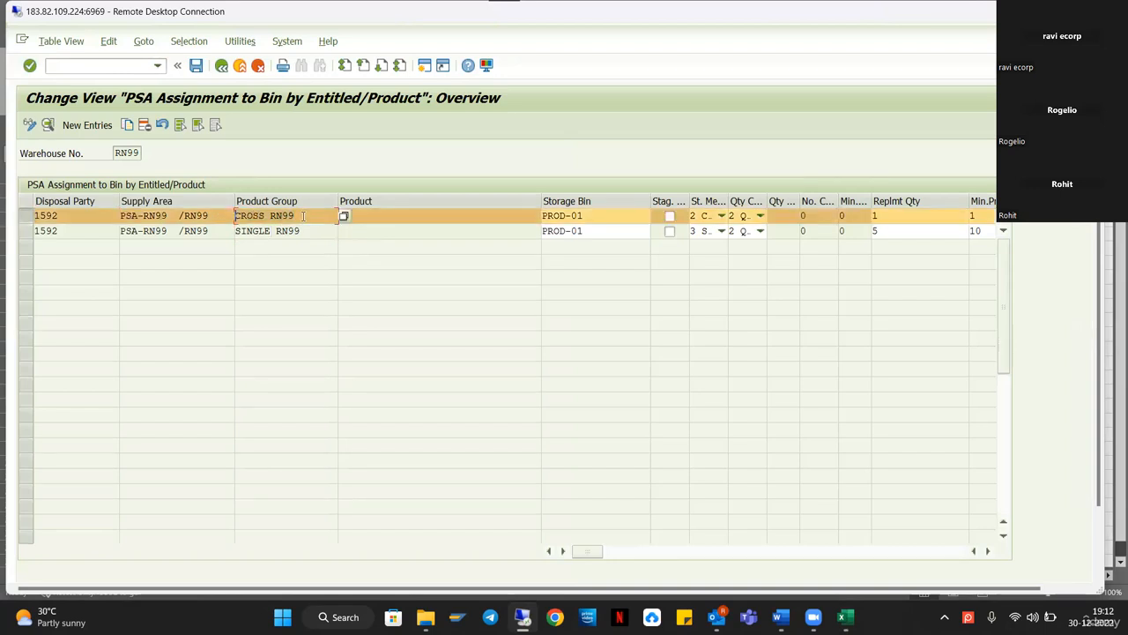
left_click_drag(302, 216, 219, 210)
left_click(585, 215)
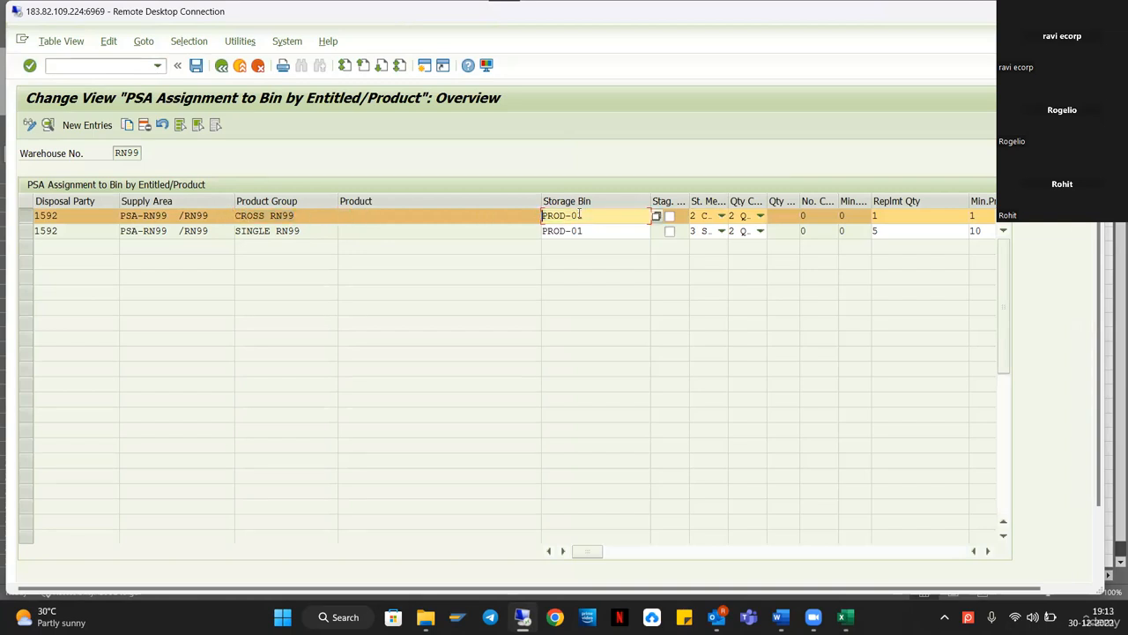
left_click_drag(585, 214, 503, 216)
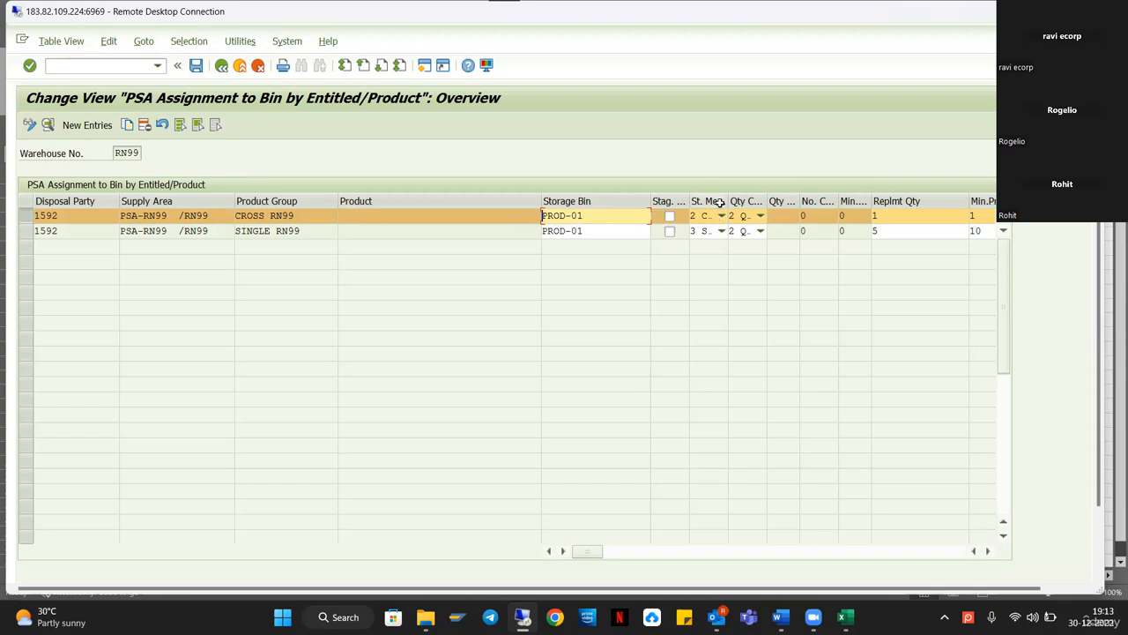
Check row 1 keeps Cross-Order Staging and Quantity-Based Calculation in the widened columns.
left_click_drag(728, 201, 787, 201)
left_click(780, 216)
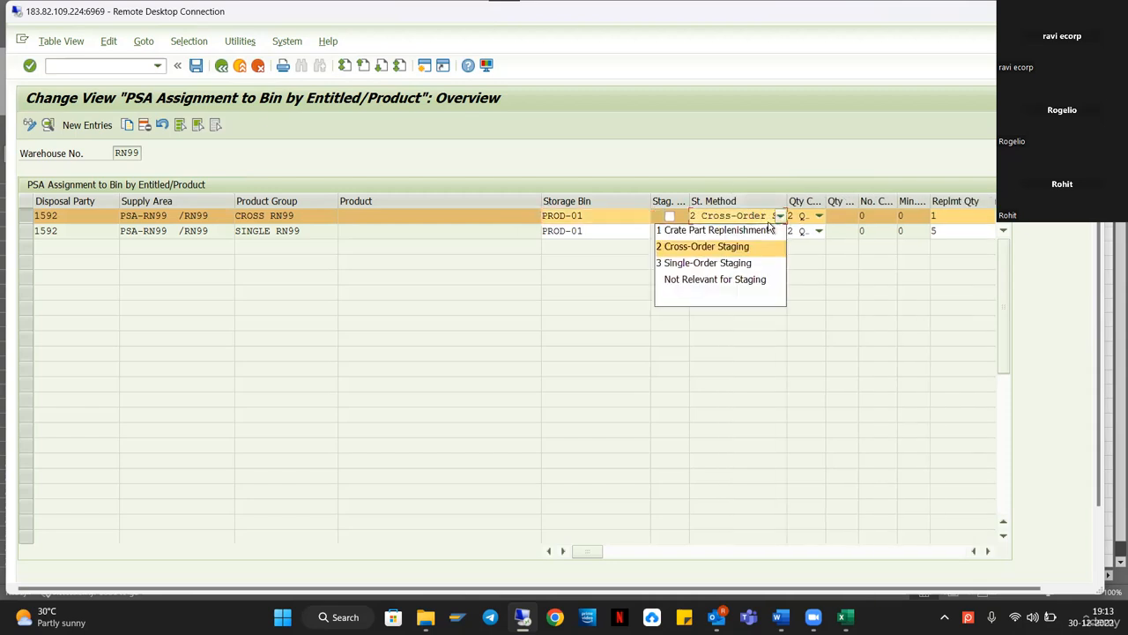
left_click(714, 251)
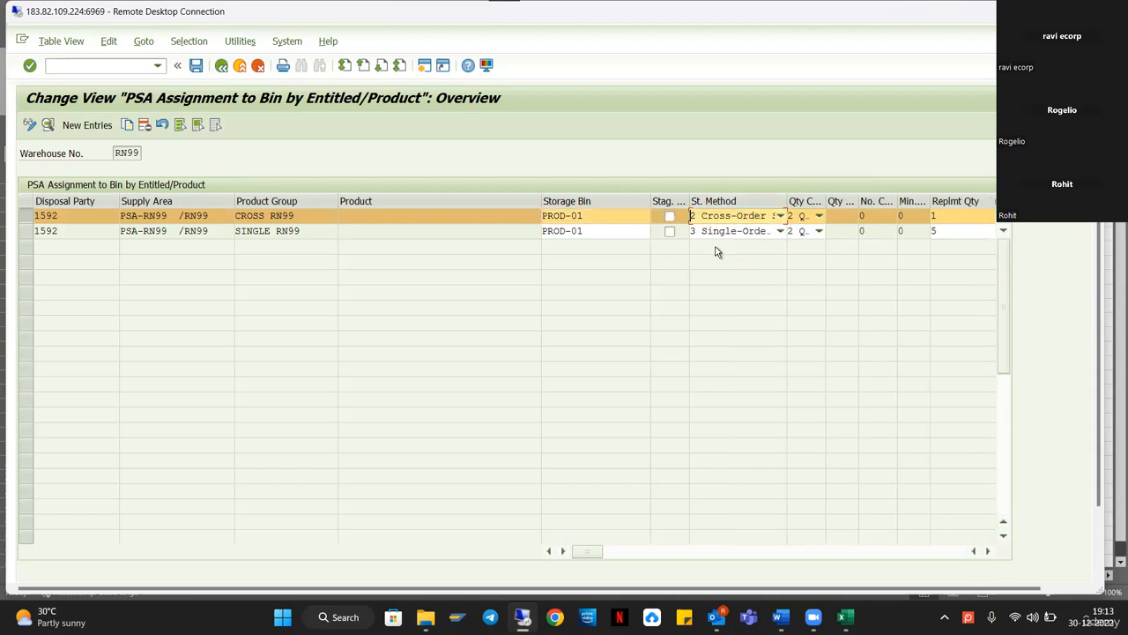
left_click_drag(821, 201, 927, 201)
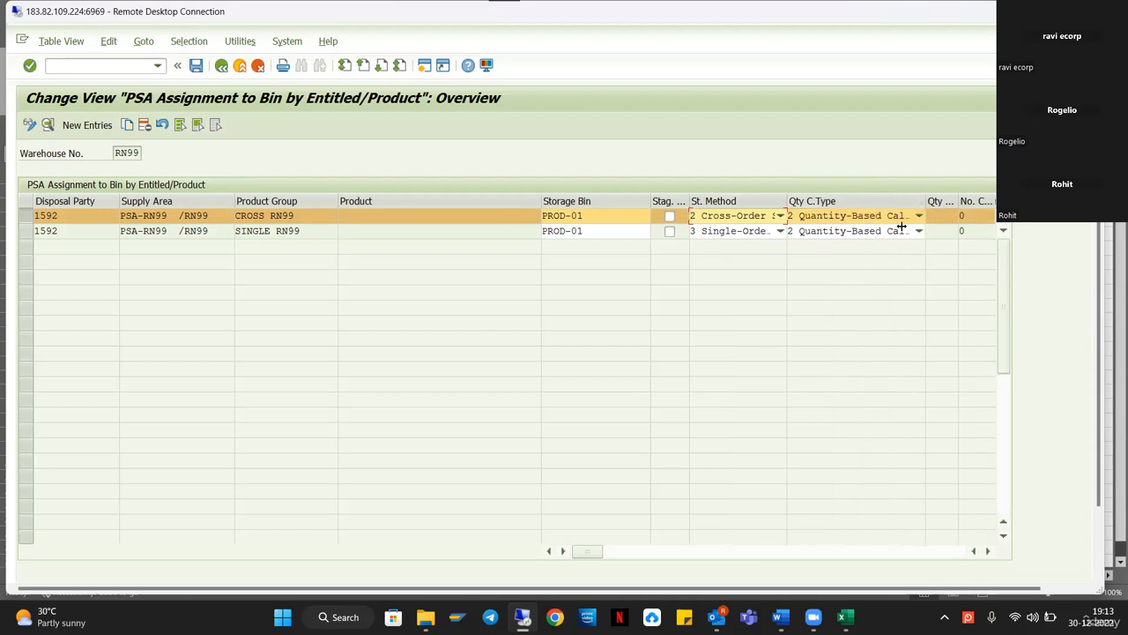
left_click(842, 217)
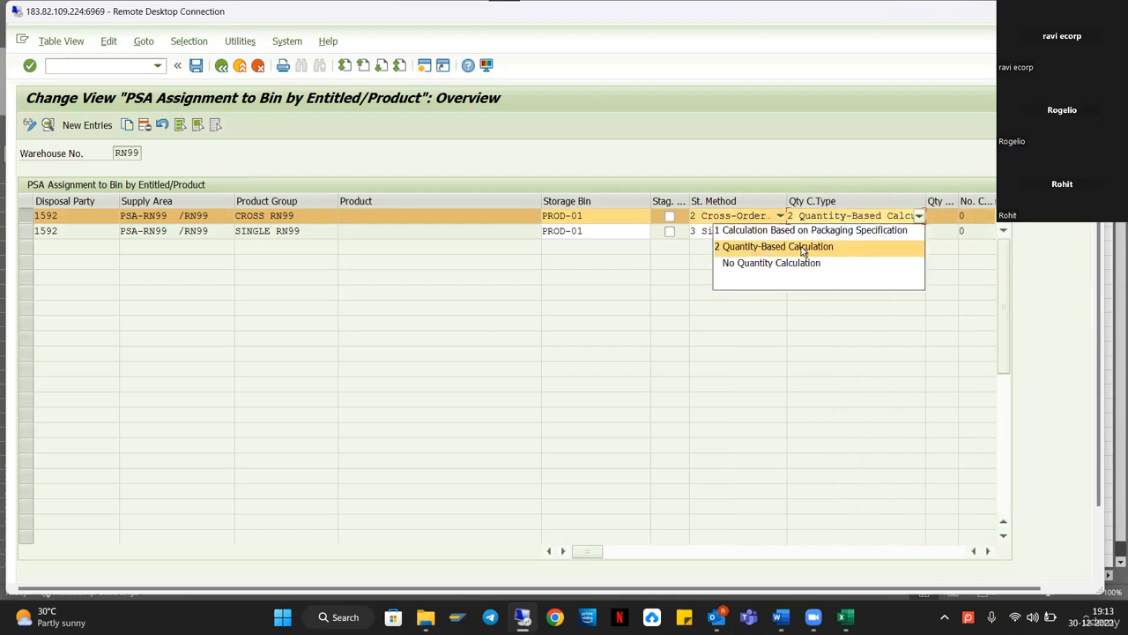
left_click(924, 317)
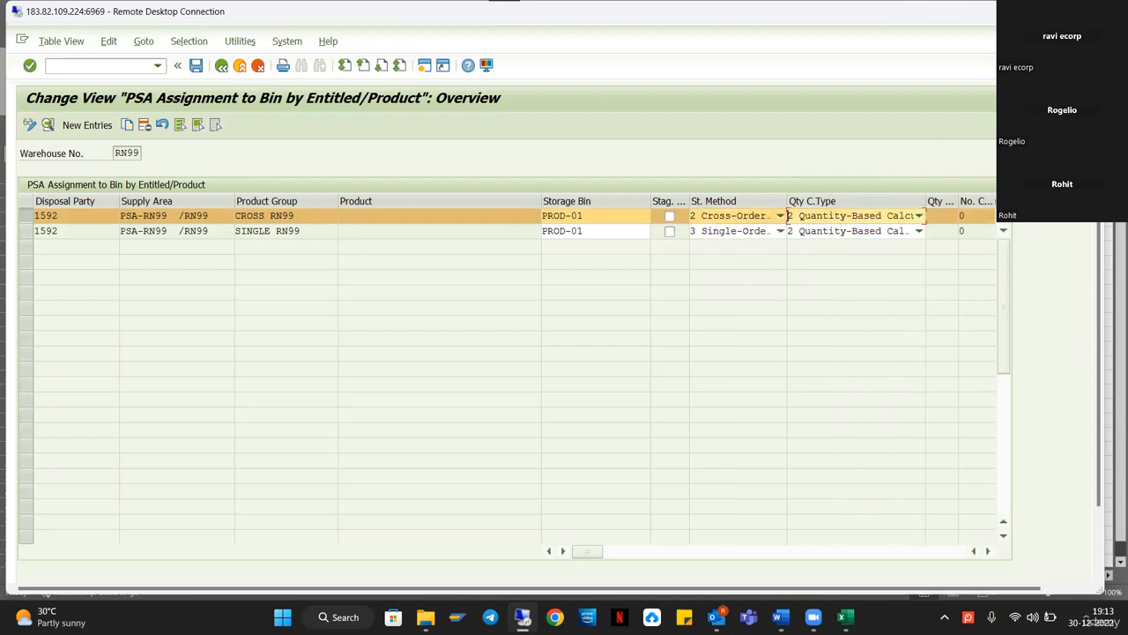
left_click(1054, 11)
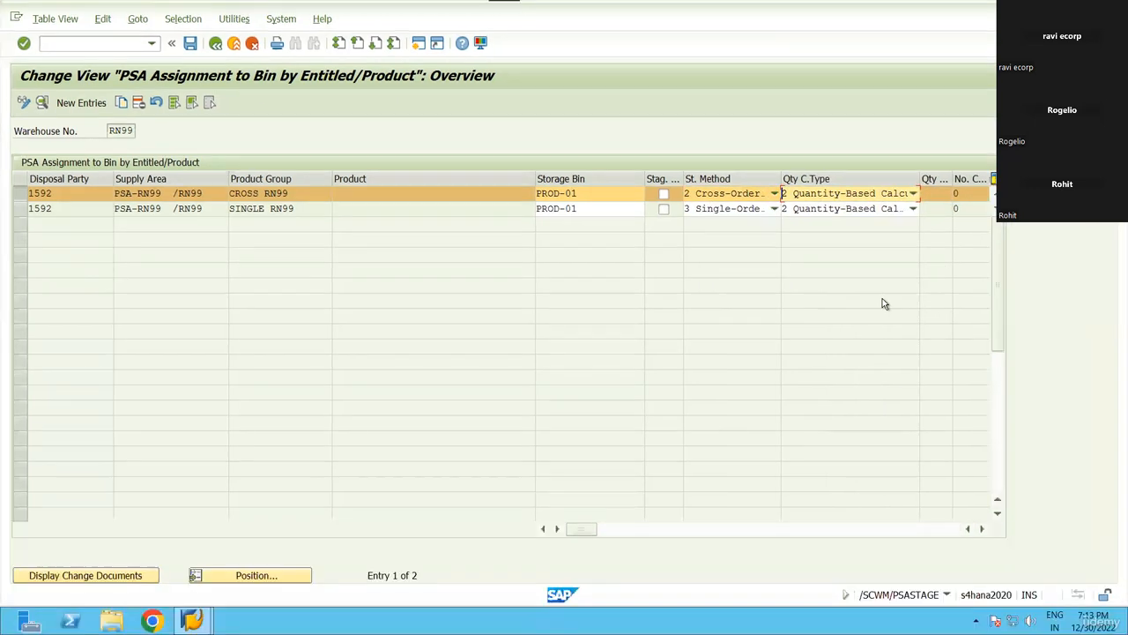
left_click(982, 529)
left_click(982, 529)
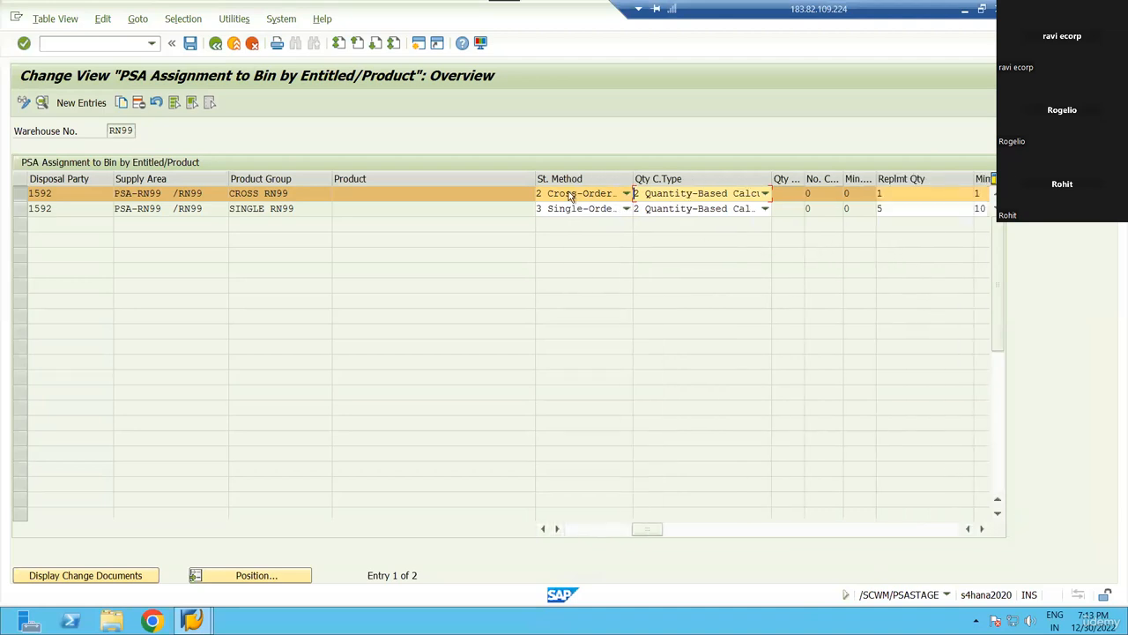
left_click(627, 193)
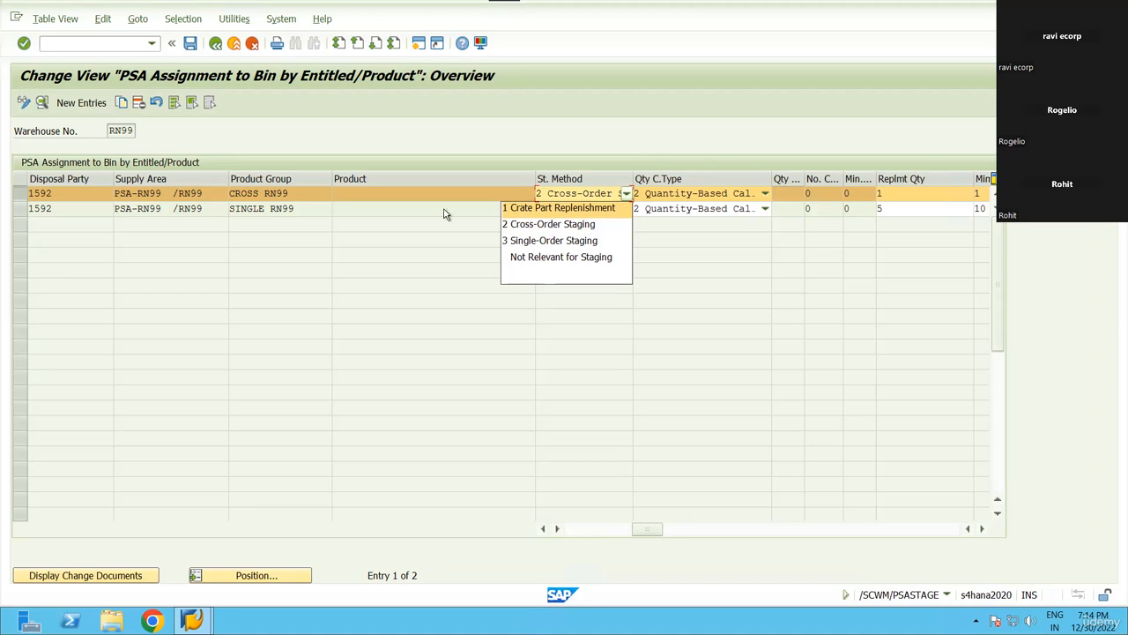
Review row 1's staging method options and keep Cross-Order Staging.
left_click(738, 283)
left_click(603, 194)
left_click(689, 270)
Start /o/scwm/repl in a new session, choose Crate Part Replenishment and focus the Product field.
left_click(82, 39)
type("/o/scwm")
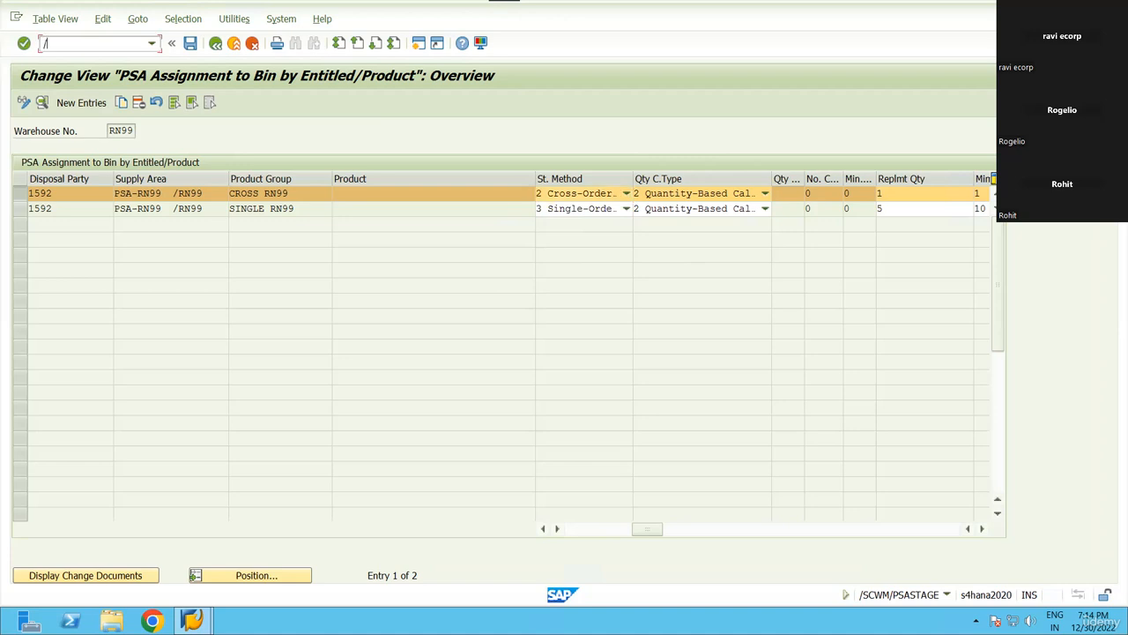
key("BackSpace")
type("/oscwm/")
key("BackSpace")
key("BackSpace")
key("BackSpace")
key("BackSpace")
key("BackSpace")
type("/scwm;/repl")
key("BackSpace")
key("BackSpace")
key("BackSpace")
key("BackSpace")
key("BackSpace")
key("BackSpace")
type("/repl")
key("Return")
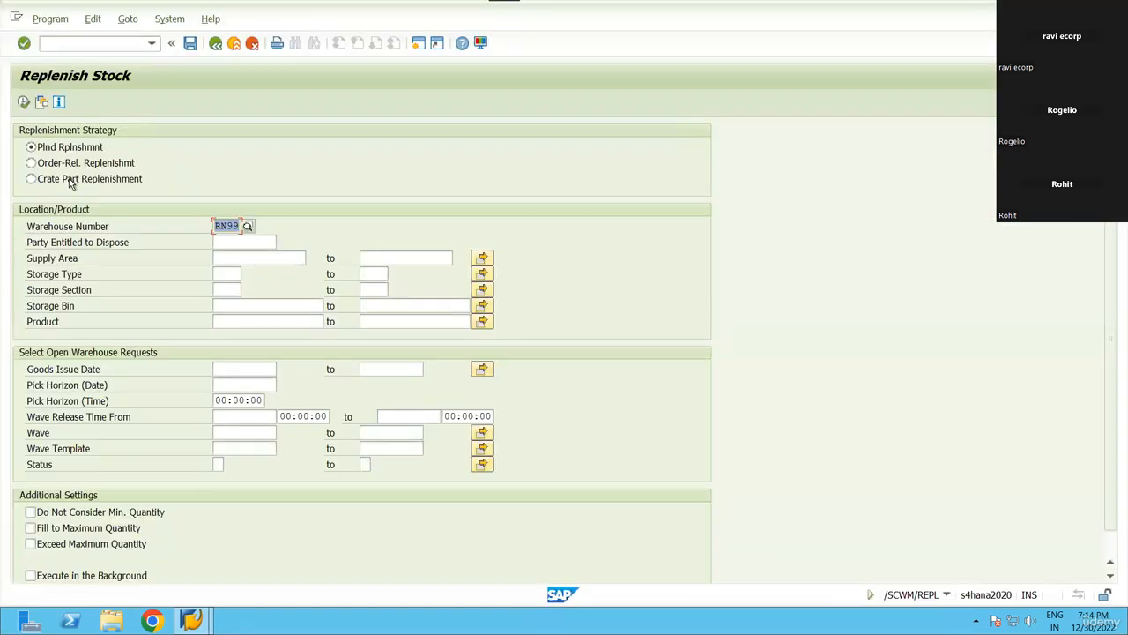
left_click(73, 182)
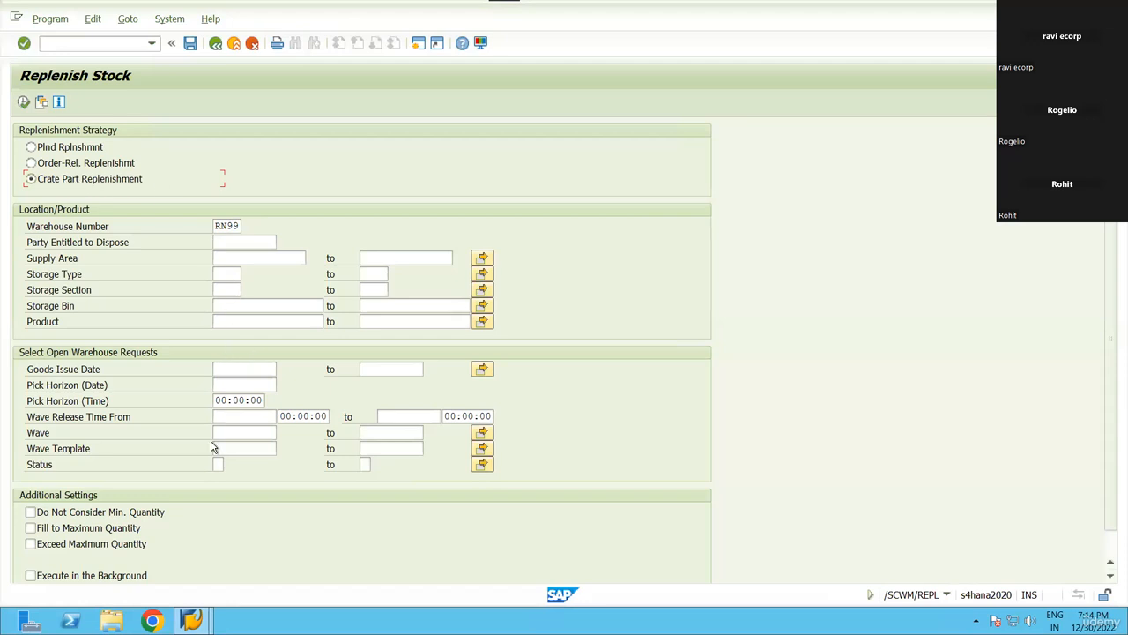
left_click(248, 322)
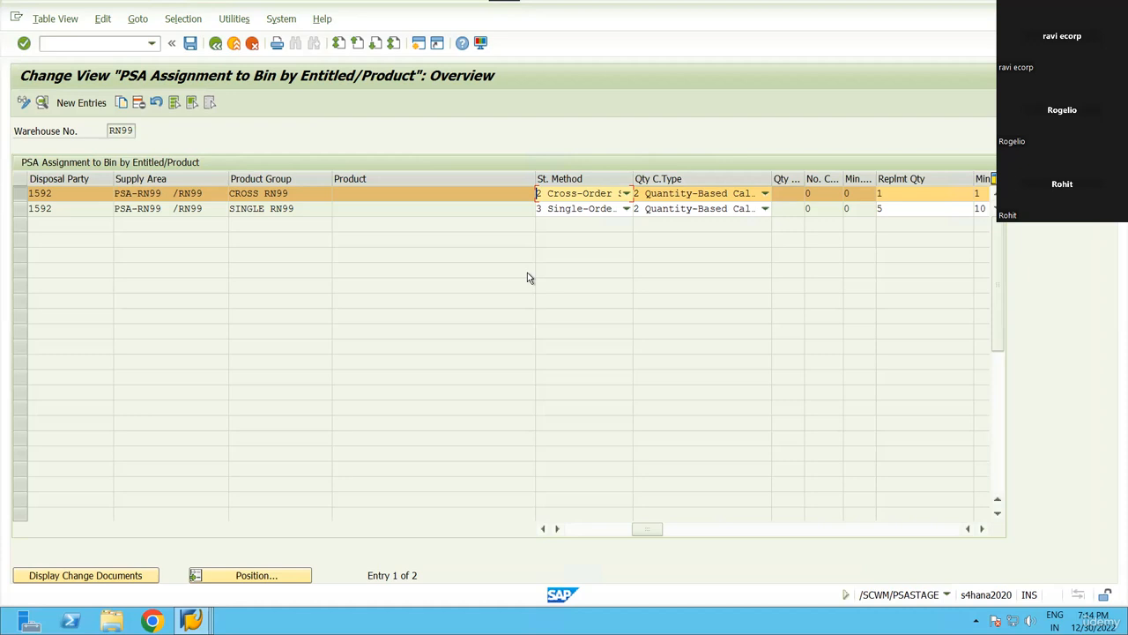
In the Replenish Stock session, tick Execute in the Background.
key("alt+Tab")
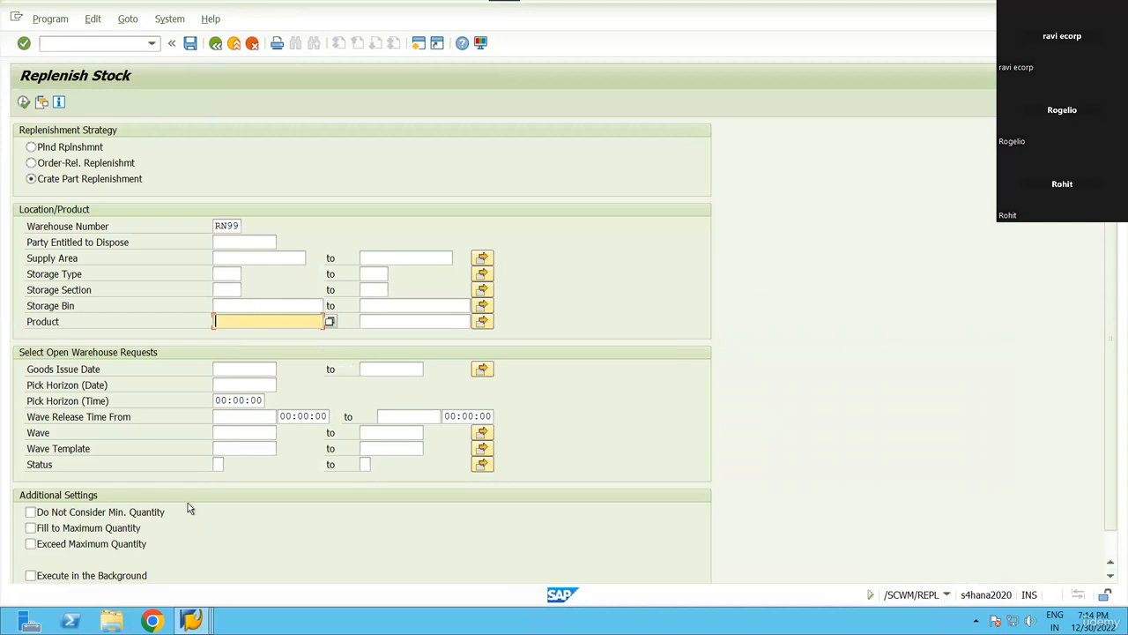
scroll(192, 496, "down", 2)
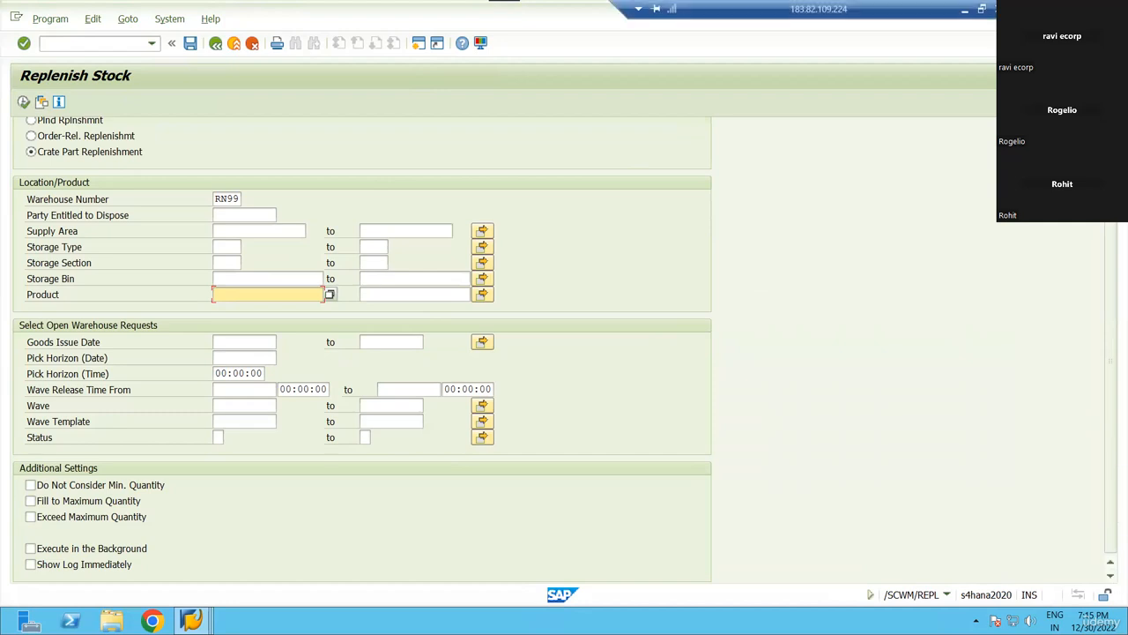
left_click(41, 553)
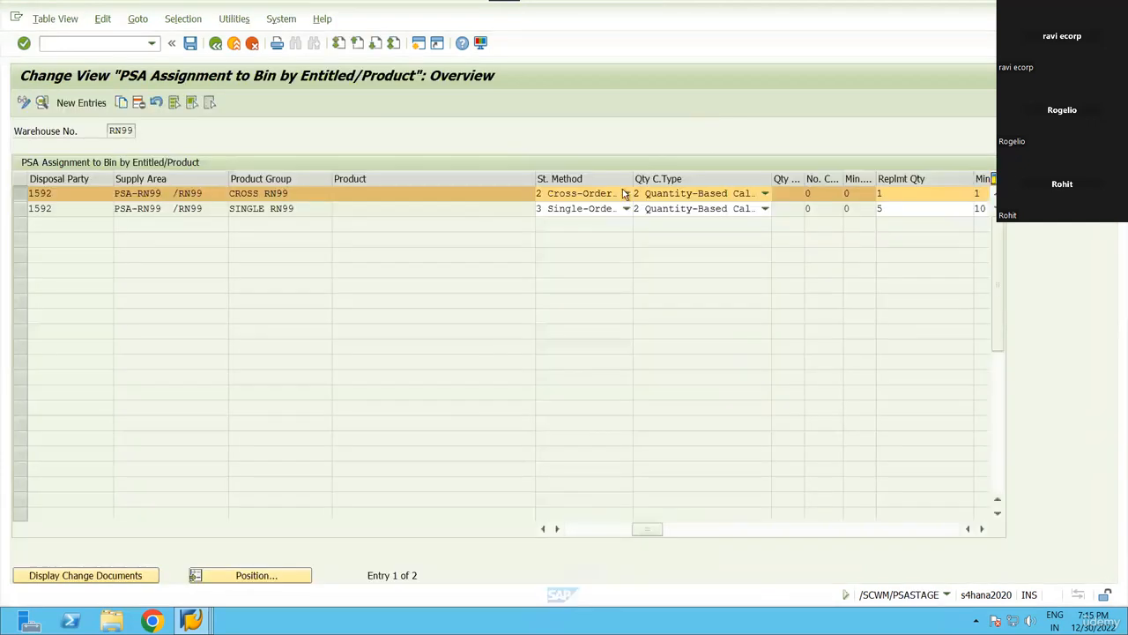
In the PSA table, recheck row 1's staging options and highlight product group CROSS RN99.
left_click(622, 193)
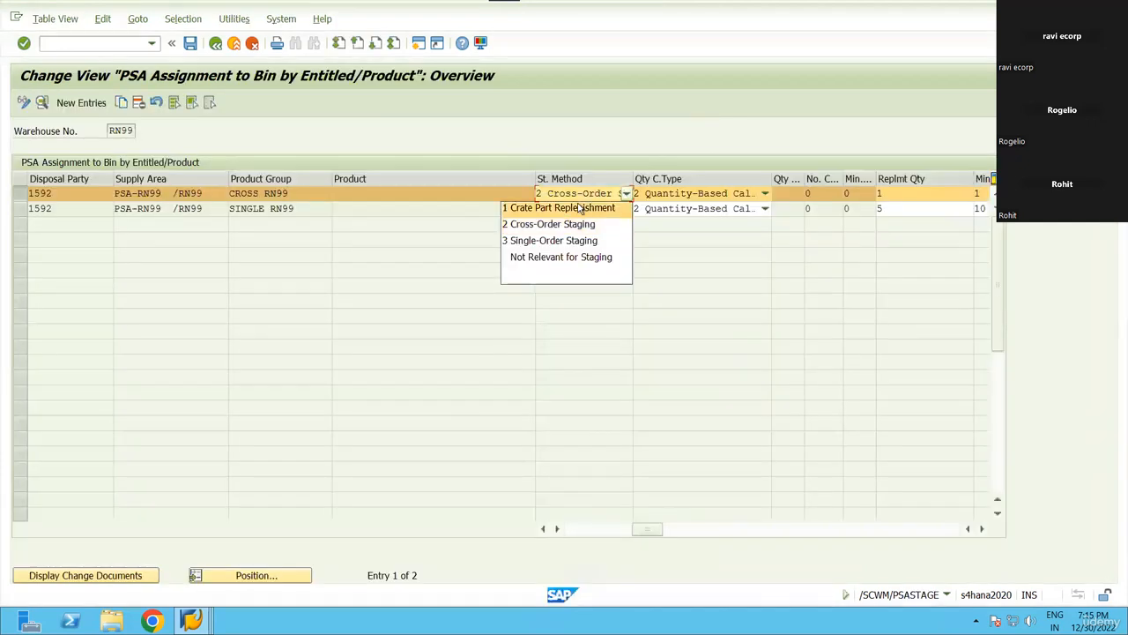
left_click(787, 319)
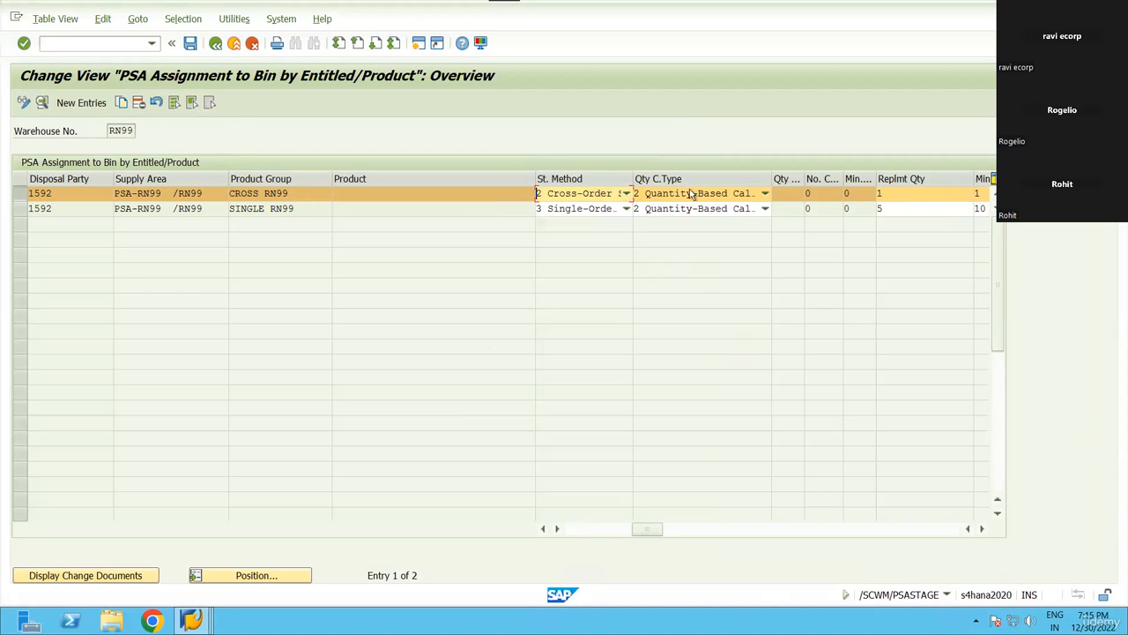
left_click(296, 193)
left_click(231, 193)
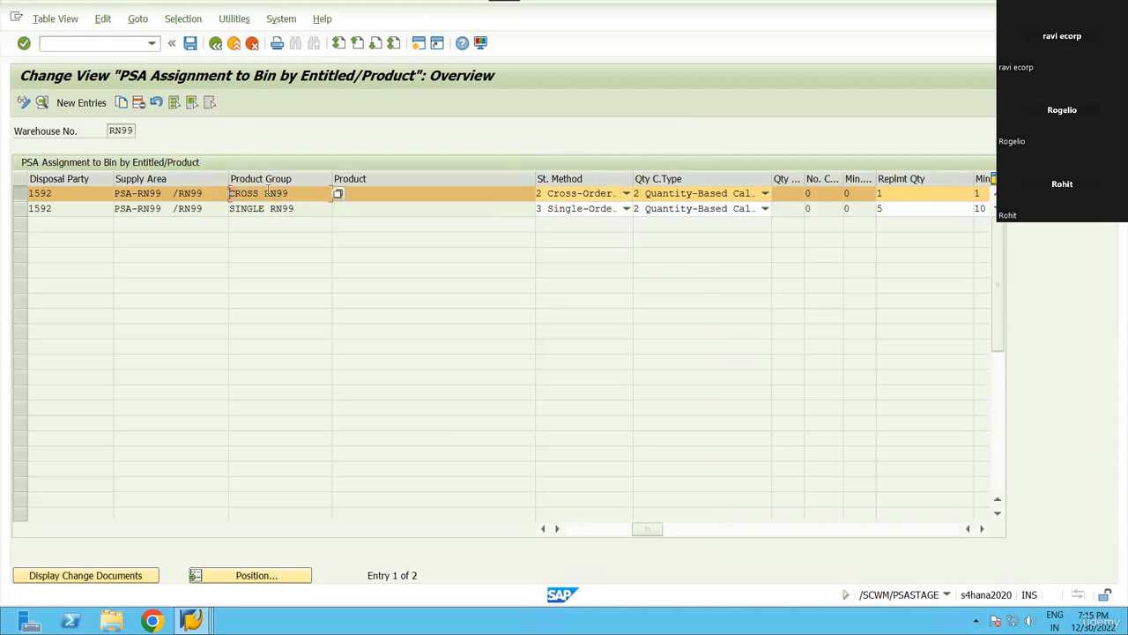
left_click(390, 191)
left_click_drag(293, 193, 228, 194)
left_click(230, 194)
left_click_drag(293, 193, 203, 192)
left_click(420, 43)
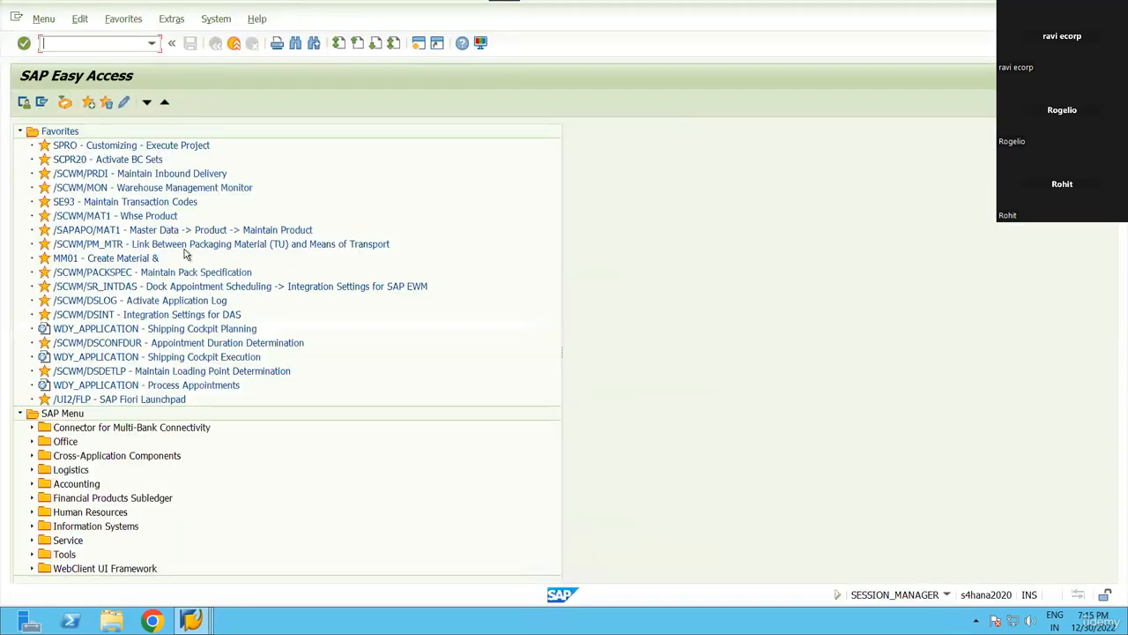
Expand SCM Extended Warehouse Management > SCM Basis > Master Data > Product > Product Groups to Define Product Group Types.
double_click(131, 144)
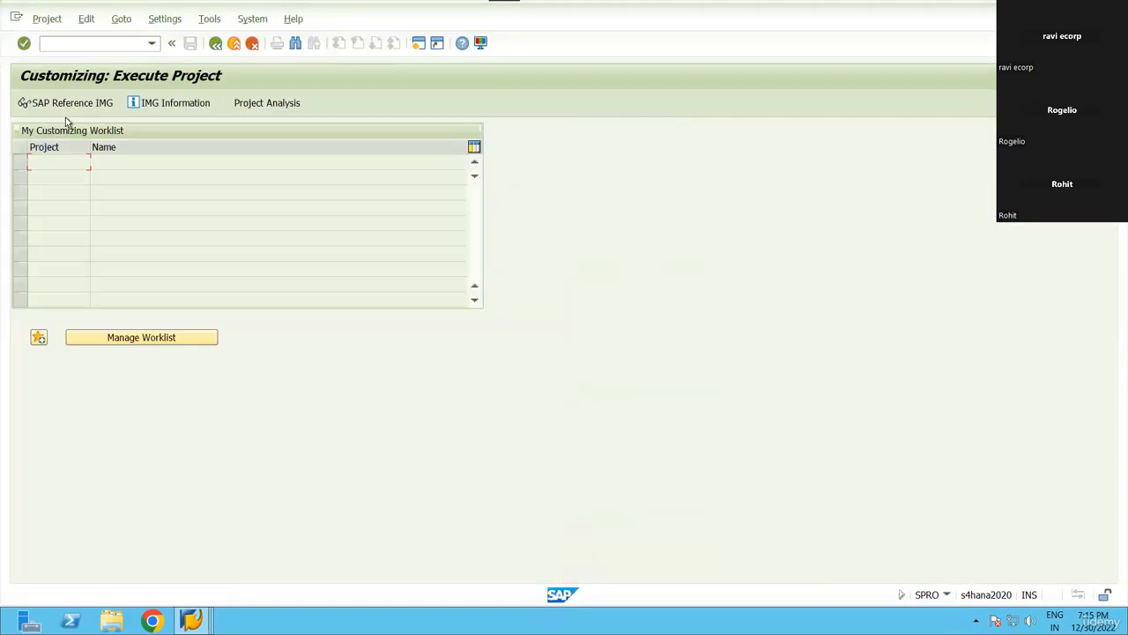
scroll(146, 383, "down", 5)
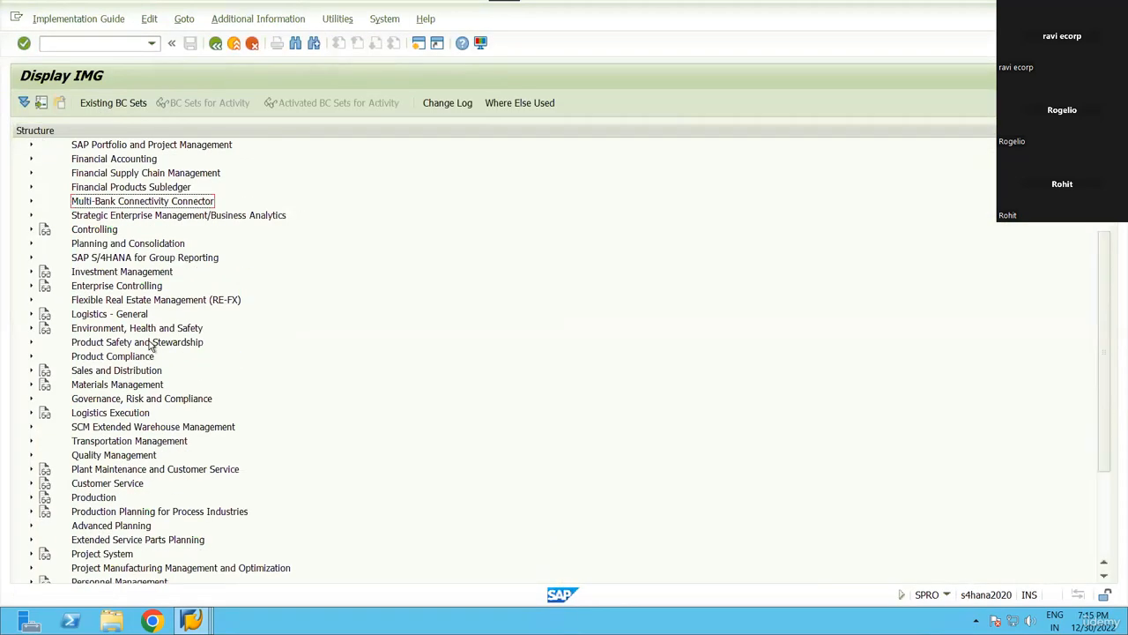
double_click(149, 342)
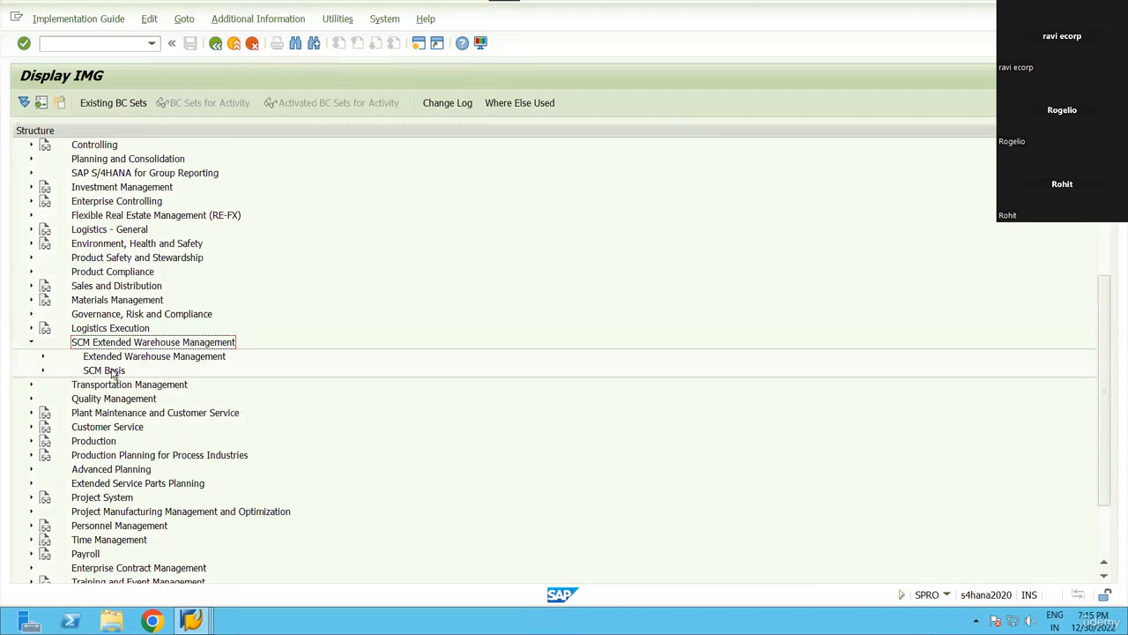
left_click(115, 371)
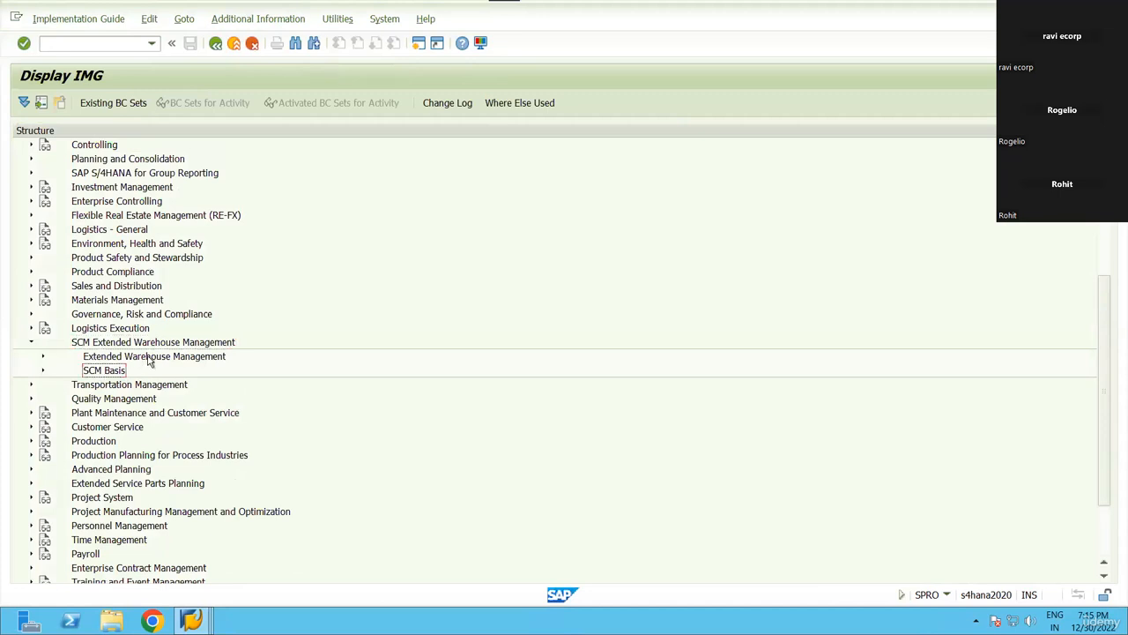
double_click(111, 372)
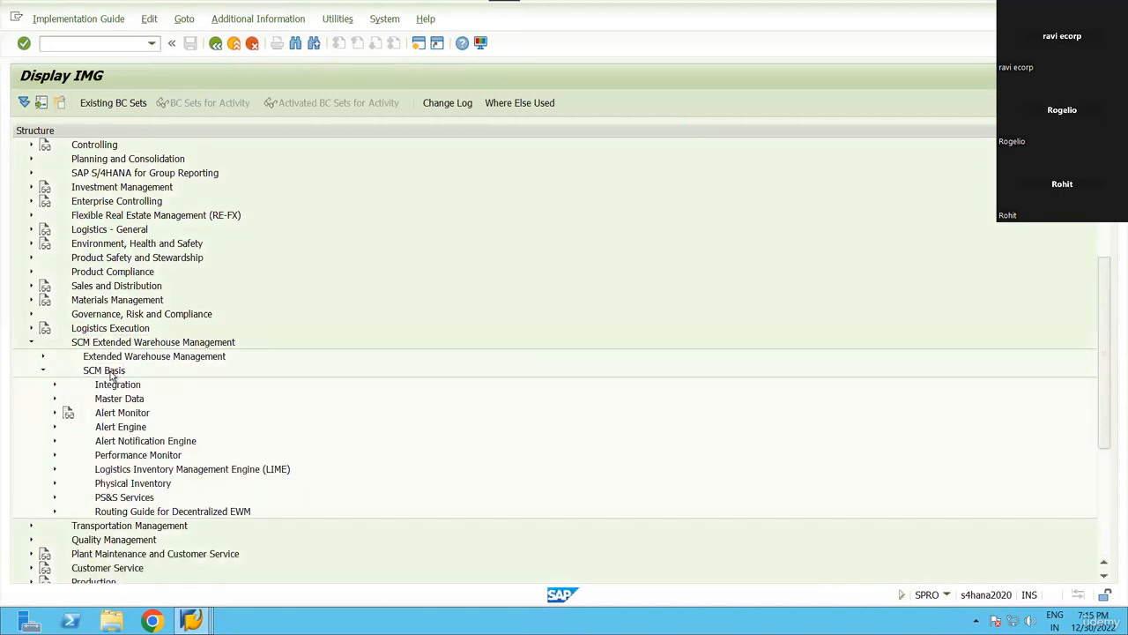
double_click(124, 401)
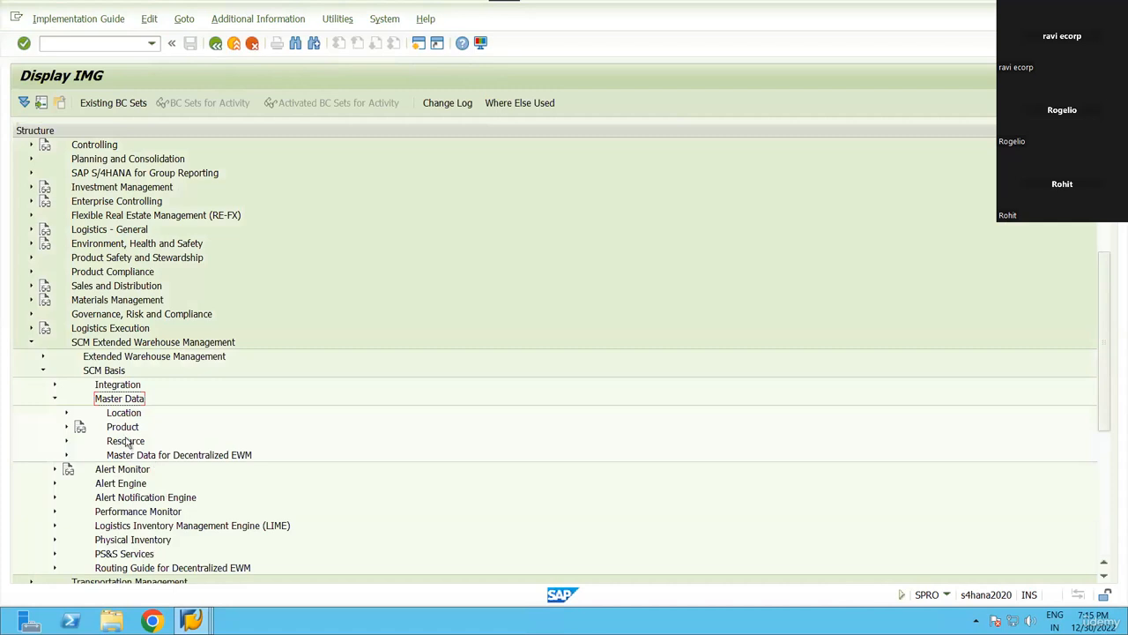
double_click(128, 430)
double_click(148, 456)
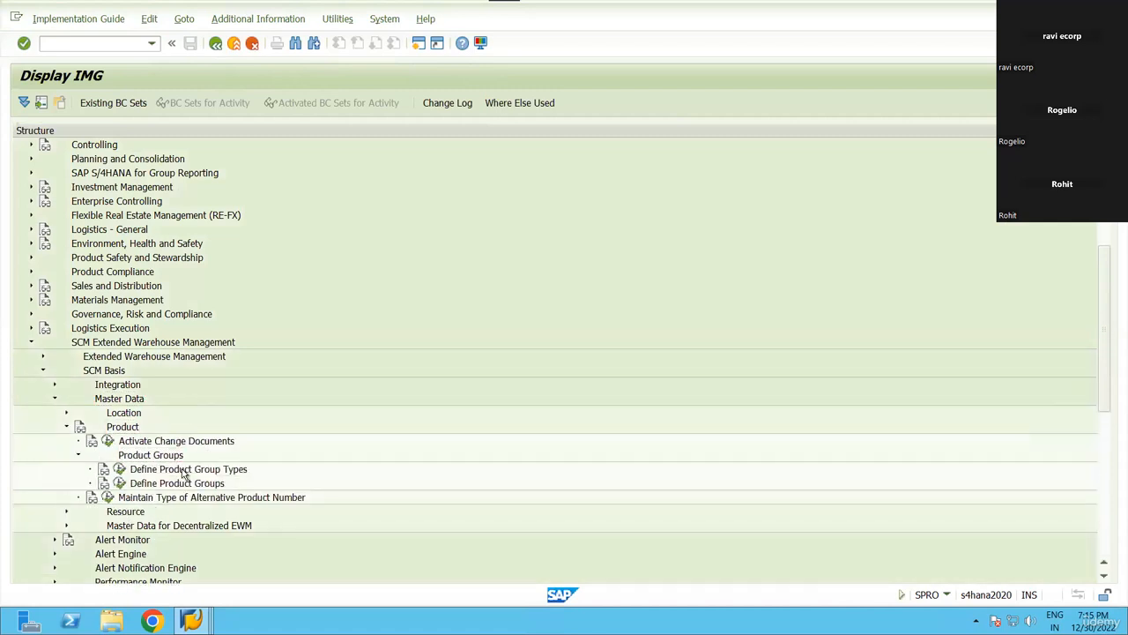
left_click(215, 472)
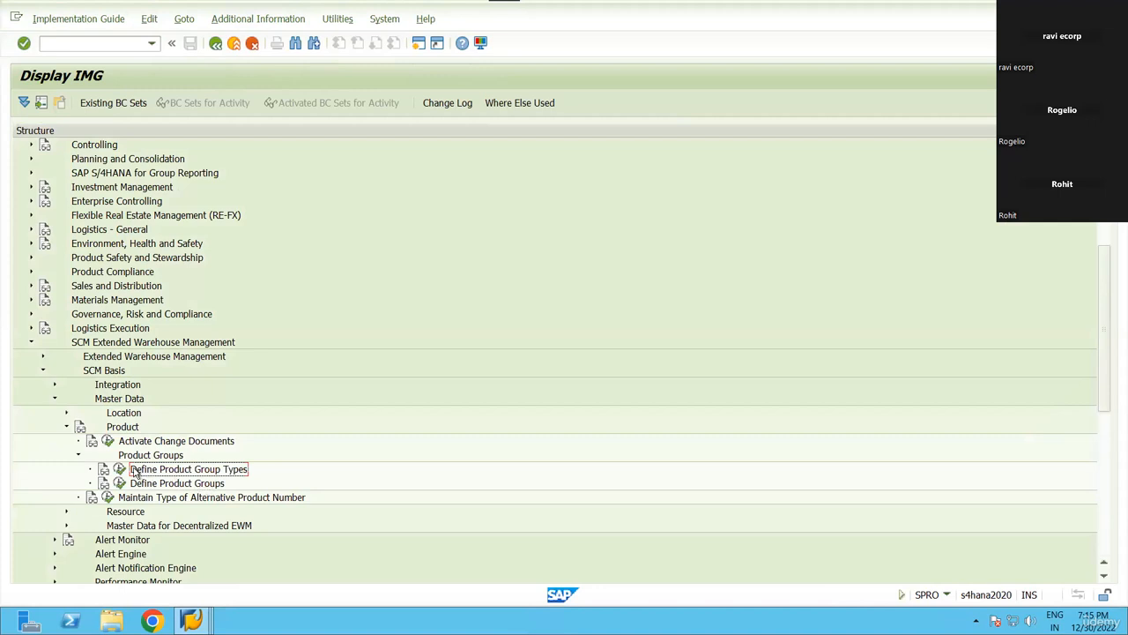
Verify product group type RN reads PROD STAGING RN99, then return to the IMG tree.
left_click(119, 469)
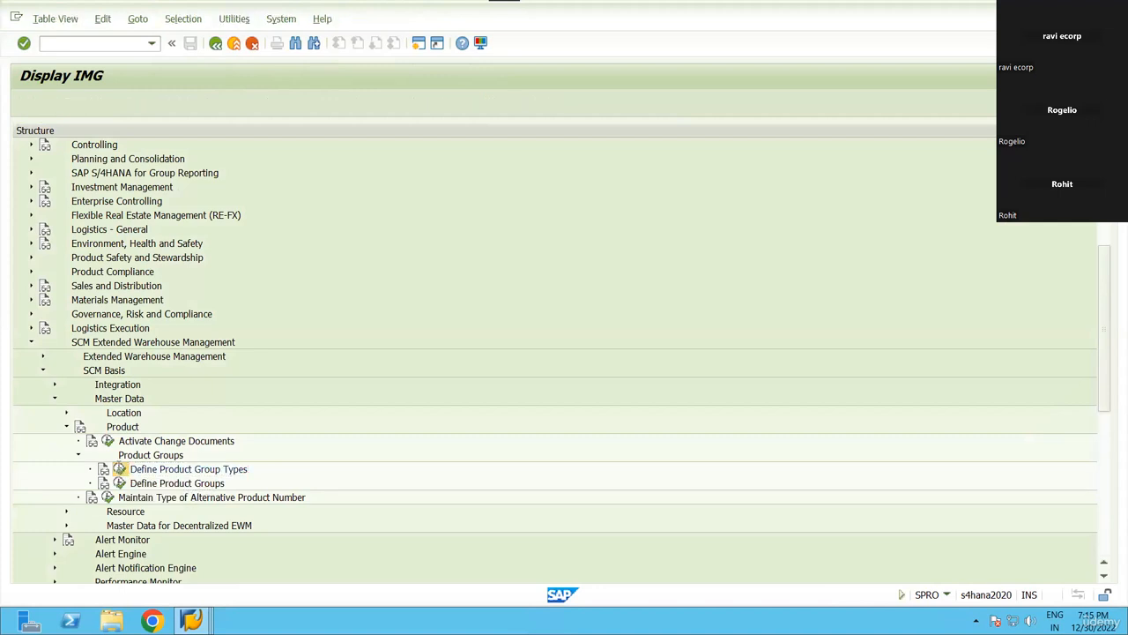
scroll(76, 429, "down", 10)
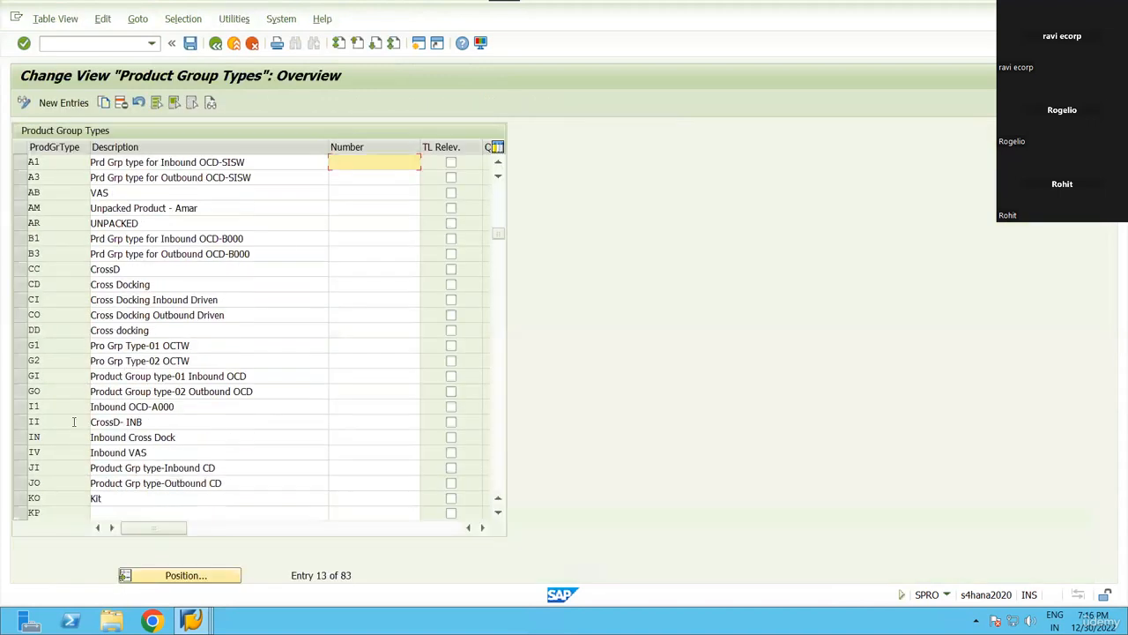
scroll(86, 421, "down", 4)
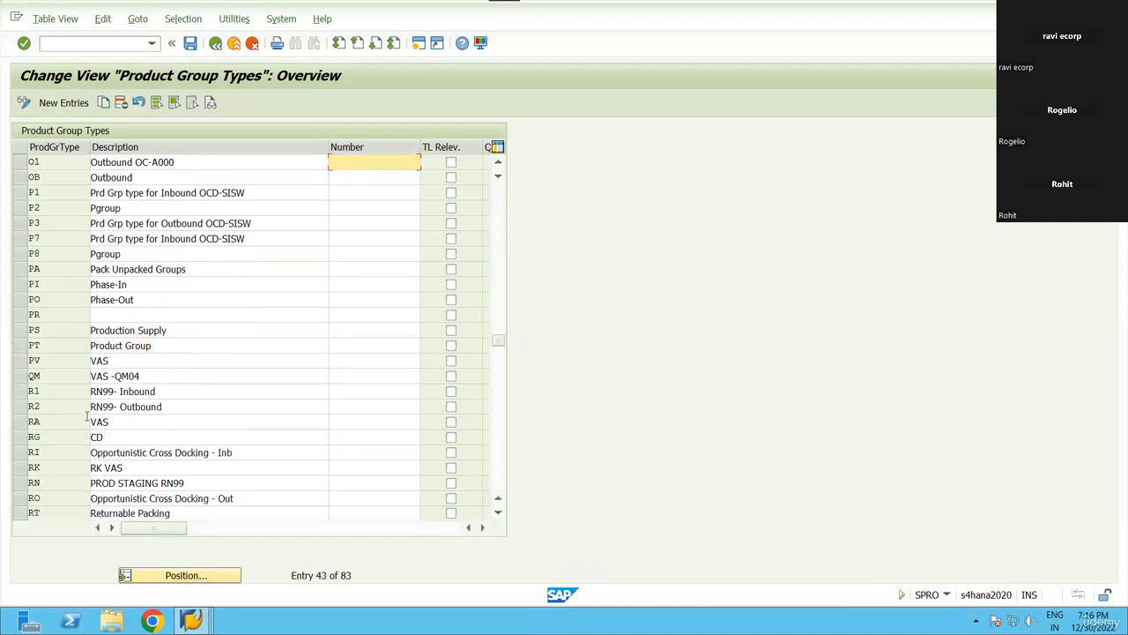
left_click(18, 482)
left_click_drag(188, 483, 35, 485)
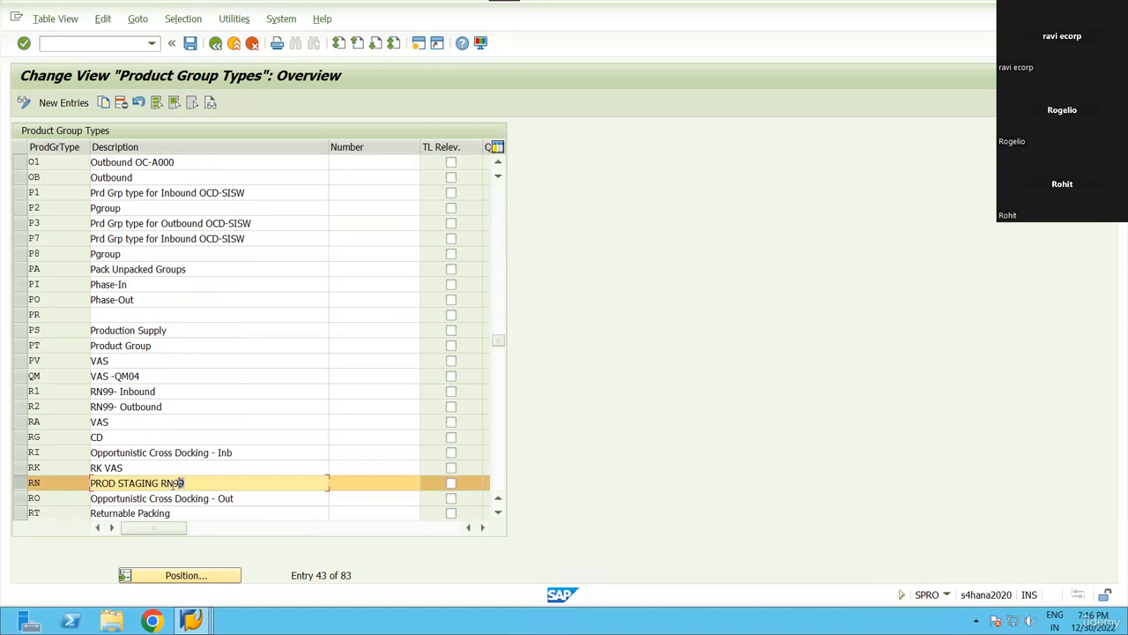
left_click_drag(174, 485, 5, 485)
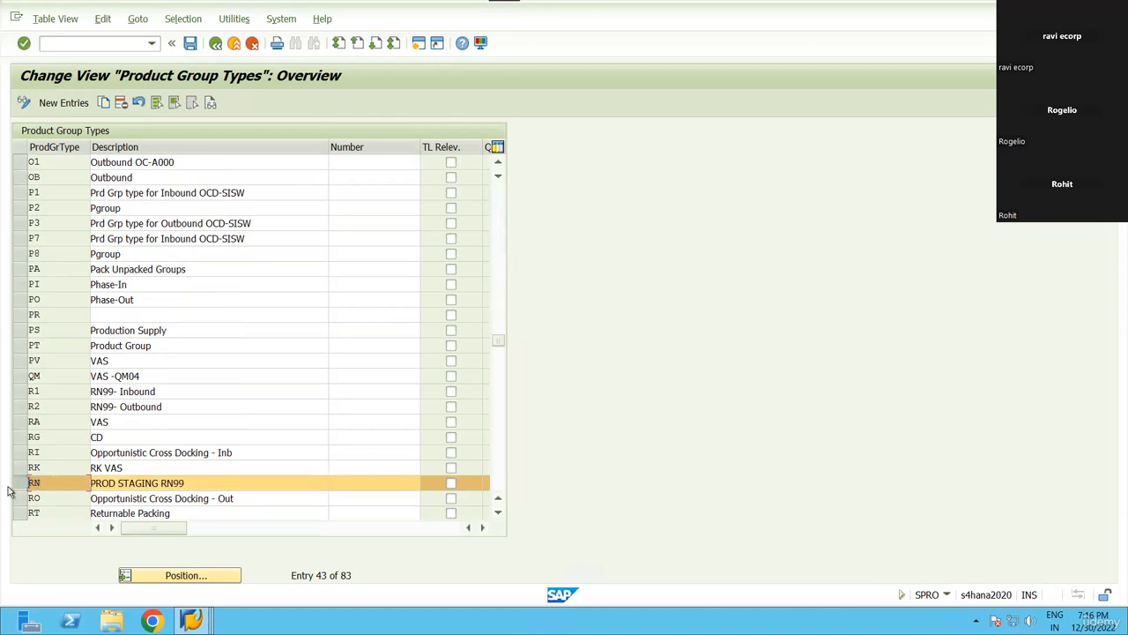
left_click(215, 43)
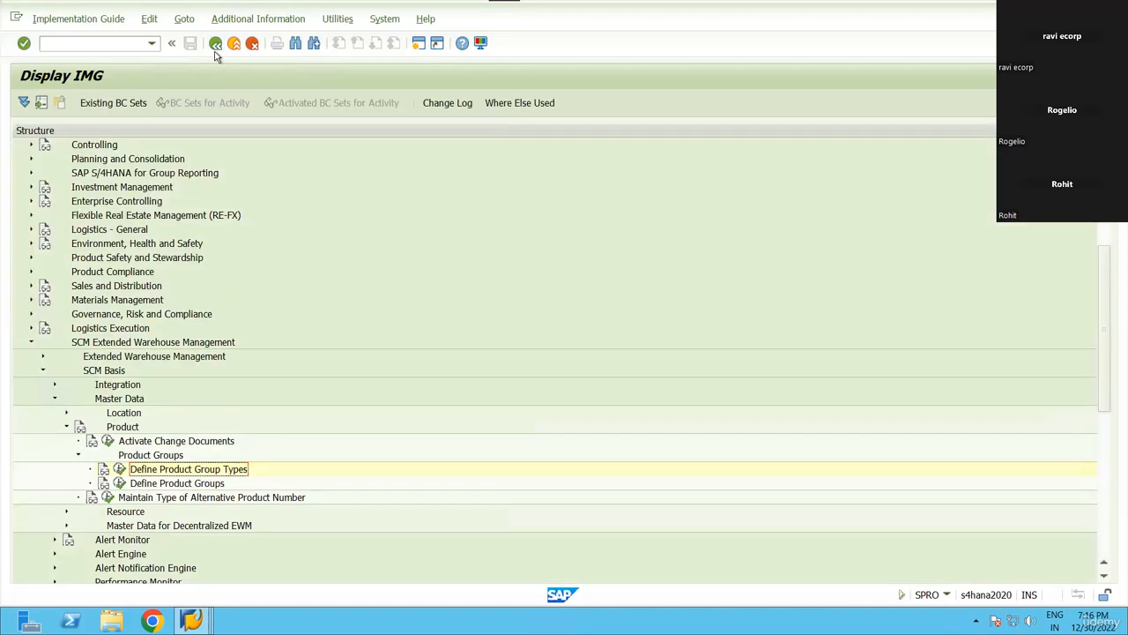
left_click(119, 484)
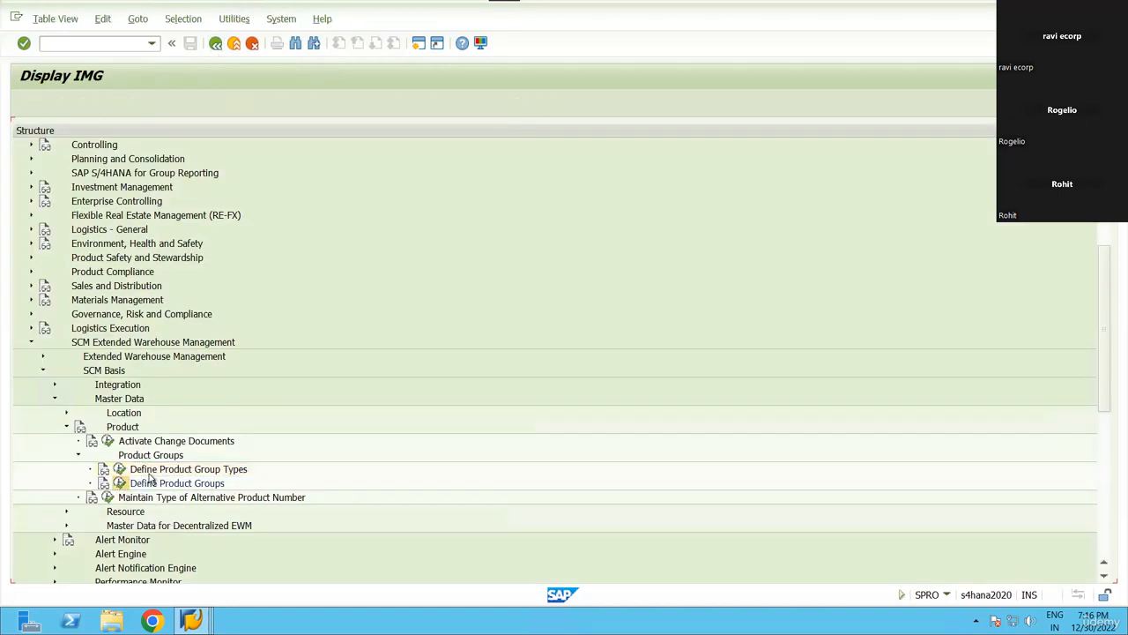
left_click(189, 581)
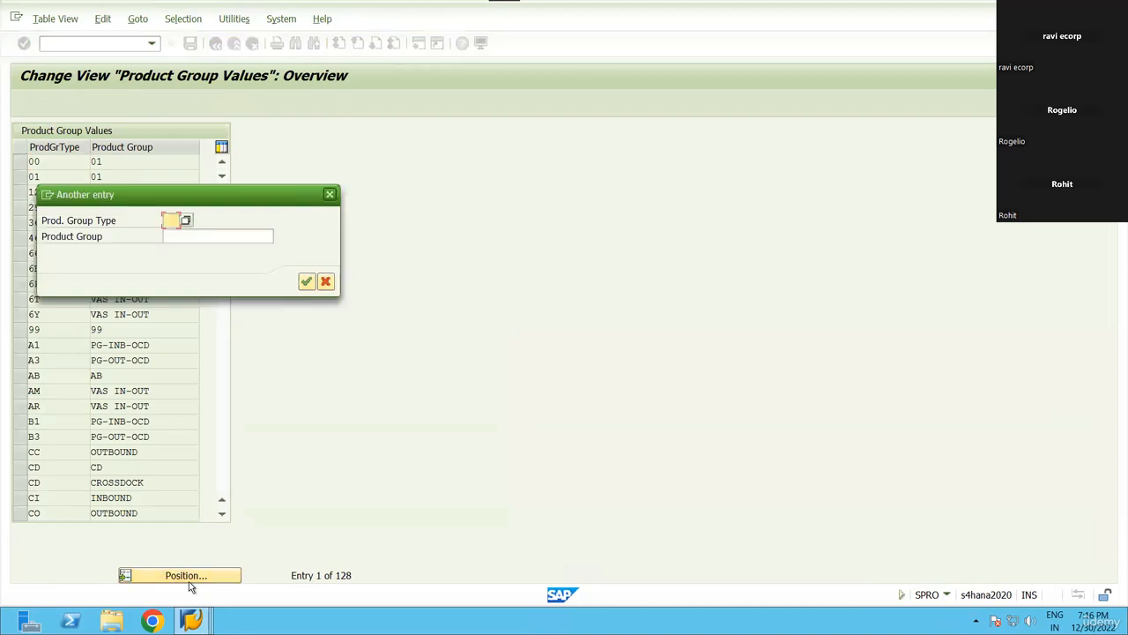
type("RN")
key("Tab")
key("Return")
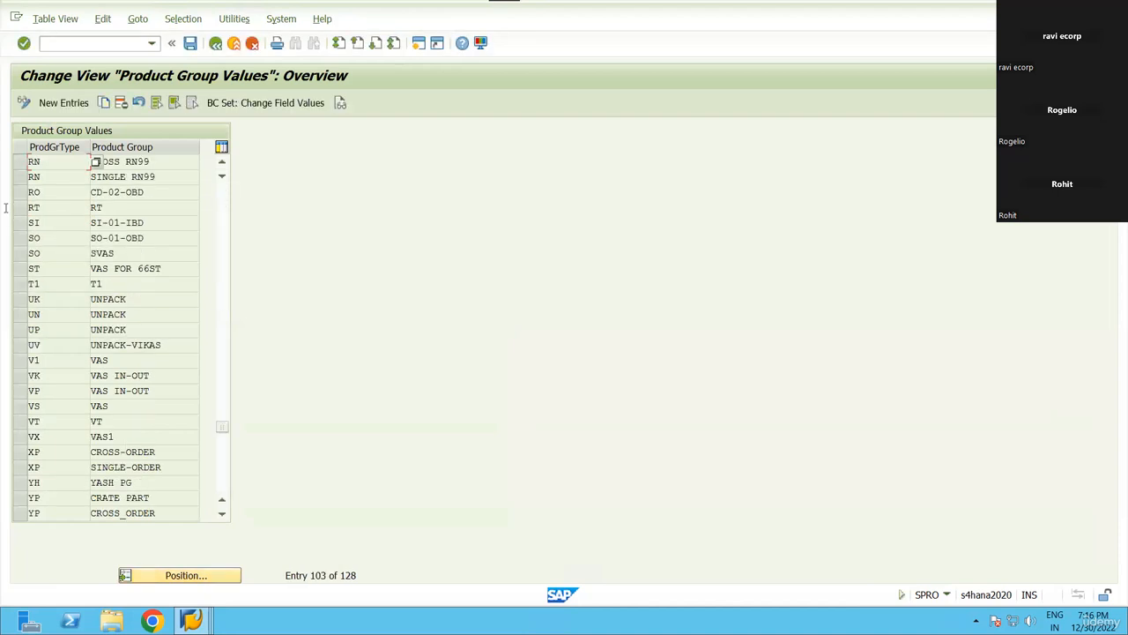
left_click_drag(21, 163, 21, 177)
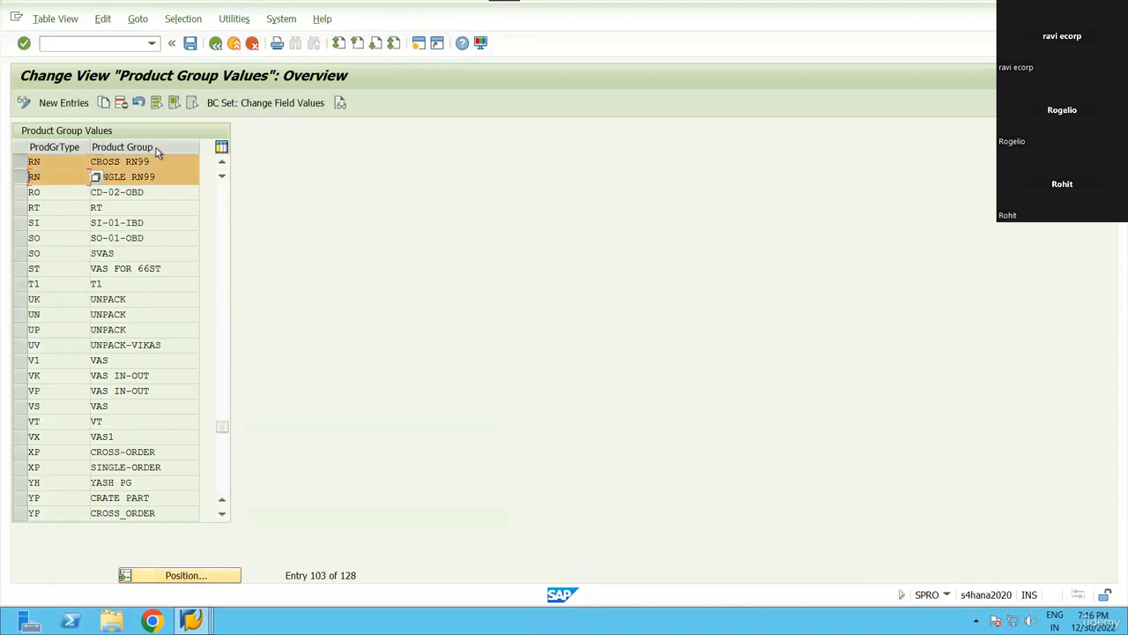
left_click_drag(155, 162, 71, 169)
left_click_drag(156, 177, 19, 163)
left_click(216, 43)
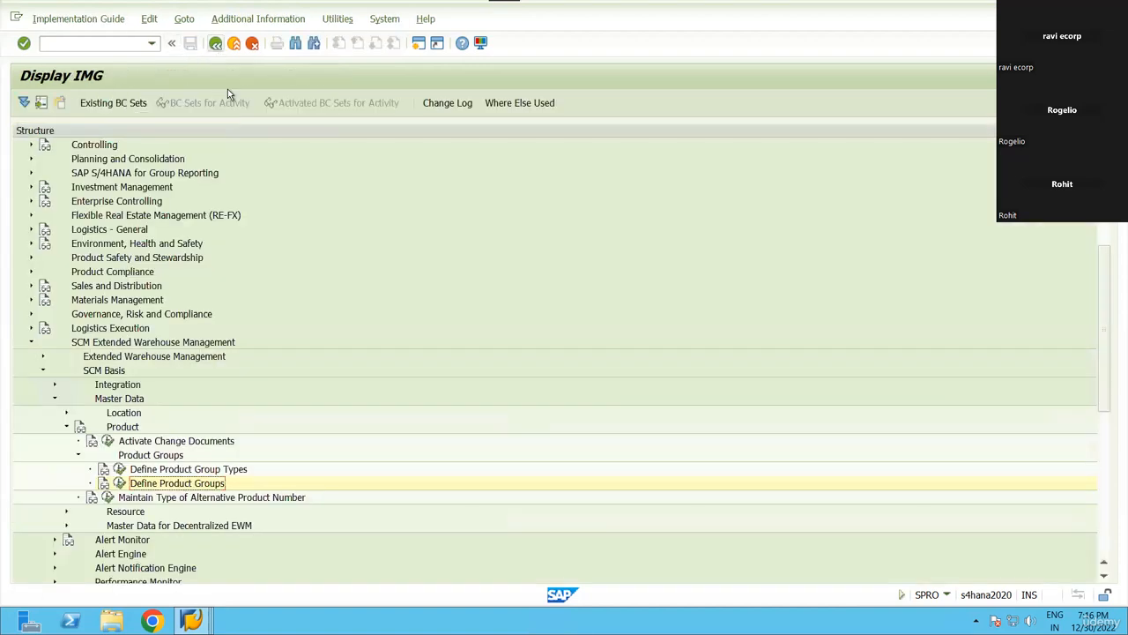
Collapse the SCM Basis master data branch and expand Extended Warehouse Management > Master Data.
left_click(189, 498)
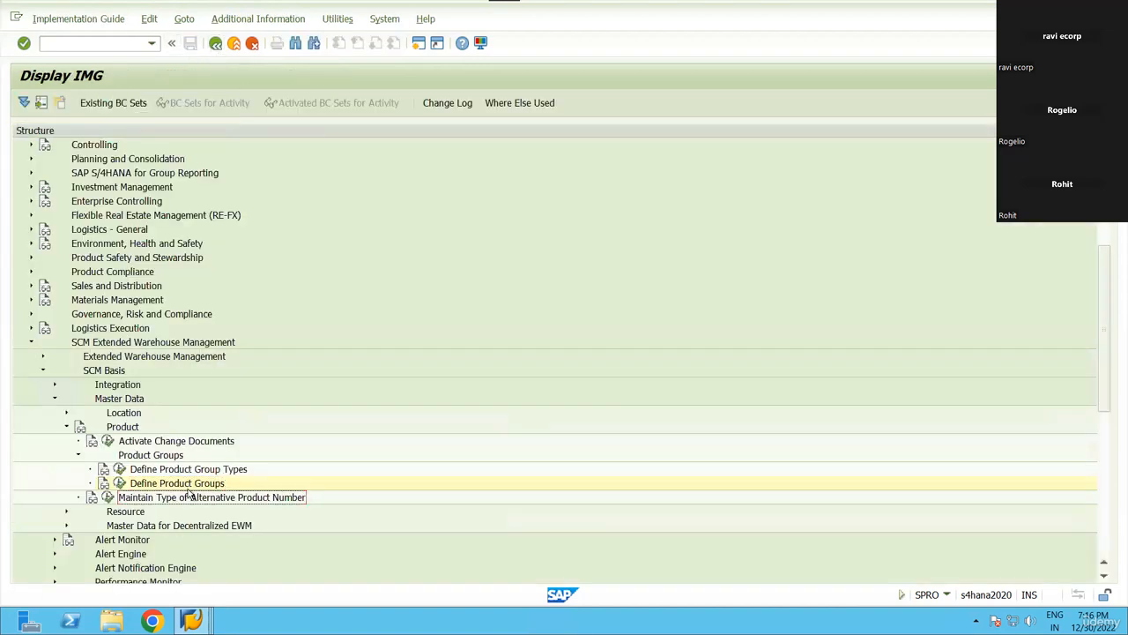
left_click(55, 400)
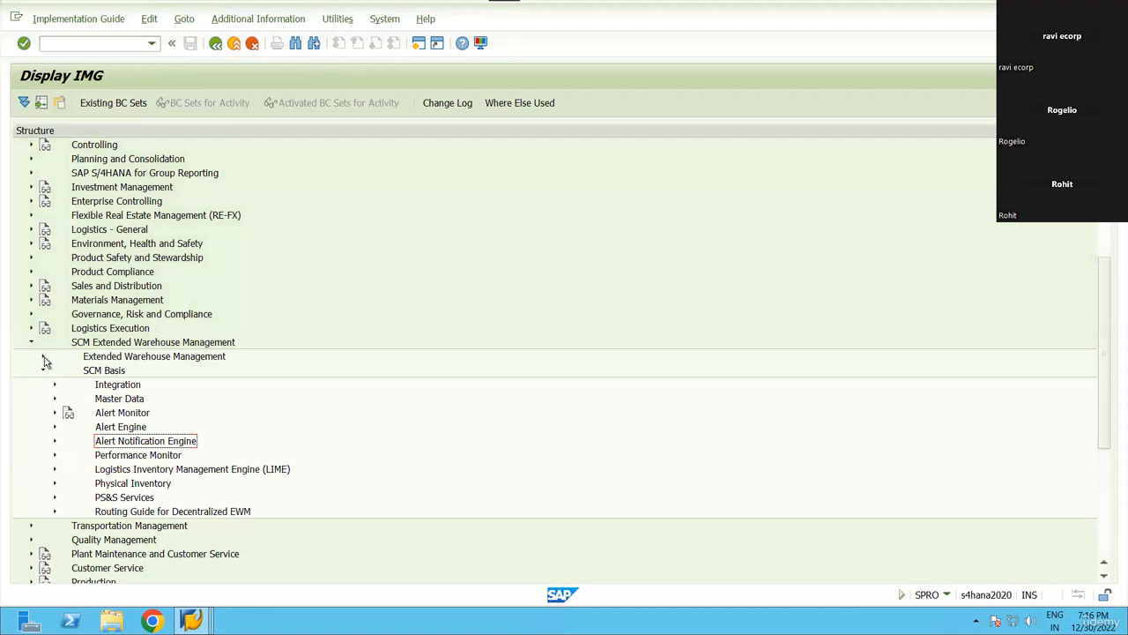
left_click(44, 357)
left_click(55, 387)
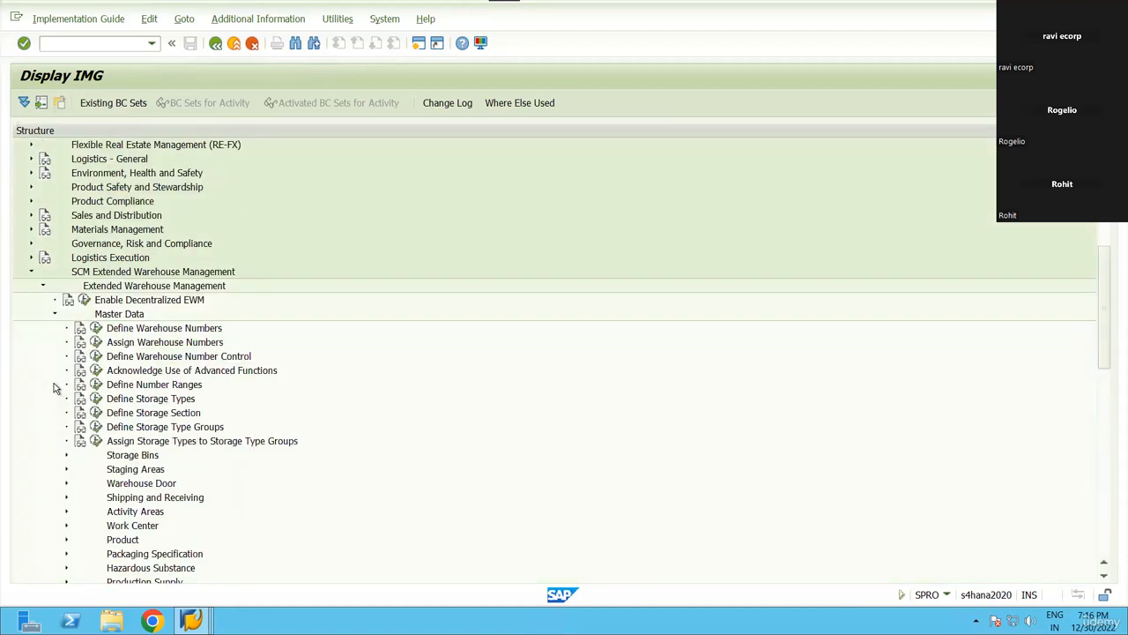
scroll(128, 529, "down", 2)
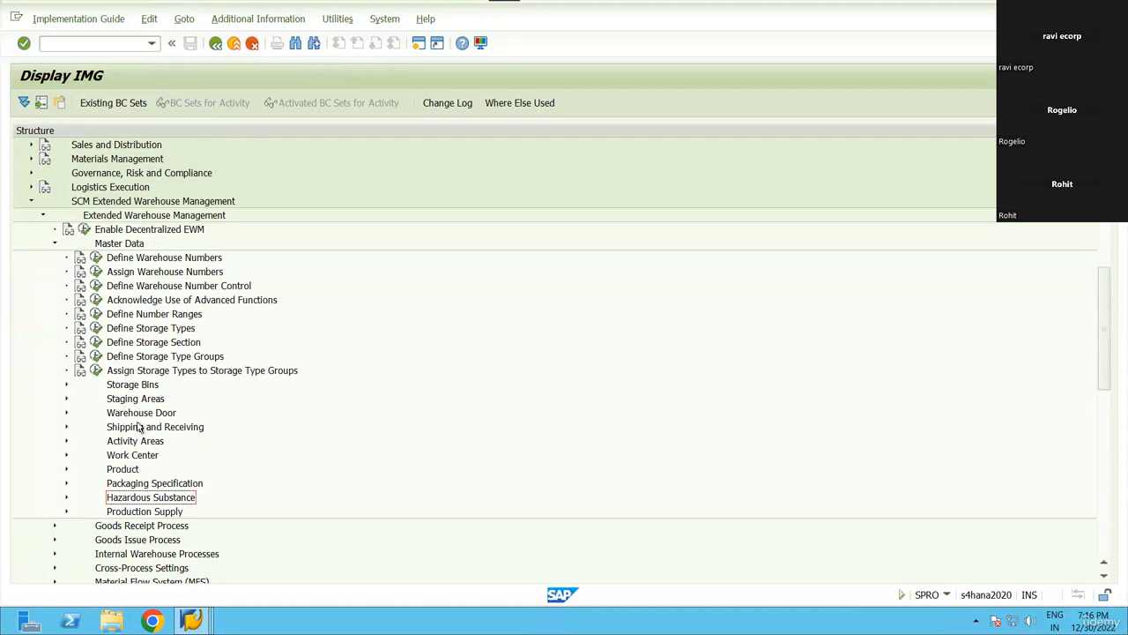
Expand Production Supply and focus Maintain Product Group Type for PSA Assignment.
left_click(128, 487)
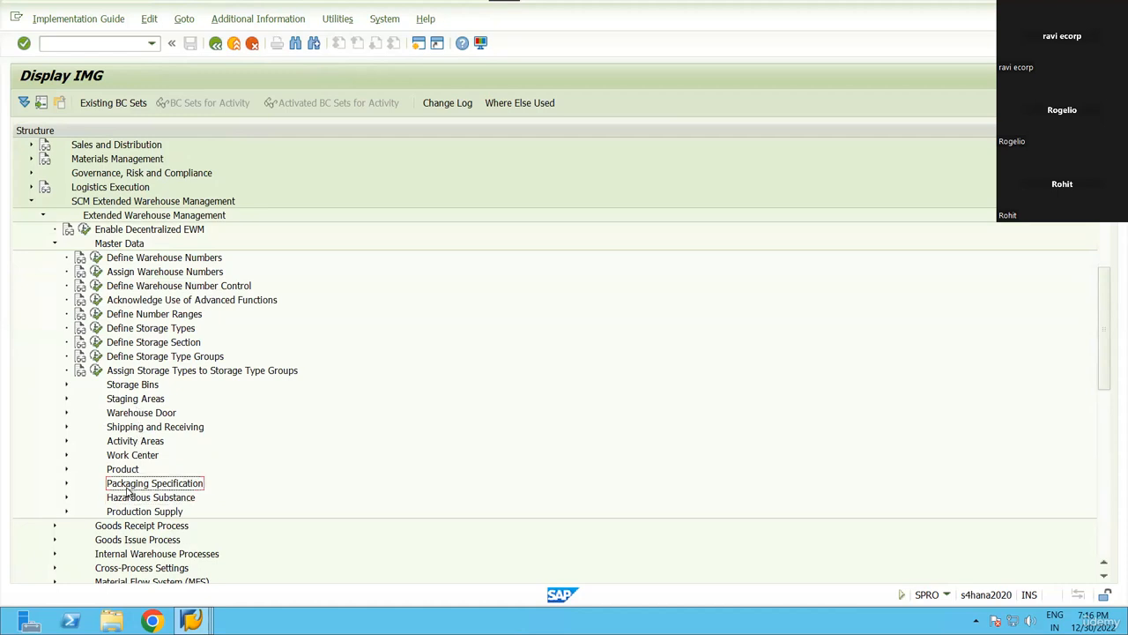
key("Up")
key("Up")
key("Up")
key("Up")
key("Up")
key("Up")
key("Up")
key("Up")
key("Up")
key("Up")
key("Up")
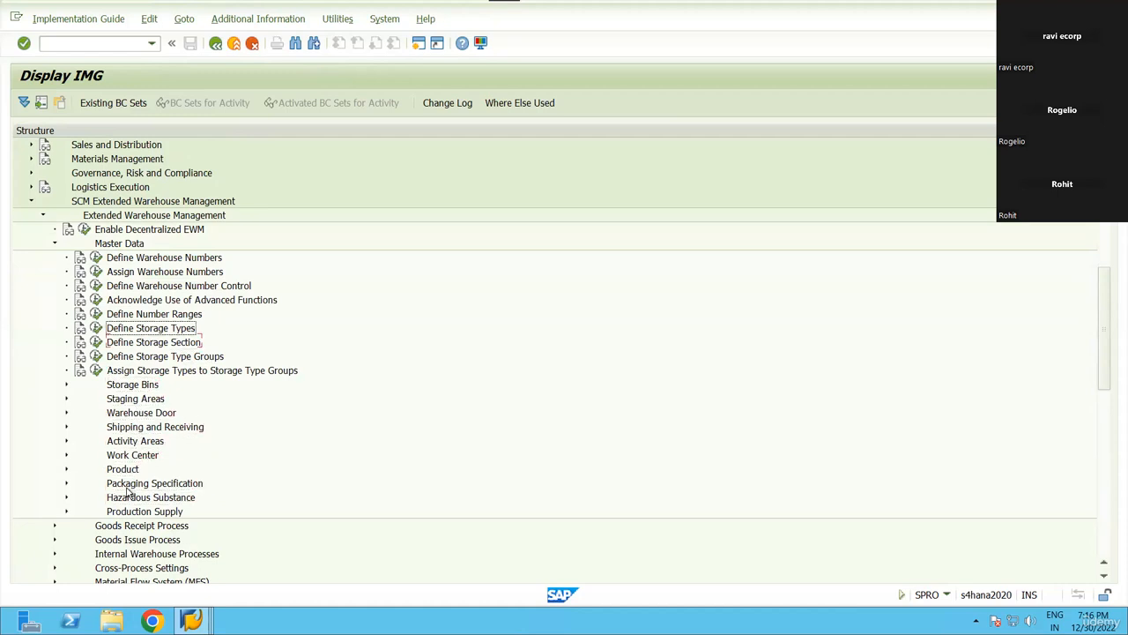
key("Down")
key("Down")
key("Down")
key("Down")
key("Down")
key("Down")
key("Down")
key("Down")
key("Down")
key("Down")
key("Down")
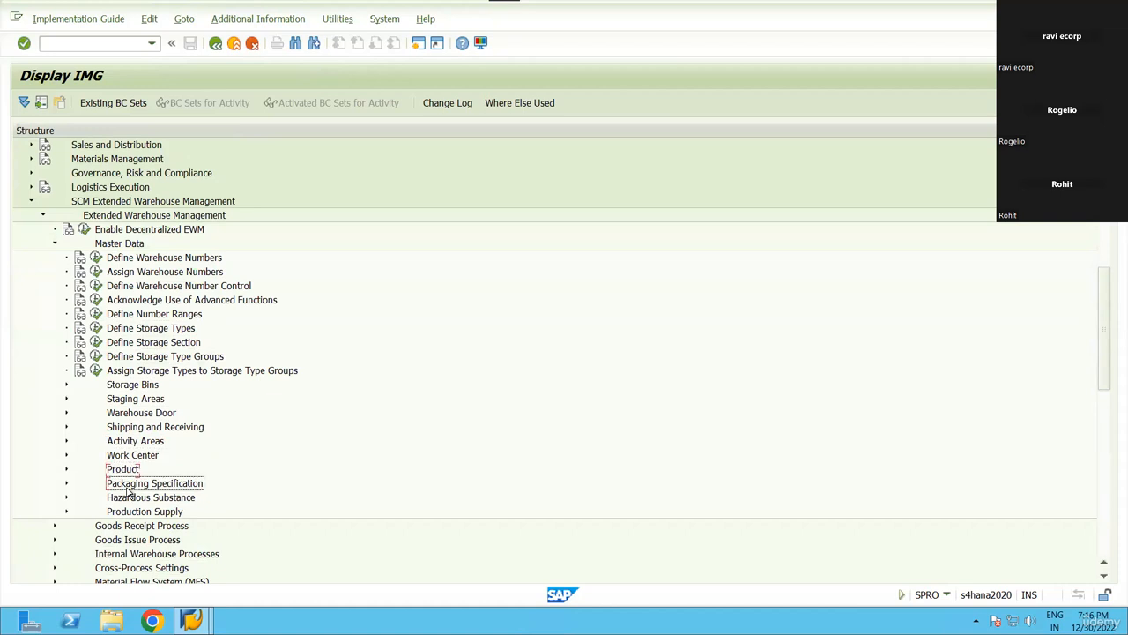
key("Down")
key("Down")
key("Right")
key("Down")
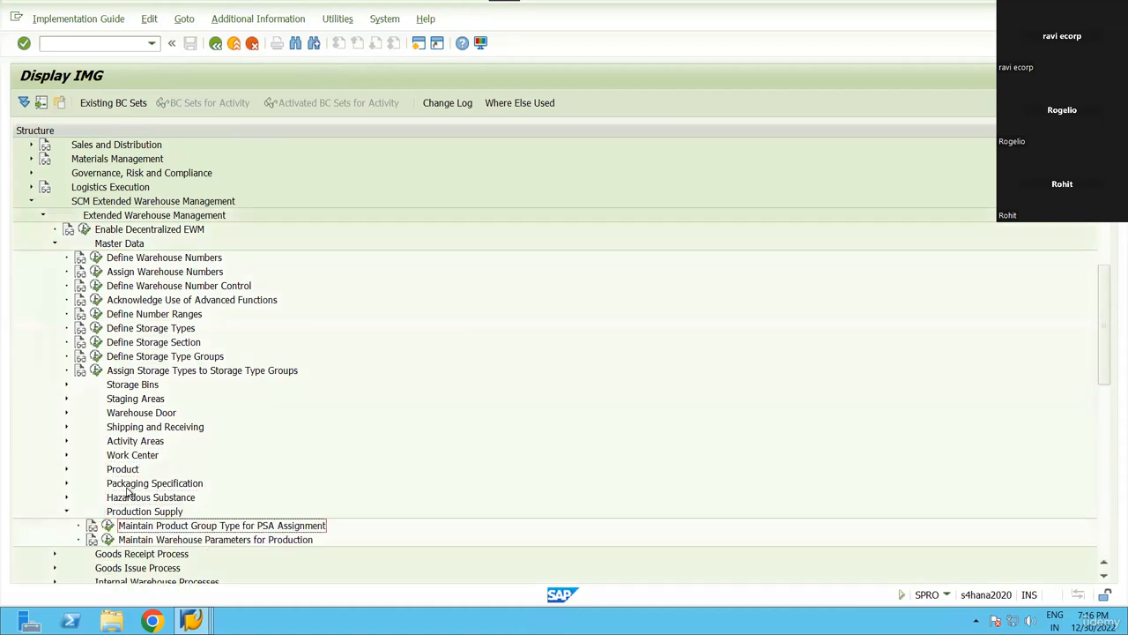
key("Down")
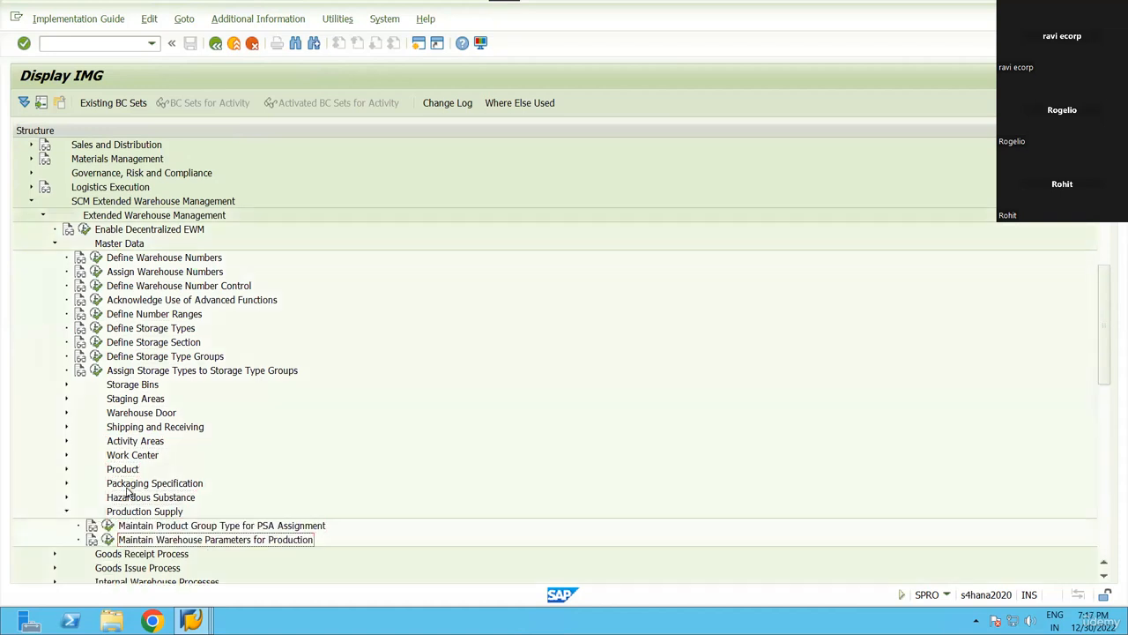
key("Up")
key("Up")
key("Down")
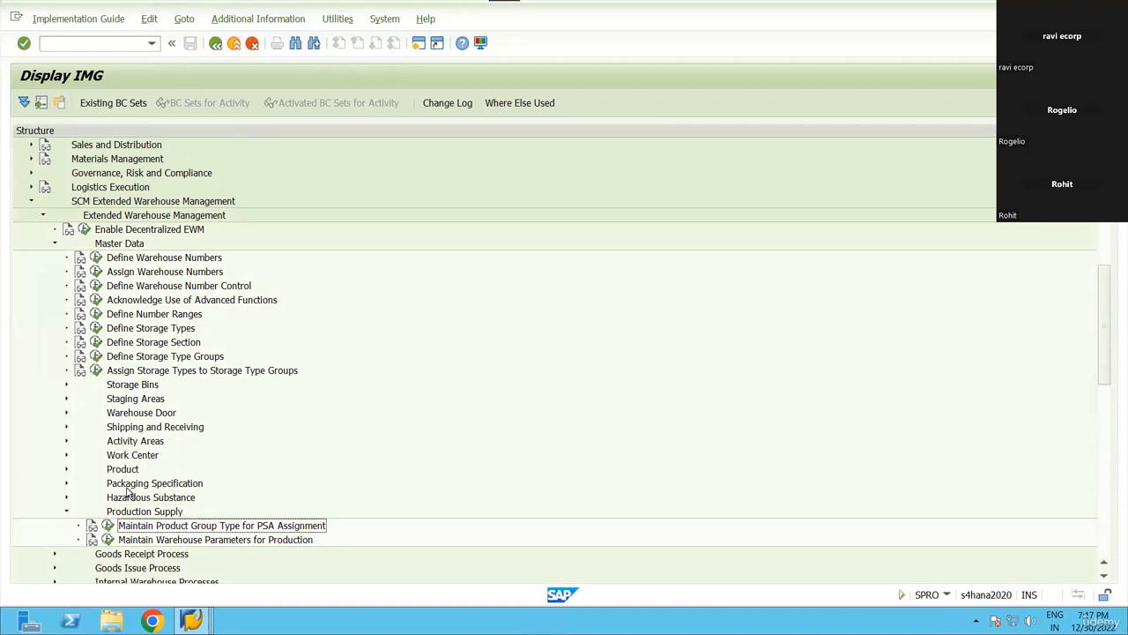
key("Left")
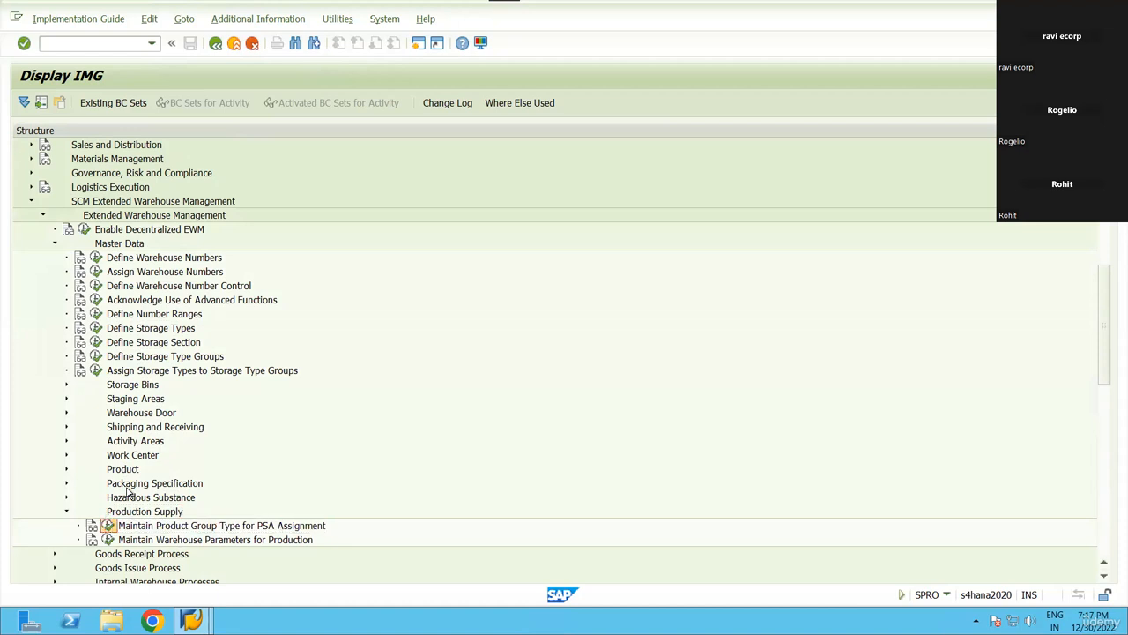
Position the PSA assignment table on RN99, confirm product group type RN, then go back.
left_click(107, 525)
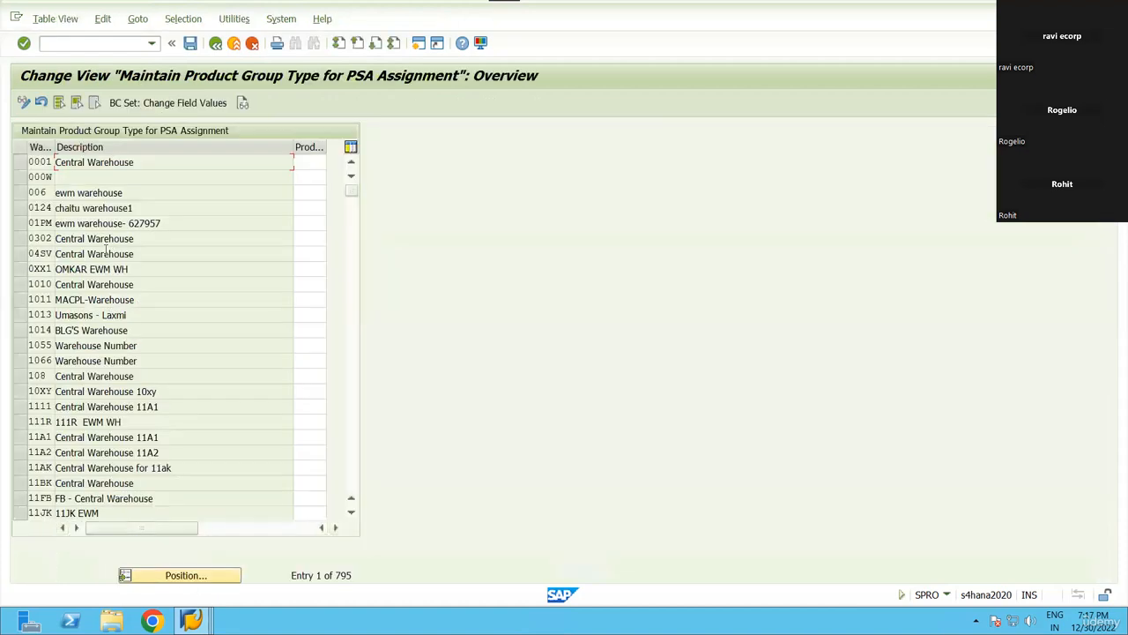
left_click(171, 581)
type("RN99")
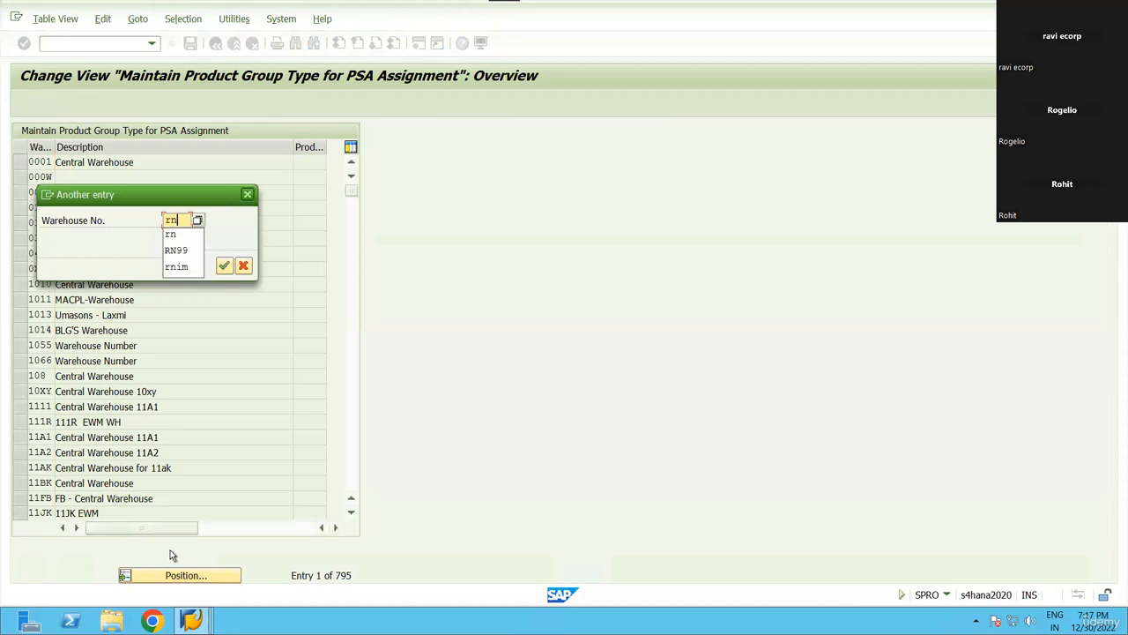
key("Return")
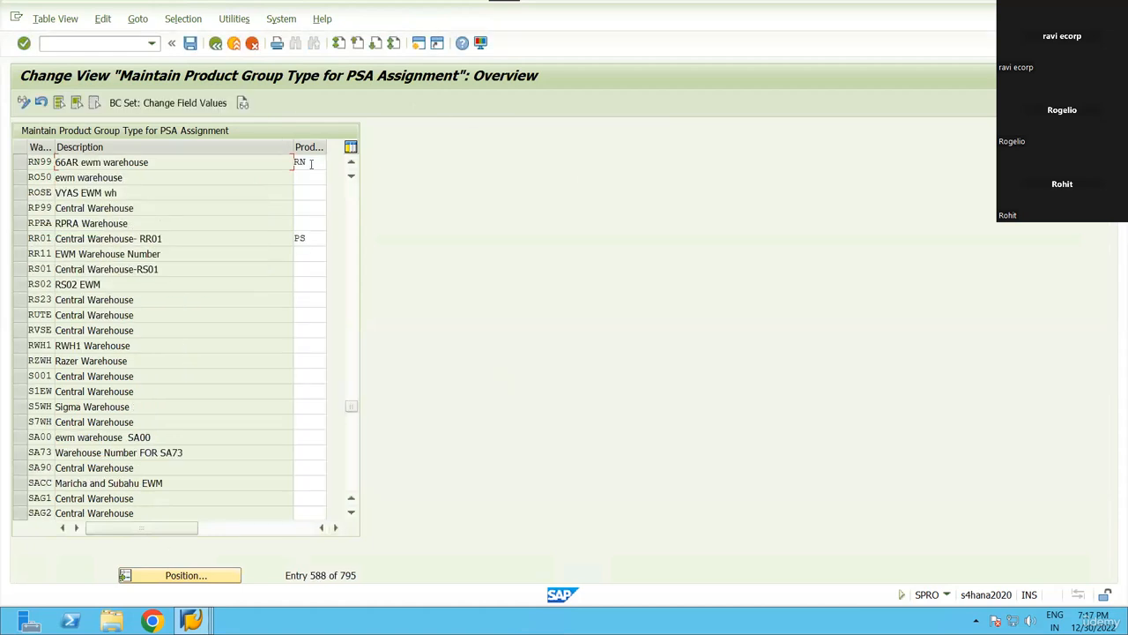
left_click(301, 162)
double_click(300, 163)
double_click(299, 162)
left_click(216, 43)
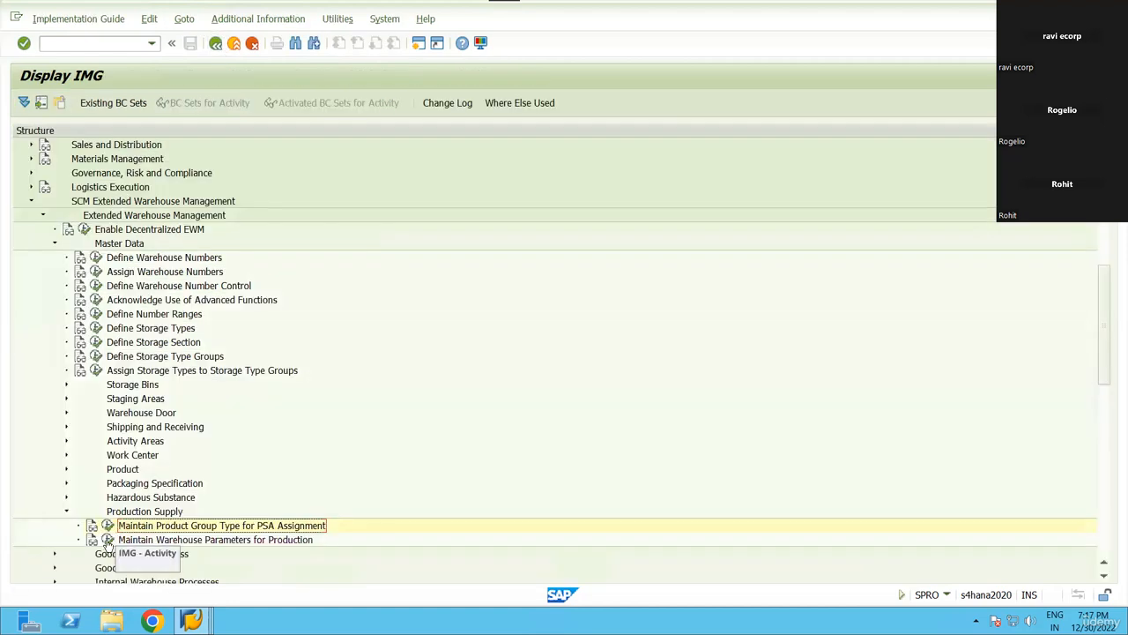
Position warehouse production parameters on rn99, confirm Type F2 with AssgmtCD, then go back and collapse Master Data.
left_click(106, 539)
left_click(143, 574)
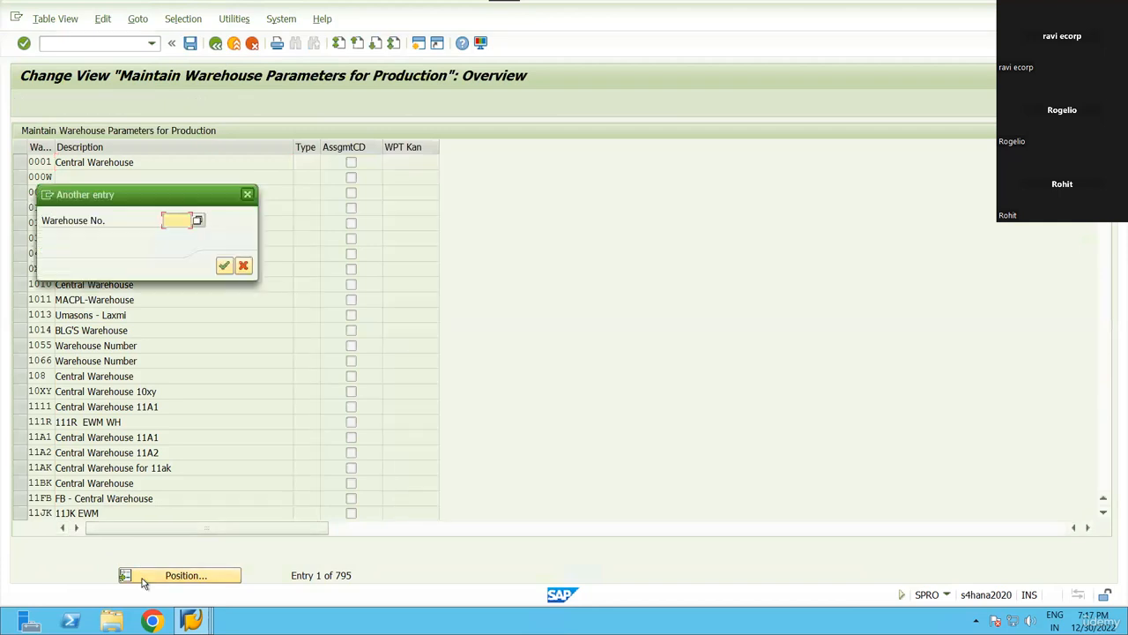
type("rn99")
key("Return")
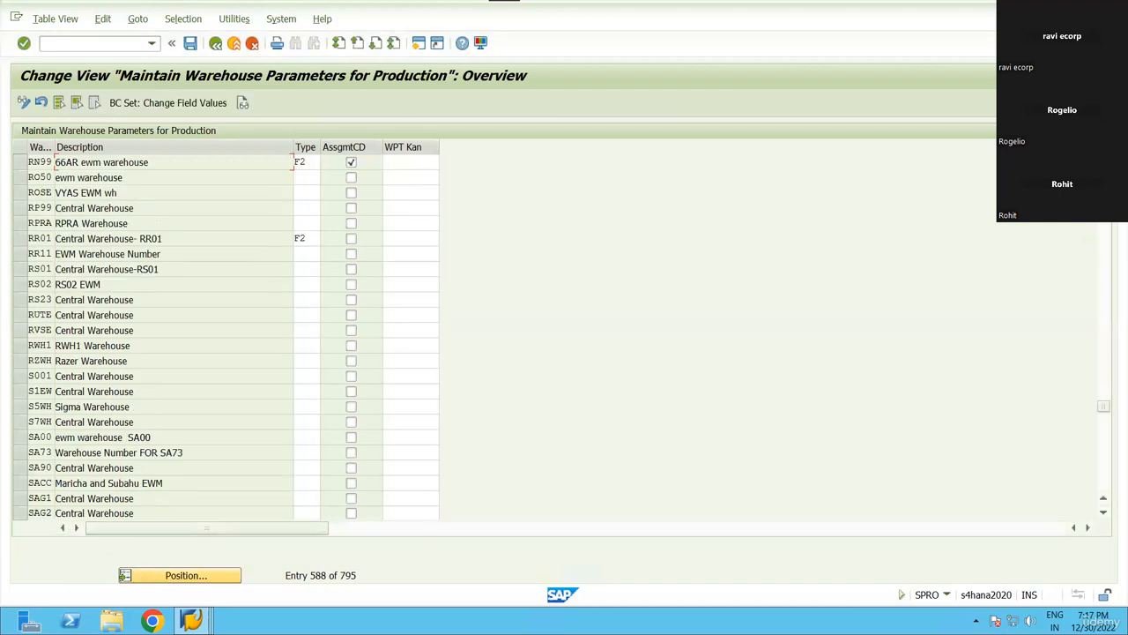
left_click(17, 162)
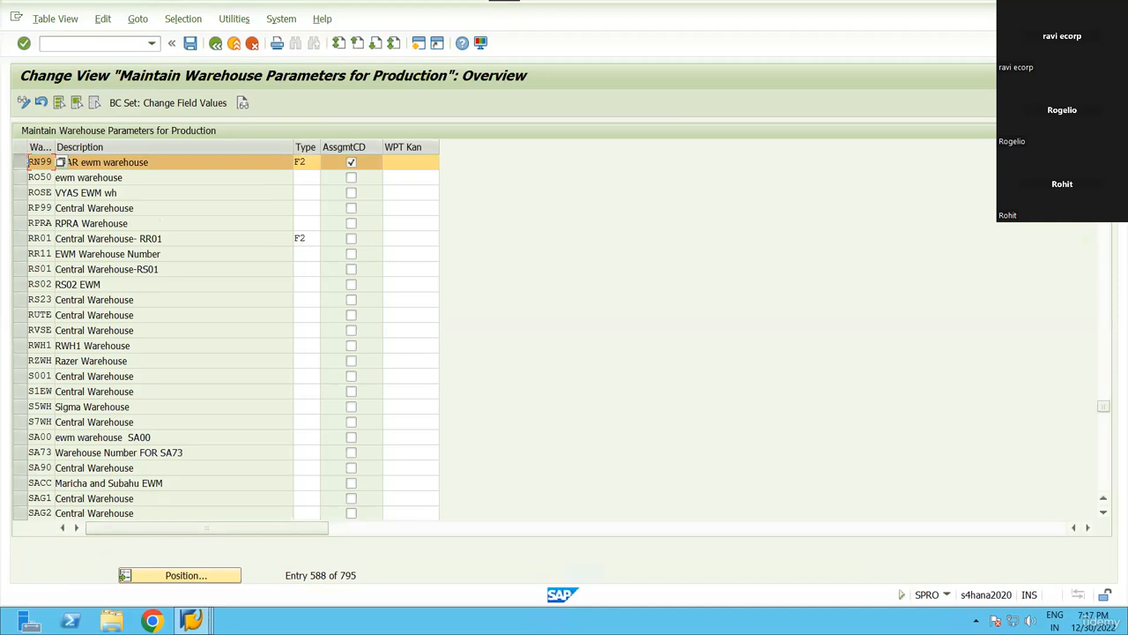
left_click_drag(48, 162, 22, 164)
left_click(312, 163)
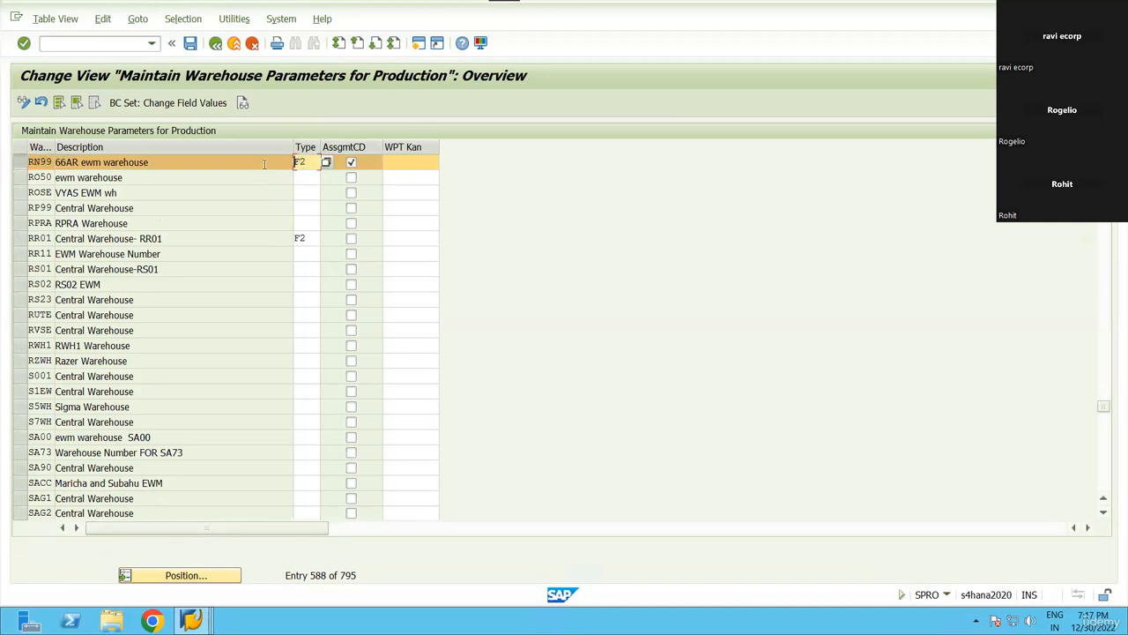
double_click(301, 163)
left_click(217, 46)
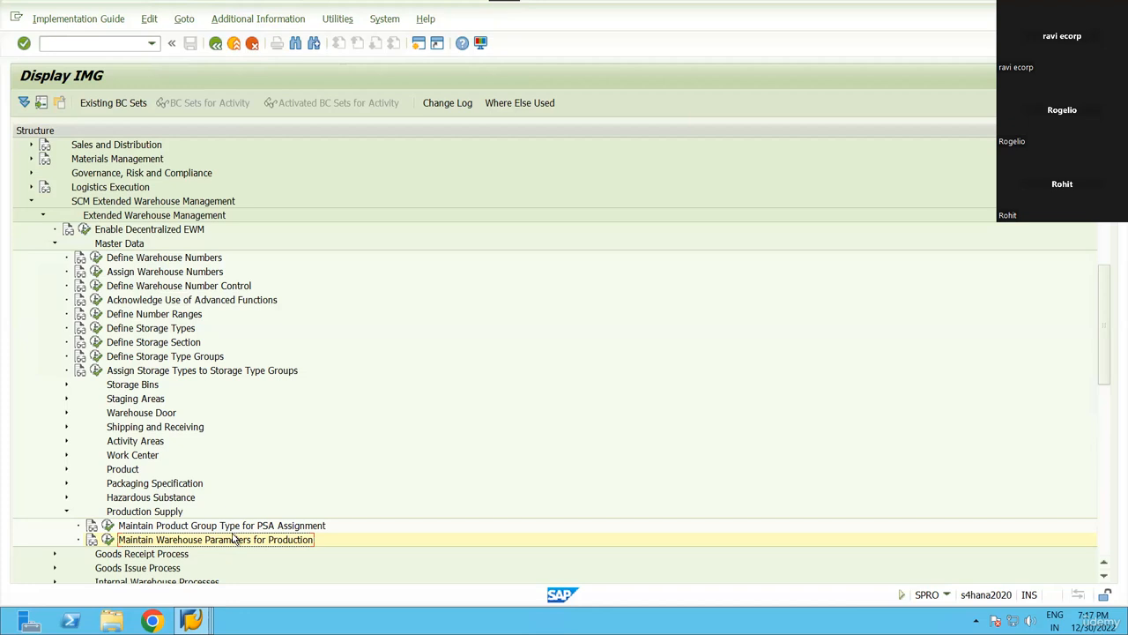
left_click(53, 244)
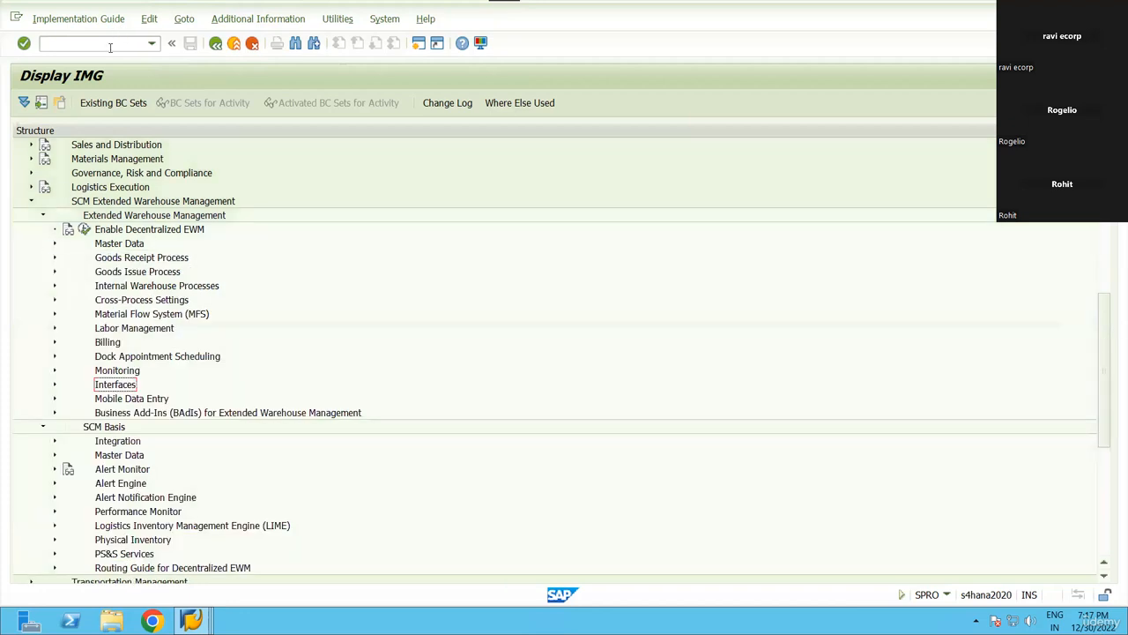
Run the product master transaction and switch to its /SAPAPO/MAT1 initial screen window.
left_click(109, 45)
key("Return")
key("alt+Tab")
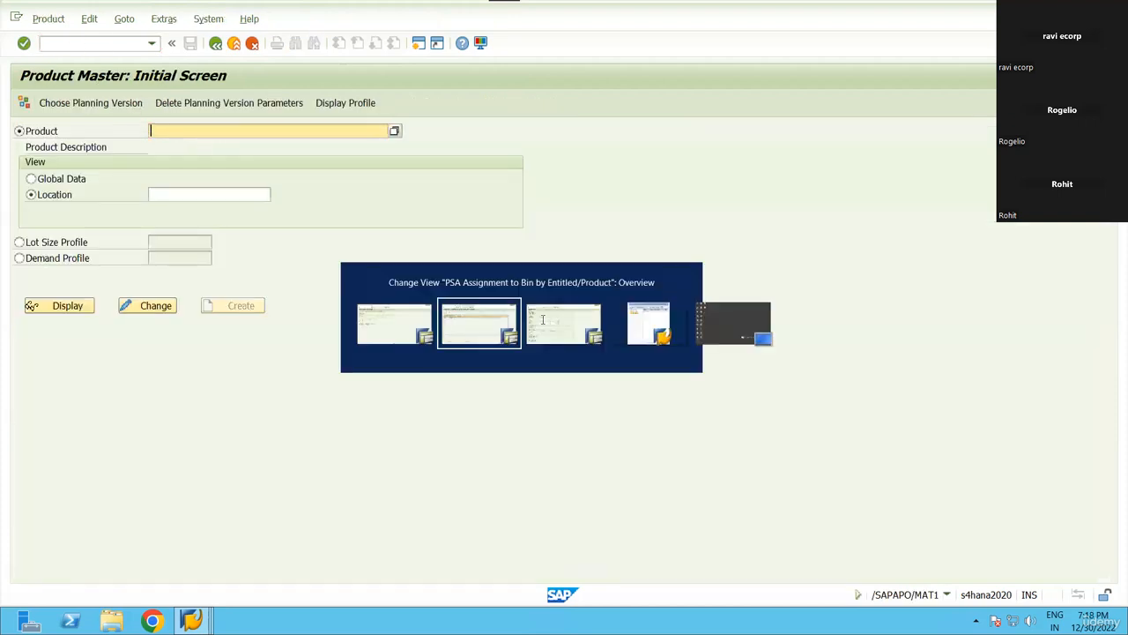
key("alt+Tab")
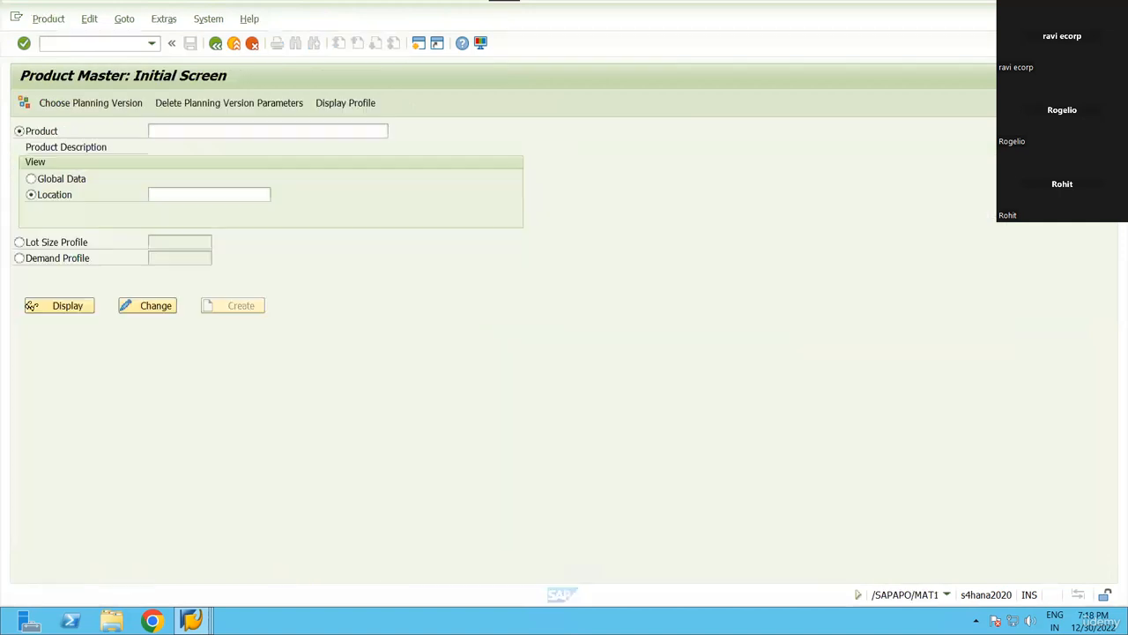
left_click(96, 40)
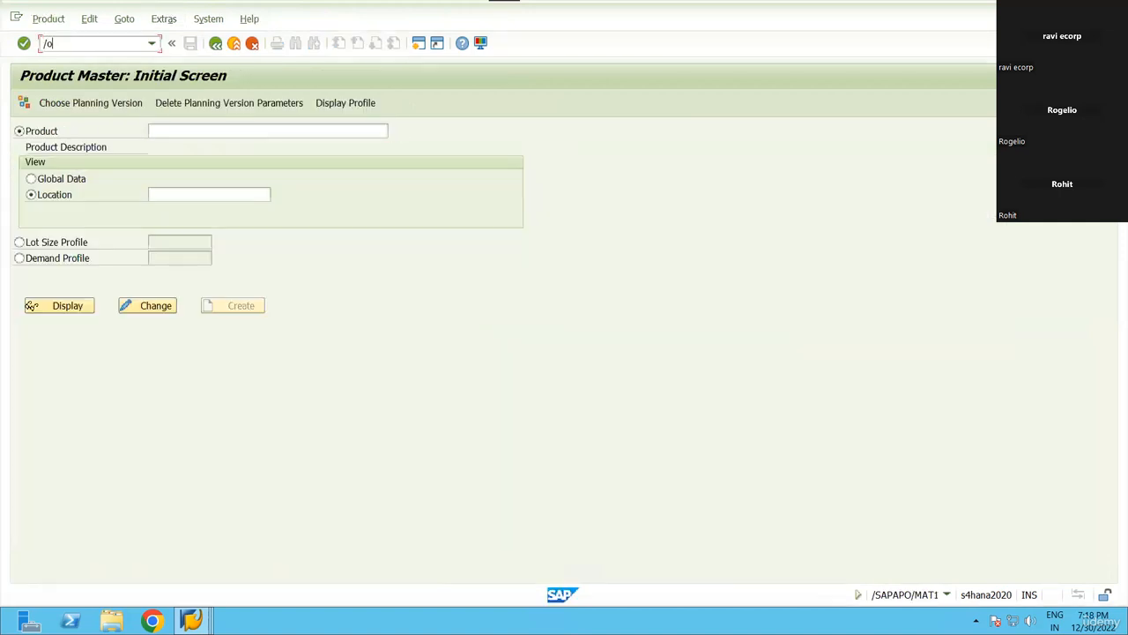
Run /omm60 for plant RN99 and sort materials by Last Change, newest first.
type("/omm60")
key("Return")
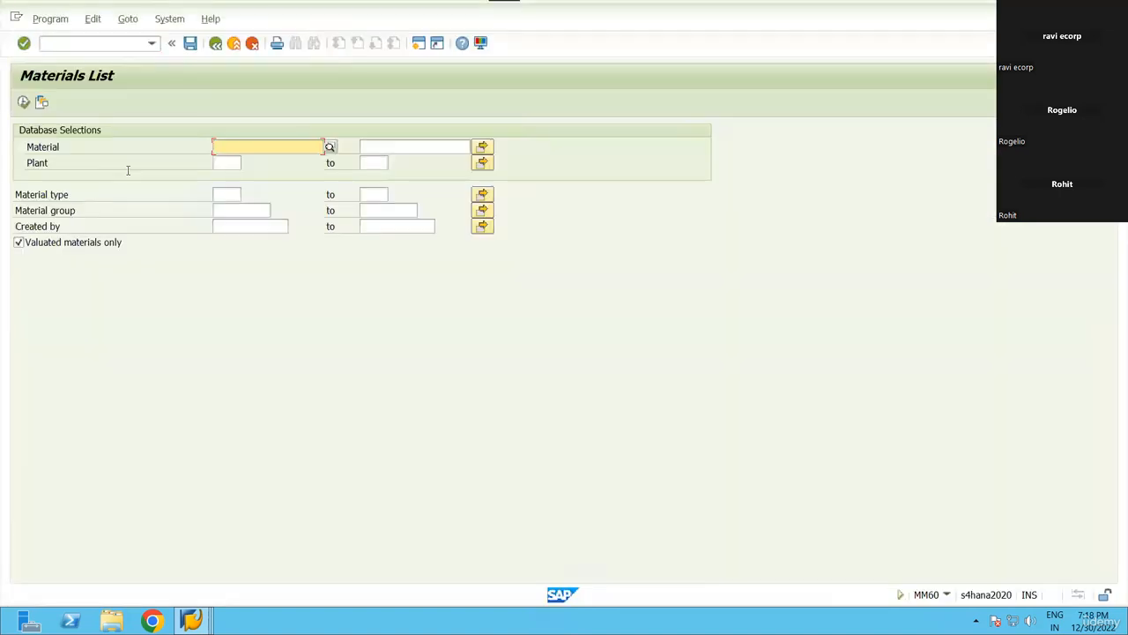
left_click(222, 163)
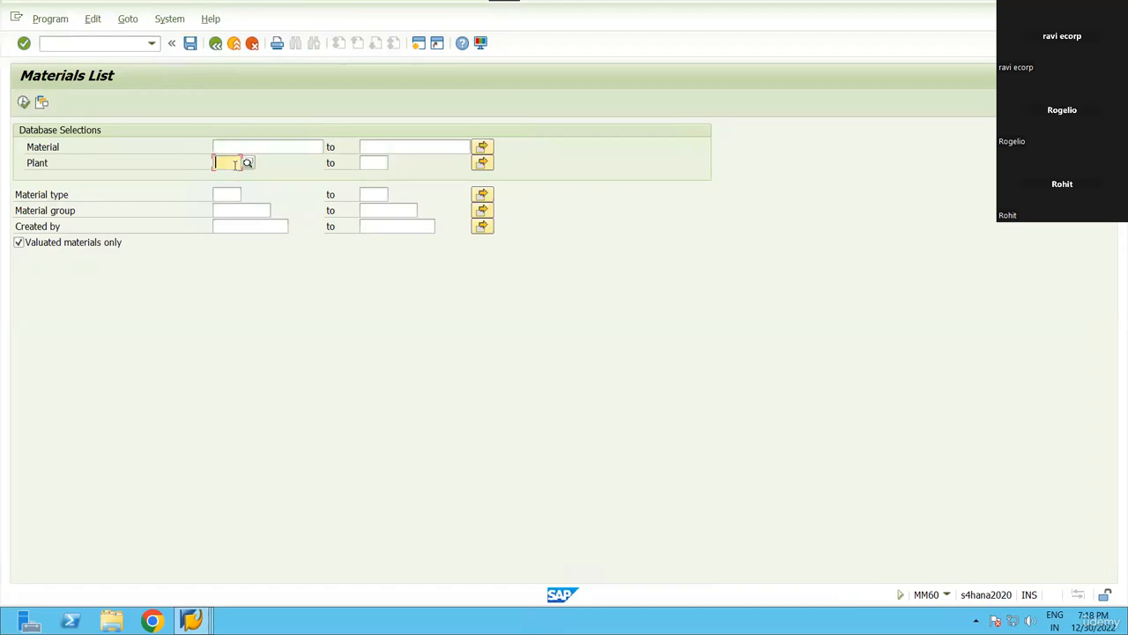
left_click(226, 176)
key("F8")
left_click(274, 147)
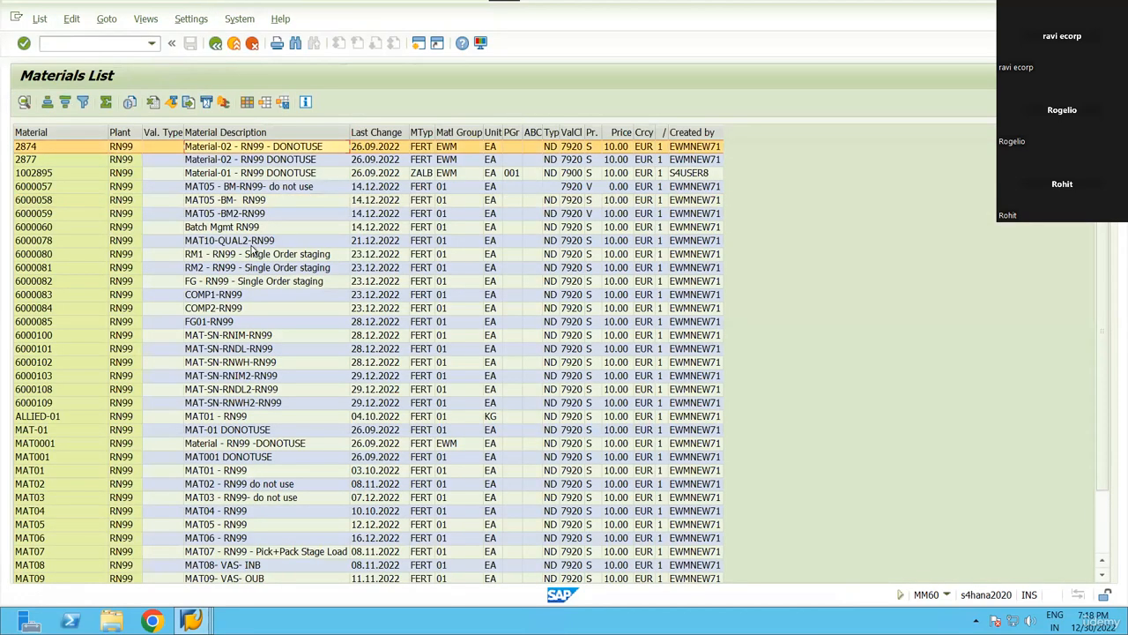
left_click(253, 231)
left_click(275, 279)
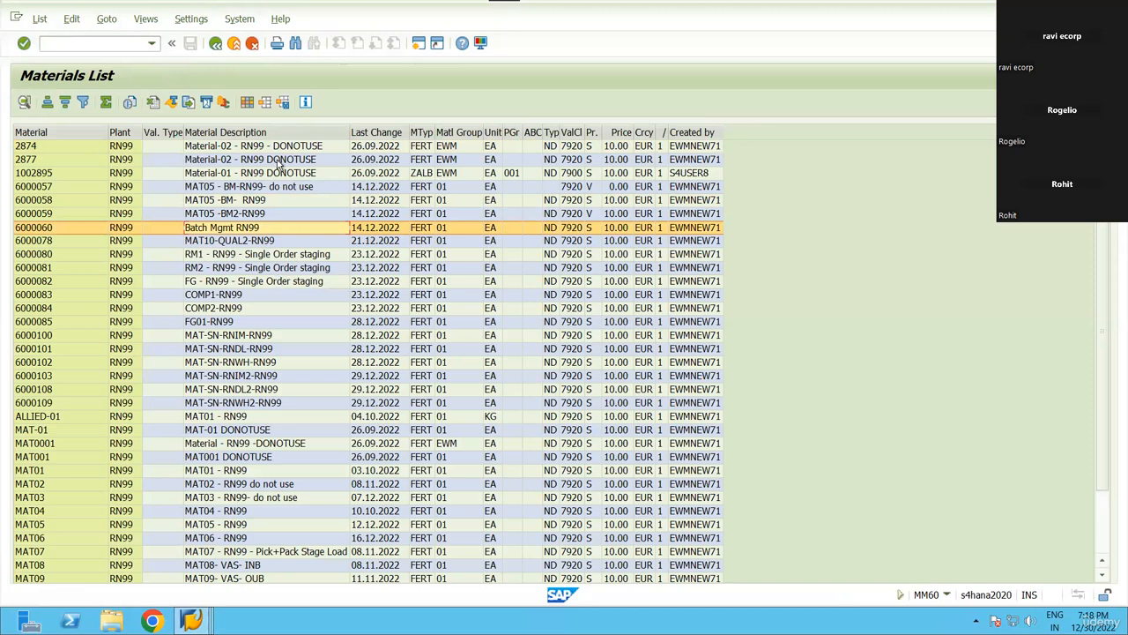
left_click(367, 134)
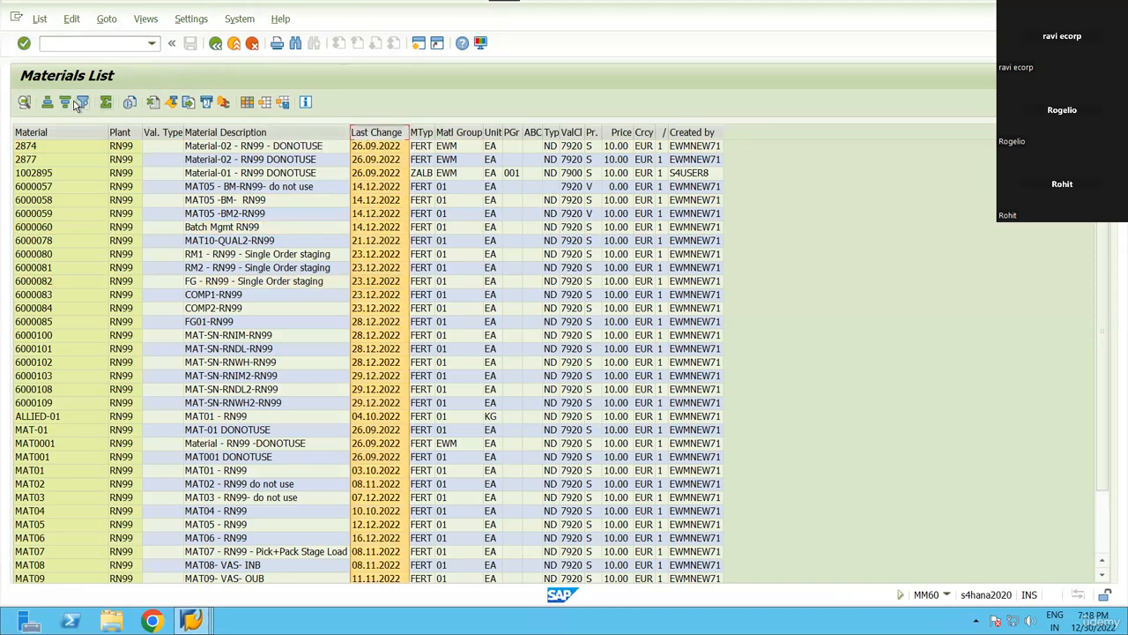
left_click(74, 103)
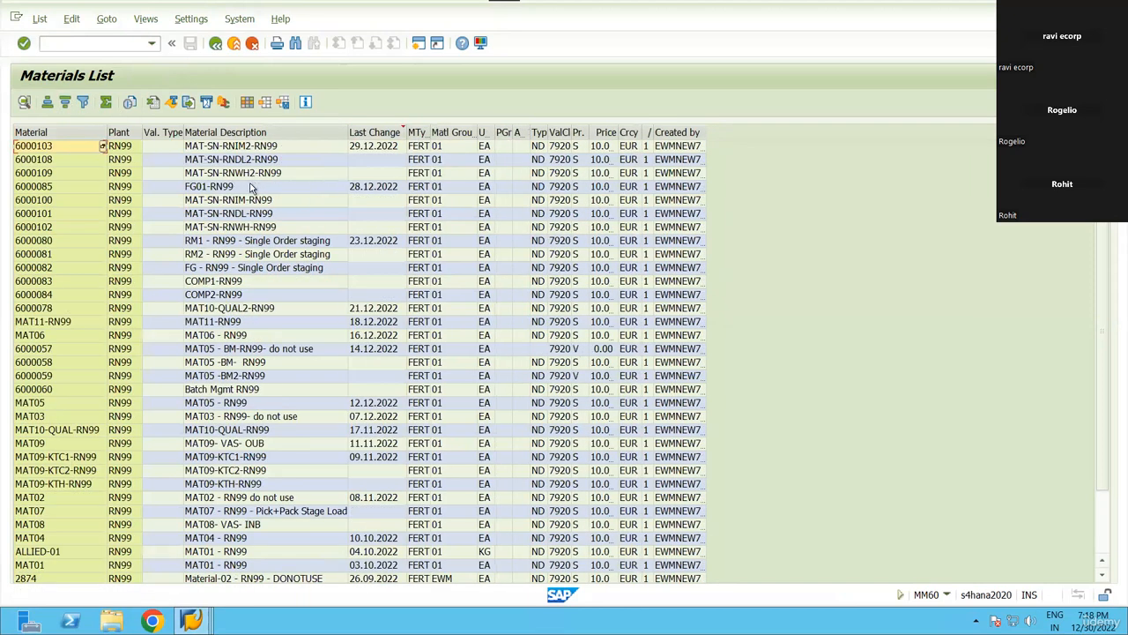
Review materials 6000109, 6000100, FG01-RN99, RM1, RM2, FG single order staging and MAT10-QUAL2-RN99.
left_click(250, 176)
left_click(242, 202)
left_click(243, 186)
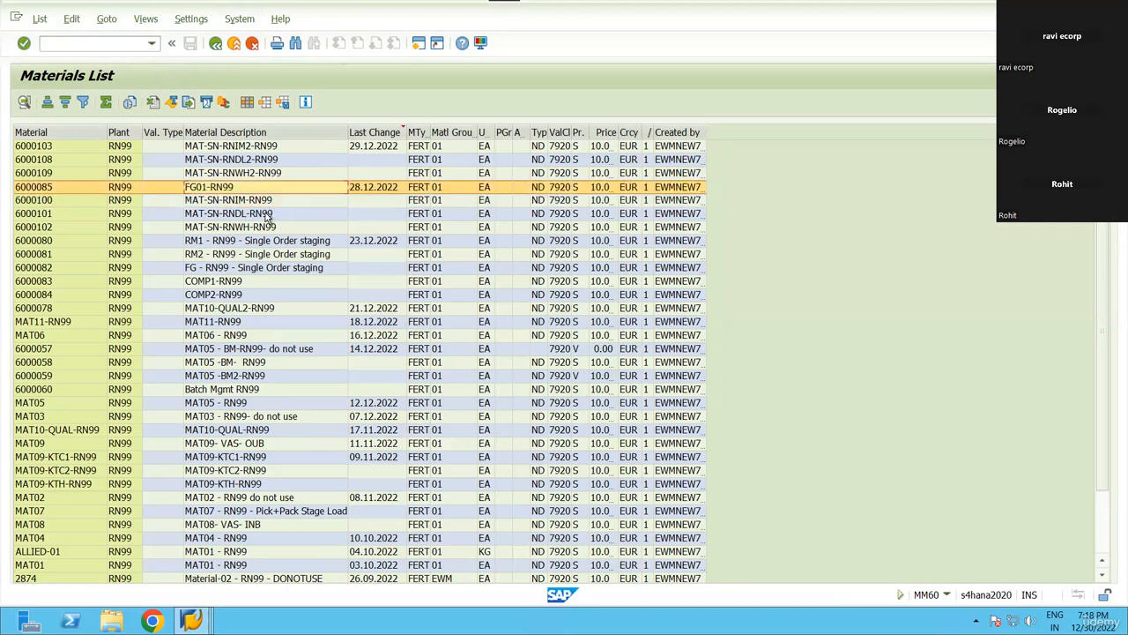
left_click(270, 202)
left_click(264, 241)
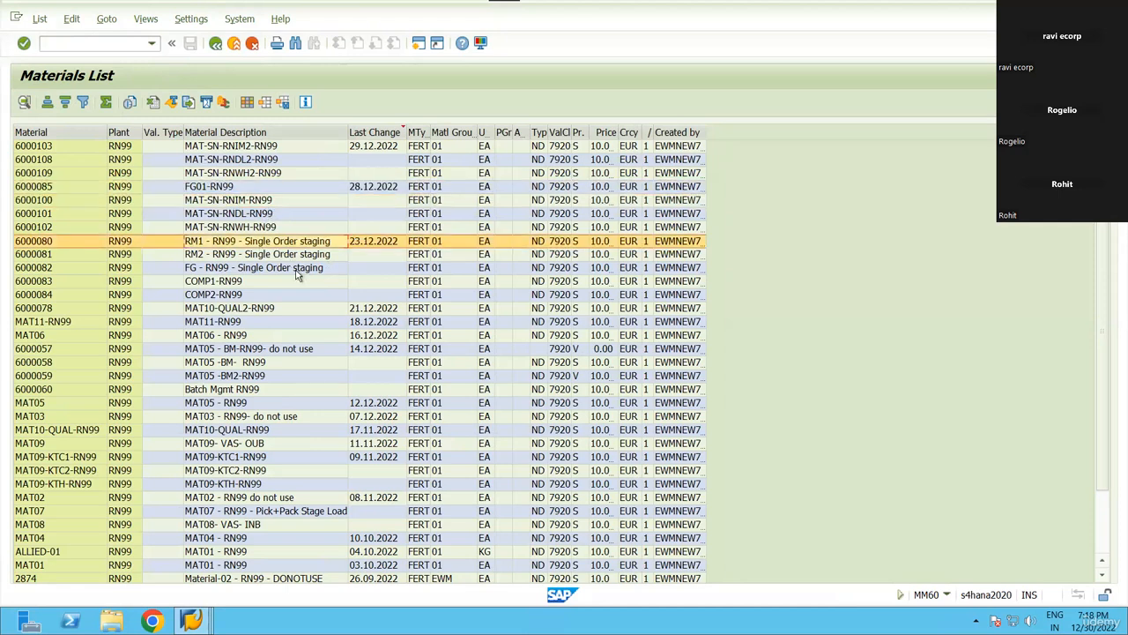
left_click(275, 254)
left_click(279, 267)
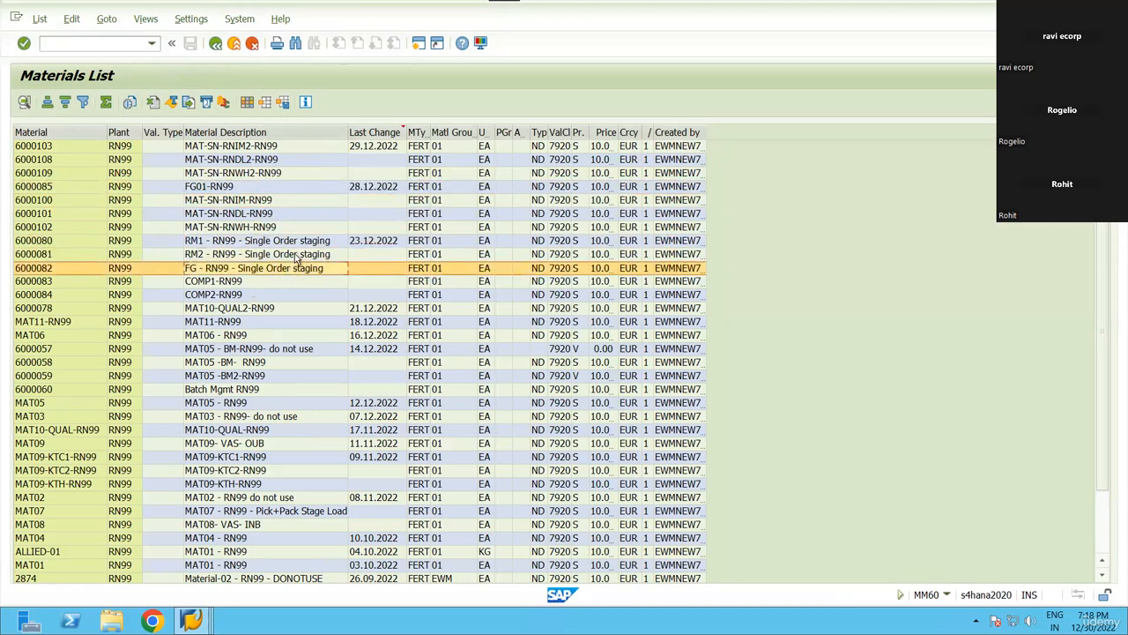
left_click(289, 256)
left_click(288, 243)
left_click(289, 259)
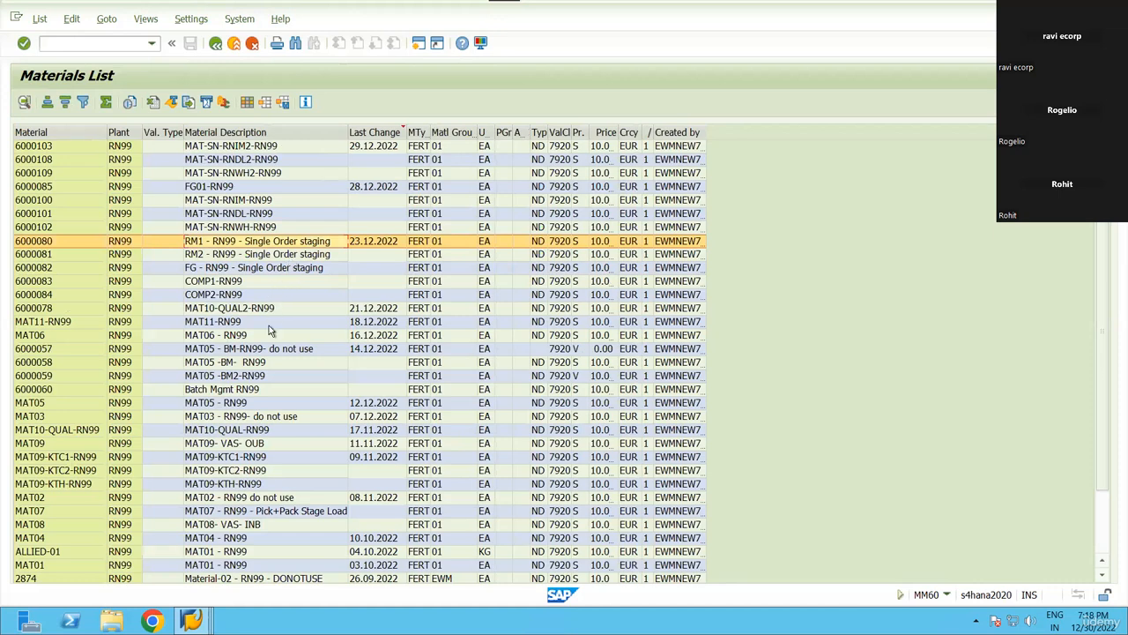
left_click(268, 309)
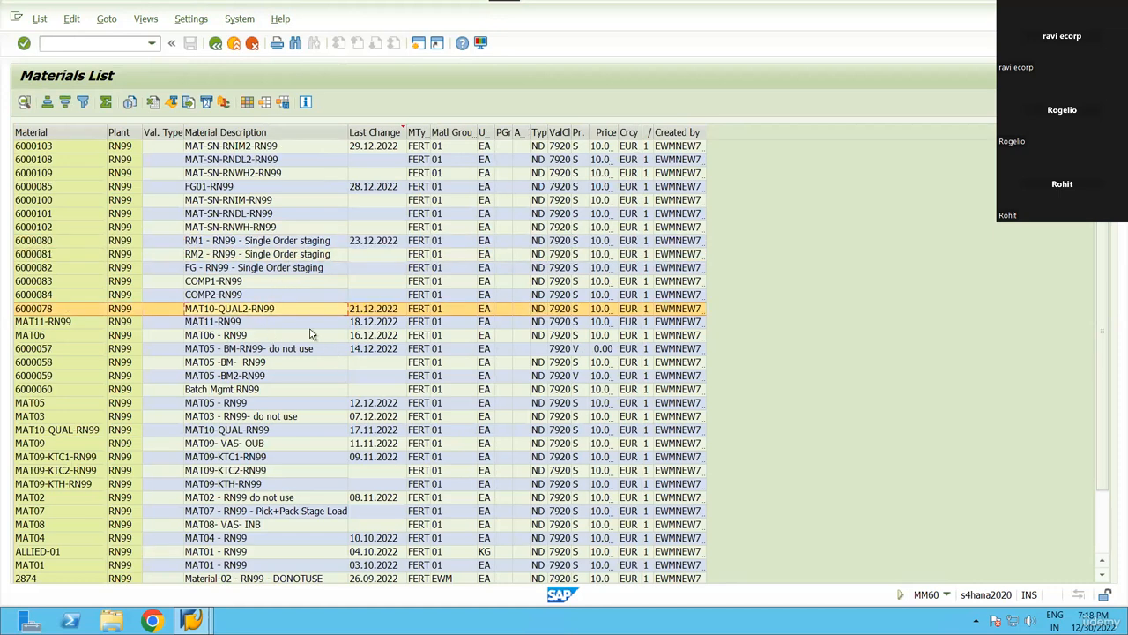
left_click(71, 45)
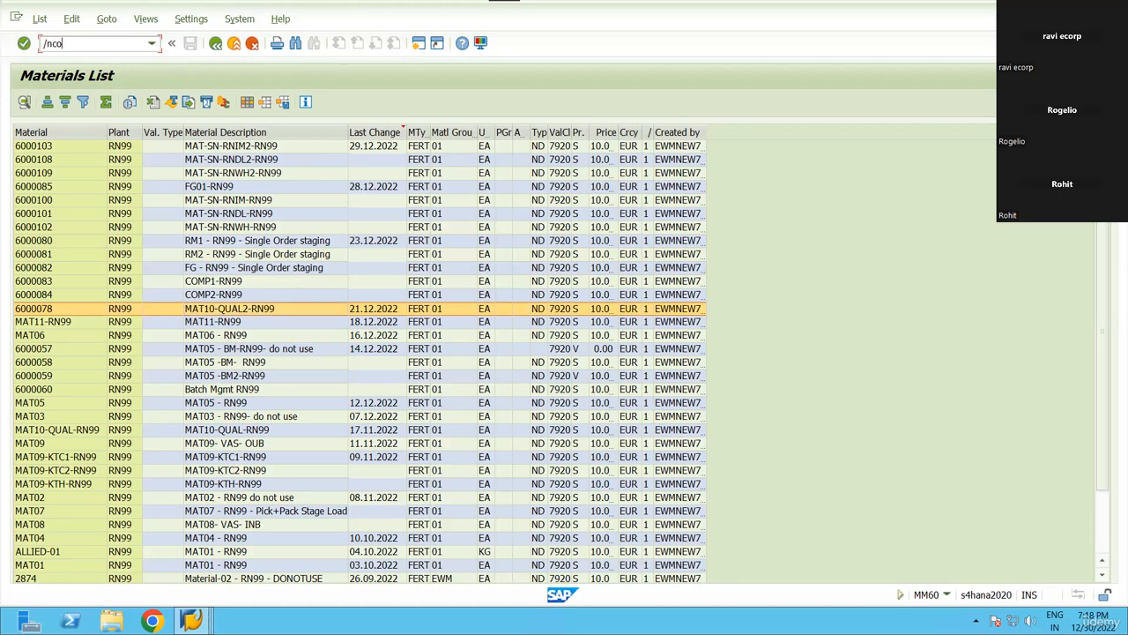
Open production order 1001469 for display with /nco03.
key("Return")
key("Down")
key("Down")
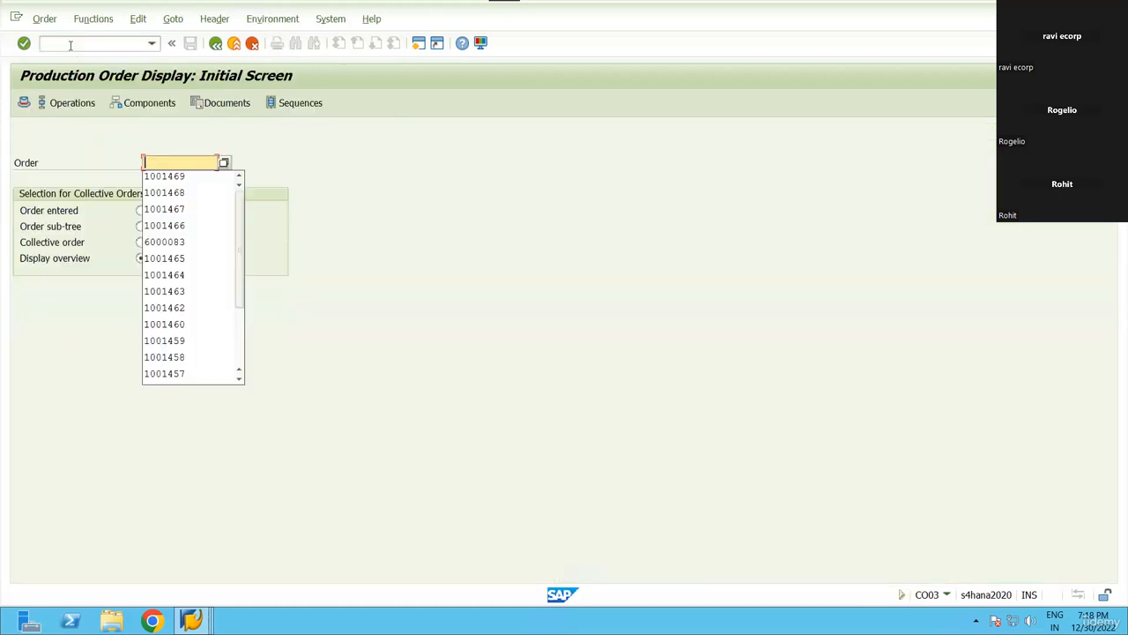
key("Return")
key("Return")
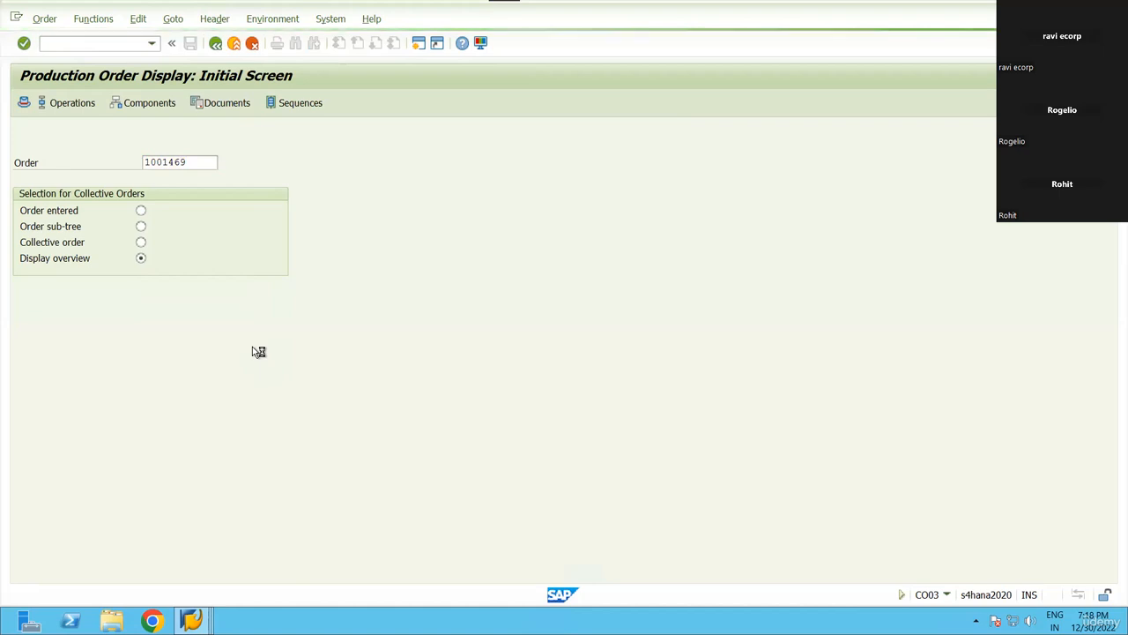
Move between the open SAP windows and relaunch the product master transaction from history.
left_click(192, 620)
left_click(723, 539)
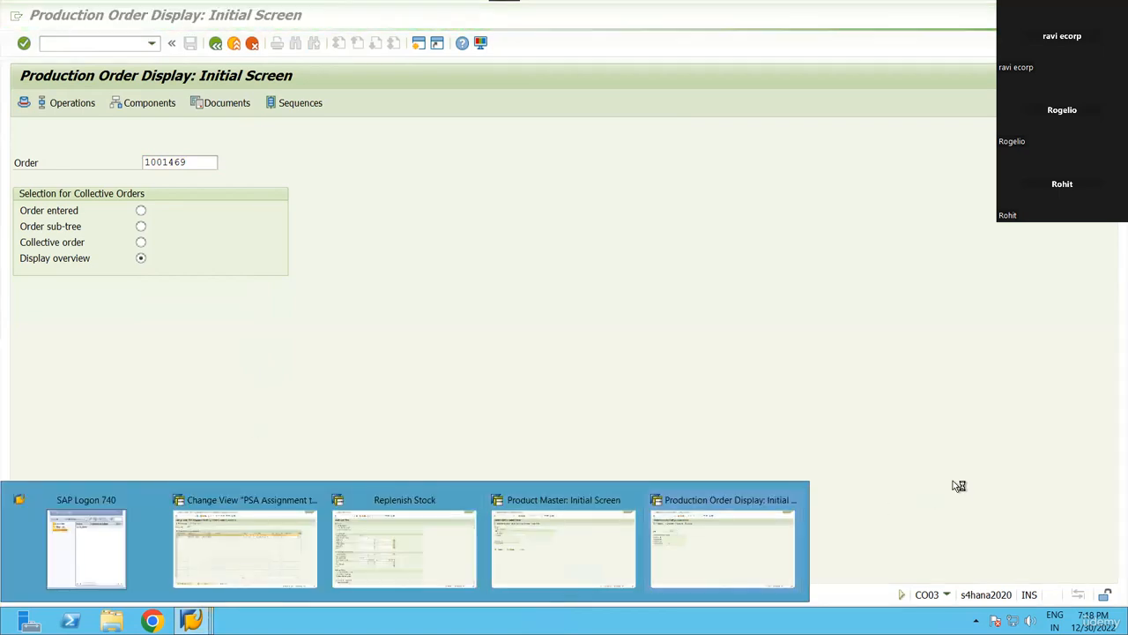
left_click(192, 620)
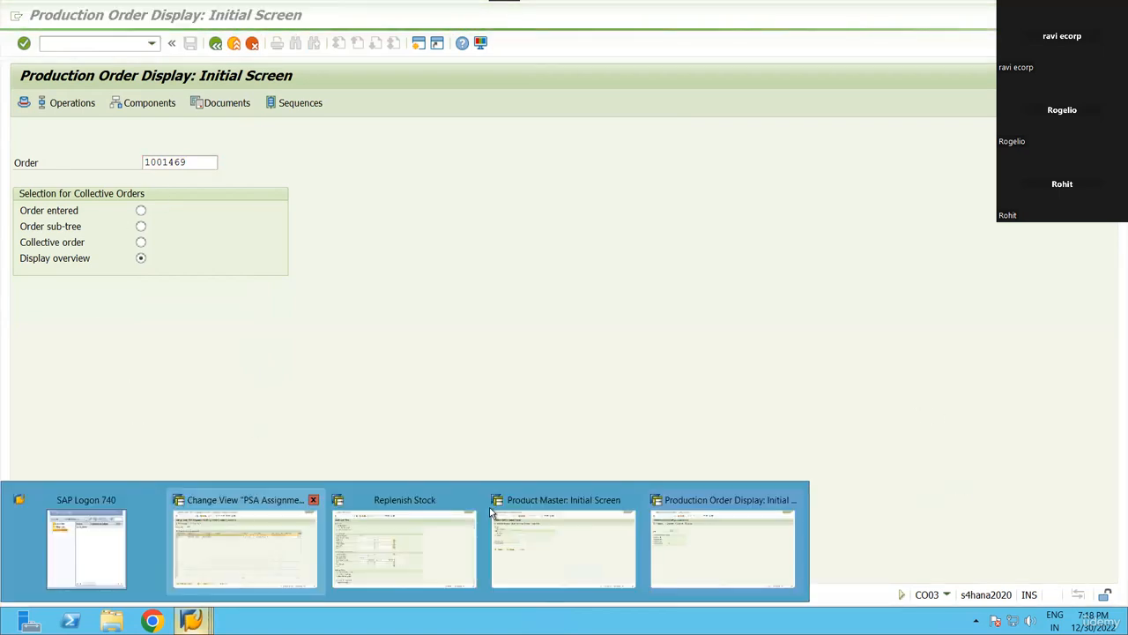
left_click(202, 613)
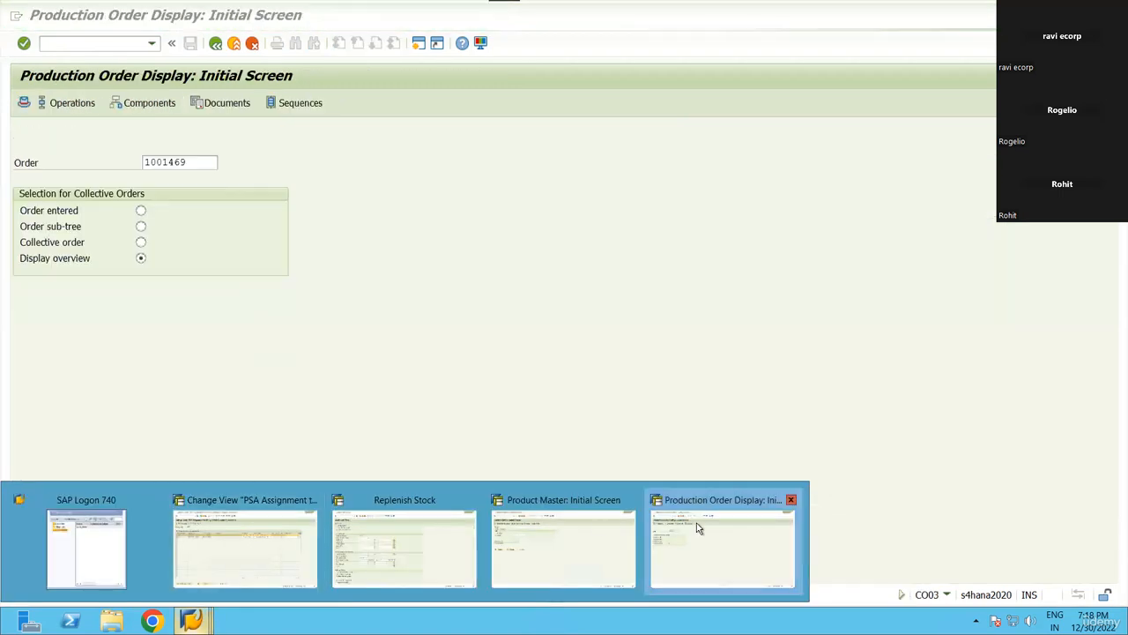
left_click(723, 546)
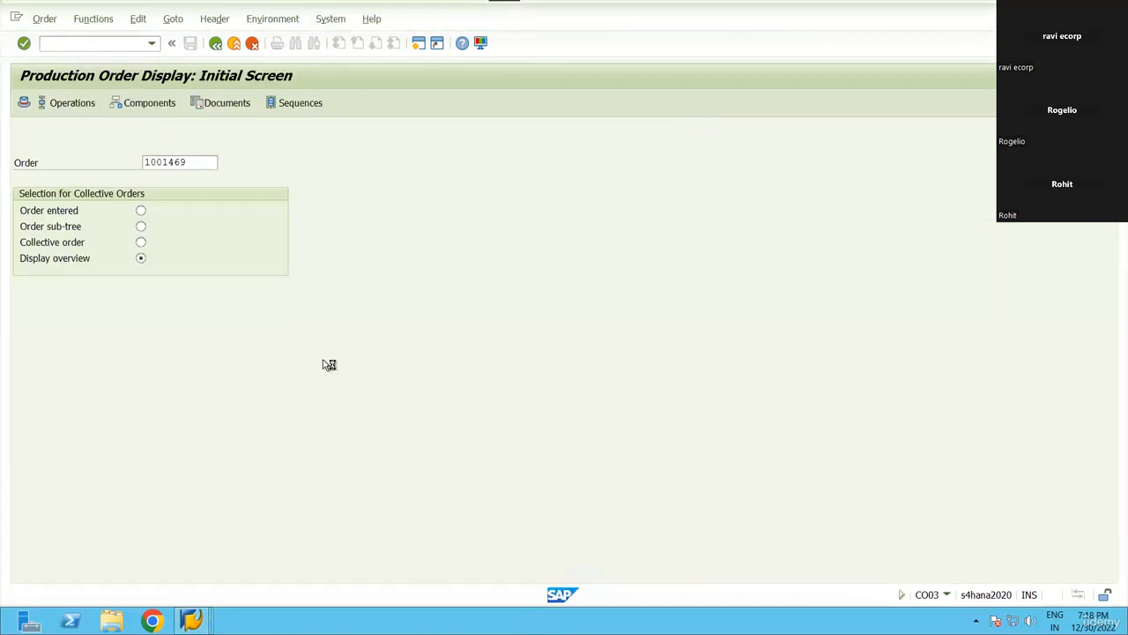
left_click(16, 17)
left_click(61, 166)
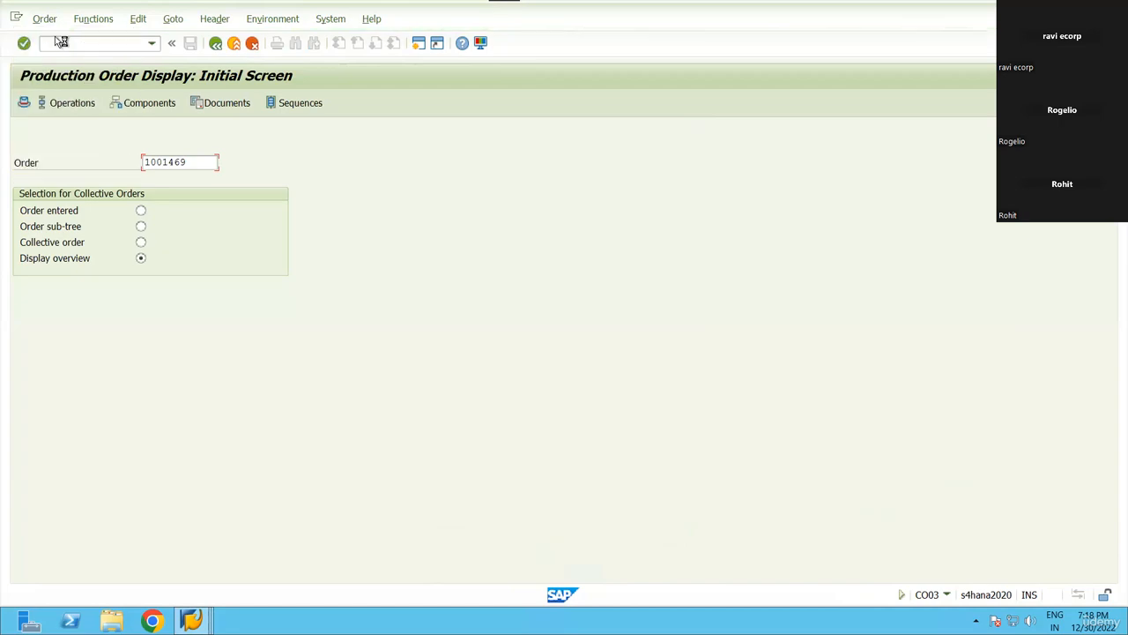
mouse_move(192, 621)
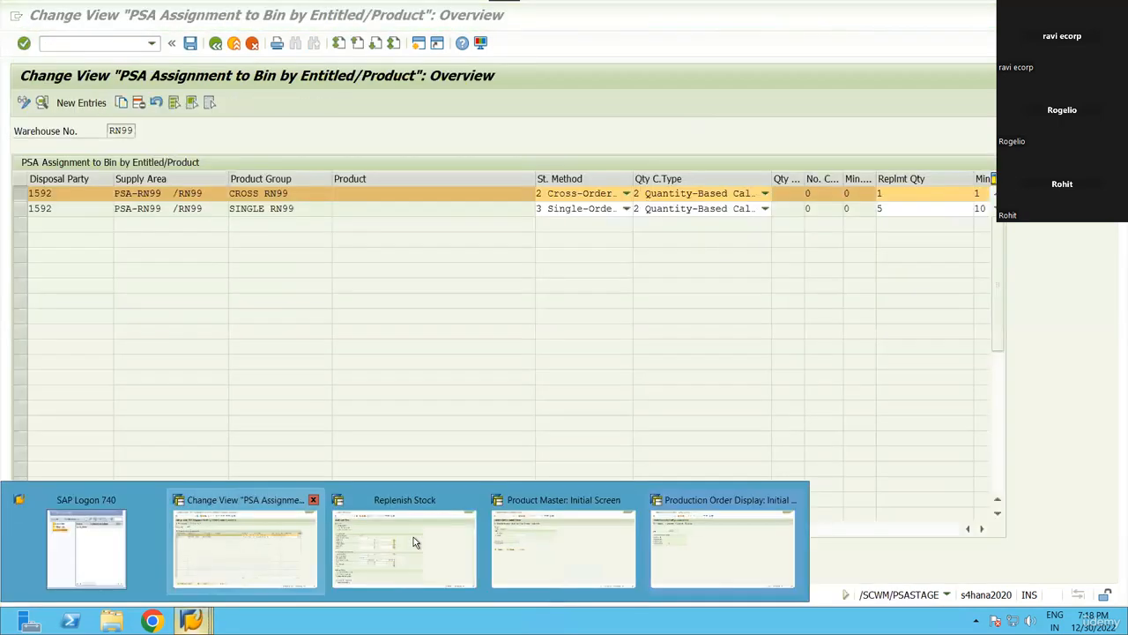
left_click(405, 547)
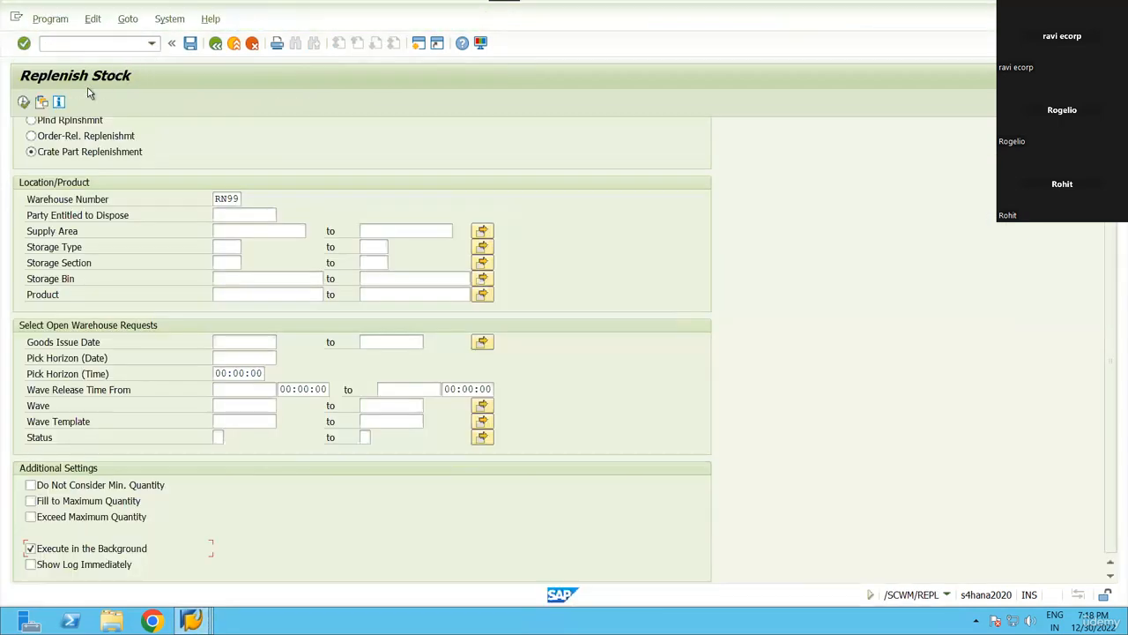
left_click(152, 44)
left_click(97, 80)
key("Return")
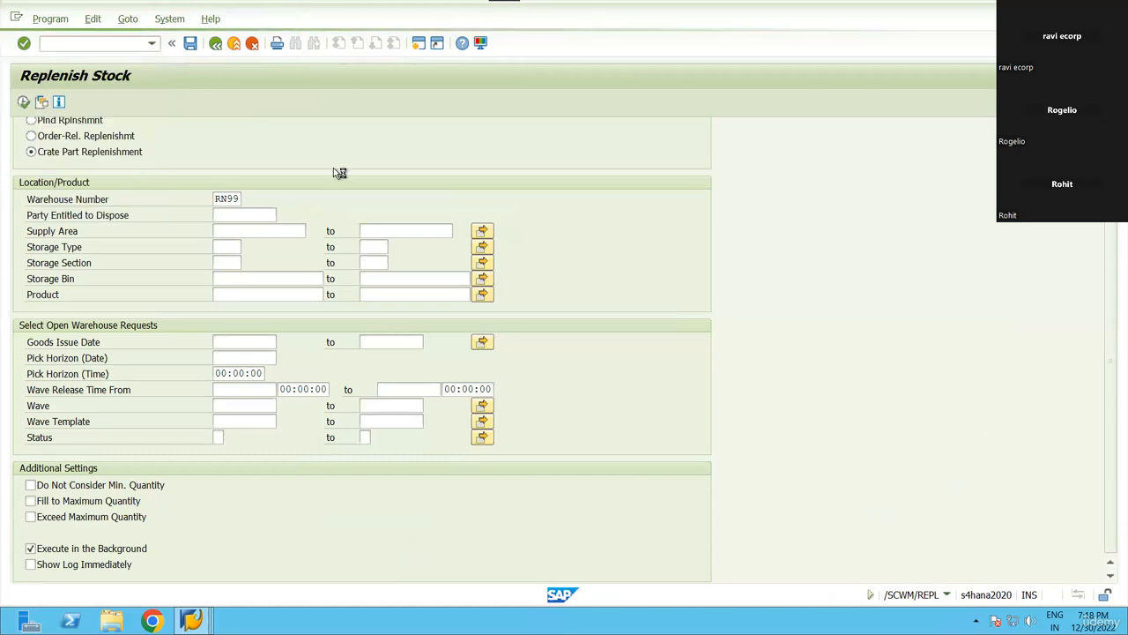
Enter product 6000103 on the Product Master initial screen.
mouse_move(193, 621)
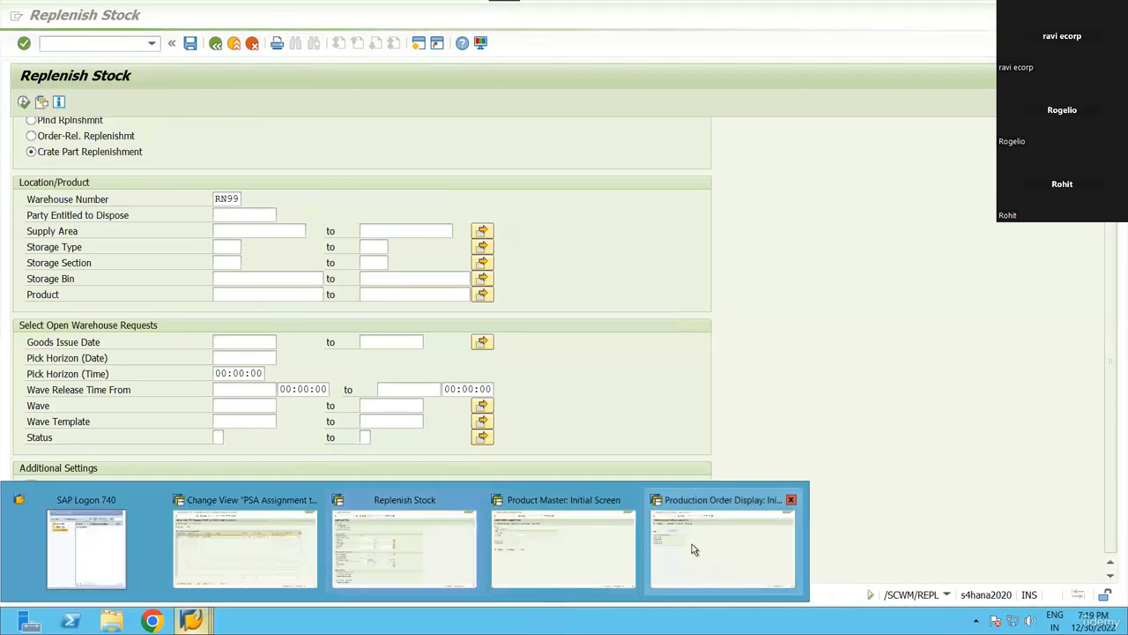
mouse_move(609, 548)
left_click(593, 549)
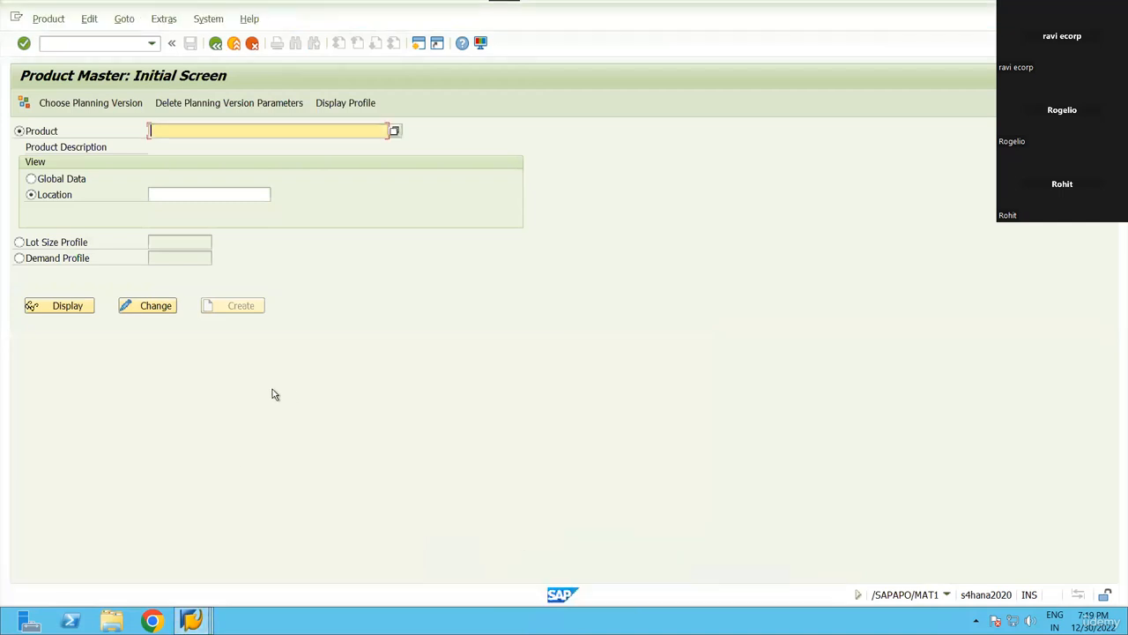
left_click(192, 621)
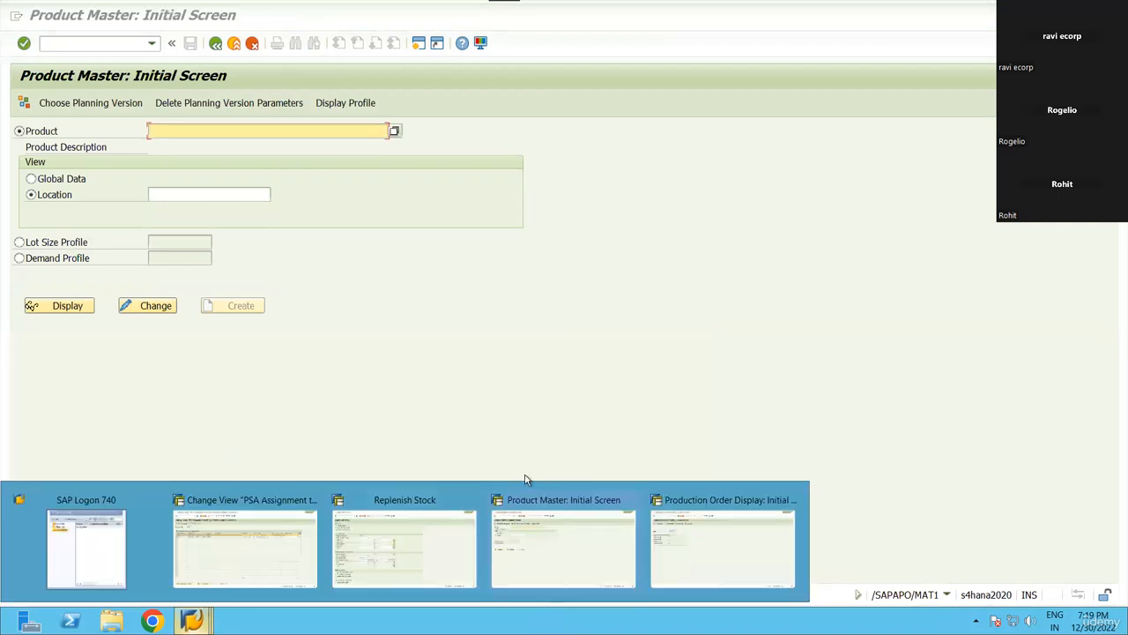
left_click(175, 129)
left_click(175, 128)
key("Down")
key("Down")
key("Down")
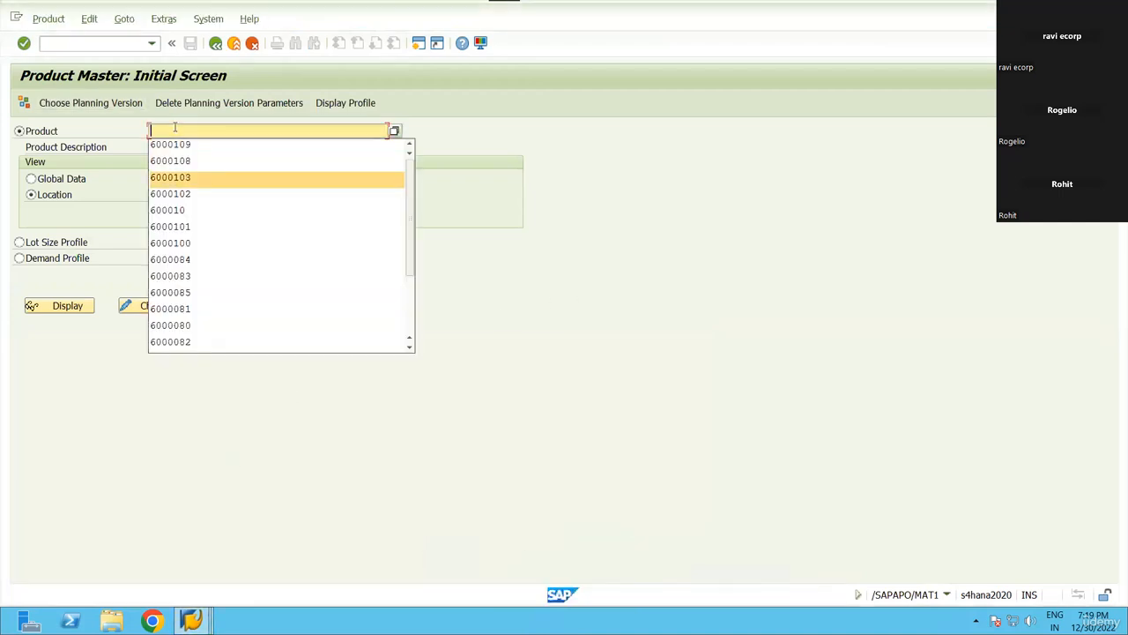
key("Down")
key("Return")
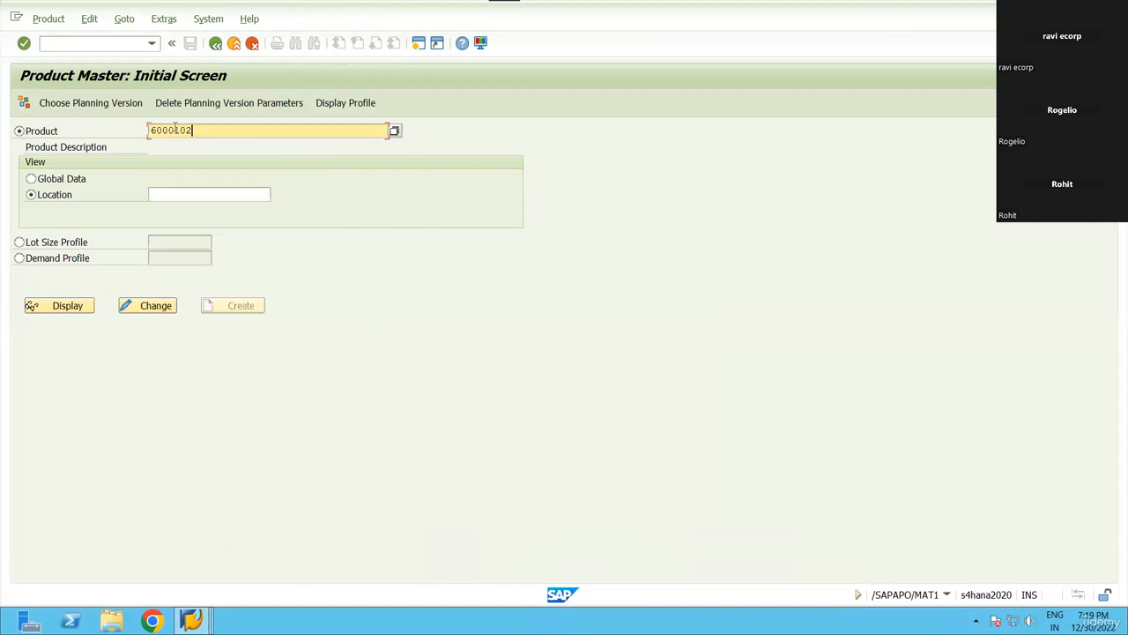
key("BackSpace")
type("3")
key("Return")
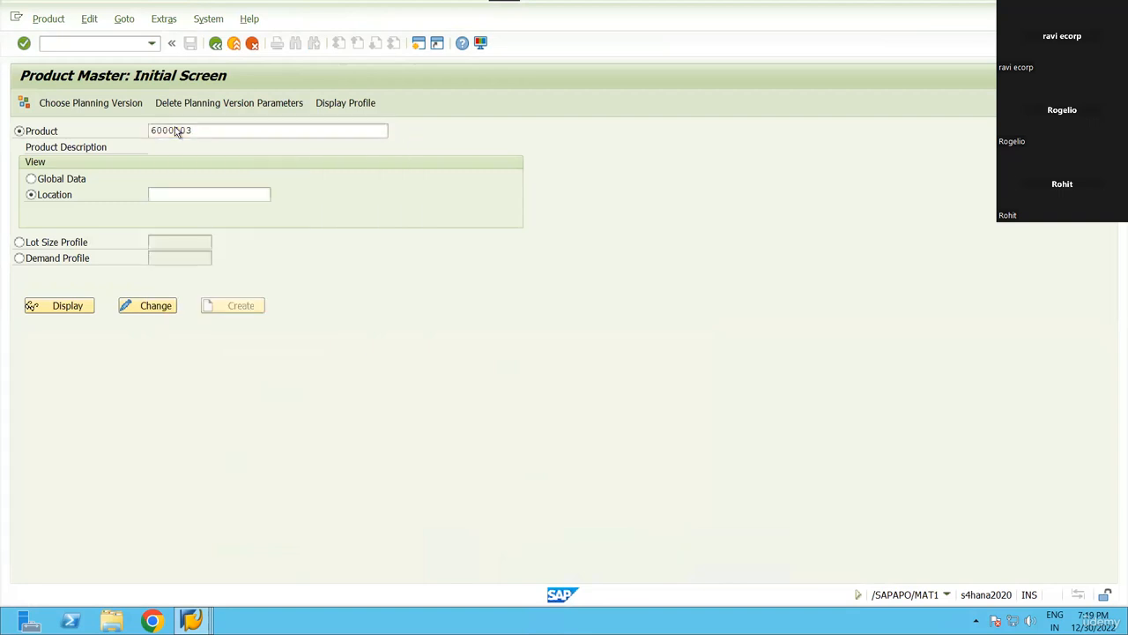
Open 6000103's global data in change mode on the Properties 2 tab.
left_click(32, 179)
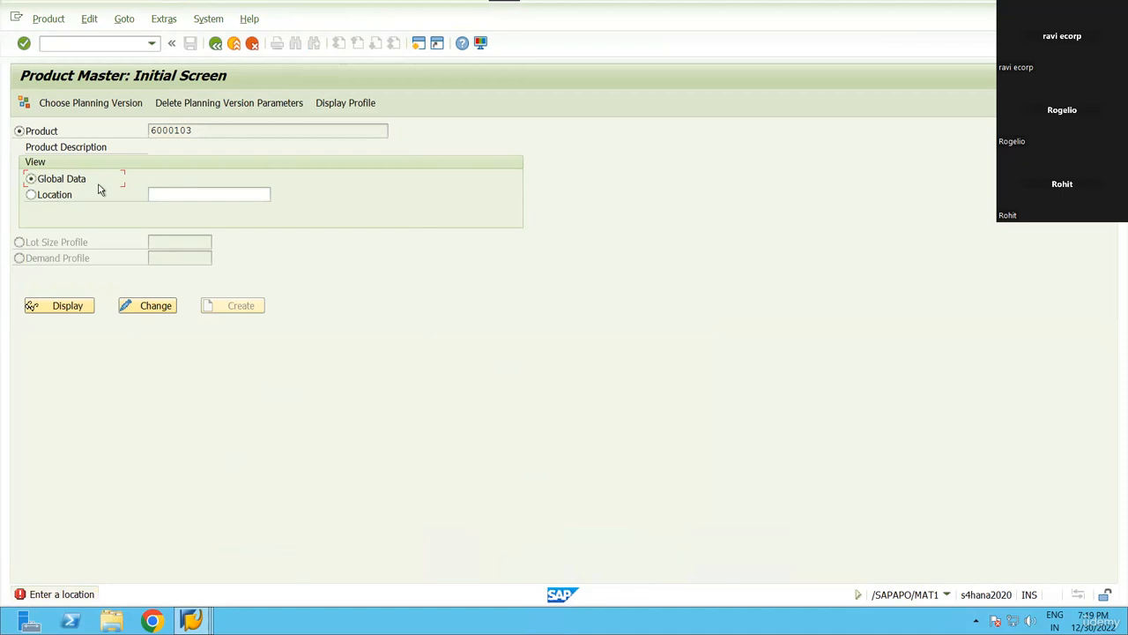
left_click(154, 308)
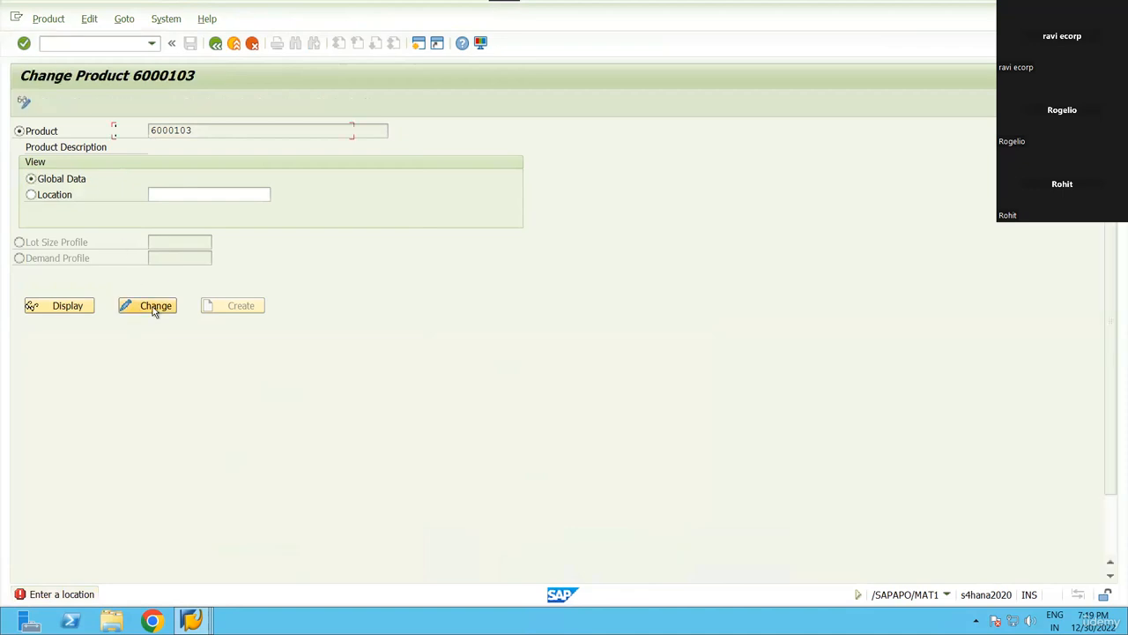
left_click(155, 198)
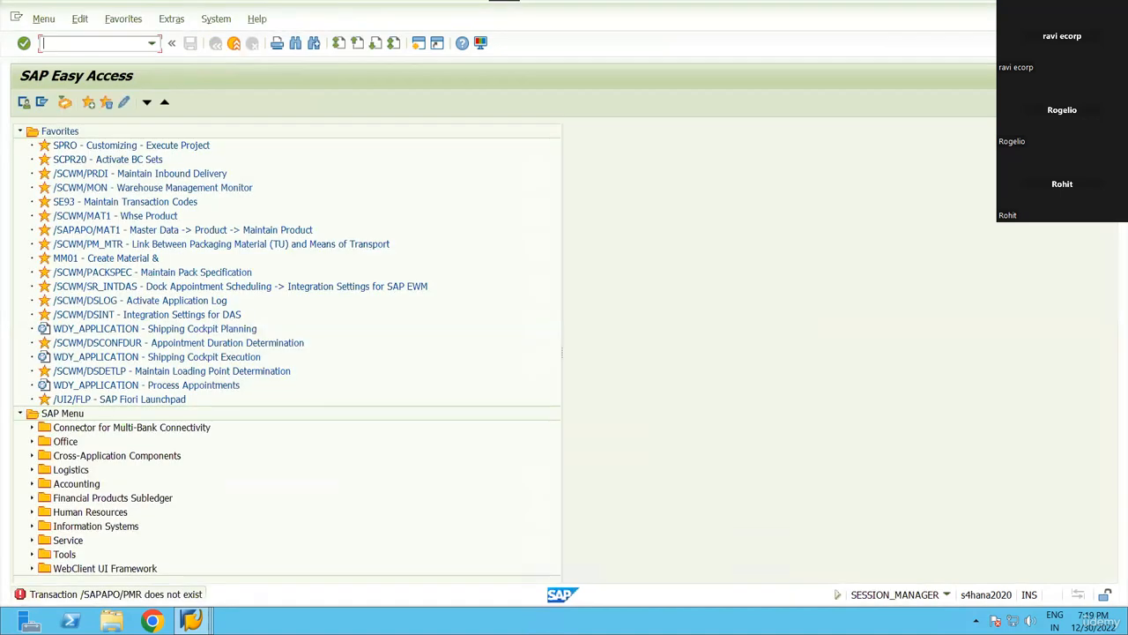
Return to the Easy Access session and run /n/scwm/pmr for warehouse RN99.
left_click(194, 622)
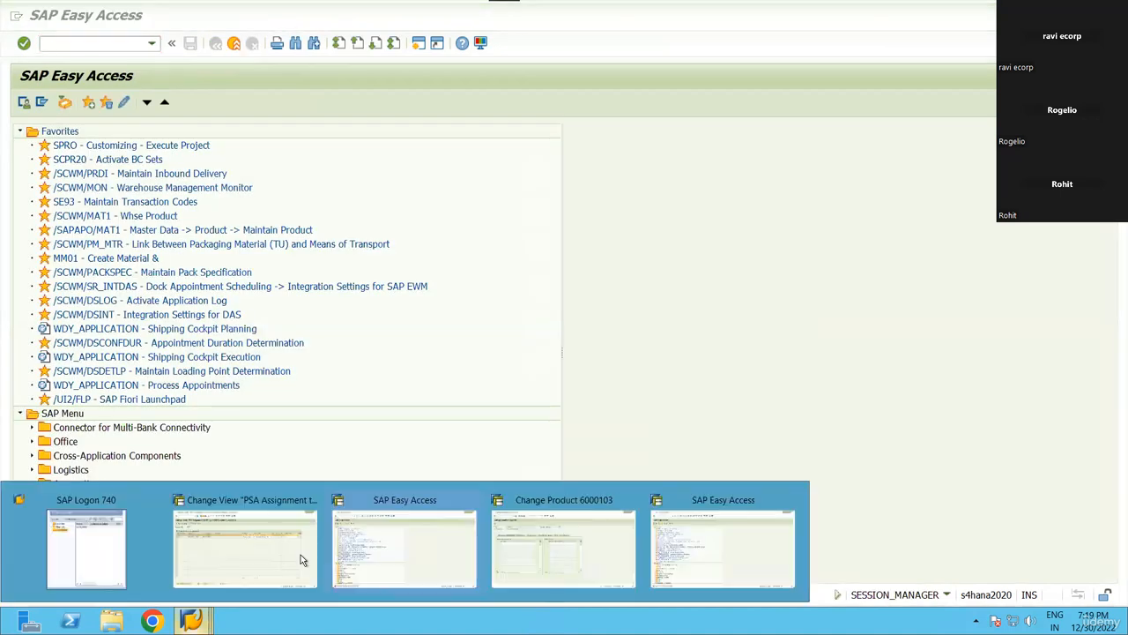
left_click(97, 44)
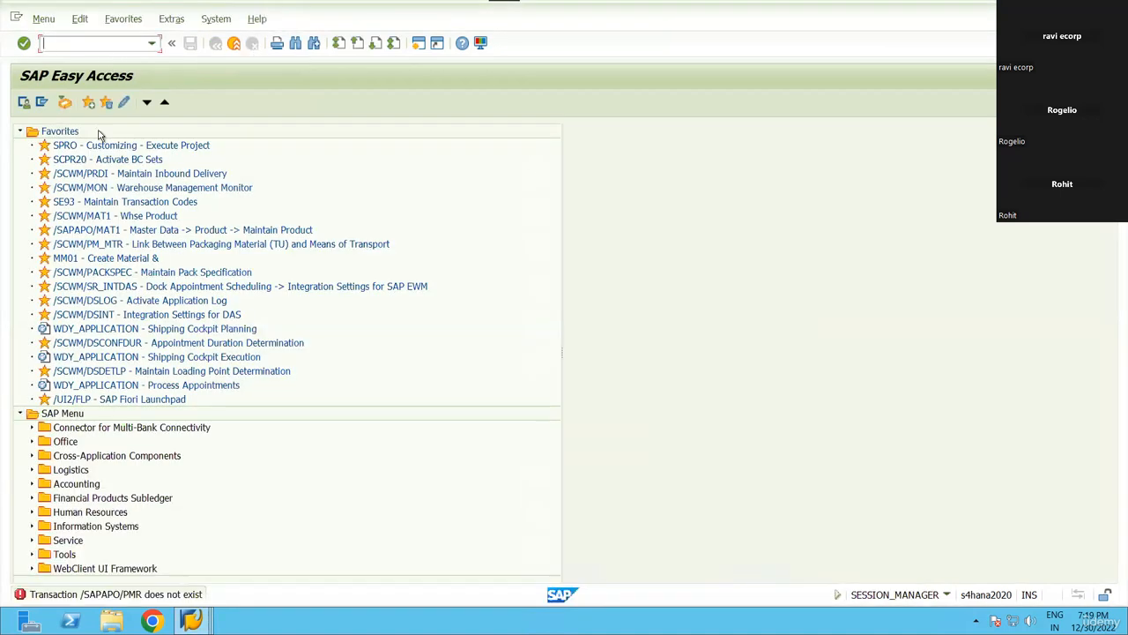
left_click(152, 44)
left_click(72, 58)
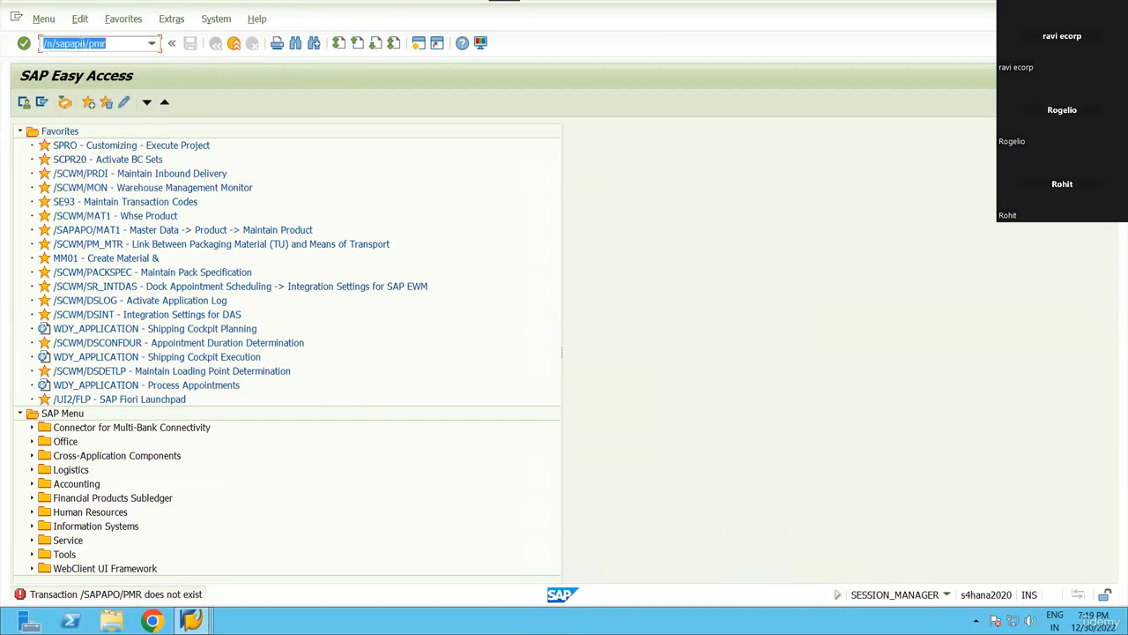
type("/n/scwm/")
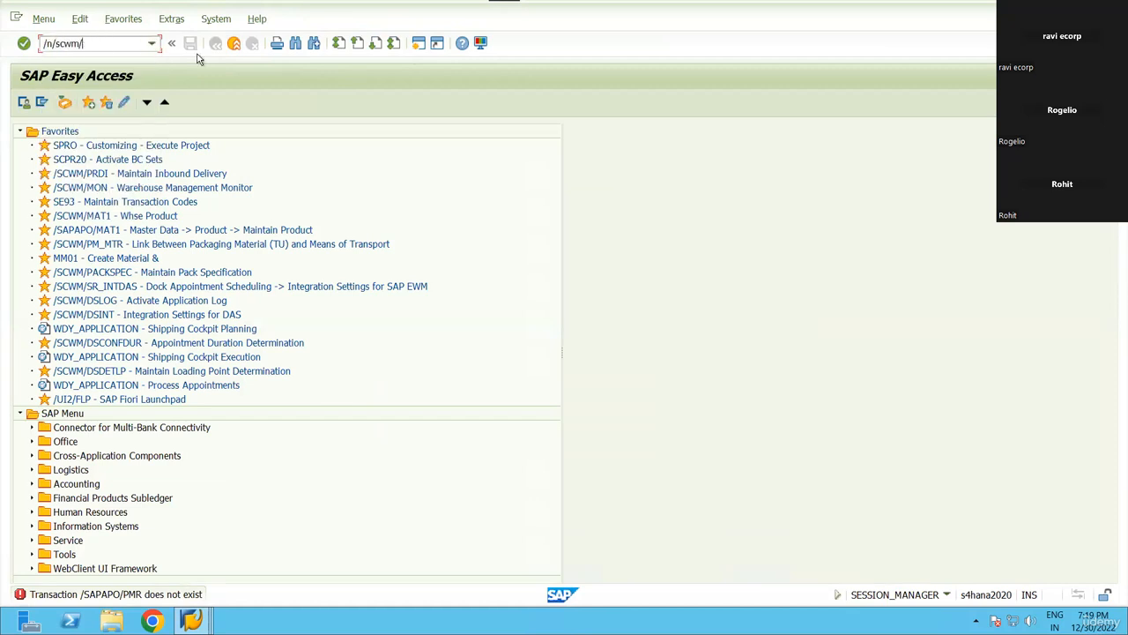
type("pmr")
key("Return")
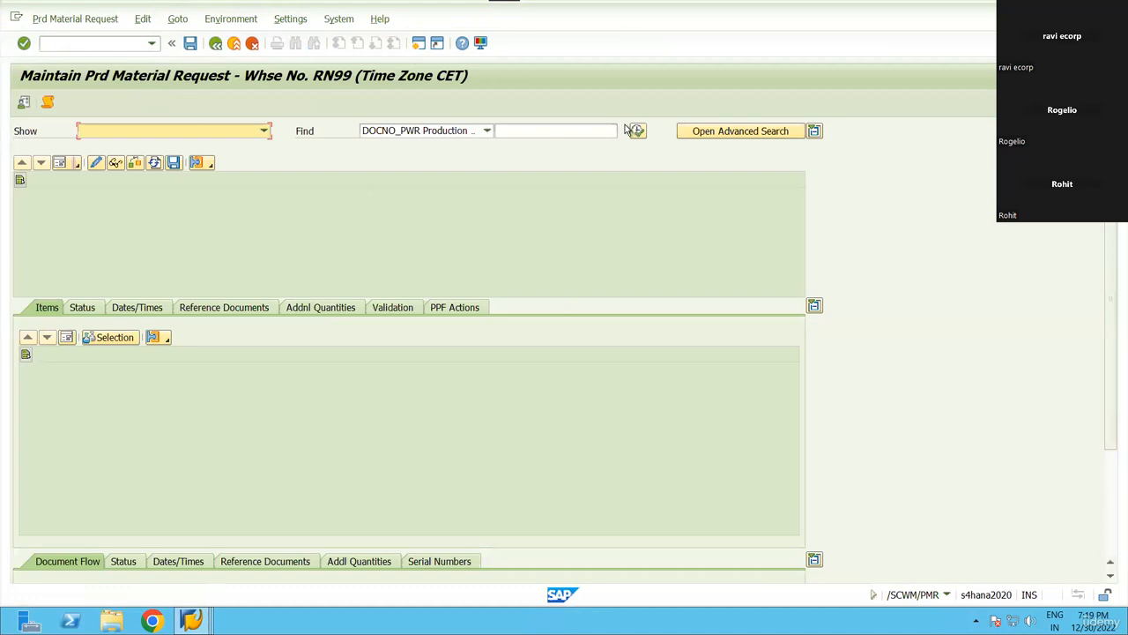
Search all production material requests and inspect request 6217's components 6000084 and 6000083.
left_click(636, 130)
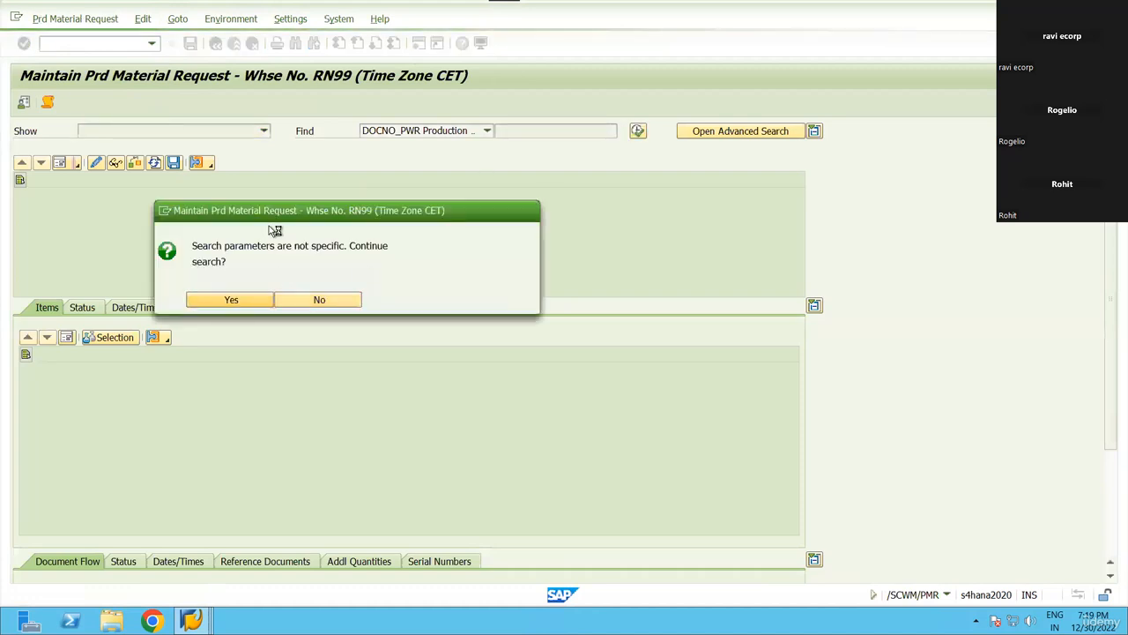
key("Return")
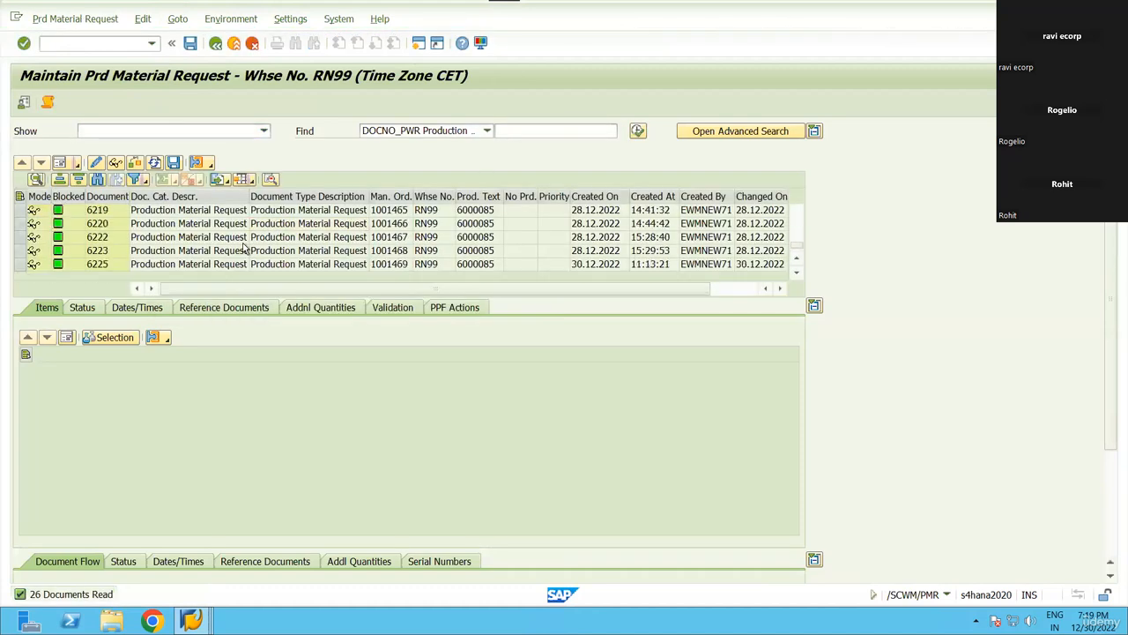
scroll(245, 250, "up", 1)
left_click(227, 225)
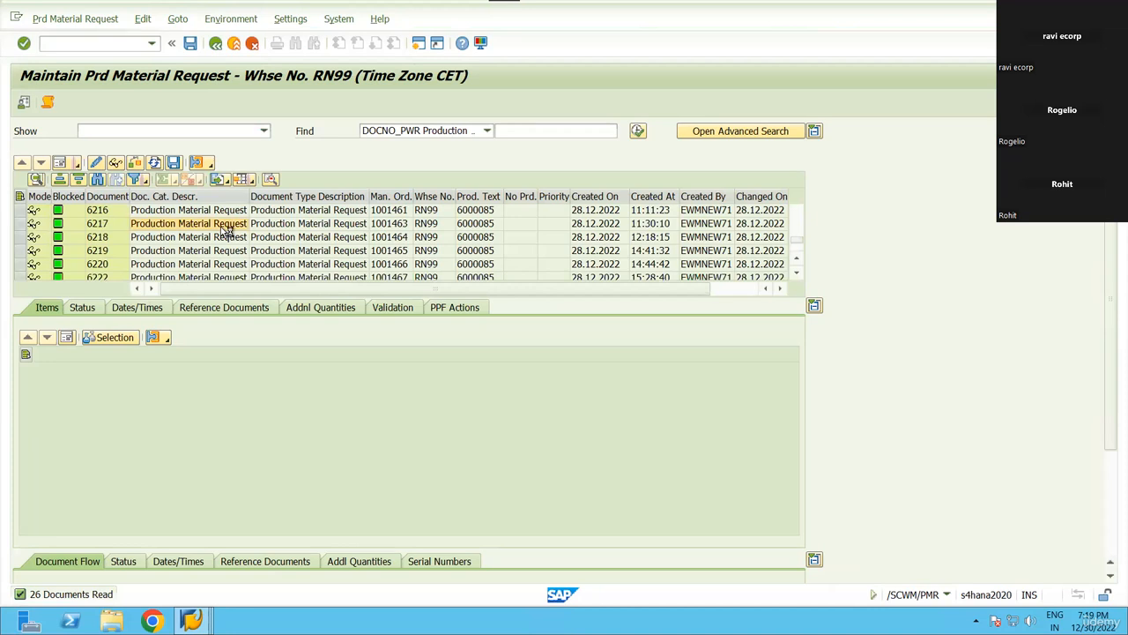
left_click(166, 398)
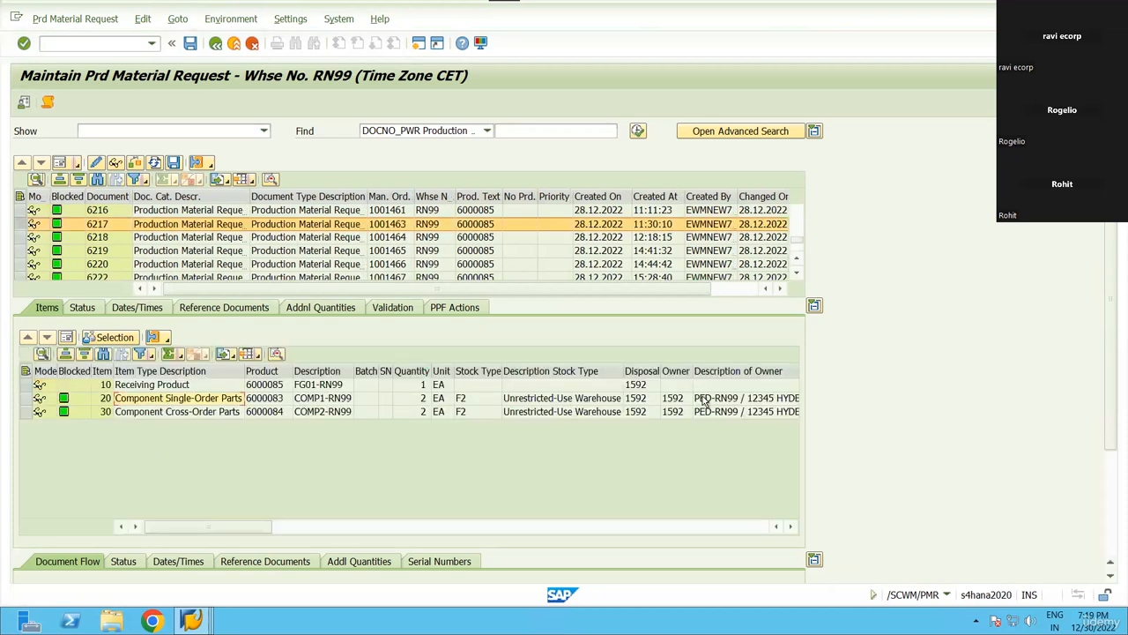
left_click(257, 412)
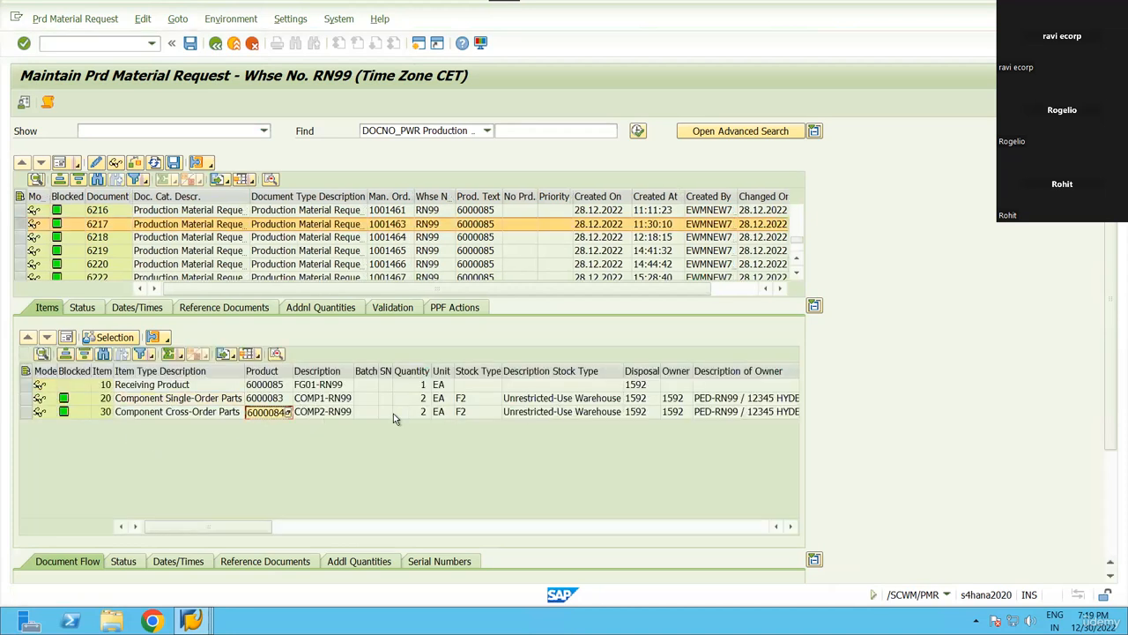
left_click(261, 399)
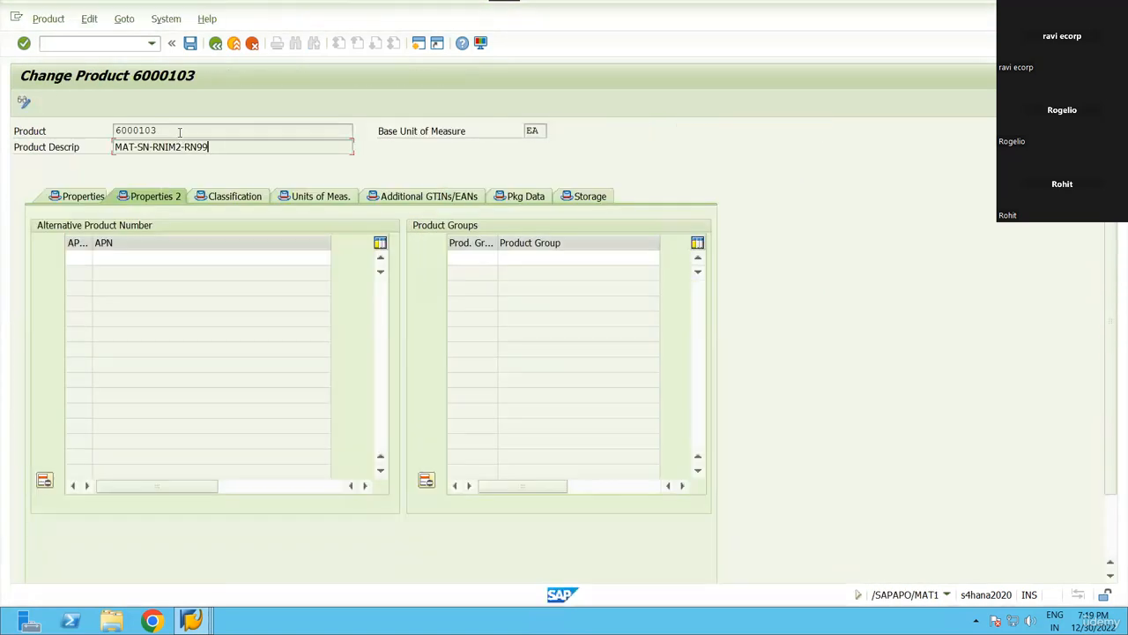
Open product 6000084 in change mode and show its product group assignments.
key("F3")
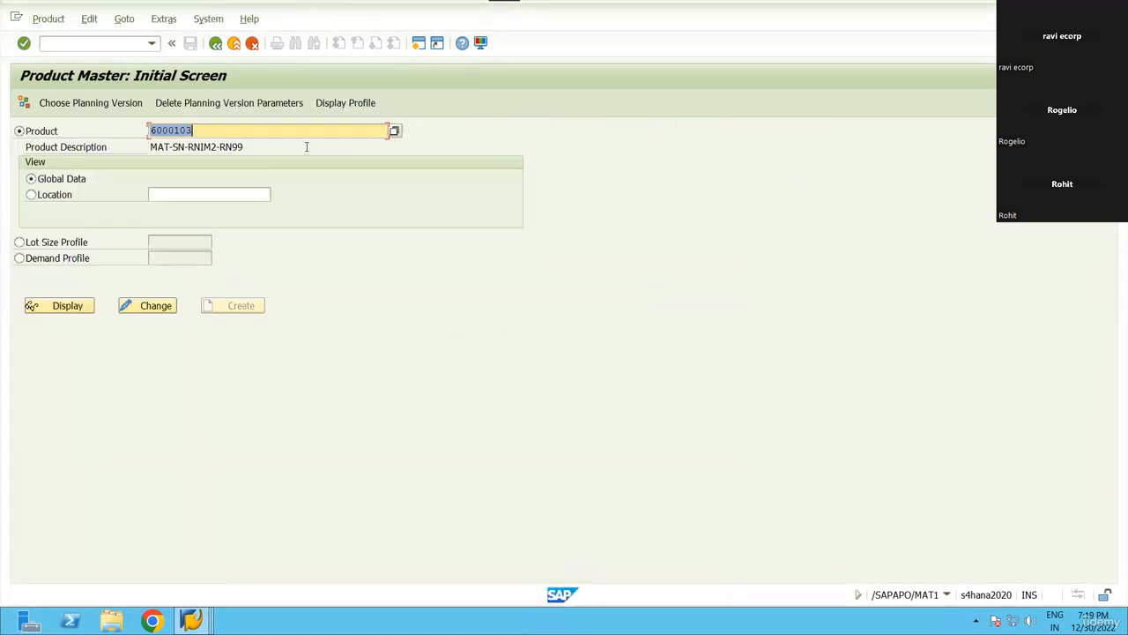
type("6000084")
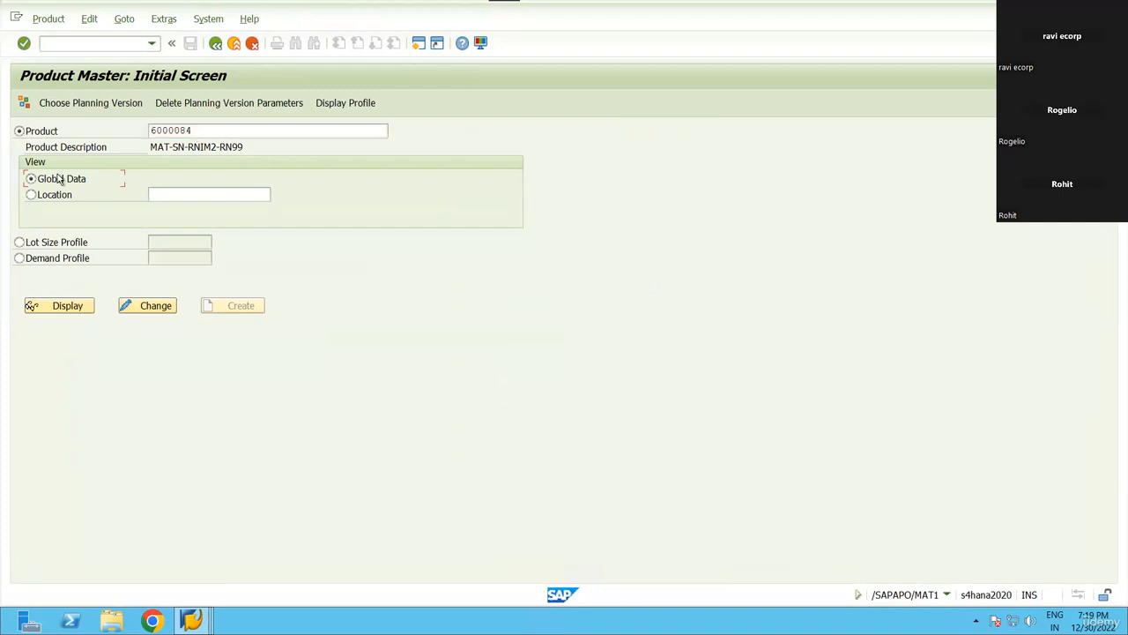
left_click(148, 305)
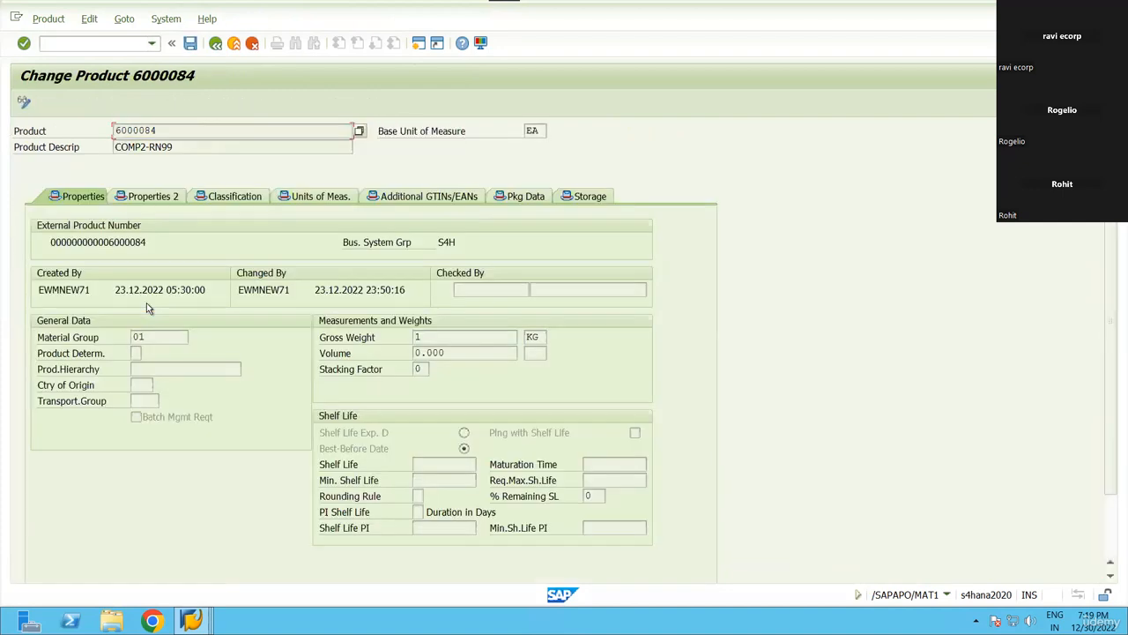
left_click(152, 196)
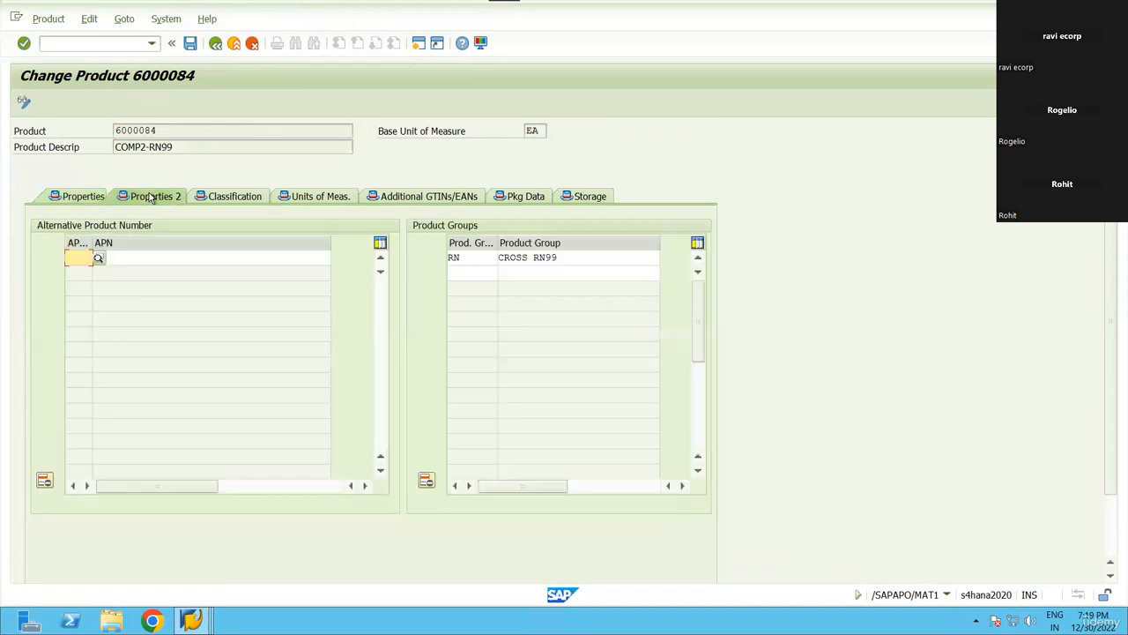
Verify 6000084's product group type RN and product group CROSS RN99 via the value lists.
left_click(472, 257)
left_click(585, 259)
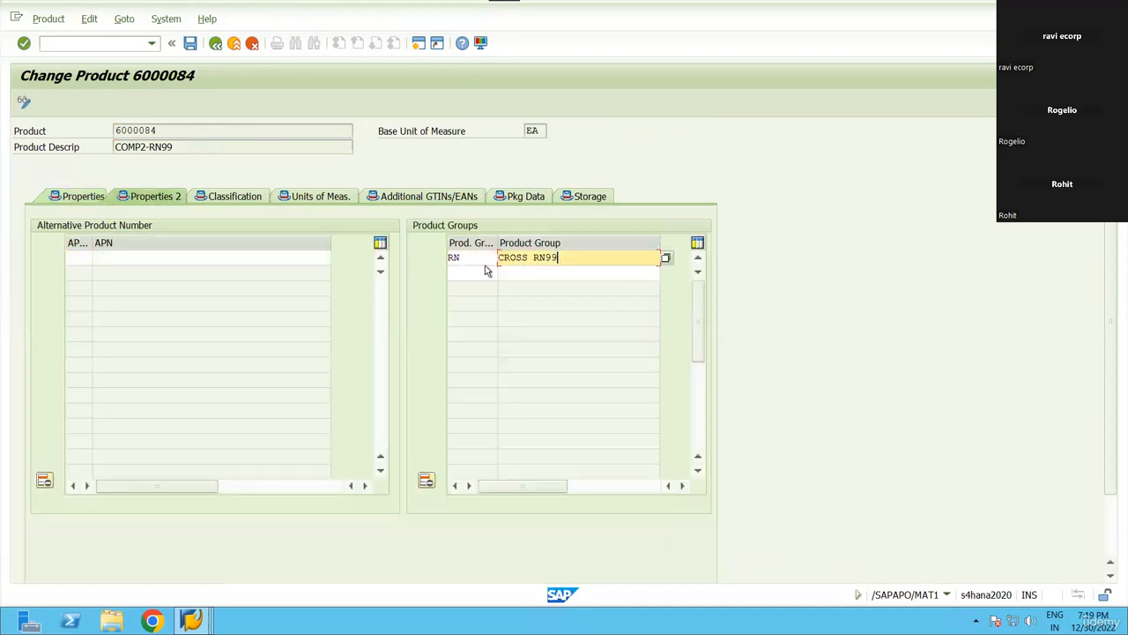
left_click(491, 257)
left_click(558, 258)
left_click(479, 257)
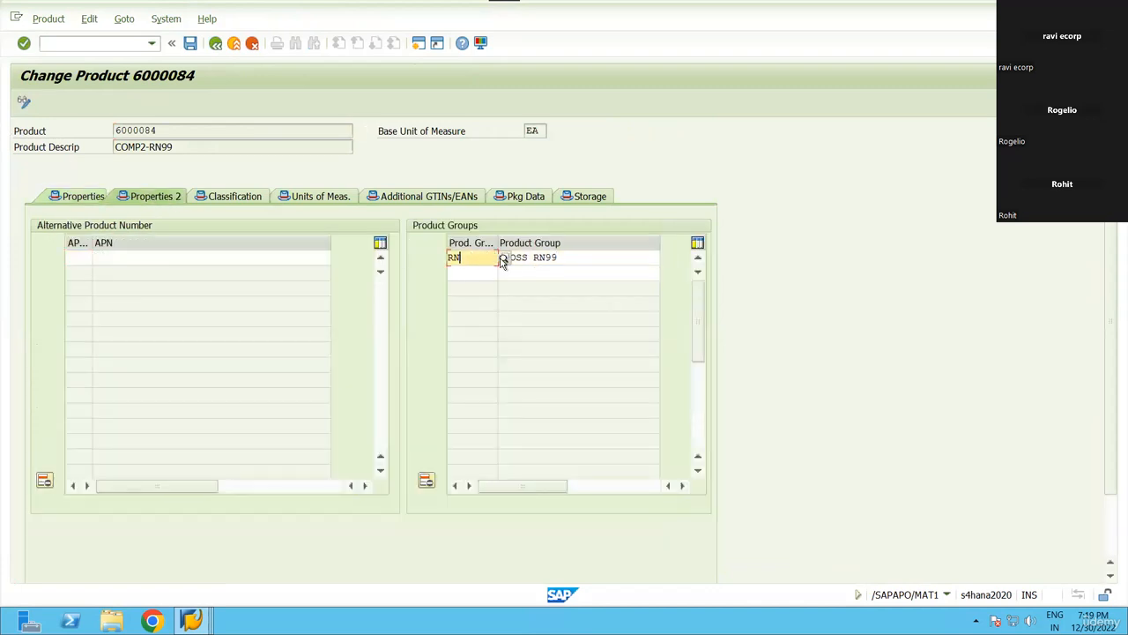
left_click_drag(251, 141, 237, 269)
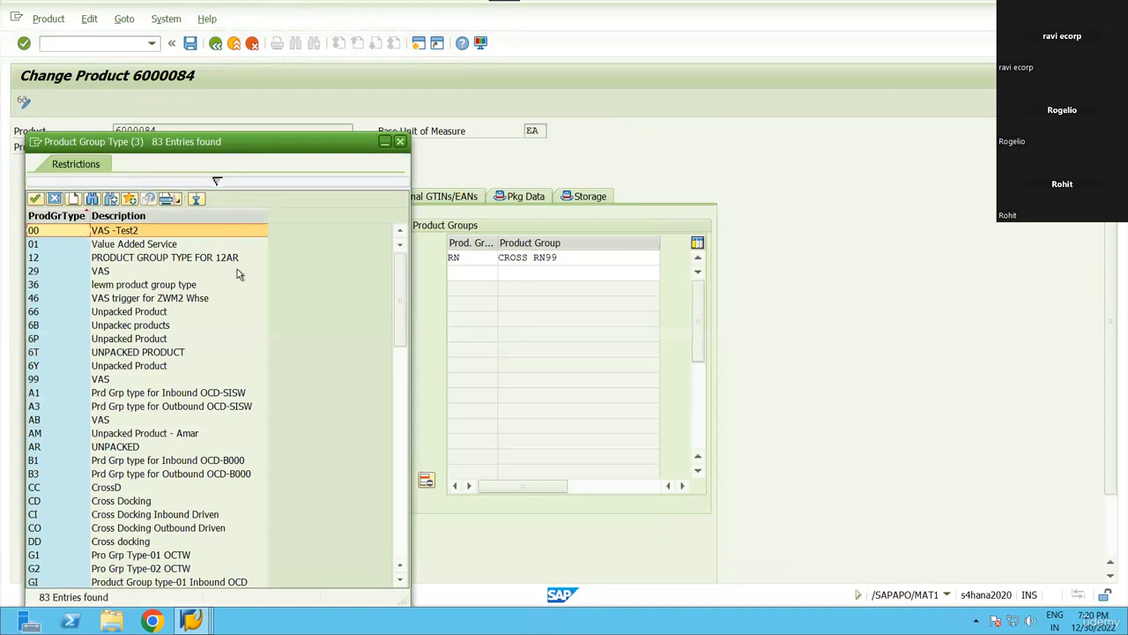
left_click(387, 267)
key("Tab")
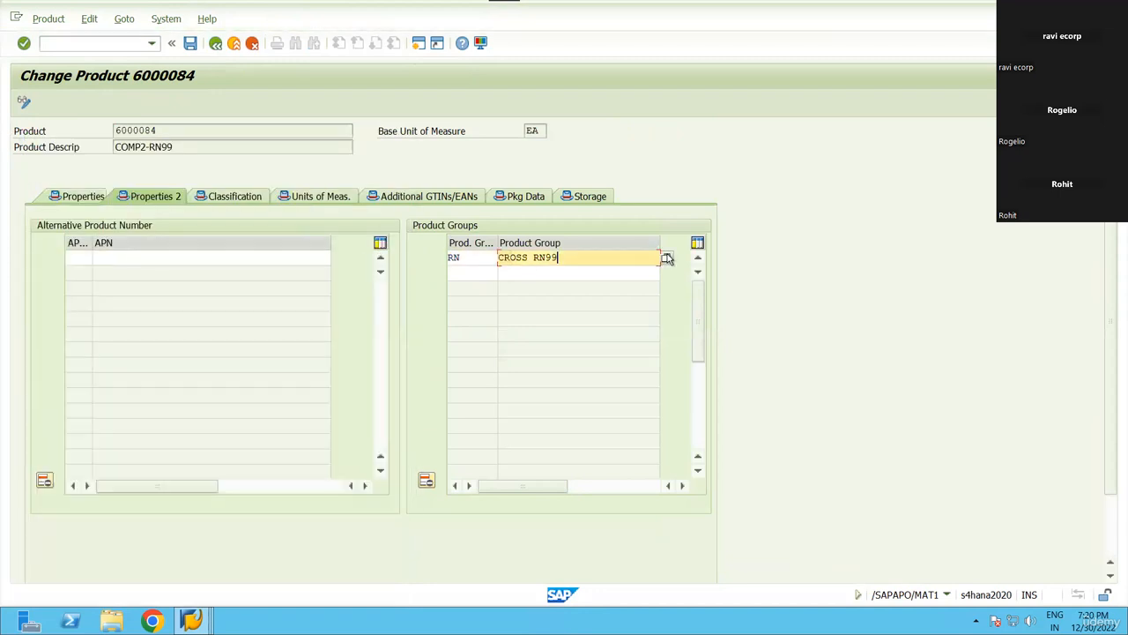
key("F4")
left_click(74, 280)
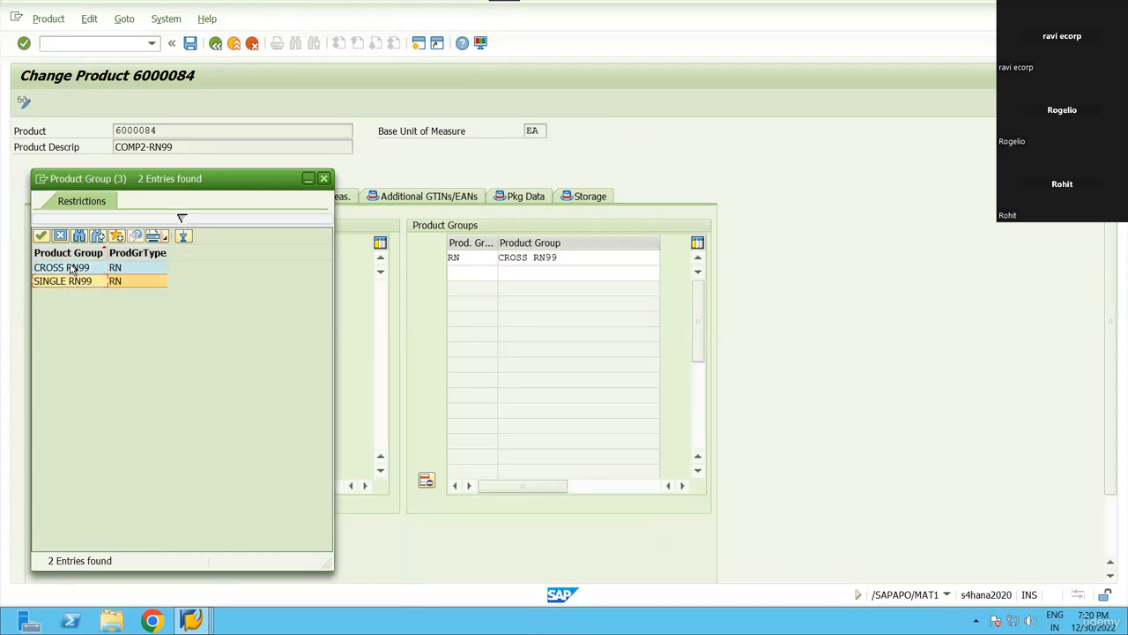
double_click(73, 267)
Save product 6000084 and return to the product master start screen.
left_click(189, 42)
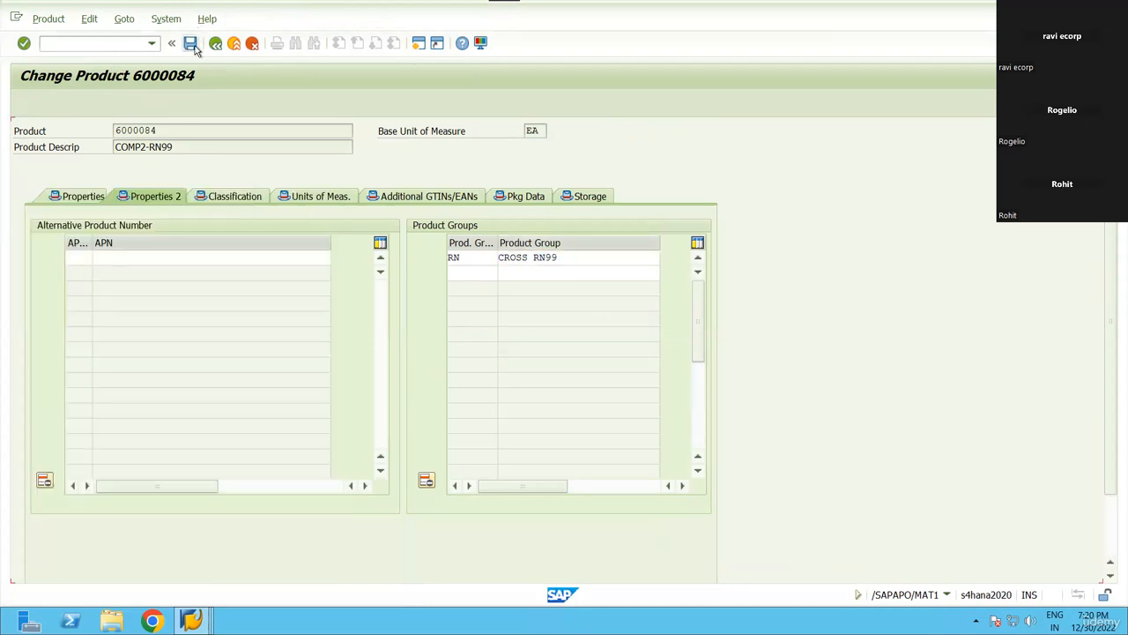
left_click(215, 44)
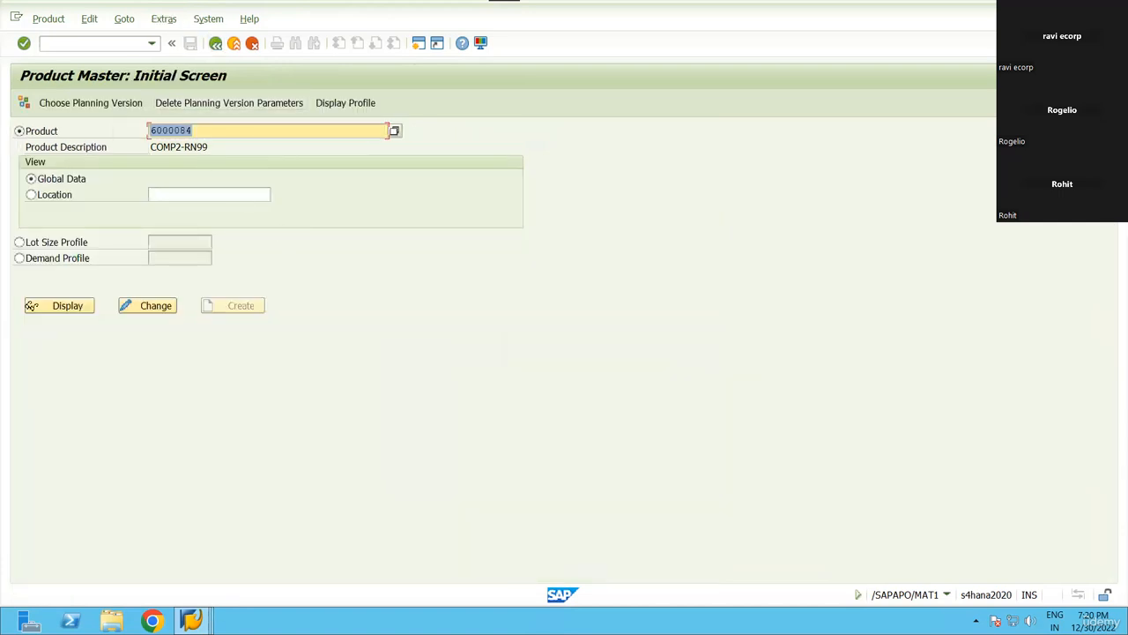
left_click(191, 621)
Switch to RN99's PSA bin assignments and confirm CROSS RN99 keeps 2 Cross-Order Staging.
left_click(298, 491)
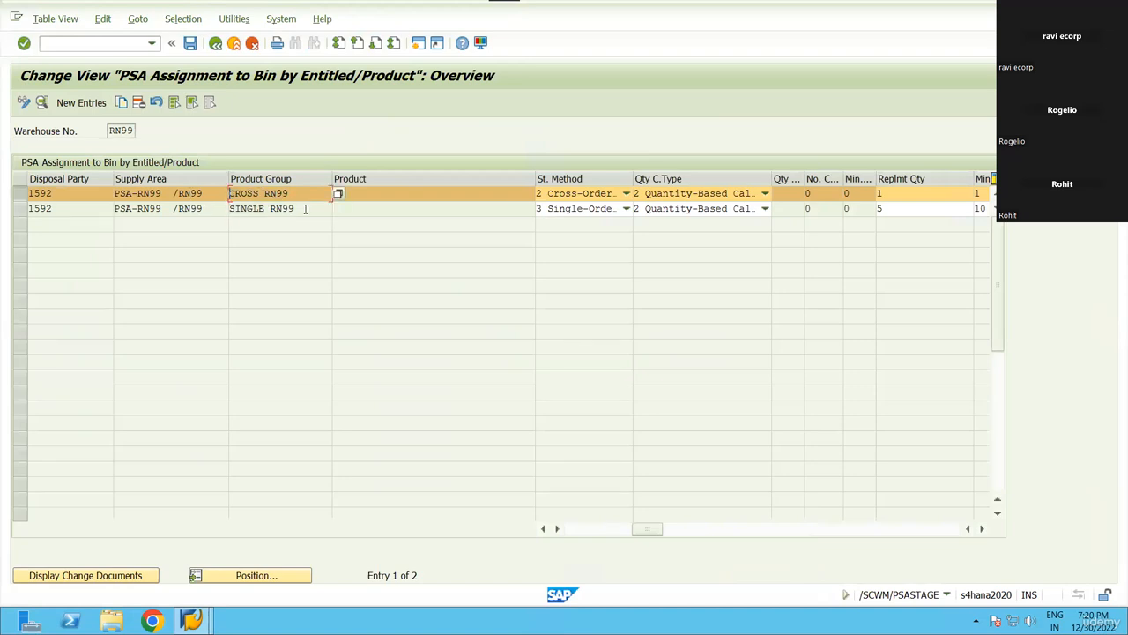
left_click(305, 208)
left_click(425, 194)
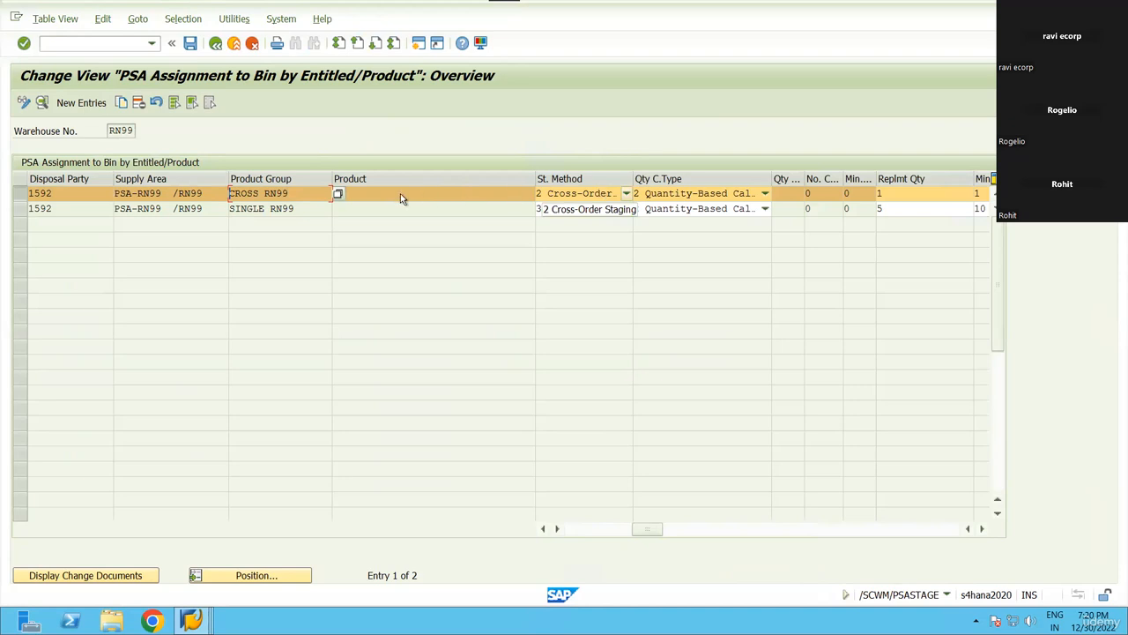
left_click(626, 193)
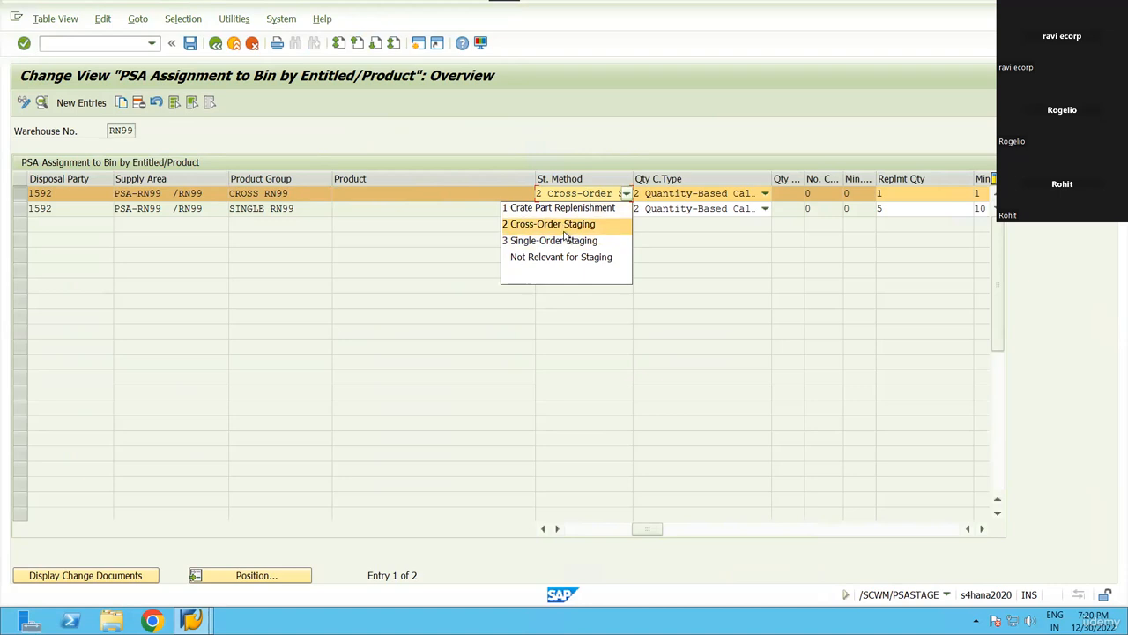
left_click(497, 188)
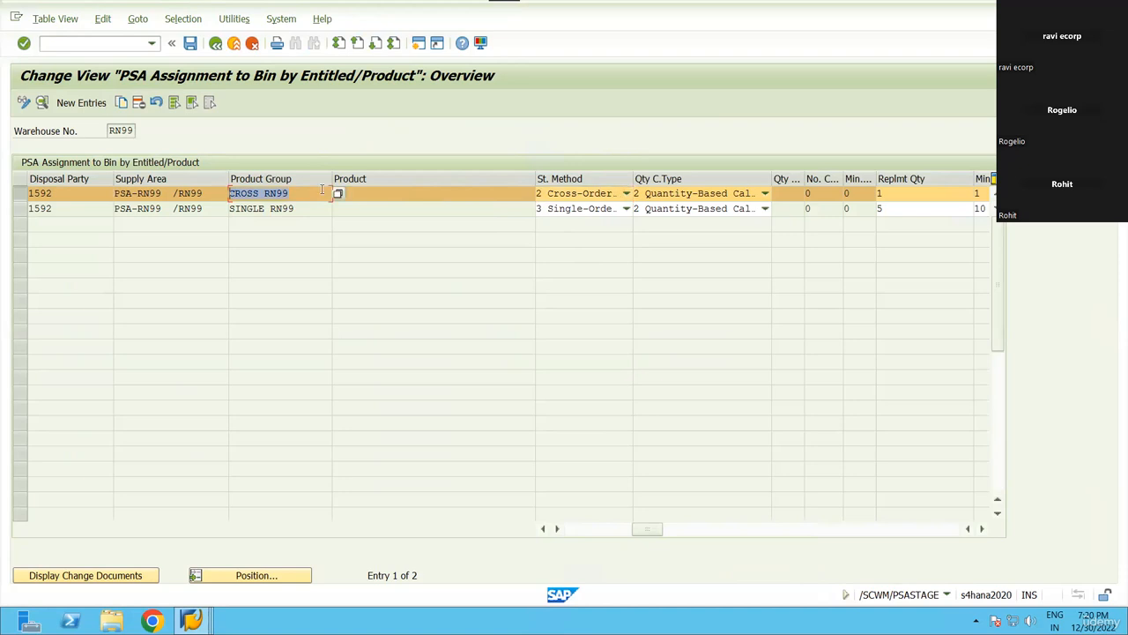
left_click(573, 195)
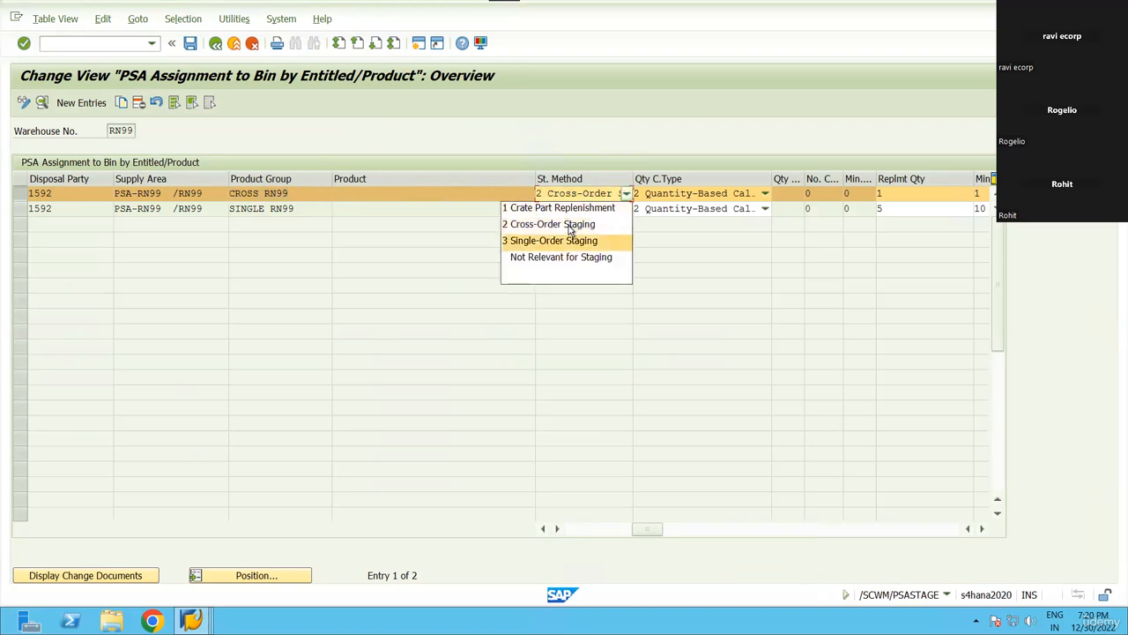
left_click(576, 104)
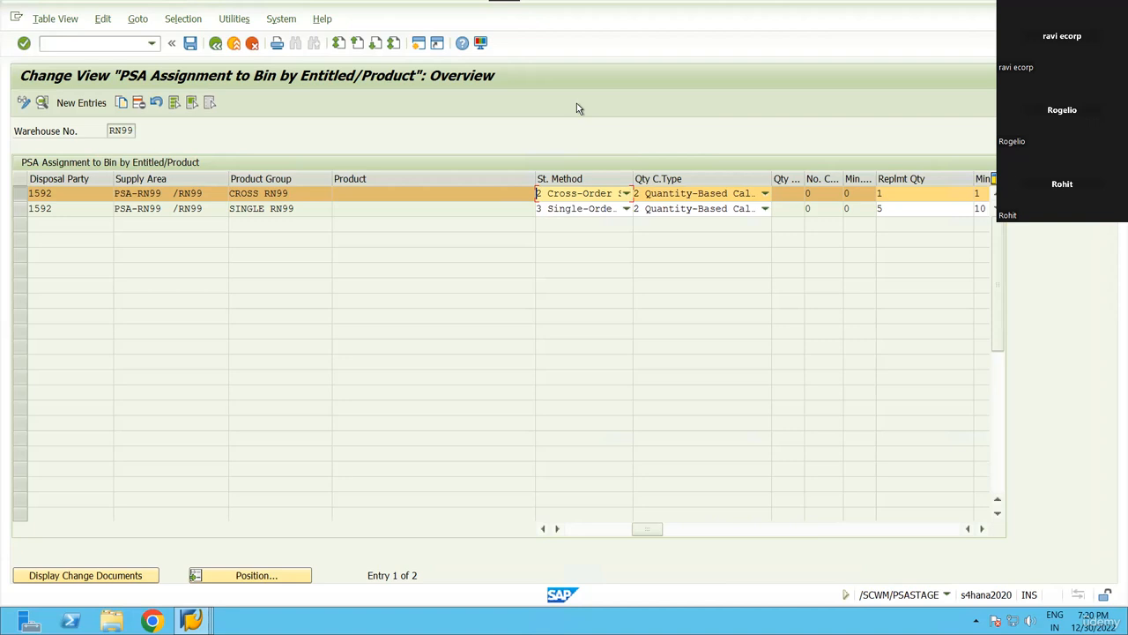
left_click(591, 194)
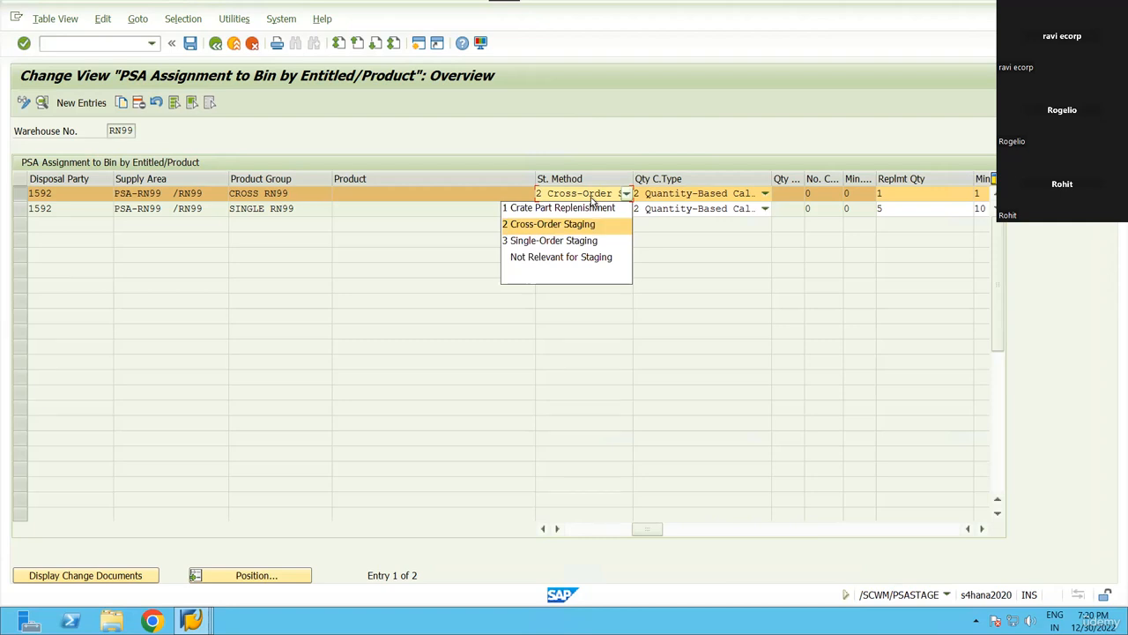
left_click(618, 139)
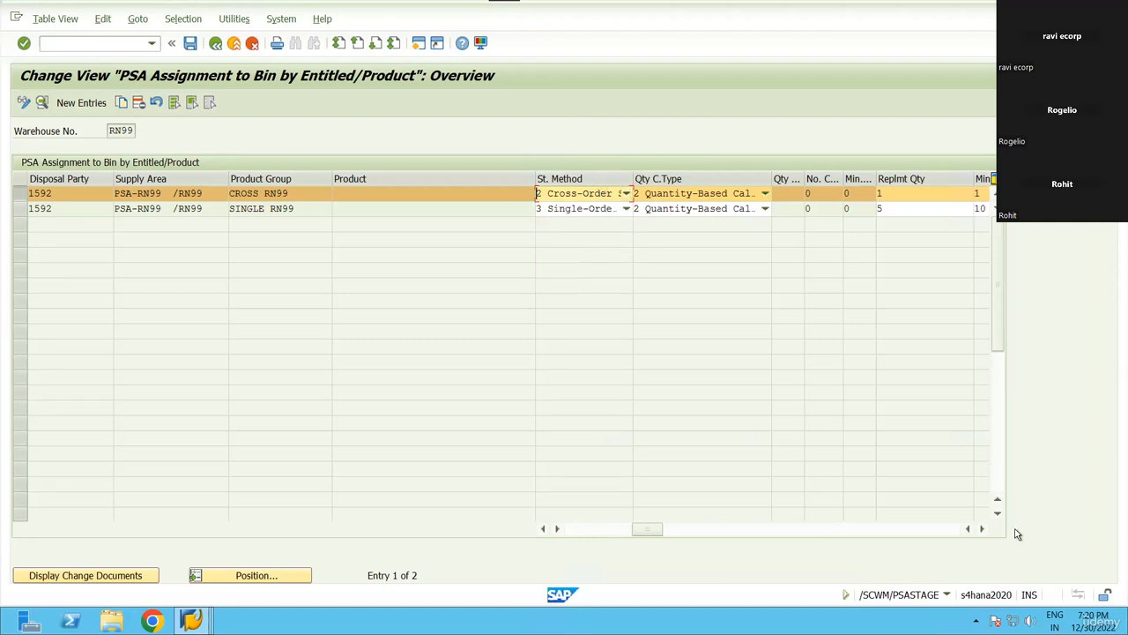
Compare the CROSS RN99 and SINGLE RN99 rows' product groups, products and quantities.
left_click(982, 528)
left_click(982, 528)
left_click(657, 193)
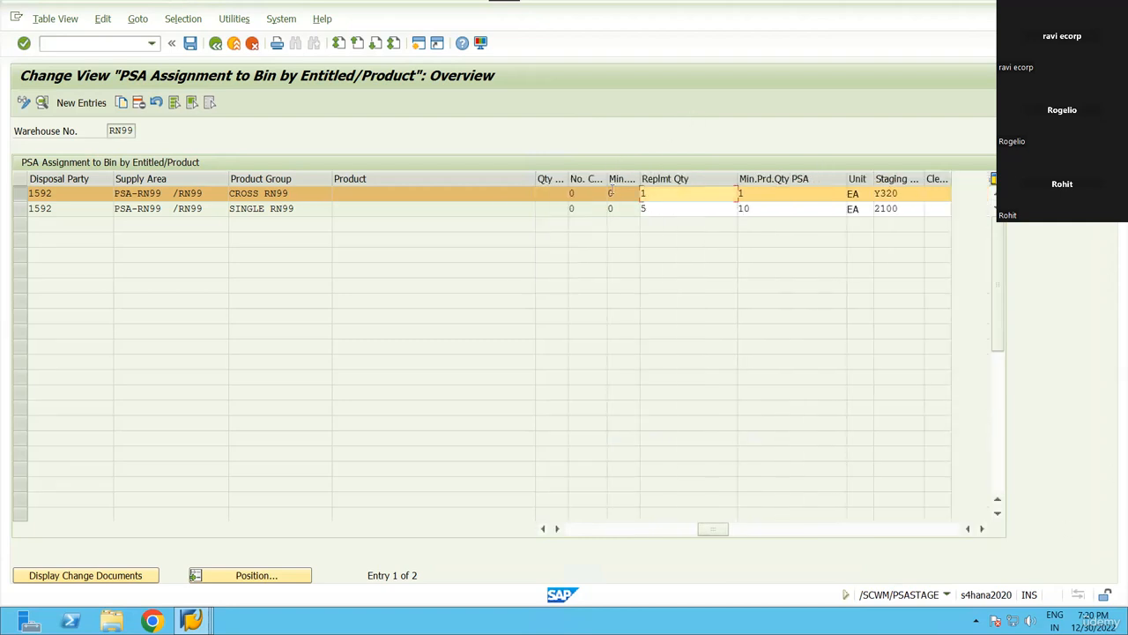
key("Down")
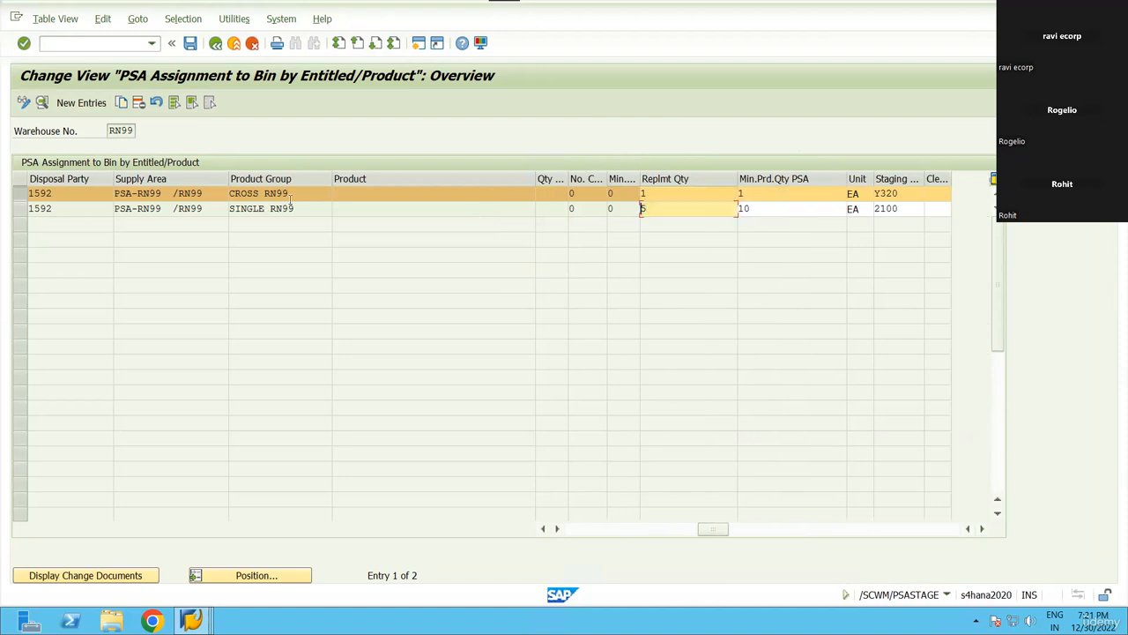
left_click_drag(300, 209, 212, 209)
left_click_drag(309, 194, 213, 192)
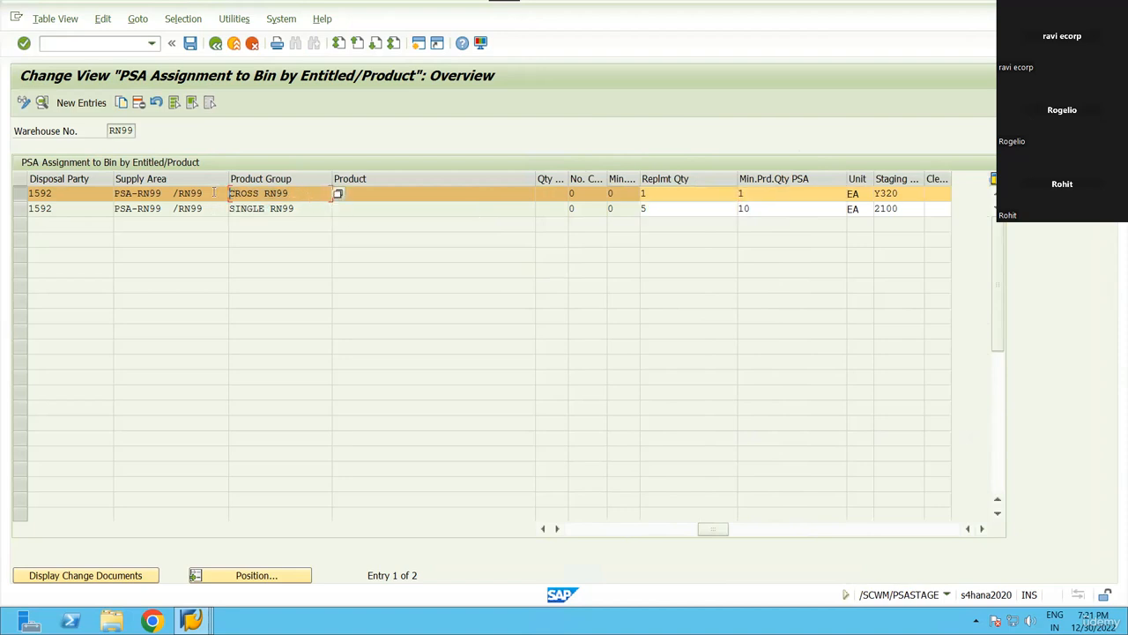
left_click_drag(300, 210, 211, 215)
left_click_drag(299, 208, 207, 203)
left_click_drag(300, 208, 217, 209)
left_click(222, 208)
left_click_drag(299, 209, 222, 209)
left_click(222, 209)
left_click(394, 206)
left_click(290, 194)
left_click(305, 214)
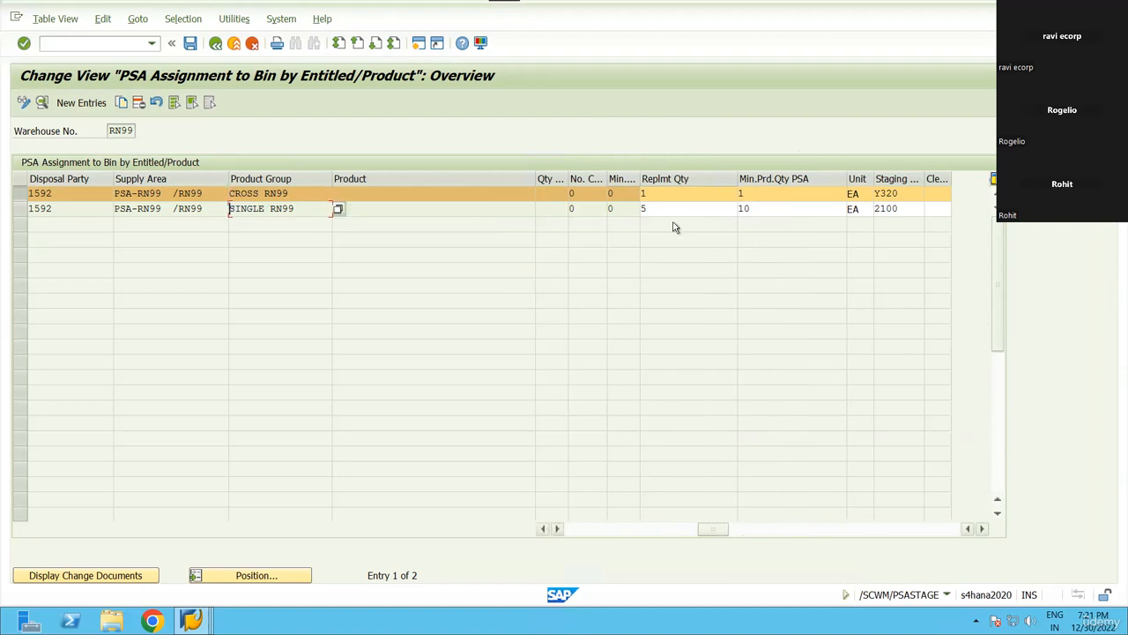
Enter minimum production quantity 10 for CROSS RN99 and save the PSA bin assignments.
left_click(676, 193)
key("Tab")
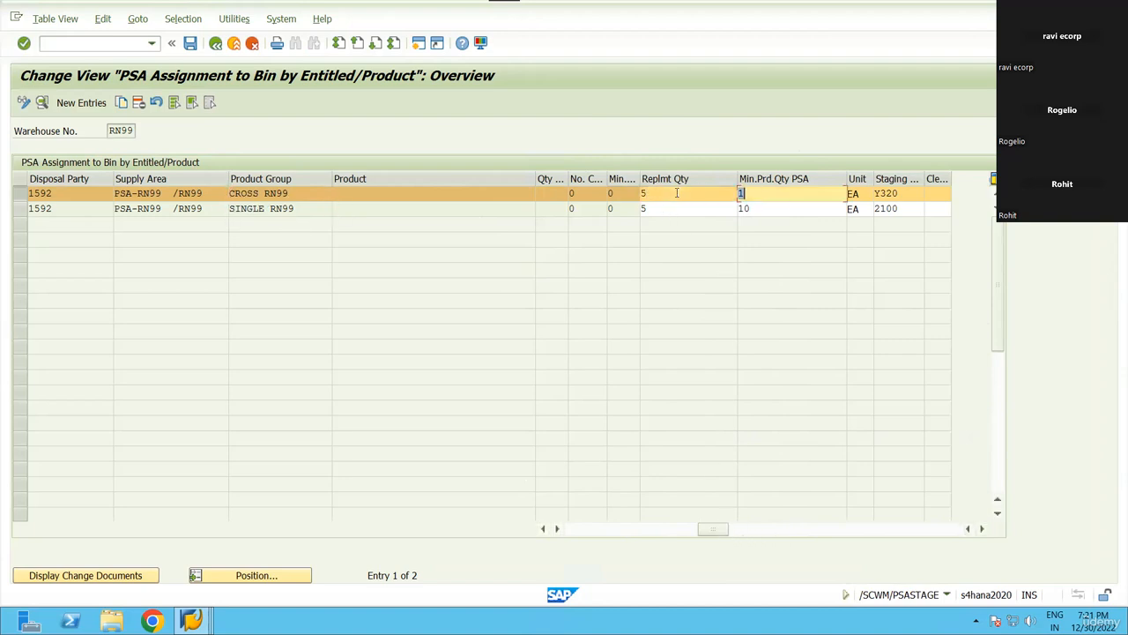
type("10")
key("Return")
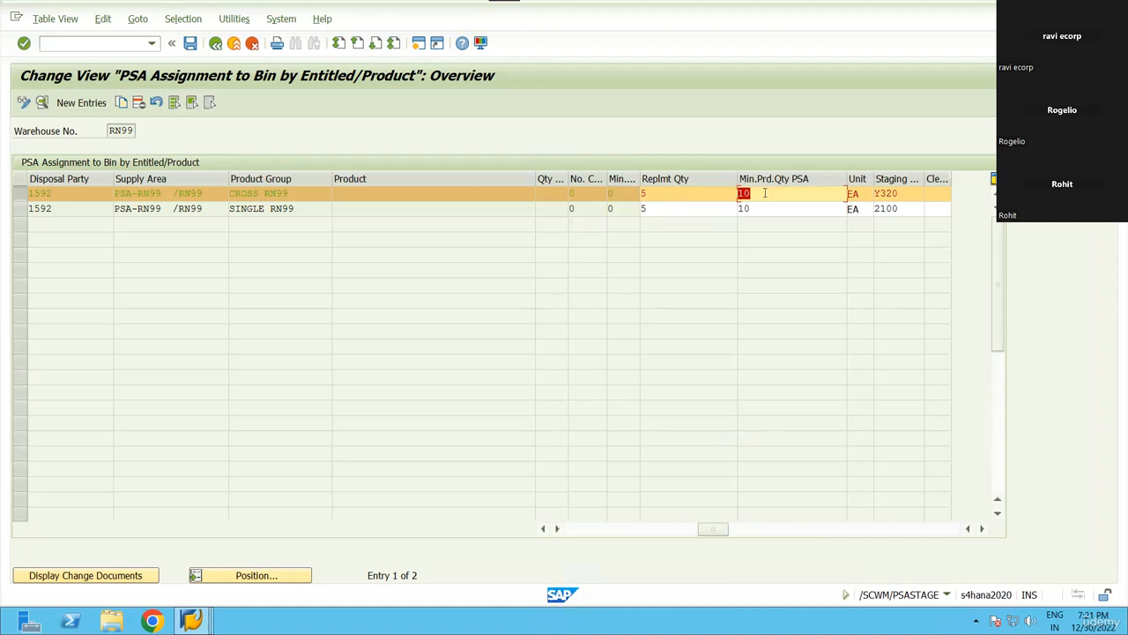
left_click_drag(910, 197, 839, 193)
left_click(878, 194)
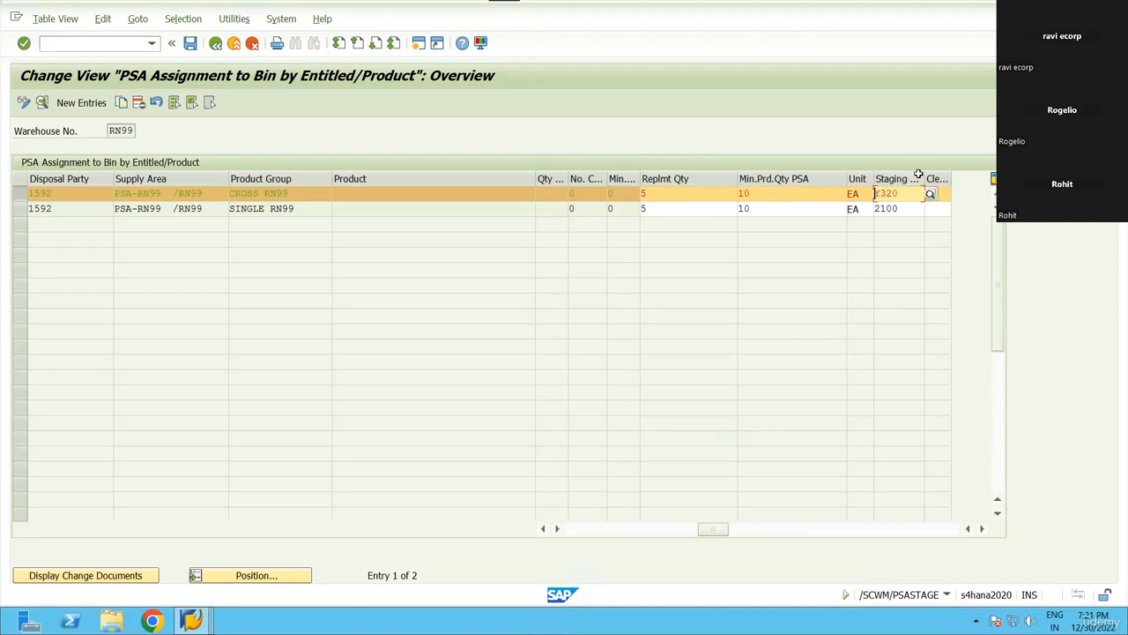
left_click(189, 42)
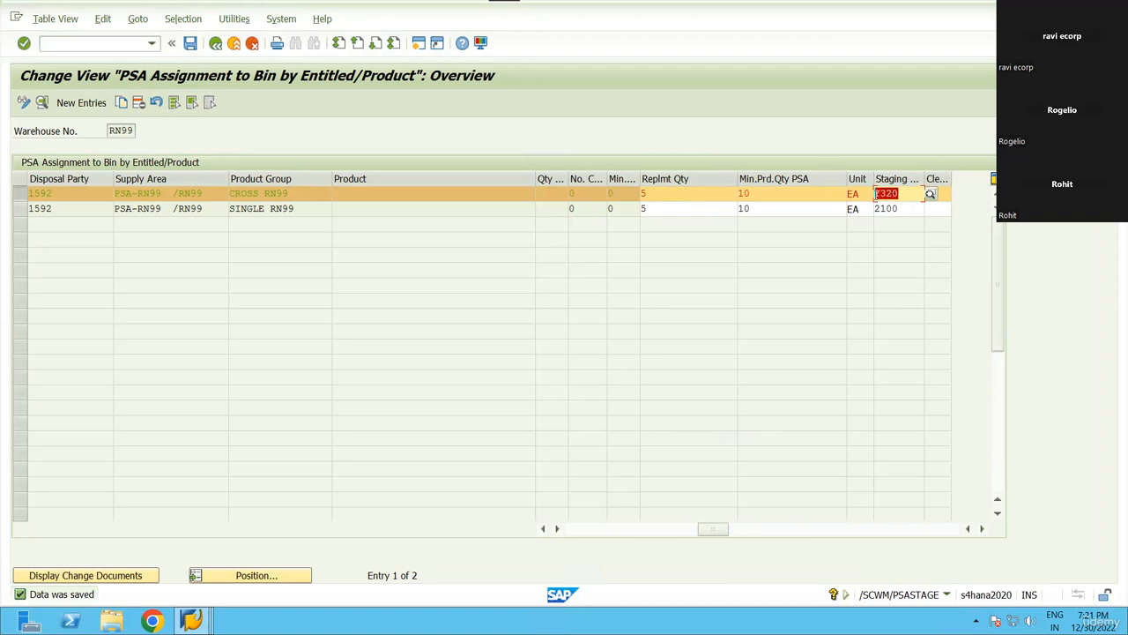
left_click(887, 209)
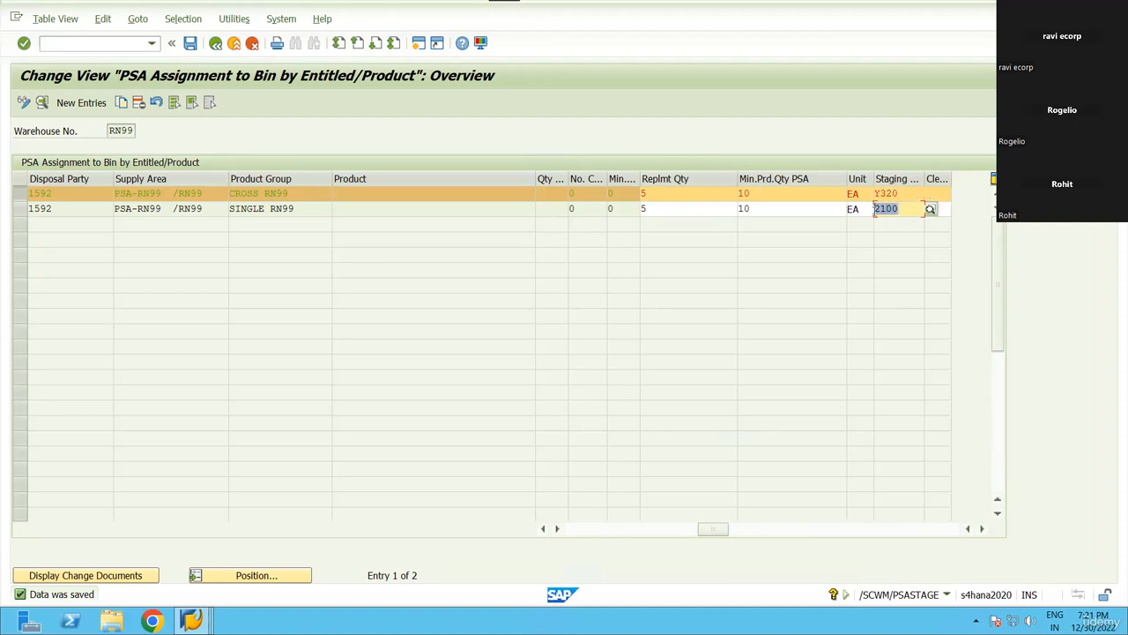
Browse the available staging process types for CROSS RN99 without changing Y320.
left_click(903, 192)
left_click(929, 194)
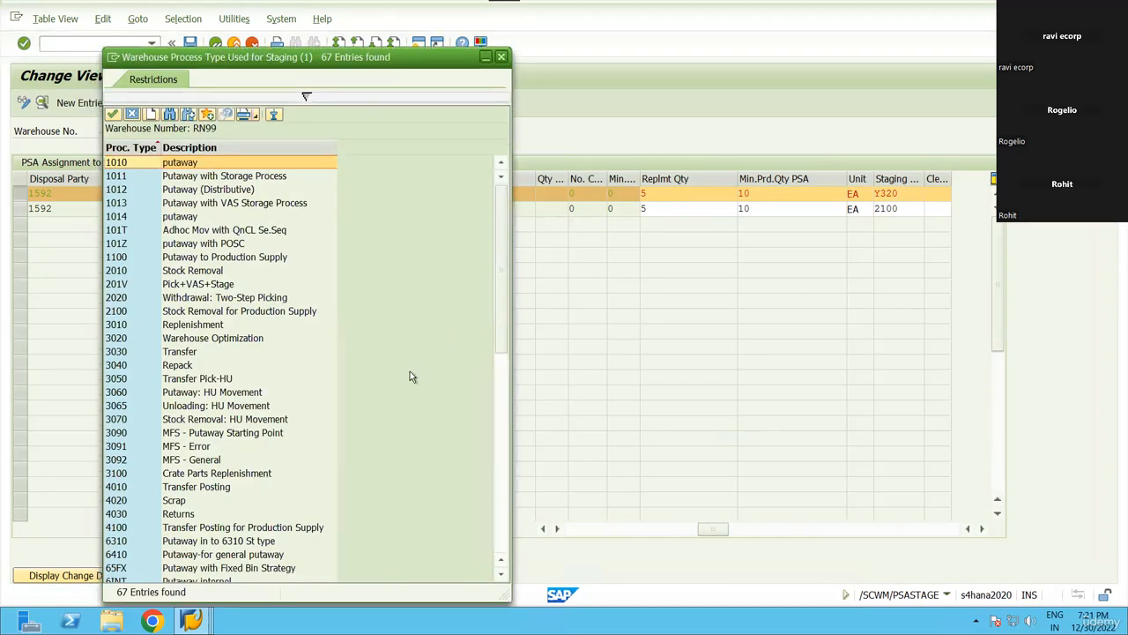
scroll(318, 388, "down", 12)
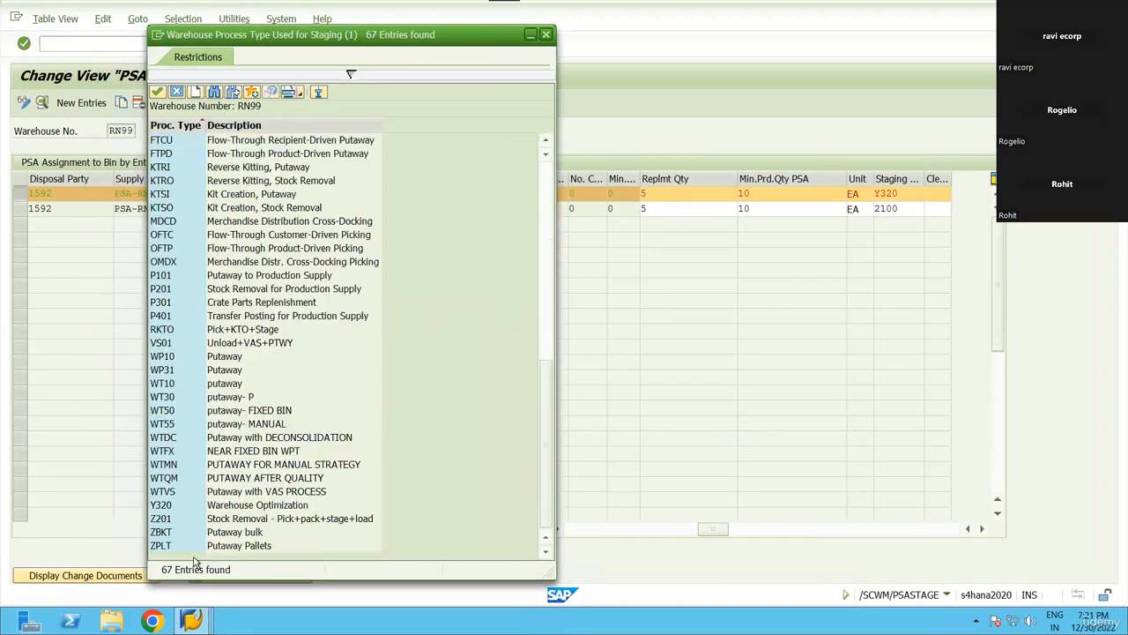
key("Escape")
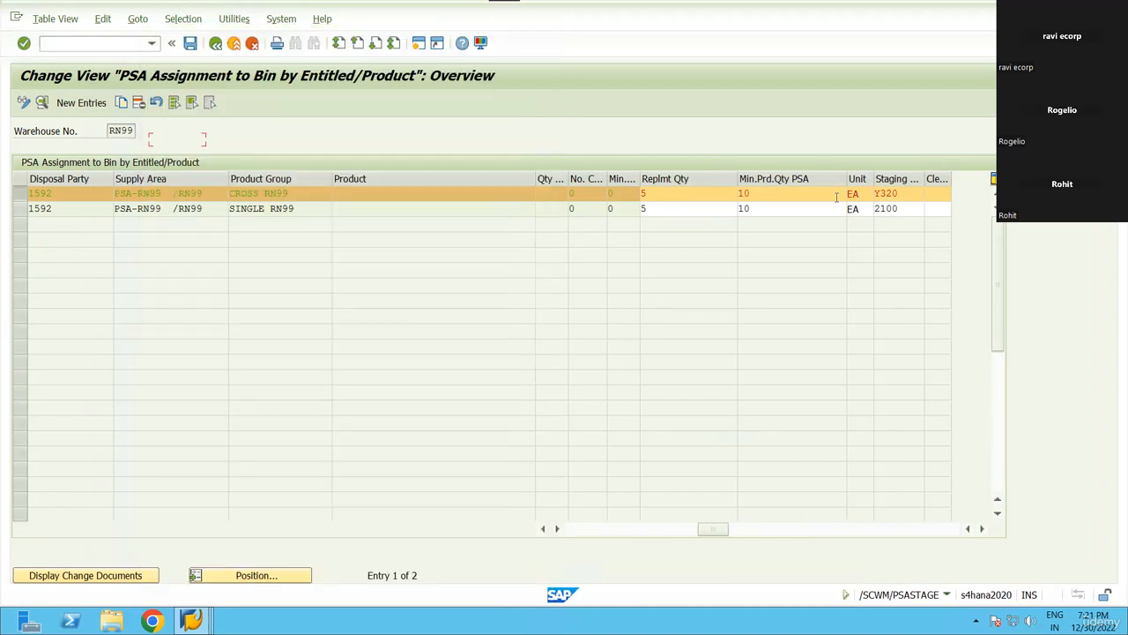
Switch to the Product Master session showing product 6000084.
left_click(87, 44)
left_click(191, 621)
left_click(582, 548)
Run /nspro and launch Define Warehouse Process Type under Cross-Process Settings > Warehouse Task.
left_click(104, 45)
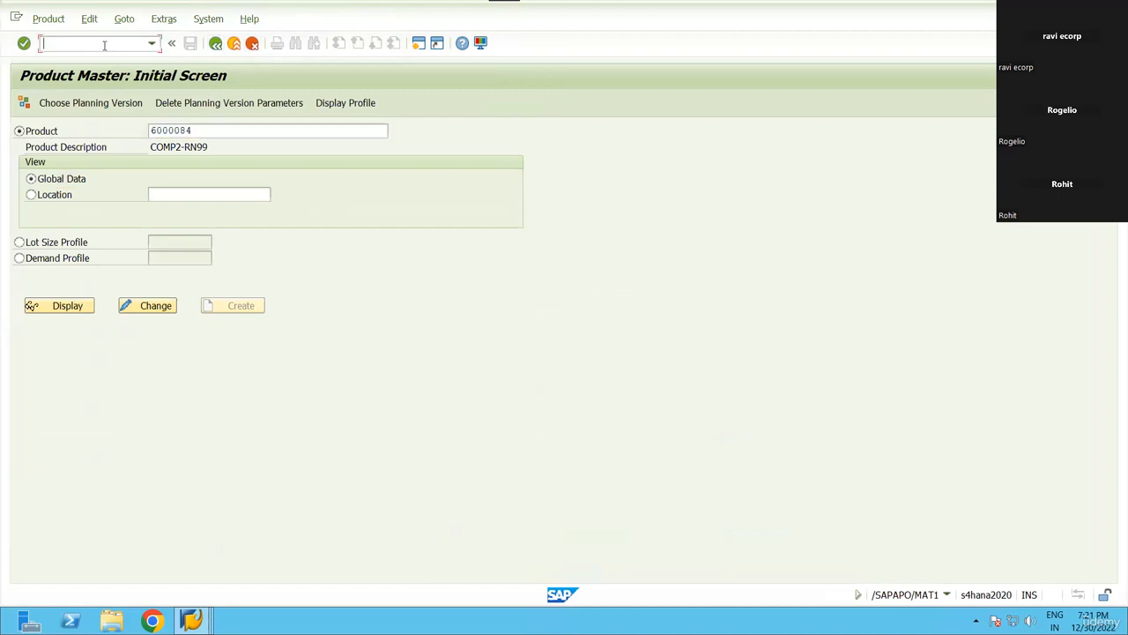
type("/nspro")
key("Return")
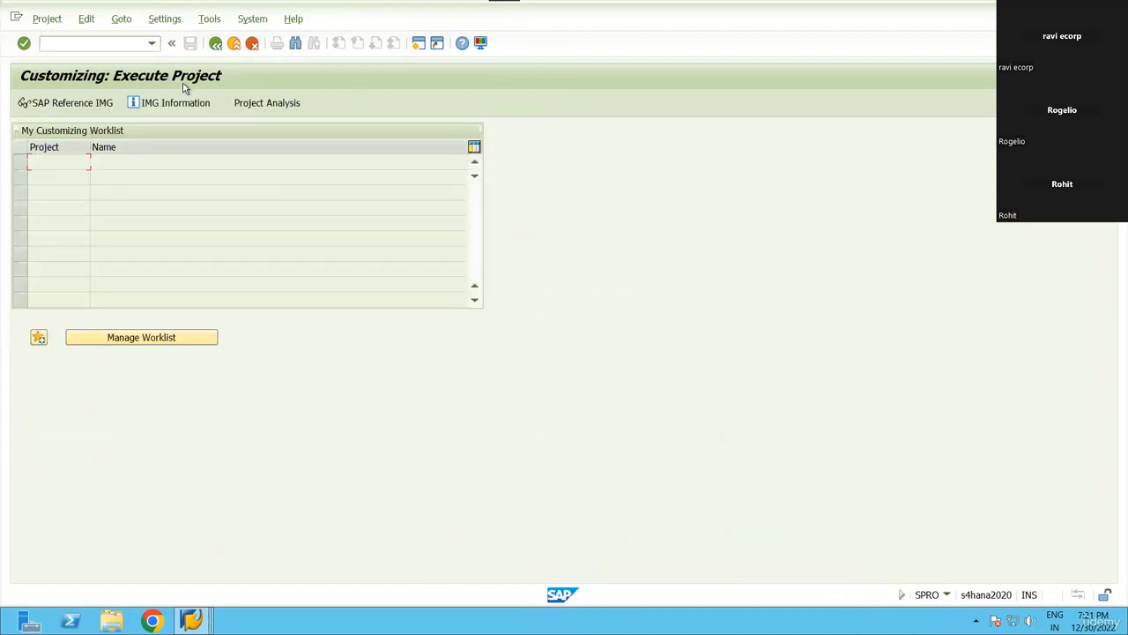
key("F5")
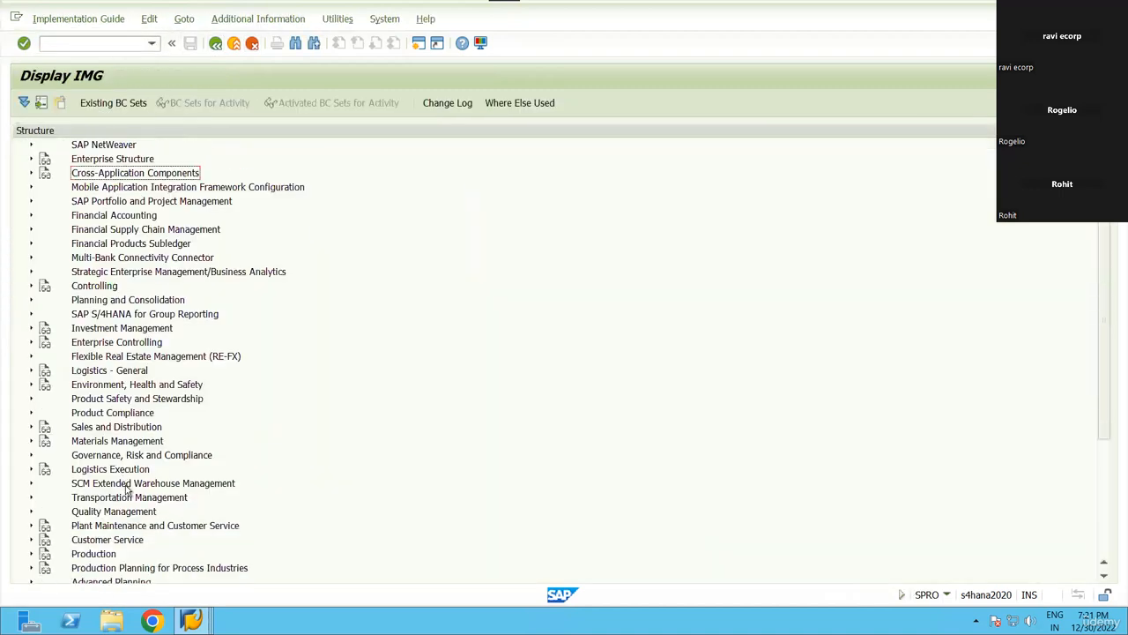
left_click(125, 485)
key("Right")
key("Right")
key("Right")
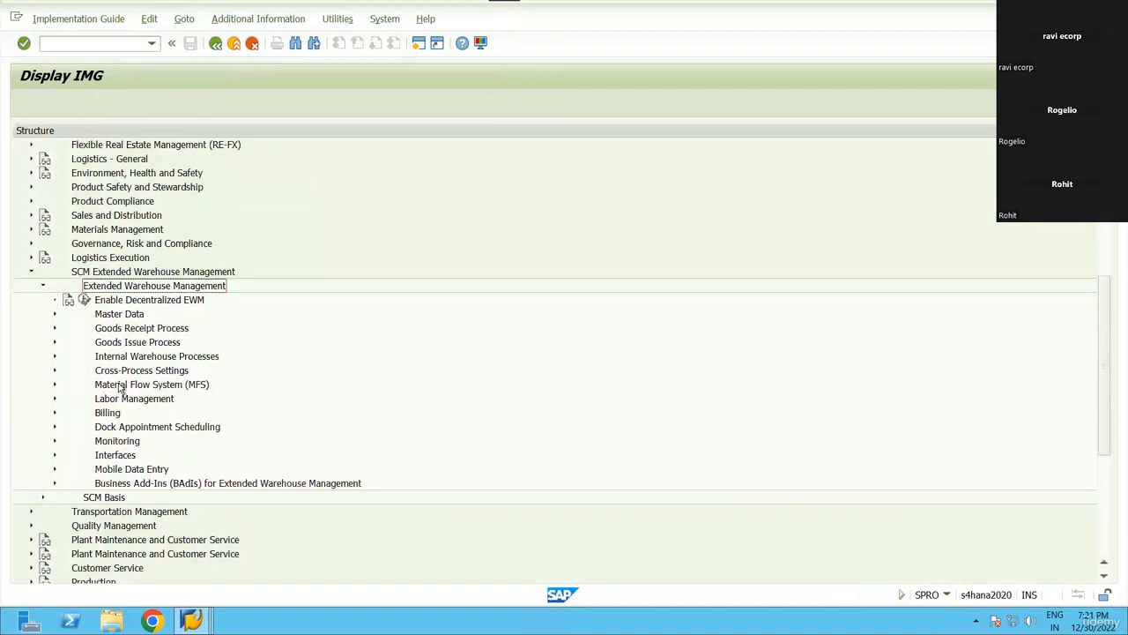
key("Down")
key("Down")
key("Down")
key("Down")
key("Down")
key("Down")
key("Right")
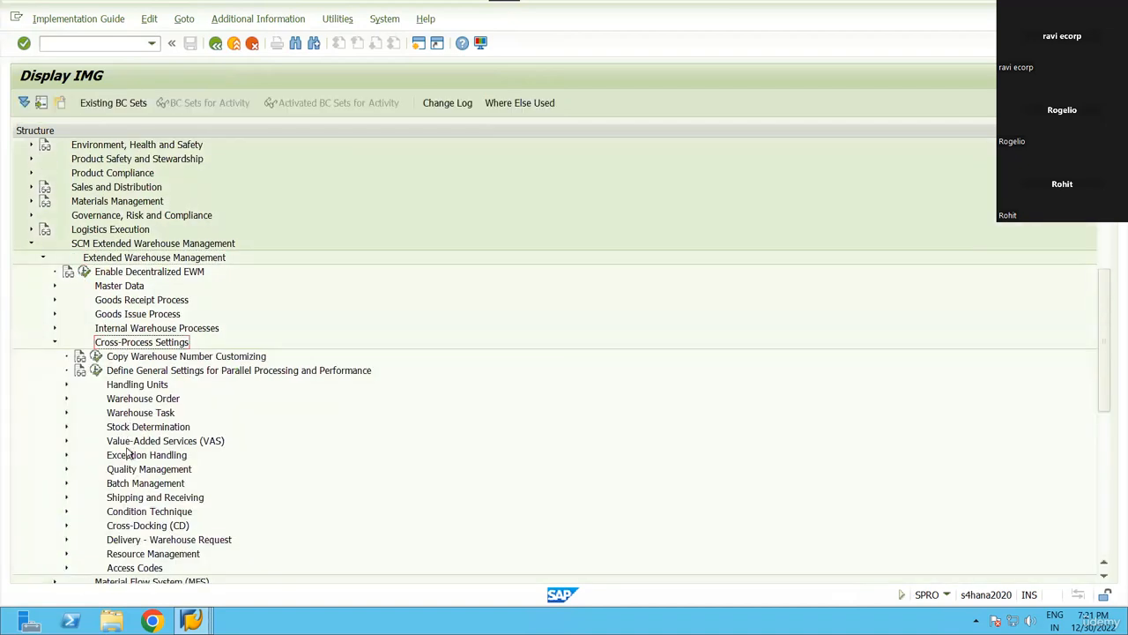
key("Down")
key("Down")
key("Down")
key("Down")
key("Down")
key("Right")
left_click(107, 441)
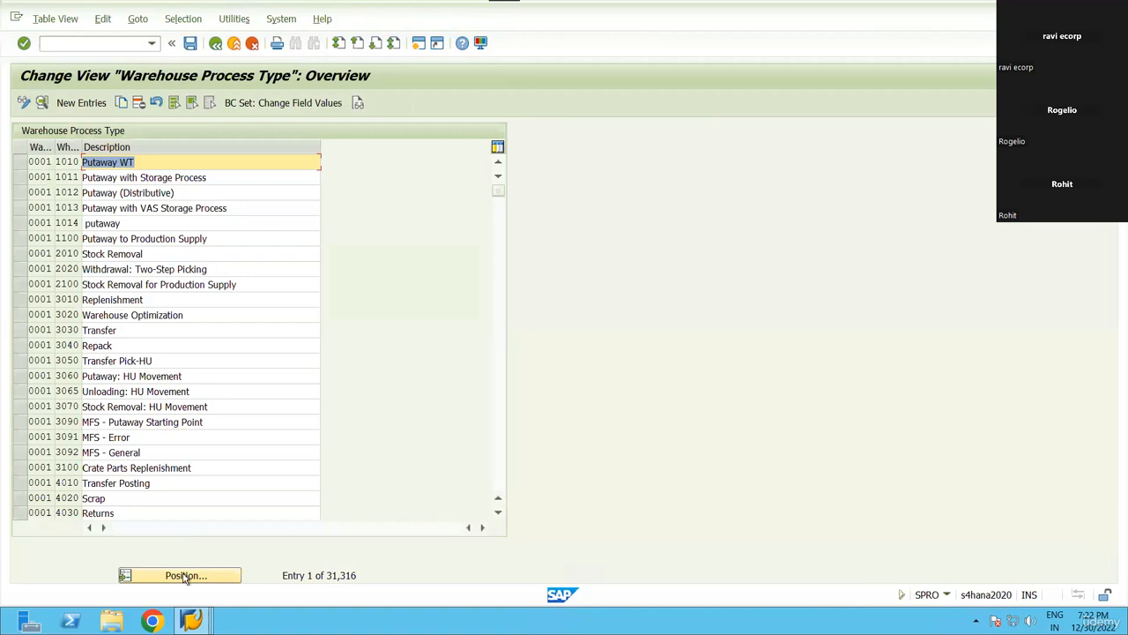
Position the process type list at warehouse RN99 and open Y320's details.
left_click(184, 576)
type("rn99")
key("Return")
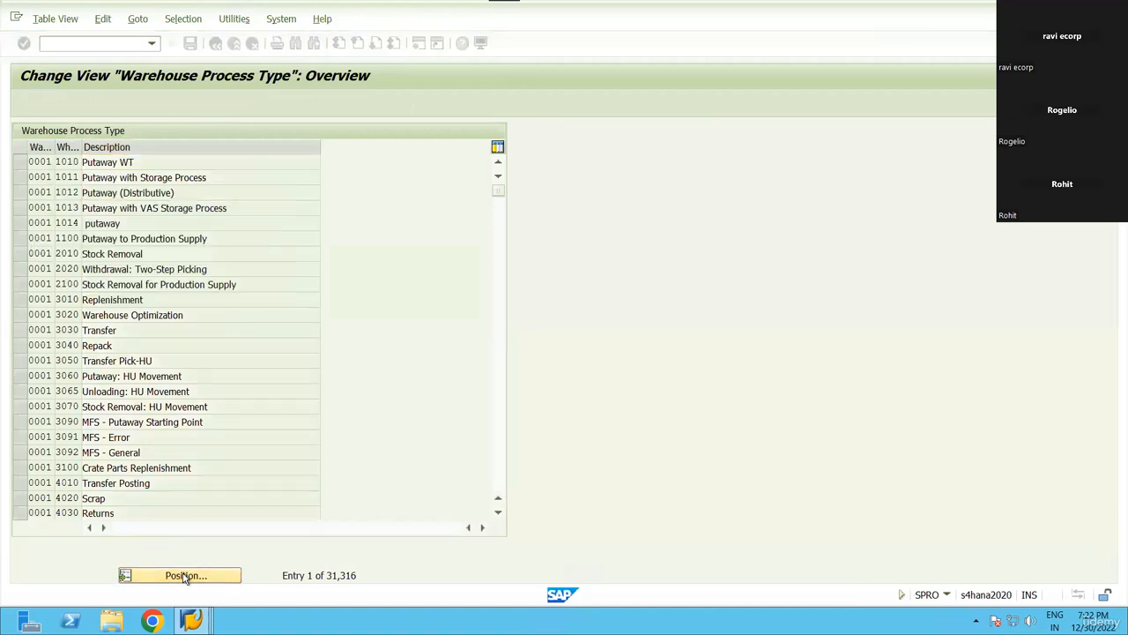
left_click(19, 162)
left_click(41, 102)
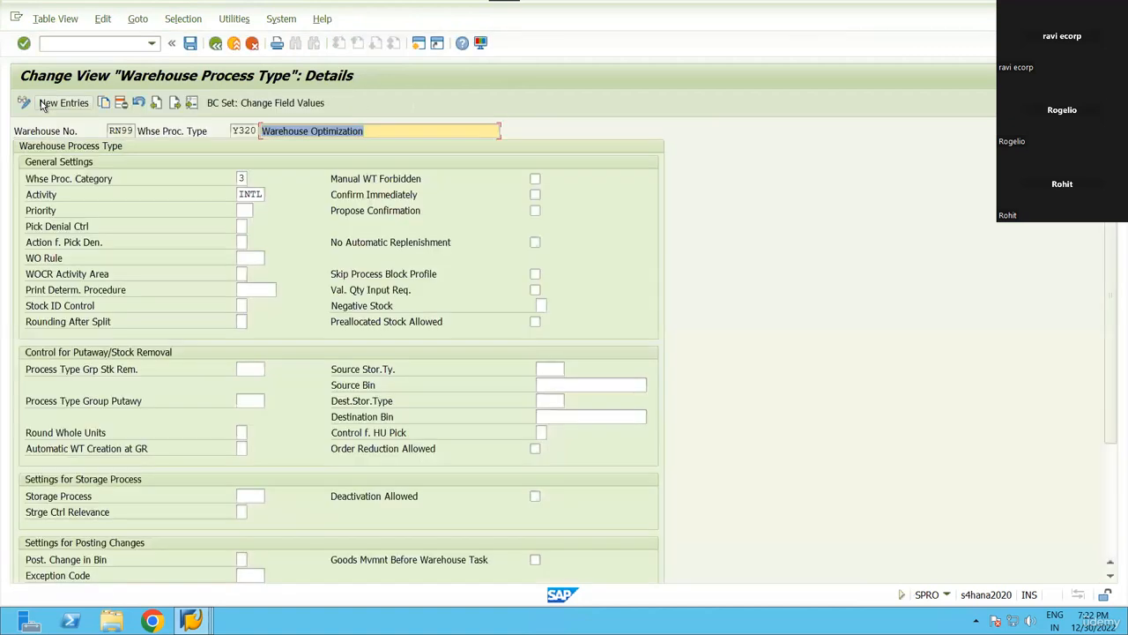
Check Y320's activity INTL and warehouse process category 3 via their value lists.
left_click(239, 194)
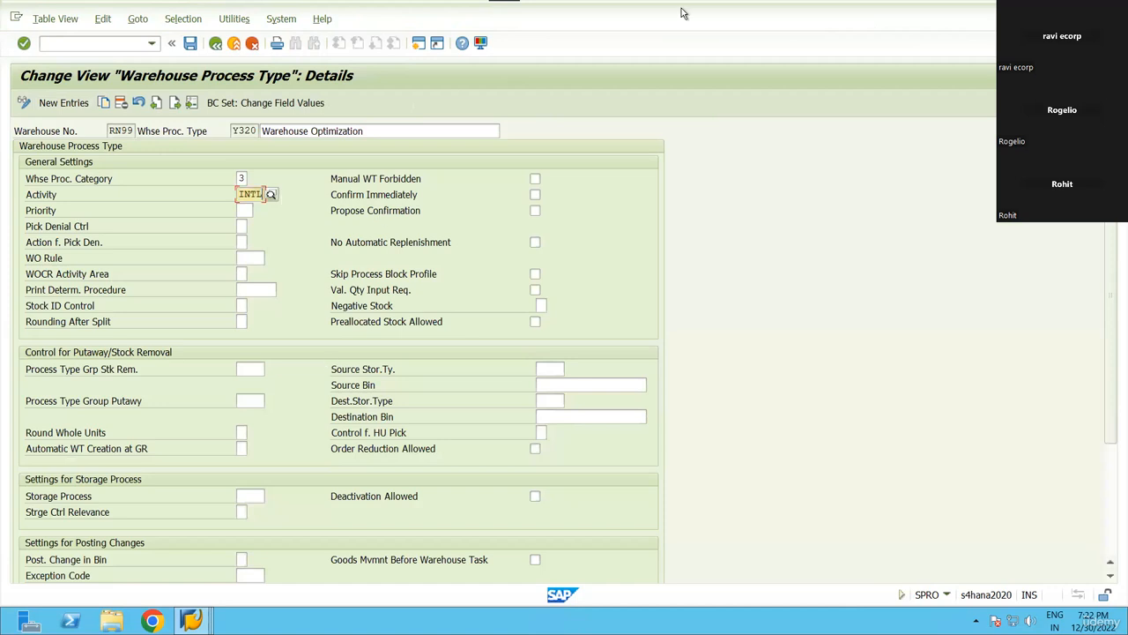
mouse_move(680, 12)
left_click(271, 195)
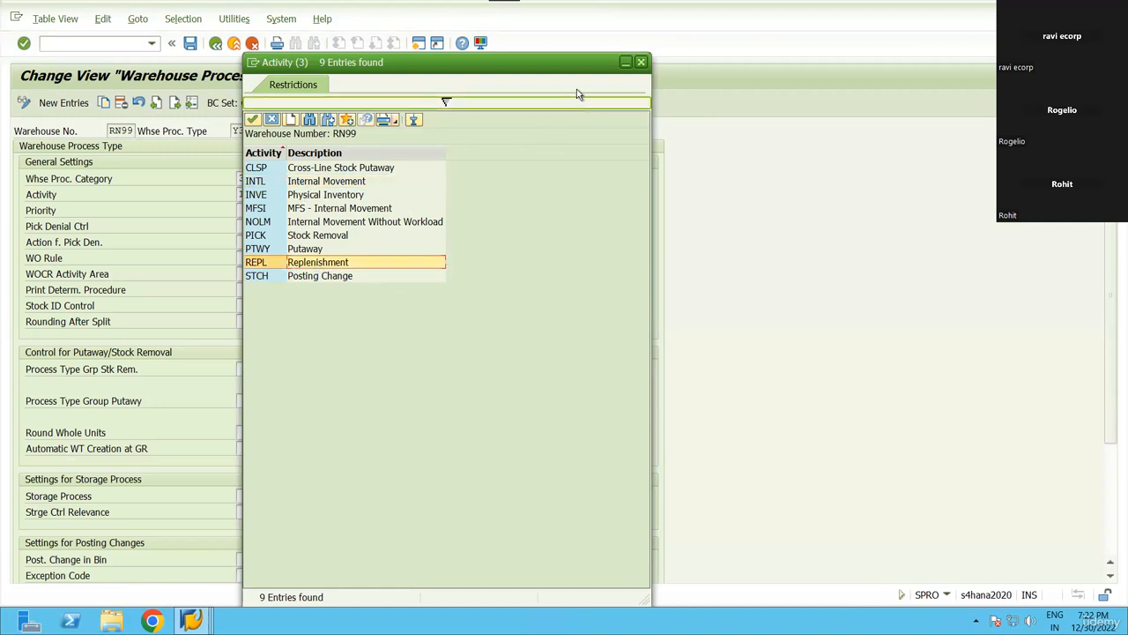
left_click(642, 63)
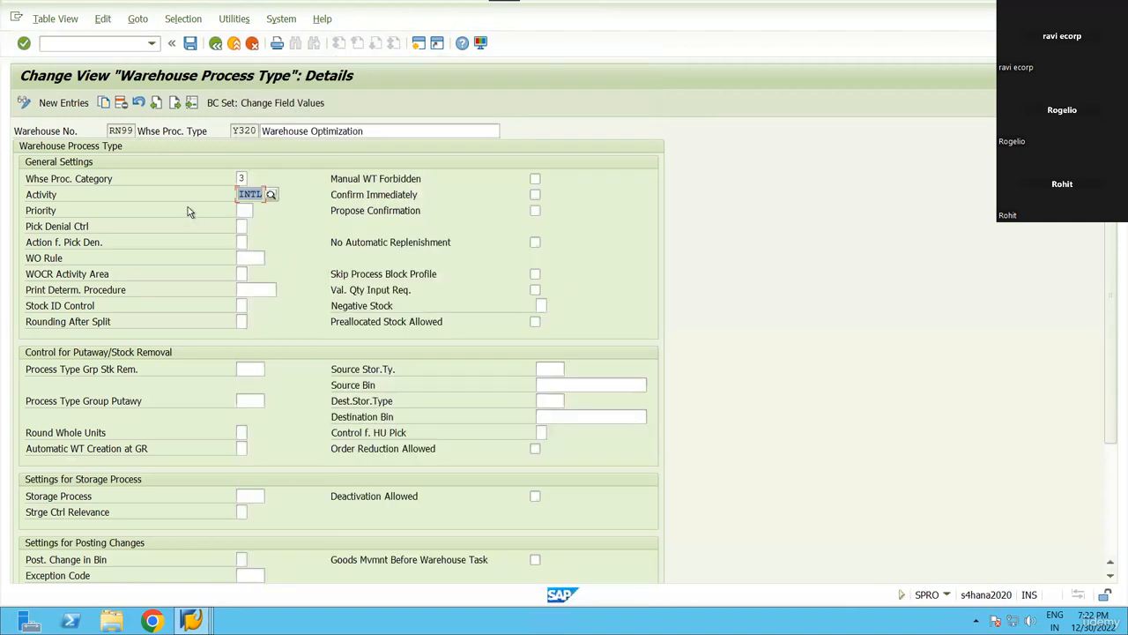
left_click(248, 179)
key("F4")
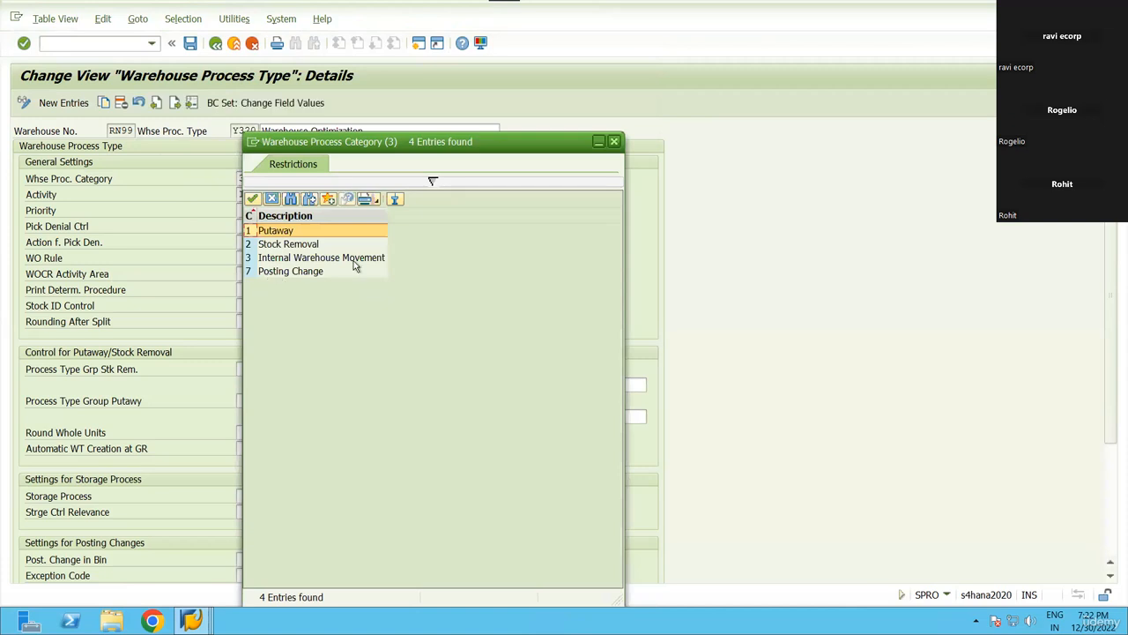
left_click(614, 141)
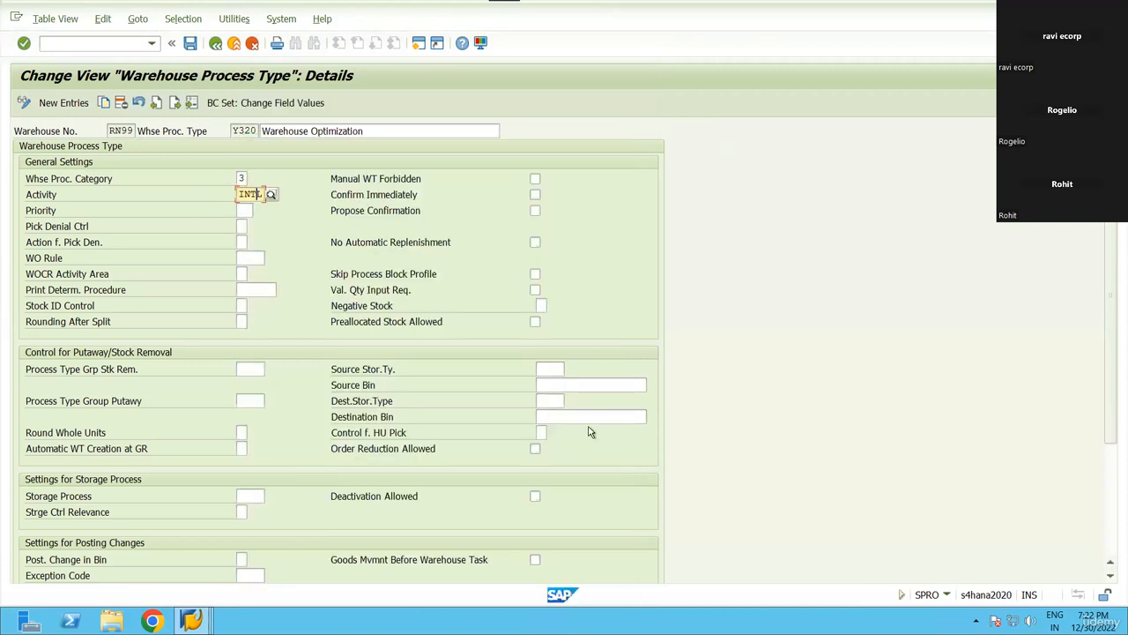
scroll(499, 416, "down", 1)
scroll(500, 417, "down", 3)
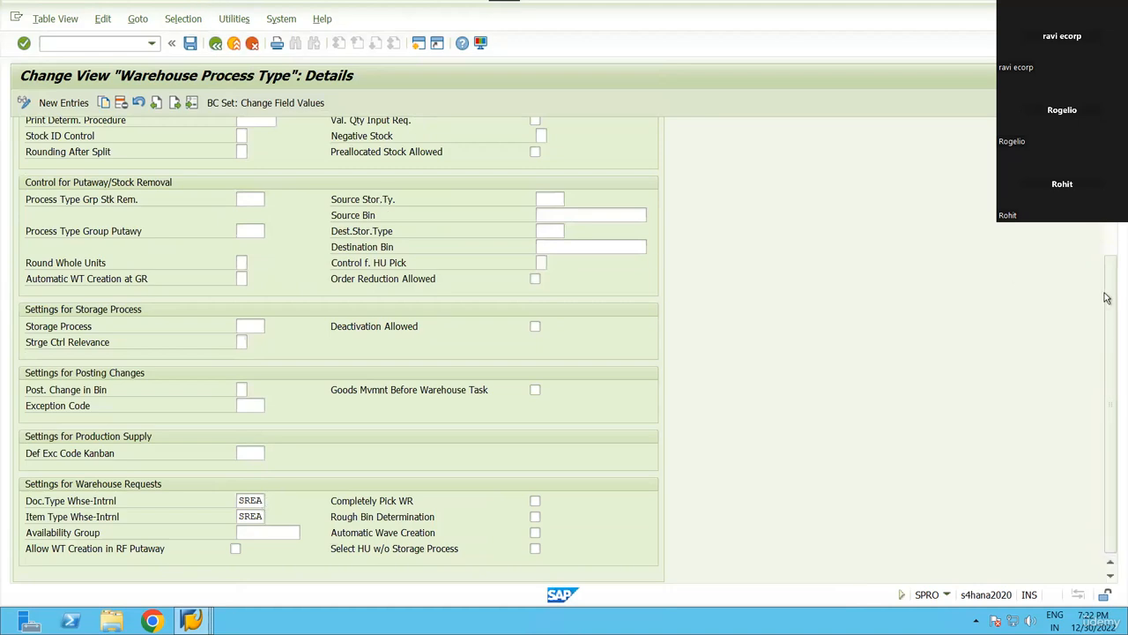
scroll(338, 352, "up", 3)
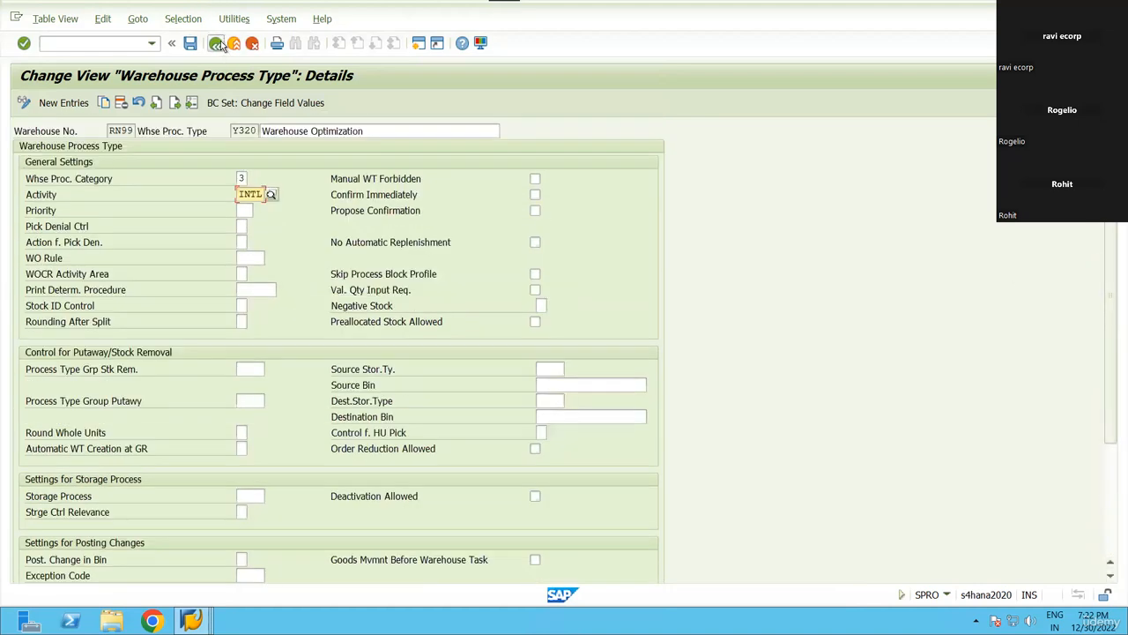
left_click(215, 43)
Review Y320's internal document type SREA and its value list, then go back to the overview.
left_click(42, 102)
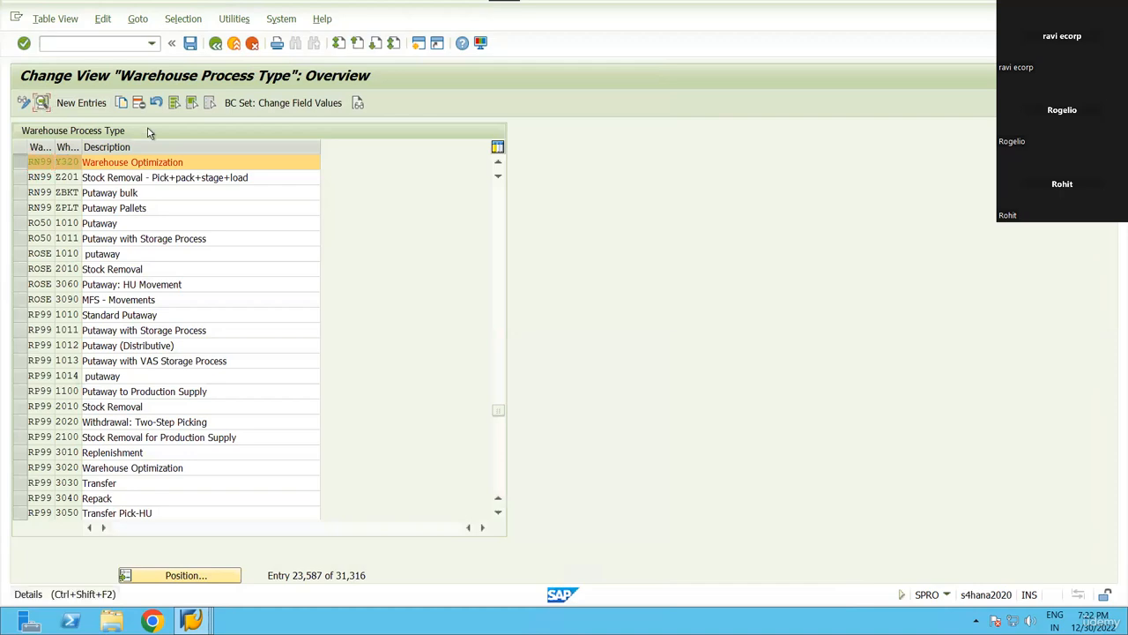
scroll(309, 493, "down", 3)
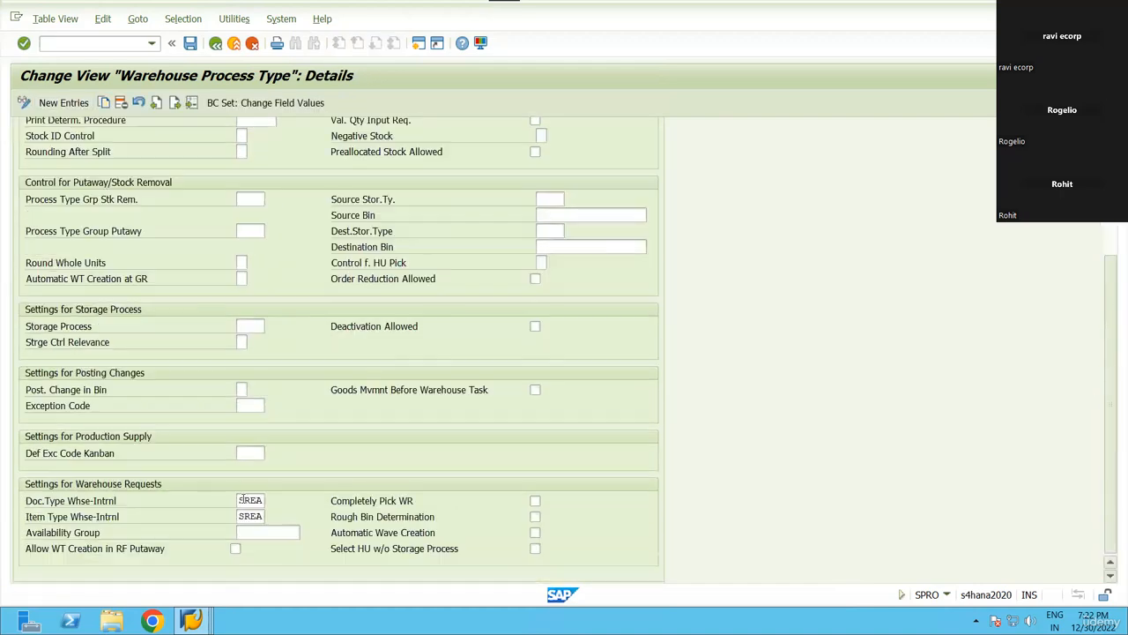
left_click(257, 500)
left_click(271, 501)
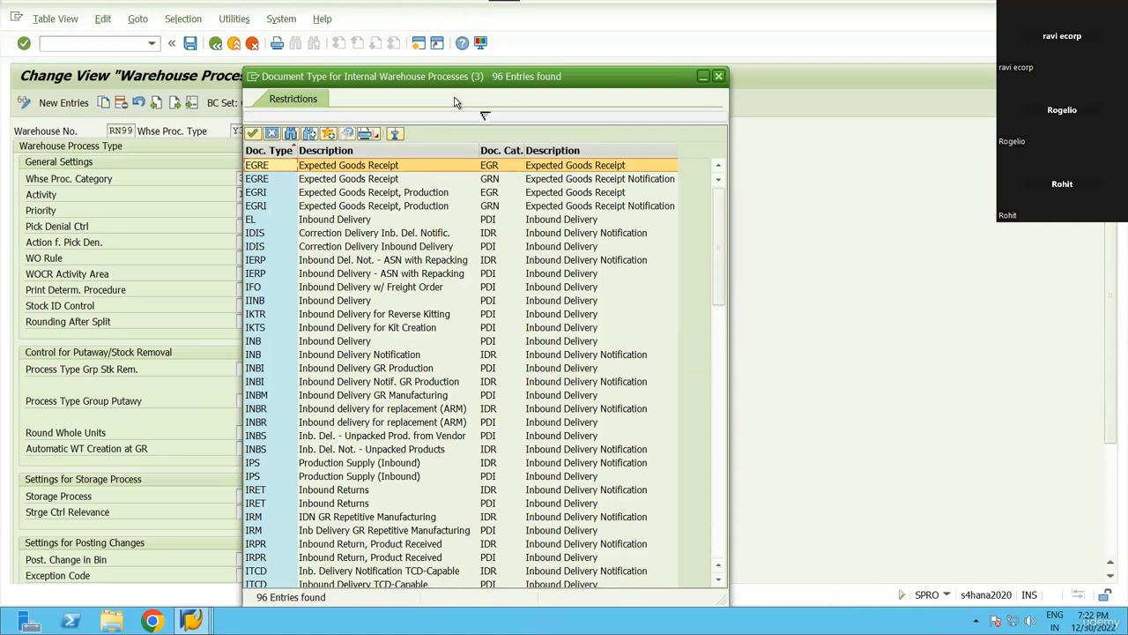
left_click_drag(665, 78, 944, 206)
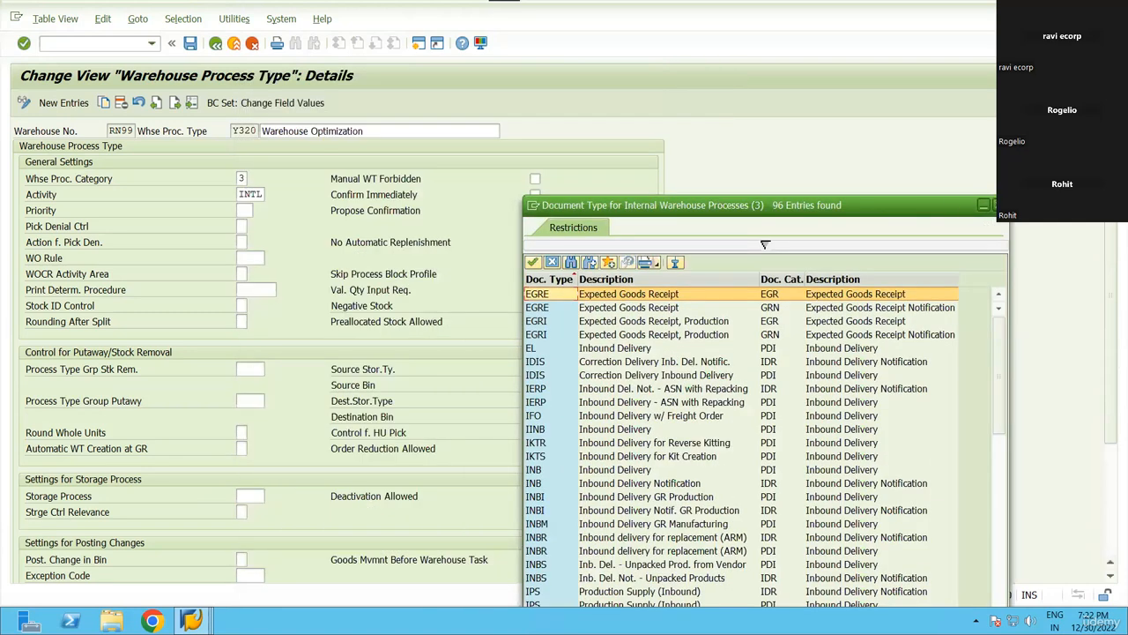
left_click(996, 203)
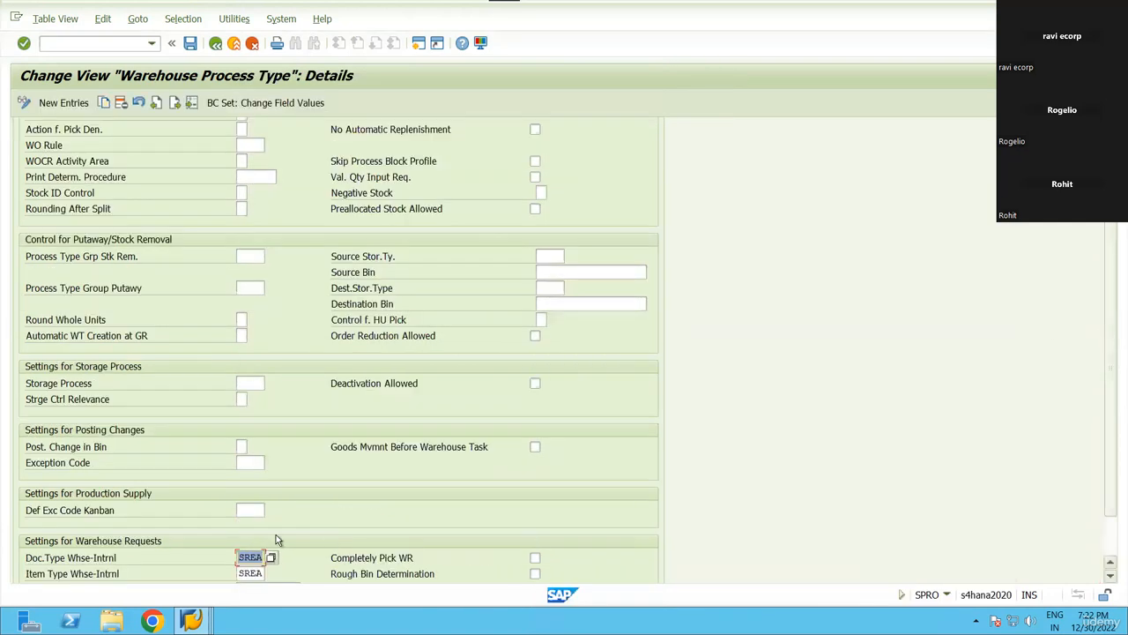
scroll(276, 534, "down", 1)
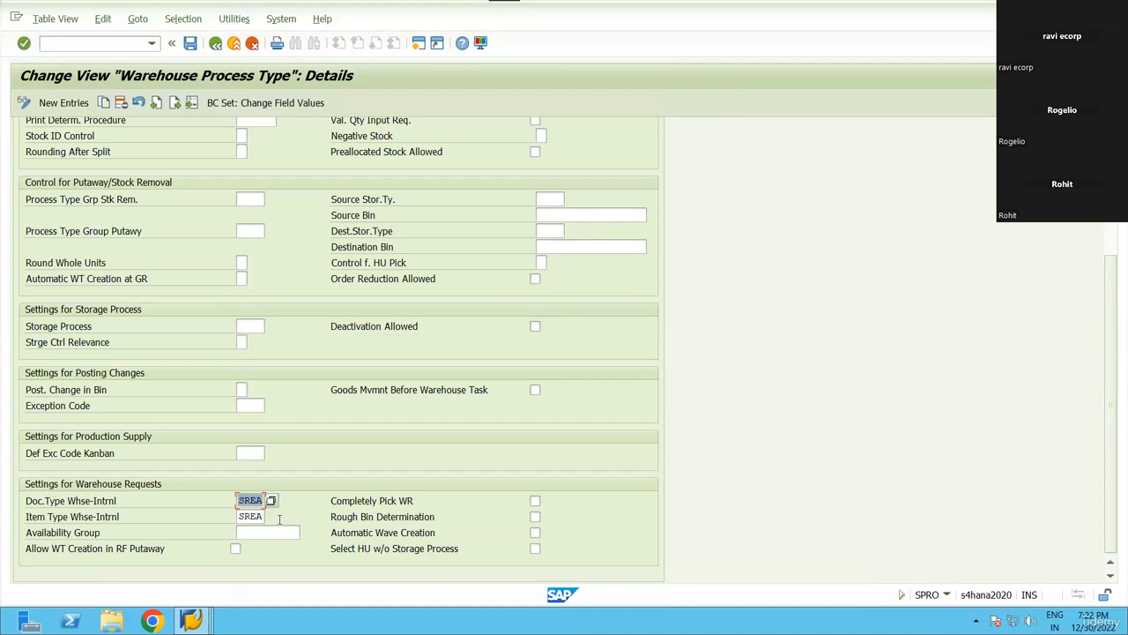
left_click(216, 44)
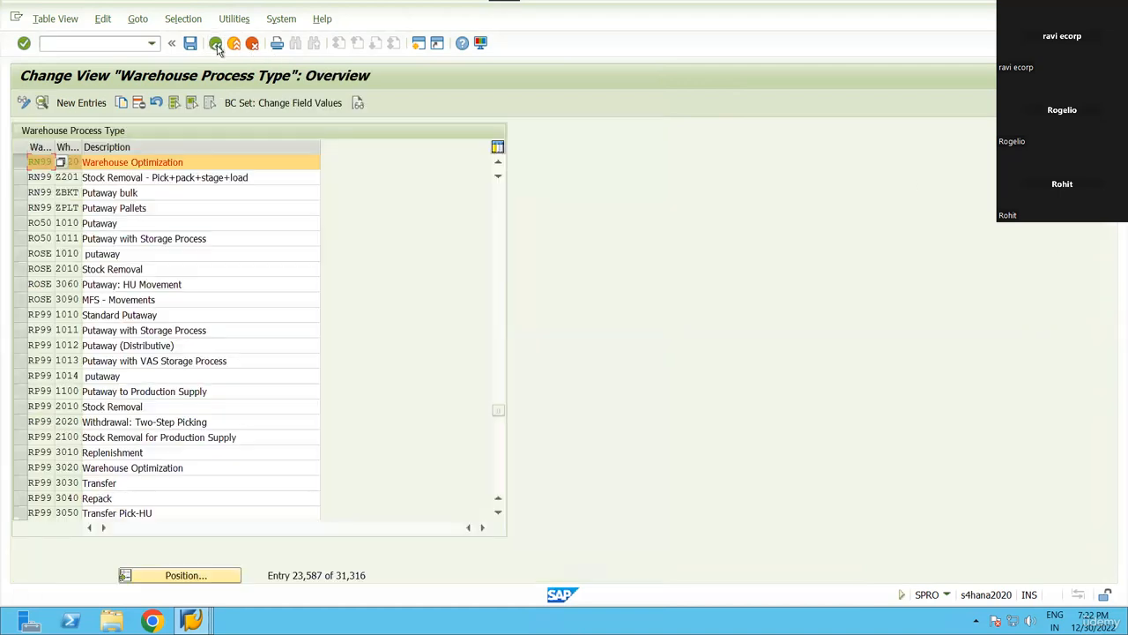
Reopen Y320's details and inspect its SREA internal document and item types.
left_click(42, 104)
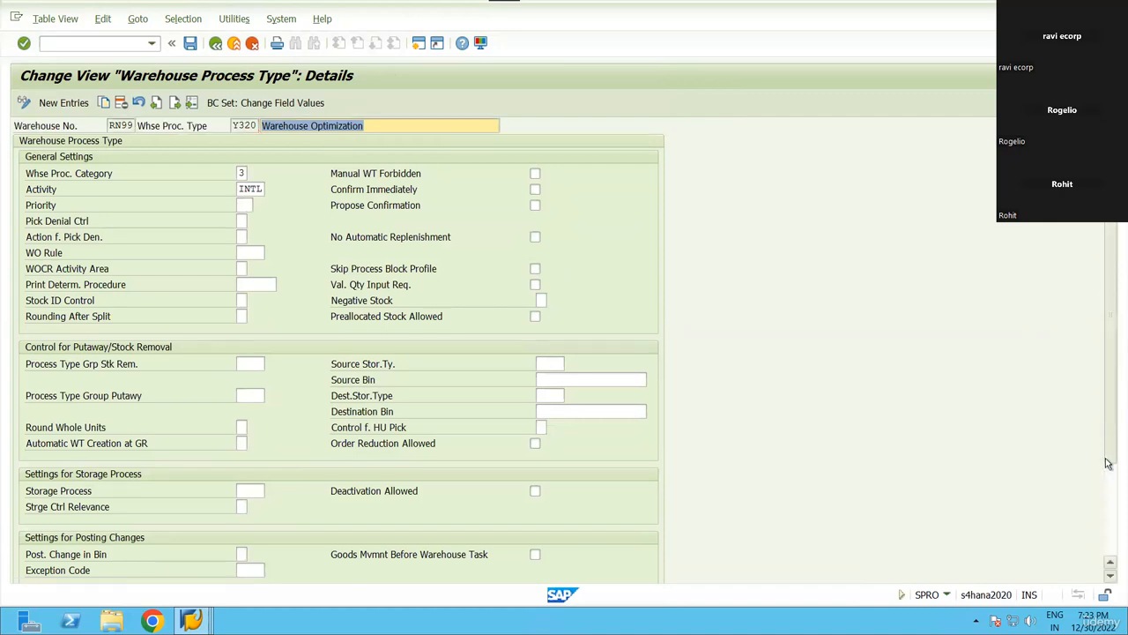
scroll(1108, 462, "down", 4)
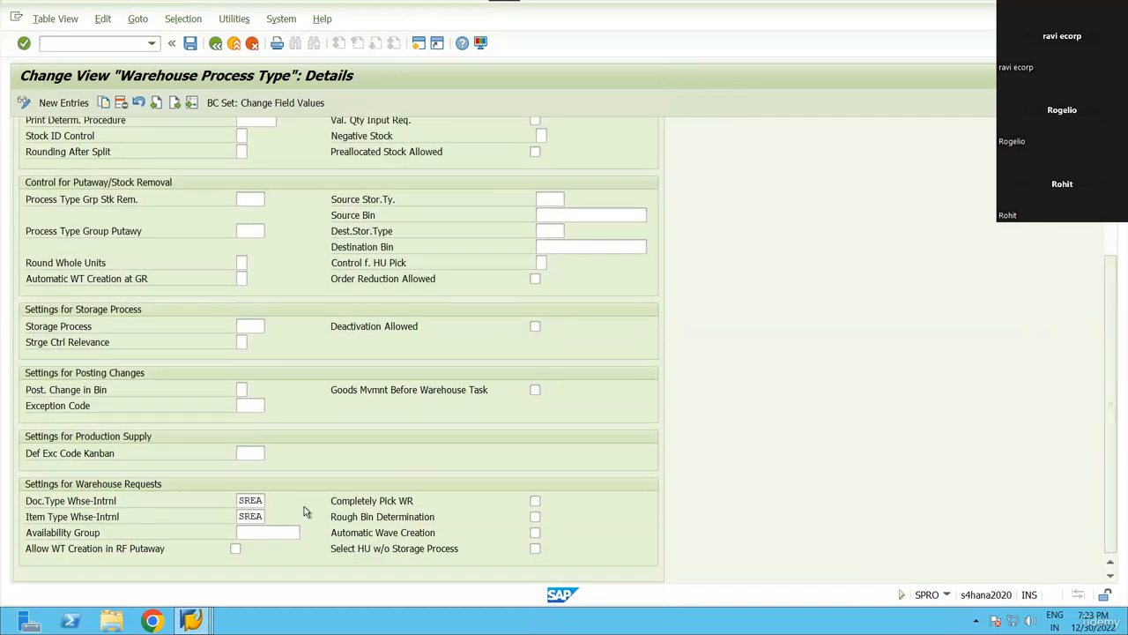
left_click(256, 500)
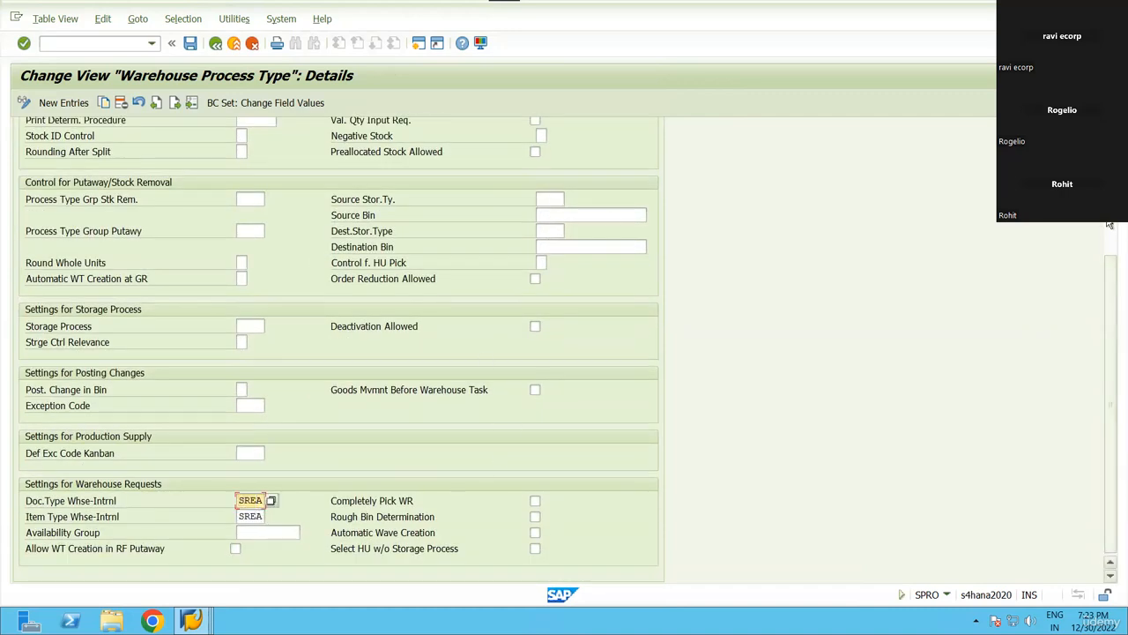
scroll(1108, 396, "up", 4)
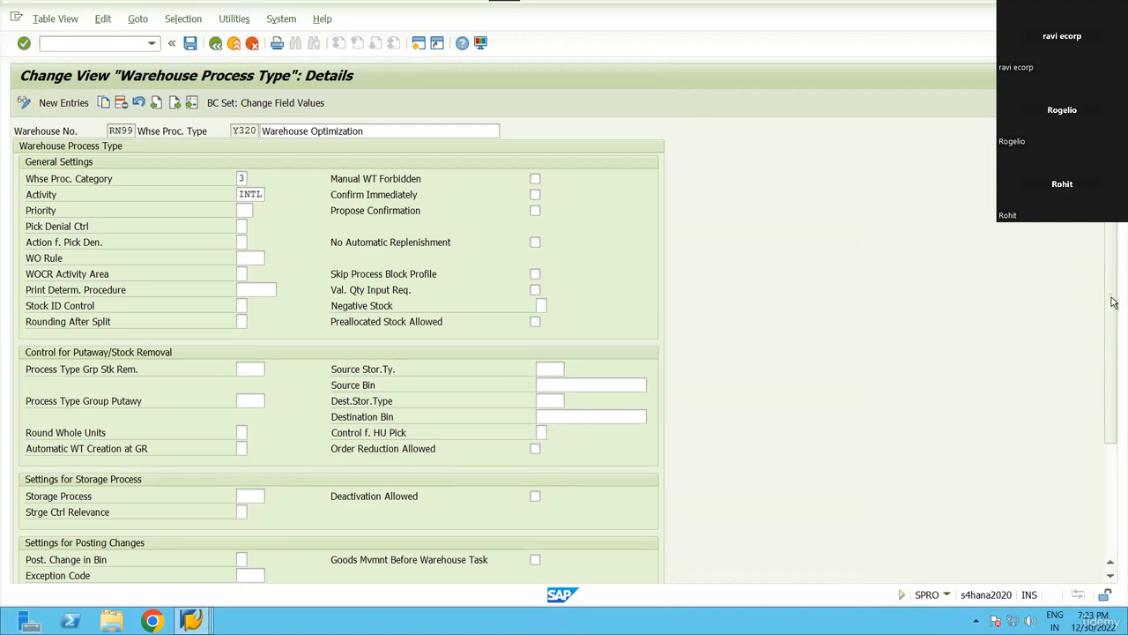
scroll(372, 514, "down", 5)
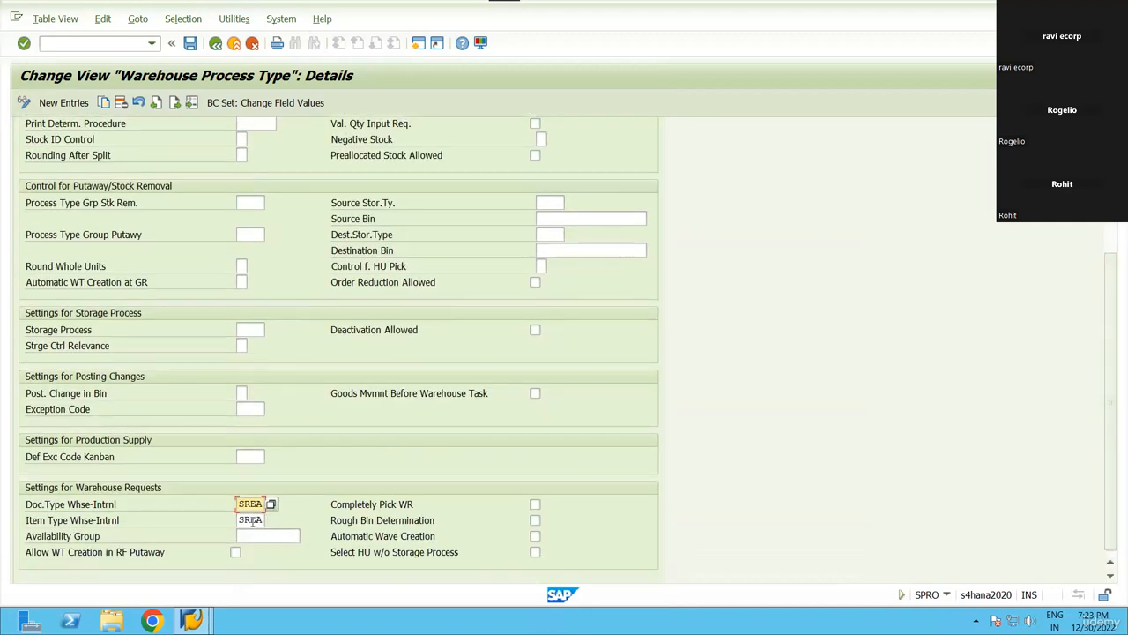
left_click_drag(239, 503, 273, 526)
left_click(271, 526)
left_click_drag(235, 503, 285, 529)
left_click(283, 530)
left_click_drag(1112, 345, 1108, 190)
Check warehouse process category 3 in its value list, then return to the process type list.
left_click(246, 178)
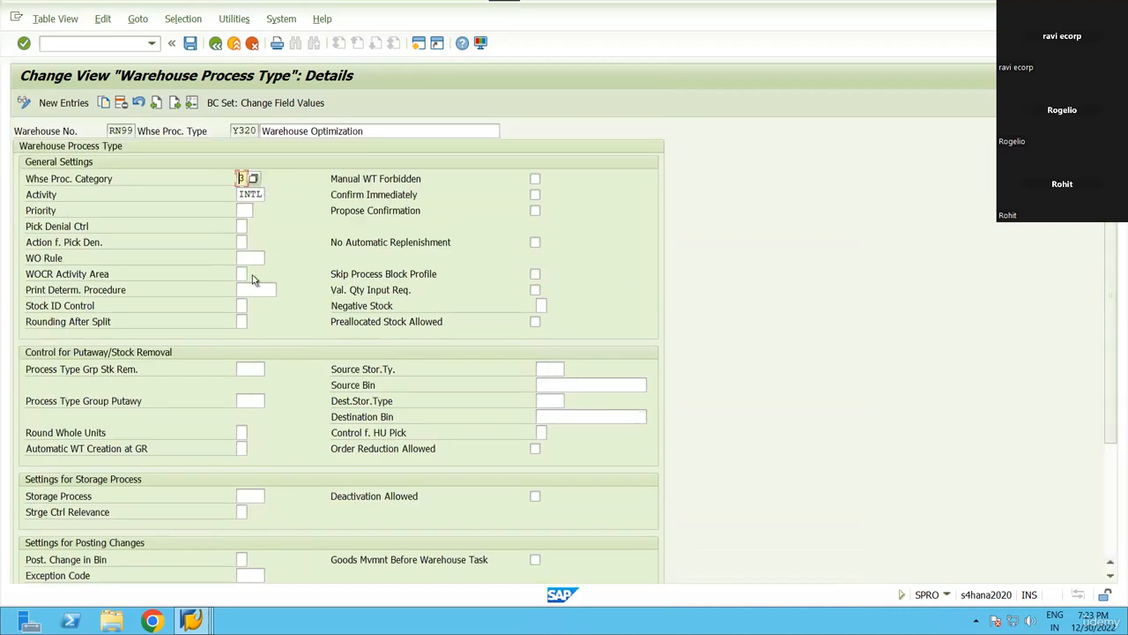
key("F4")
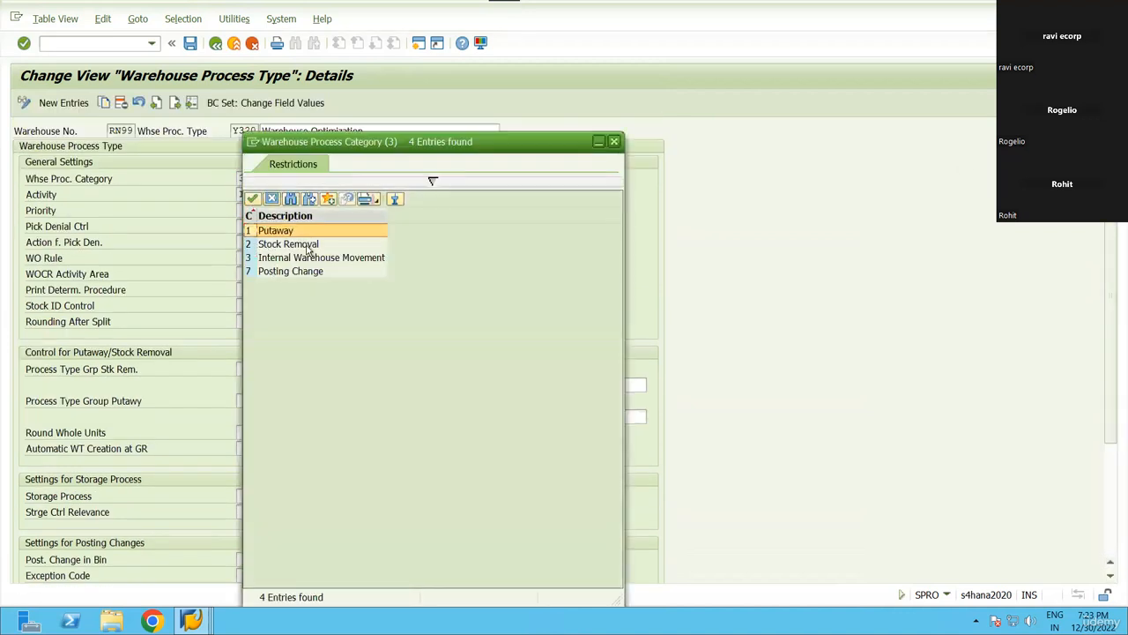
left_click_drag(547, 142, 699, 209)
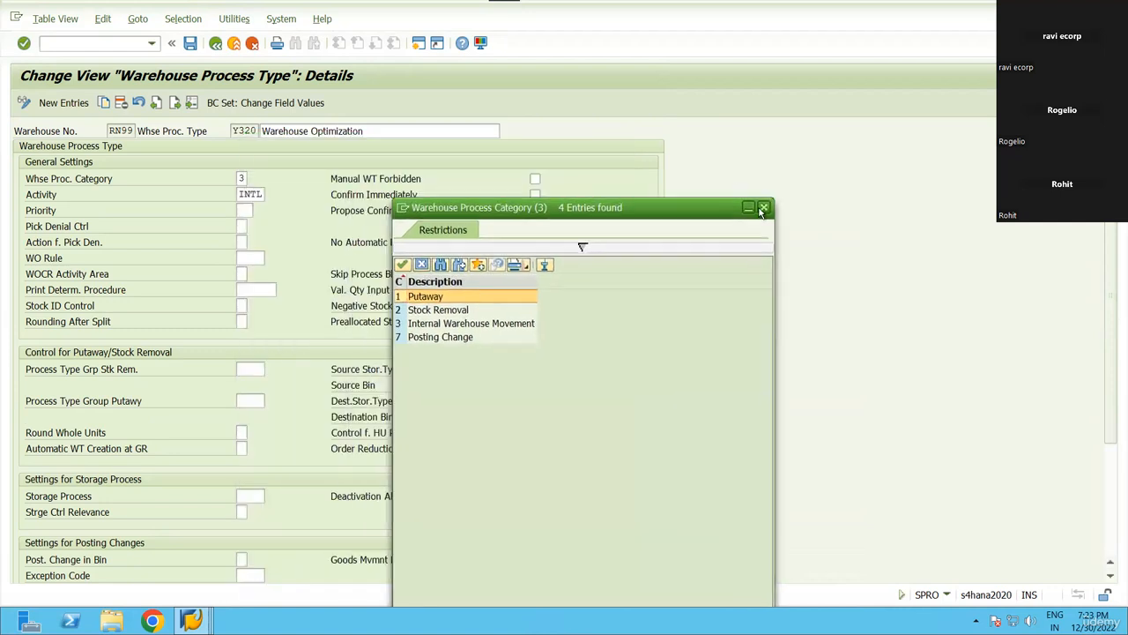
left_click(771, 205)
scroll(440, 370, "down", 4)
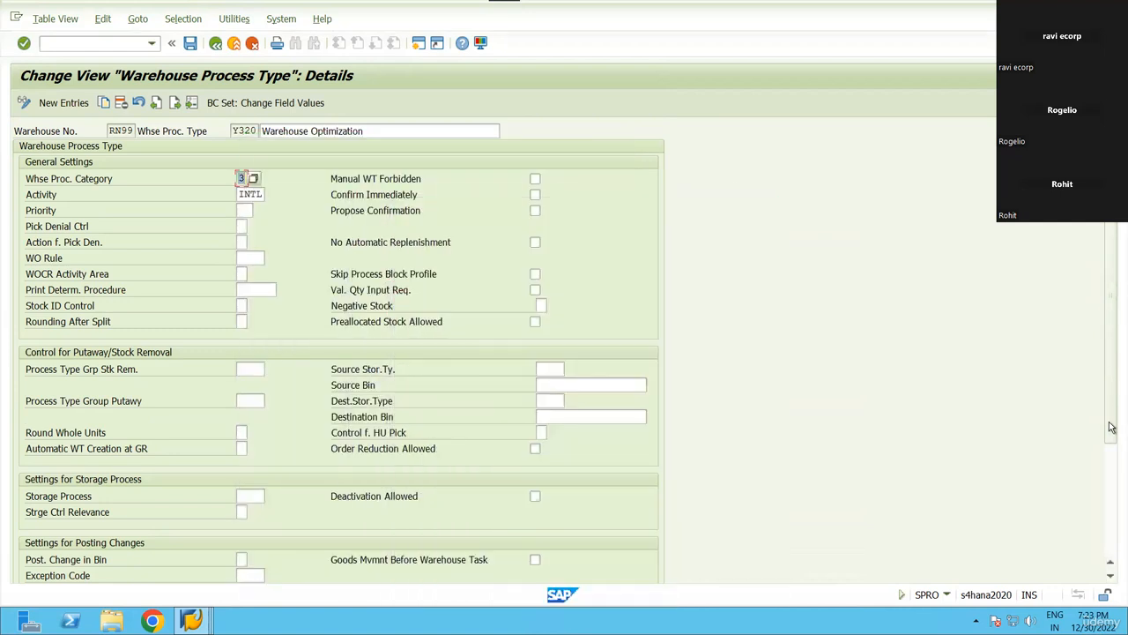
left_click(251, 500)
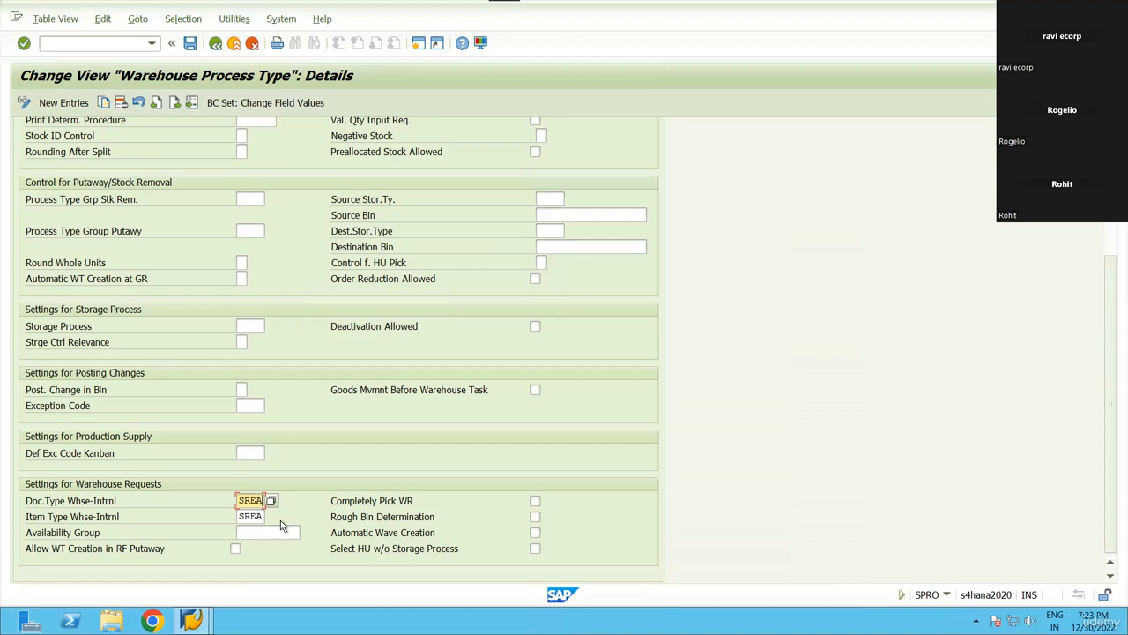
left_click(191, 620)
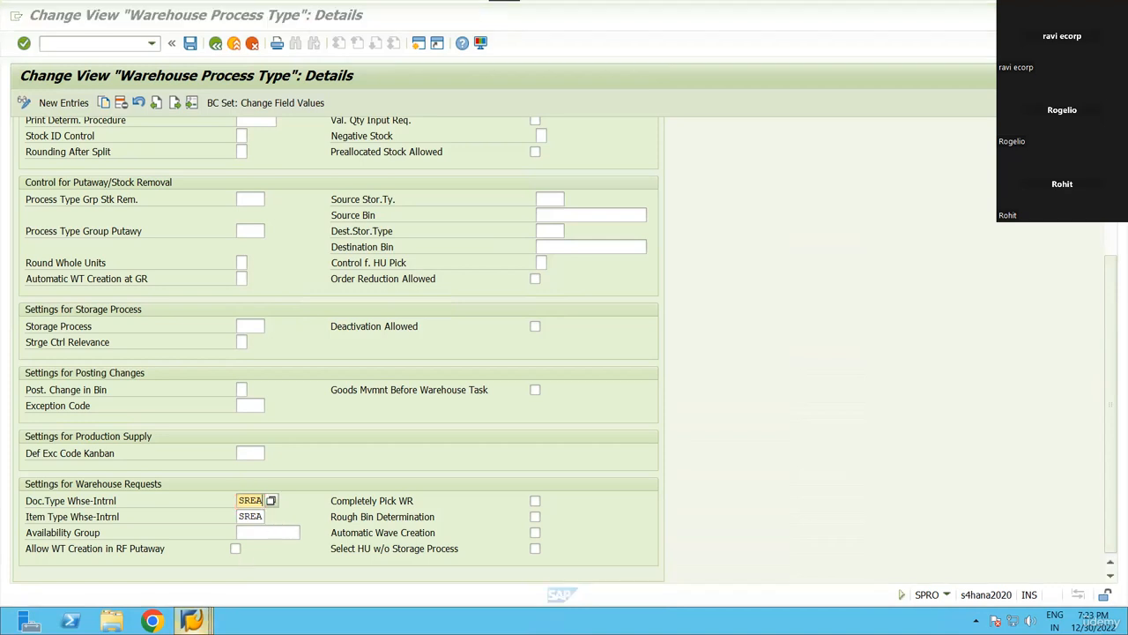
left_click(952, 330)
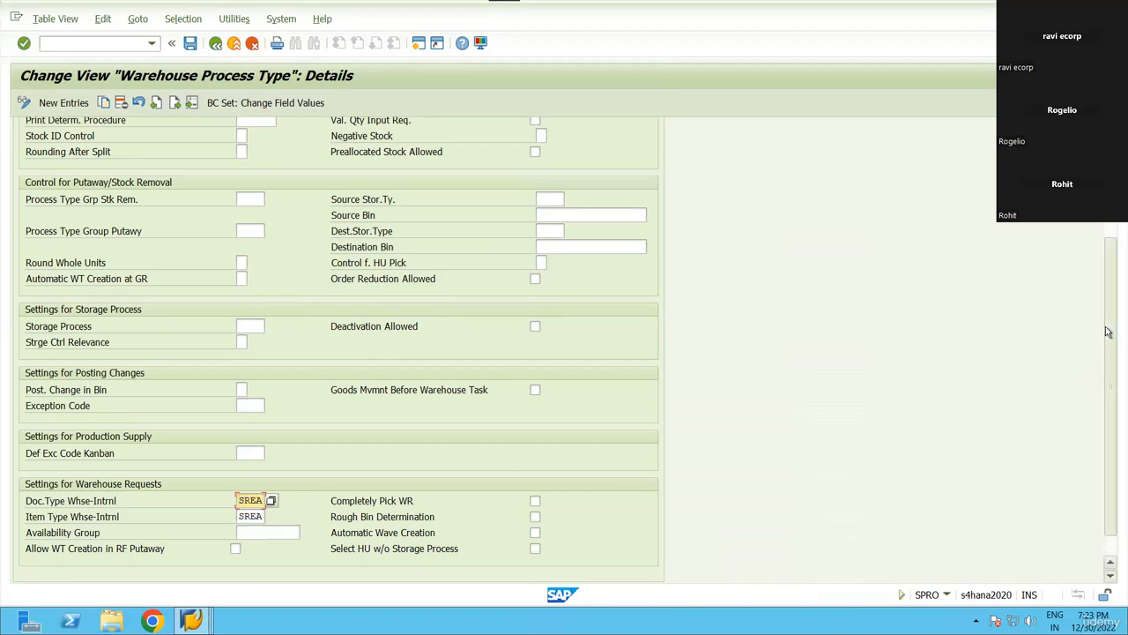
scroll(1108, 331, "up", 10)
left_click(215, 43)
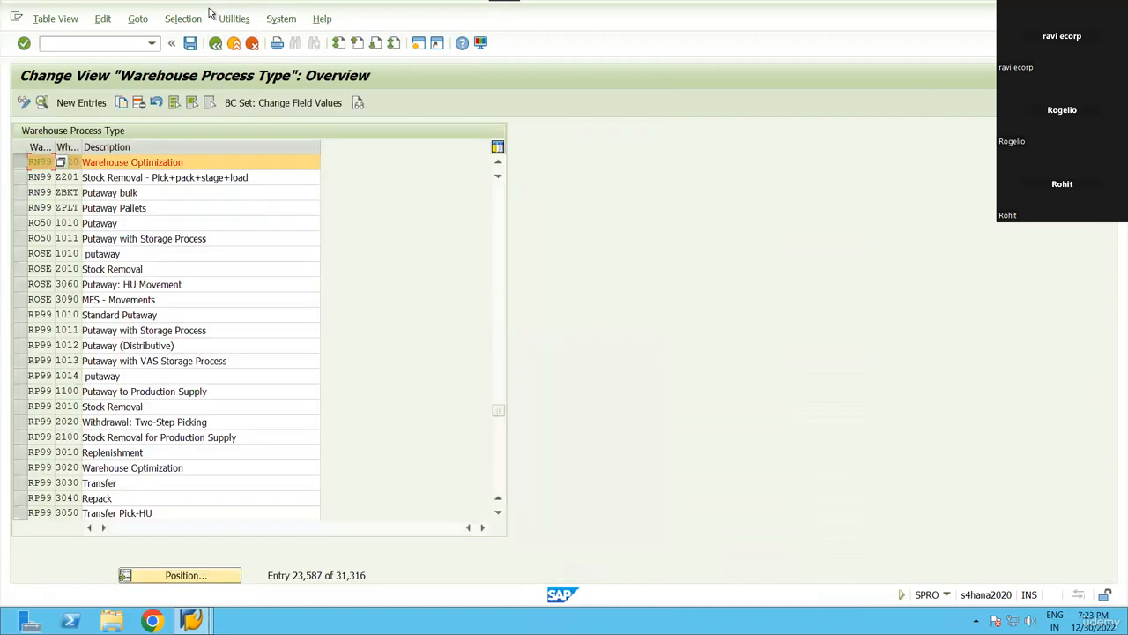
Return to the customizing guide and check the Y320 staging value of the CROSS RN99 row in the PSA assignment window.
left_click(215, 43)
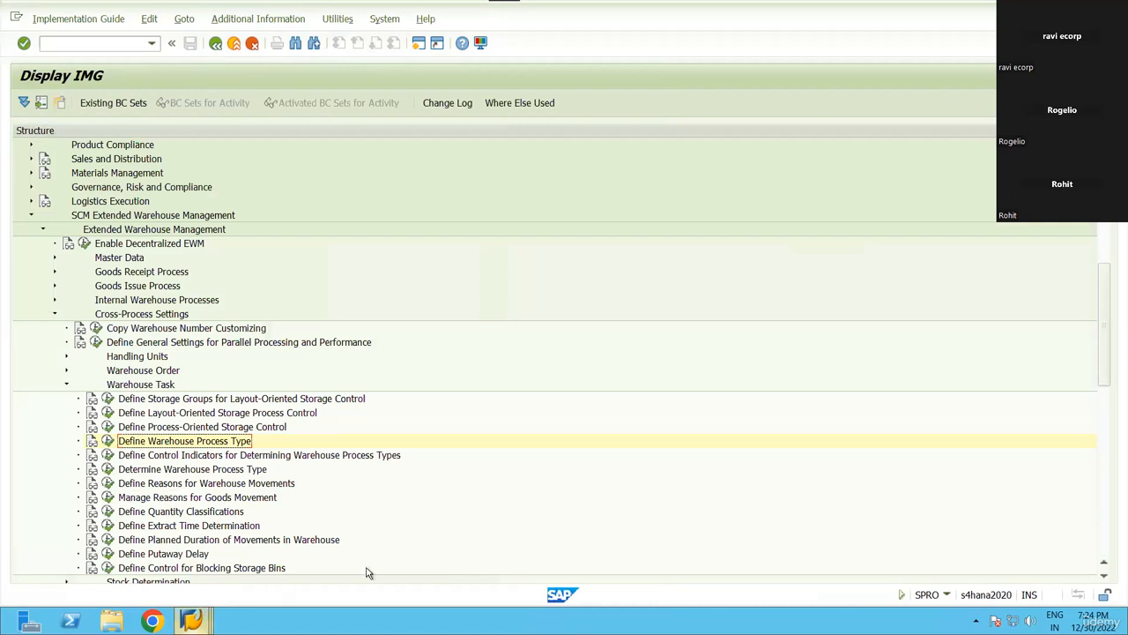
left_click(191, 621)
left_click(288, 576)
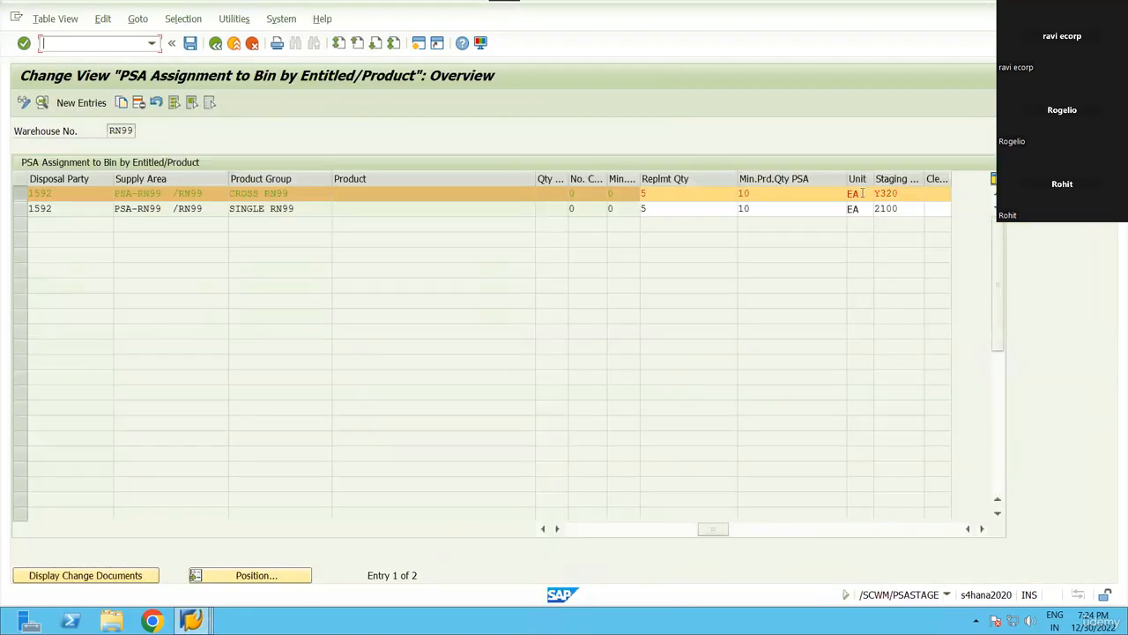
left_click(881, 193)
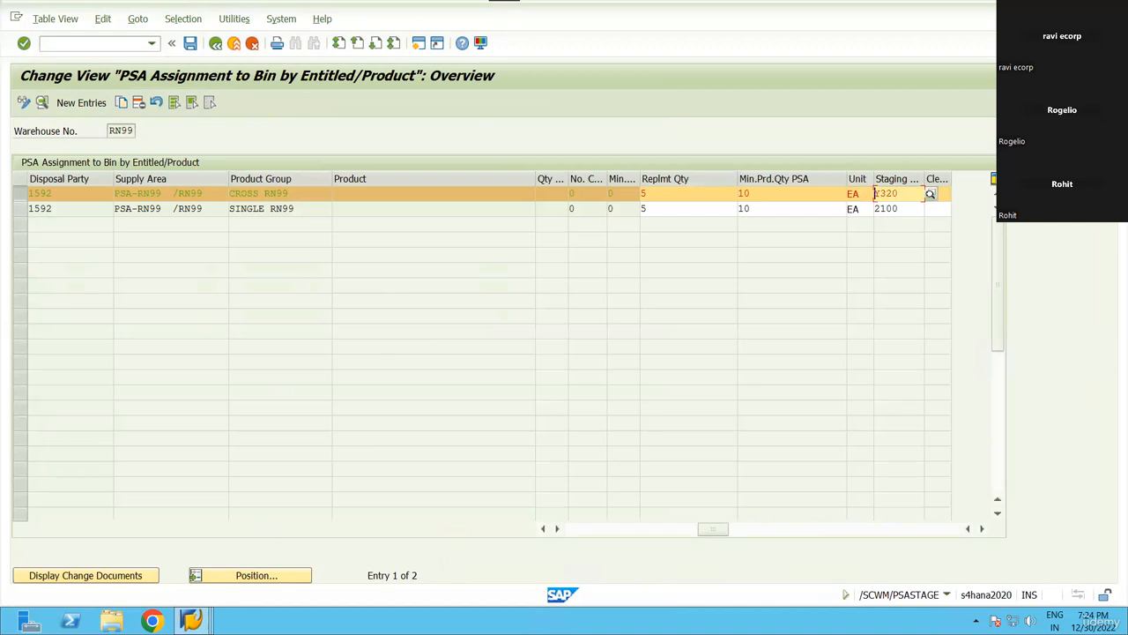
mouse_move(191, 620)
left_click(567, 542)
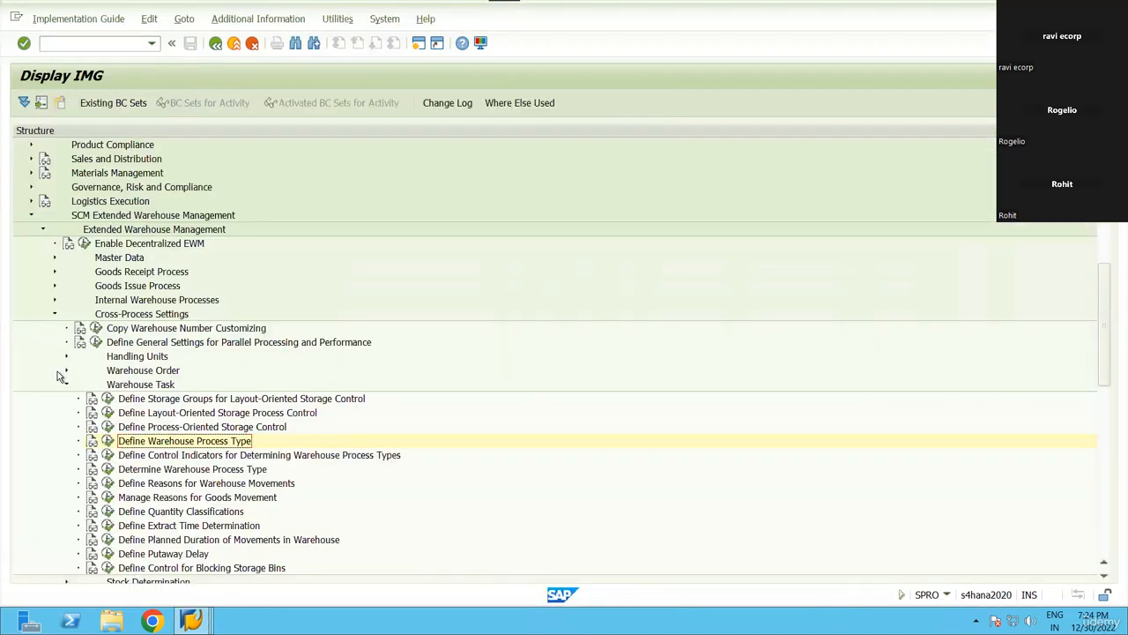
Under Goods Issue Process > Strategies, run Determine Storage Type Search Sequence for Stock Removal.
left_click(66, 385)
left_click(55, 314)
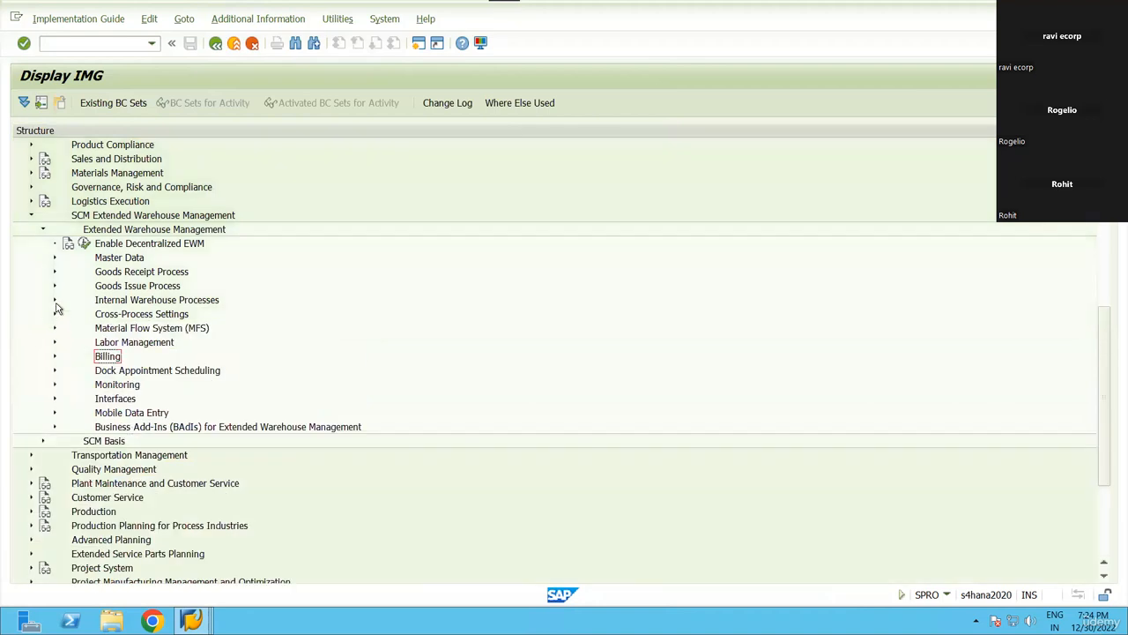
left_click(55, 285)
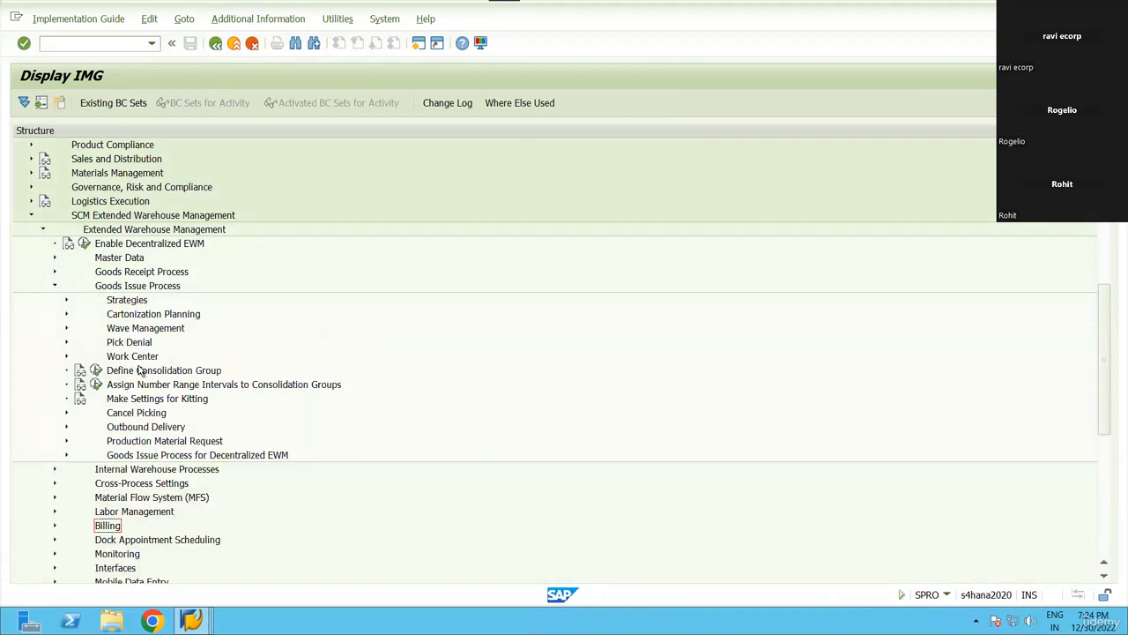
left_click(138, 302)
double_click(138, 304)
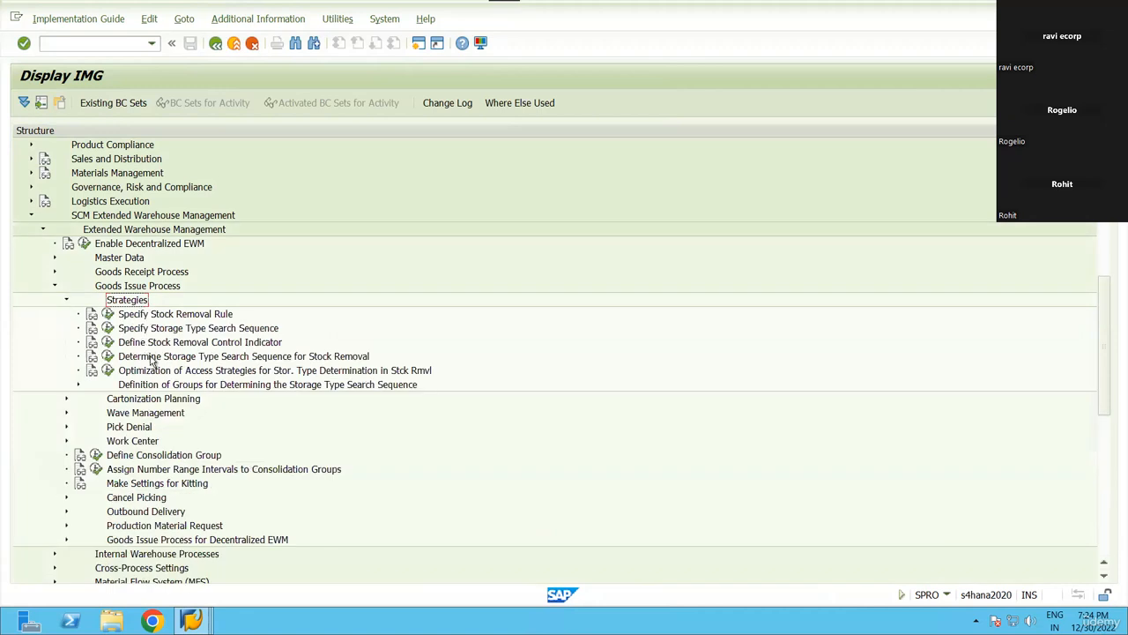
left_click(151, 358)
left_click(108, 358)
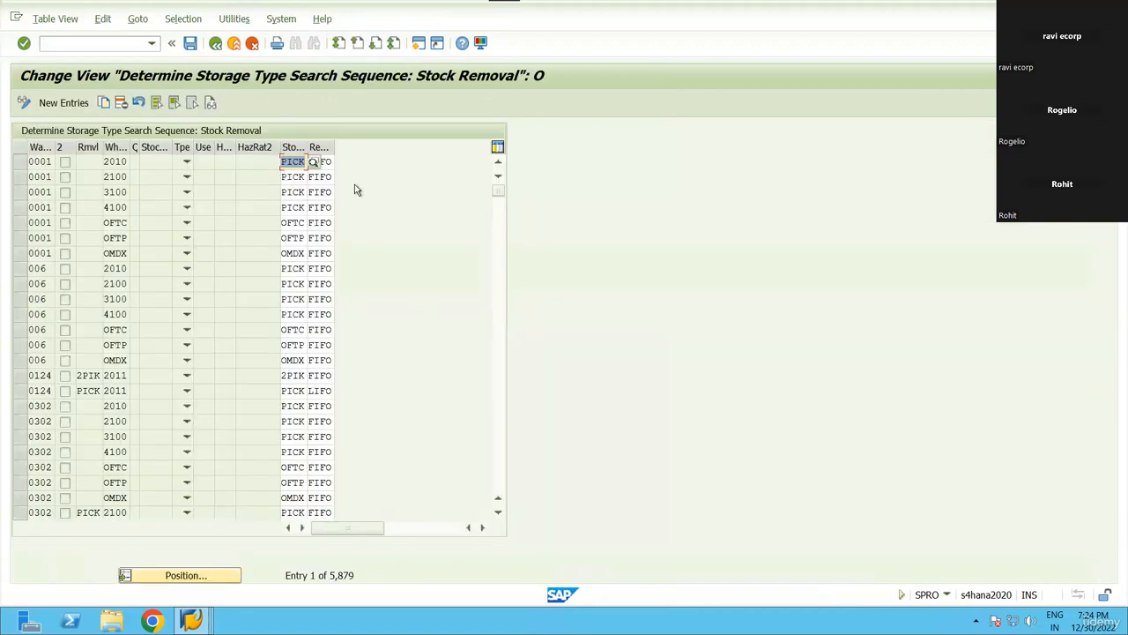
Position the stock removal table on warehouse RN99, process type Y320.
left_click(176, 575)
type("rn99")
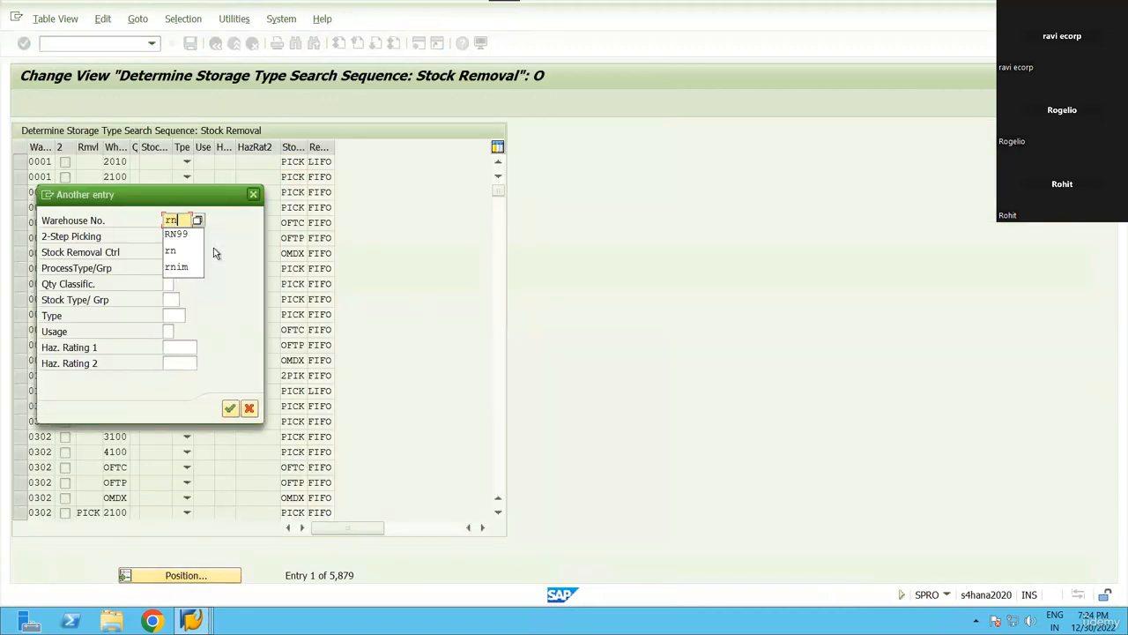
key("Tab")
key("Tab")
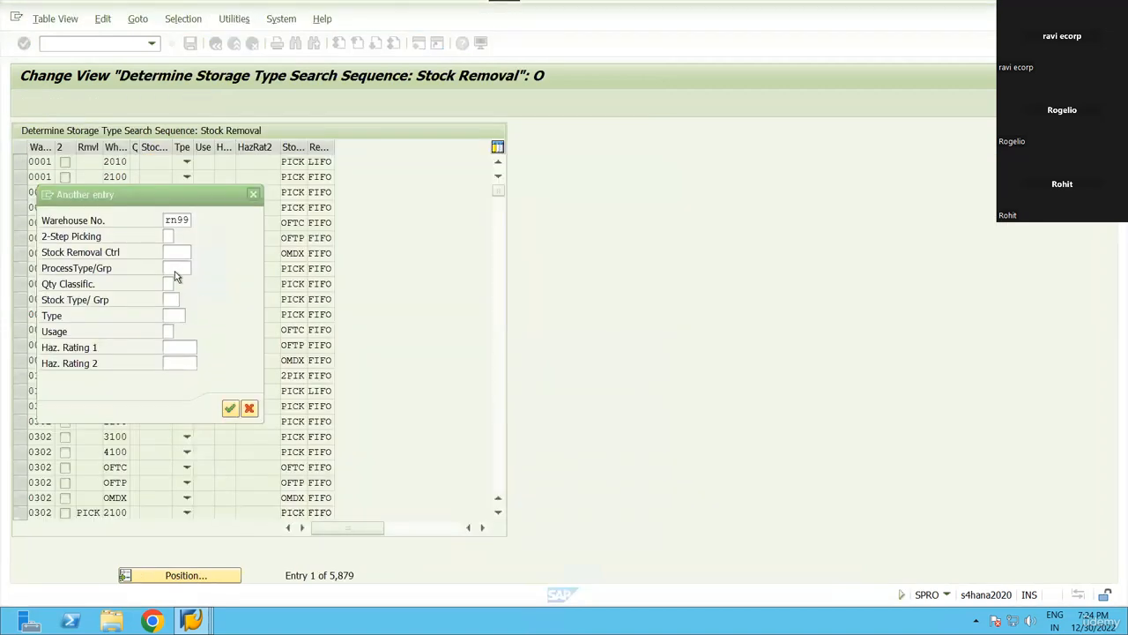
left_click(175, 270)
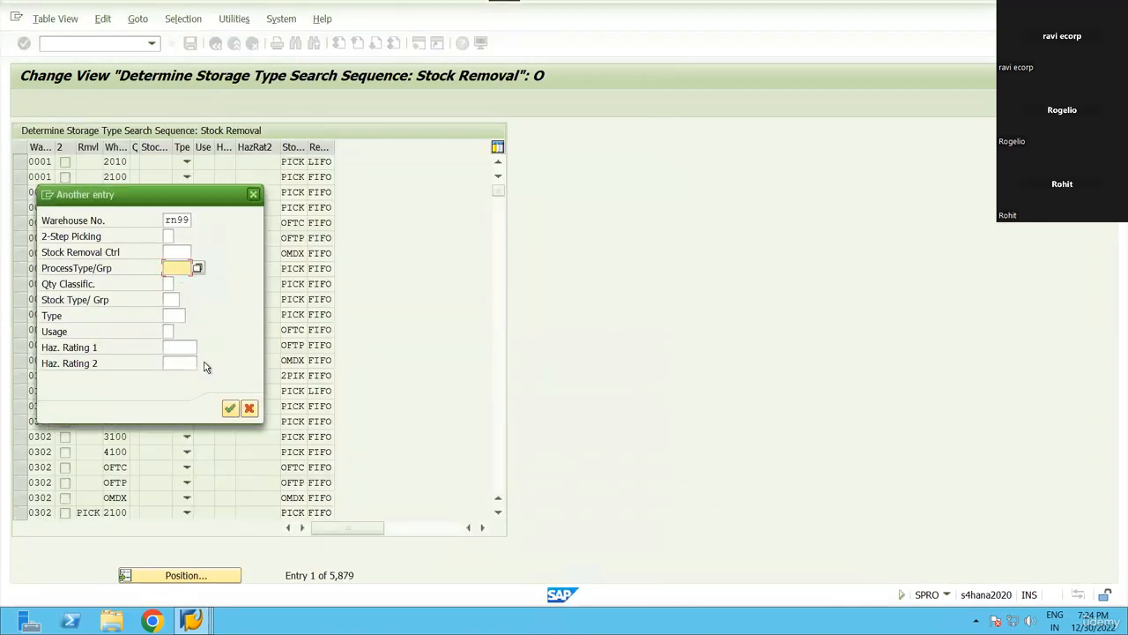
type("Y320")
key("Return")
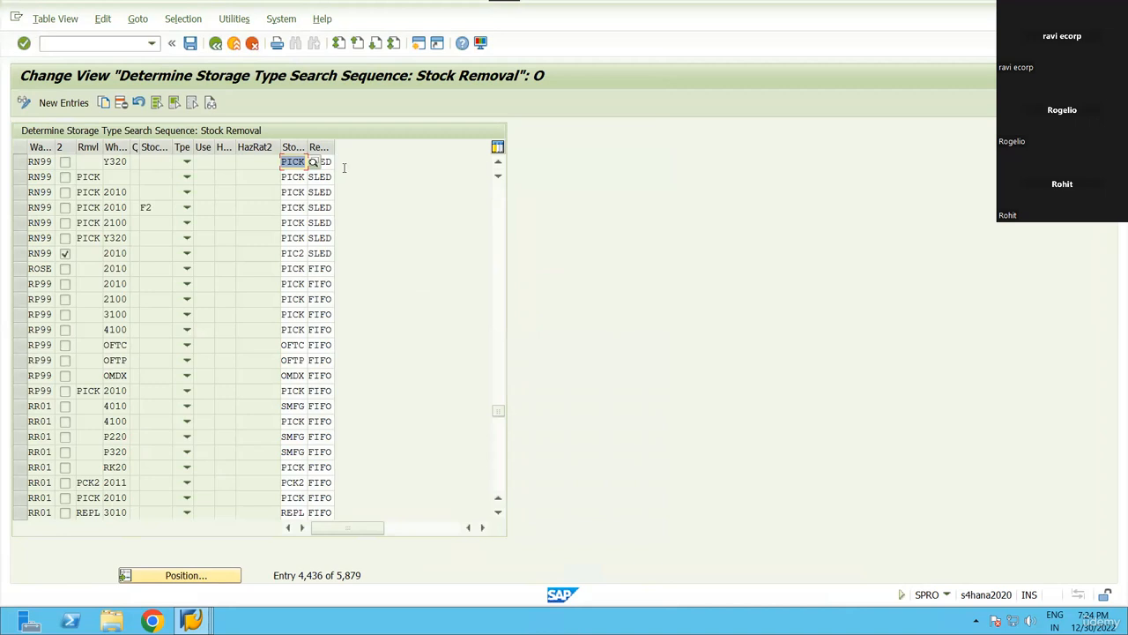
Widen the search sequence and RemR columns to read Y320's PICK sequence and removal rule.
double_click(308, 147)
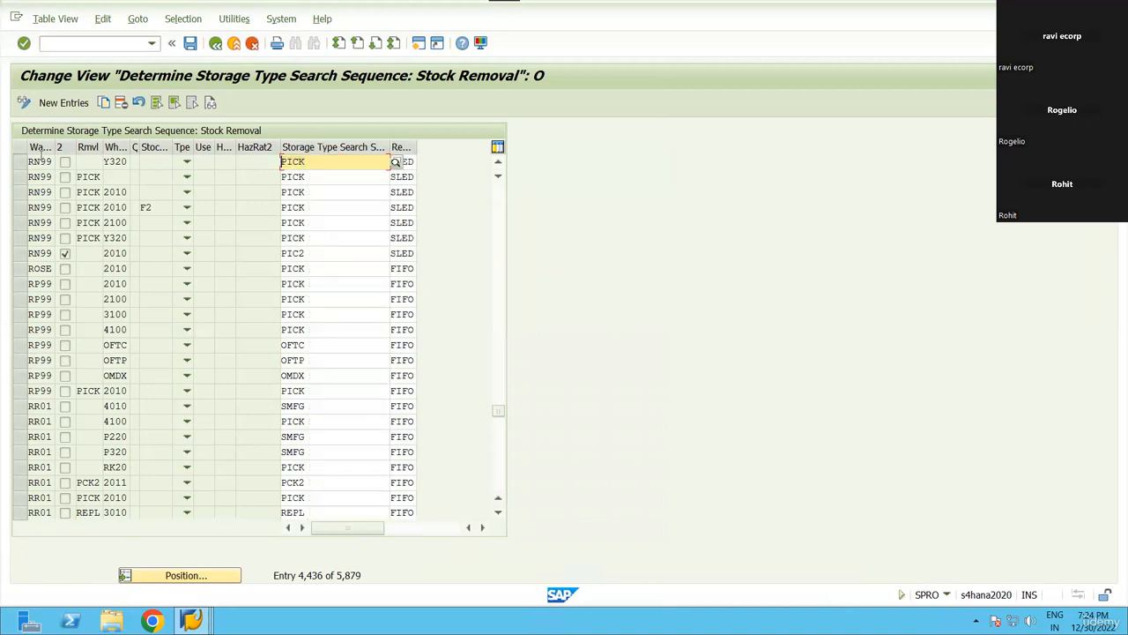
left_click(41, 161)
left_click(117, 162)
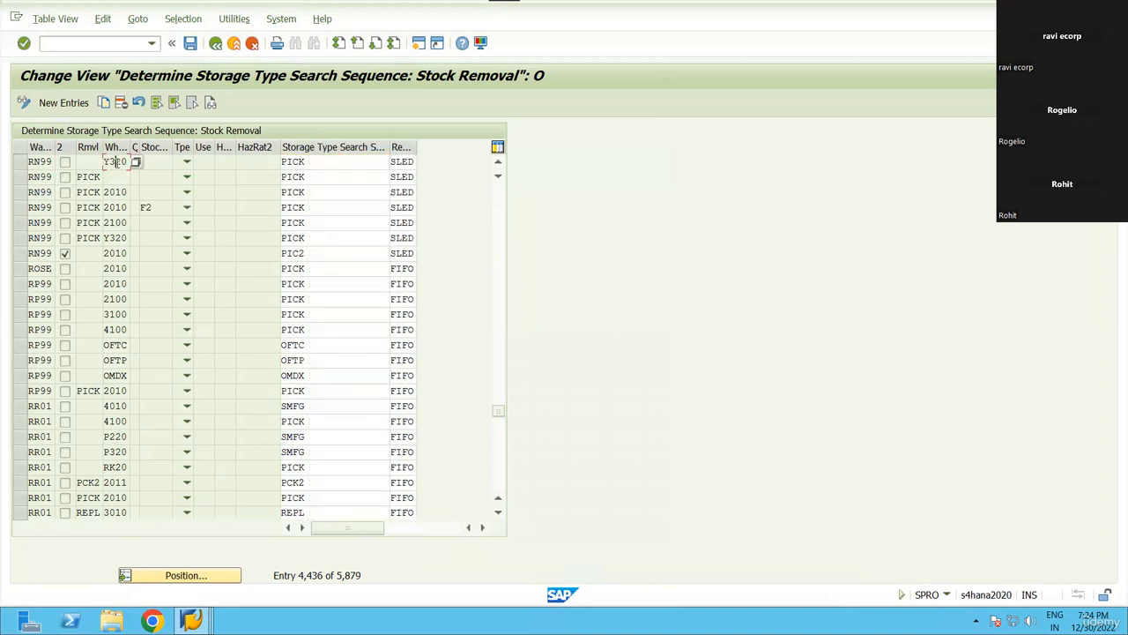
left_click(327, 162)
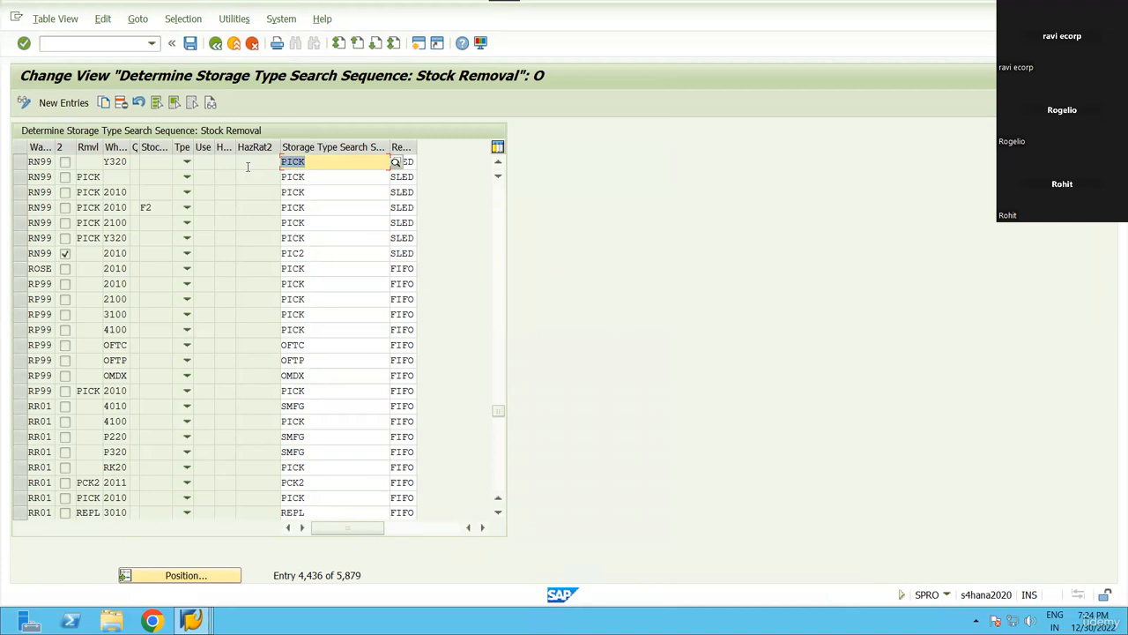
left_click(312, 167)
left_click_drag(417, 148, 469, 157)
left_click(379, 167)
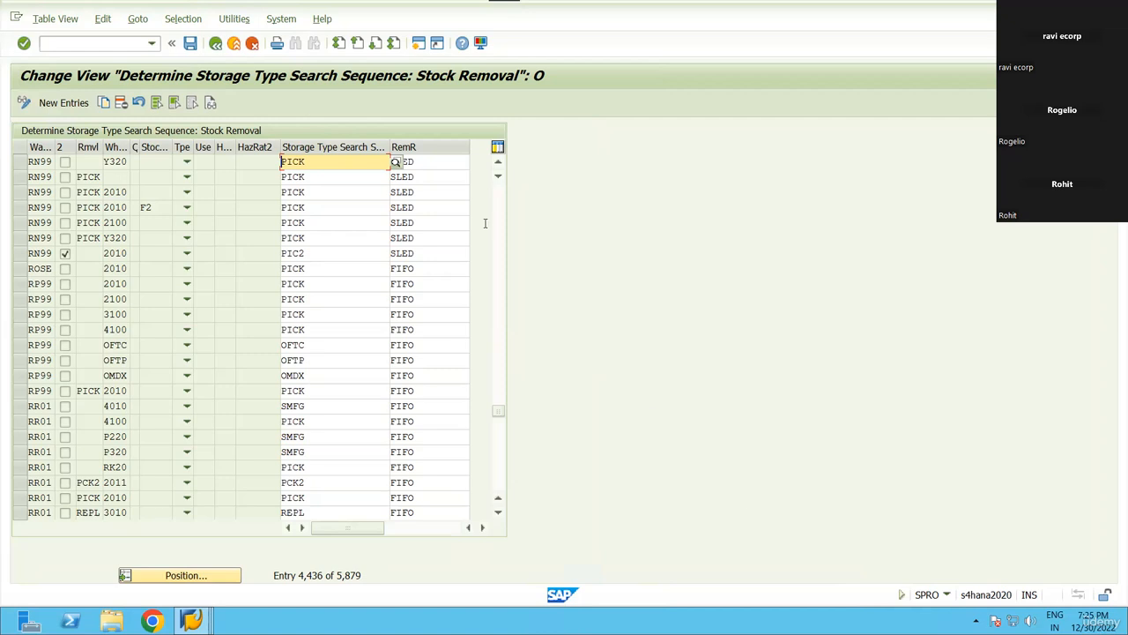
Leave the stock removal search sequence table and return to the Display IMG tree.
left_click(216, 43)
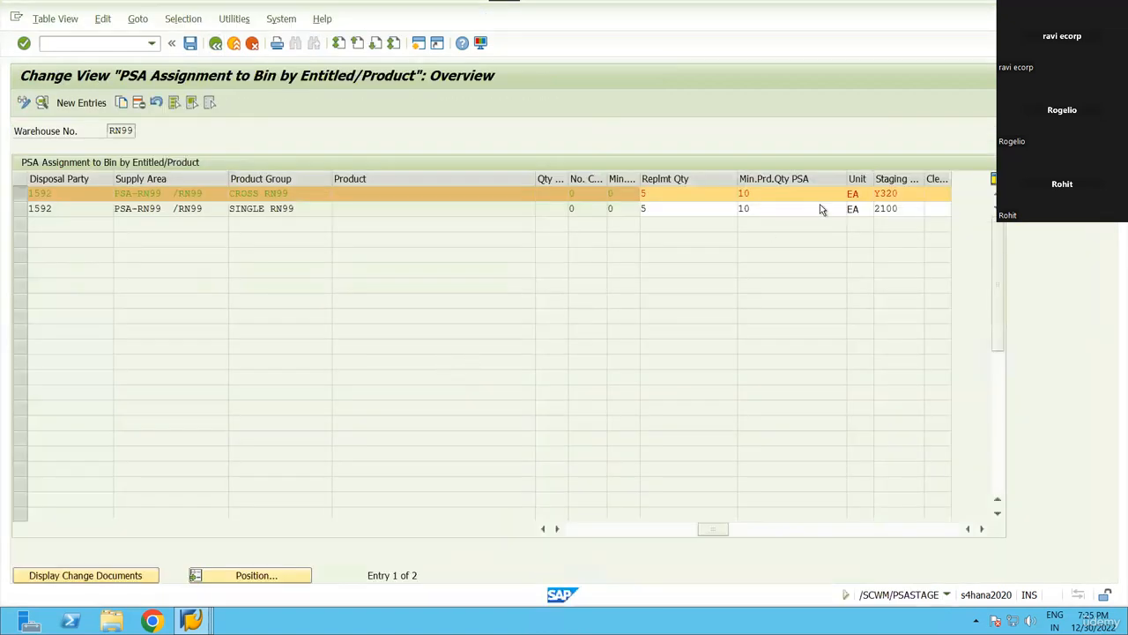
Switch to the Easy Access session, start SPRO and open the Reference IMG.
left_click(875, 194)
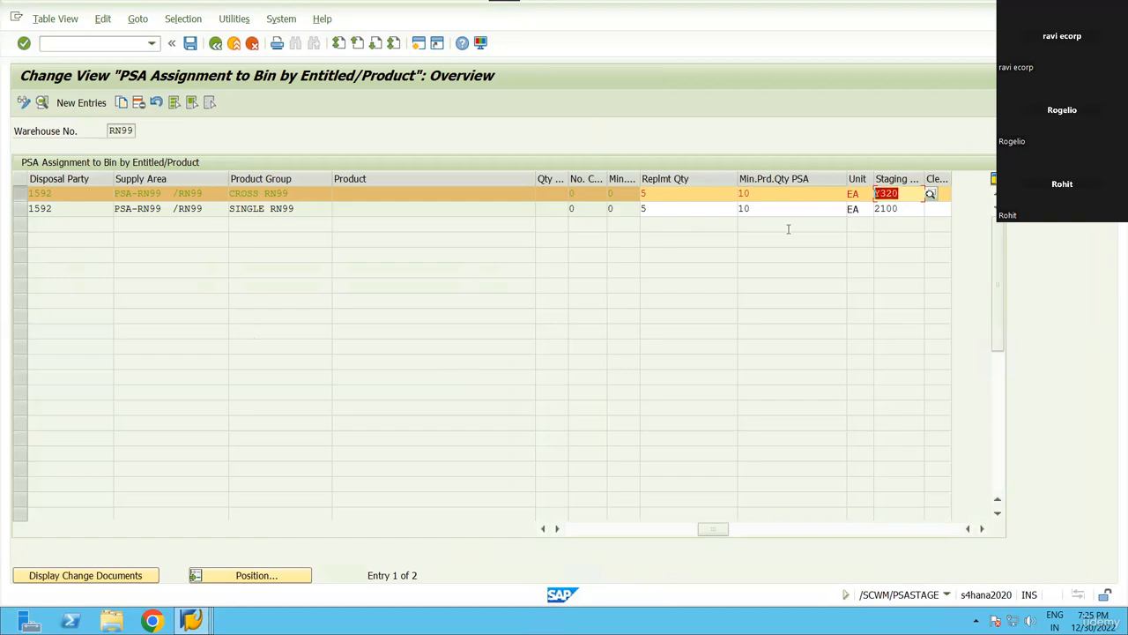
left_click(190, 621)
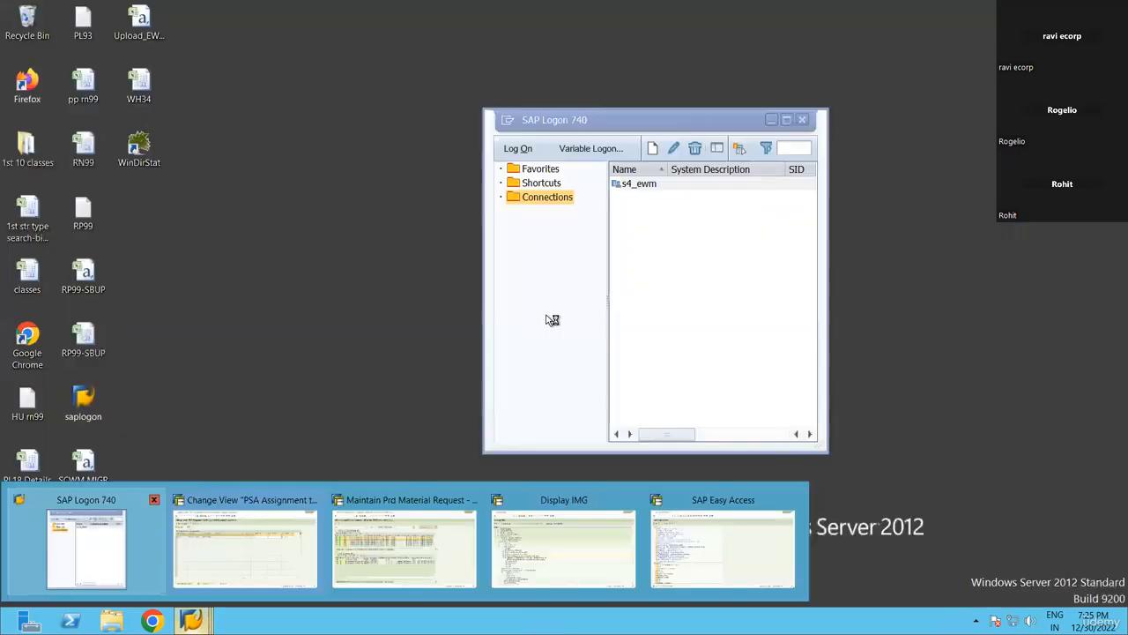
left_click(710, 553)
key("Return")
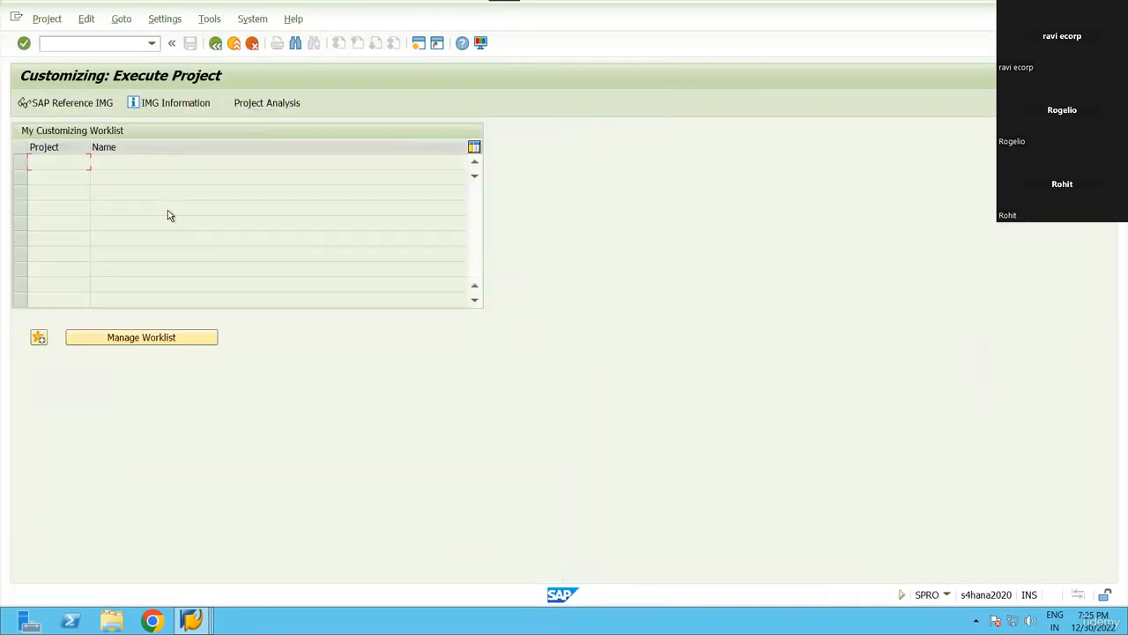
key("F5")
Expand EWM > Cross-Process Settings > Warehouse Task down to Determine Warehouse Process Type.
scroll(220, 357, "down", 3)
scroll(220, 357, "down", 2)
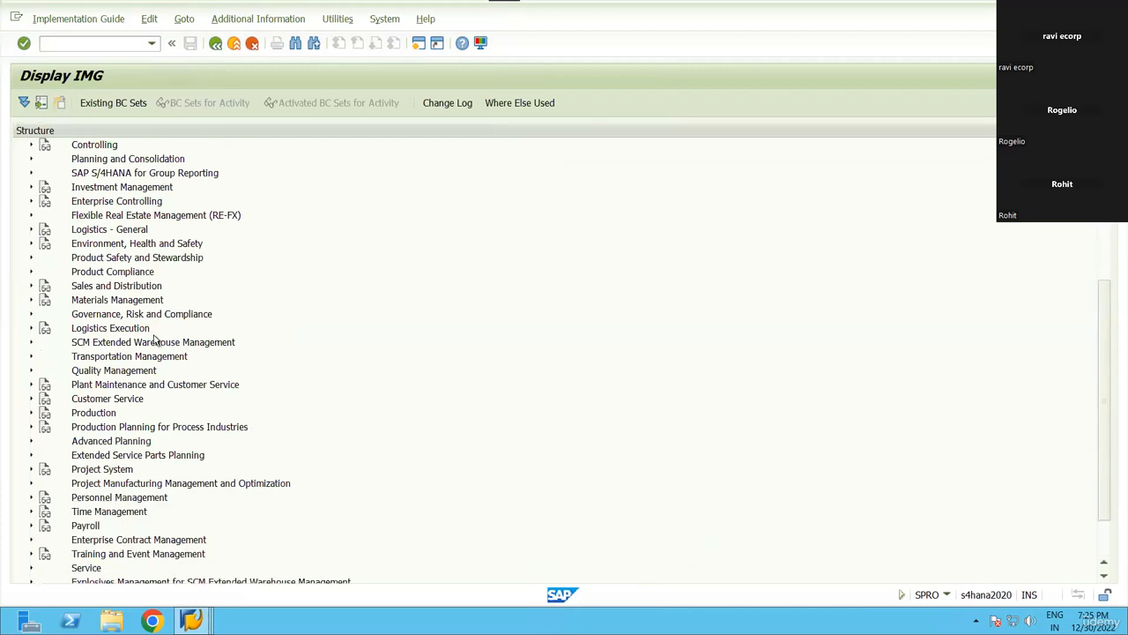
double_click(156, 344)
key("Down")
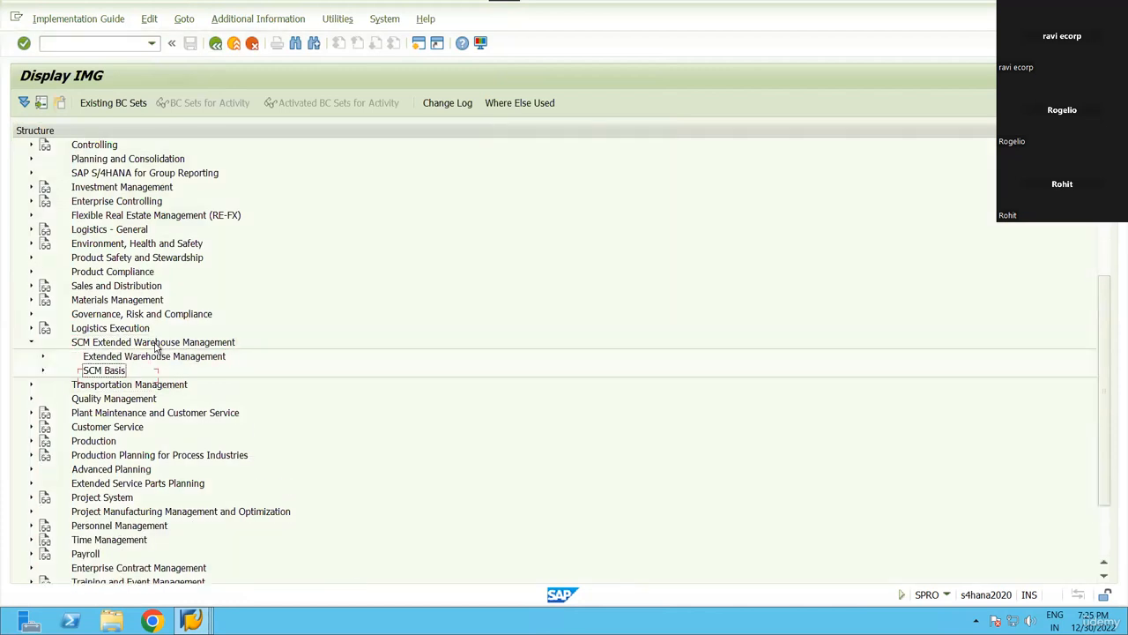
key("Up")
key("Right")
key("Down")
key("Down")
key("Down")
key("Down")
key("Down")
key("Down")
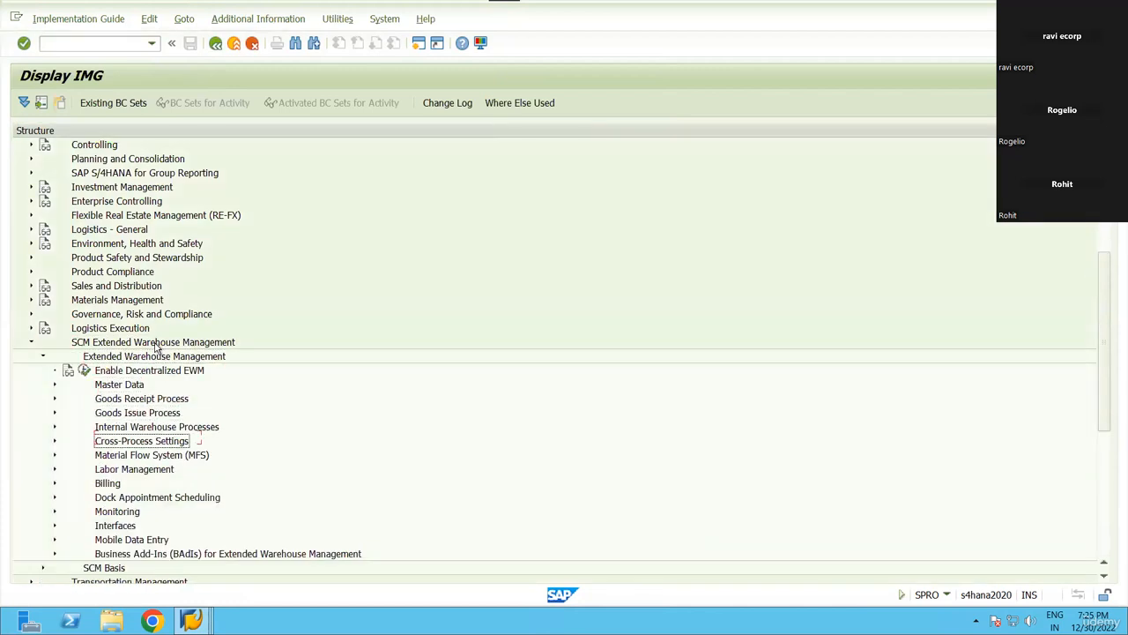
key("Right")
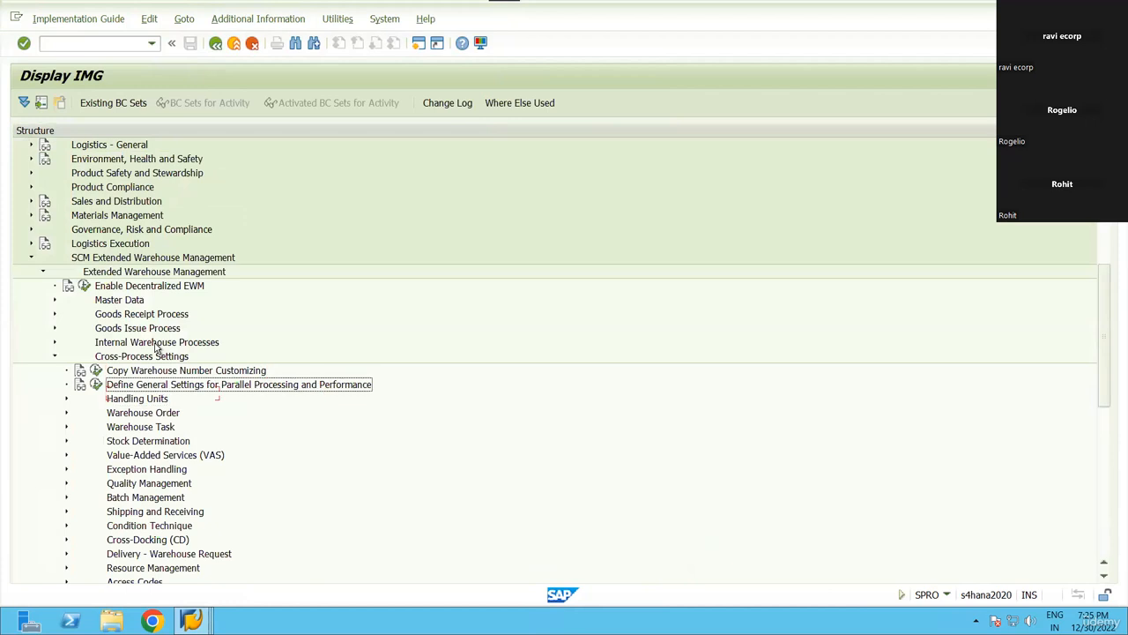
key("Left")
key("Right")
key("Down")
key("Down")
key("Down")
key("Down")
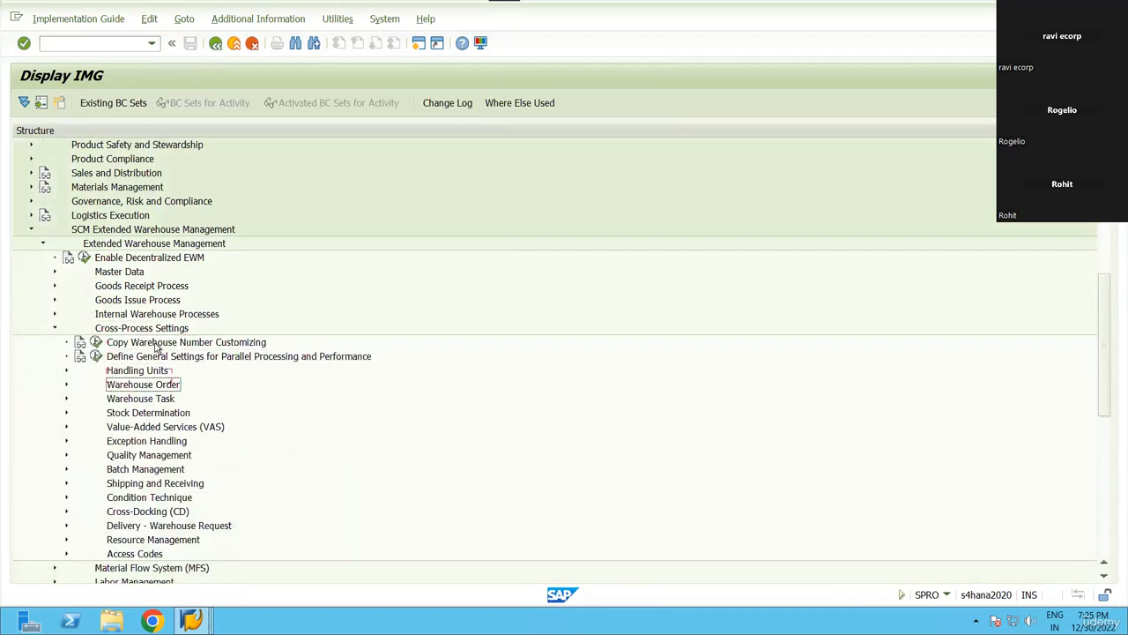
key("Right")
key("Left")
key("Down")
key("Right")
key("Down")
key("Down")
key("Down")
key("Down")
key("Down")
key("Down")
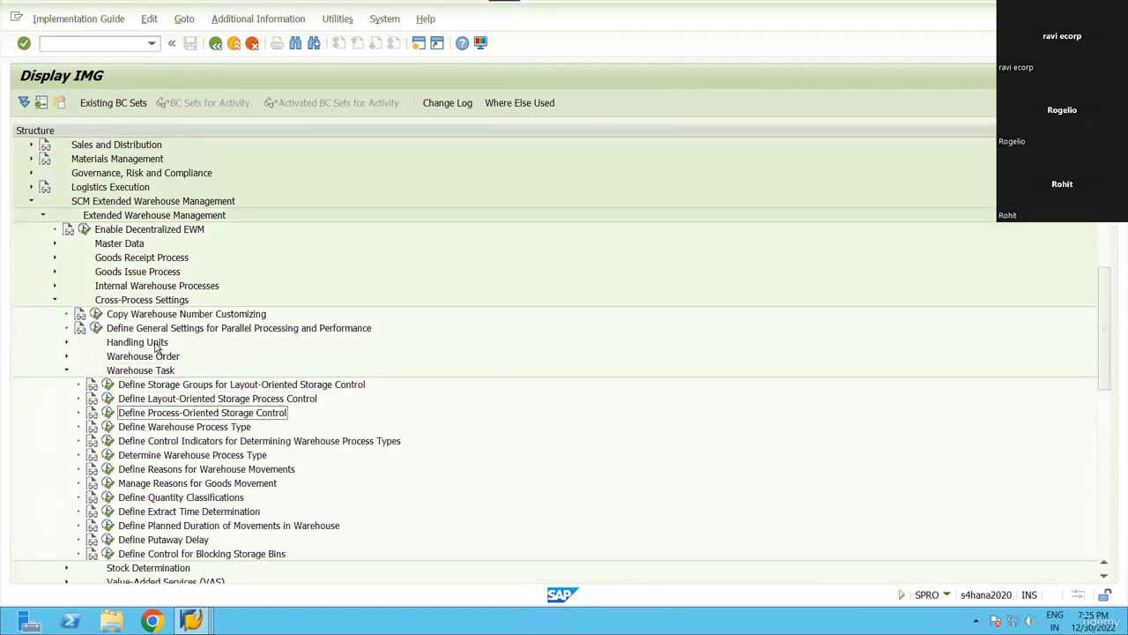
Run Determine Warehouse Process Type, position on warehouse RN99, review entries, then go back.
key("Return")
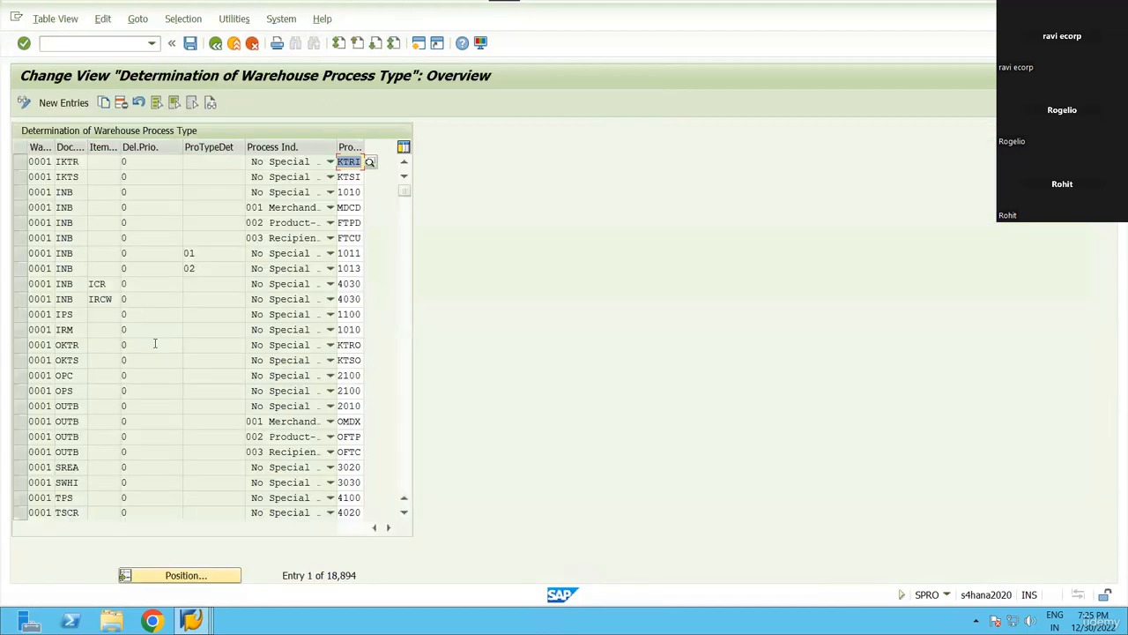
left_click(185, 574)
type("rn99")
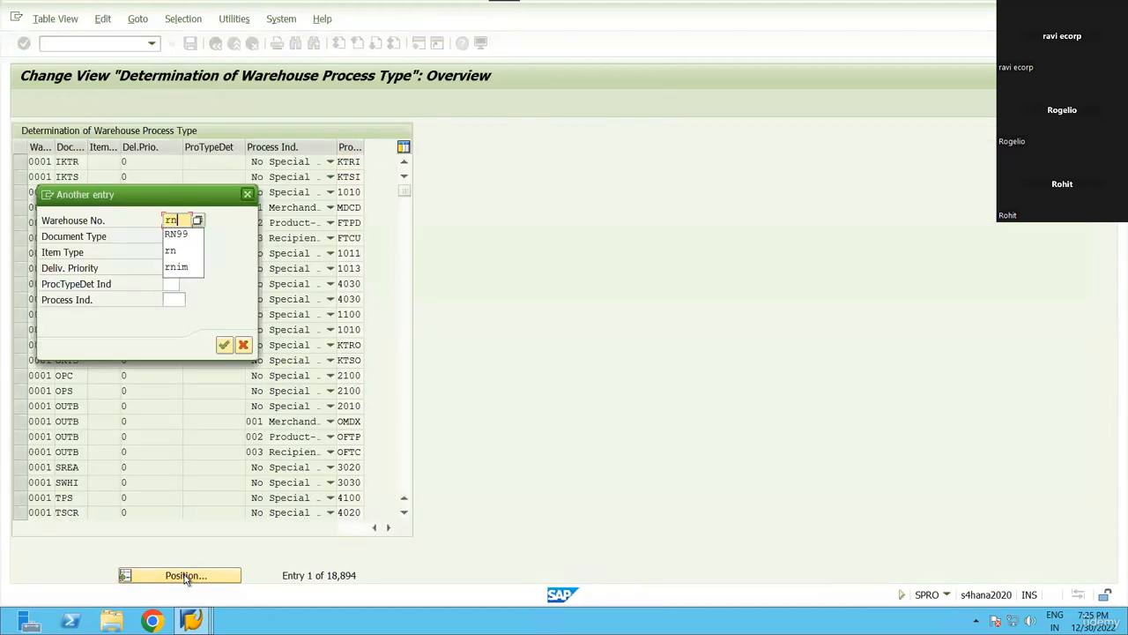
key("Tab")
key("Tab")
key("Tab")
key("Tab")
key("Tab")
key("Return")
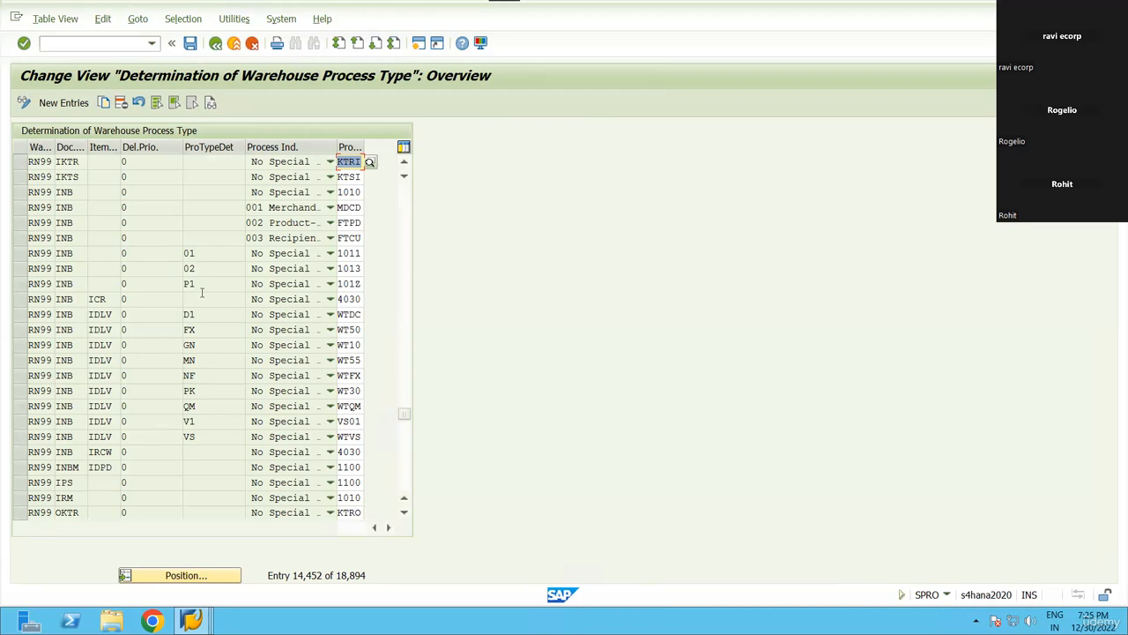
key("F3")
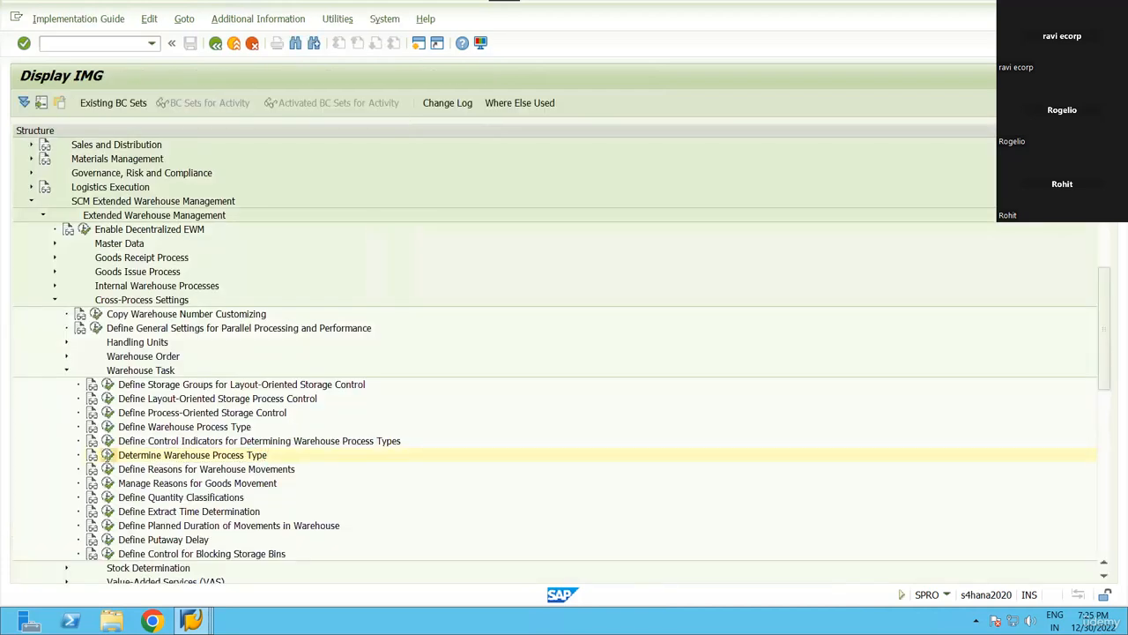
Reopen the process type determination table, reposition on RN99, and return to the IMG tree.
left_click(107, 455)
scroll(183, 454, "down", 3)
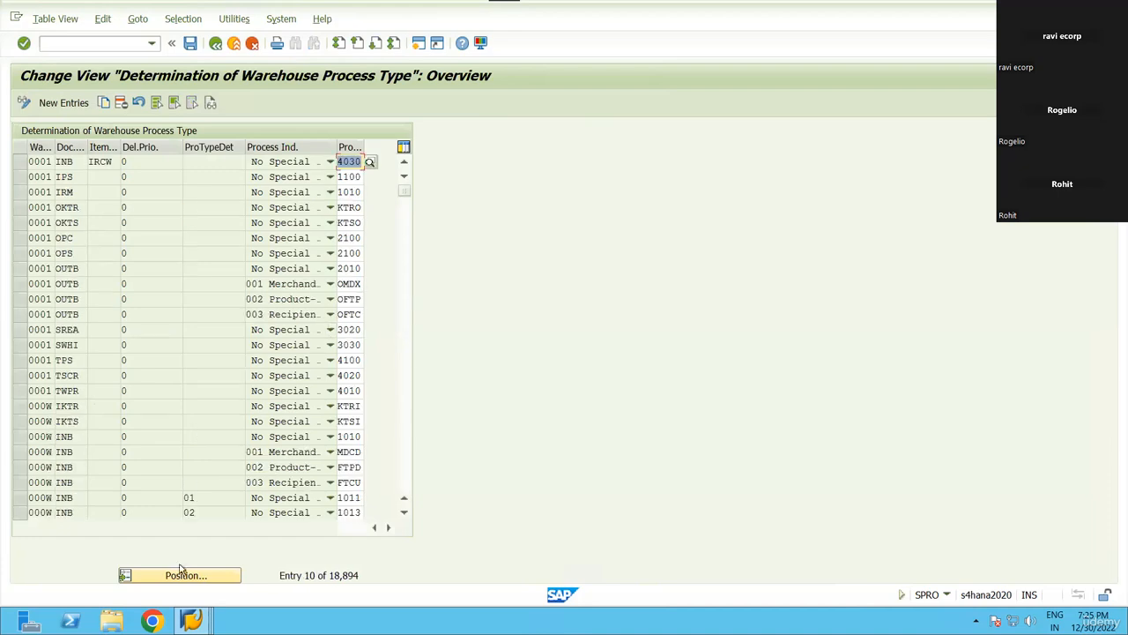
left_click(182, 575)
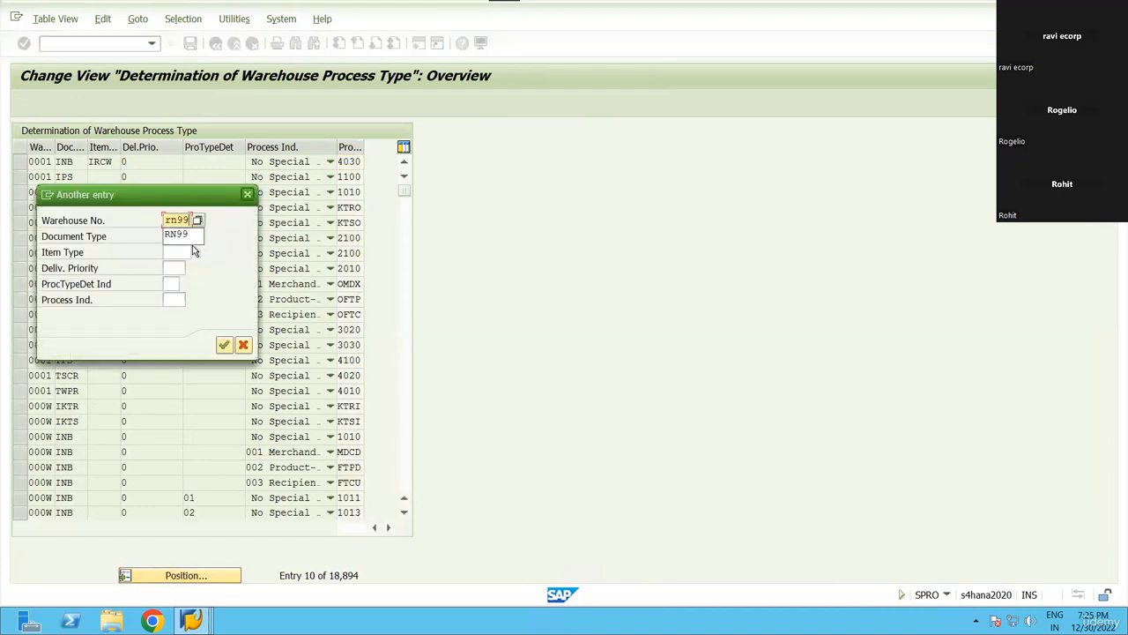
key("Tab")
key("Tab")
key("Tab")
key("Tab")
key("Tab")
key("Tab")
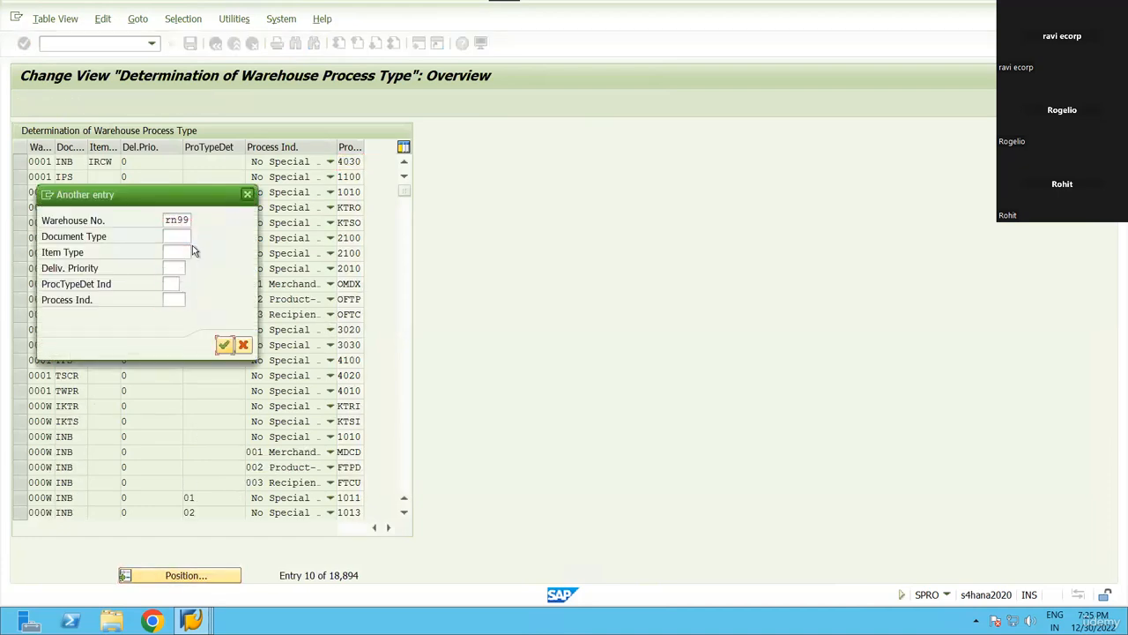
key("Return")
key("F3")
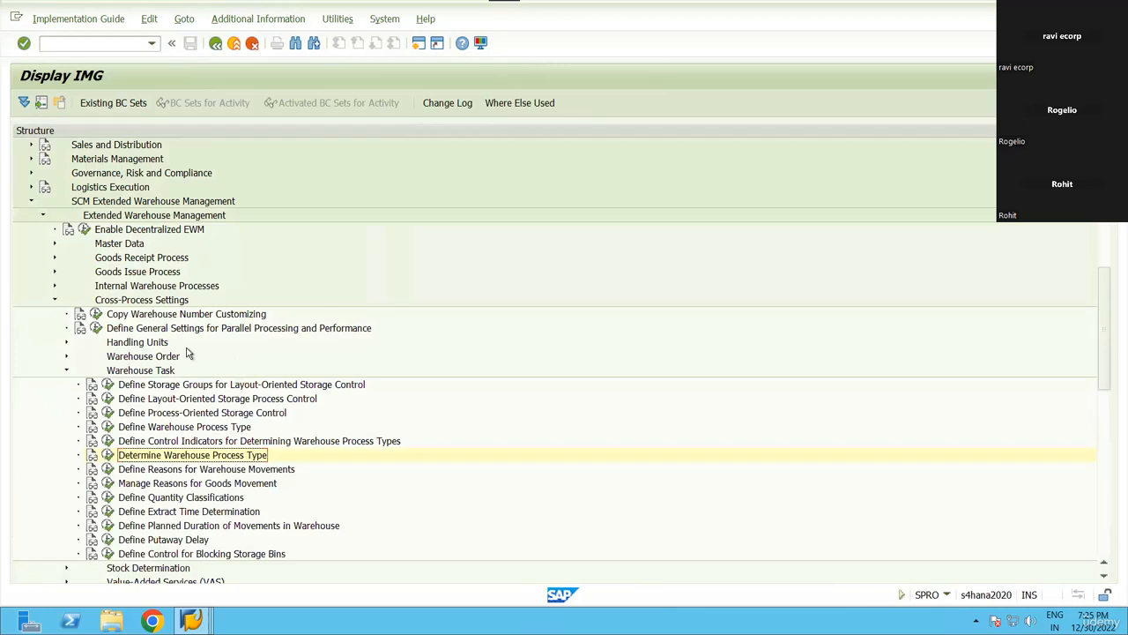
Expand Goods Issue Process > Production Material Request and browse its document and item type activities.
left_click(55, 272)
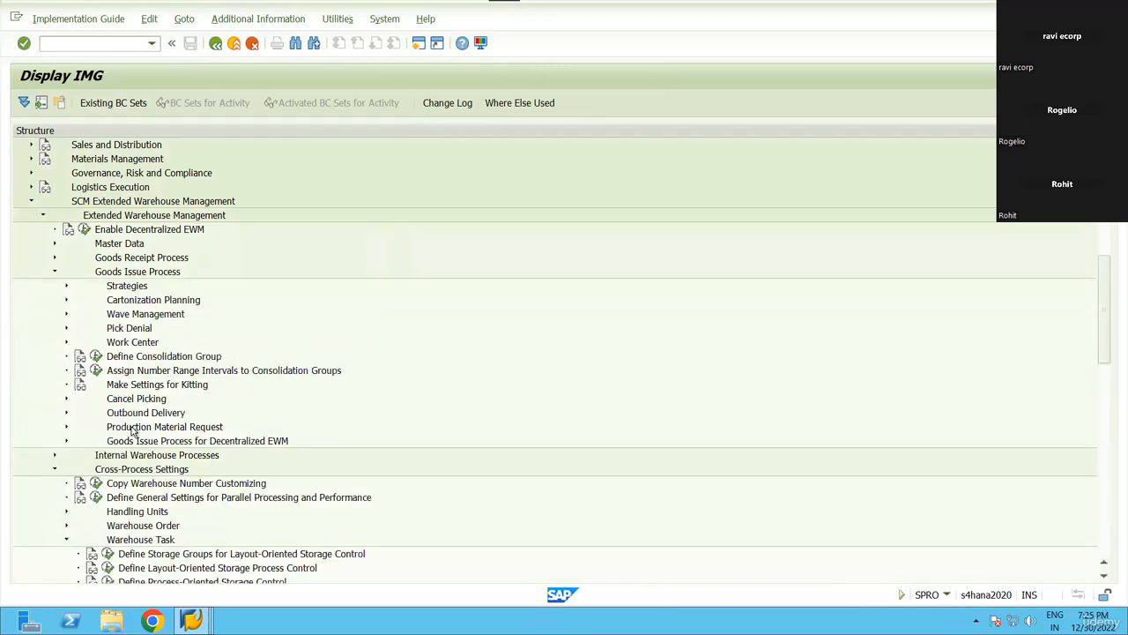
double_click(132, 428)
left_click(186, 470)
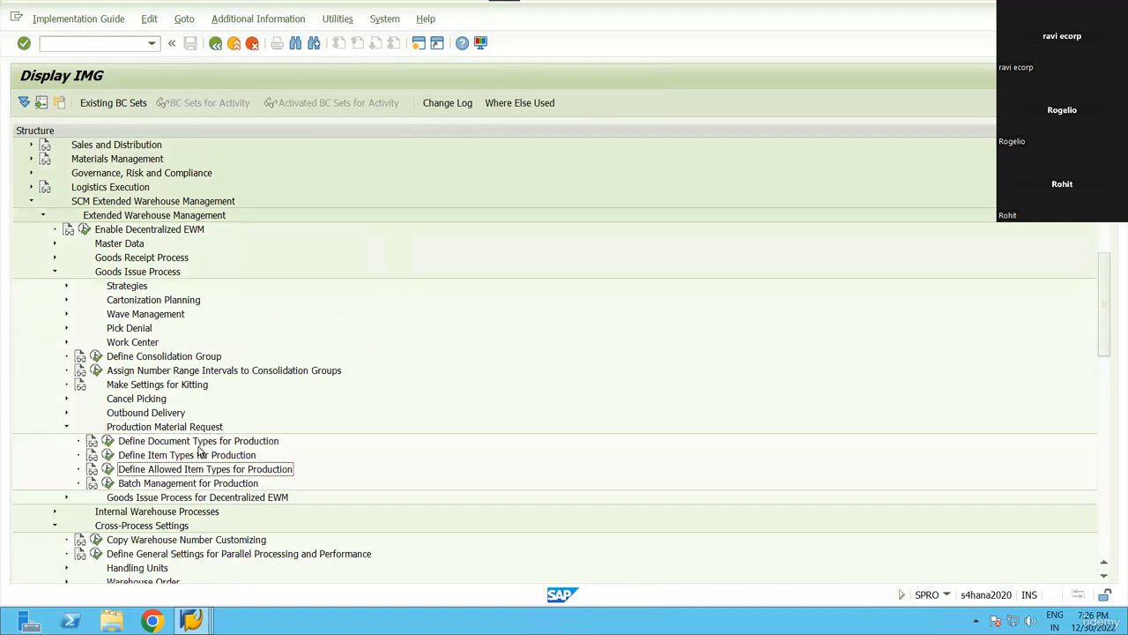
left_click(203, 443)
left_click(280, 473)
left_click(55, 526)
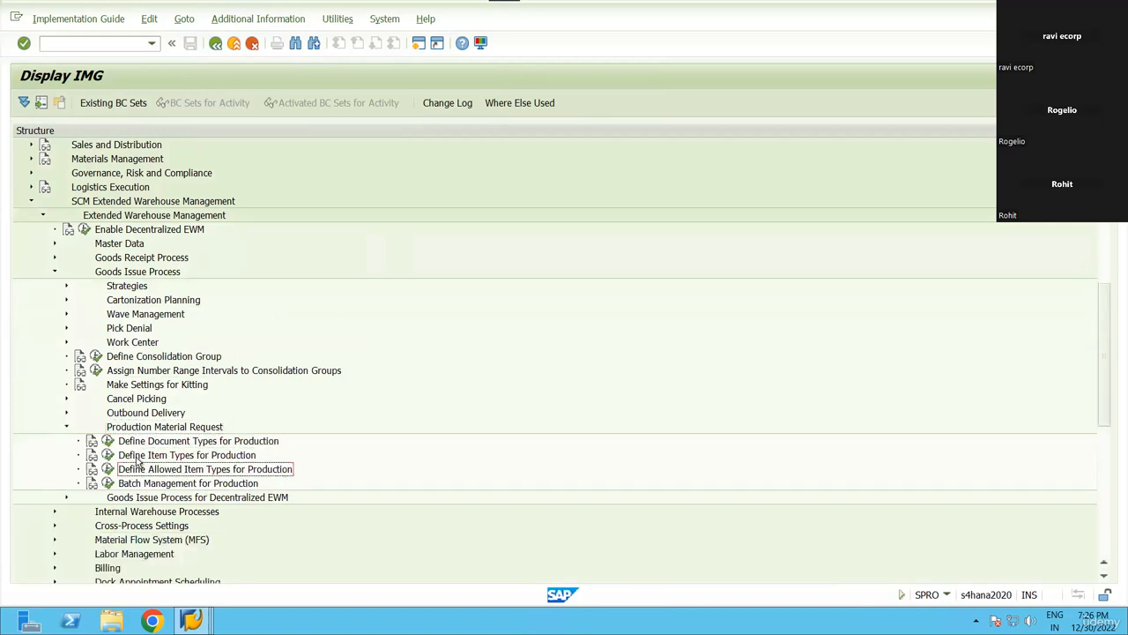
Review Define Item Types for Production, collapse Production Material Request, and re-expand Cross-Process Settings.
left_click(190, 440)
left_click(194, 471)
scroll(268, 477, "down", 2)
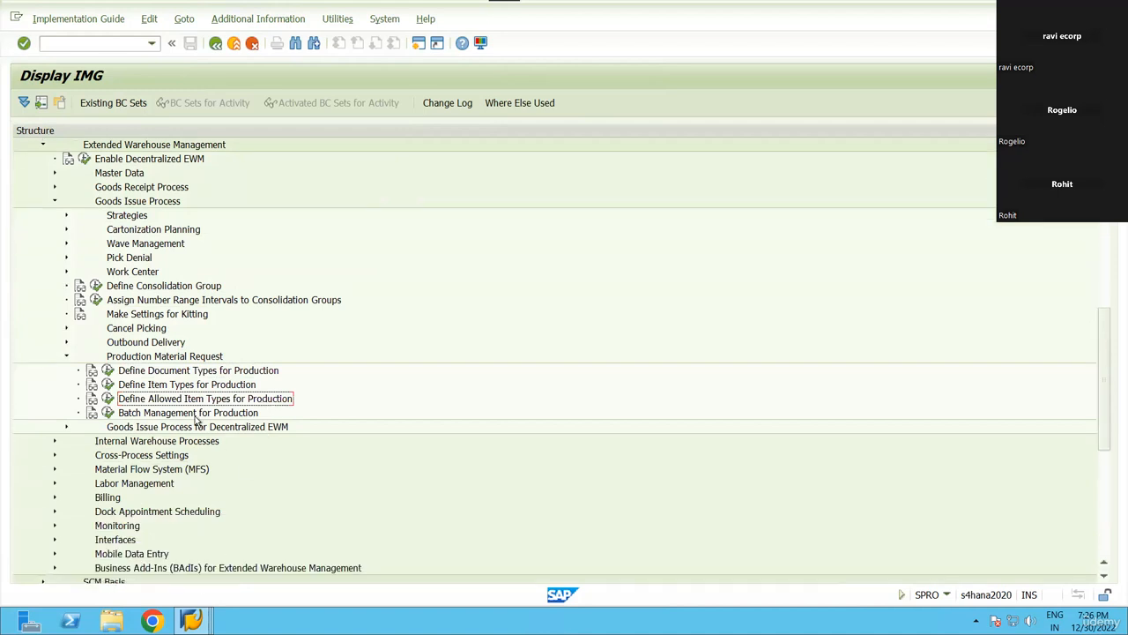
left_click(179, 389)
left_click(183, 401)
left_click(200, 374)
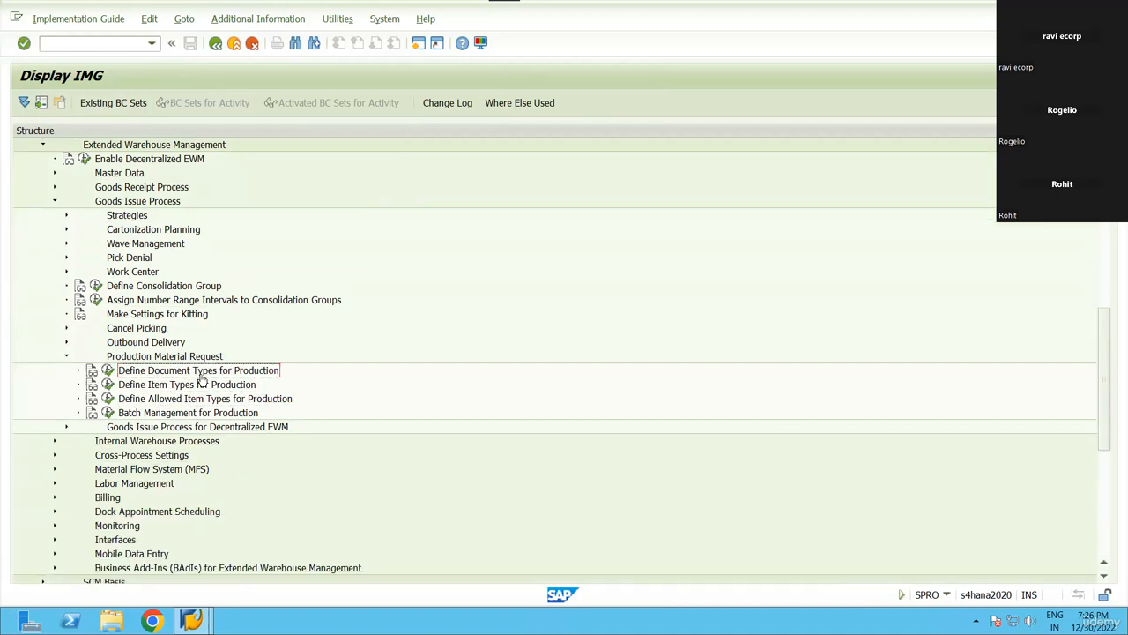
left_click(65, 359)
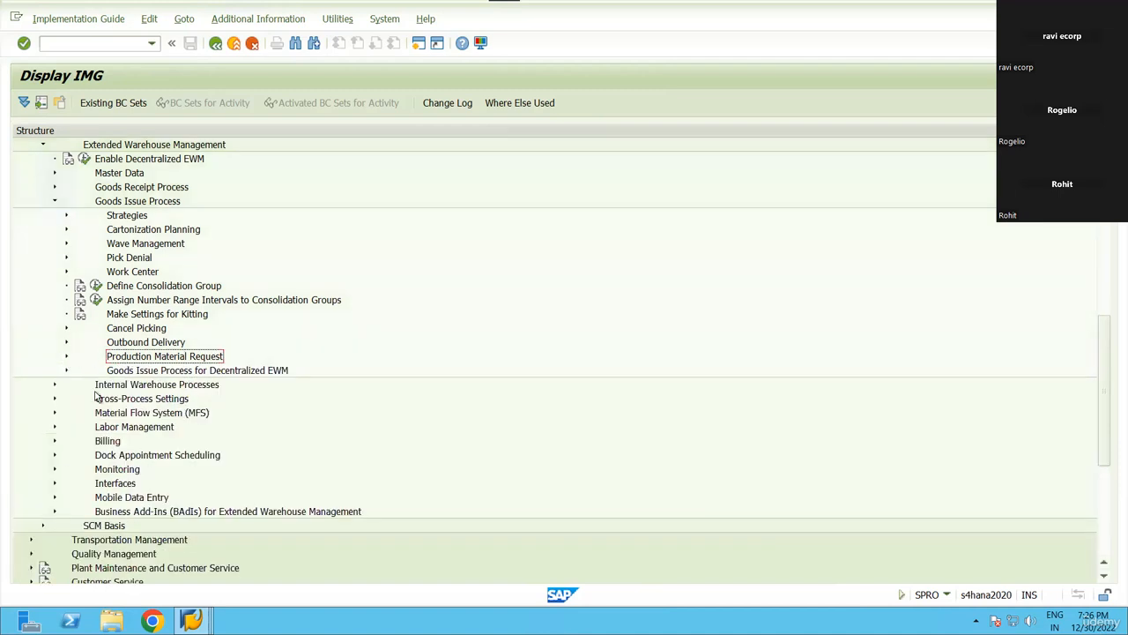
left_click(55, 399)
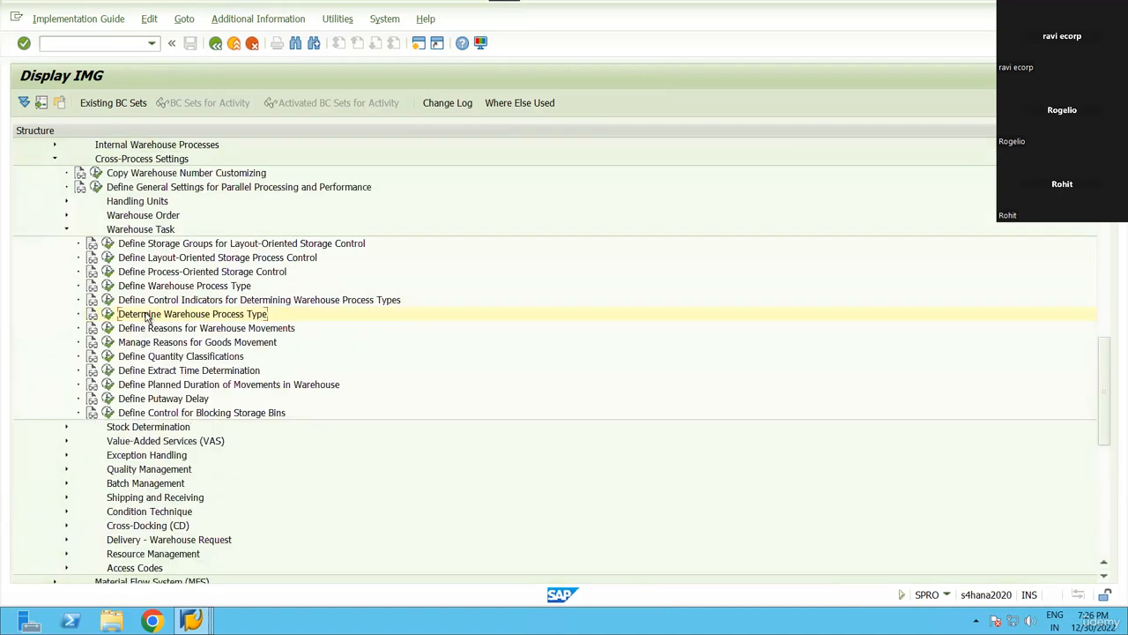
Reopen Determine Warehouse Process Type and pick PMR from the Document Type value help.
left_click(108, 314)
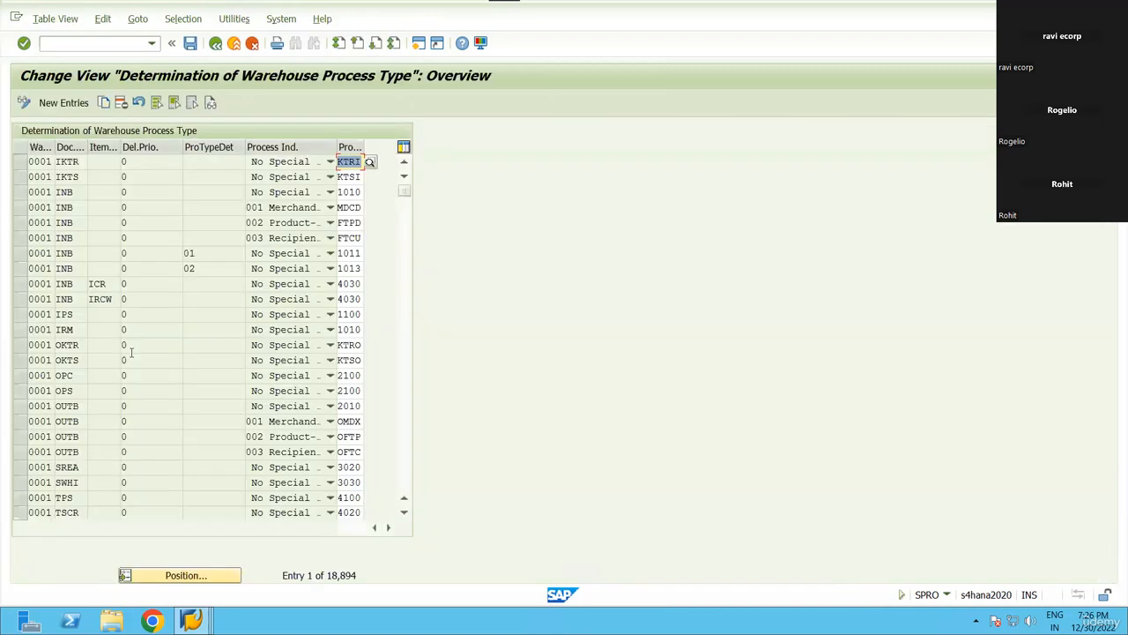
scroll(170, 410, "down", 16)
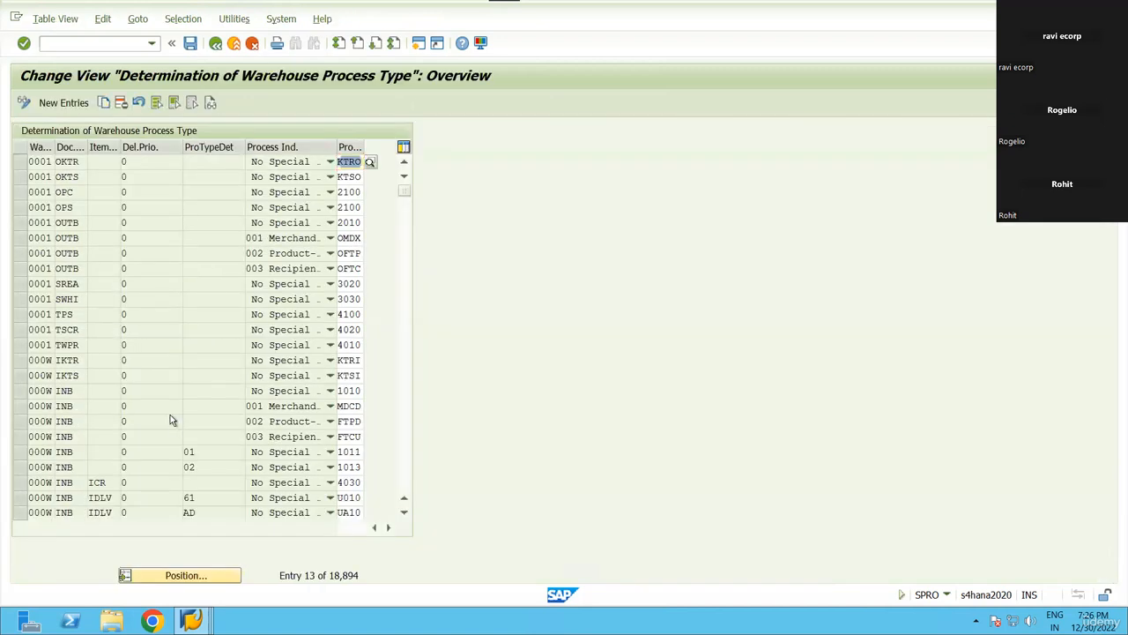
scroll(169, 403, "down", 10)
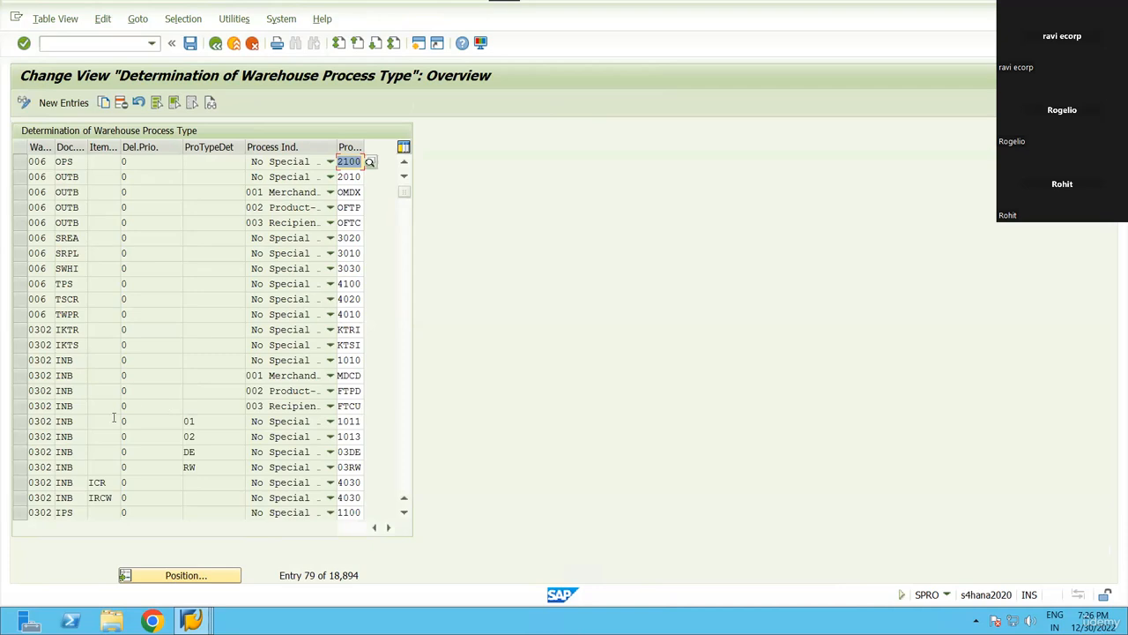
left_click(85, 358)
key("F4")
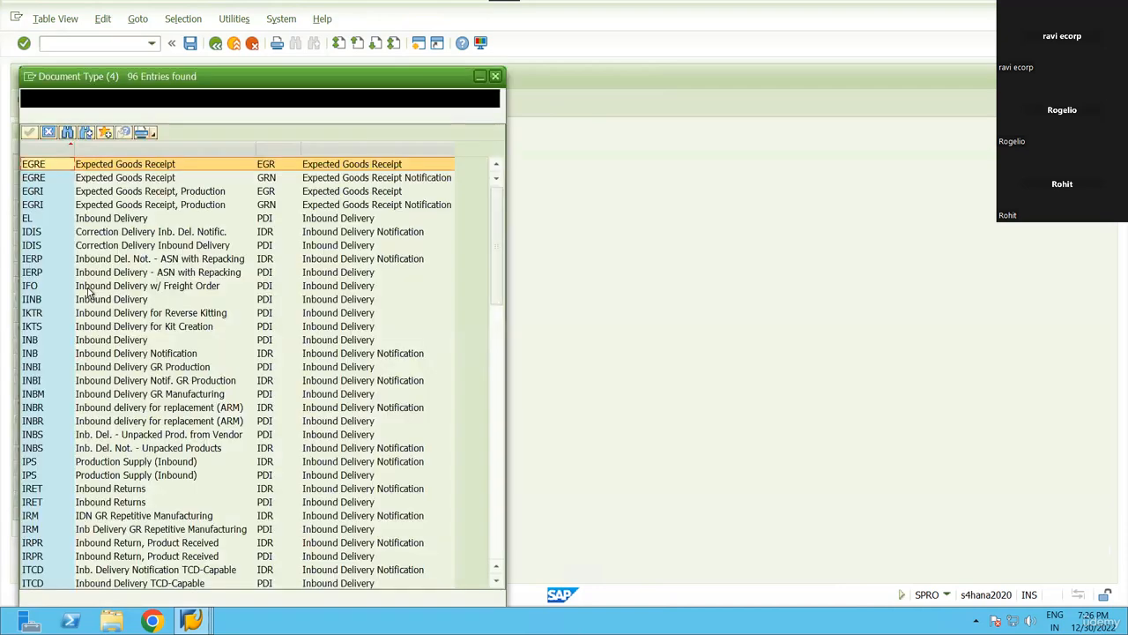
scroll(124, 454, "down", 15)
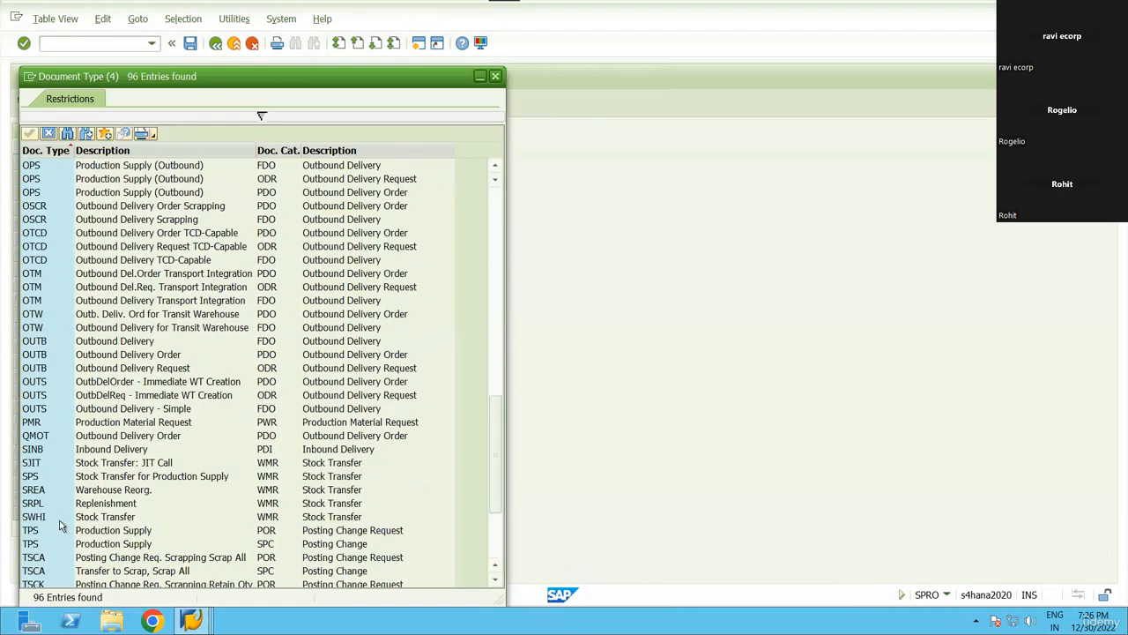
double_click(220, 427)
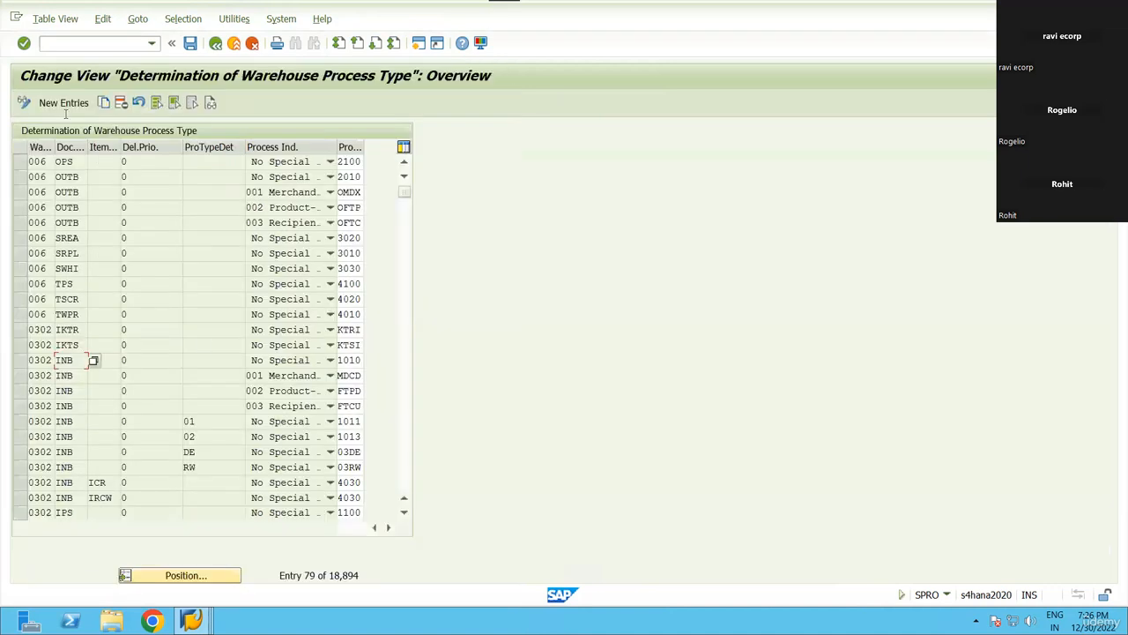
Filter the process type determination entries by contents to Warehouse Number RN99.
left_click(183, 19)
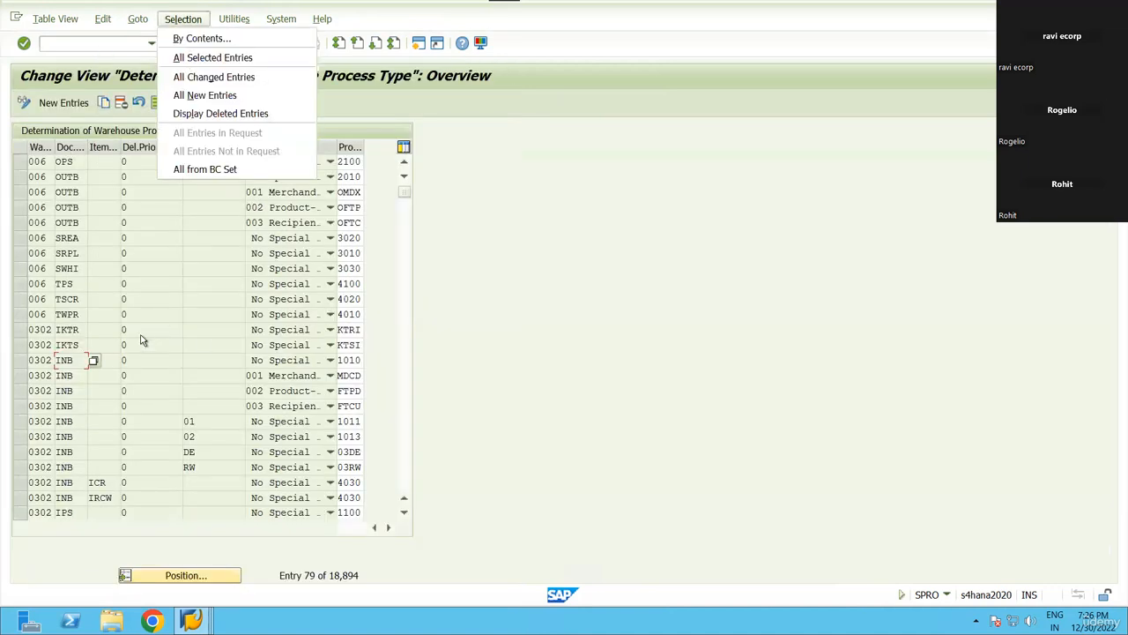
left_click(194, 36)
scroll(50, 212, "down", 2)
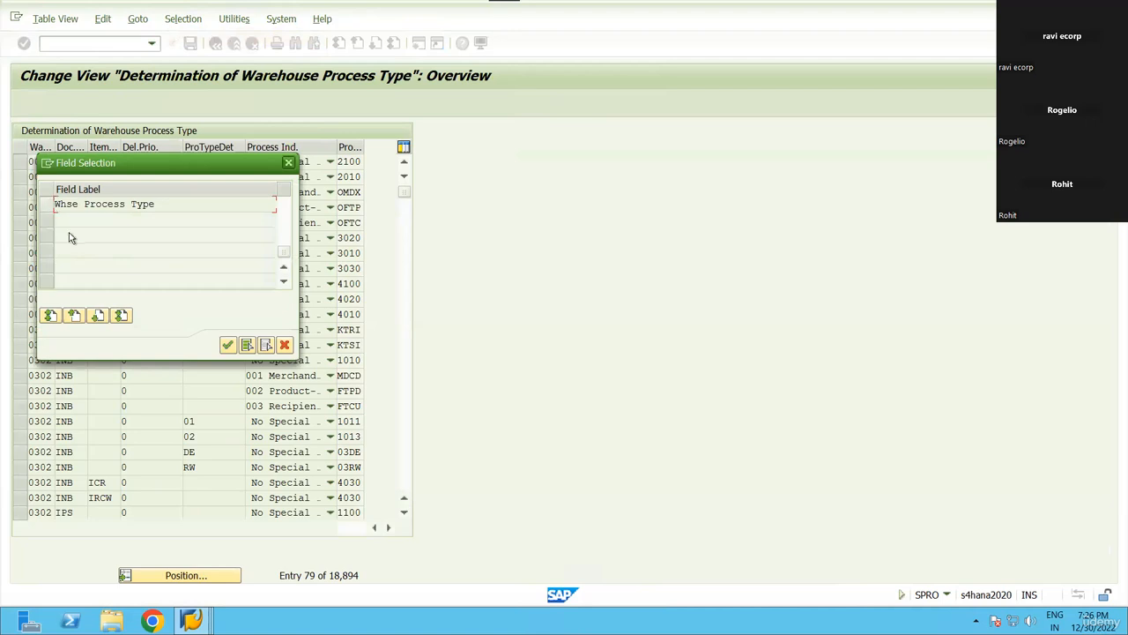
scroll(71, 235, "up", 1)
left_click(53, 235)
left_click(227, 344)
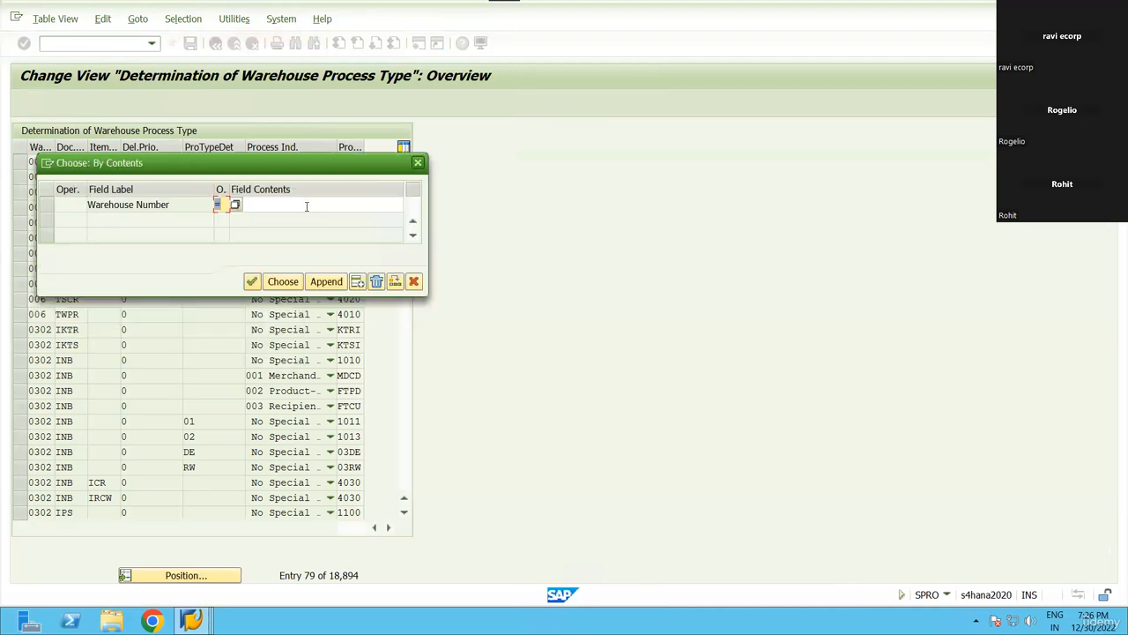
type("rn99")
key("Return")
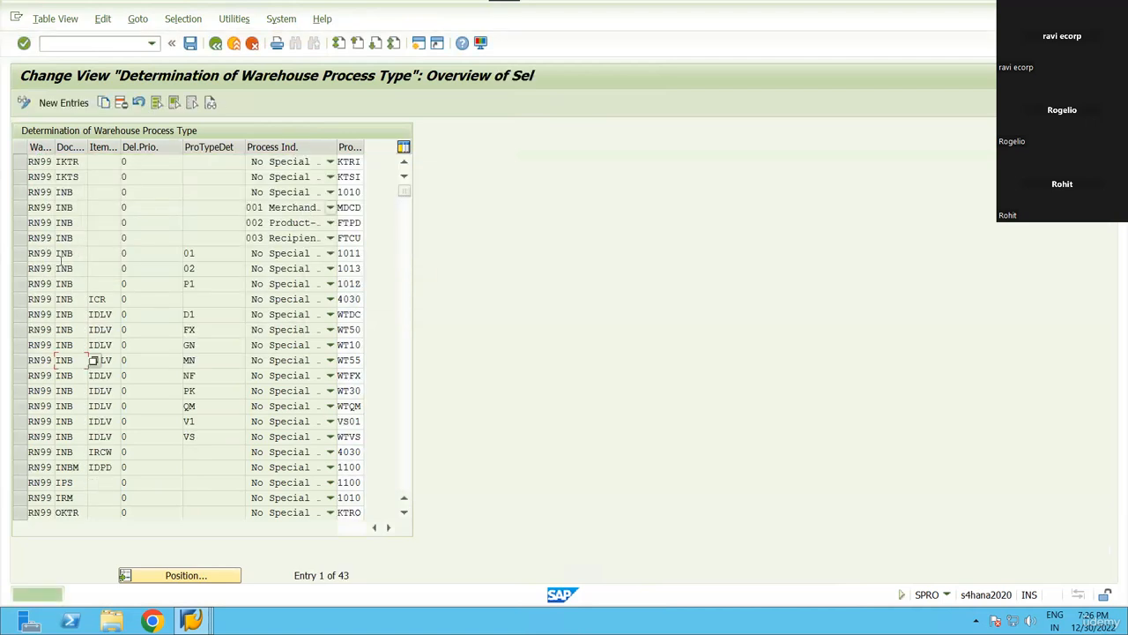
Widen Proc. Type and read the PMR rows: PCCO maps to Y320, PCSO to 2100.
scroll(93, 360, "down", 2)
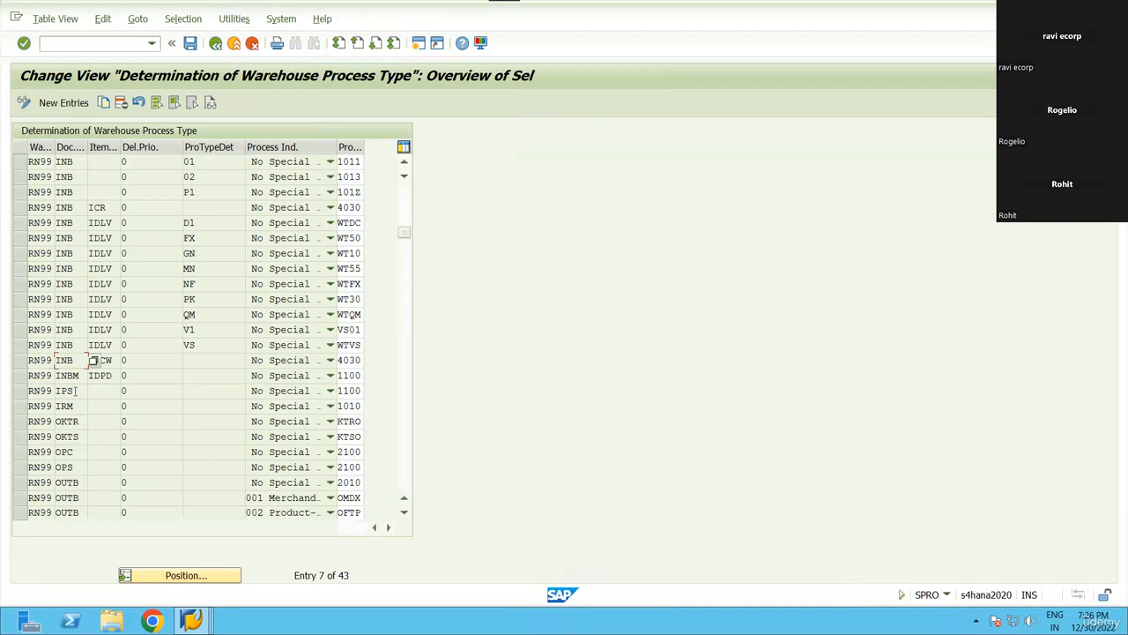
scroll(71, 449, "down", 3)
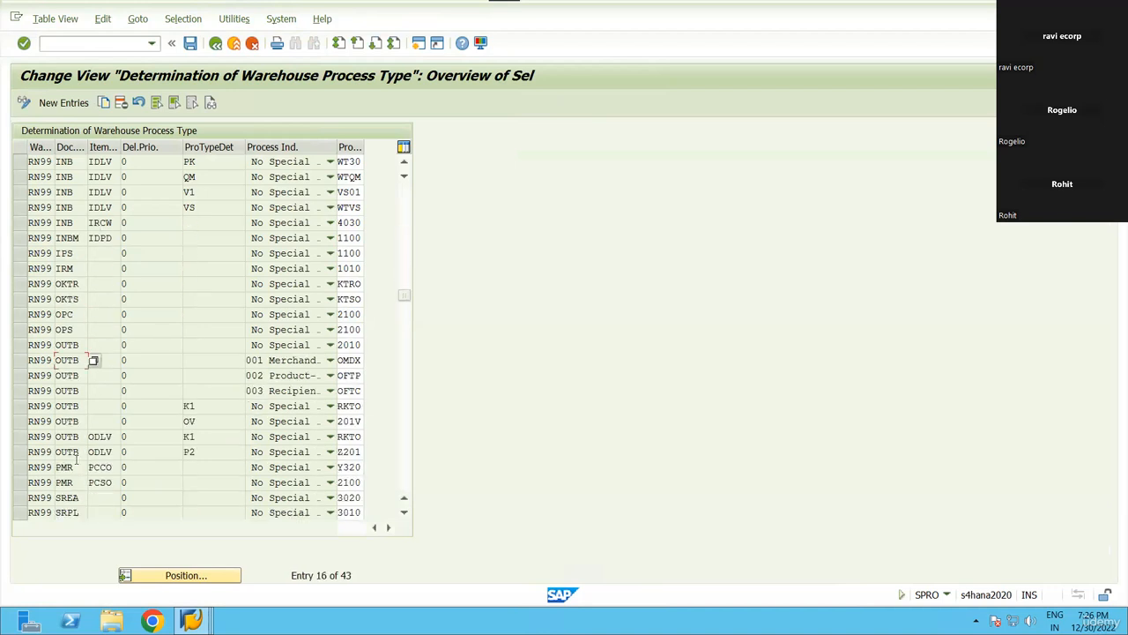
left_click(20, 468)
left_click(22, 472)
left_click(21, 468)
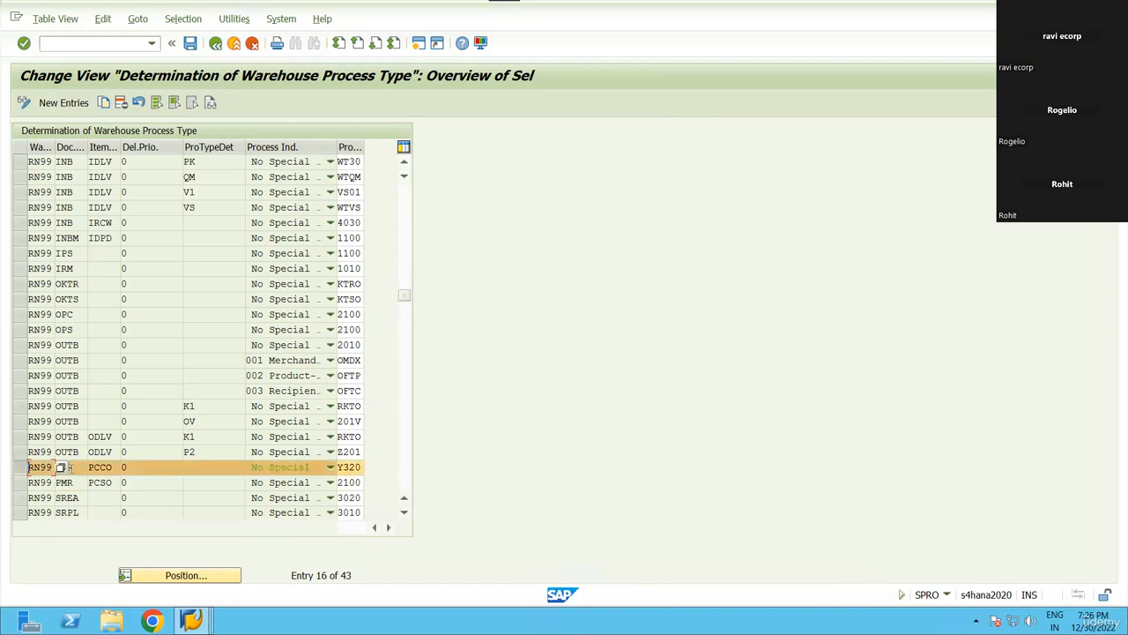
left_click(70, 468)
left_click_drag(112, 467, 81, 474)
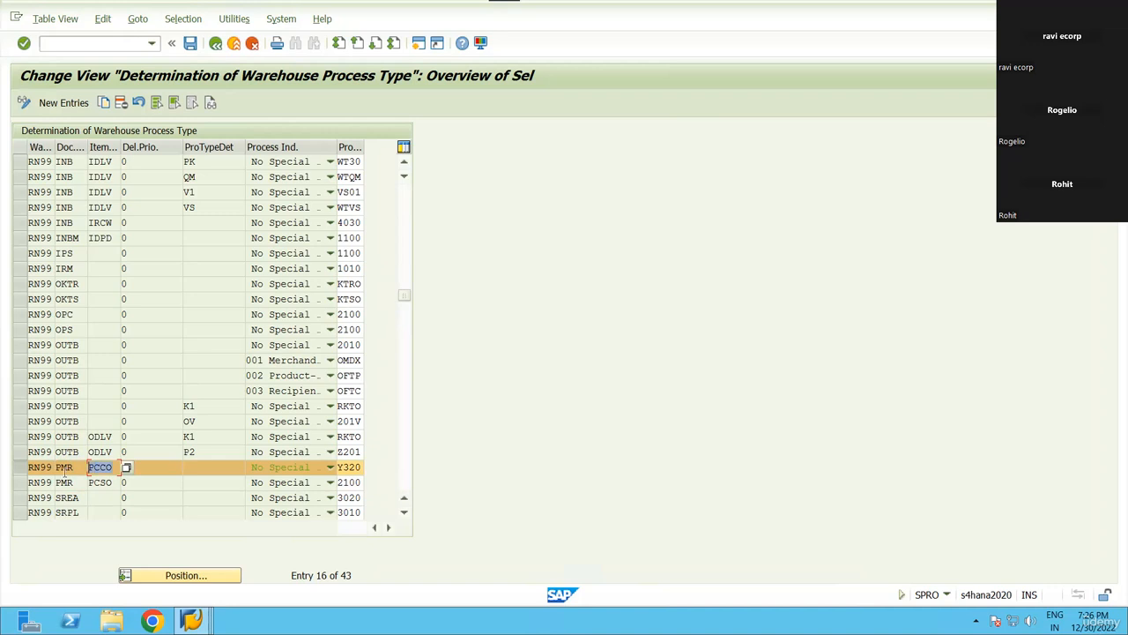
left_click(305, 469)
left_click_drag(361, 147, 420, 272)
left_click(361, 470)
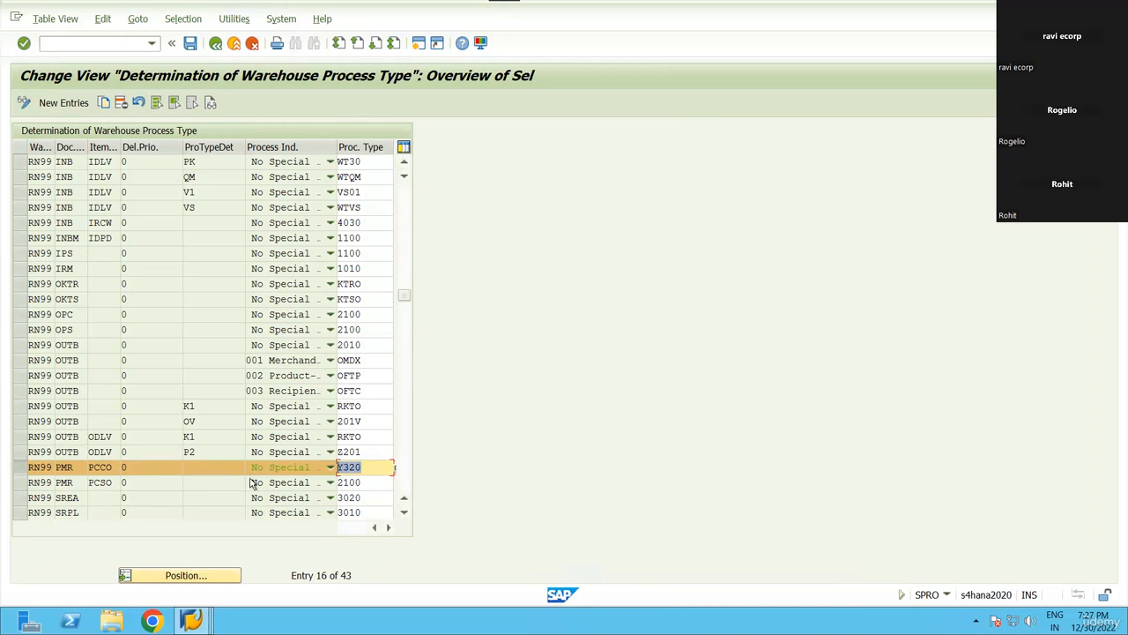
left_click(369, 483)
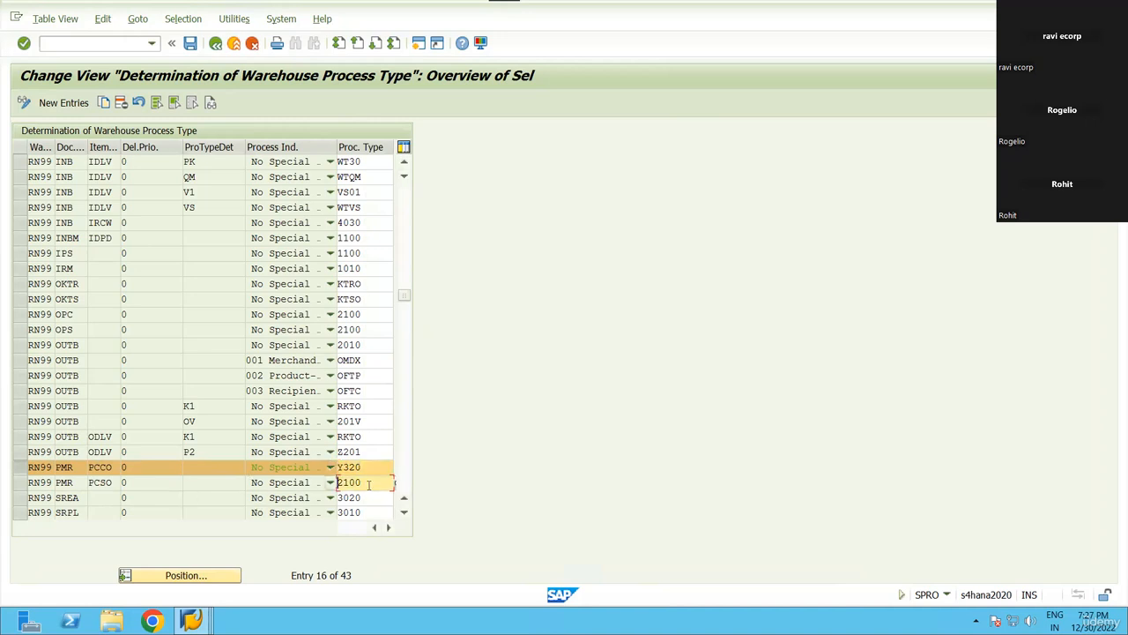
mouse_move(357, 484)
left_mouse_down()
mouse_move(328, 491)
mouse_move(363, 484)
mouse_move(328, 492)
mouse_move(356, 493)
left_mouse_up()
Recheck the Y320 and 2100 values, then switch to the production material request window.
left_click(195, 619)
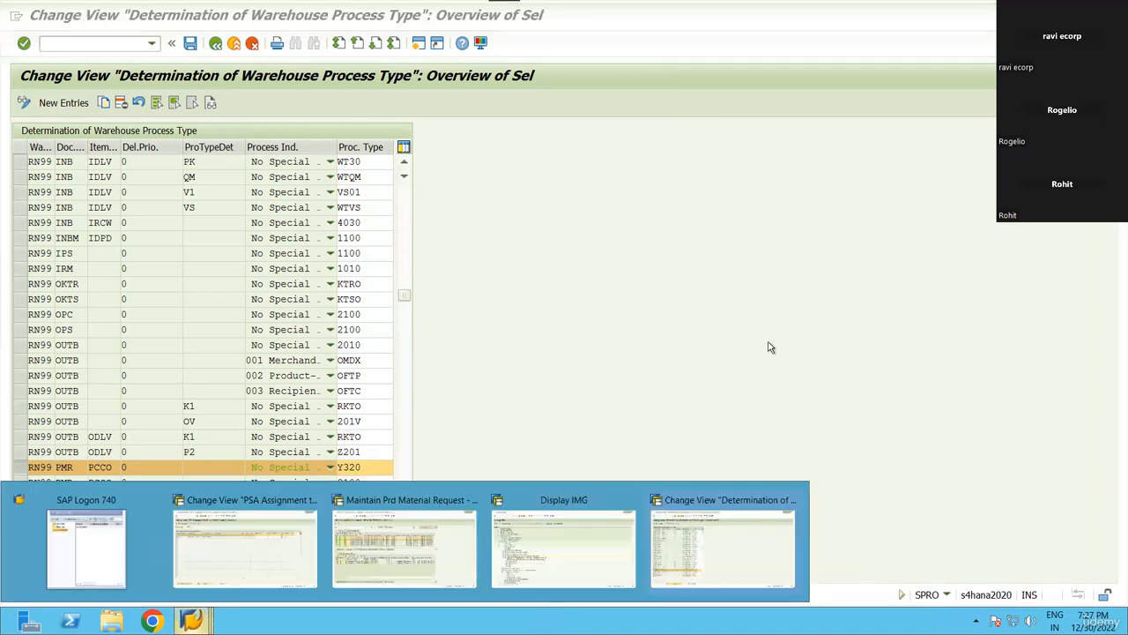
left_click(393, 466)
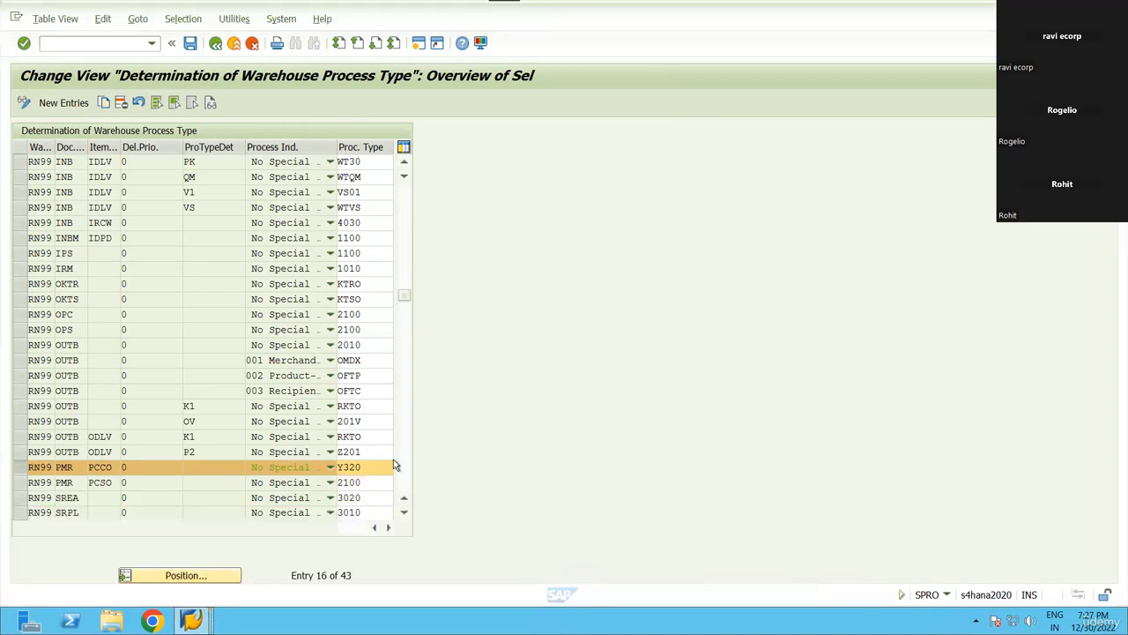
left_click(393, 466)
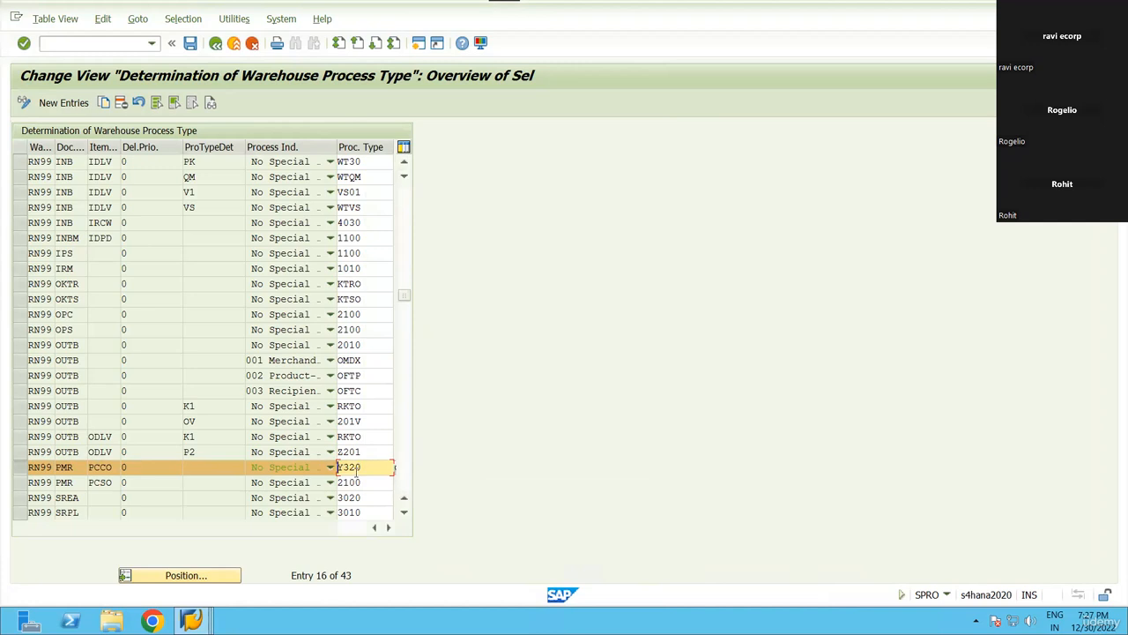
left_click(379, 473)
key("Down")
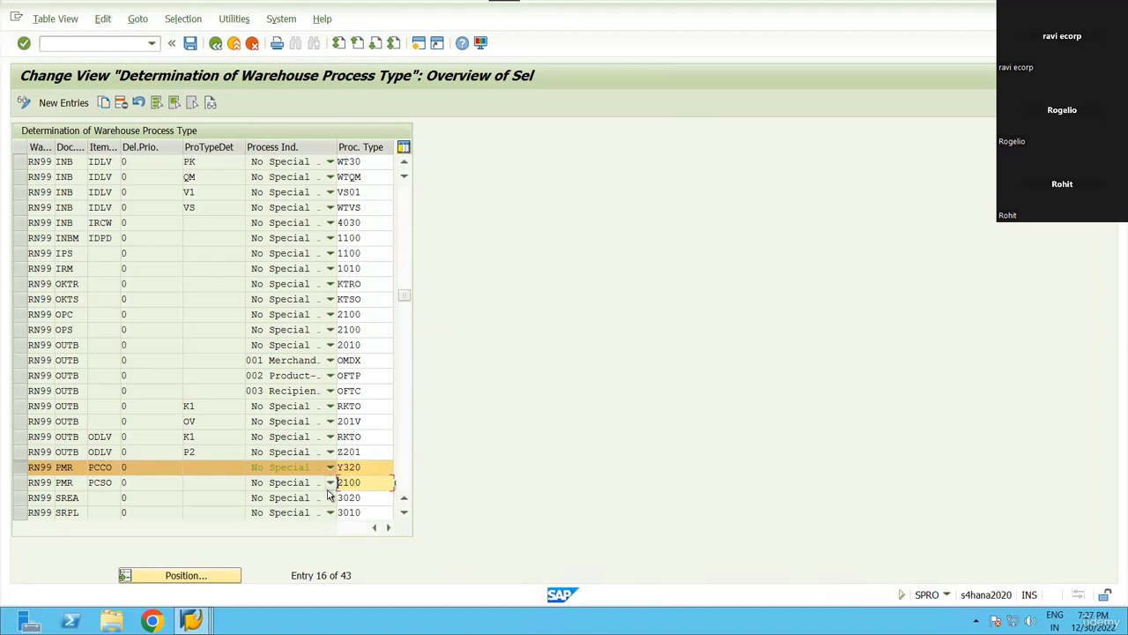
left_click(191, 621)
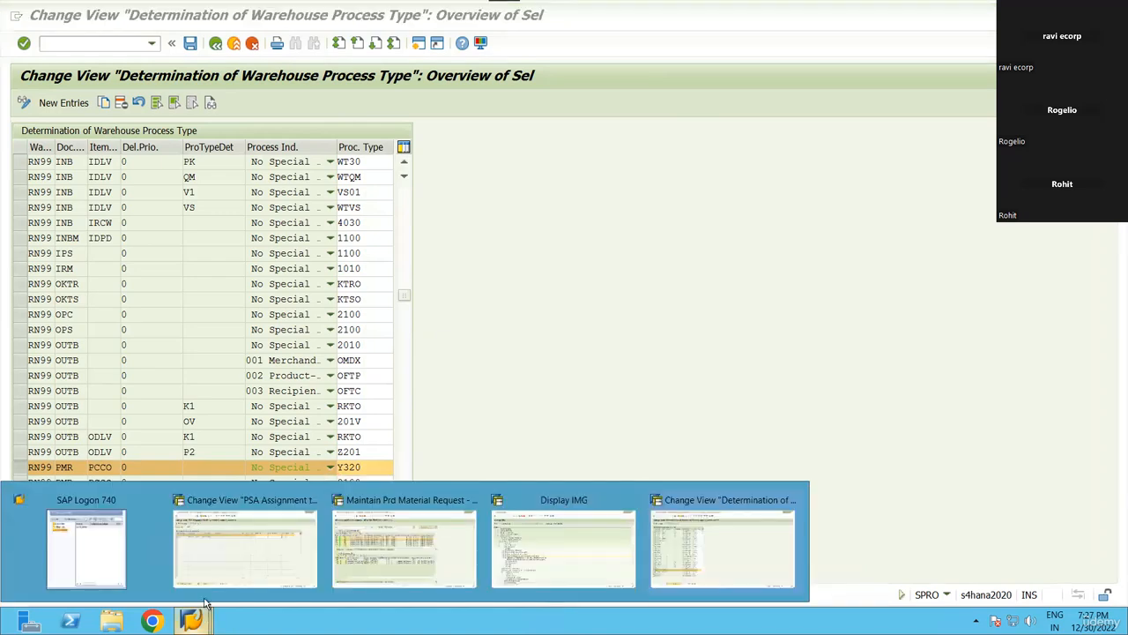
left_click(392, 551)
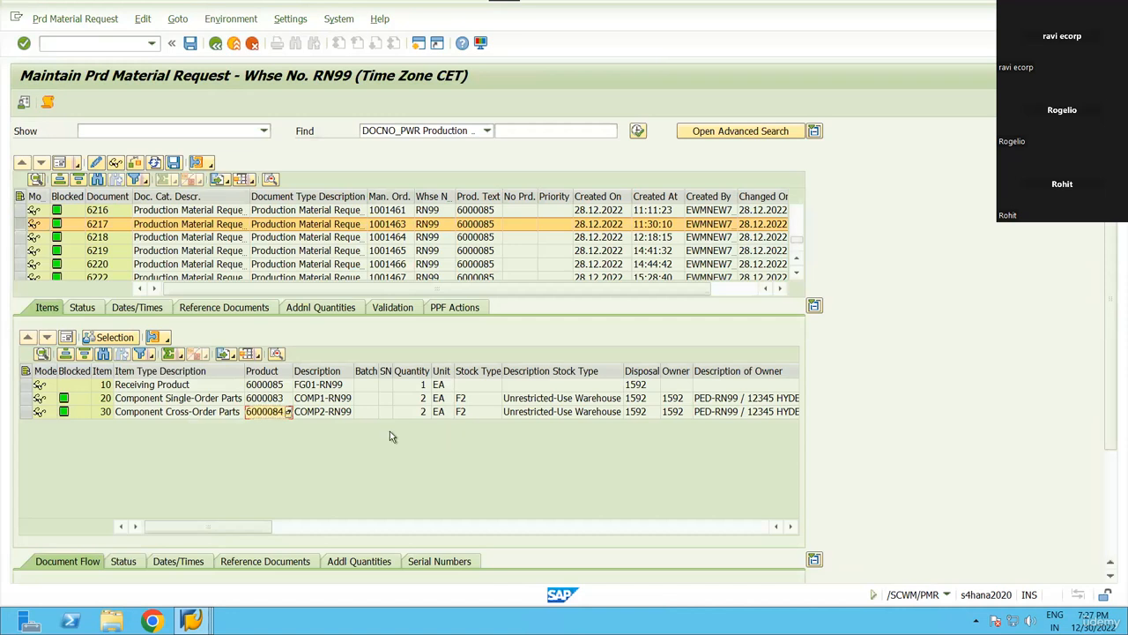
left_click(239, 22)
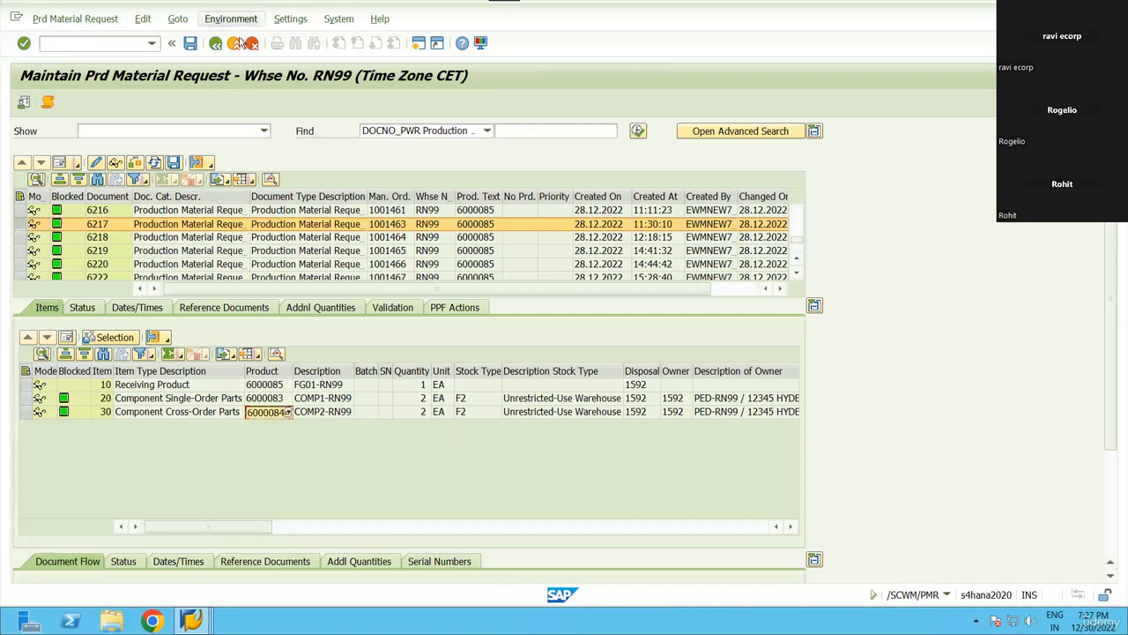
left_click(9, 255)
In the warehouse monitor, query Stock and Bin > Available Stock for product 6000084.
key("alt+Tab")
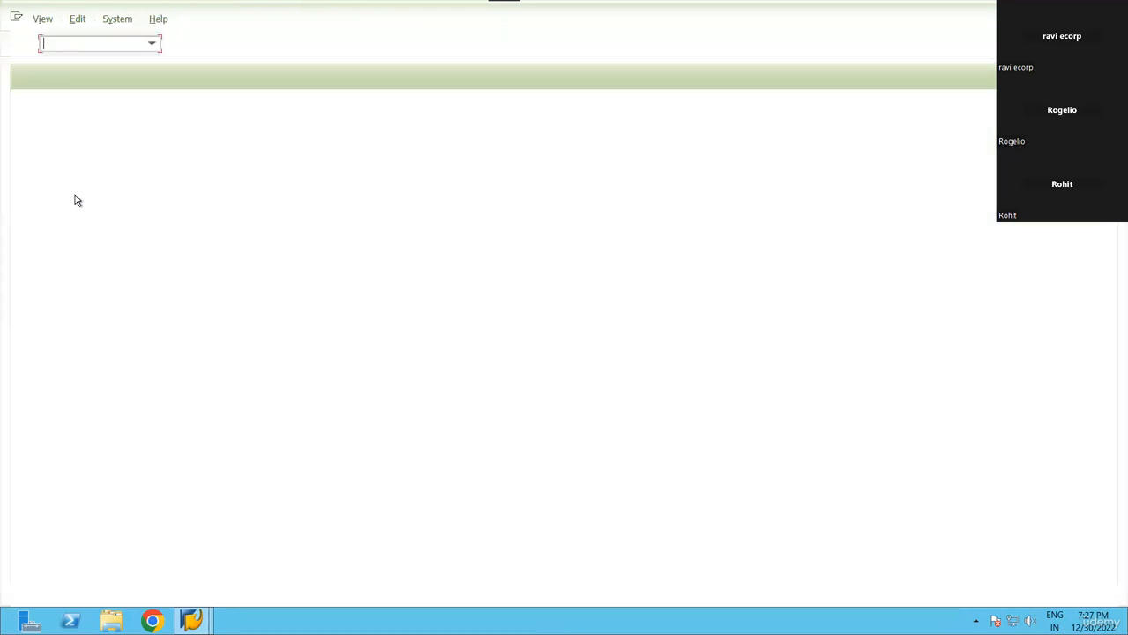
left_click(83, 102)
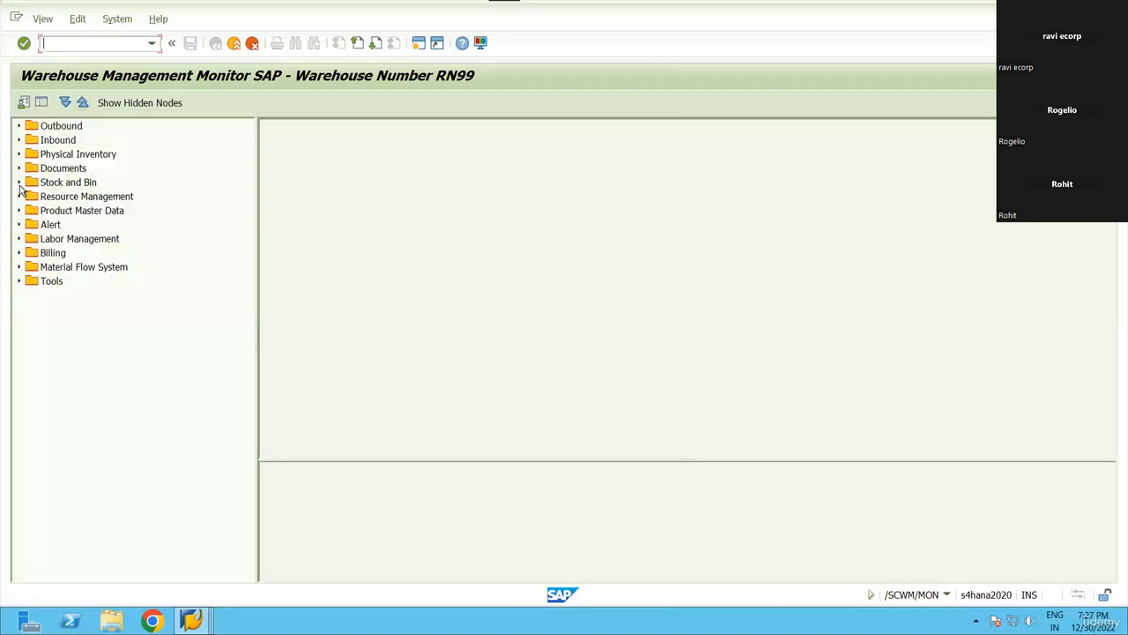
left_click(18, 182)
left_click(93, 253)
double_click(81, 239)
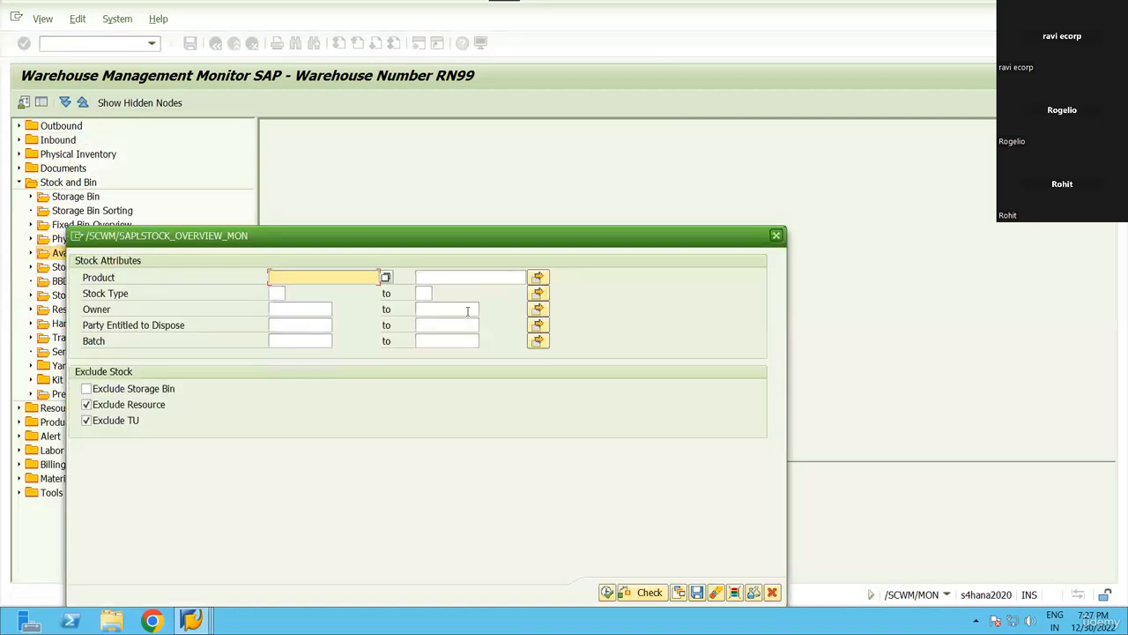
type("6000084")
left_click(606, 592)
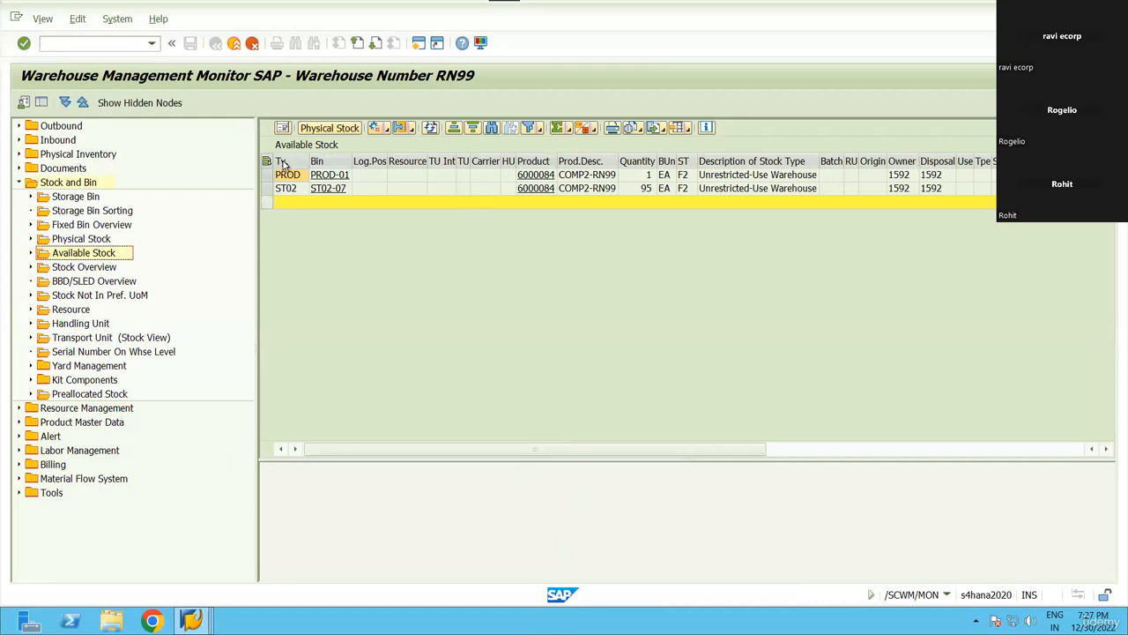
Select the PROD-01 row, cancel a started warehouse task, and rerun the available stock query.
left_click(51, 43)
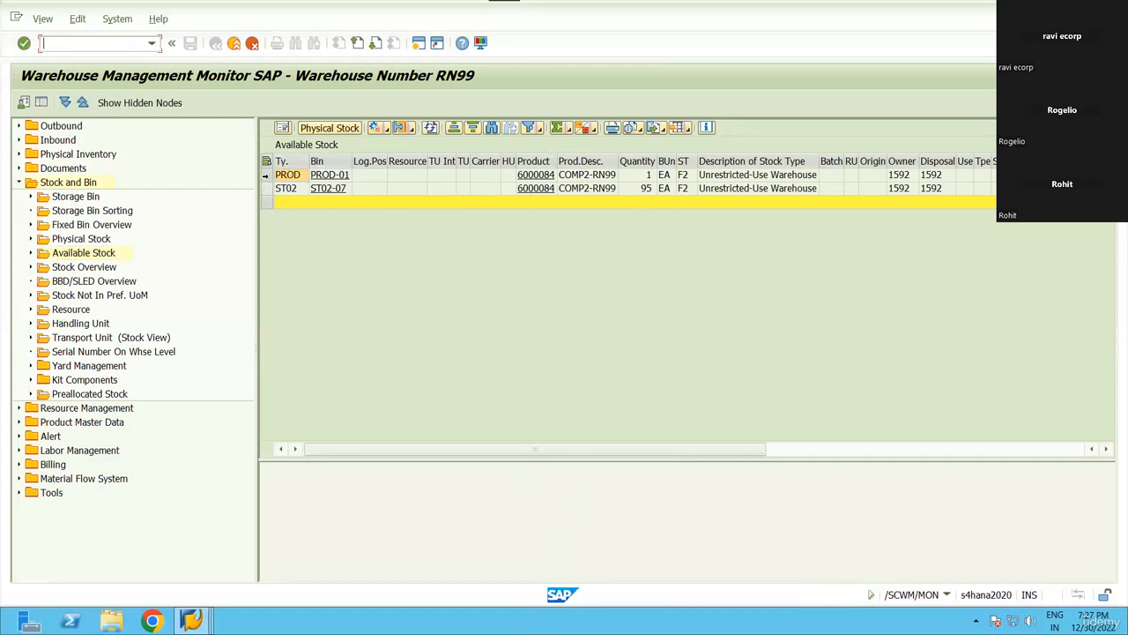
left_click(267, 174)
left_click(397, 130)
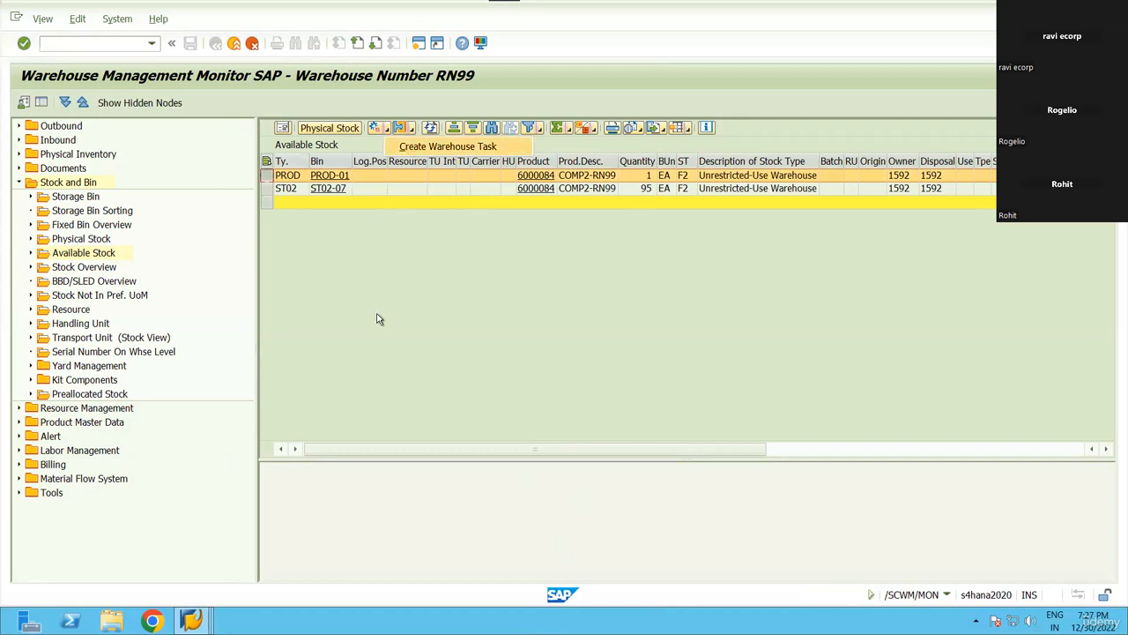
key("Escape")
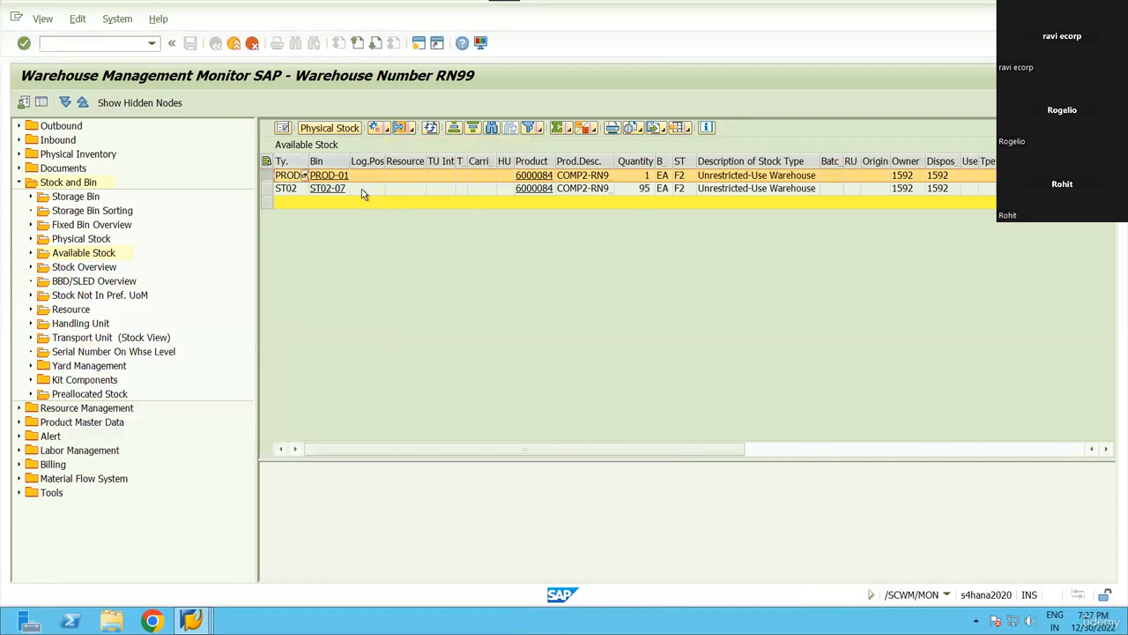
left_click(361, 189)
left_click(342, 190)
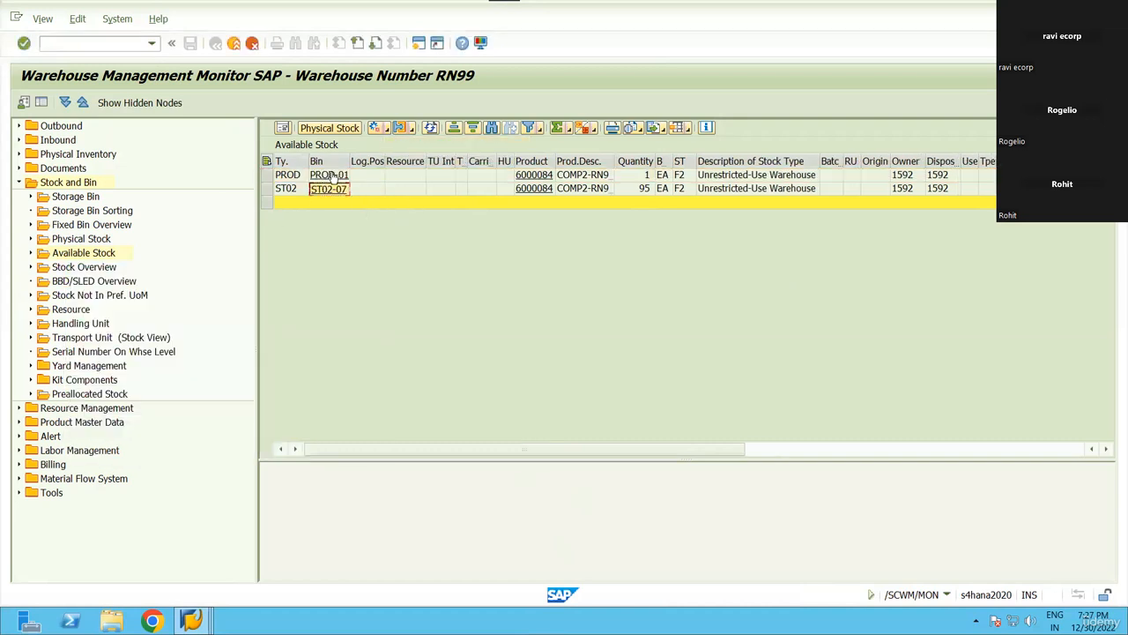
double_click(100, 254)
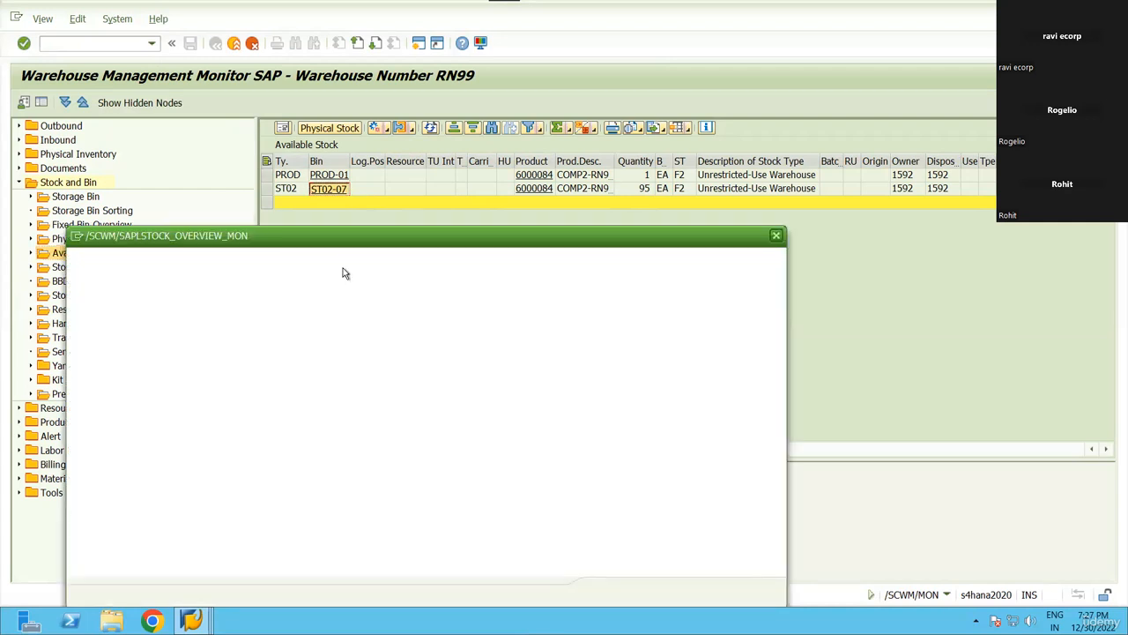
key("F8")
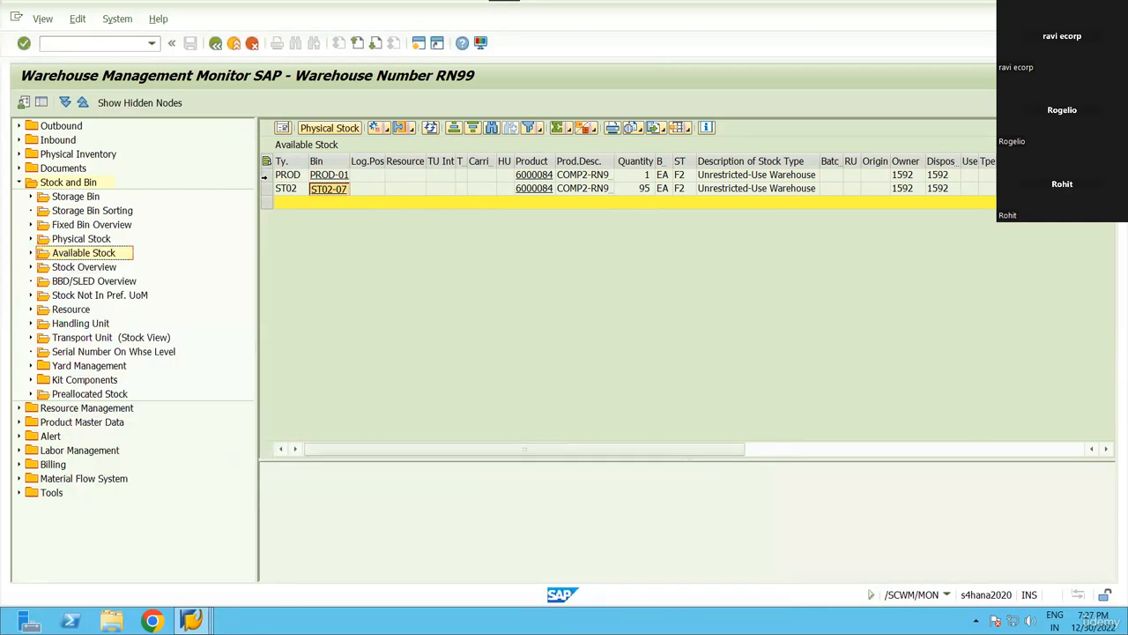
left_click(354, 189)
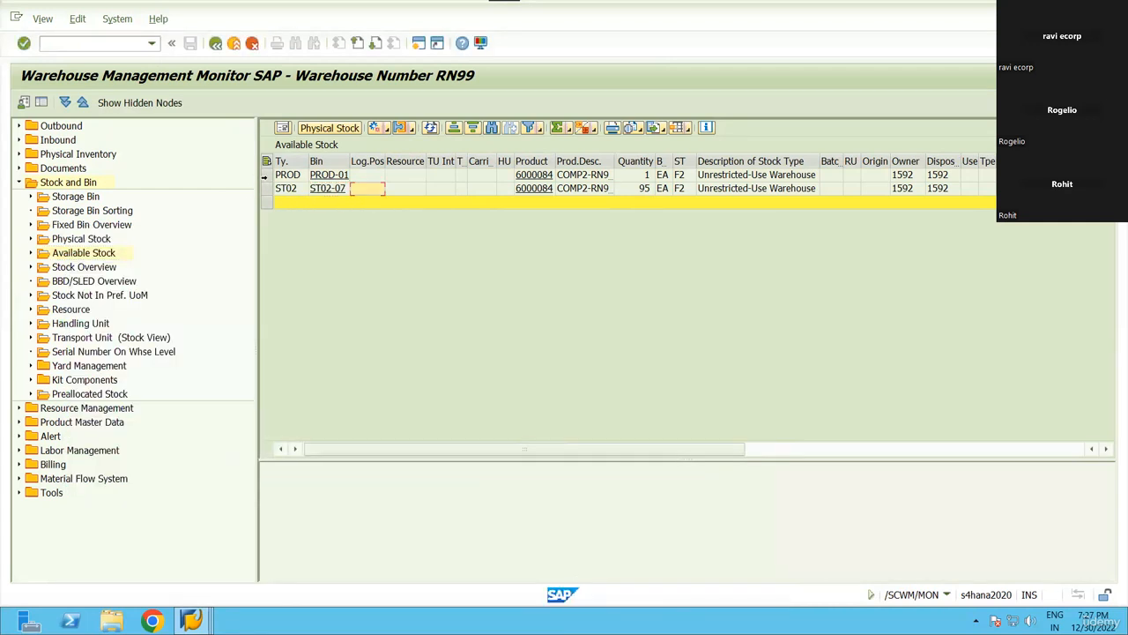
Attempt a confirmed warehouse task for the PROD-01 stock row and refresh the stock list.
left_click(265, 175)
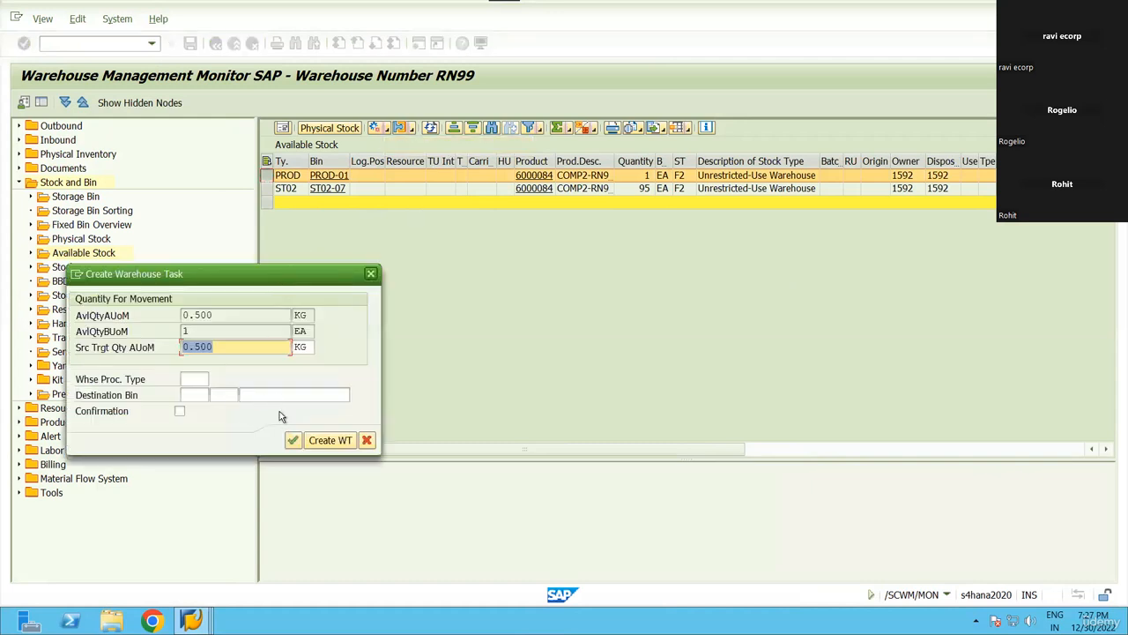
left_click(282, 395)
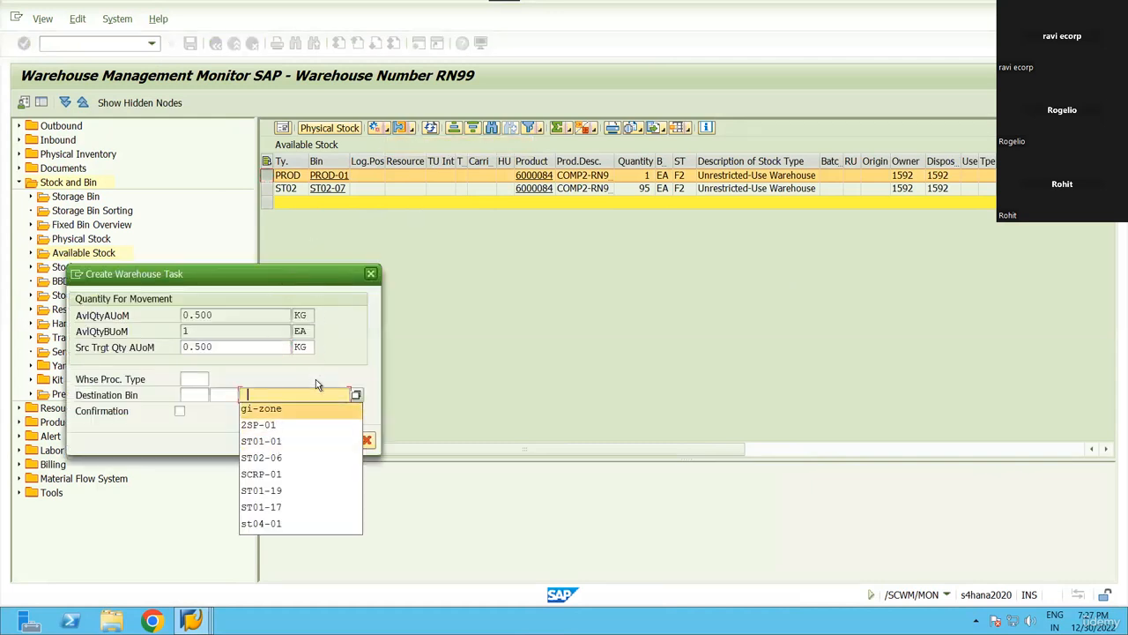
left_click(273, 395)
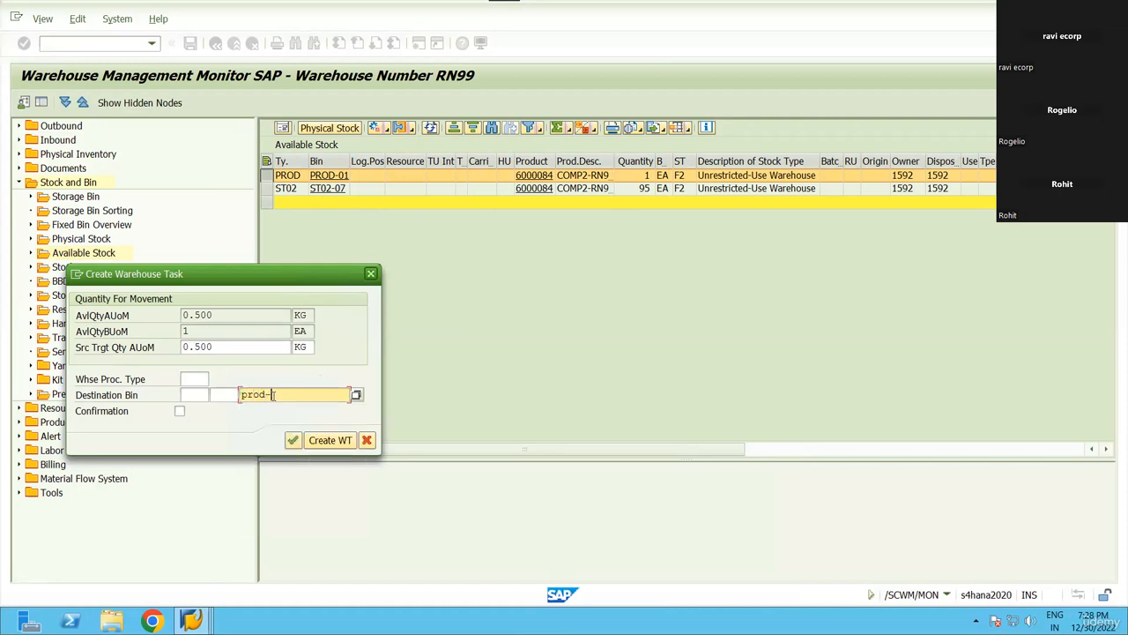
key("Return")
left_click(195, 380)
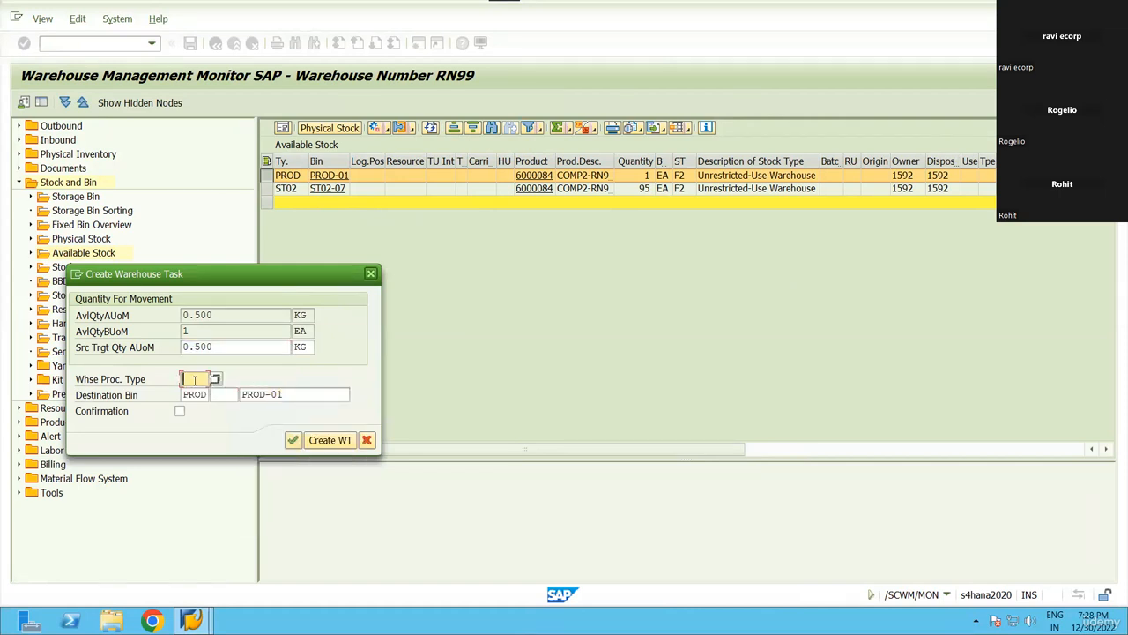
key("Tab")
key("Tab")
key("Tab")
key("Tab")
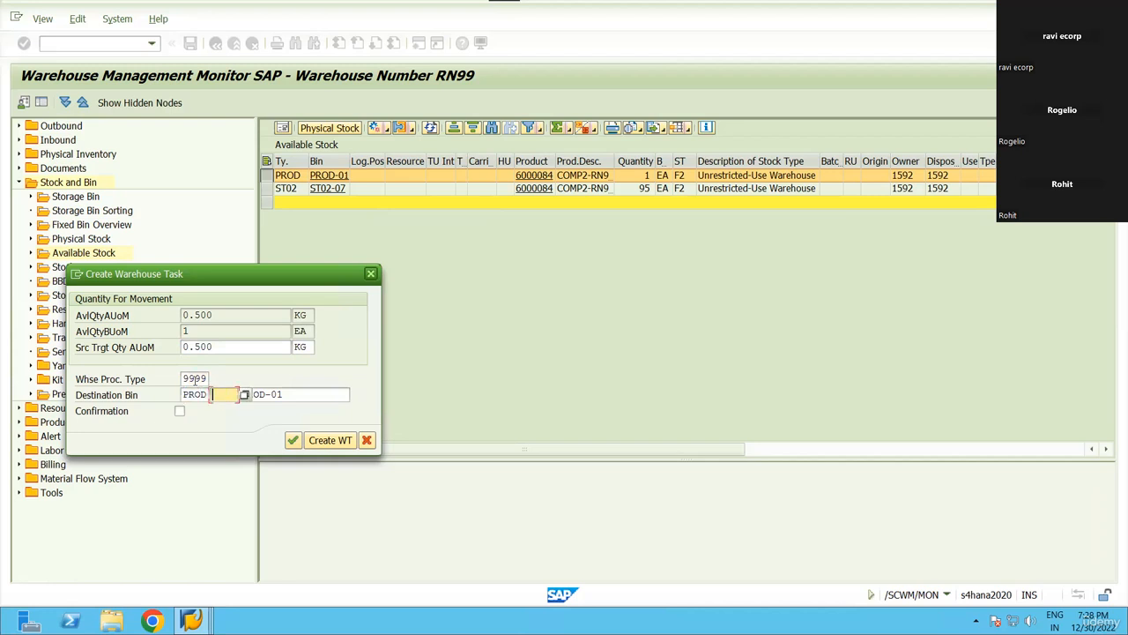
left_click(346, 445)
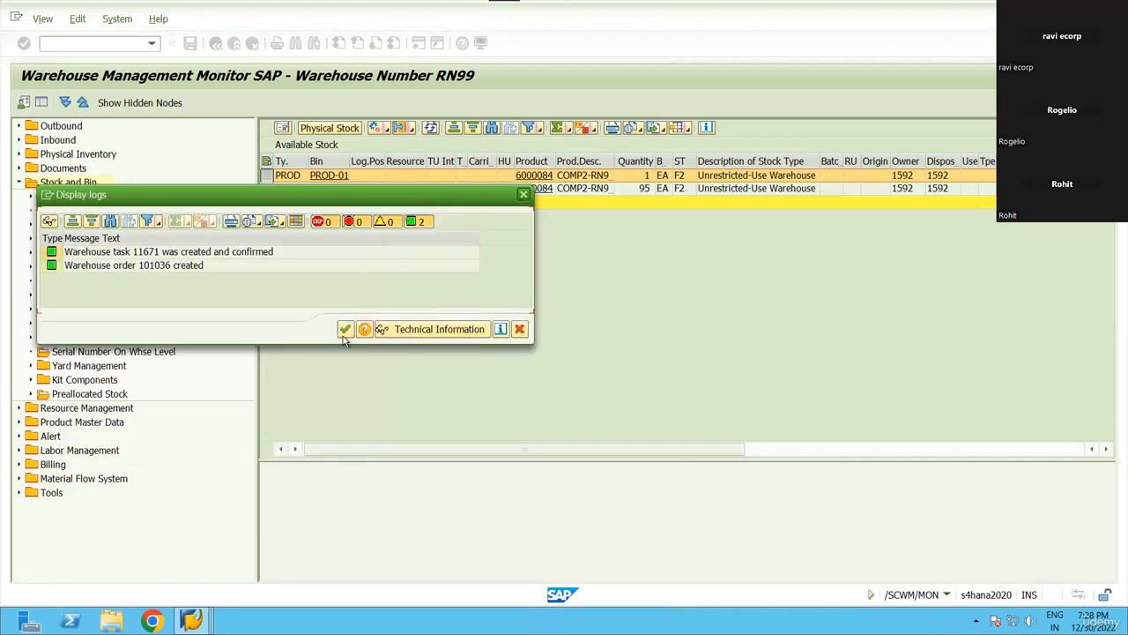
left_click(344, 330)
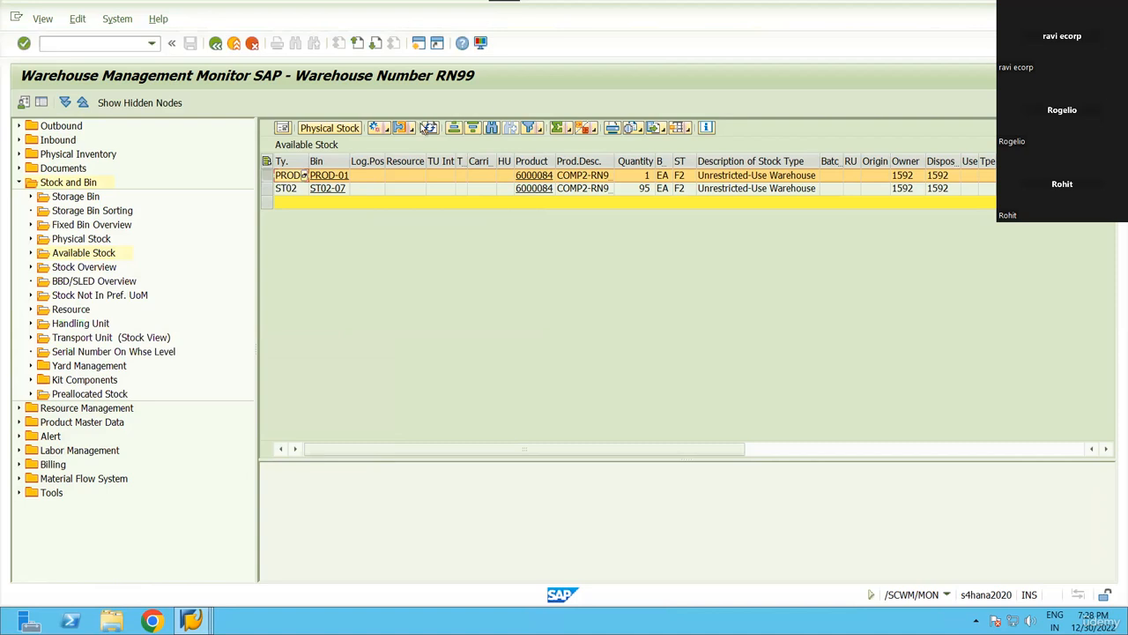
left_click(431, 131)
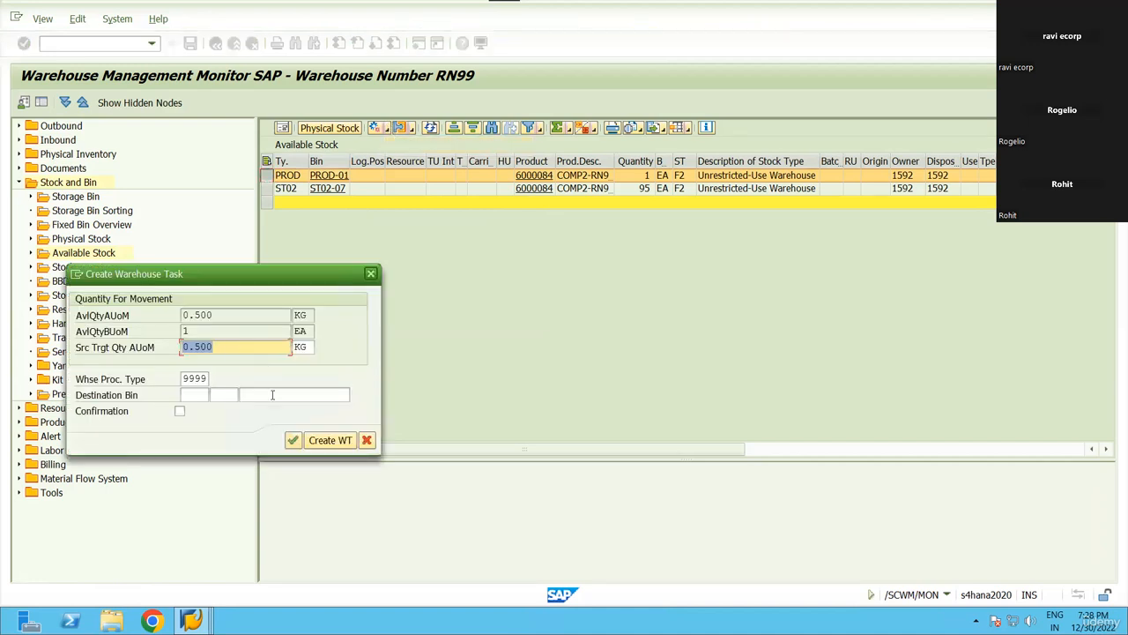
Create a confirmed warehouse task moving the PROD-01 unit to destination bin ST02-06.
left_click(272, 394)
left_click(267, 456)
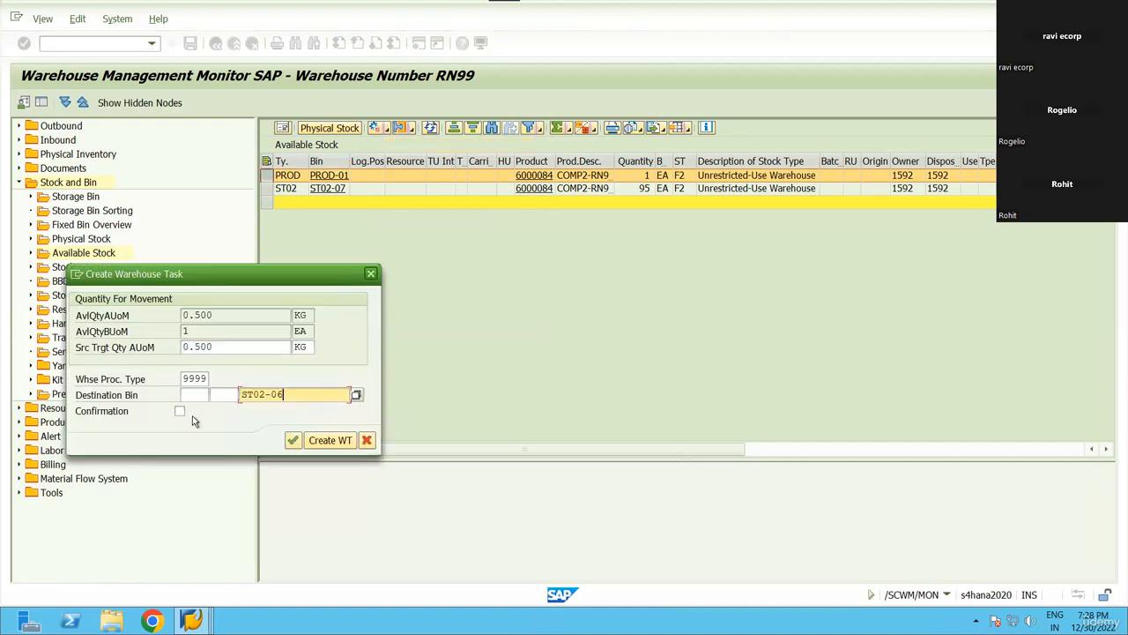
left_click(179, 412)
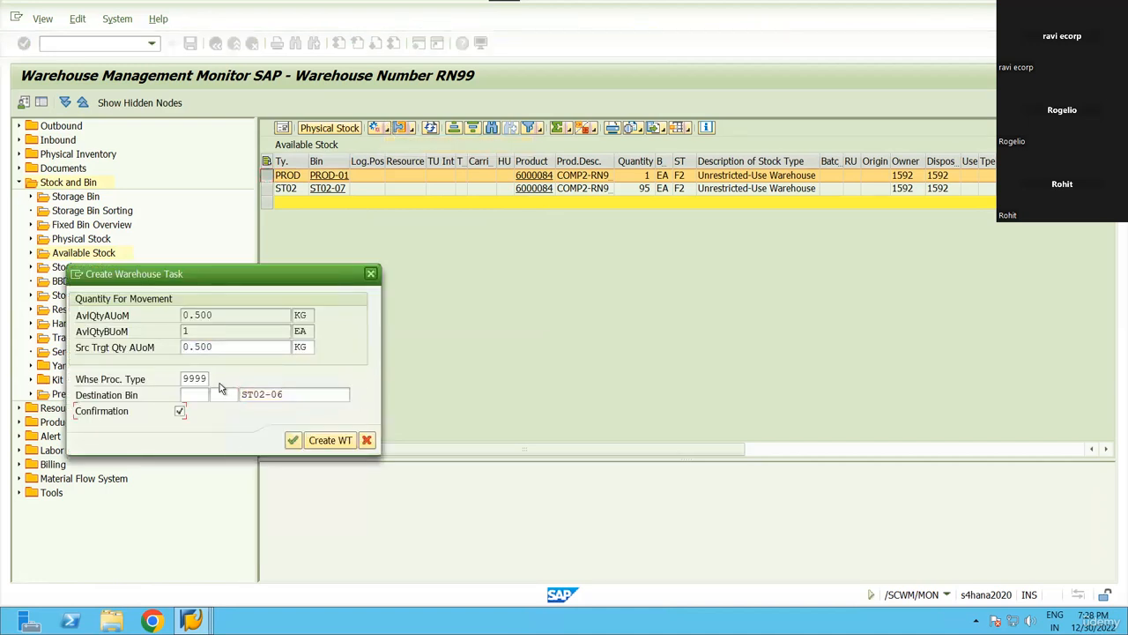
left_click(327, 441)
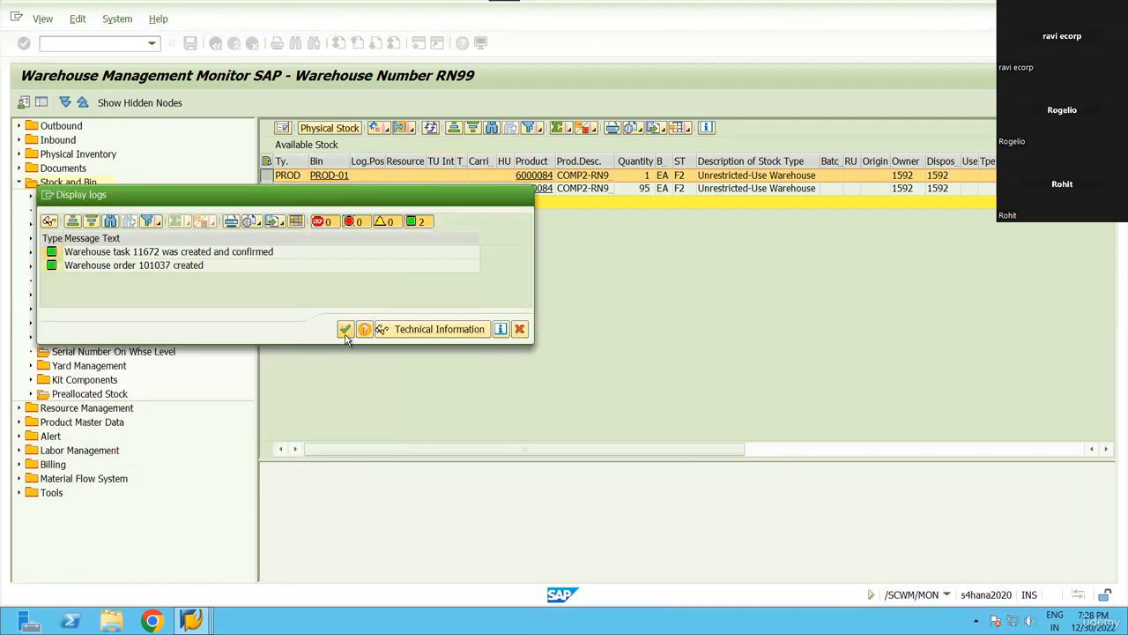
left_click(345, 329)
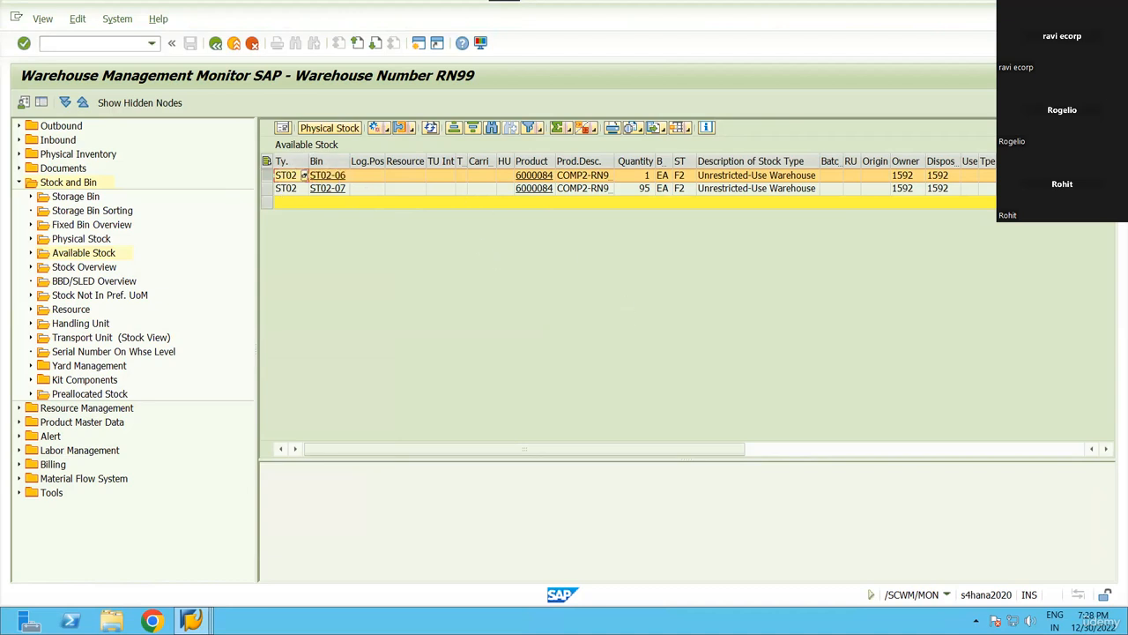
Start a production order (CO01) for material 6000085 with total quantity 1.
mouse_move(191, 620)
left_click(276, 551)
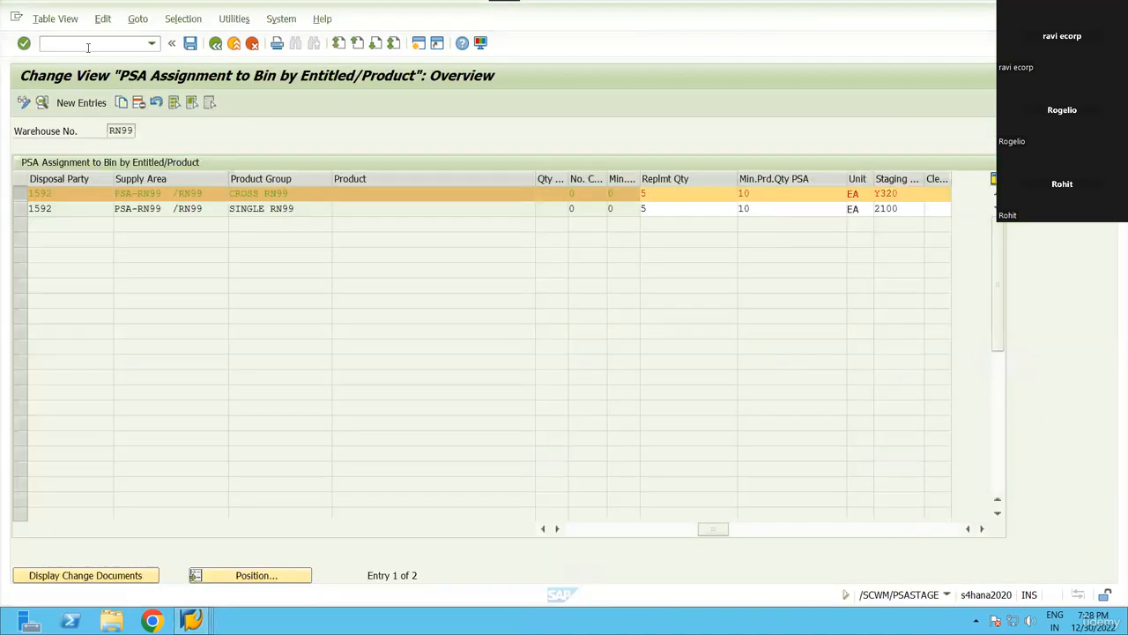
left_click(88, 46)
key("Return")
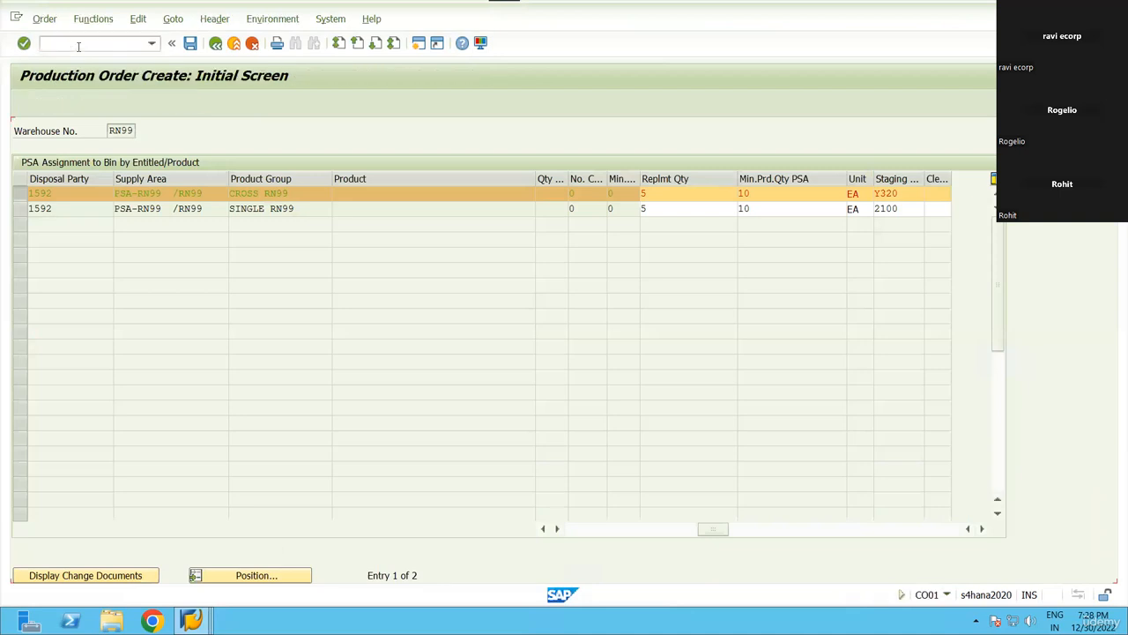
type("6000085")
key("Tab")
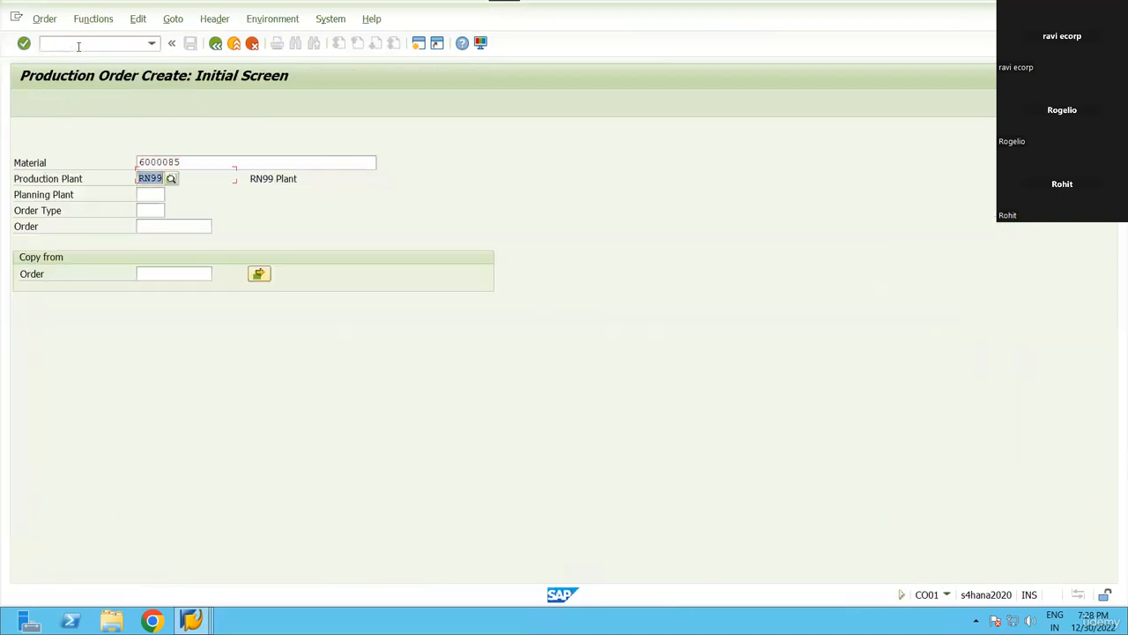
key("Return")
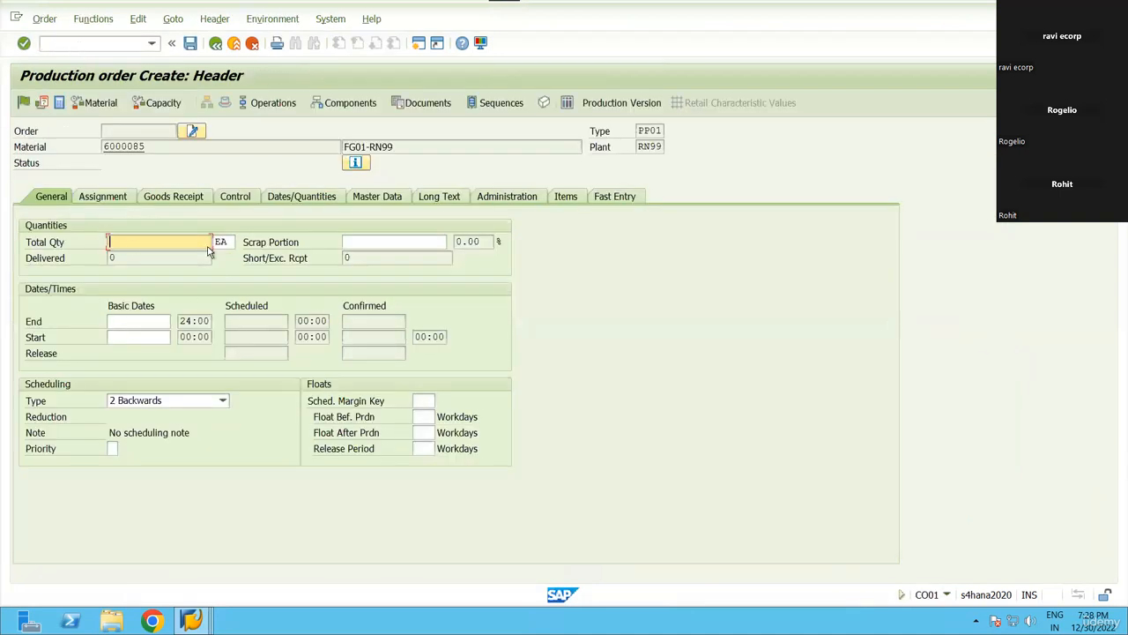
type("1")
key("Return")
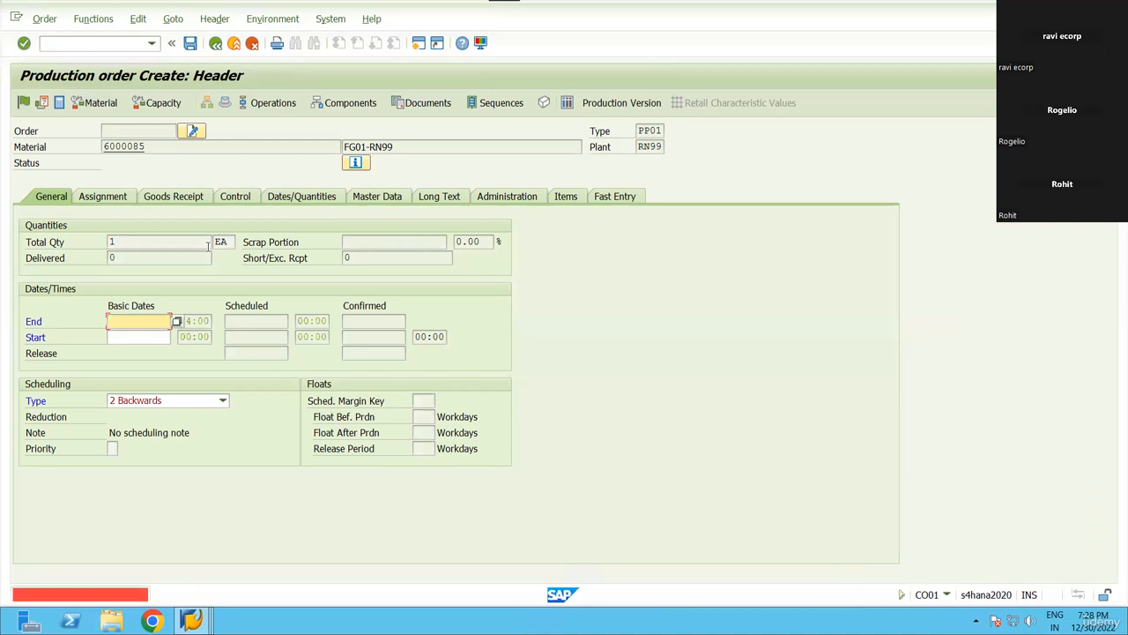
Schedule the order with type 4 Current date and set profit center SAP-DUMMY.
left_click(203, 400)
left_click(140, 465)
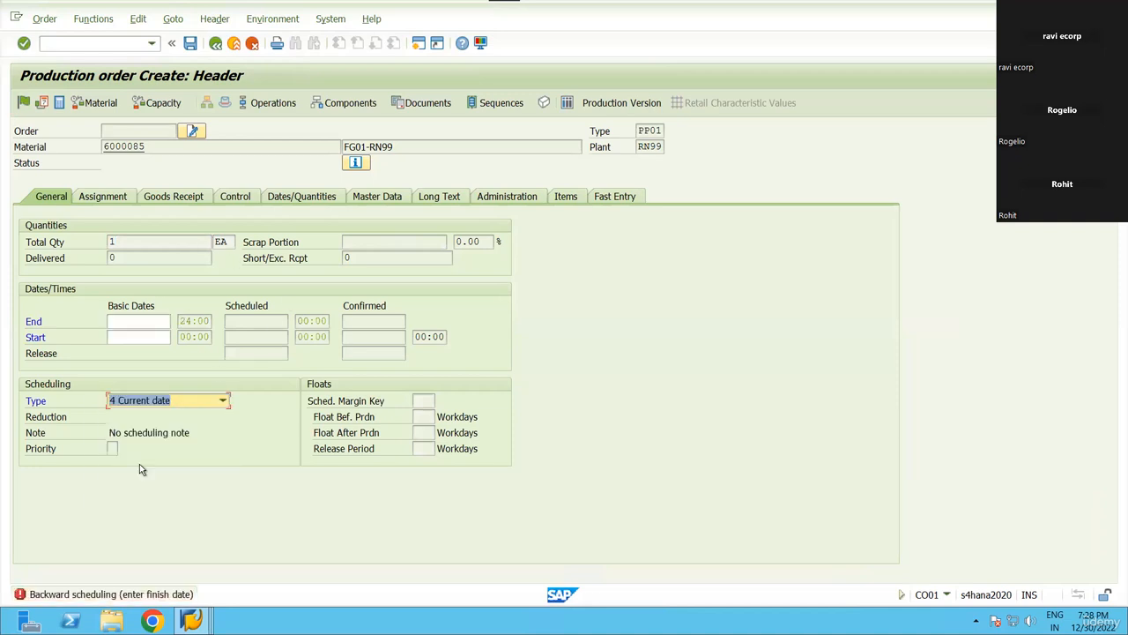
key("Return")
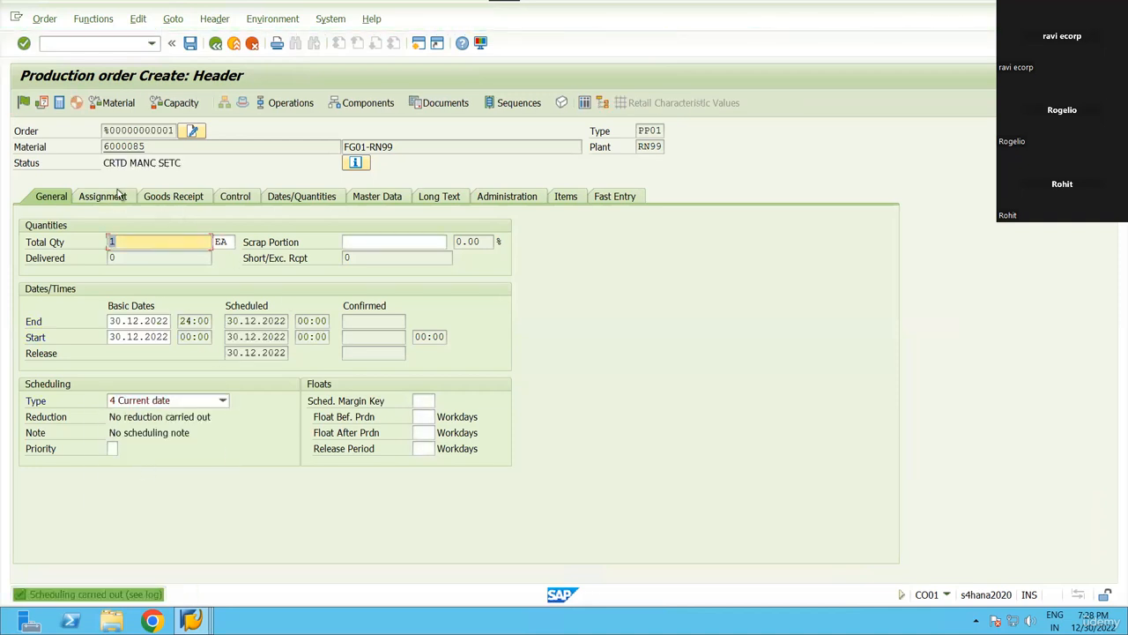
left_click(102, 196)
left_click(179, 448)
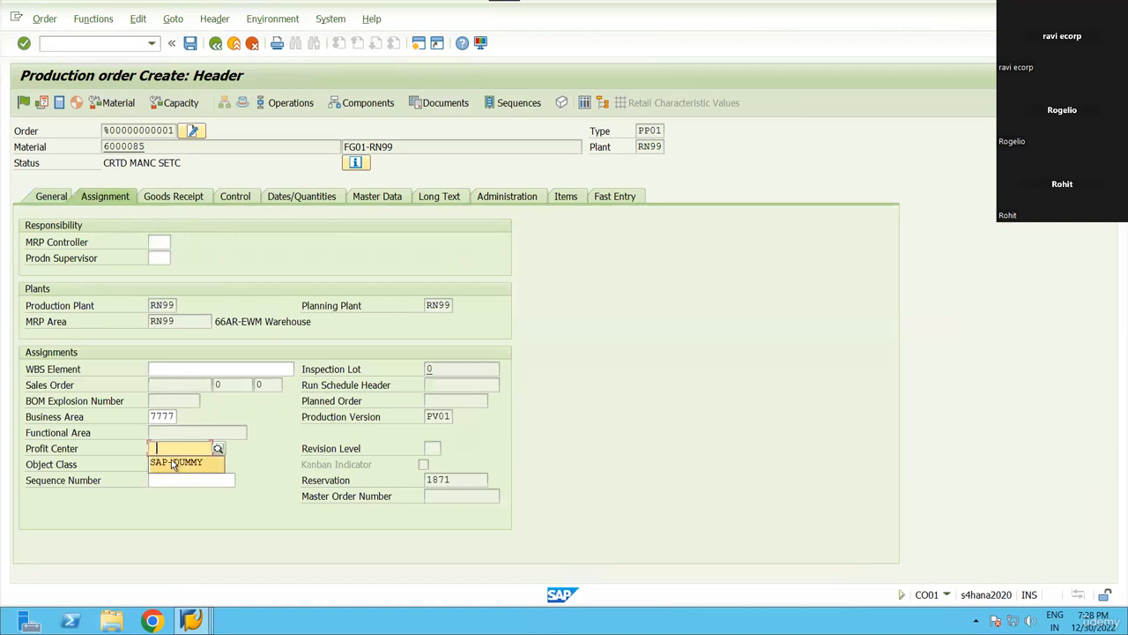
left_click(172, 458)
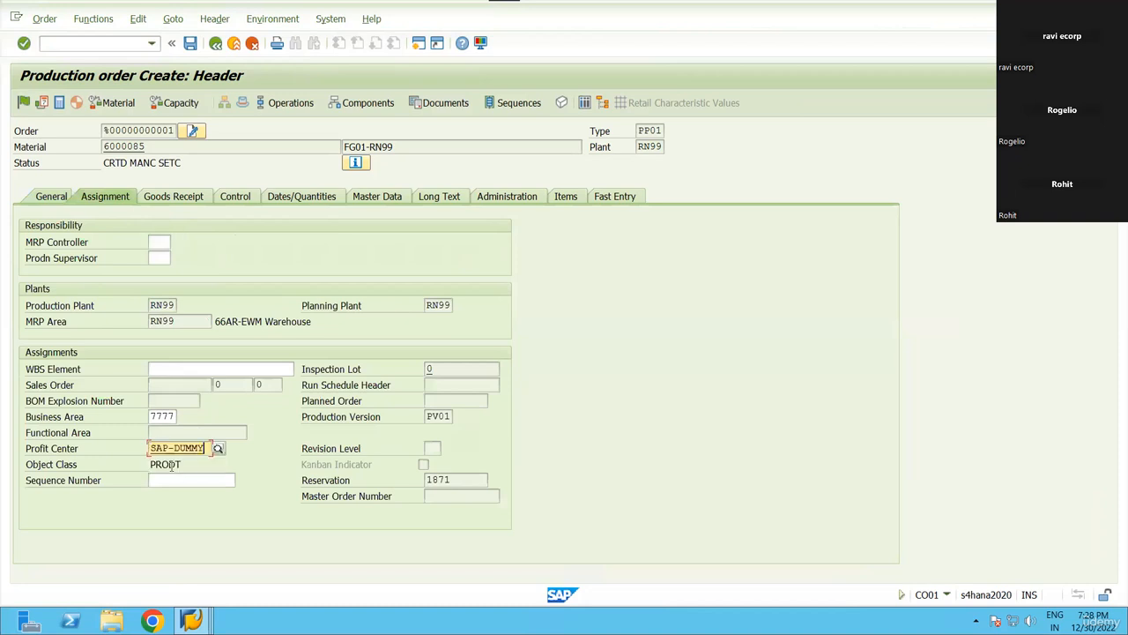
Release the order, trigger WM material staging, save it as 1001470 and display it.
left_click(24, 102)
left_click(92, 18)
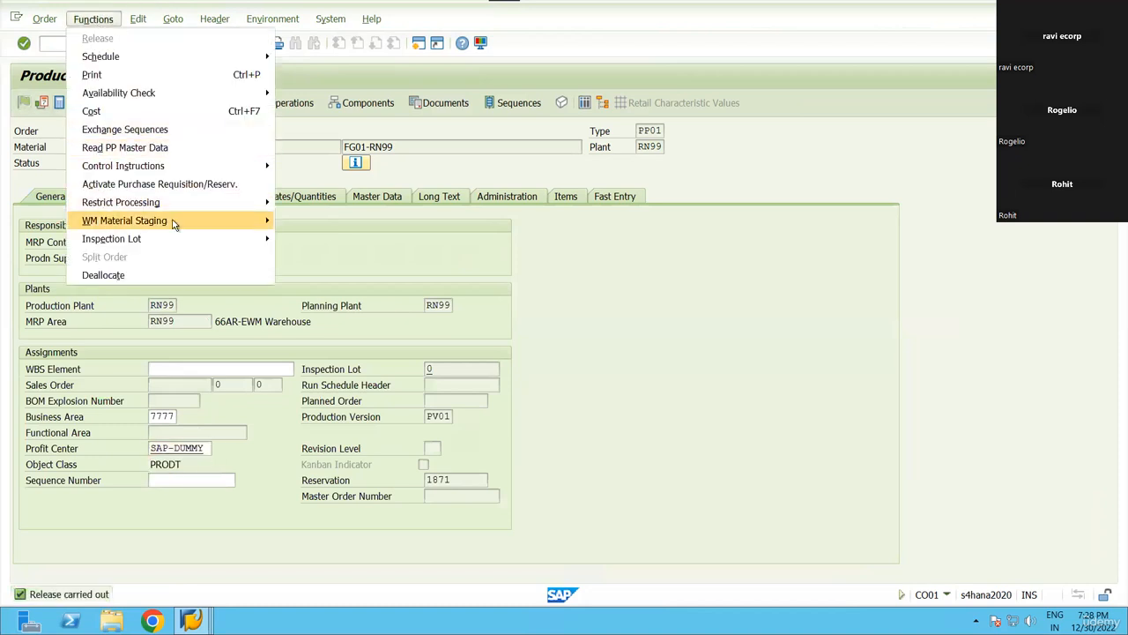
mouse_move(174, 222)
left_click(319, 239)
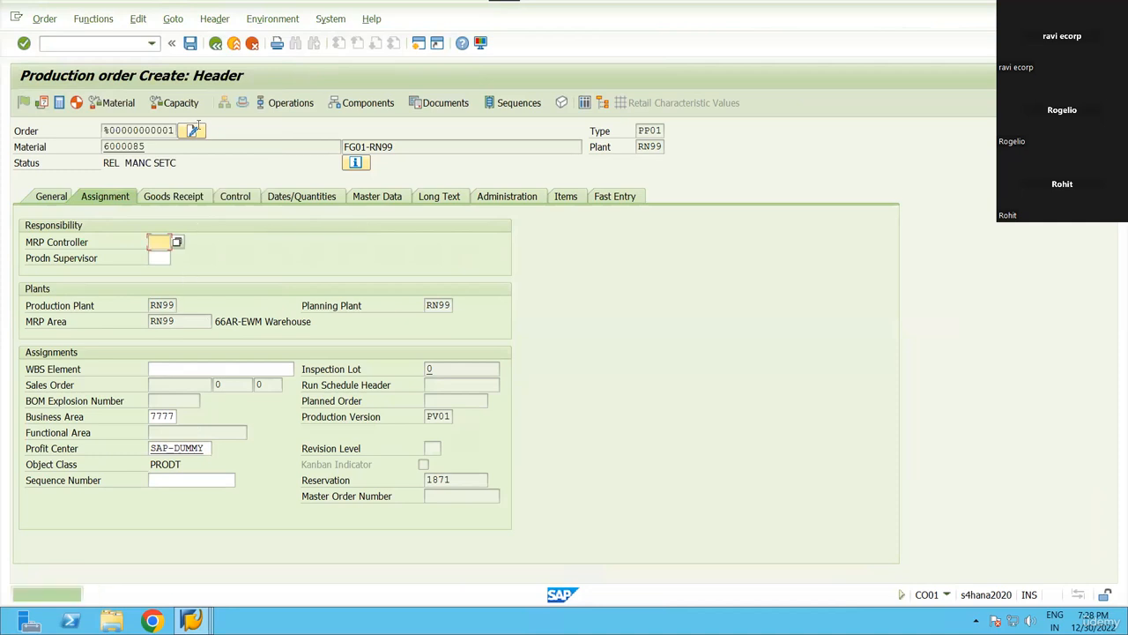
key("ctrl+s")
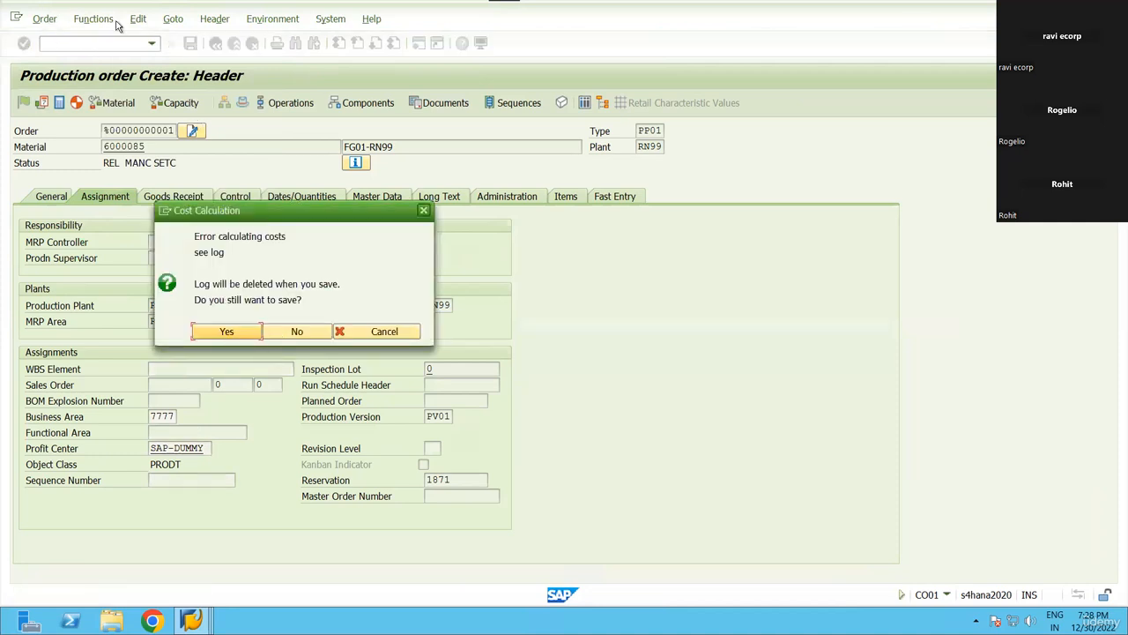
key("Return")
left_click(44, 19)
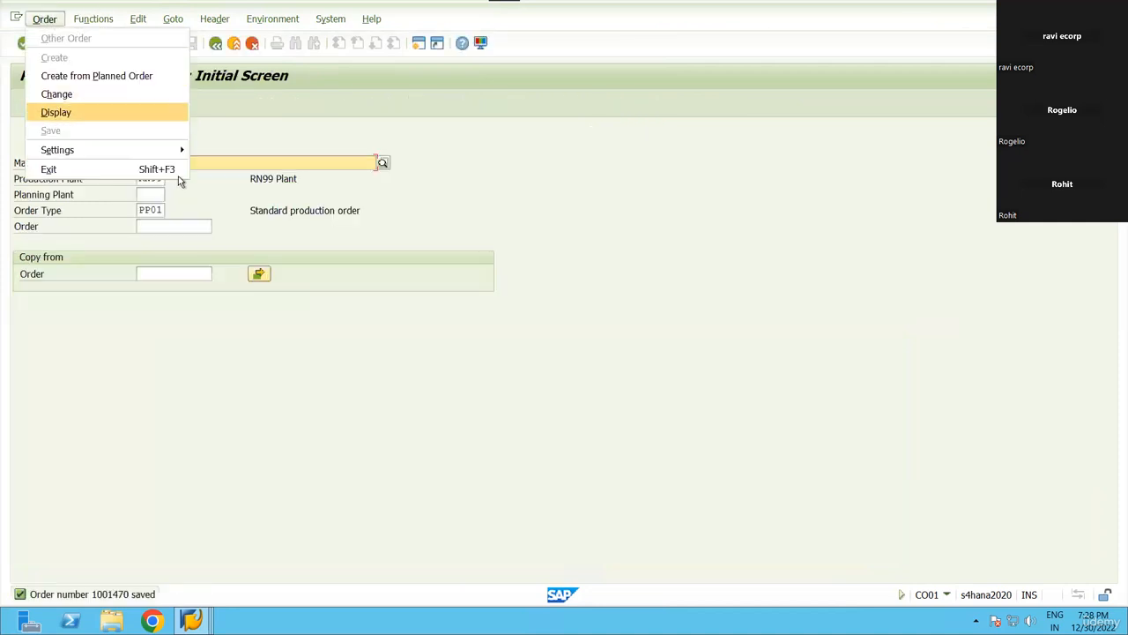
left_click(163, 112)
In /SCWM/PRDI, search production material requests by manufacturing order 1001470.
left_click(152, 42)
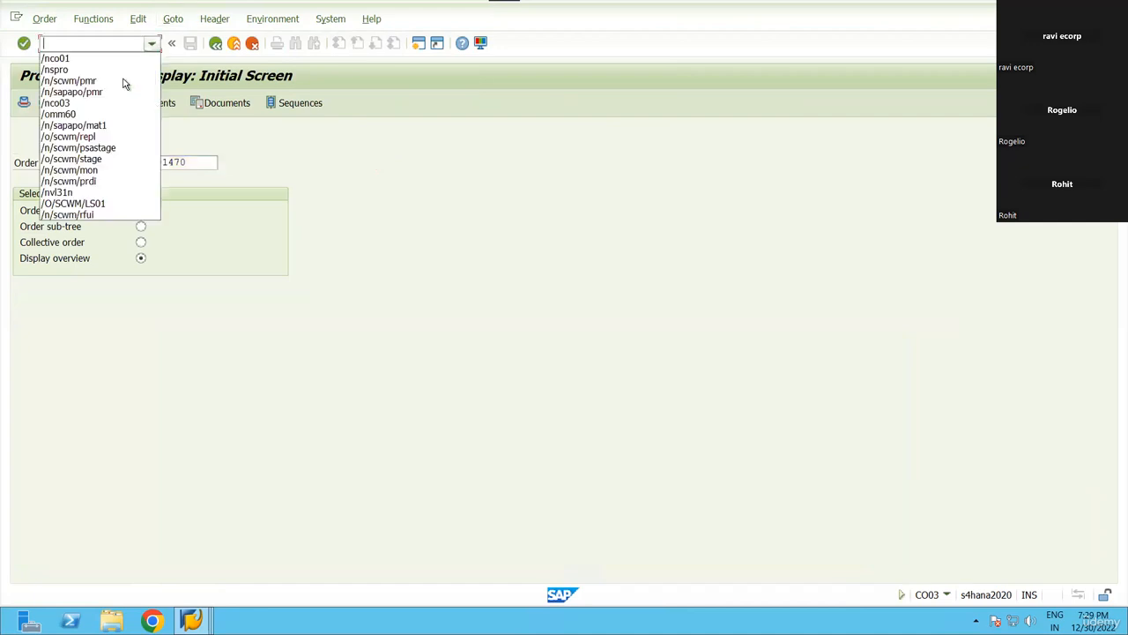
left_click(123, 80)
key("Return")
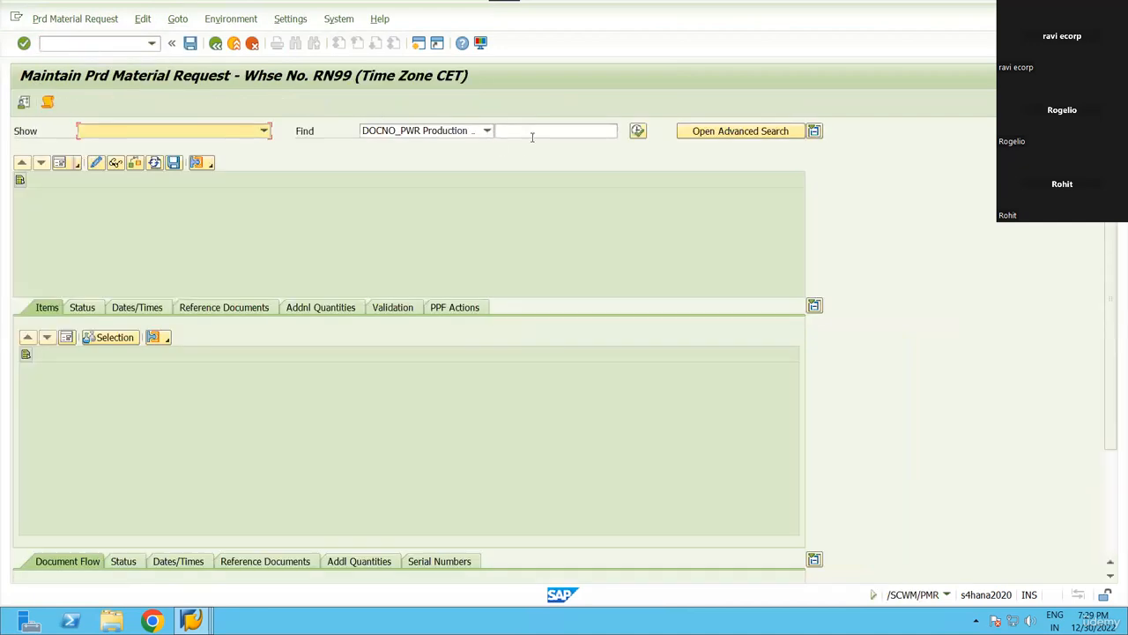
left_click(531, 130)
type("1001470")
left_click(487, 130)
left_click(433, 162)
left_click(558, 130)
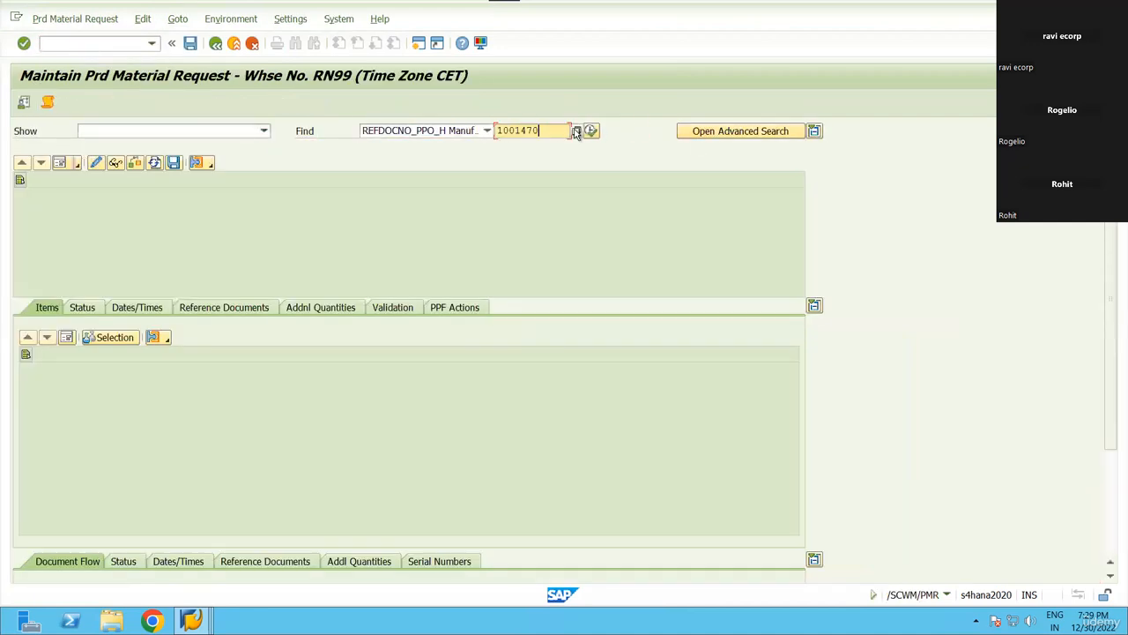
key("Return")
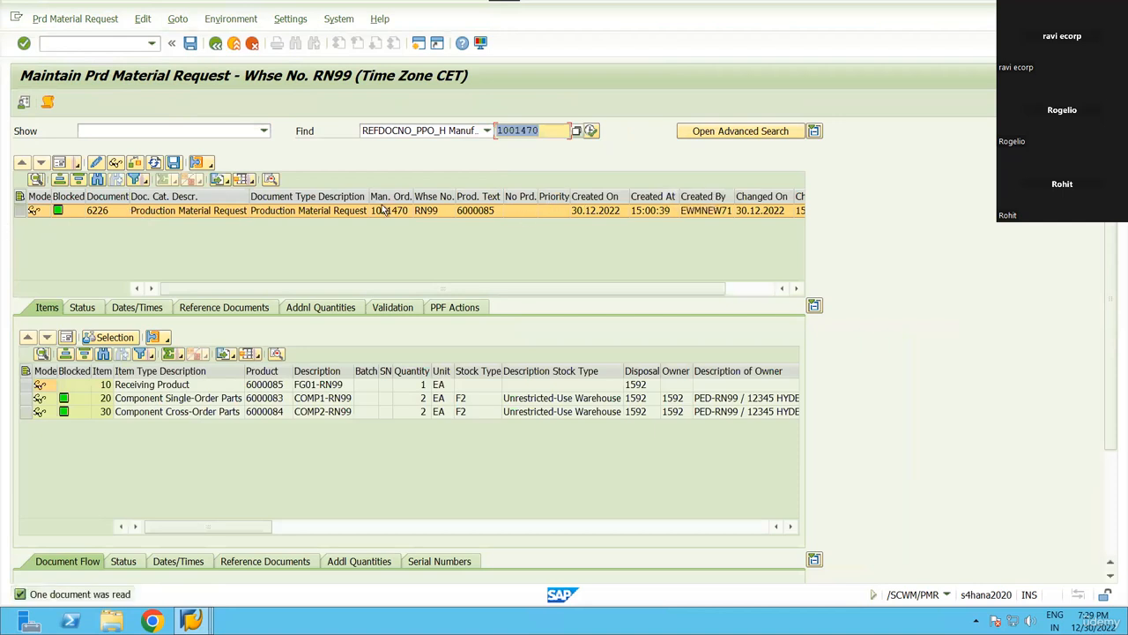
Review request 6226's header and its cross-order, receiving and single-order items, including product 6000083.
left_click(60, 163)
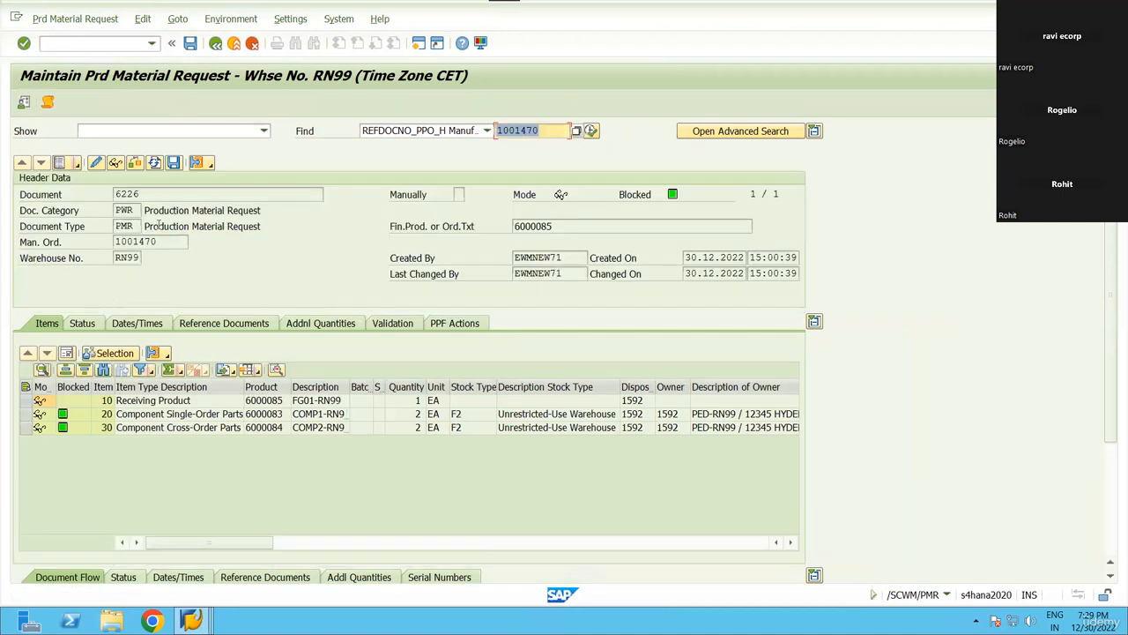
left_click(60, 163)
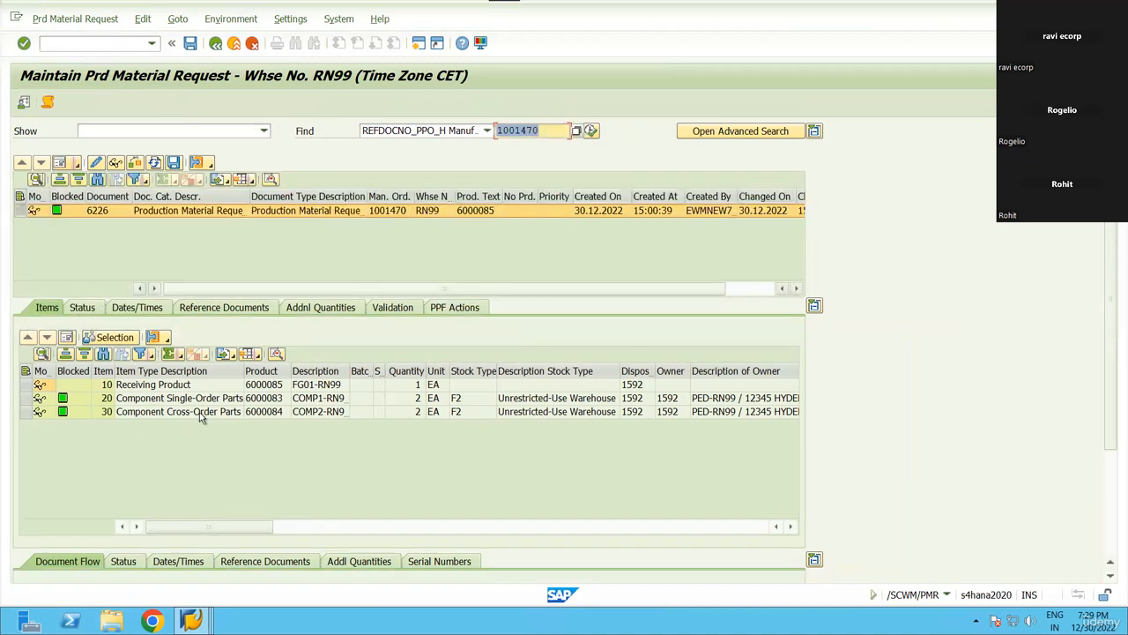
left_click(243, 484)
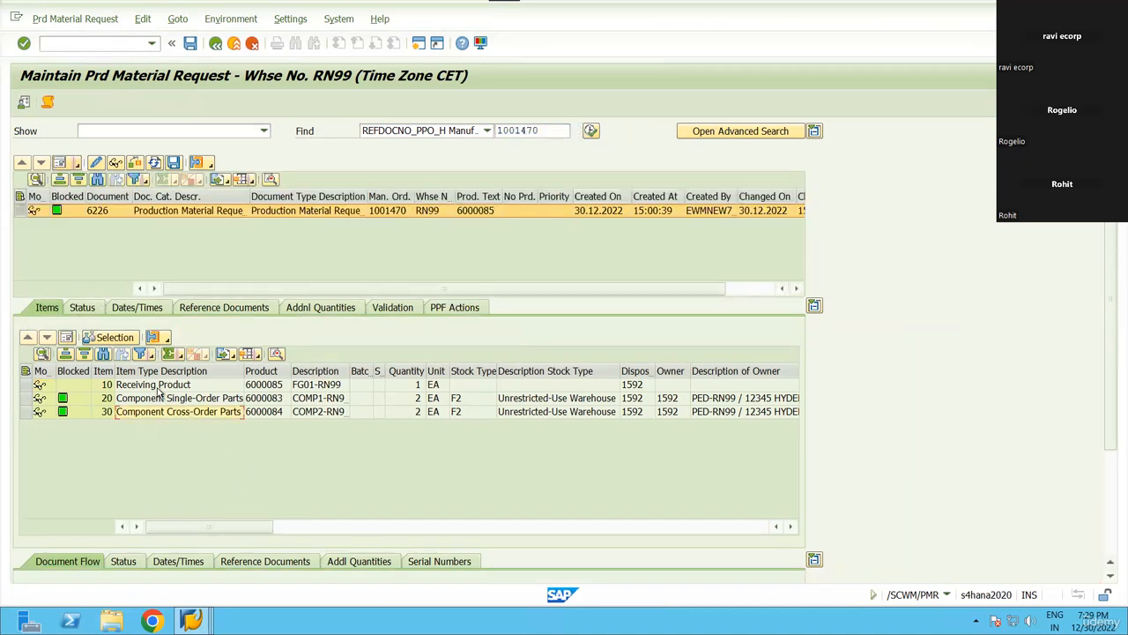
left_click(27, 385)
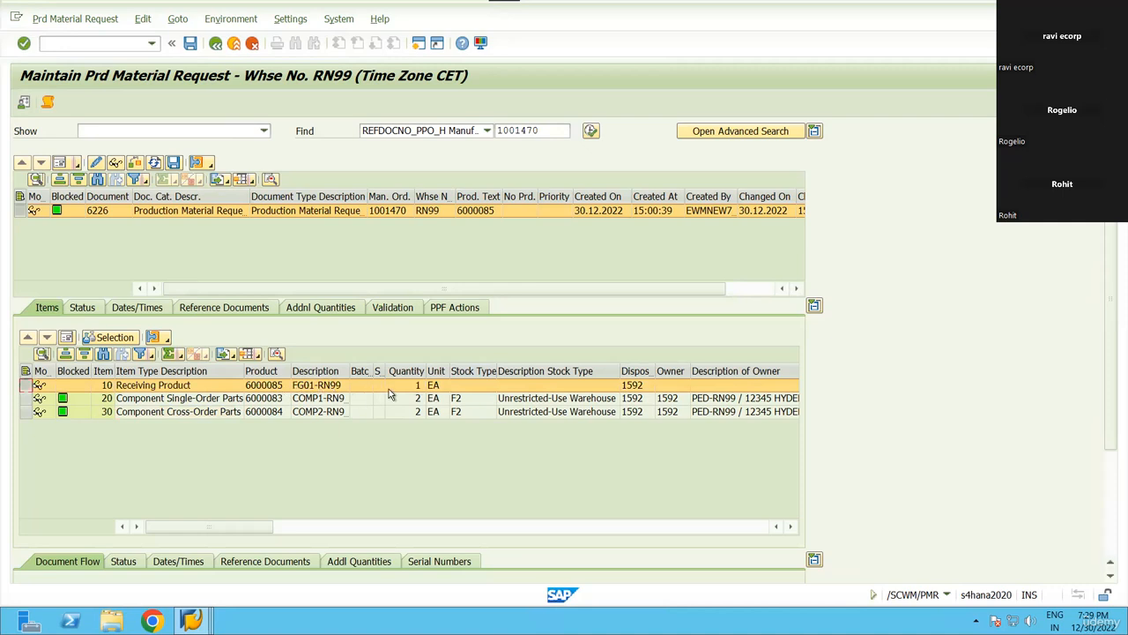
scroll(389, 394, "right", 6)
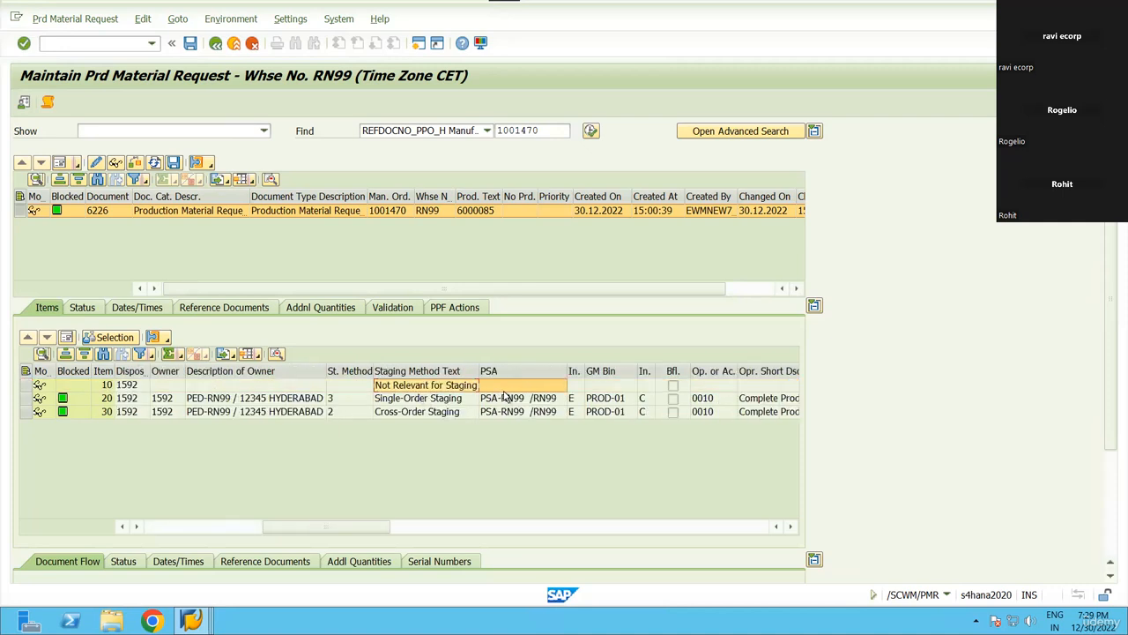
scroll(473, 403, "left", 6)
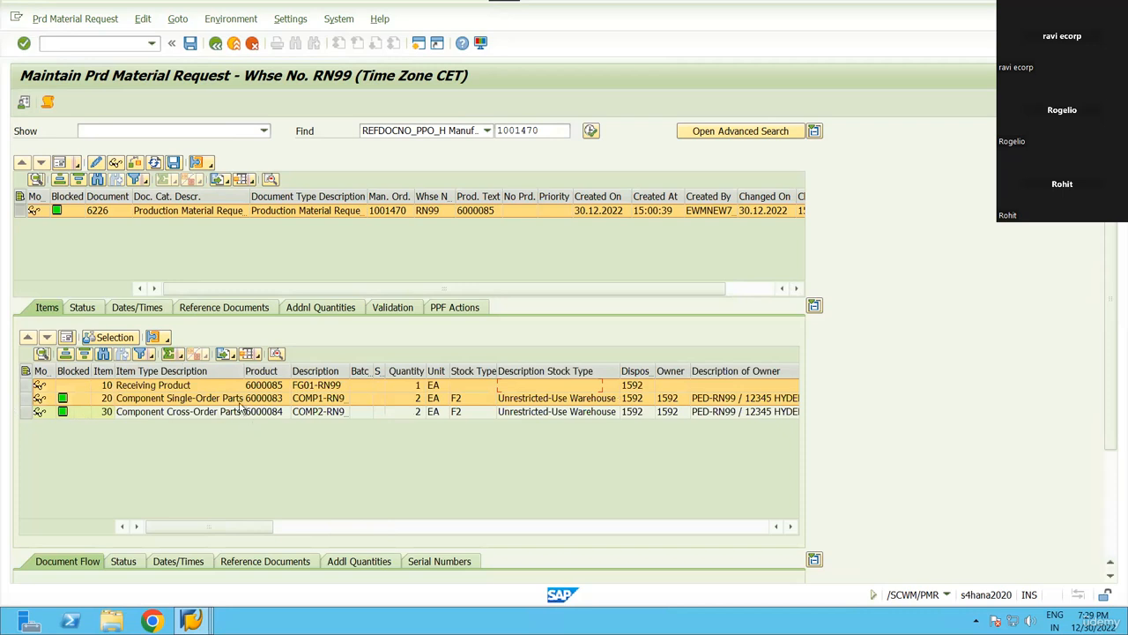
left_click(222, 399)
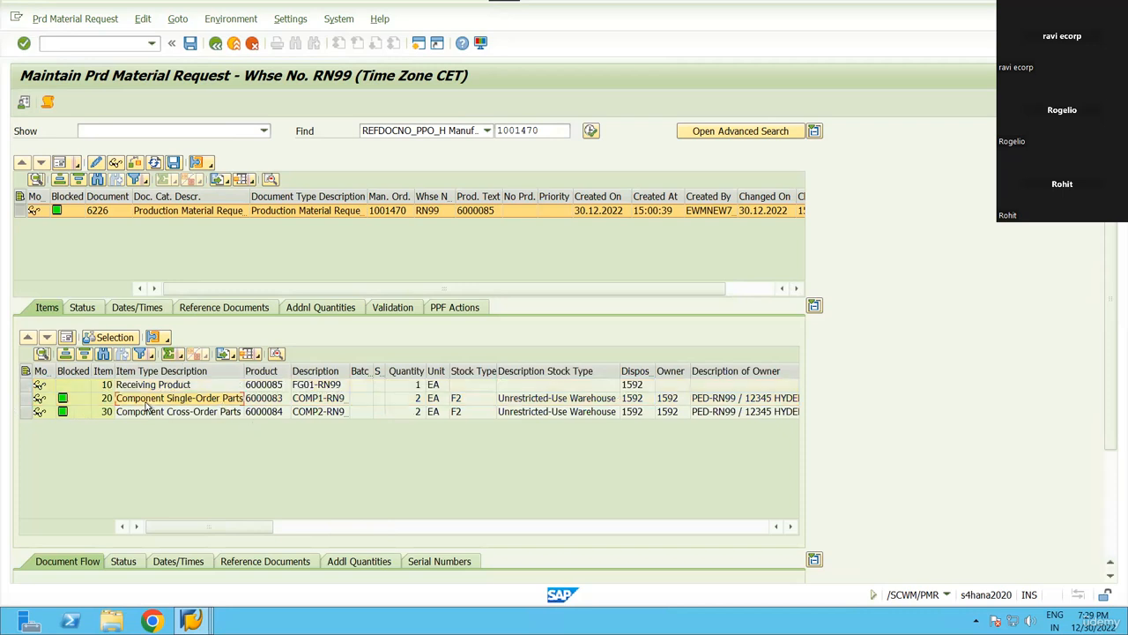
left_click(275, 400)
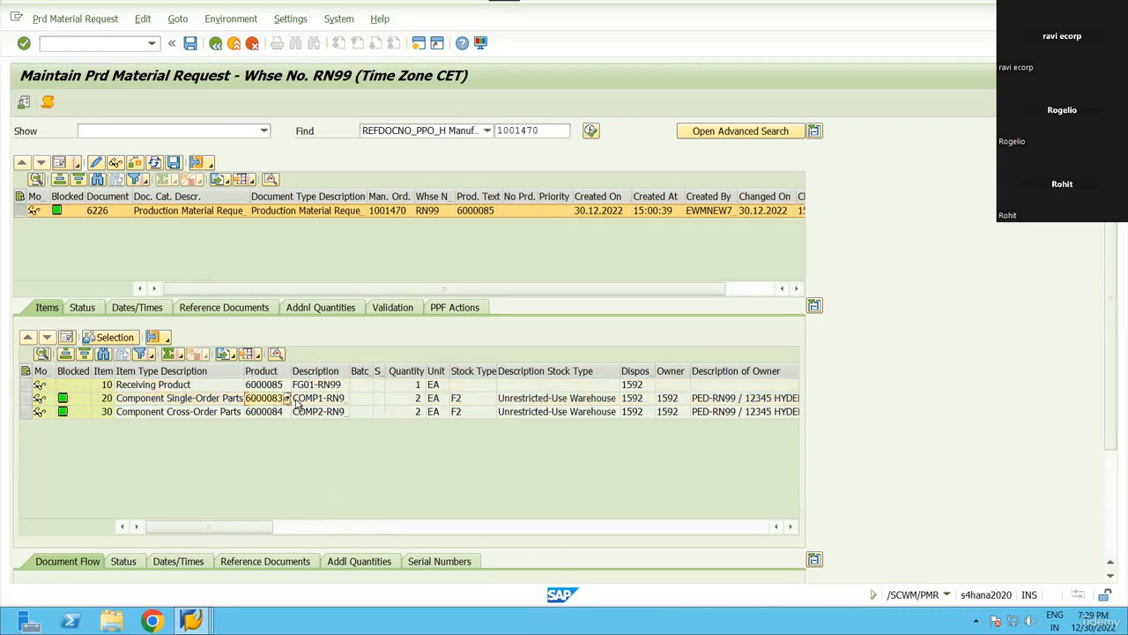
mouse_move(211, 615)
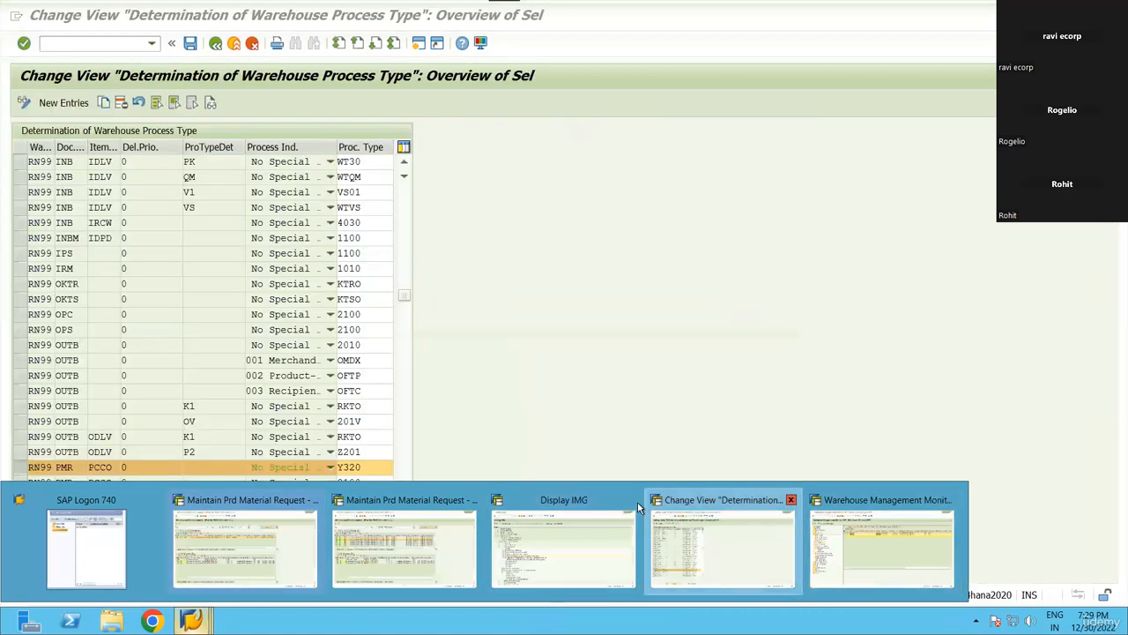
Close the process type determination window and open /n/scwm/psastage from the transaction history.
left_click(791, 500)
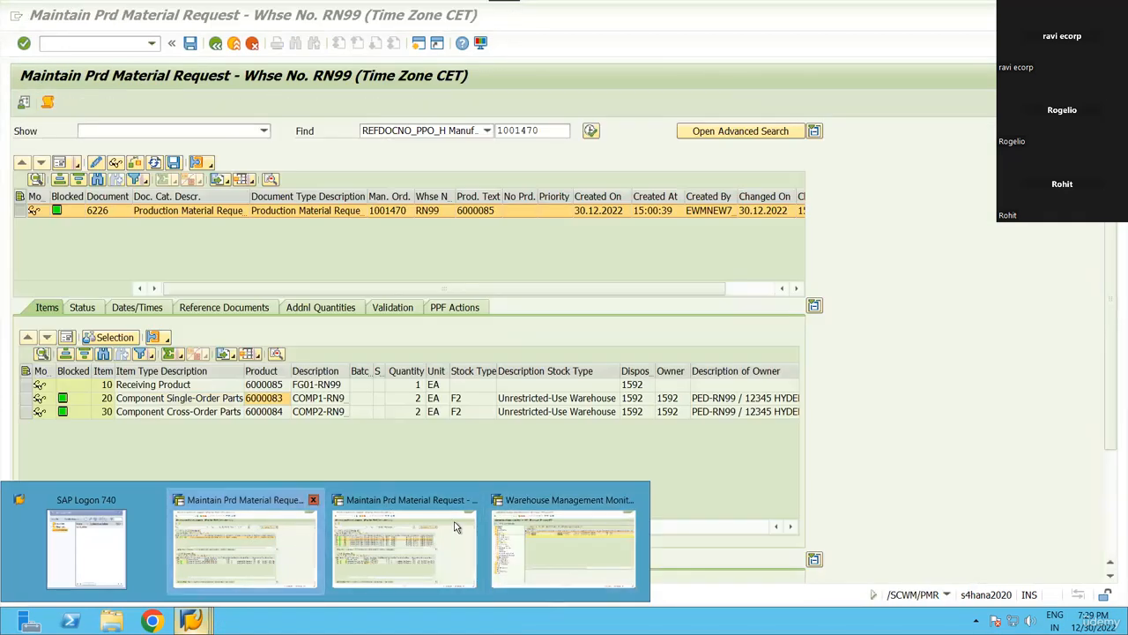
left_click(151, 43)
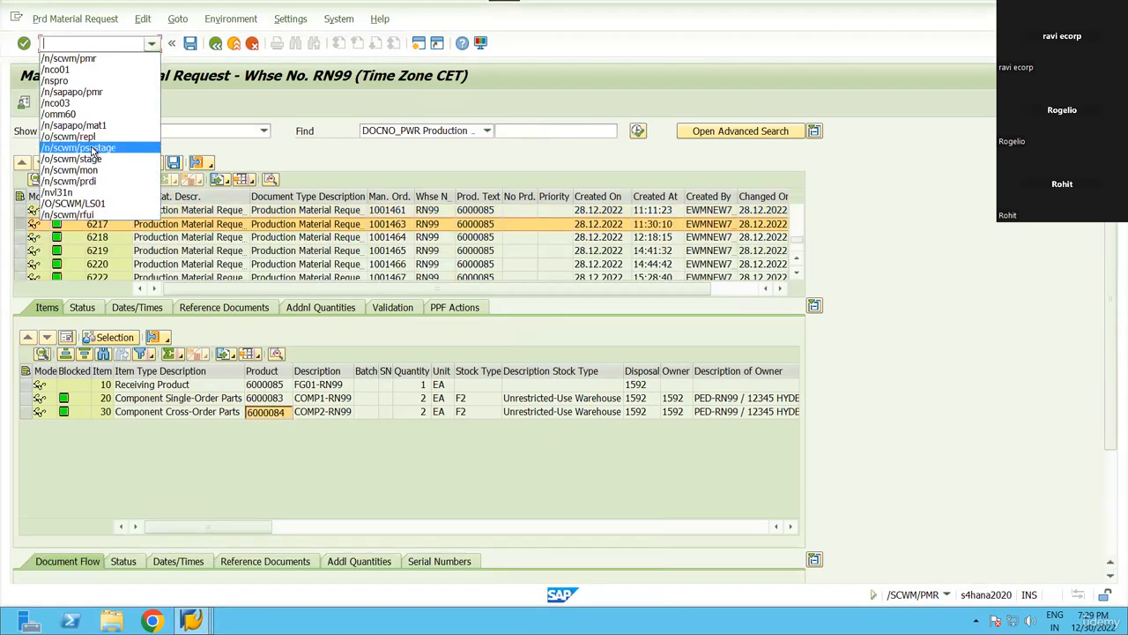
left_click(94, 150)
key("Return")
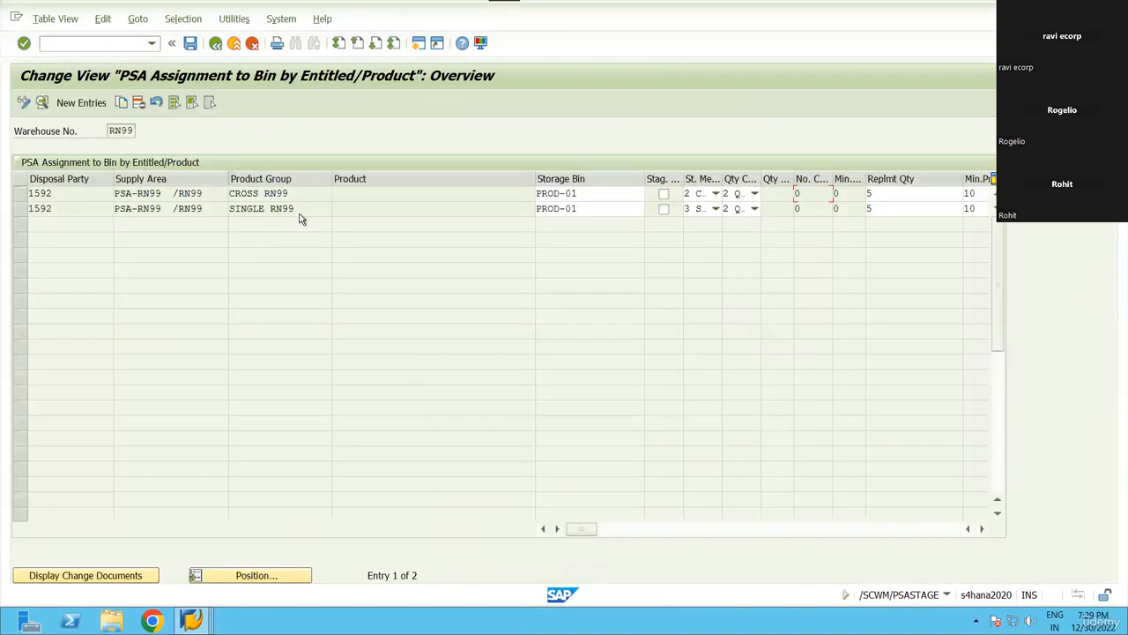
Check the staging method options for the SINGLE RN99 assignment, then return to the material request.
key("alt+Tab")
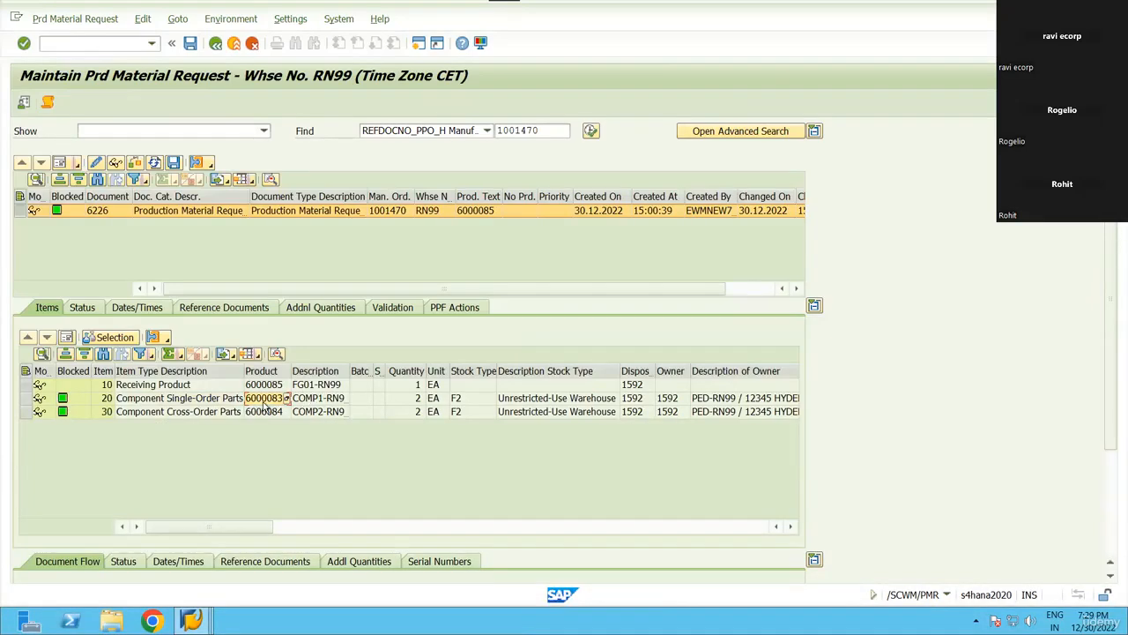
key("alt+Tab")
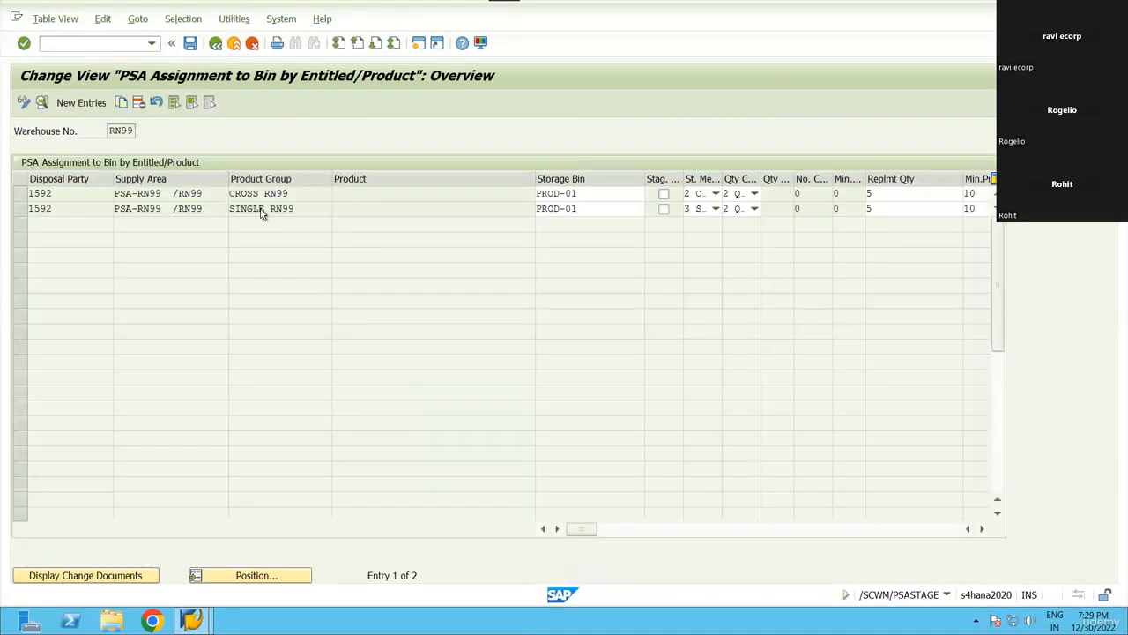
left_click(262, 209)
left_click(14, 209)
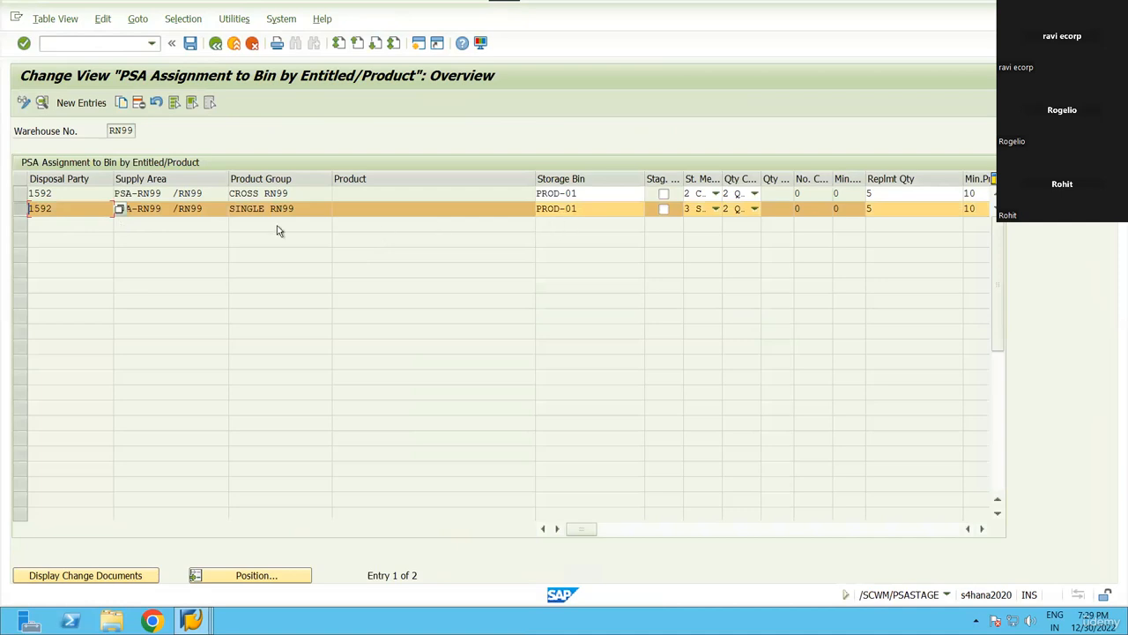
left_click(716, 209)
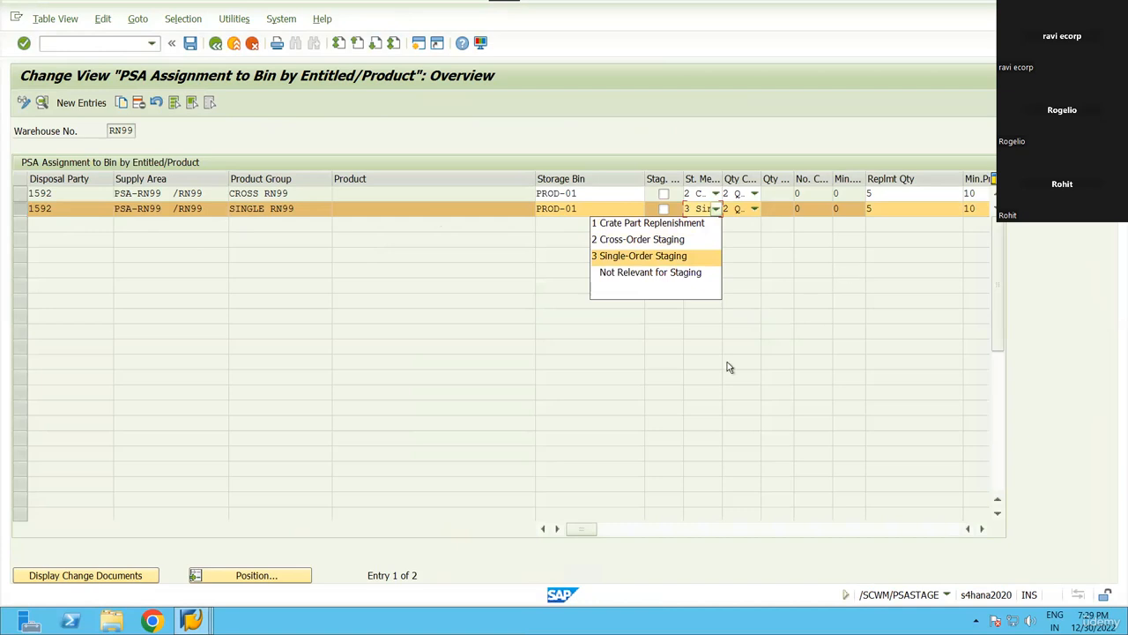
key("alt+Tab")
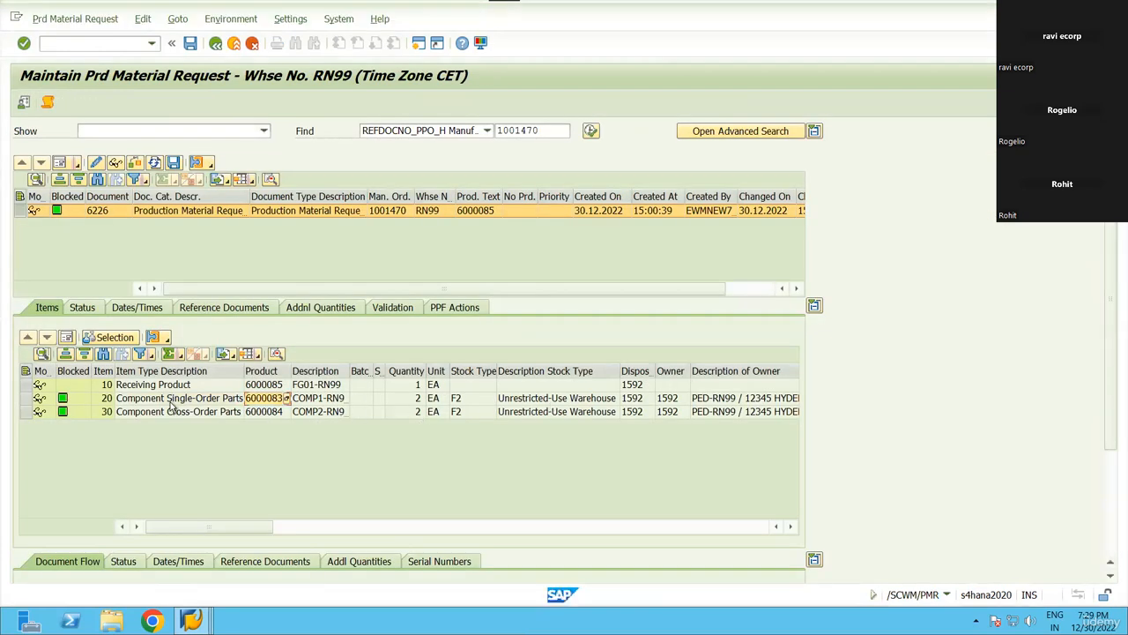
Set item 20's staging method to Single-Order Staging.
left_click(195, 401)
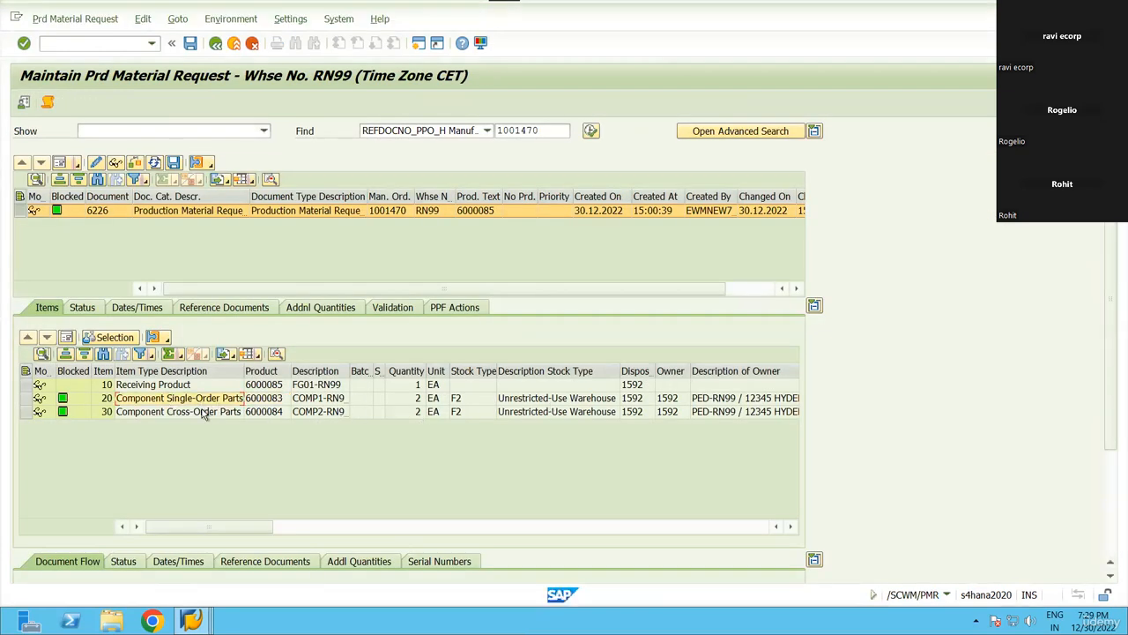
left_click(785, 526)
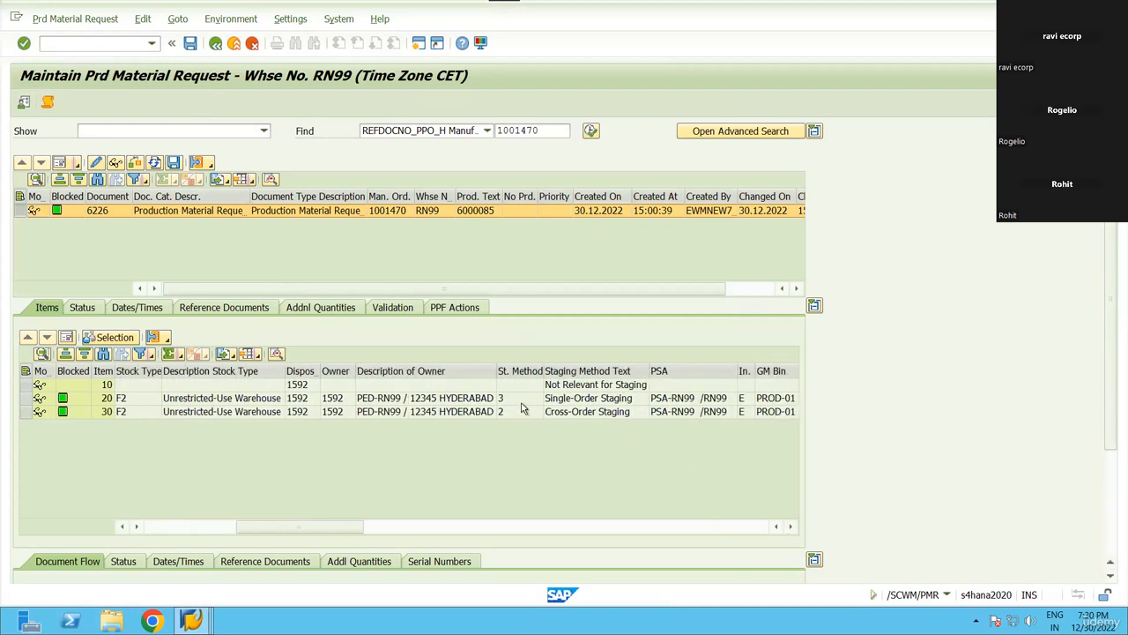
left_click(527, 398)
left_click(538, 398)
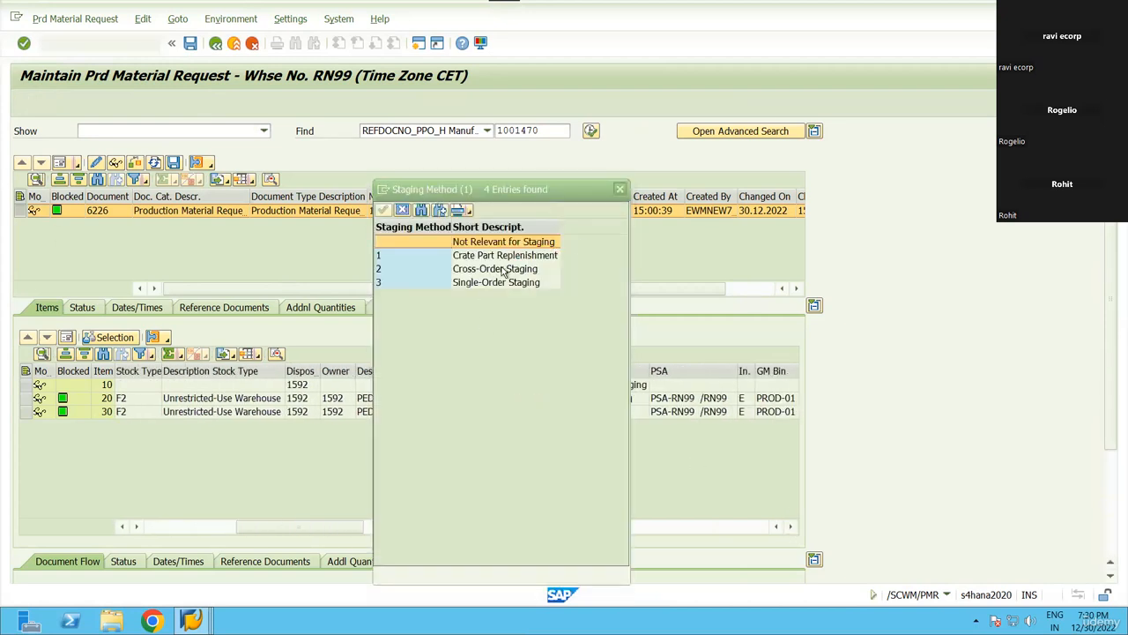
double_click(496, 282)
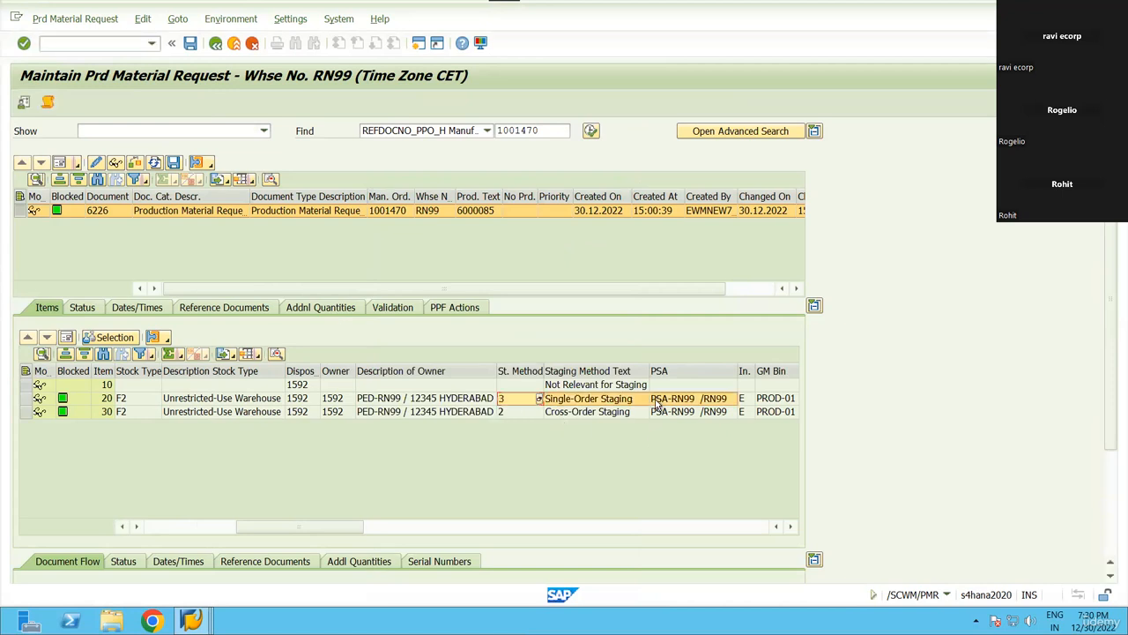
Inspect item 20's work centre and reservation, and the process types 2100 and Y320 for items 20 and 30.
scroll(657, 403, "right", 6)
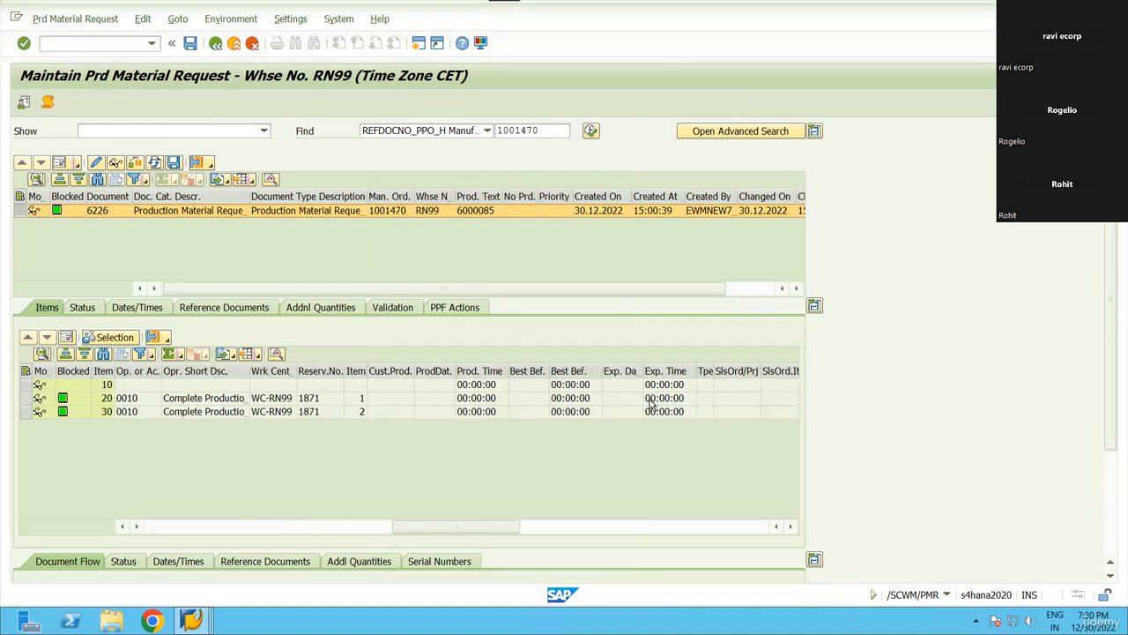
left_click(319, 398)
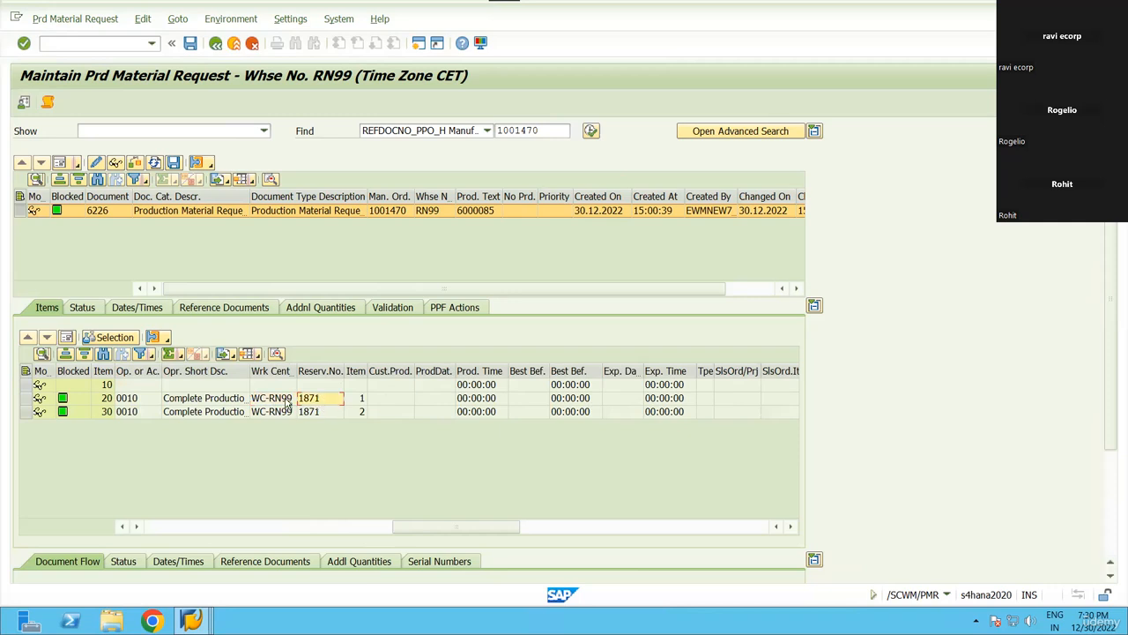
left_click_drag(276, 401, 322, 399)
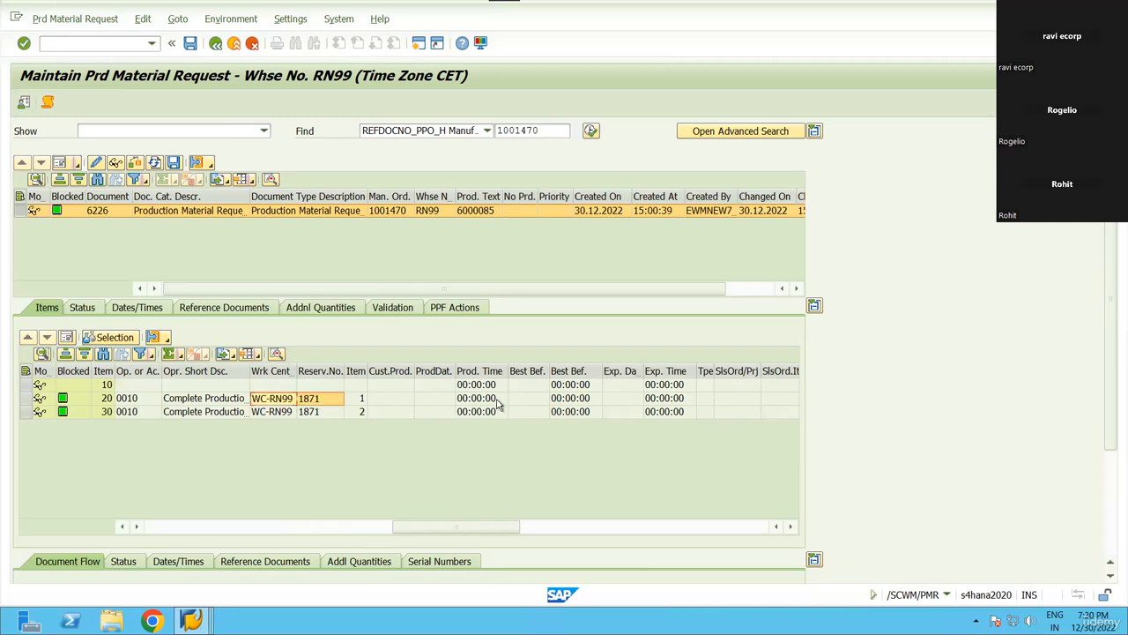
scroll(498, 402, "right", 5)
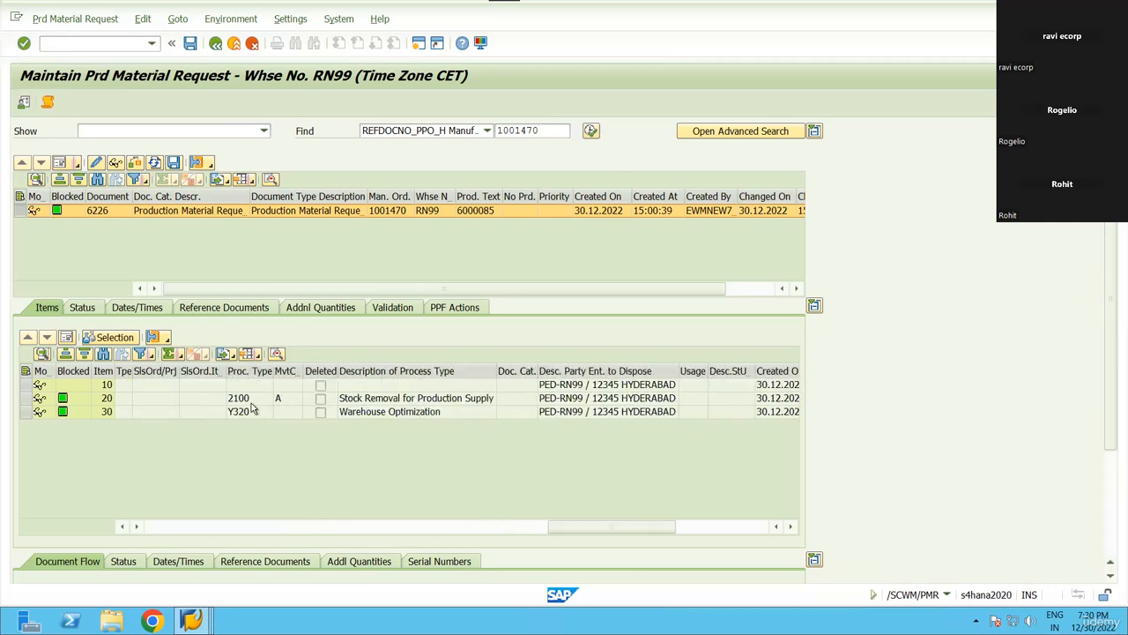
left_click(246, 400)
left_click_drag(248, 399, 249, 412)
left_click(26, 398)
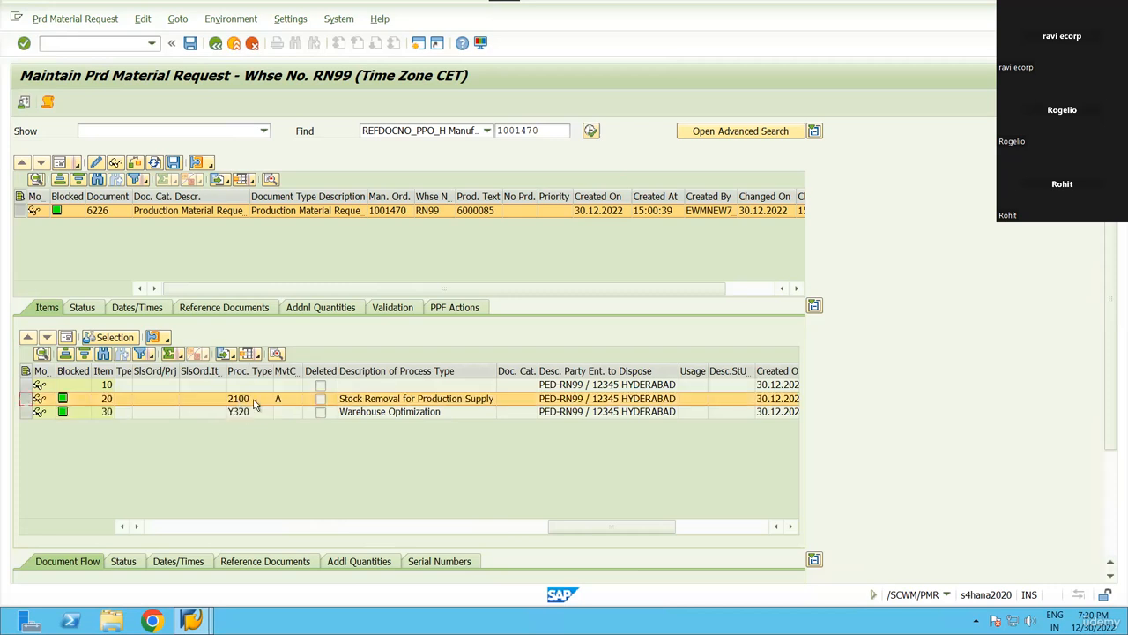
left_click(260, 402)
left_click(258, 414)
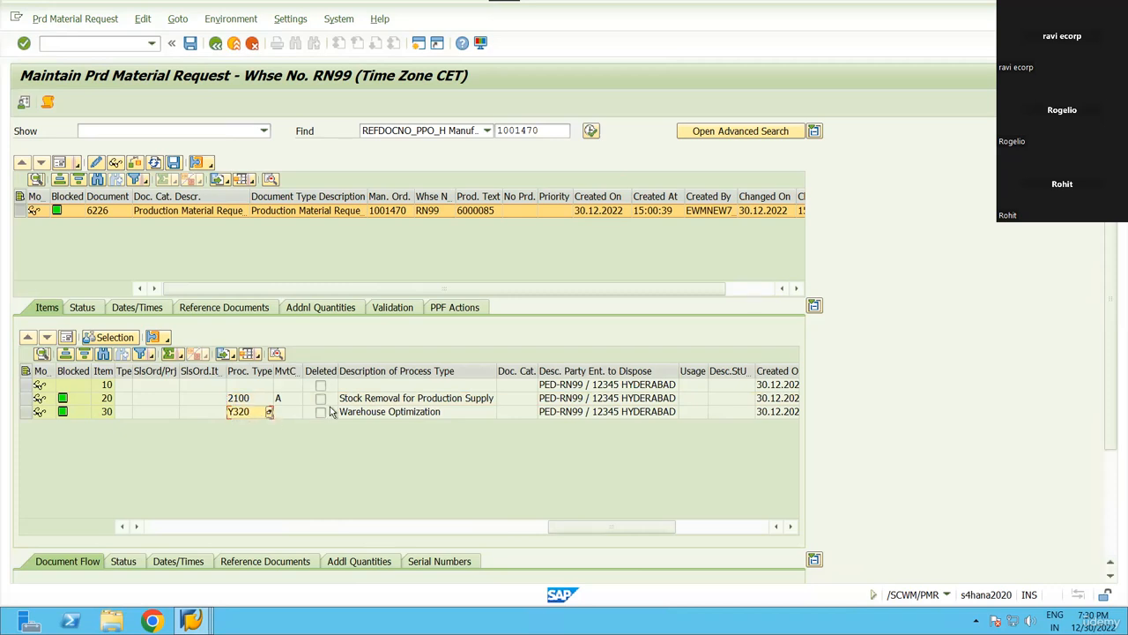
scroll(330, 411, "right", 5)
scroll(331, 412, "left", 15)
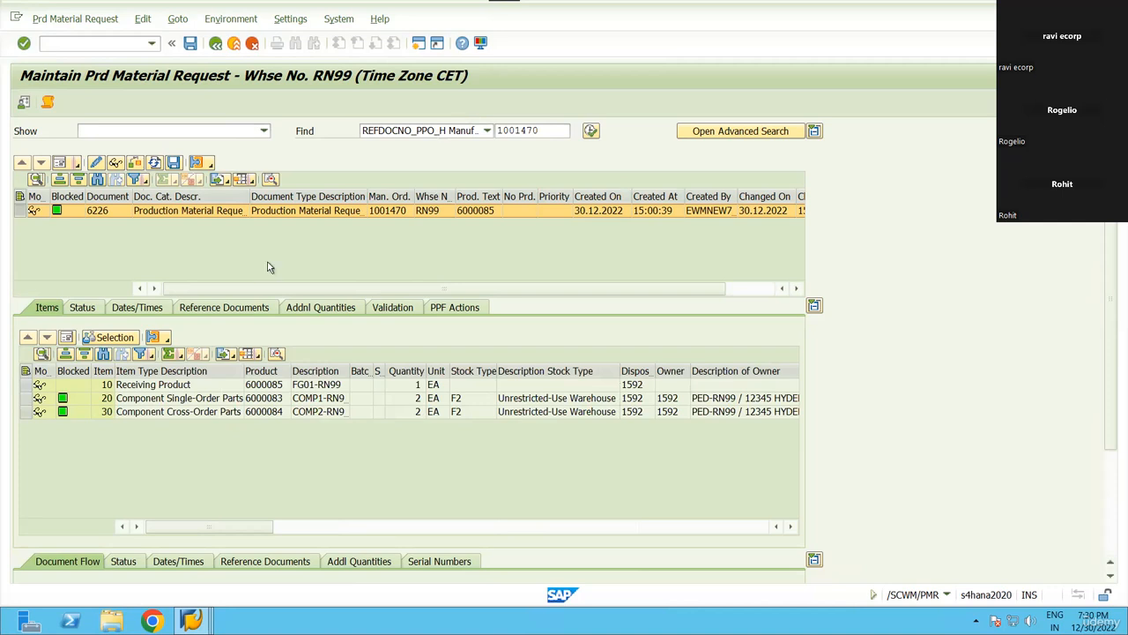
Note document 6226 and order 1001470, then launch /n/scwm/stage in the PSA window.
left_click(104, 211)
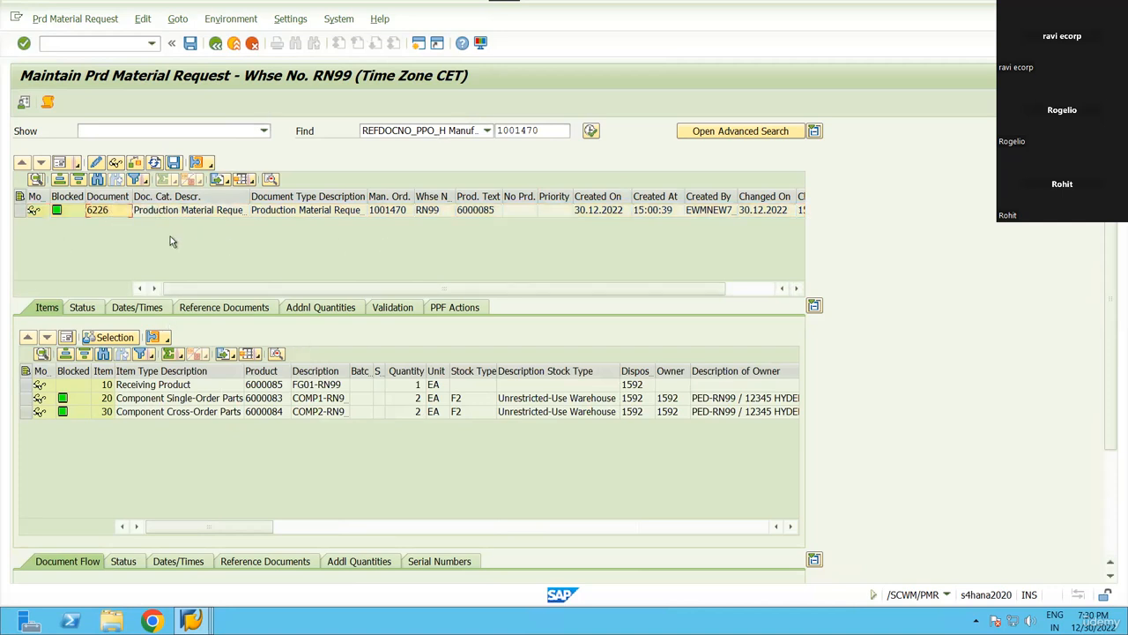
left_click(388, 211)
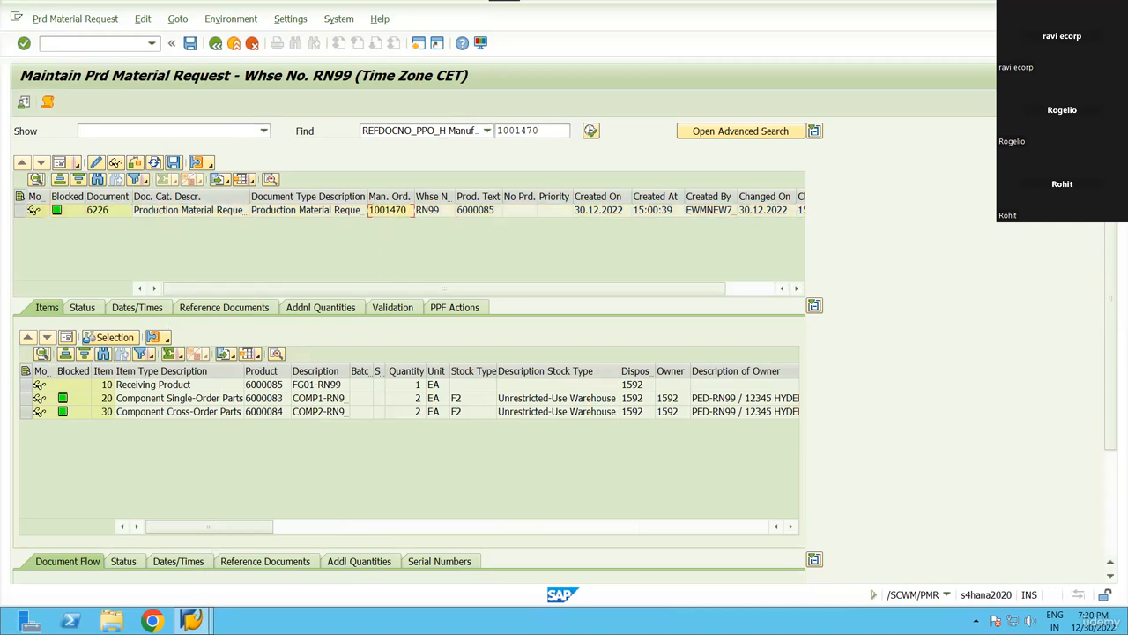
left_click(191, 620)
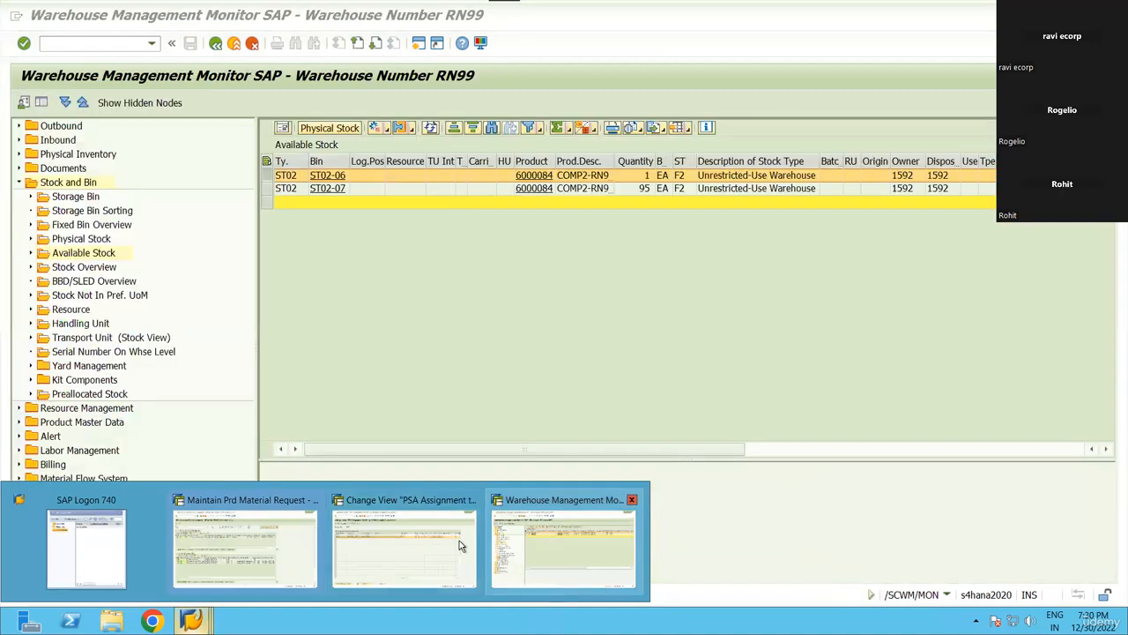
left_click(403, 542)
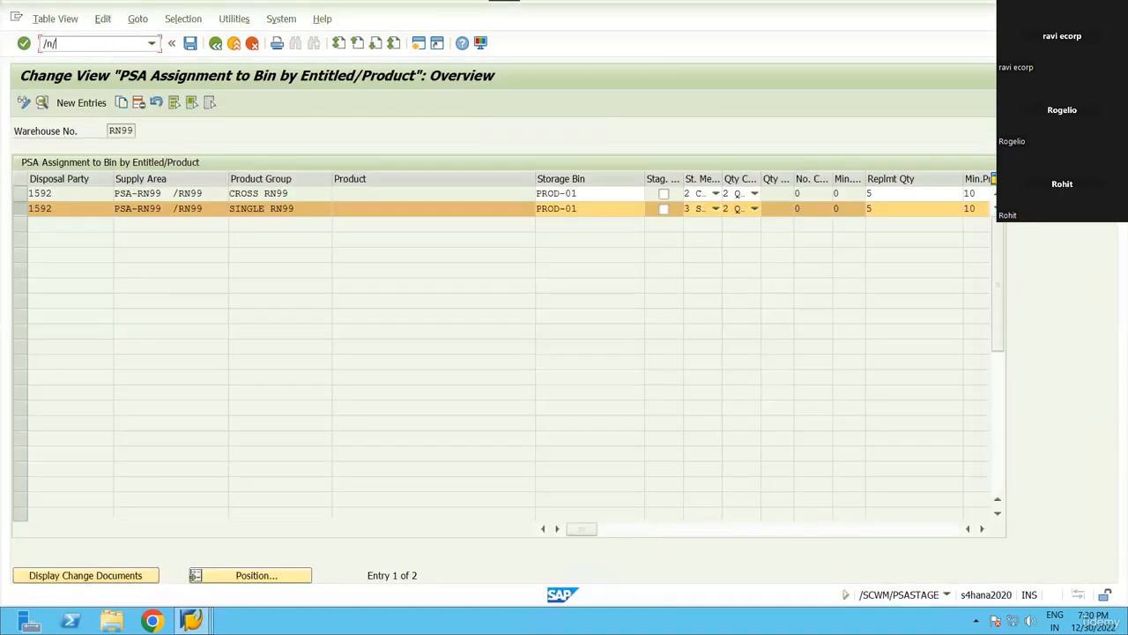
type("/n/scwm/stage")
key("Return")
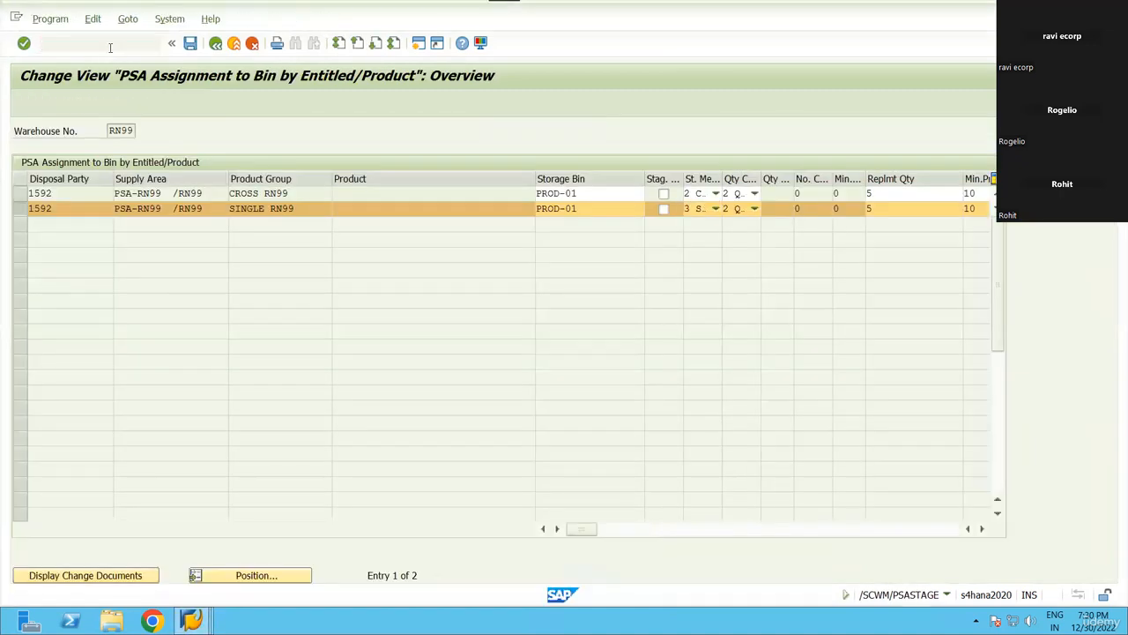
Stage order 1001470 with period ending 30.12.2023, no end time, test mode off.
left_click(276, 195)
type("1001470")
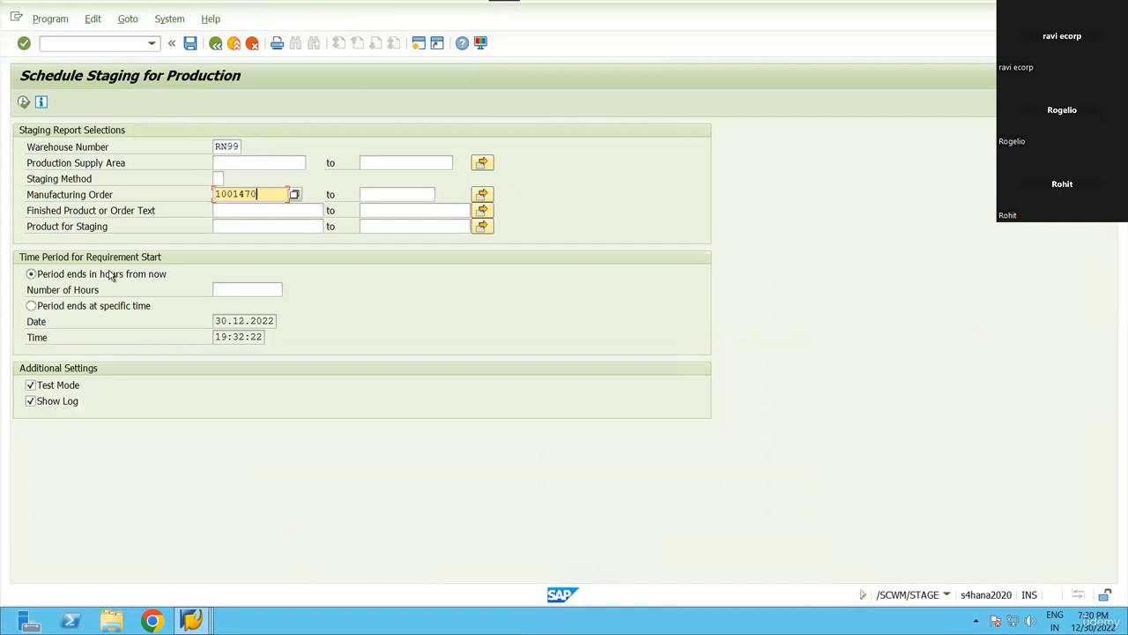
left_click(60, 306)
left_click(275, 322)
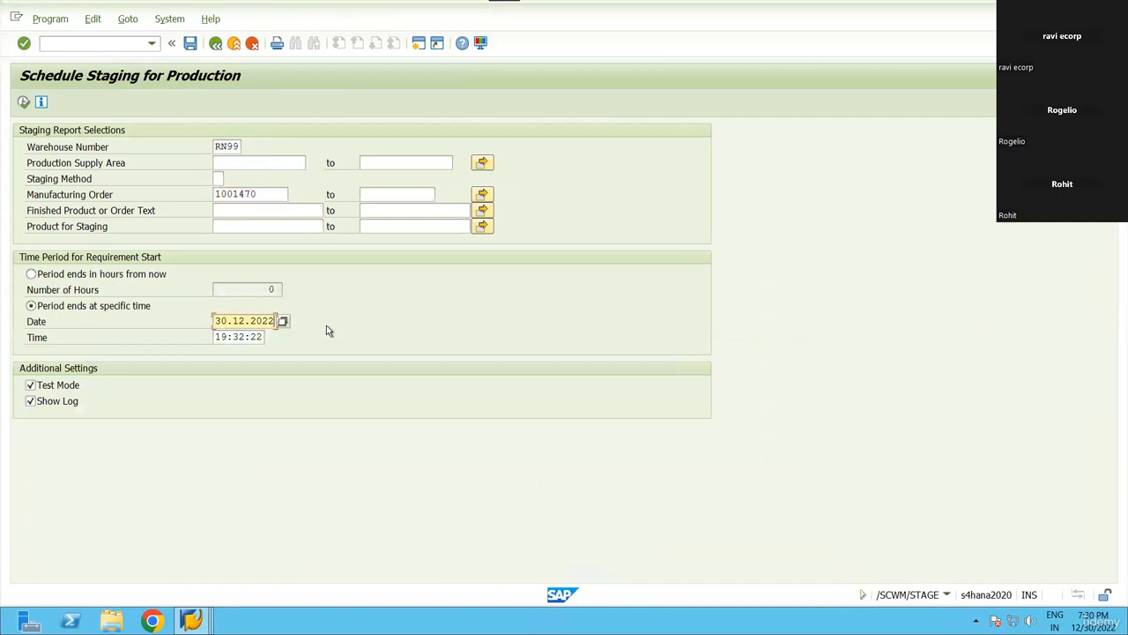
key("BackSpace")
type("3")
key("Tab")
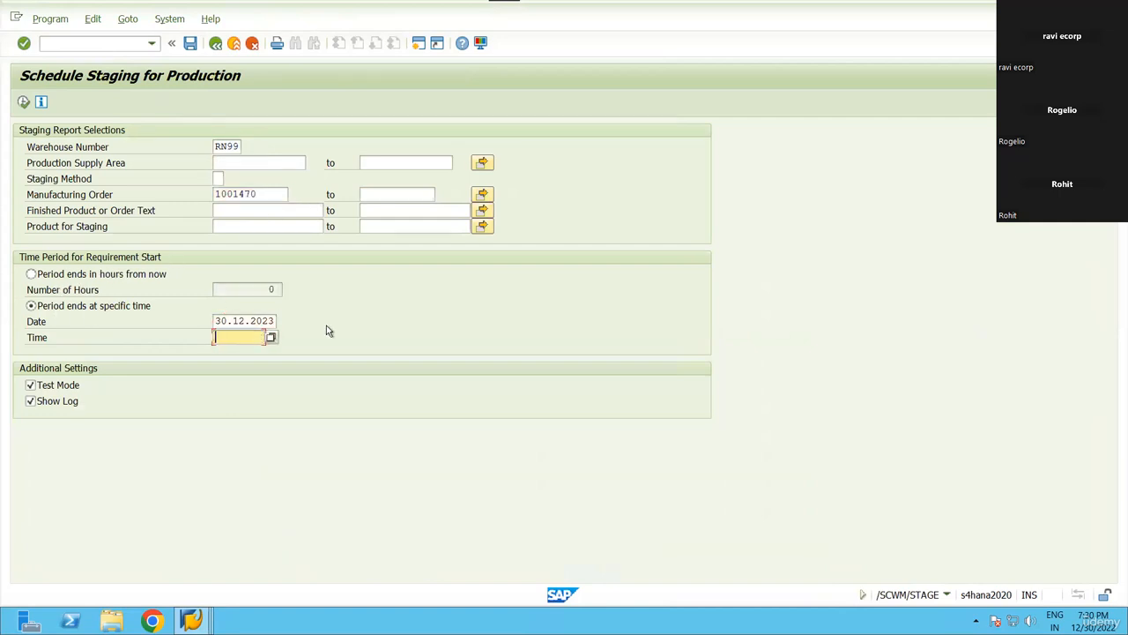
key("Tab")
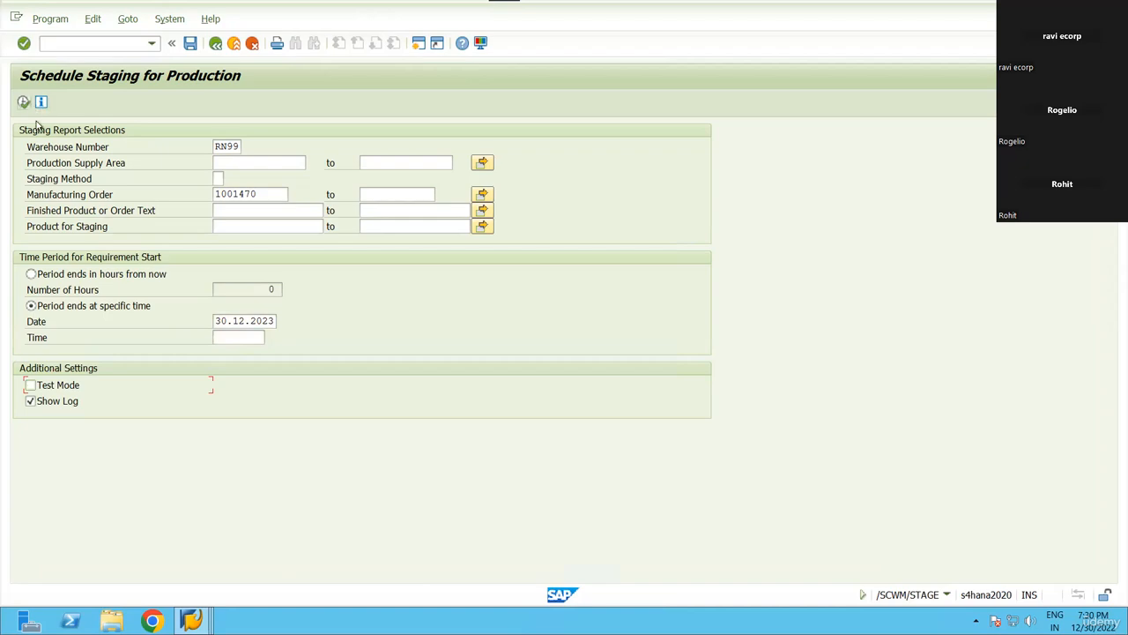
key("F8")
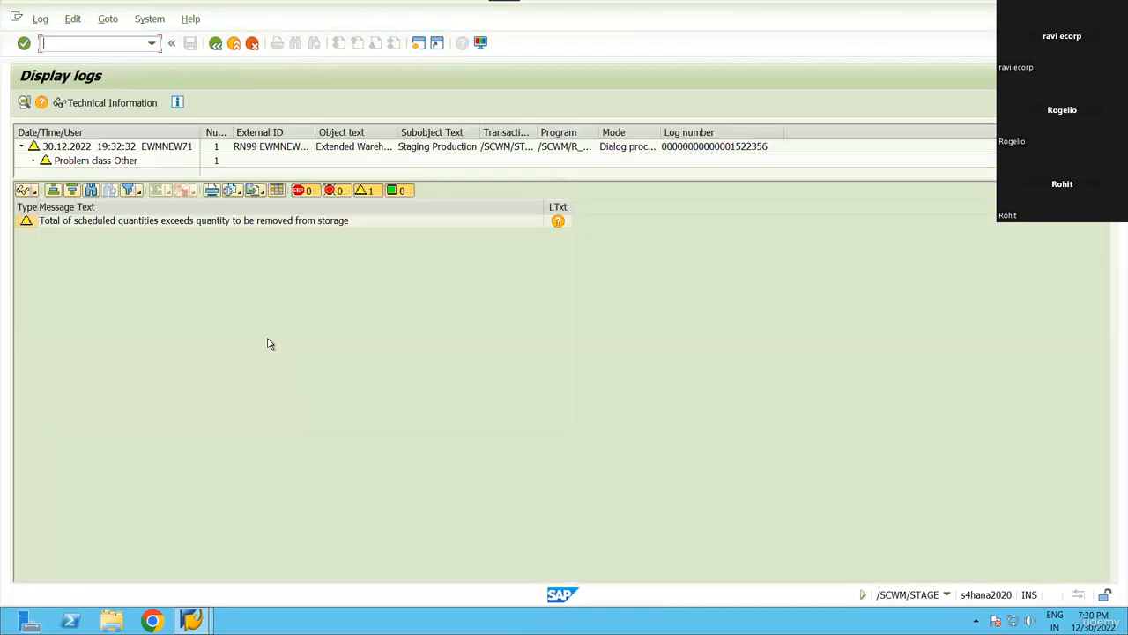
Leave the staging log and expand the Documents folder in the RN99 warehouse monitor.
key("F3")
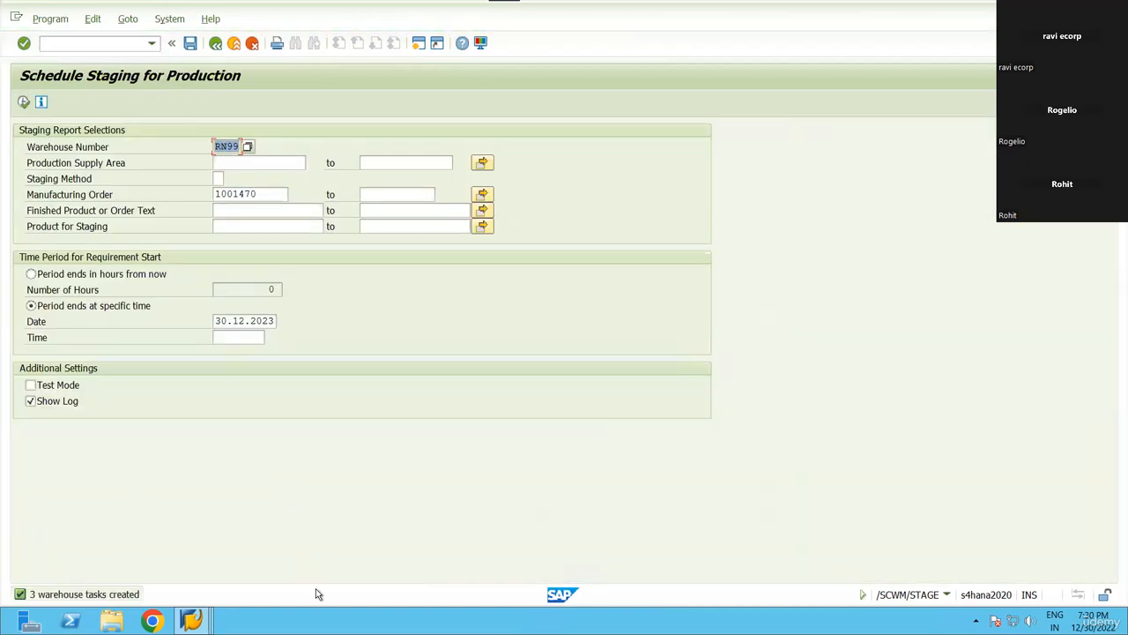
key("F3")
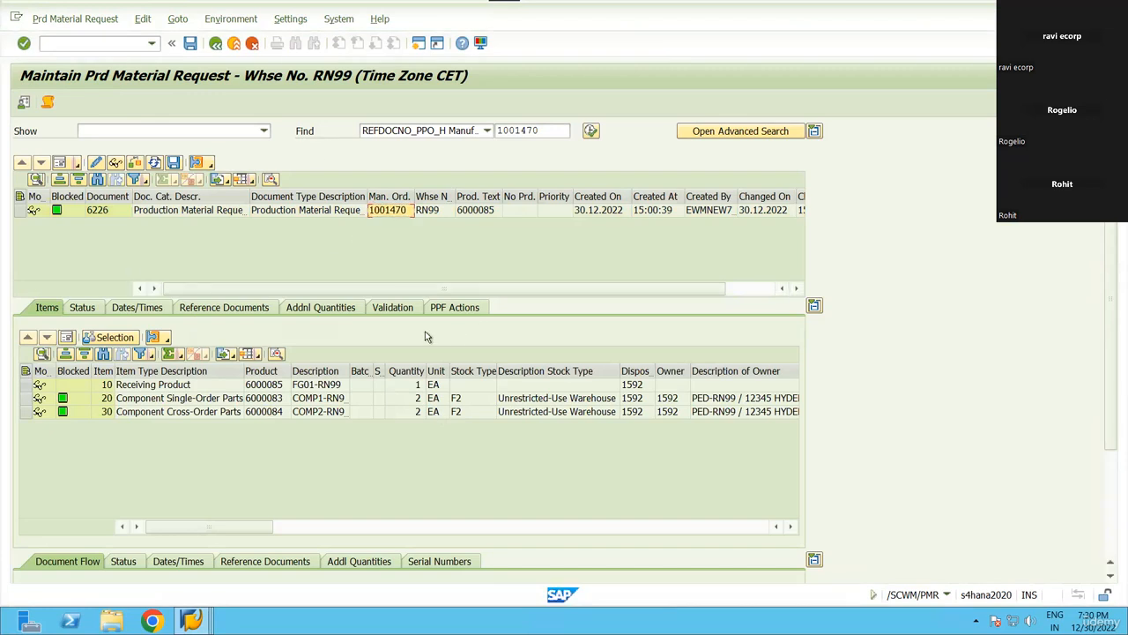
mouse_move(192, 621)
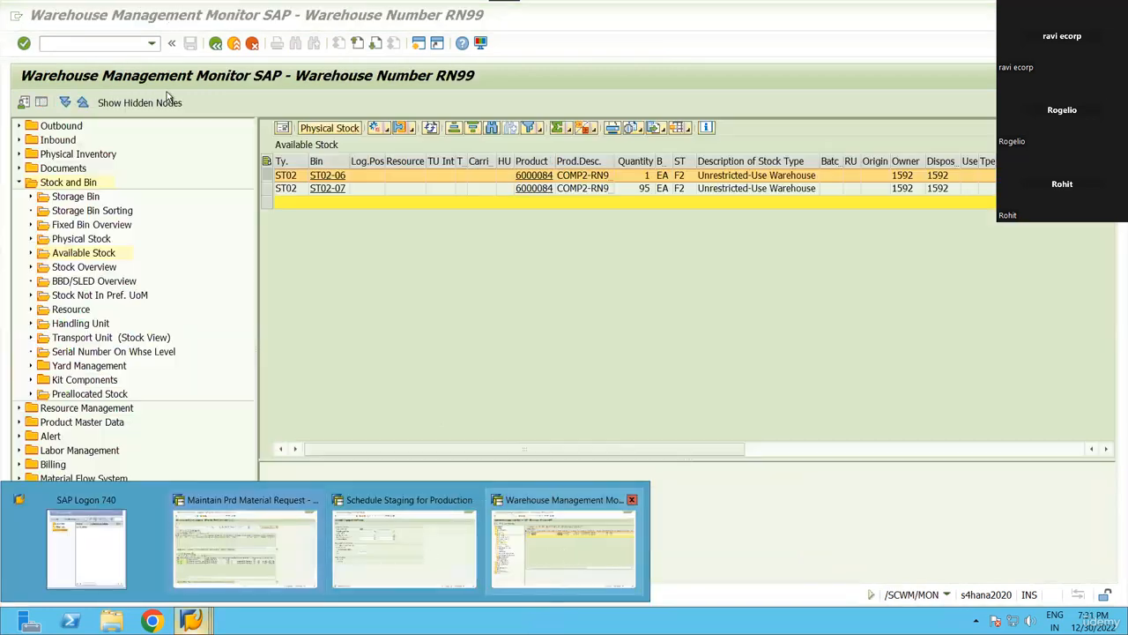
left_click(566, 541)
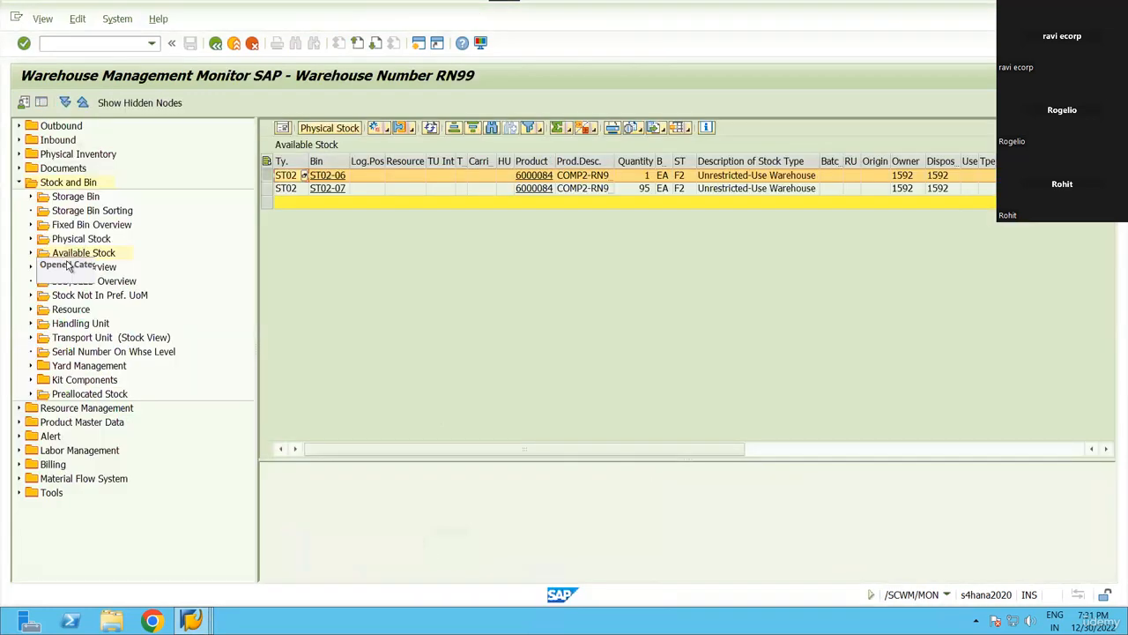
left_click(18, 181)
left_click(18, 168)
left_click(86, 280)
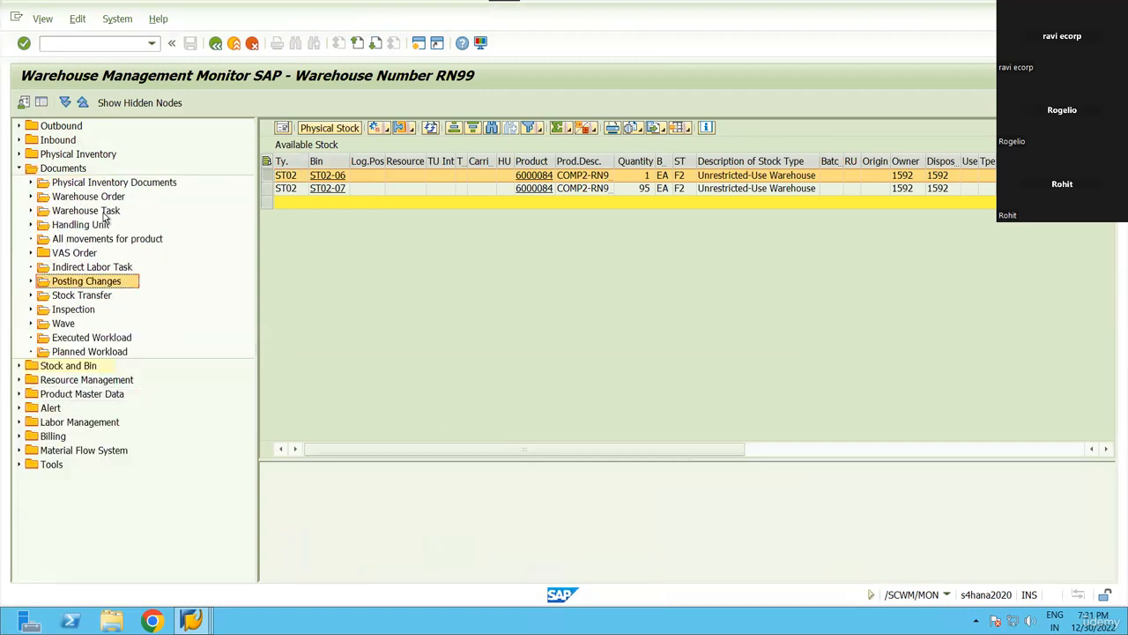
Search warehouse tasks for manufacturing order 1001470, excluding on-hold tasks.
left_click(101, 212)
scroll(322, 562, "down", 5)
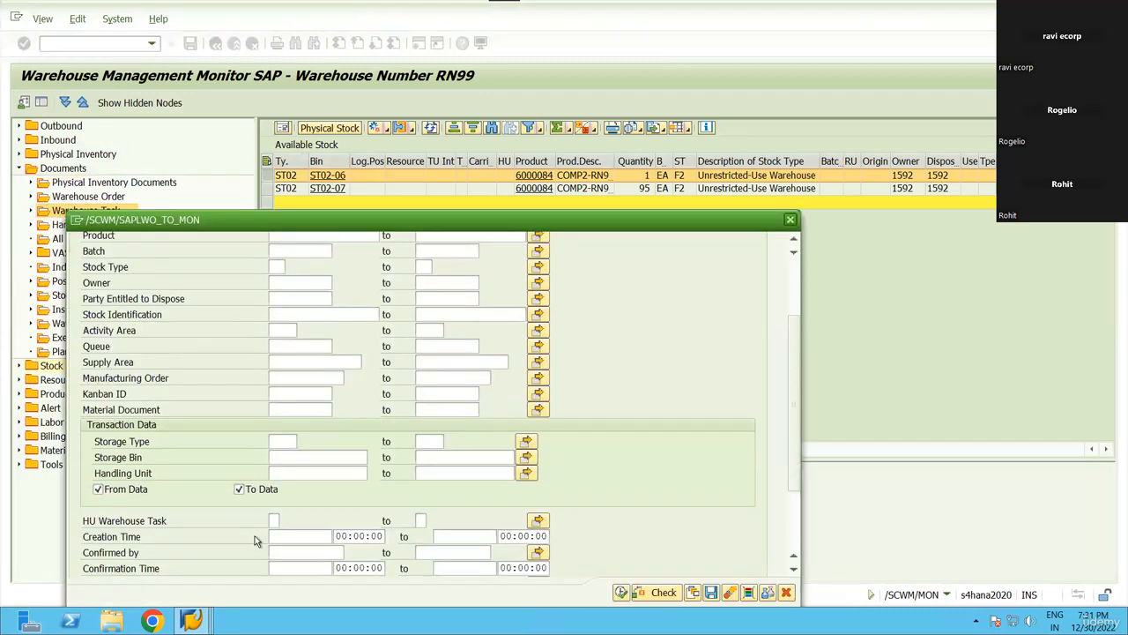
scroll(264, 353, "up", 3)
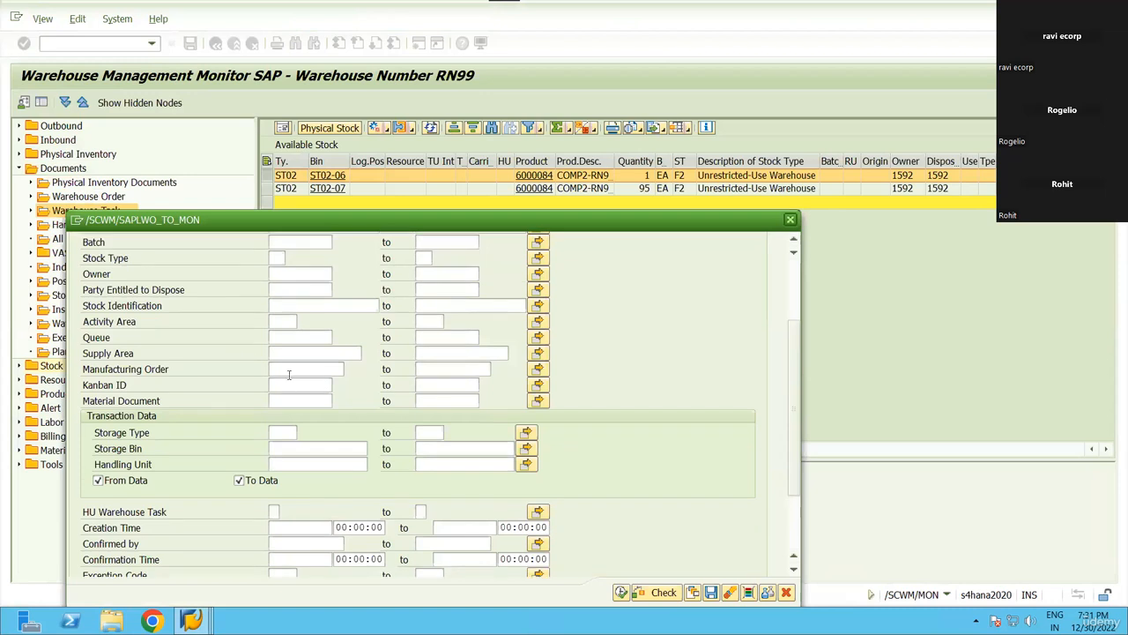
left_click(299, 369)
type("1001470")
left_click(620, 591)
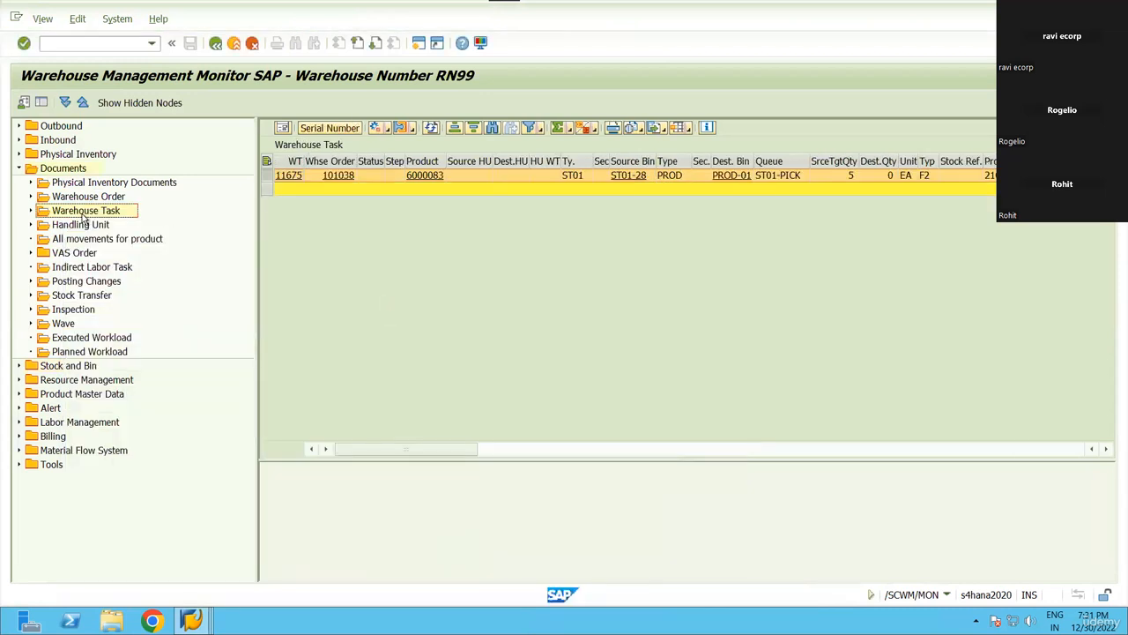
double_click(82, 213)
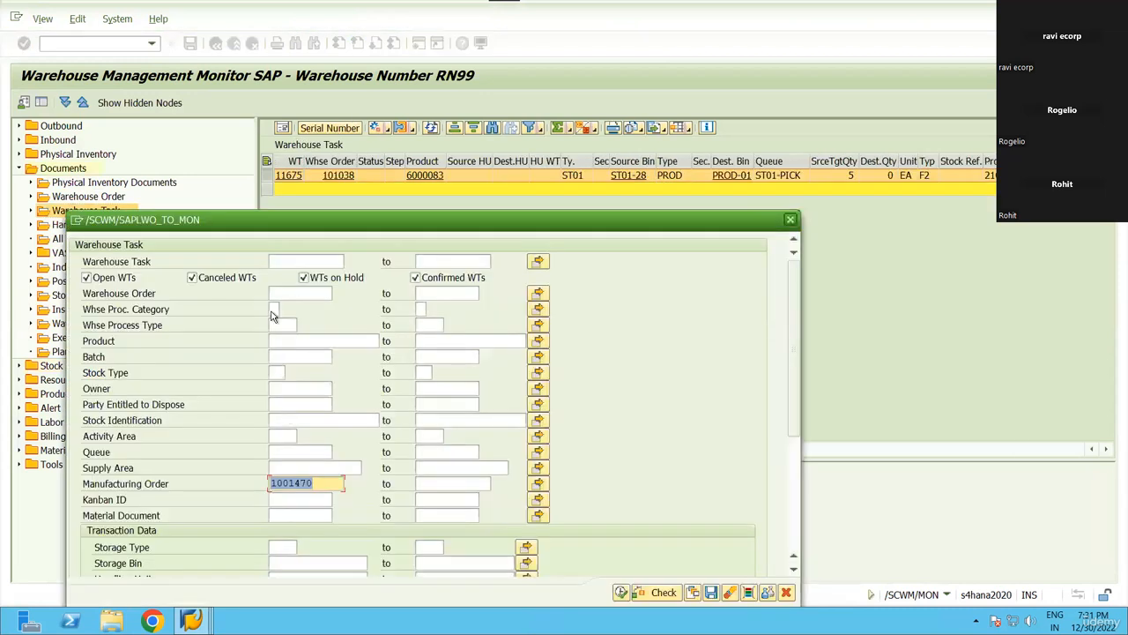
left_click(303, 278)
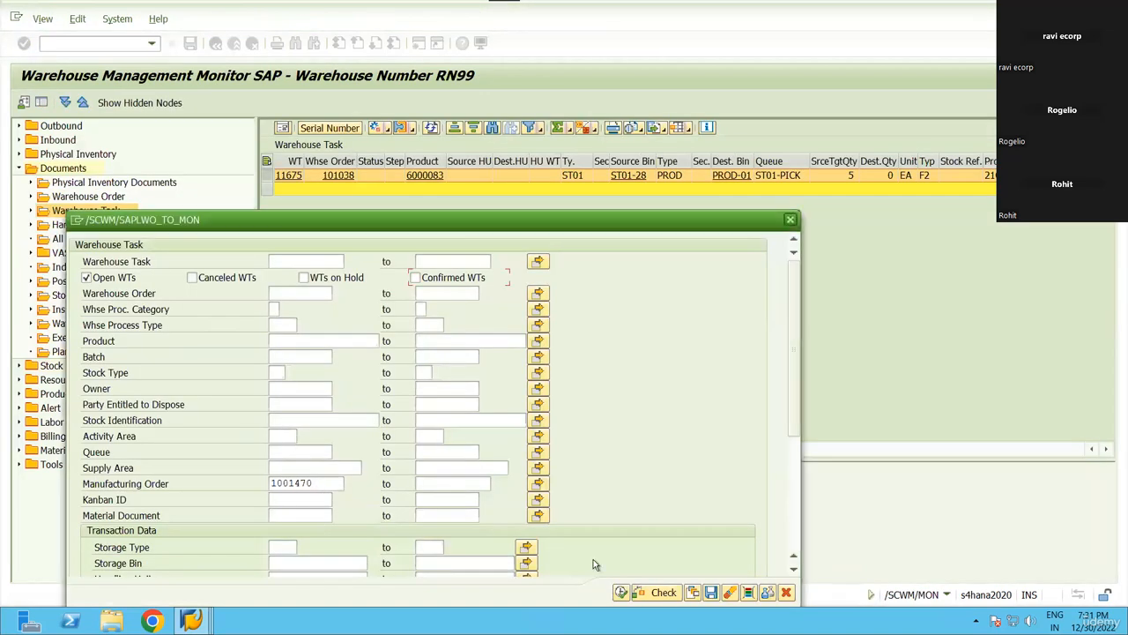
key("F8")
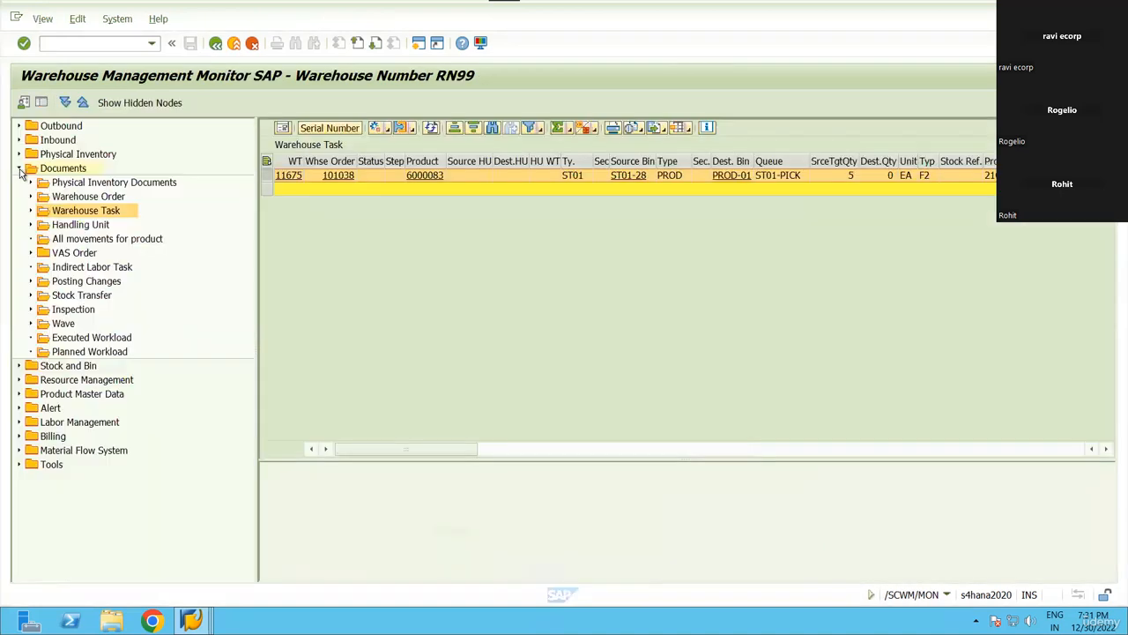
Clear the order filter and list warehouse tasks for products 6000083 to 6000084.
left_click(18, 169)
left_click(18, 170)
left_click(78, 196)
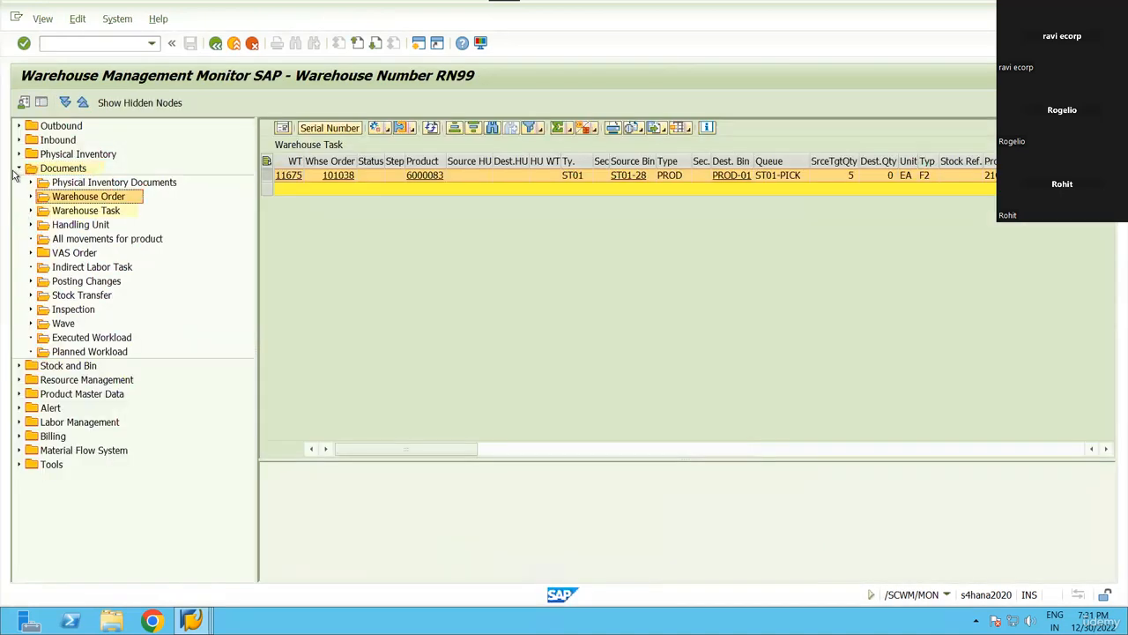
double_click(102, 212)
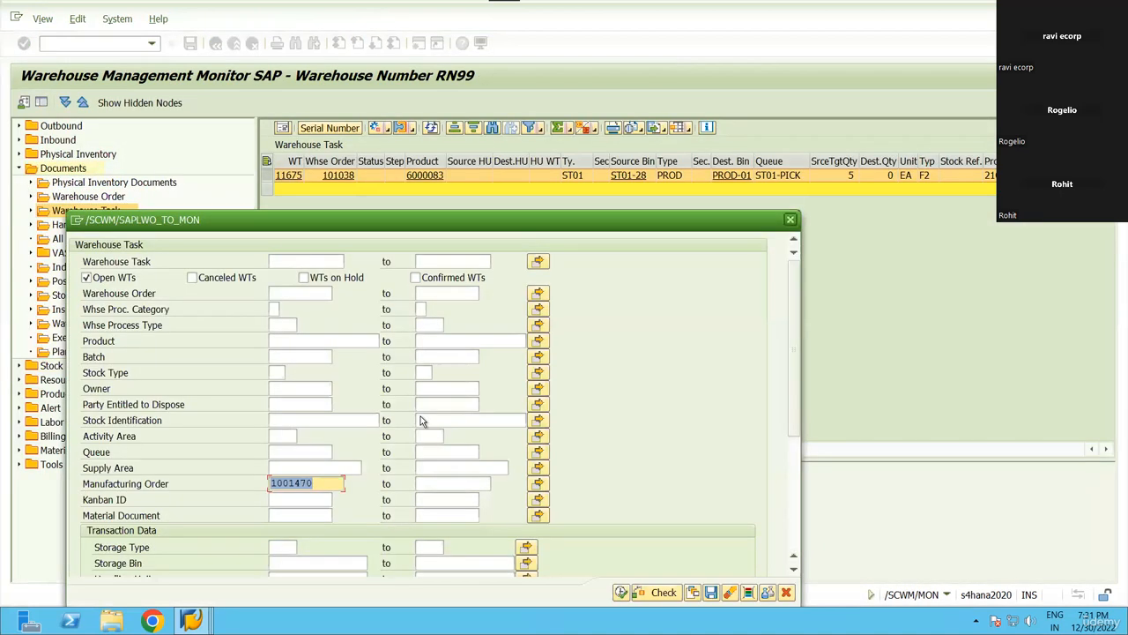
key("BackSpace")
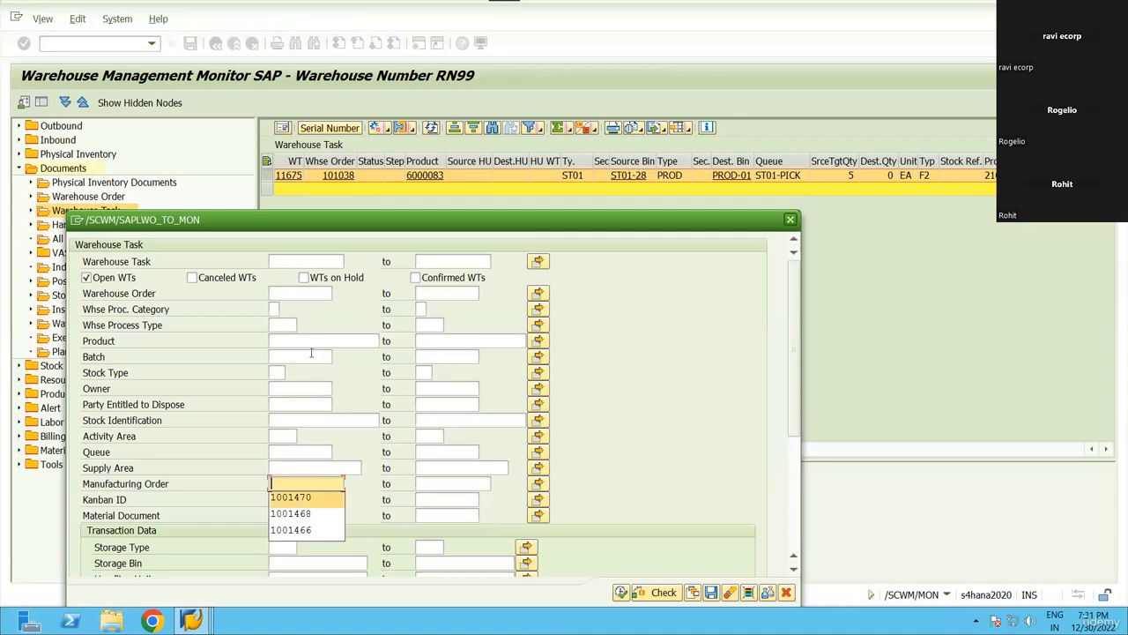
left_click(417, 282)
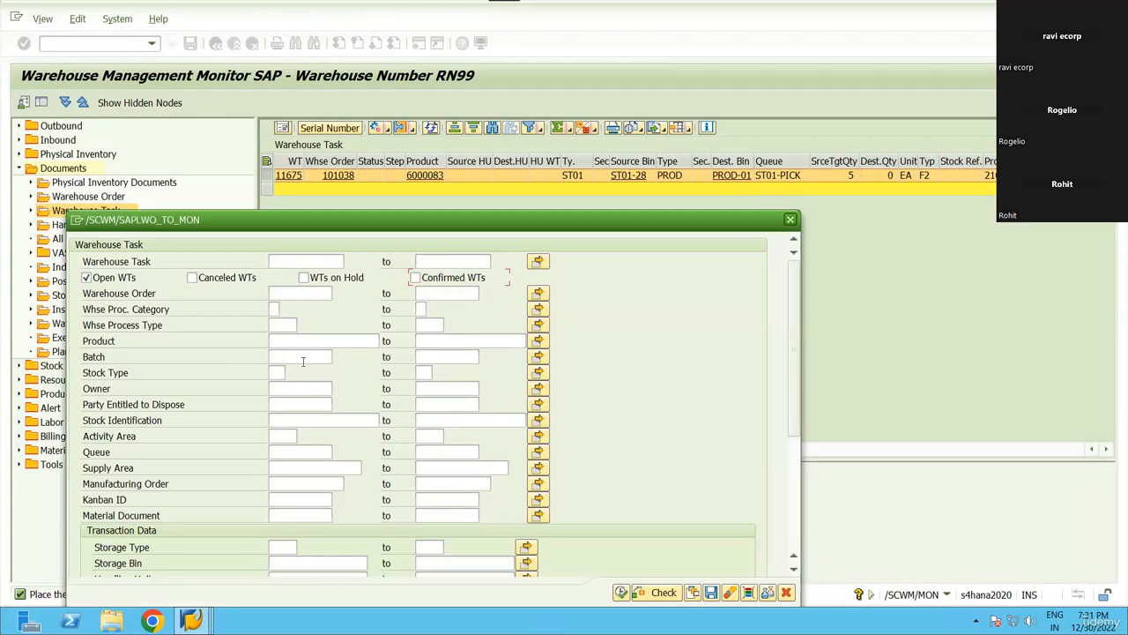
left_click(304, 341)
type("6000083")
left_click(472, 341)
type("6000084")
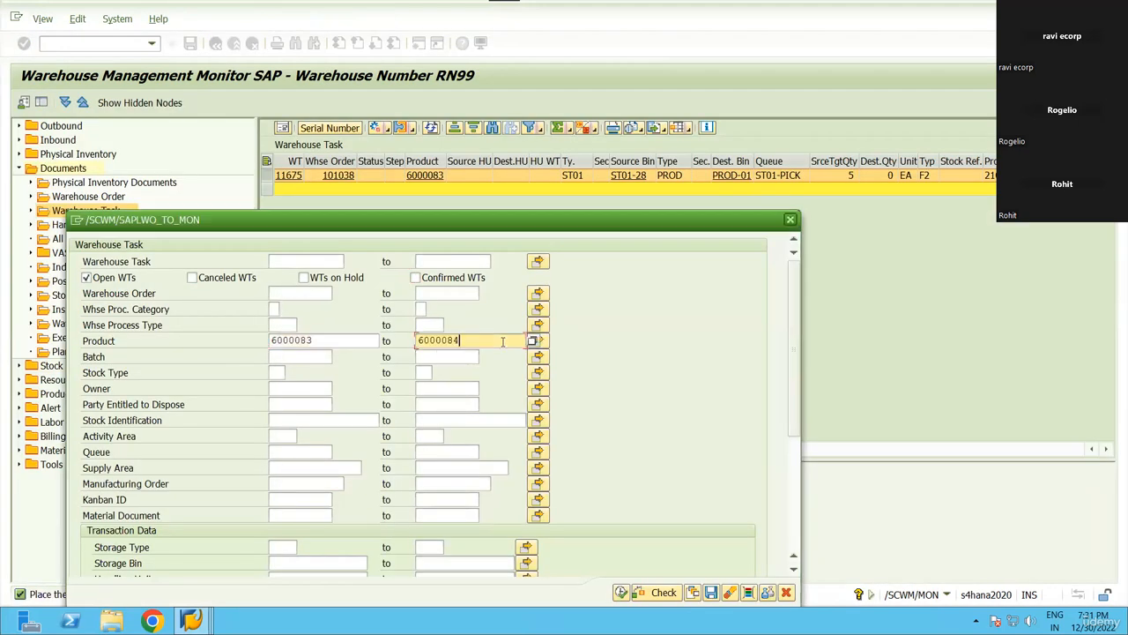
left_click(319, 340)
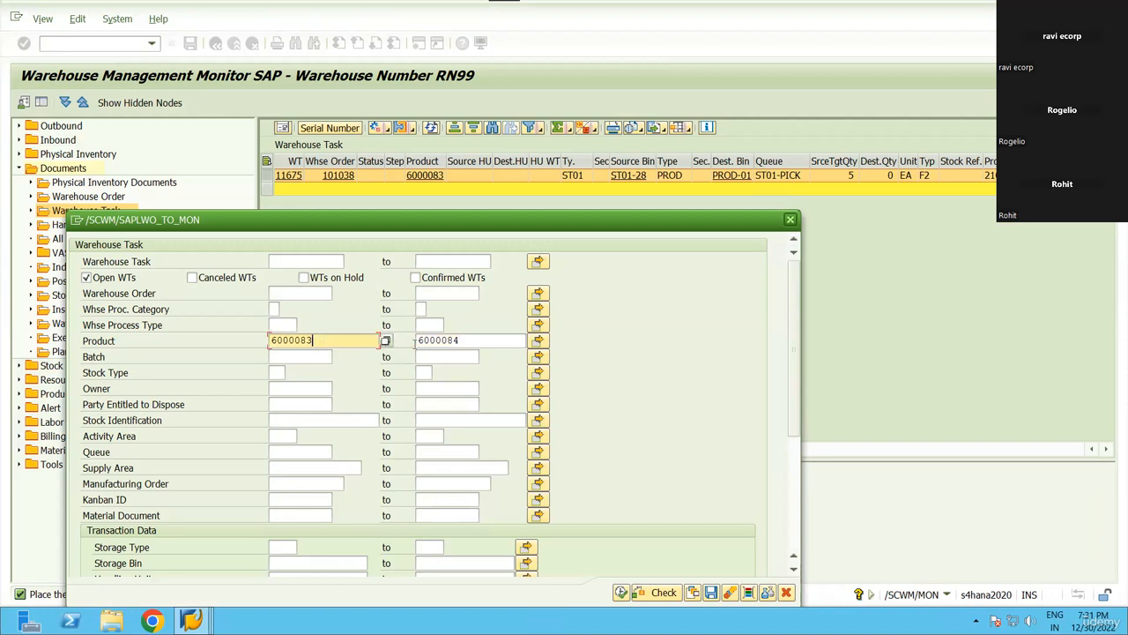
left_click(470, 343)
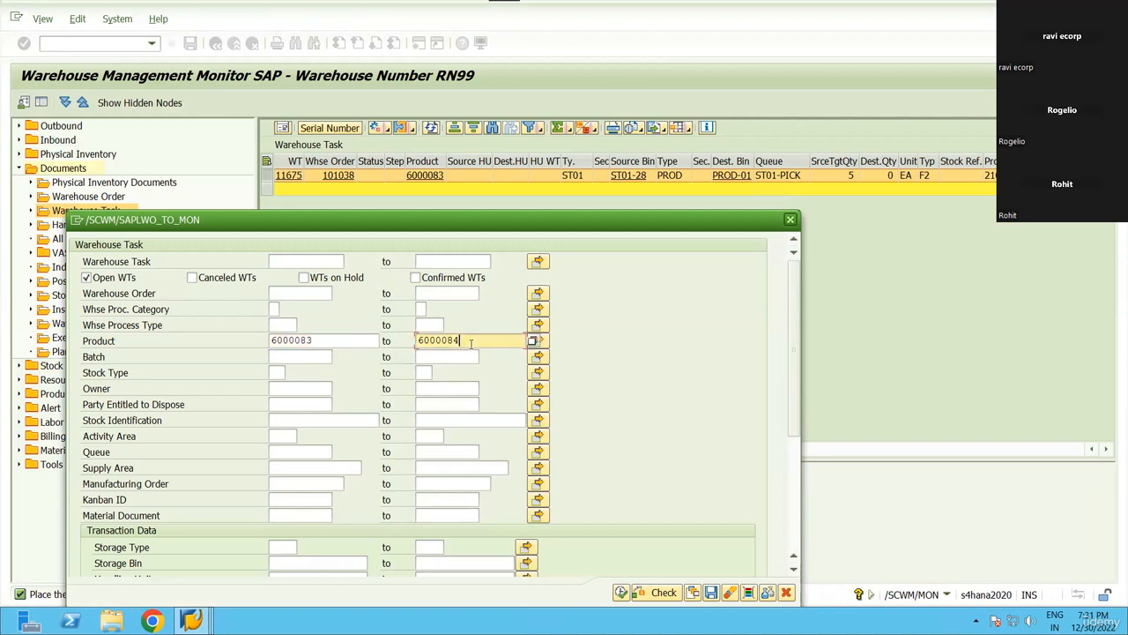
left_click(621, 592)
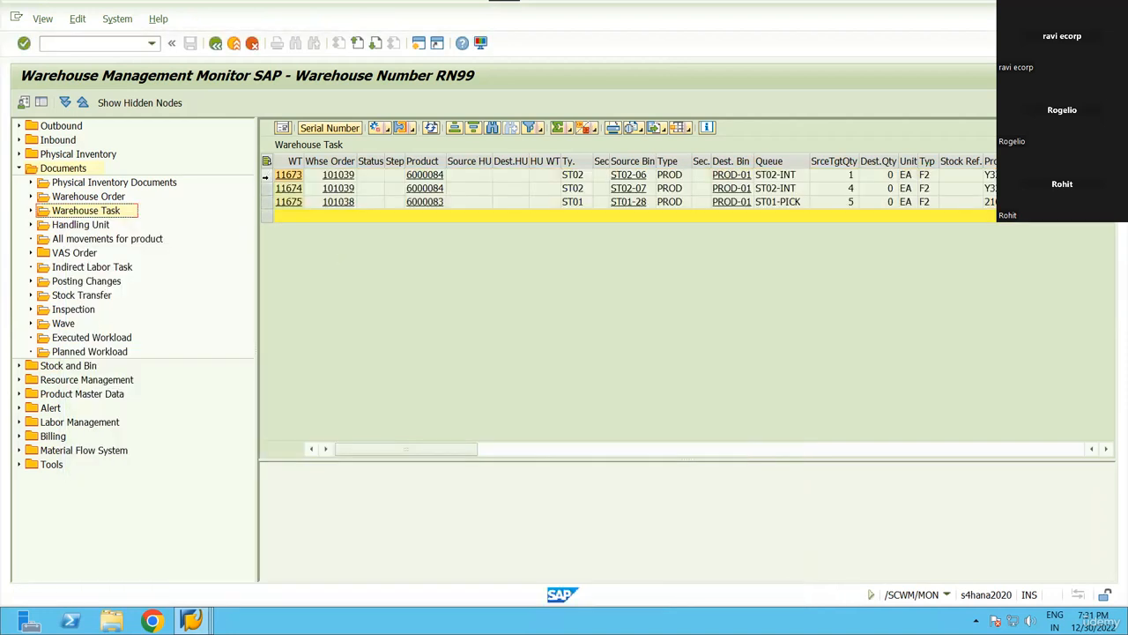
left_click_drag(267, 174, 267, 202)
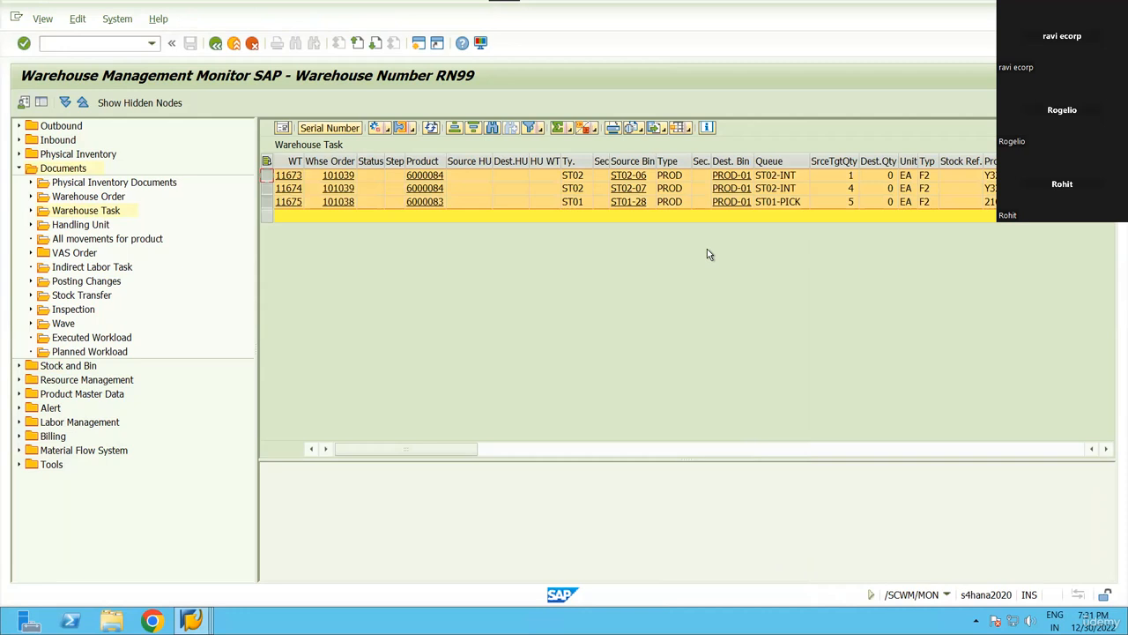
scroll(709, 254, "right", 3)
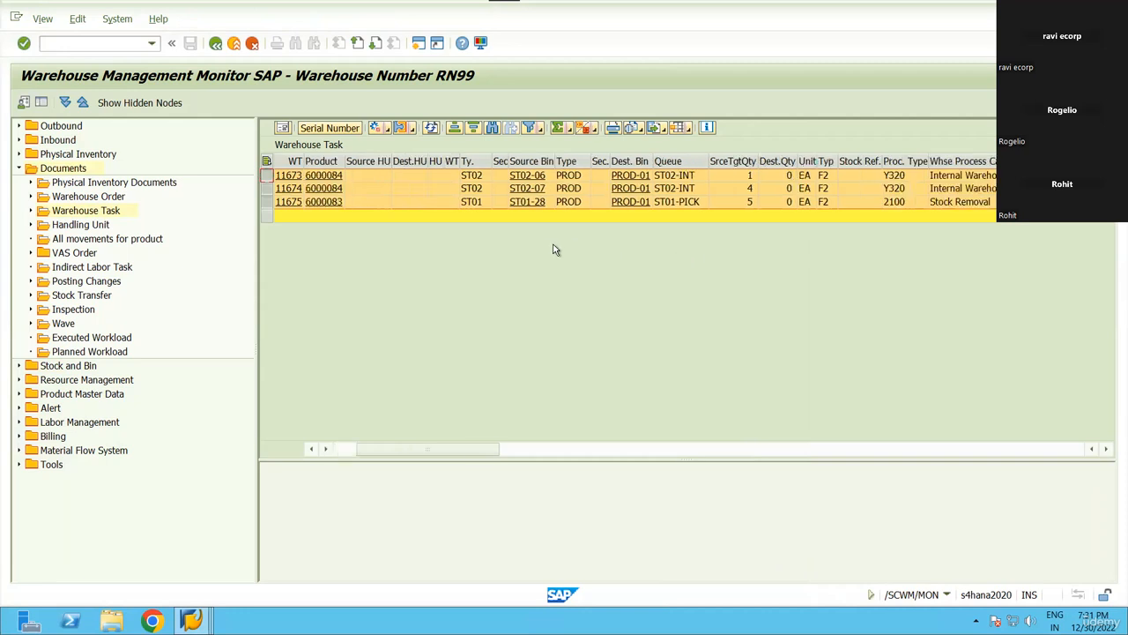
scroll(552, 245, "left", 3)
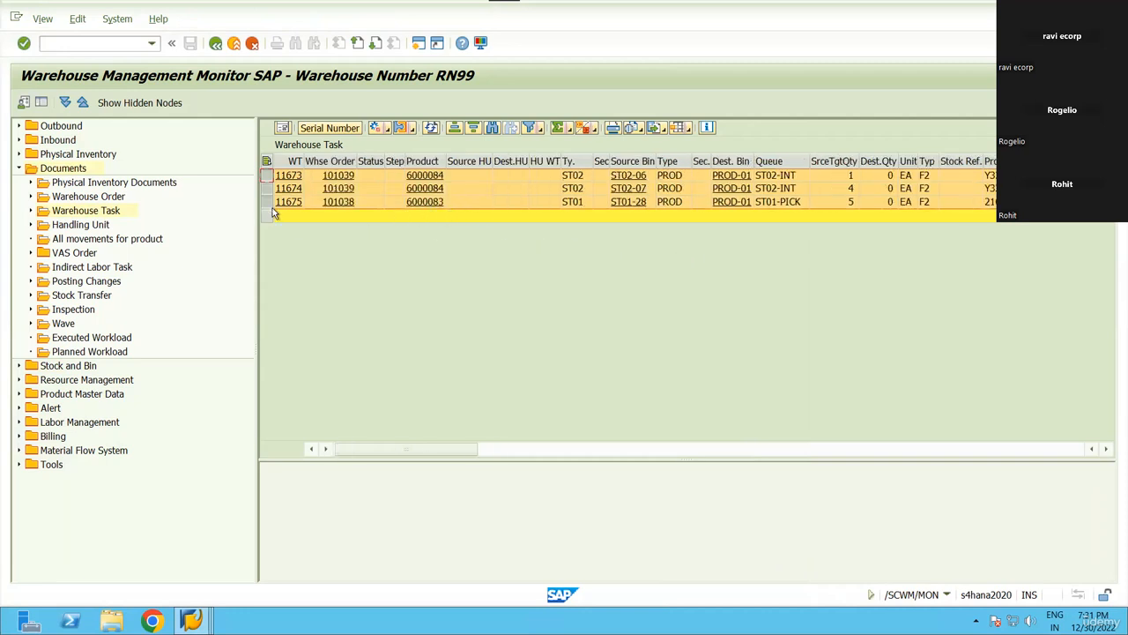
left_click(425, 203)
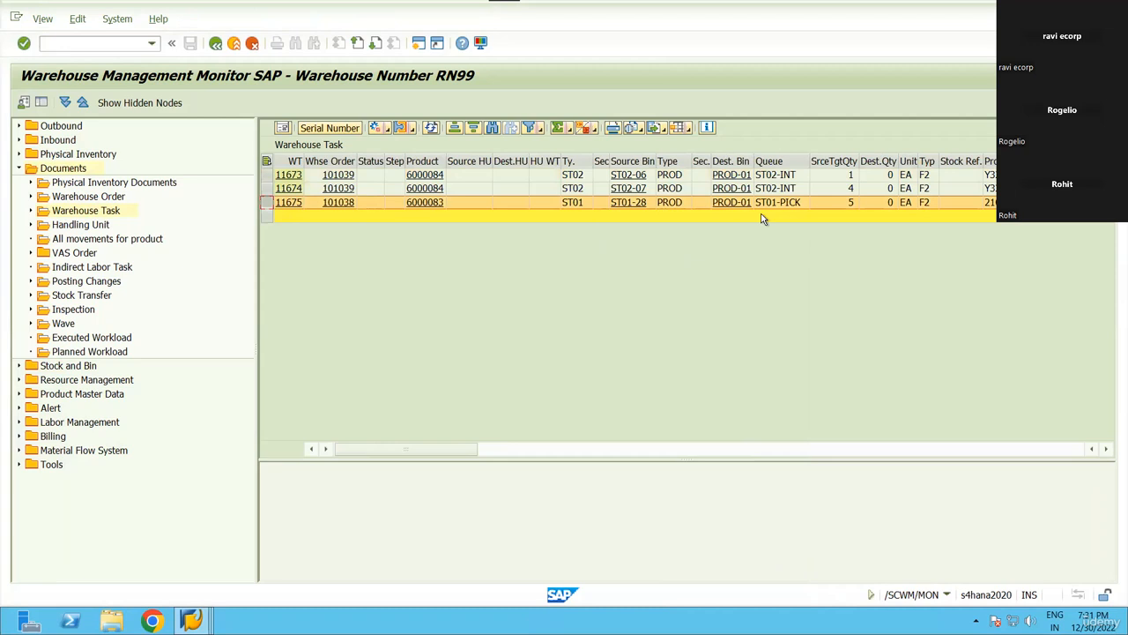
key("alt+Tab")
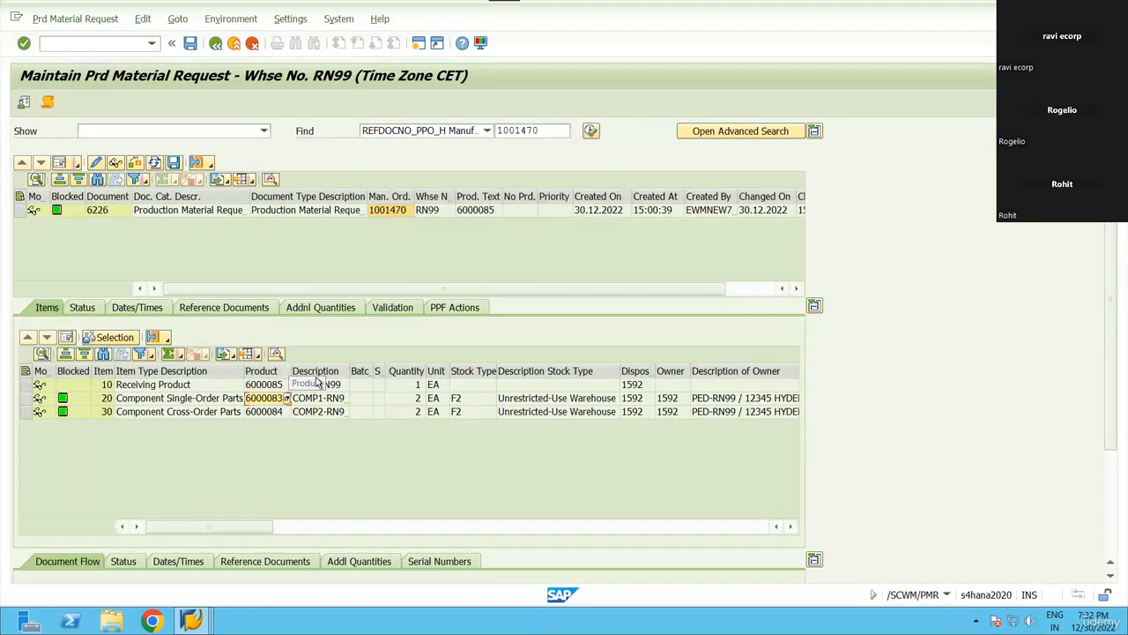
left_click_drag(291, 370, 315, 370)
left_click_drag(160, 403, 388, 402)
key("alt+Tab")
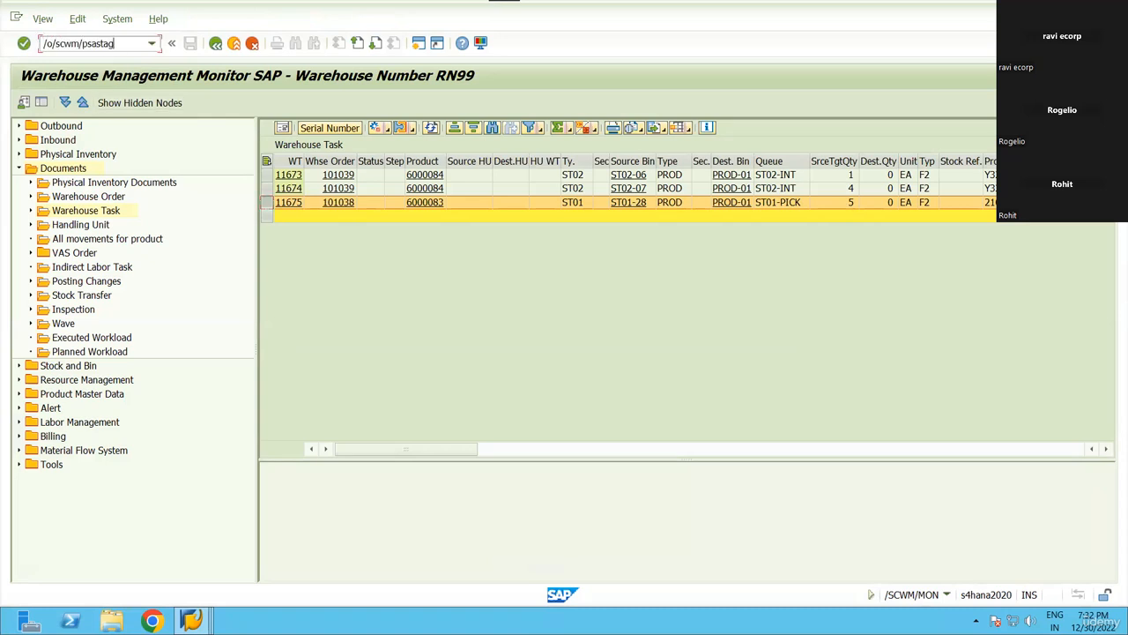
Check the replenishment quantity for SINGLE RN99 in the PSA-to-bin settings.
key("Return")
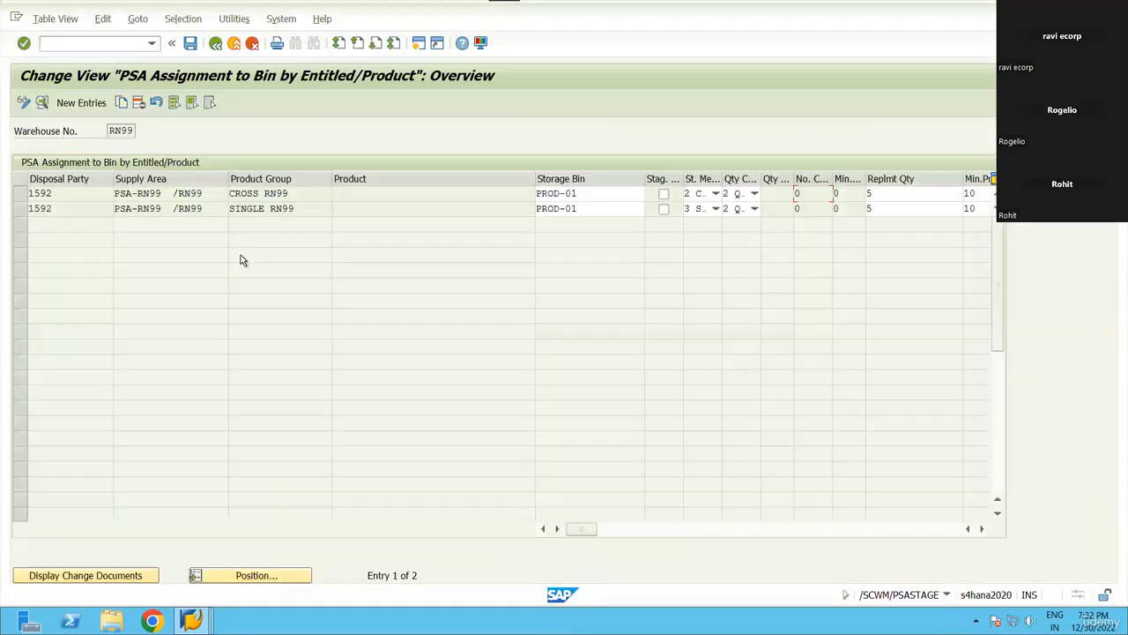
left_click(868, 209)
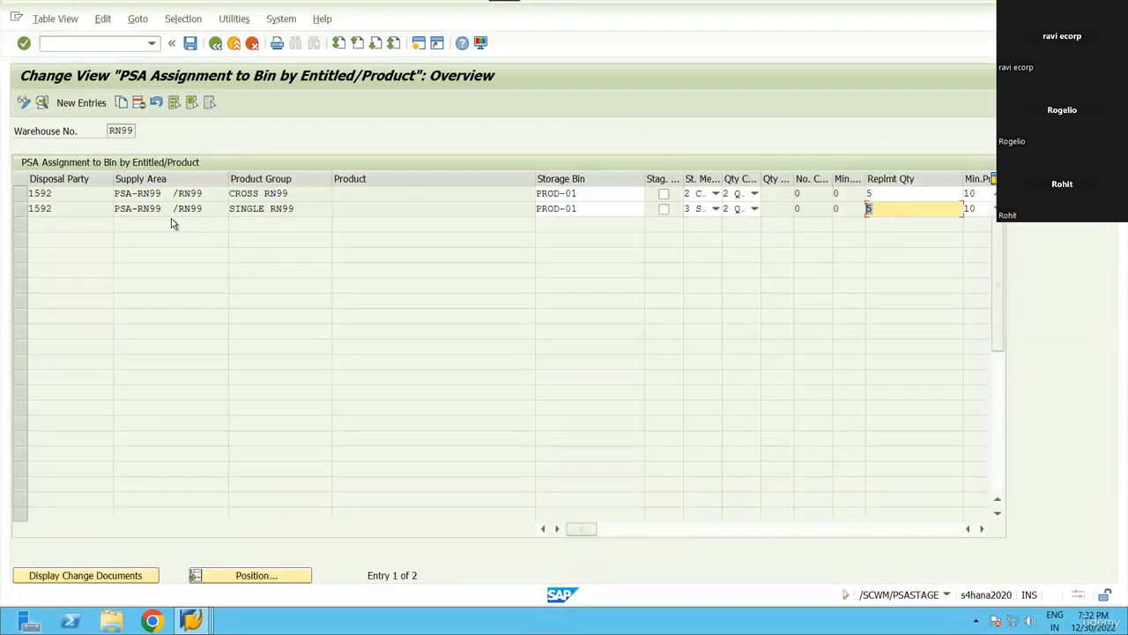
left_click(20, 208)
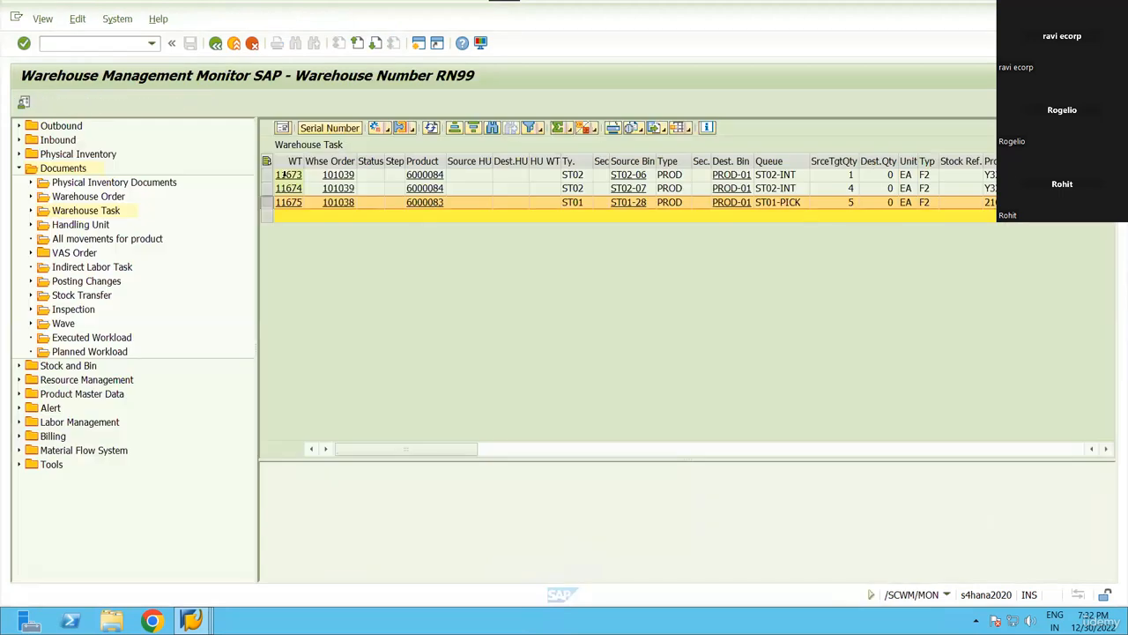
Confirm warehouse task 11675 in the background and close the log.
right_click(453, 349)
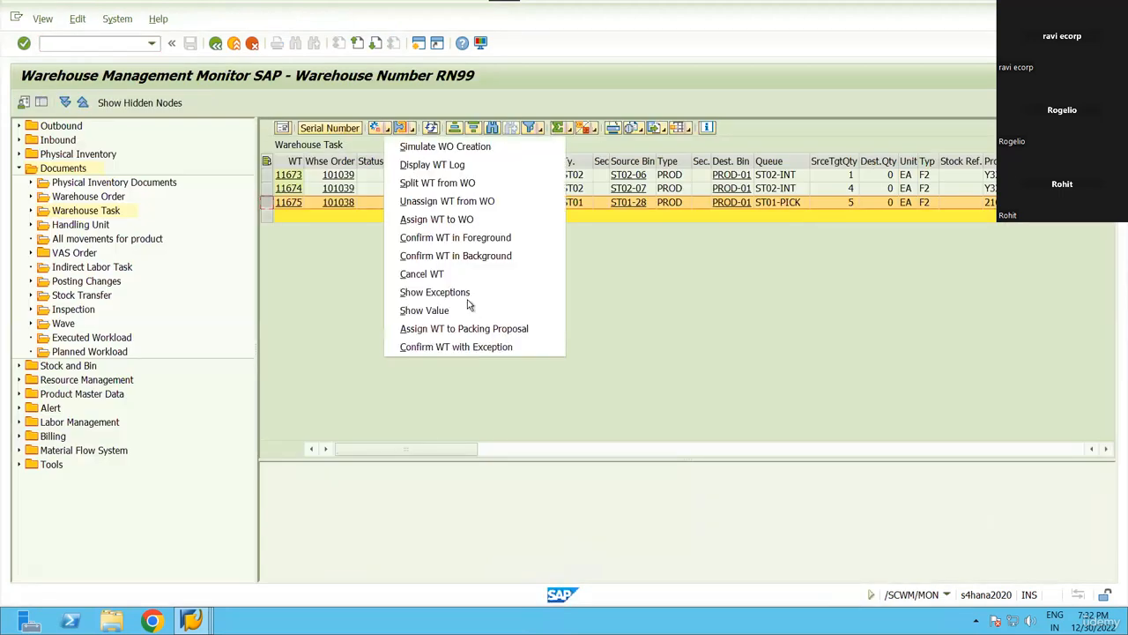
left_click(551, 256)
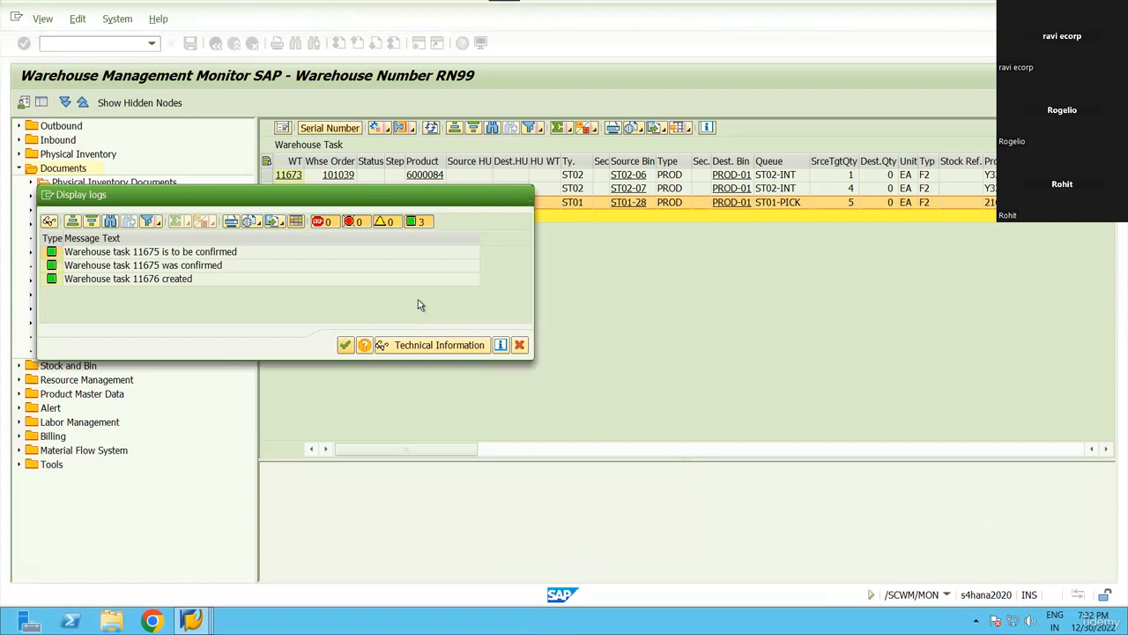
key("Return")
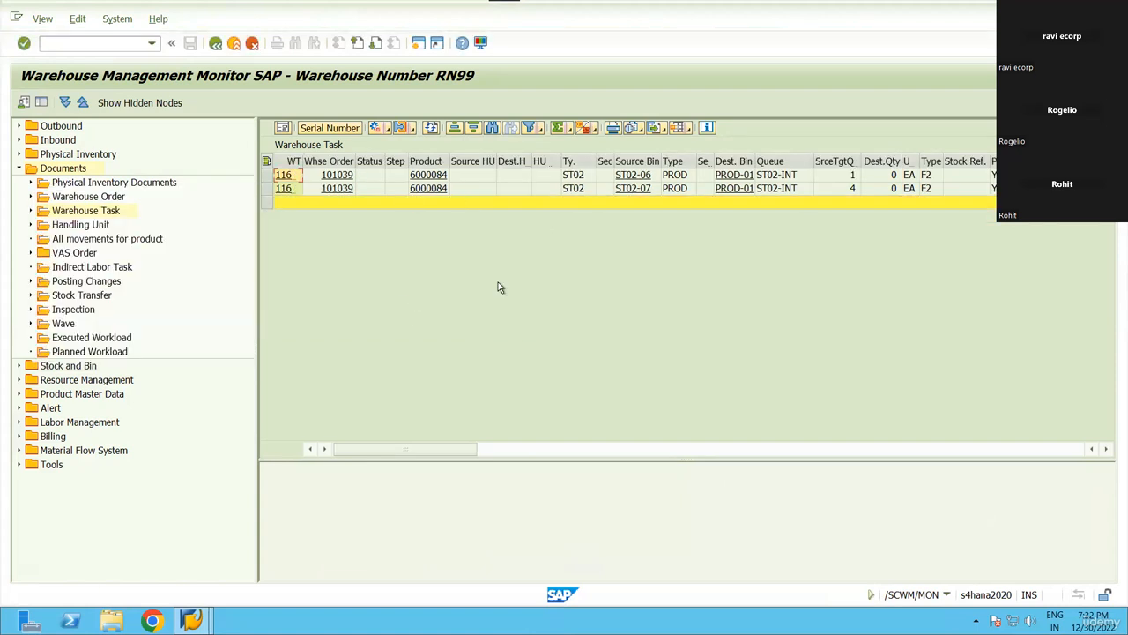
Check the replenishment quantity for CROSS RN99, then return to the monitor.
key("alt+Tab")
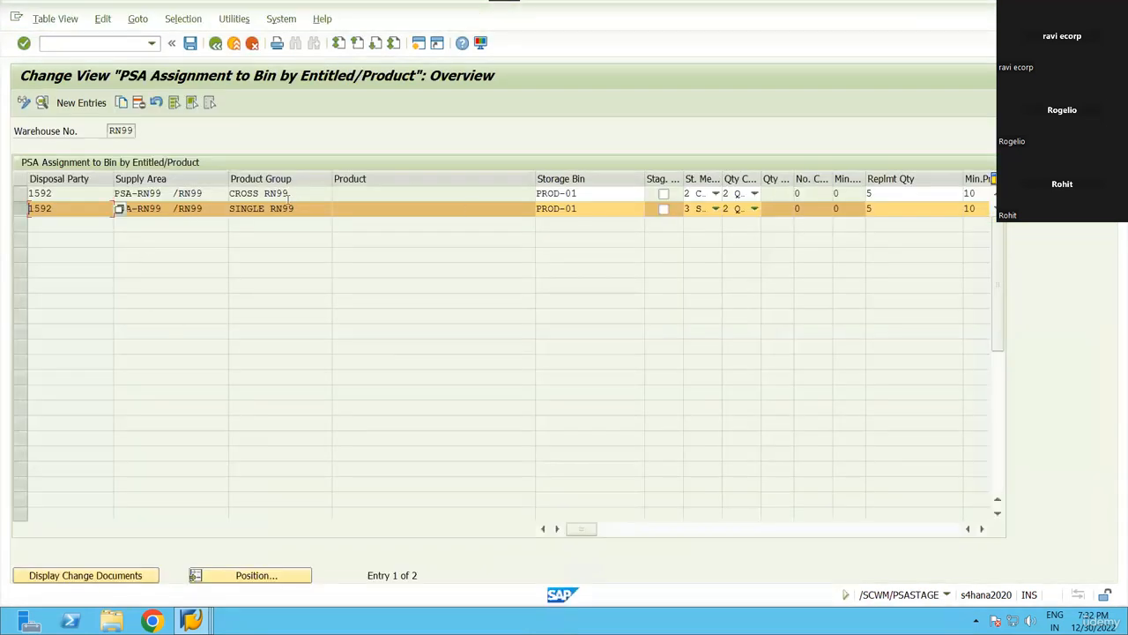
double_click(243, 197)
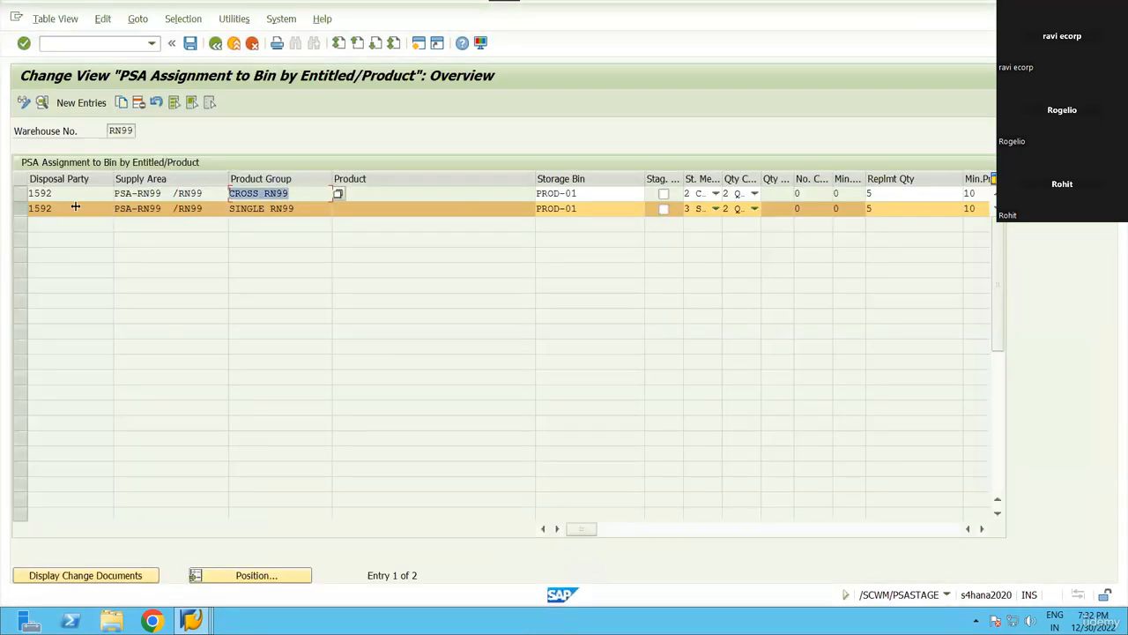
left_click(20, 209)
left_click(890, 194)
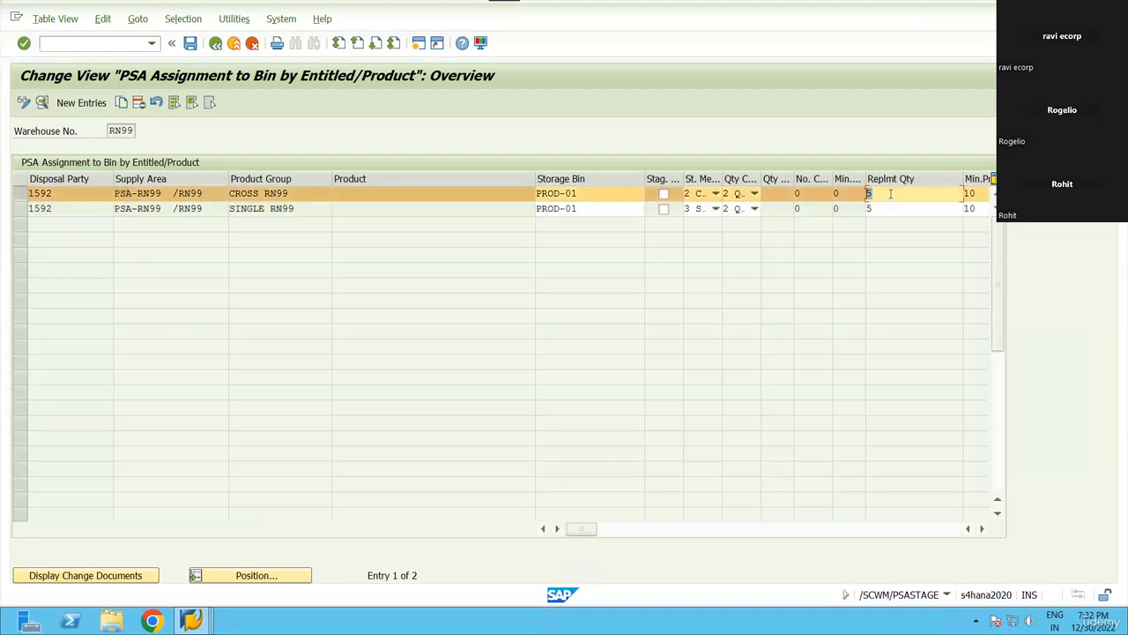
key("alt+Tab")
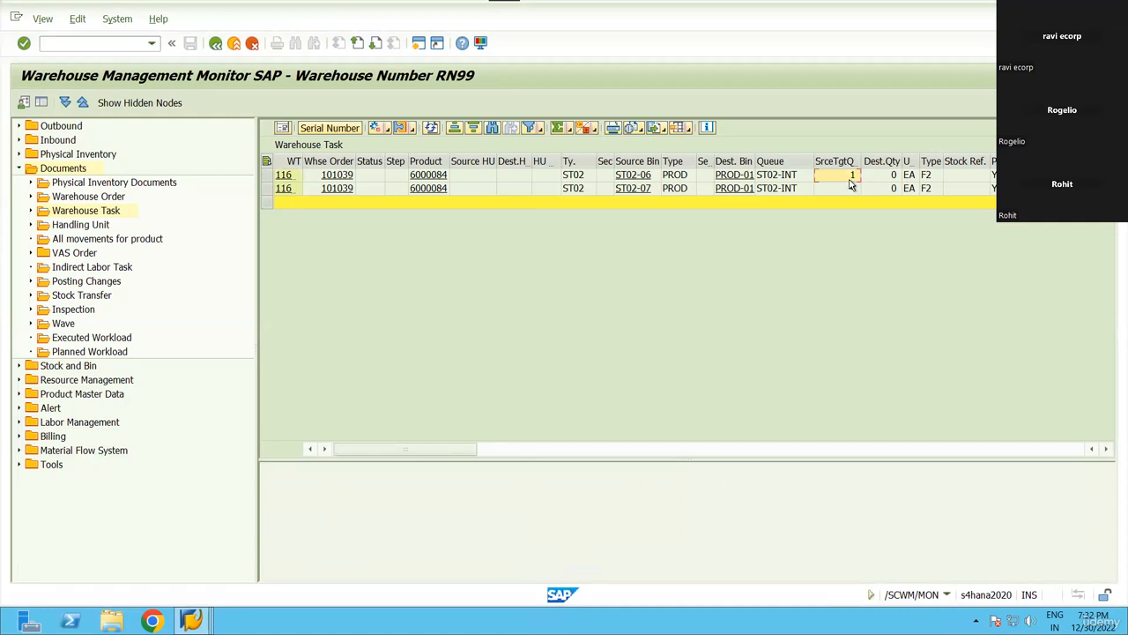
Select both 6000084 tasks, confirm them in the background, and close the log.
left_click(774, 181)
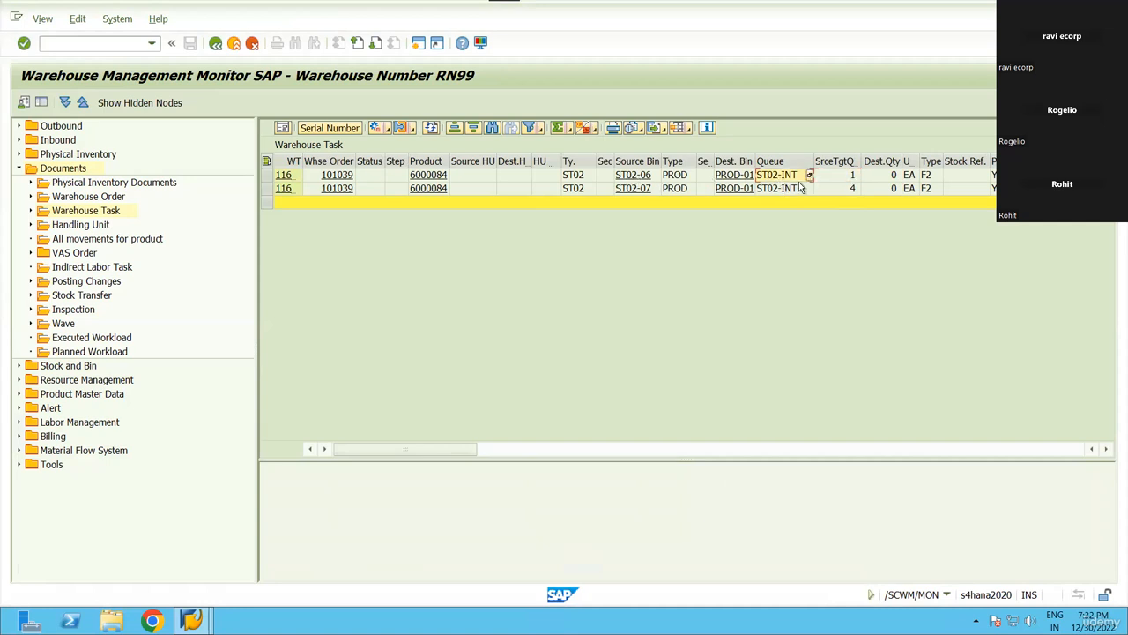
key("Tab")
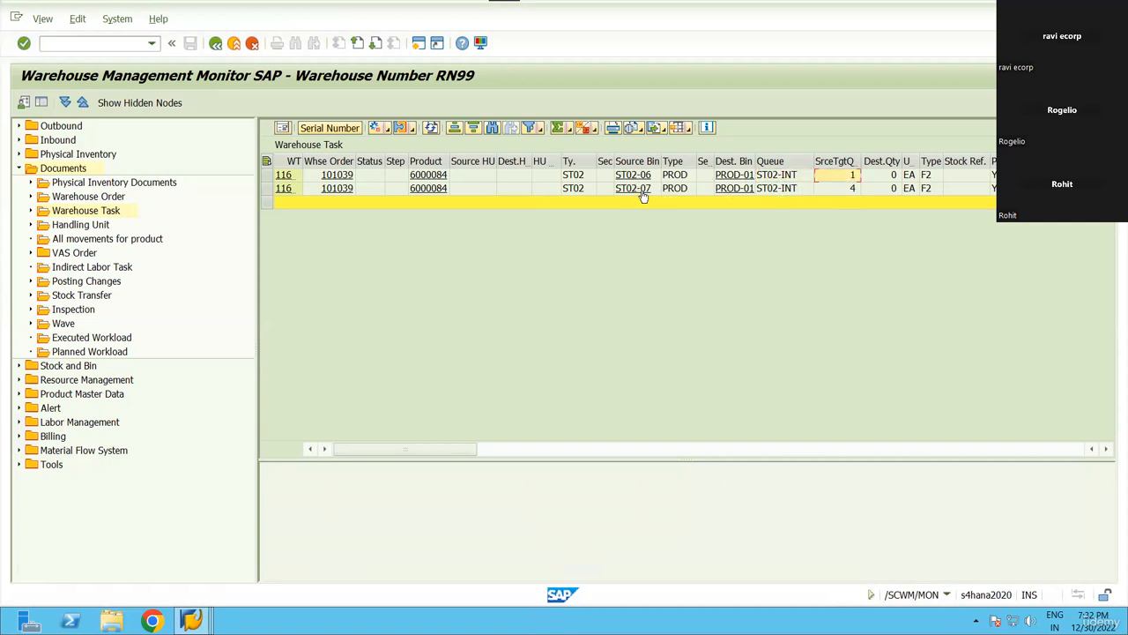
left_click(848, 161)
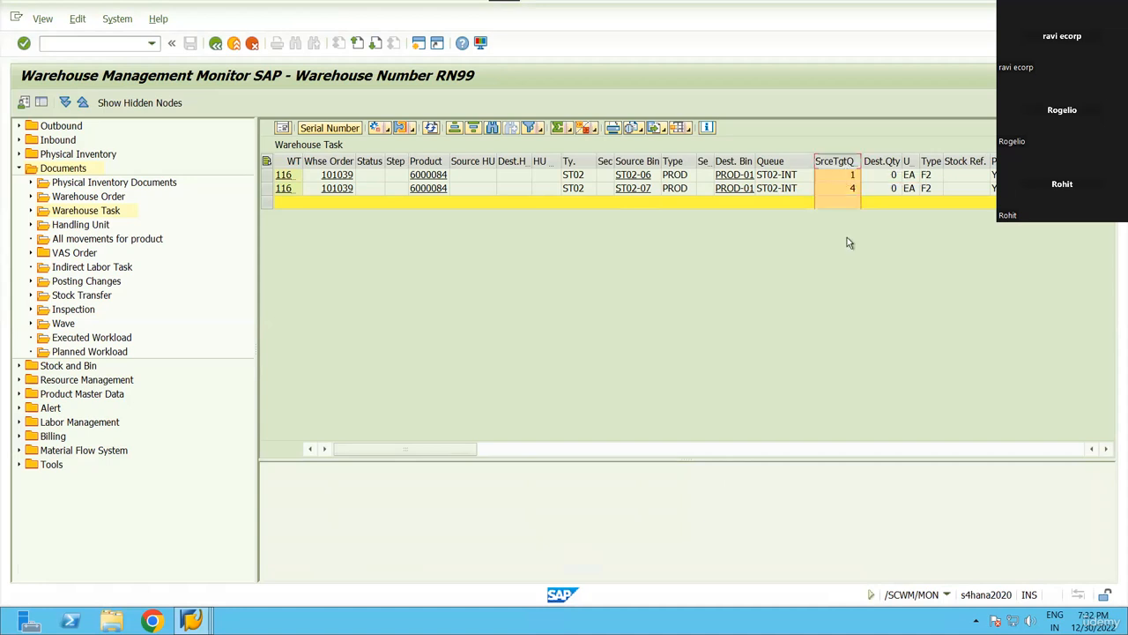
left_click(267, 161)
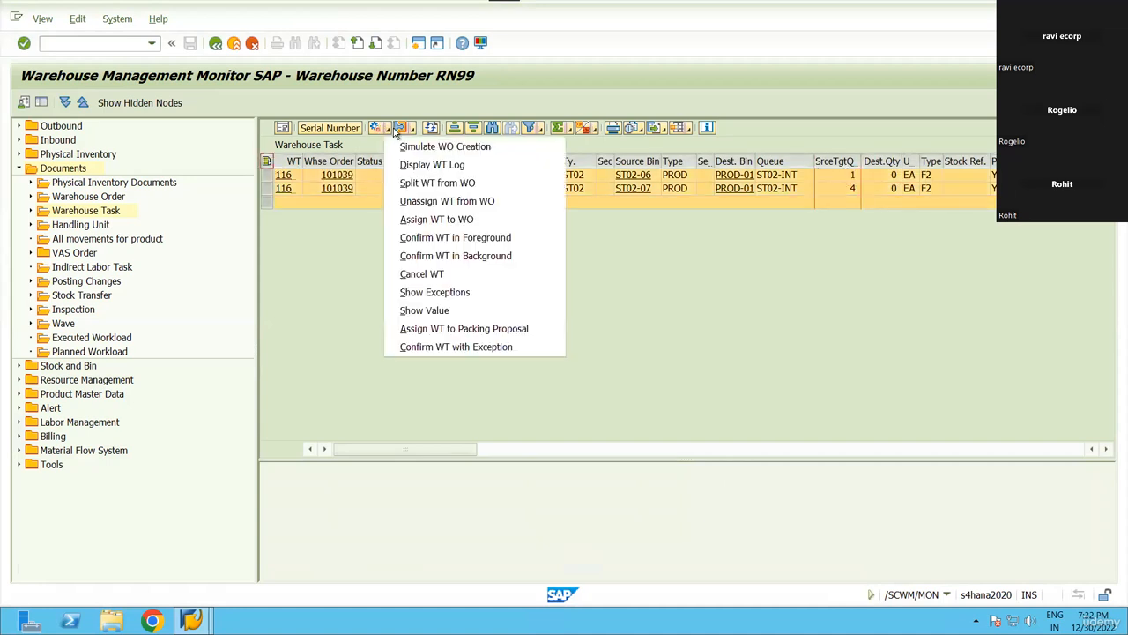
left_click(397, 130)
left_click(474, 257)
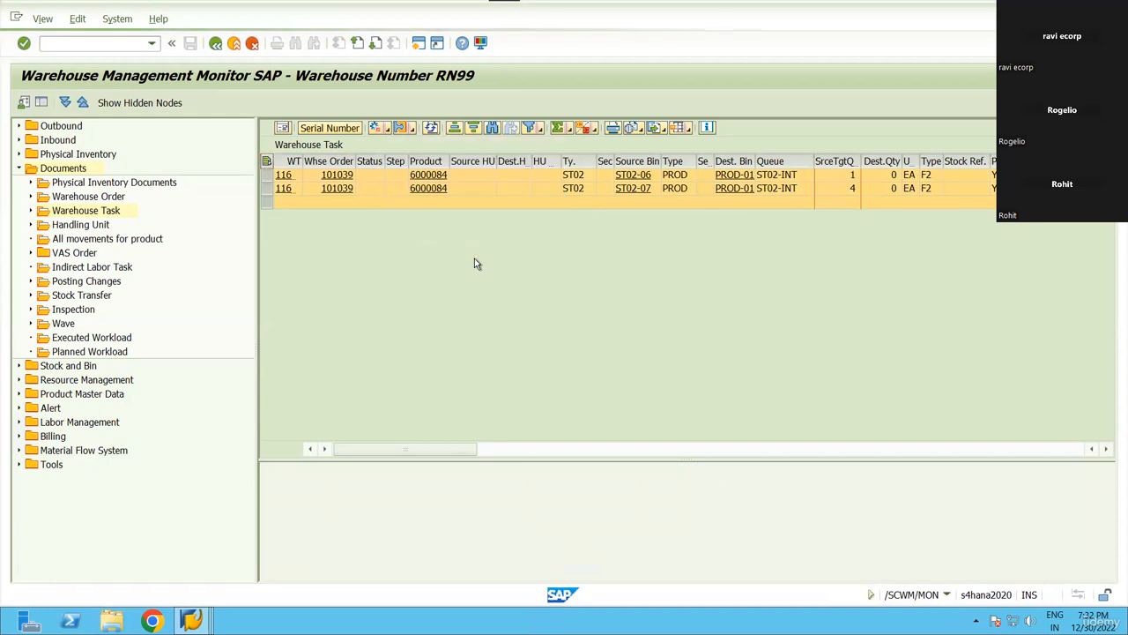
left_click(344, 345)
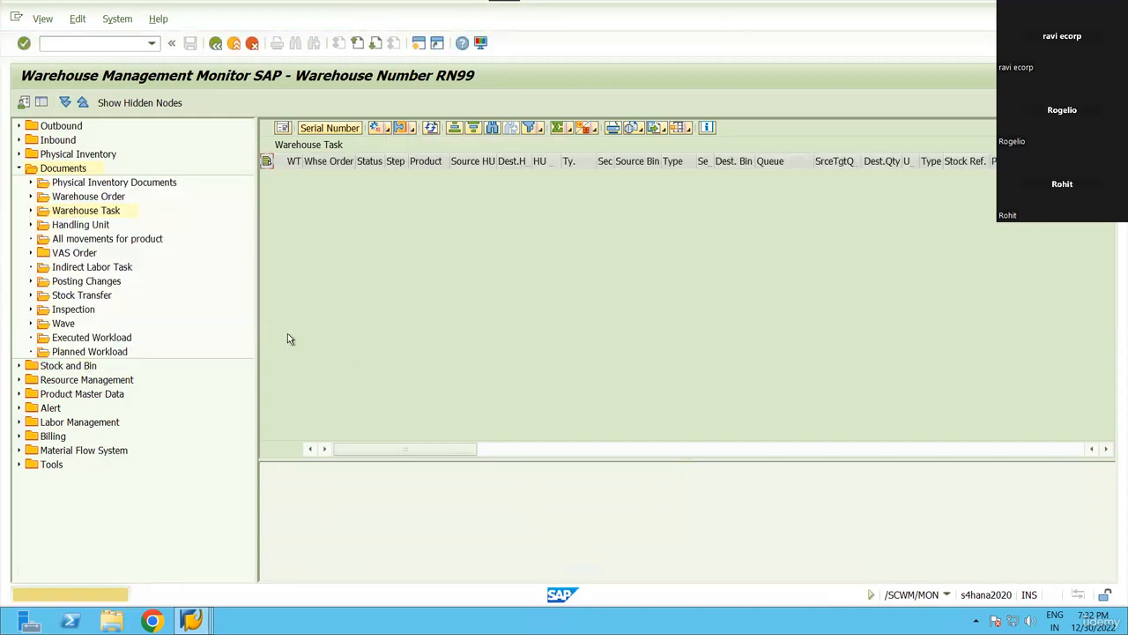
Open the physical stock selection under Stock and Bin > Storage Bin.
left_click(19, 168)
left_click(18, 182)
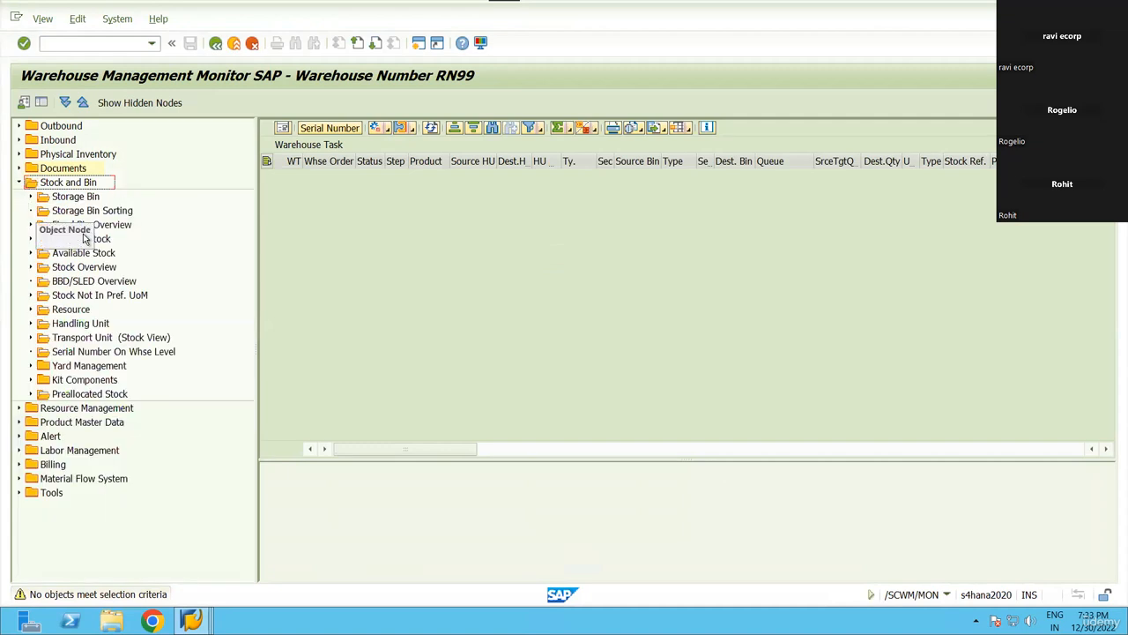
double_click(92, 257)
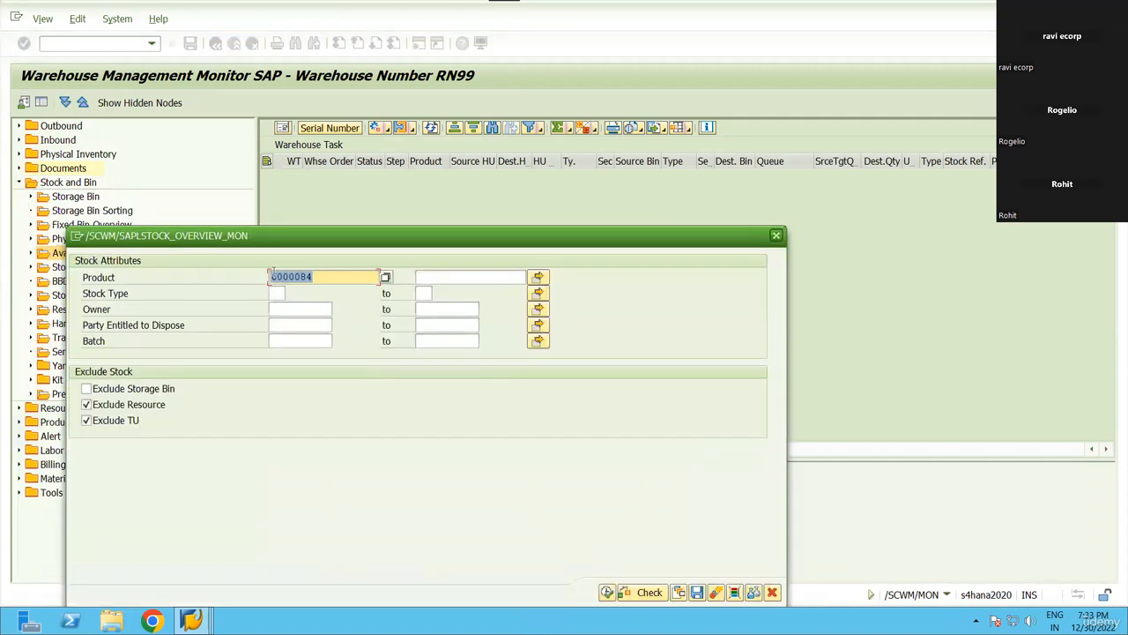
key("Escape")
double_click(81, 238)
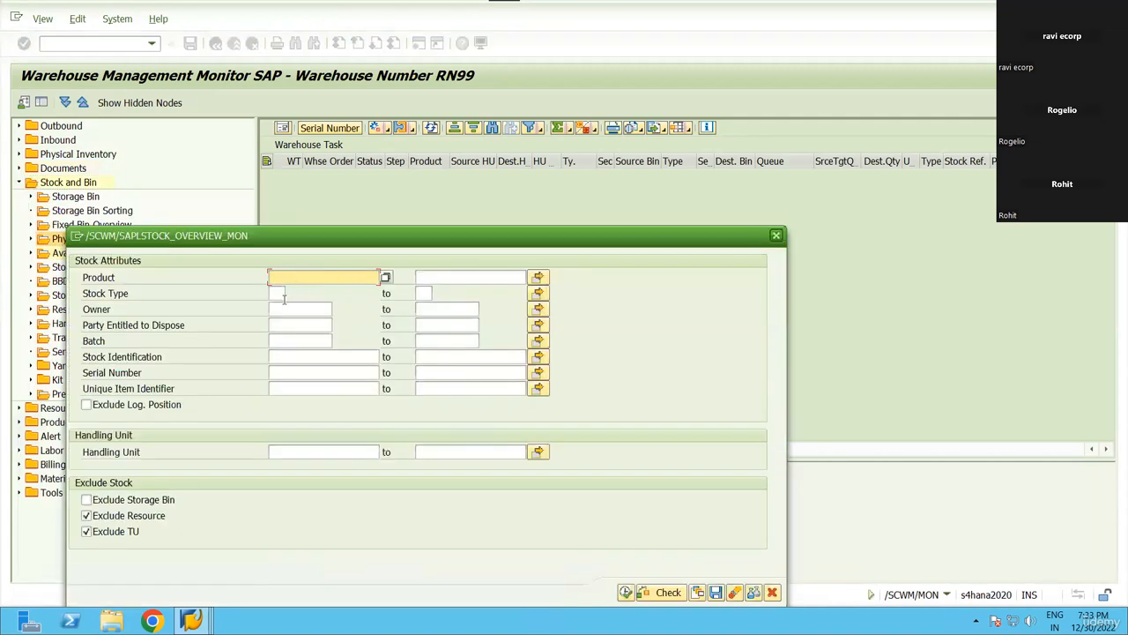
key("Escape")
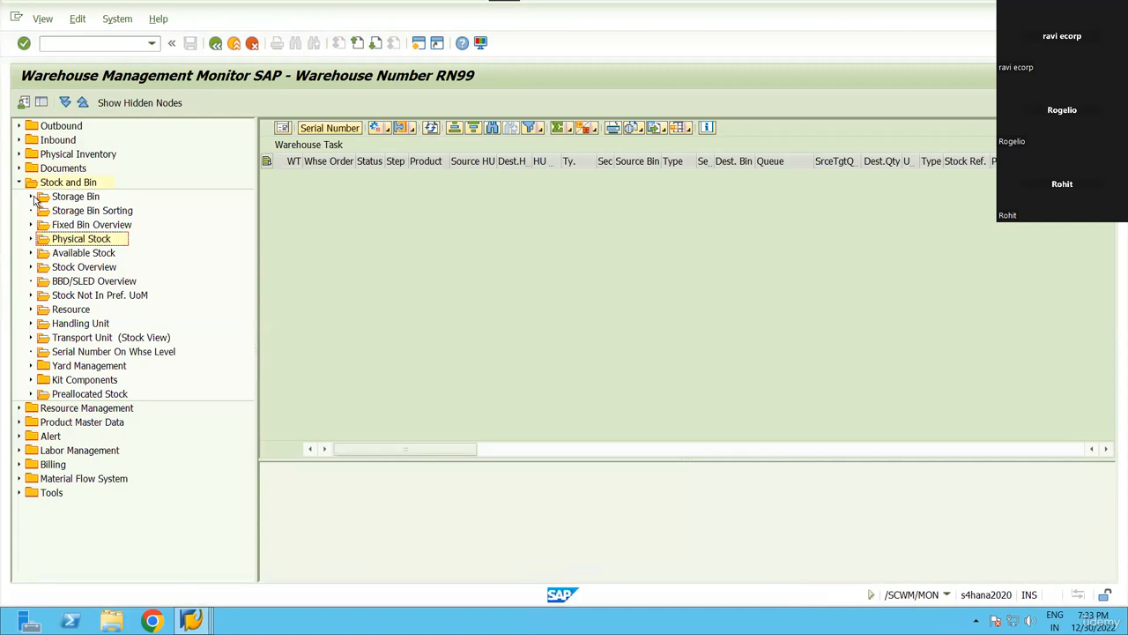
left_click(31, 196)
double_click(97, 224)
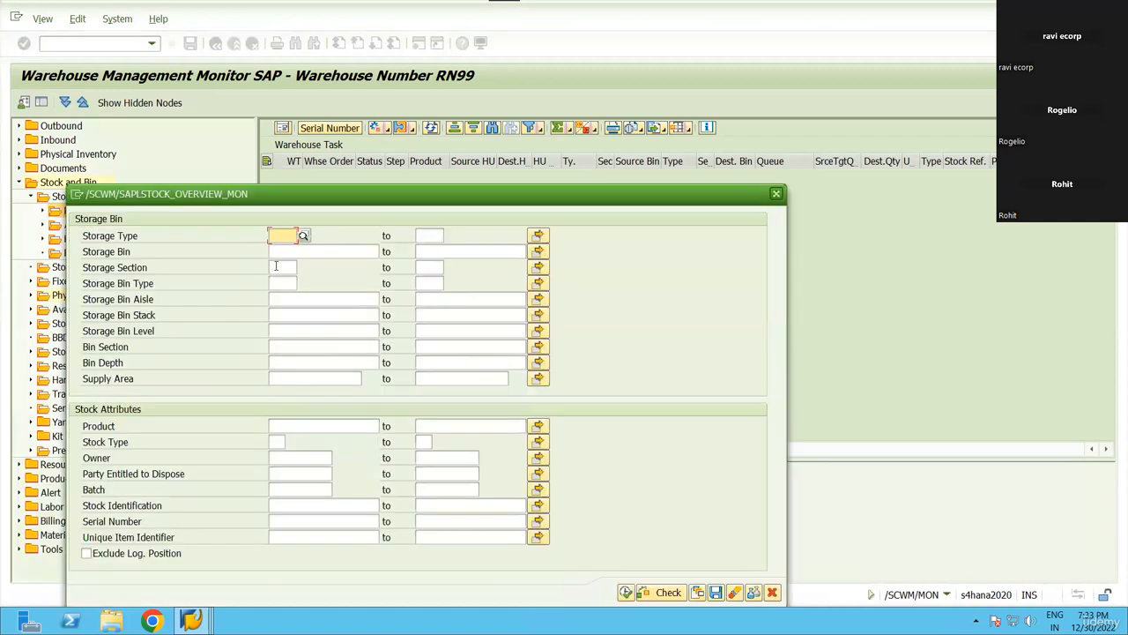
Enter storage bin PROD-01 as the selection criterion.
left_click(296, 255)
key("space")
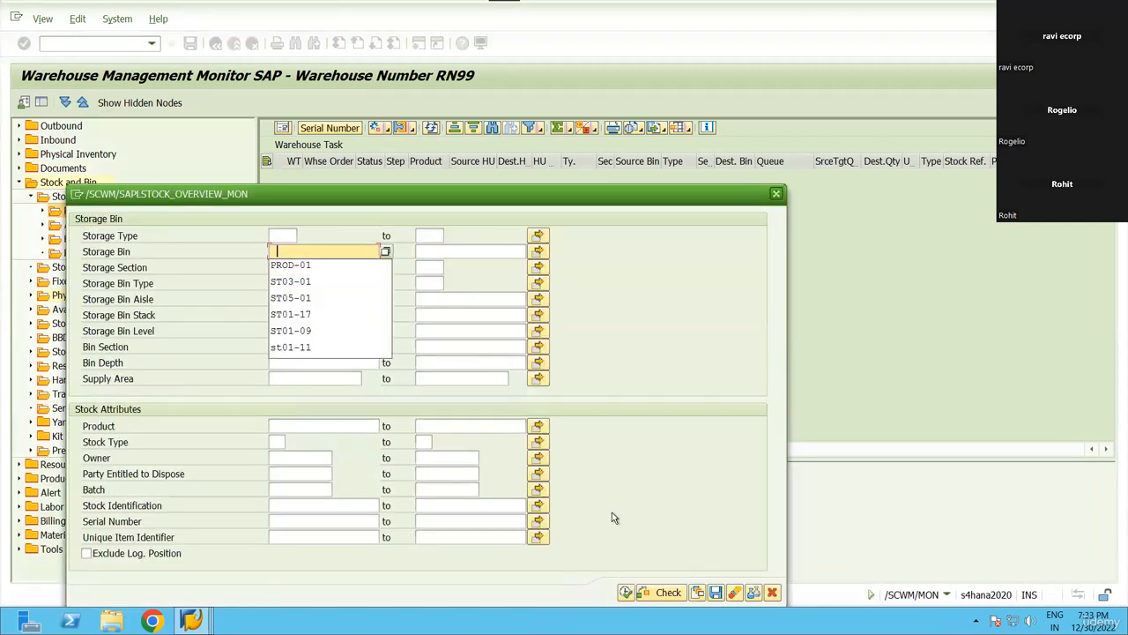
key("Down")
key("Return")
left_click(318, 427)
Copy product 6000083 from the material request into both product bounds and execute.
key("alt+Tab")
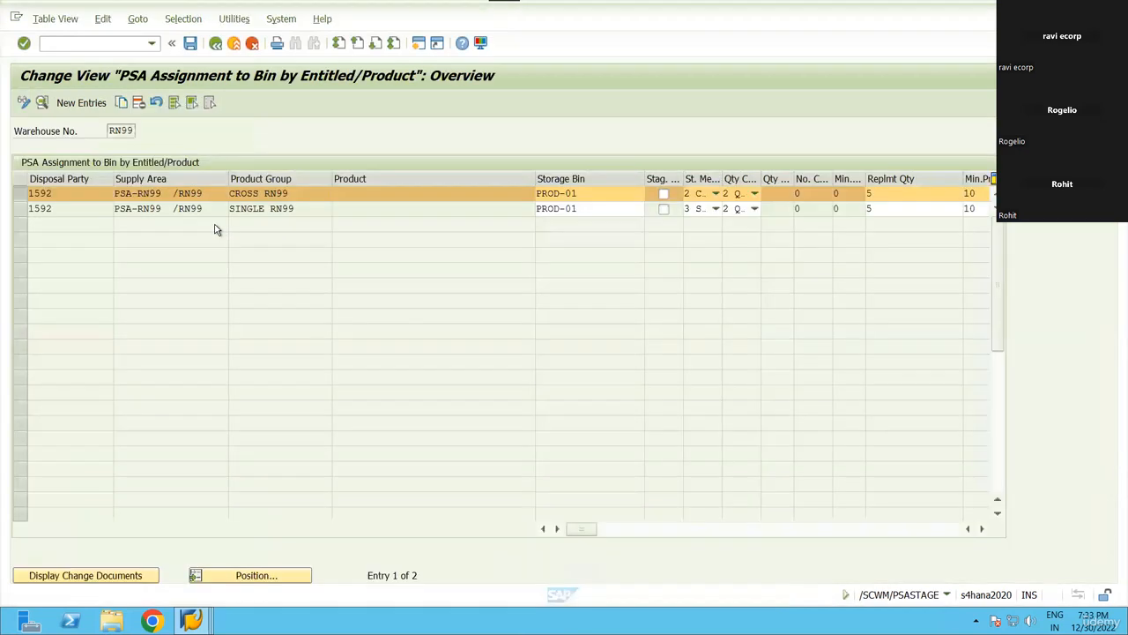
key("alt+Tab")
key("alt+Tab")
key("Tab")
left_click(278, 401)
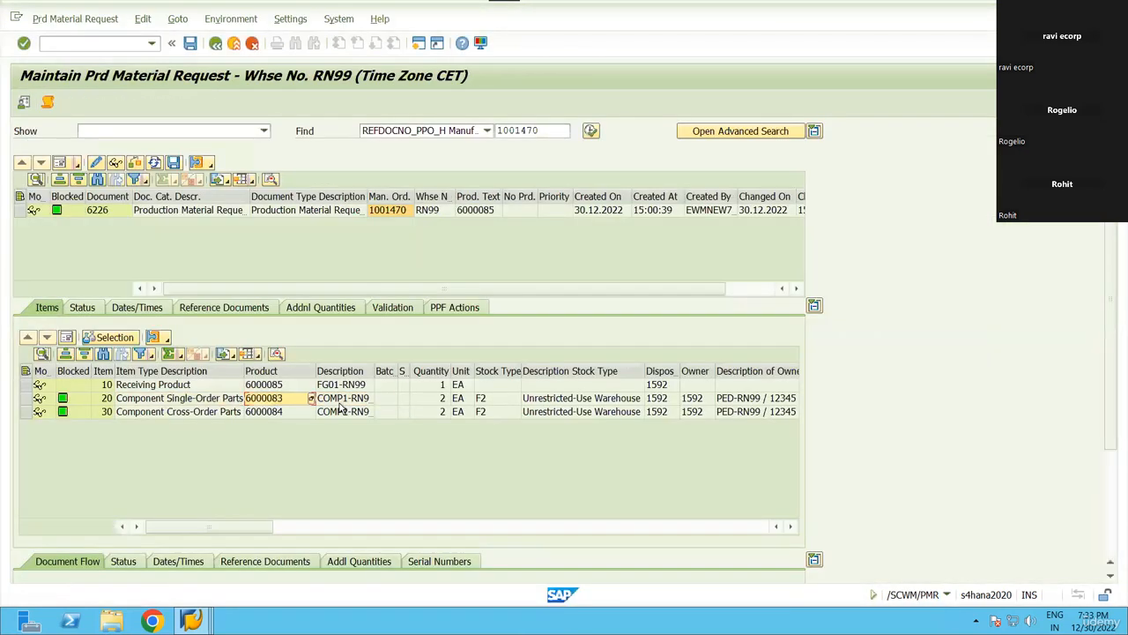
key("alt+Tab")
key("alt+Tab")
key("alt+Tab")
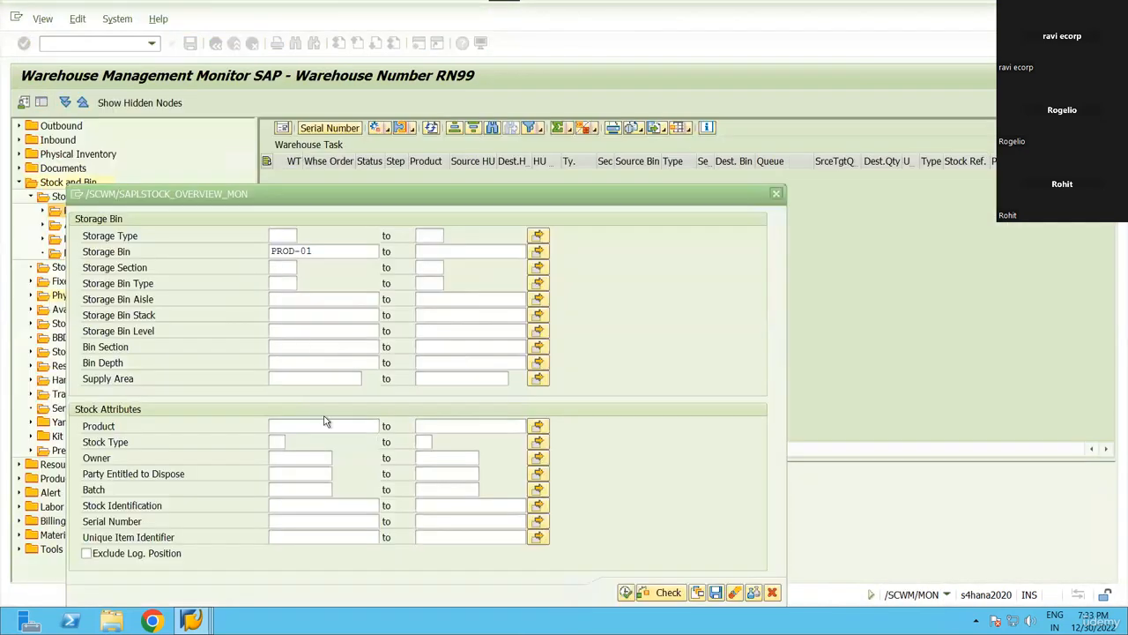
left_click(297, 426)
type("6000083")
left_click(420, 426)
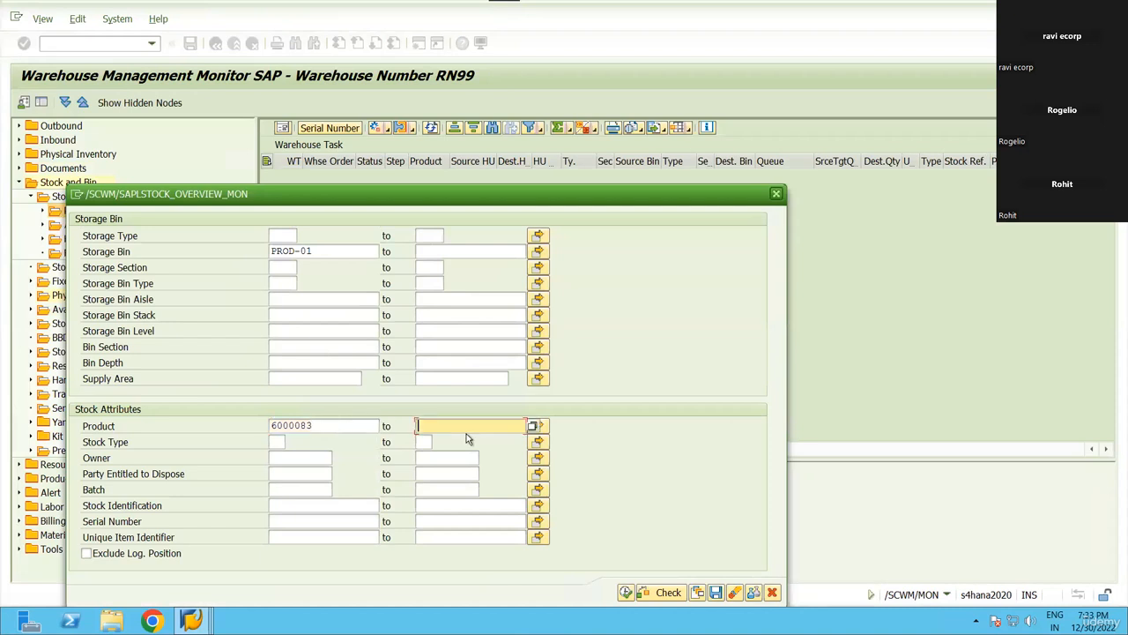
type("6000083")
left_click(625, 591)
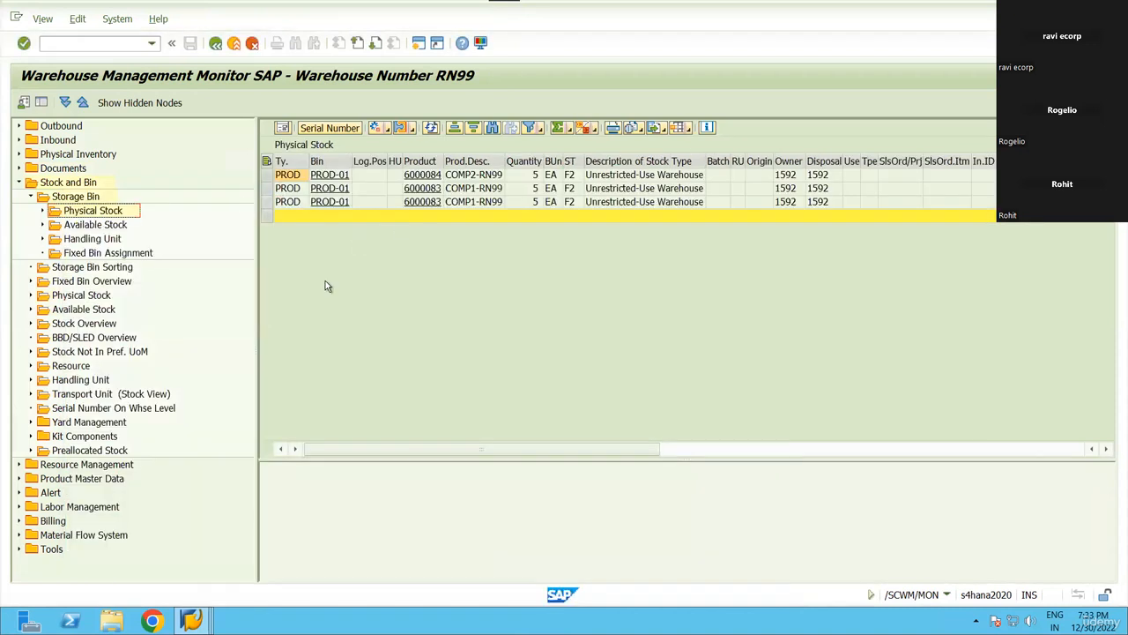
Move the Cat and Document columns next to the BUn column.
left_click(267, 175)
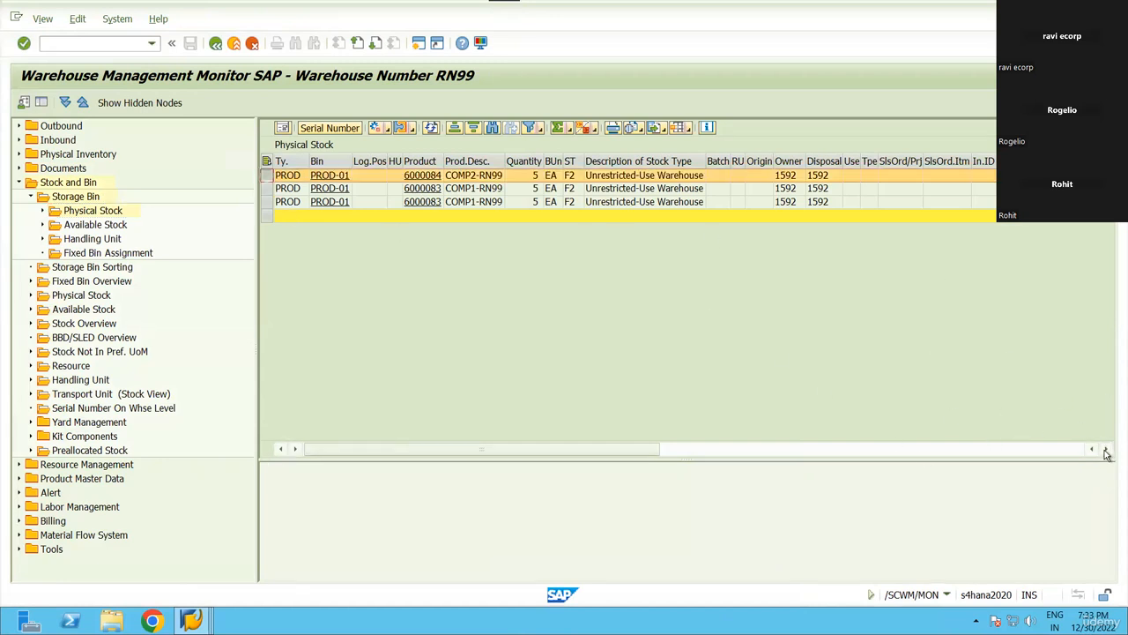
left_click_drag(1107, 450, 1107, 451)
left_click(832, 162)
left_click(802, 164, "ctrl")
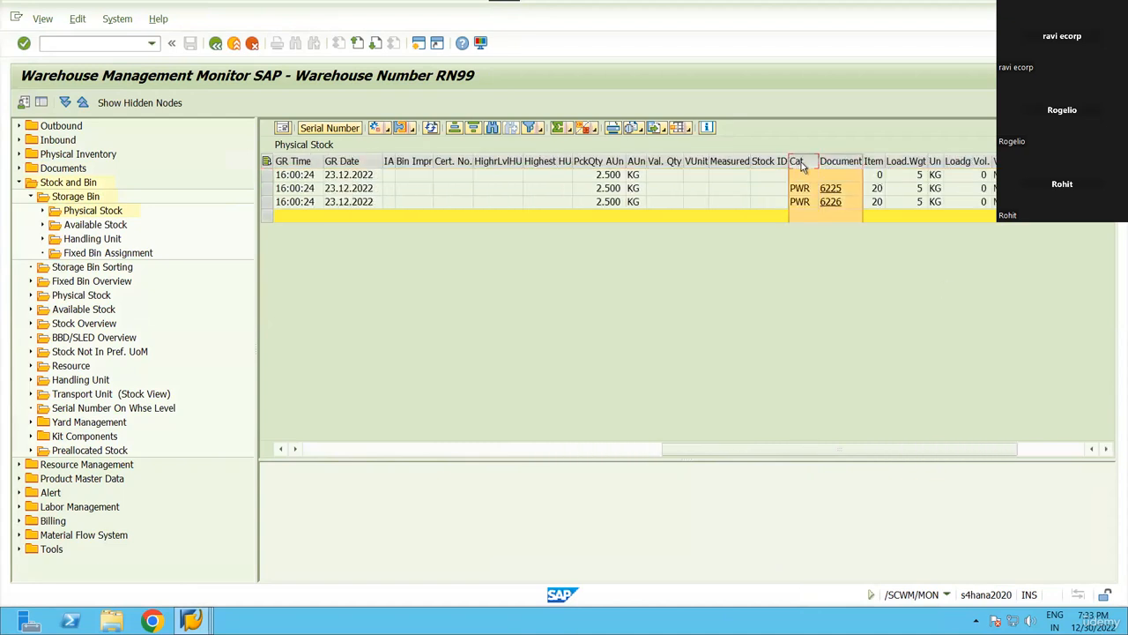
mouse_move(802, 166)
left_mouse_down()
mouse_move(403, 181)
mouse_move(575, 170)
left_mouse_up()
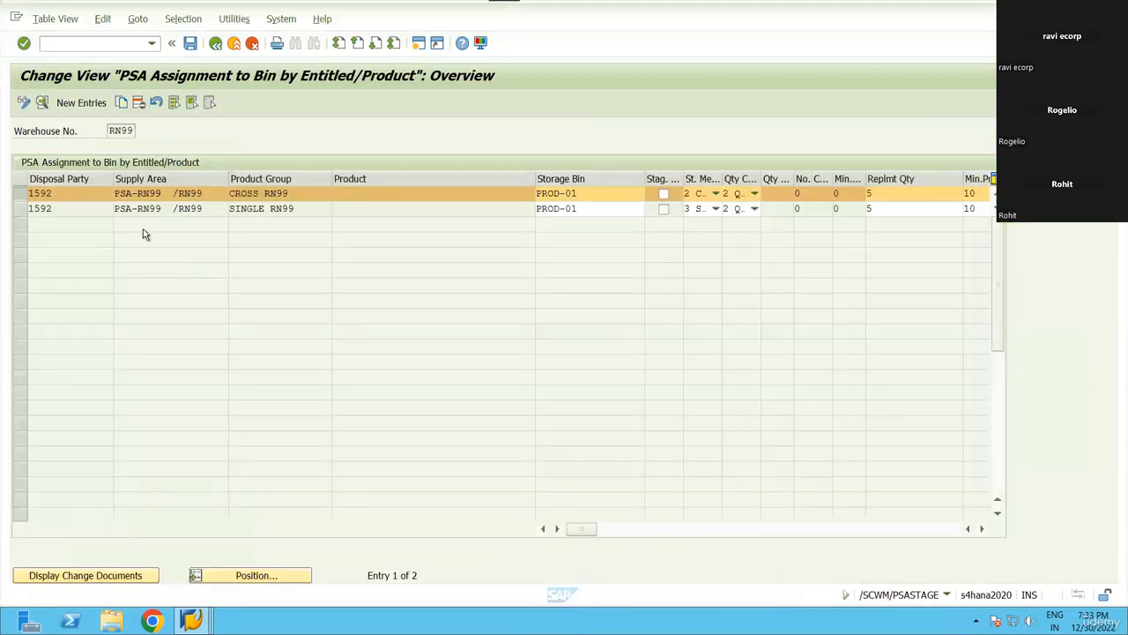
key("alt+Tab")
key("Tab")
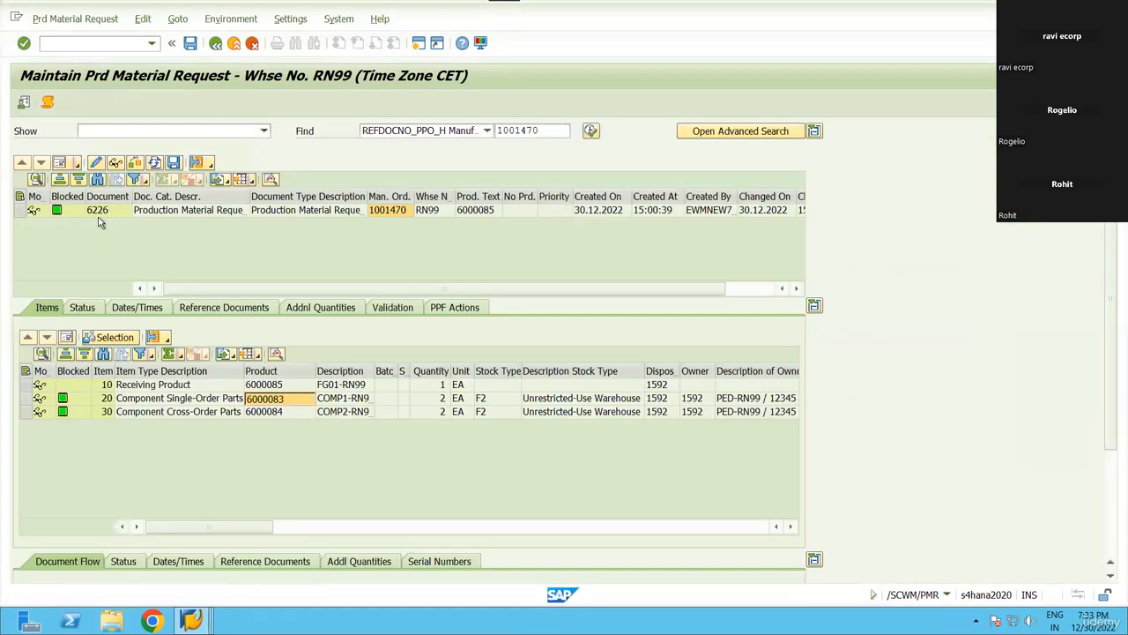
key("alt+Tab")
key("alt+Tab")
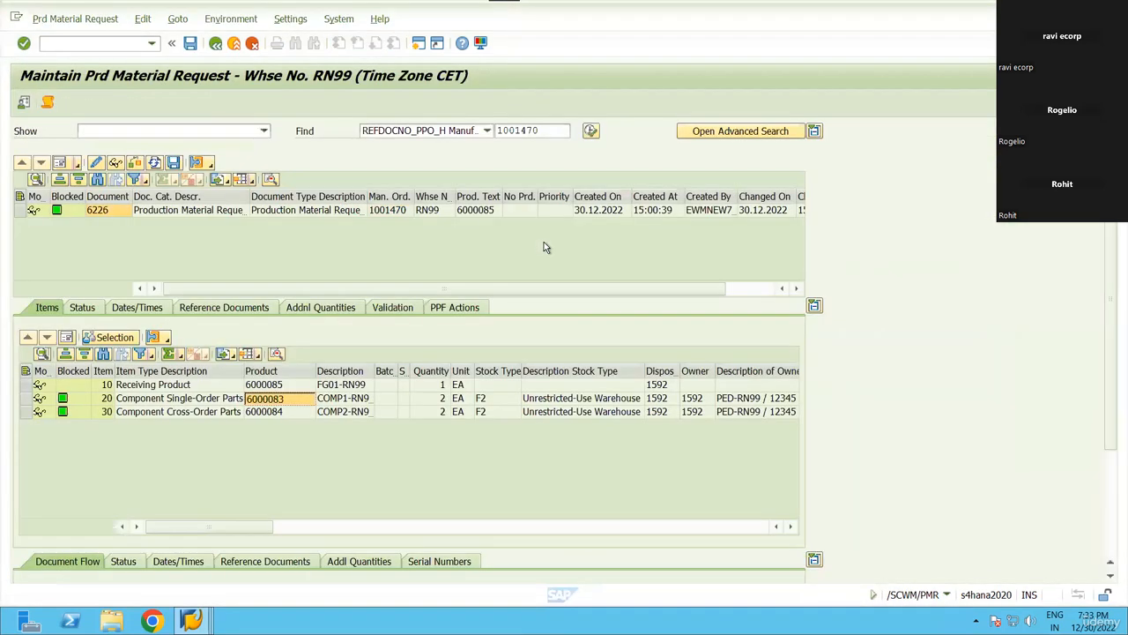
key("alt+Tab")
key("Tab")
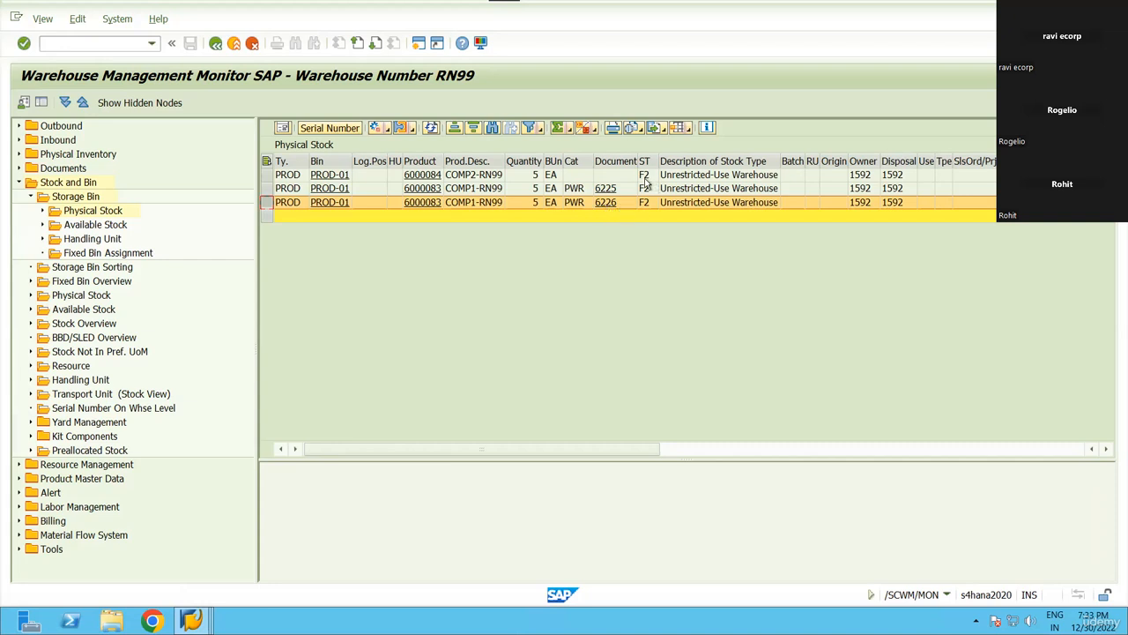
left_click(266, 189)
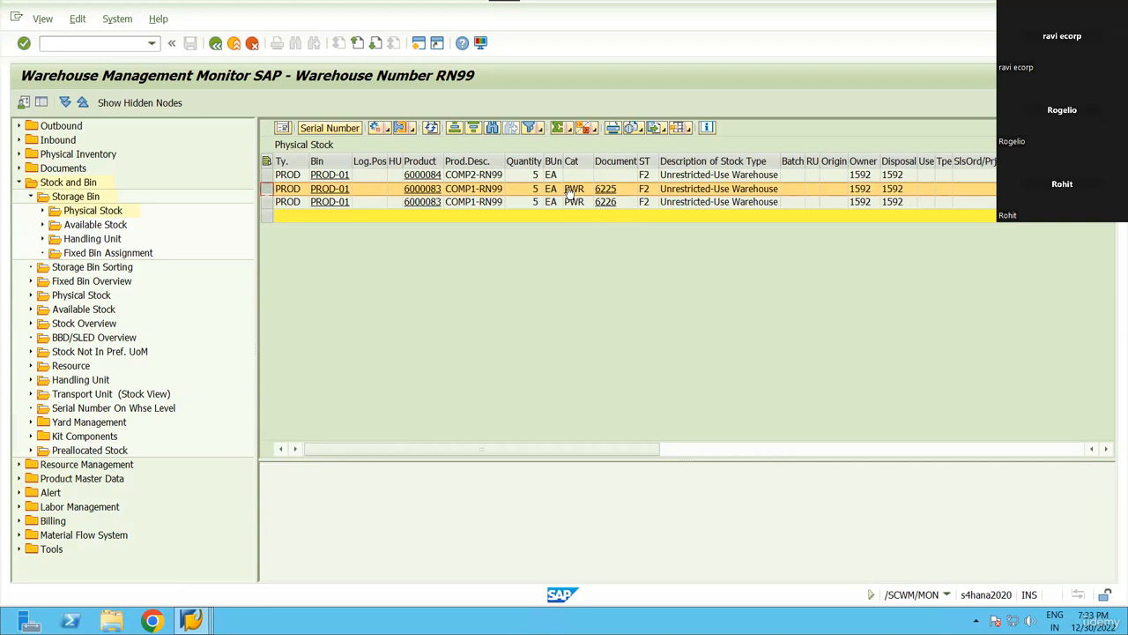
left_click(266, 174)
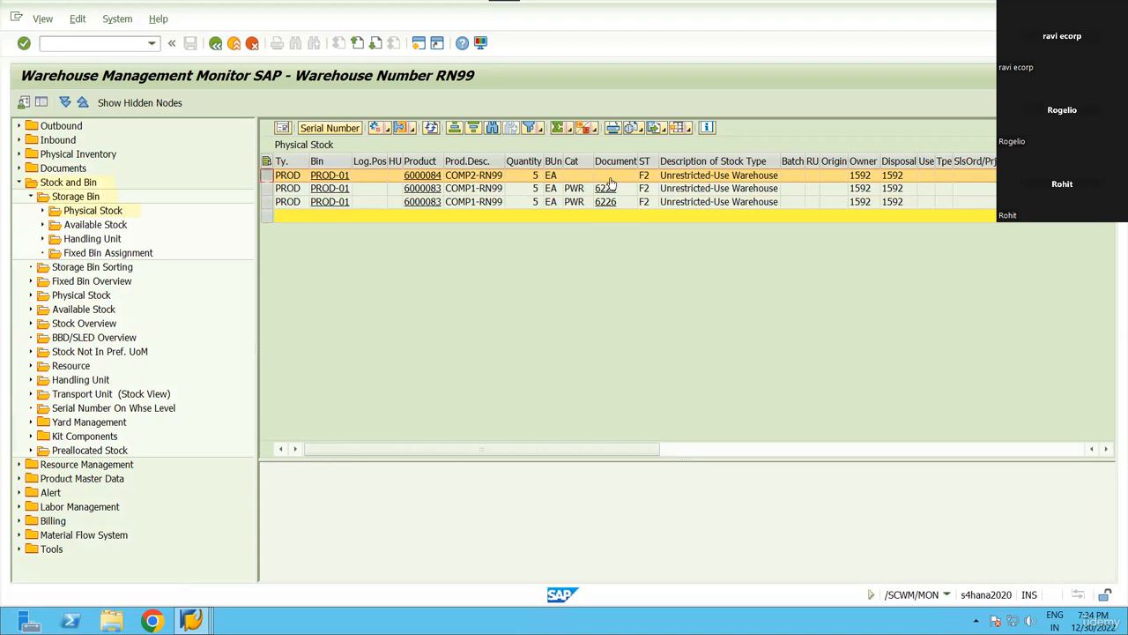
left_click(269, 204)
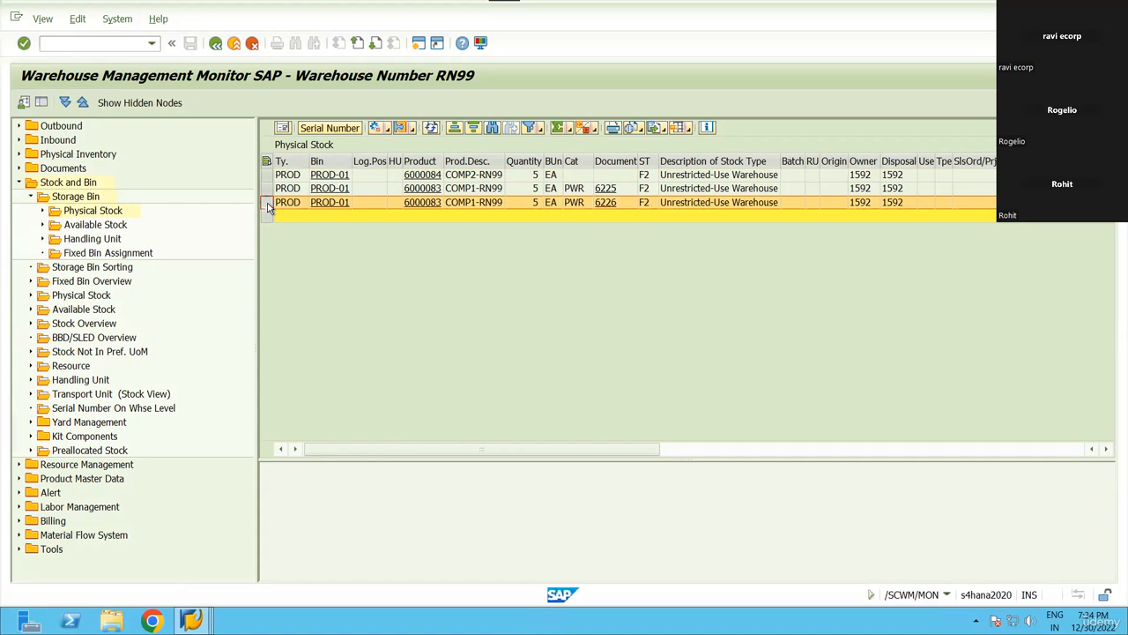
left_click(266, 175)
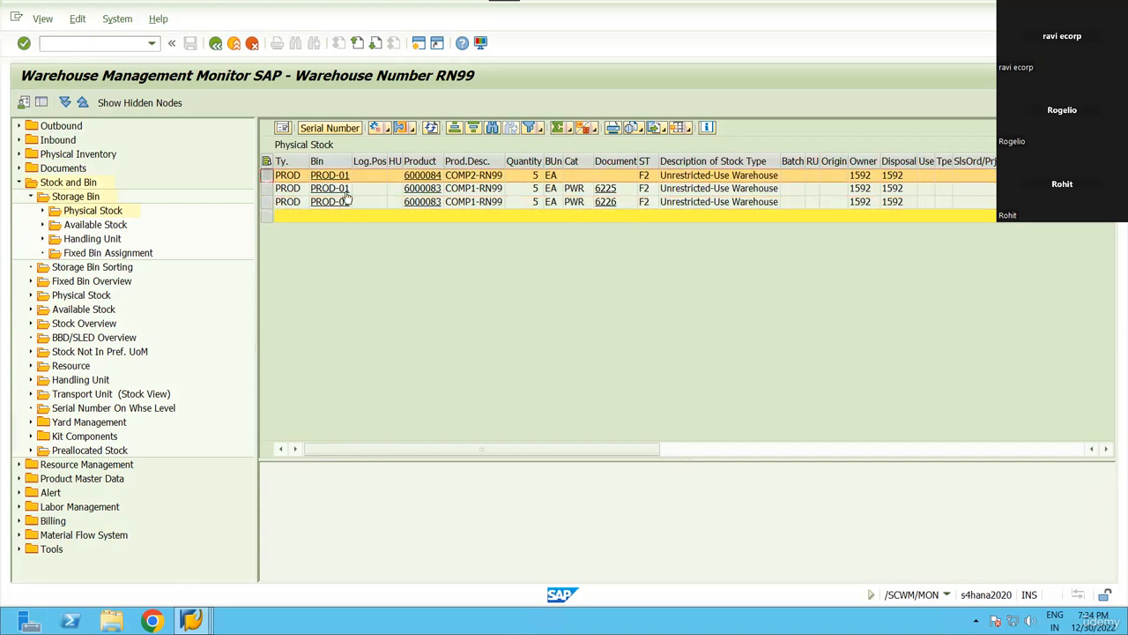
left_click(314, 179)
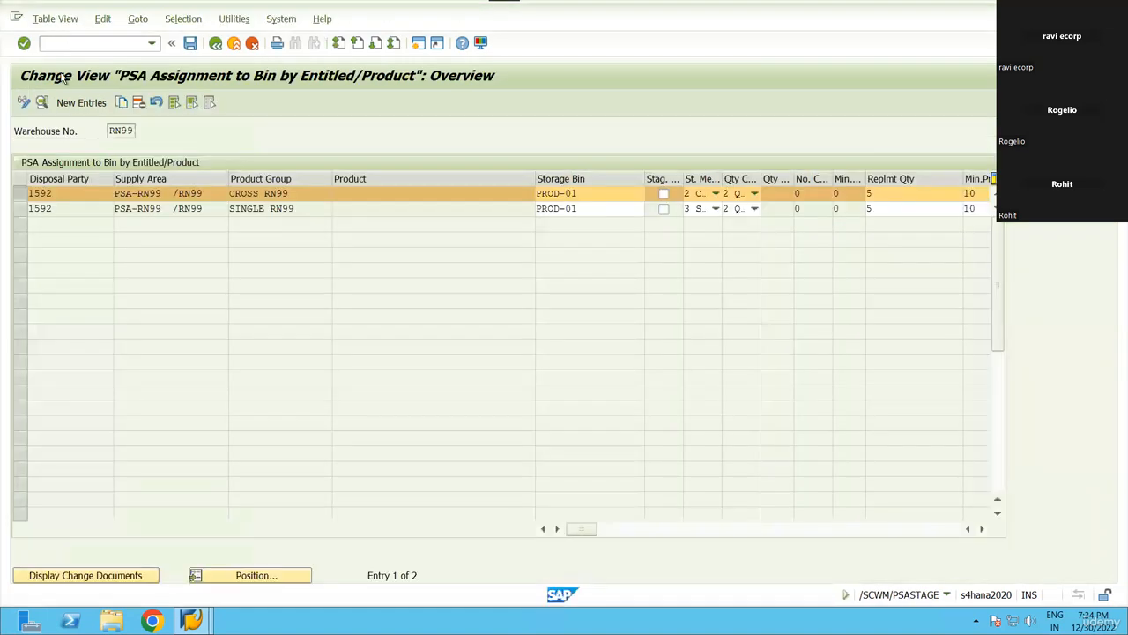
key("F3")
left_click(191, 621)
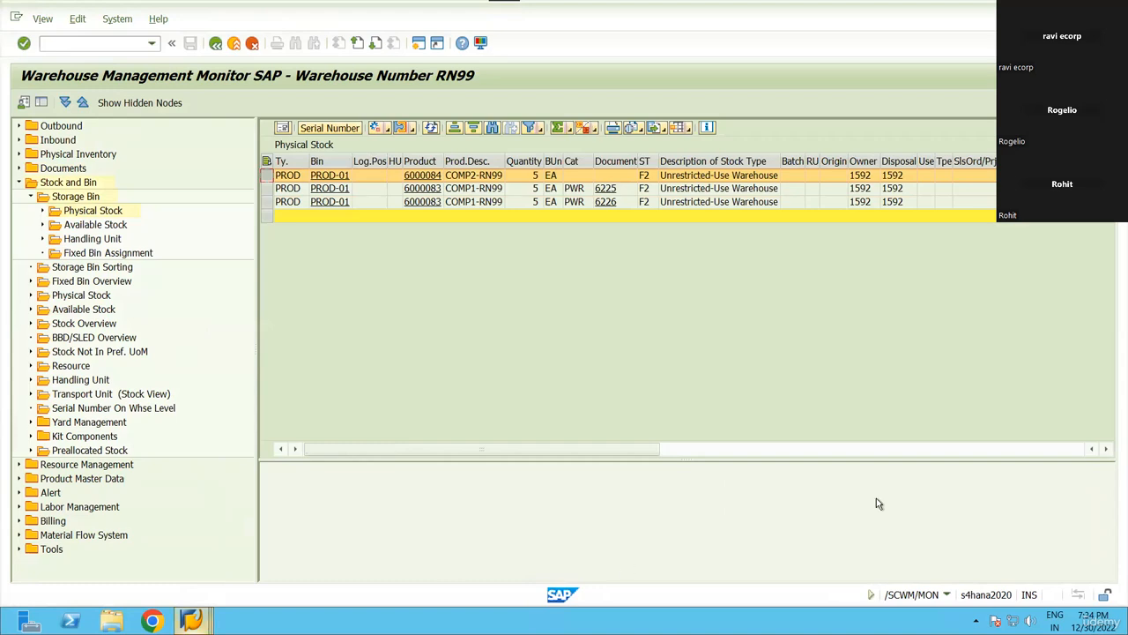
left_click(520, 277)
key("alt+Tab")
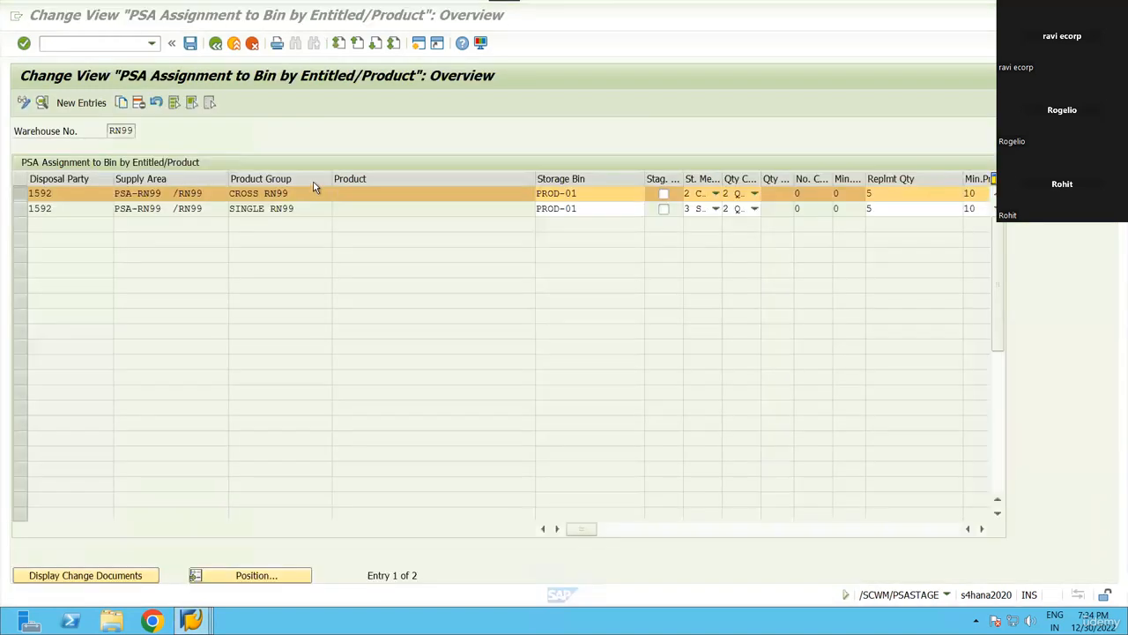
key("alt+Tab")
left_click(267, 177)
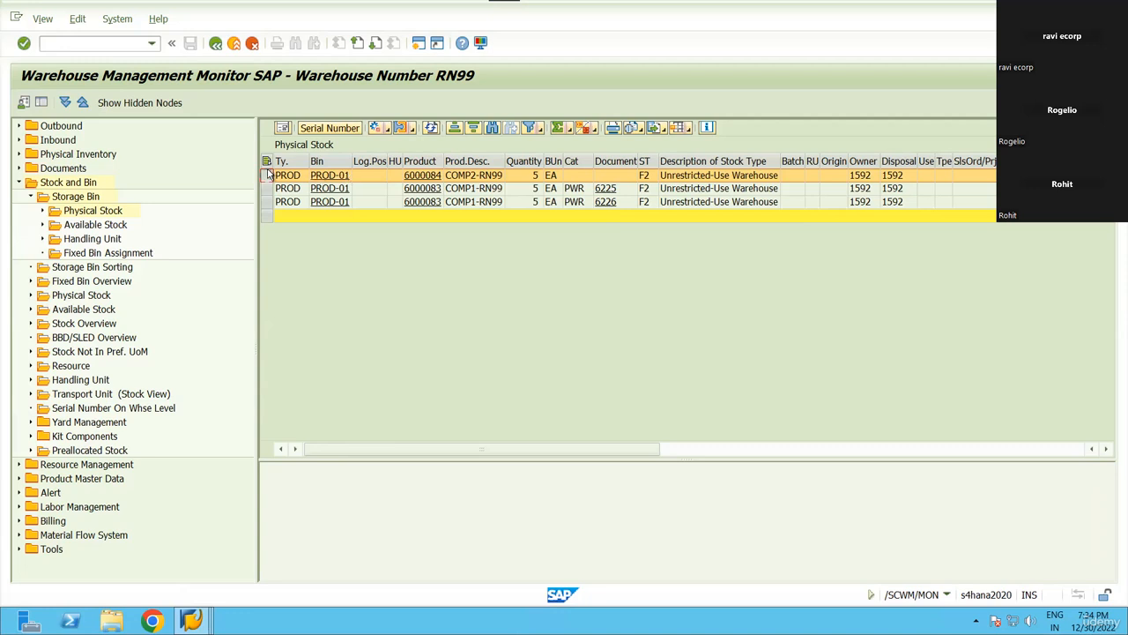
mouse_move(191, 620)
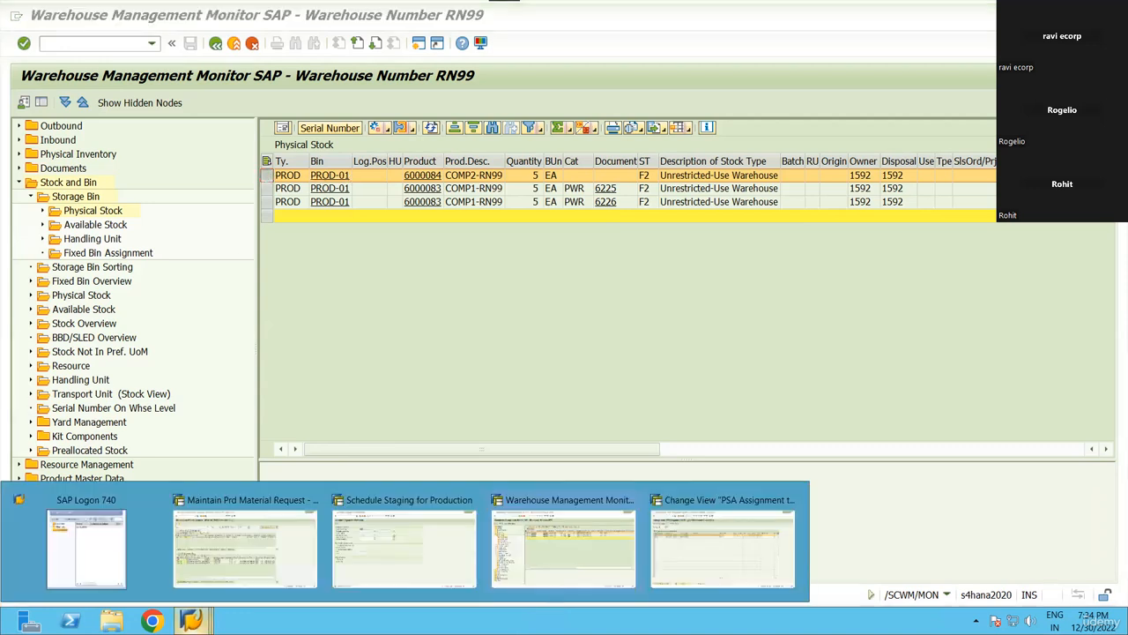
left_click(404, 543)
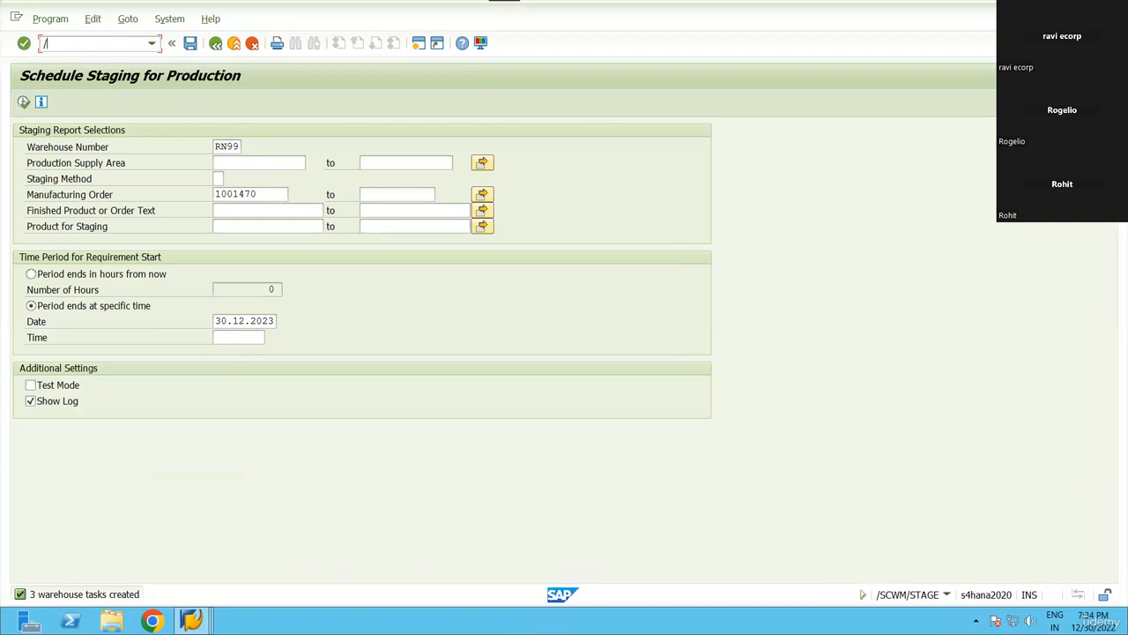
key("alt+Tab")
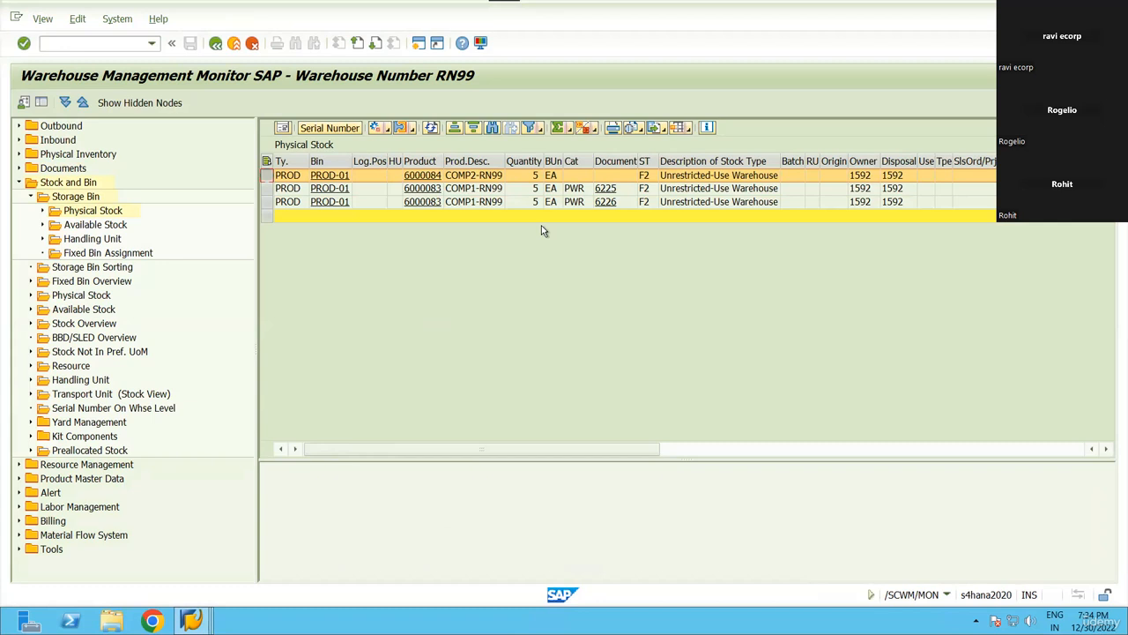
scroll(606, 256, "right", 6)
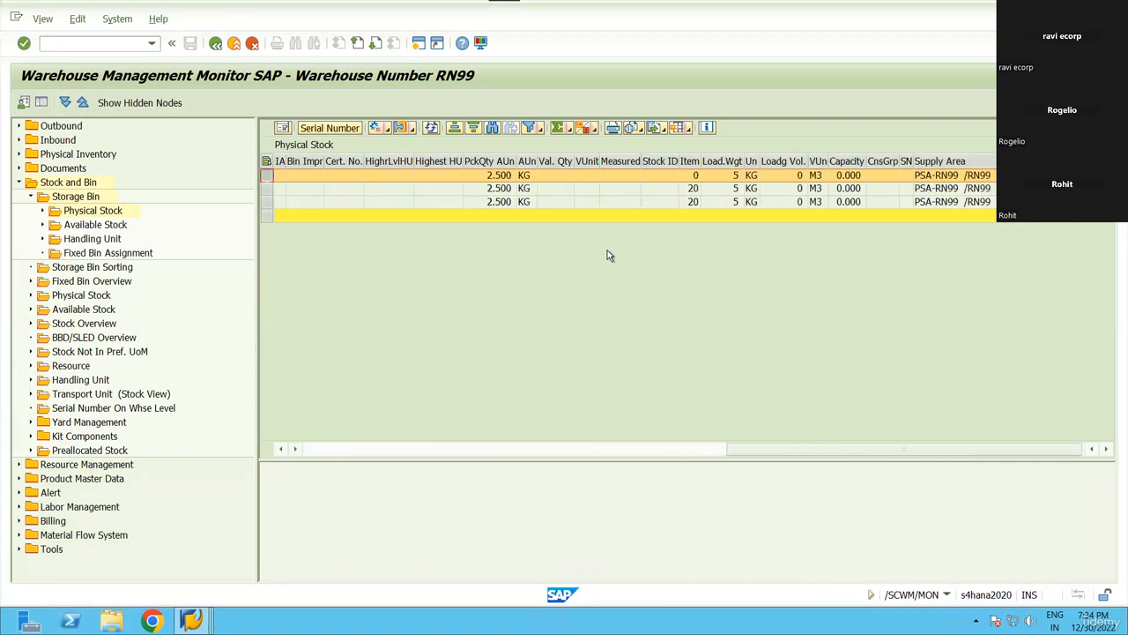
scroll(606, 256, "left", 6)
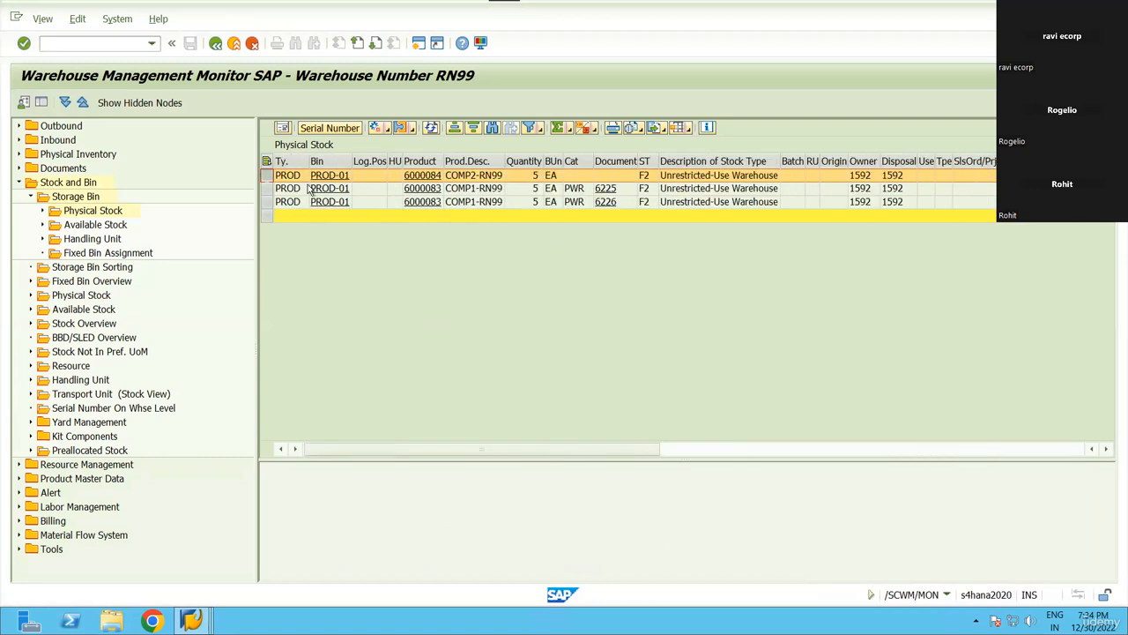
left_click(386, 129)
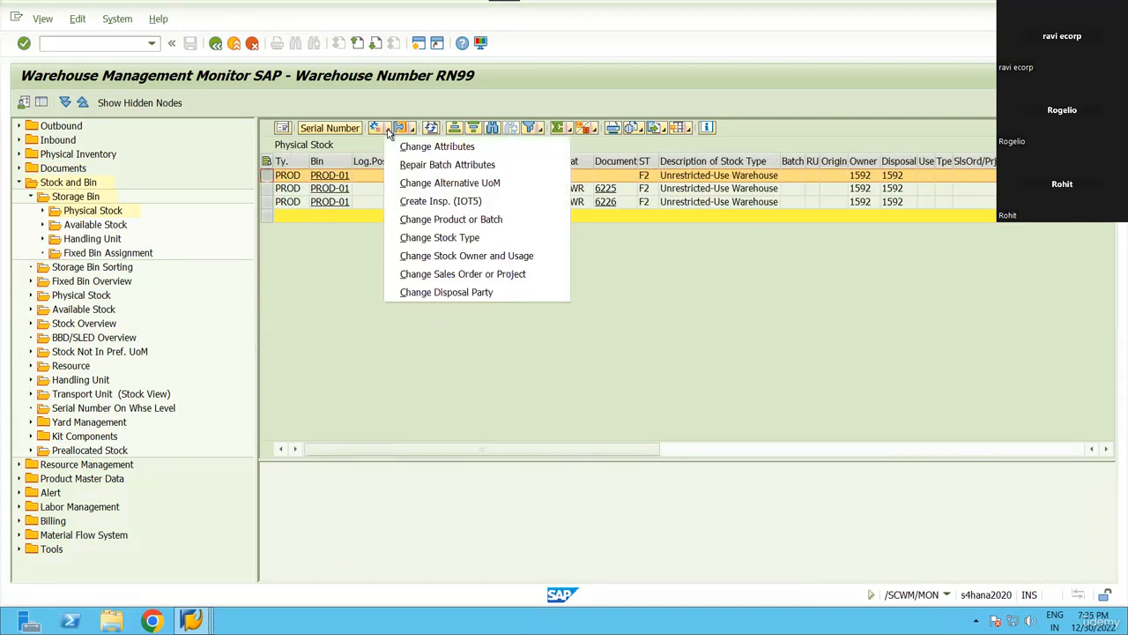
left_click(260, 234)
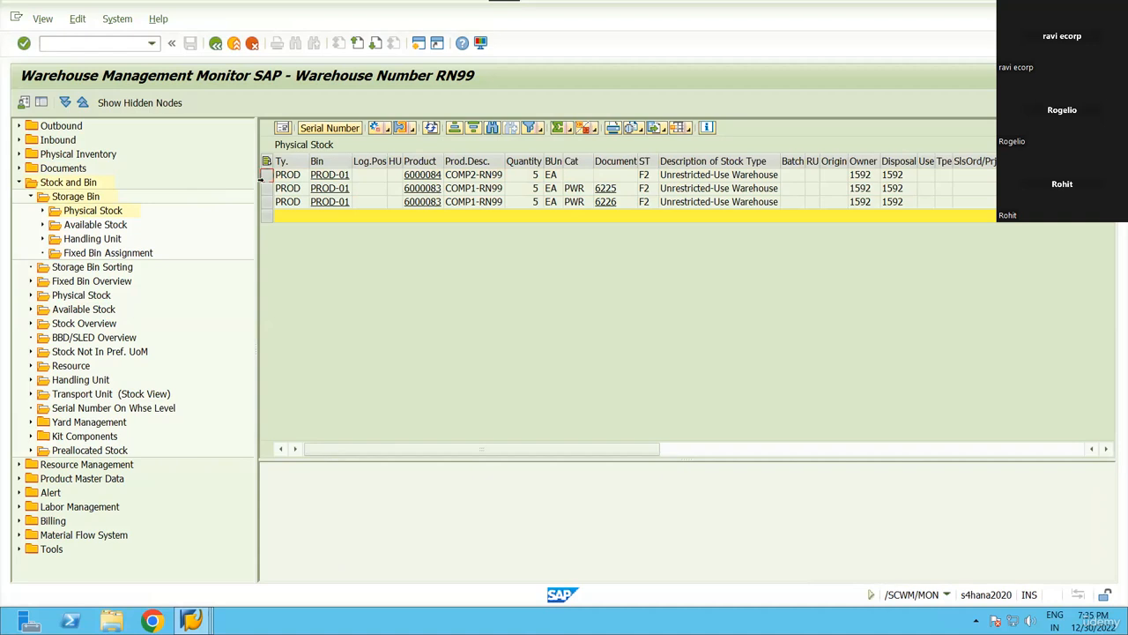
left_click(265, 175)
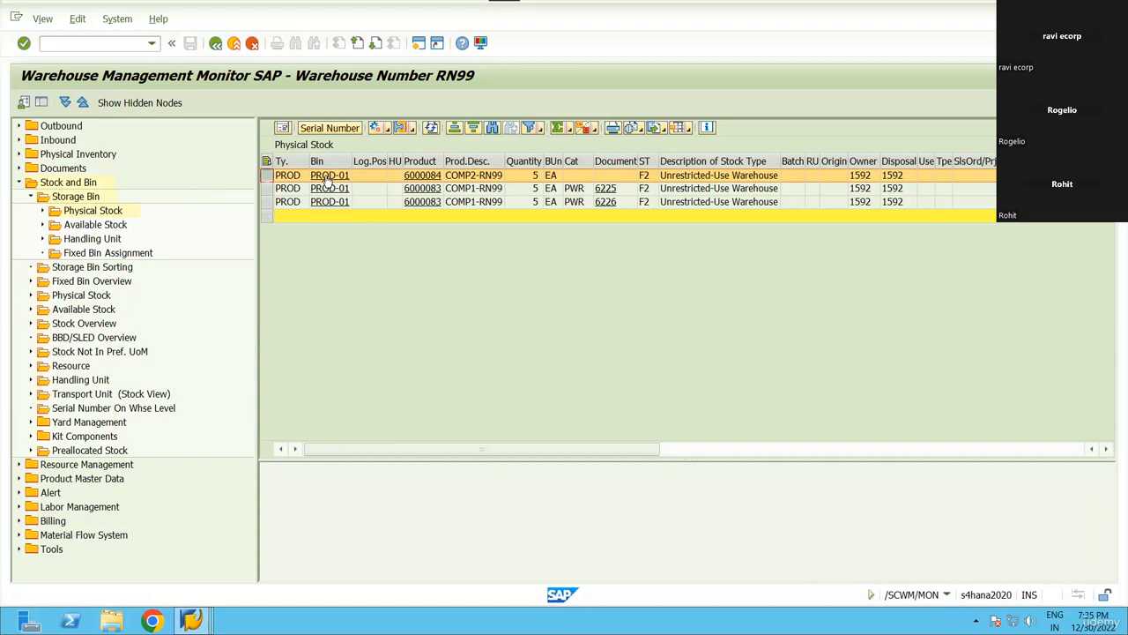
left_click(386, 236)
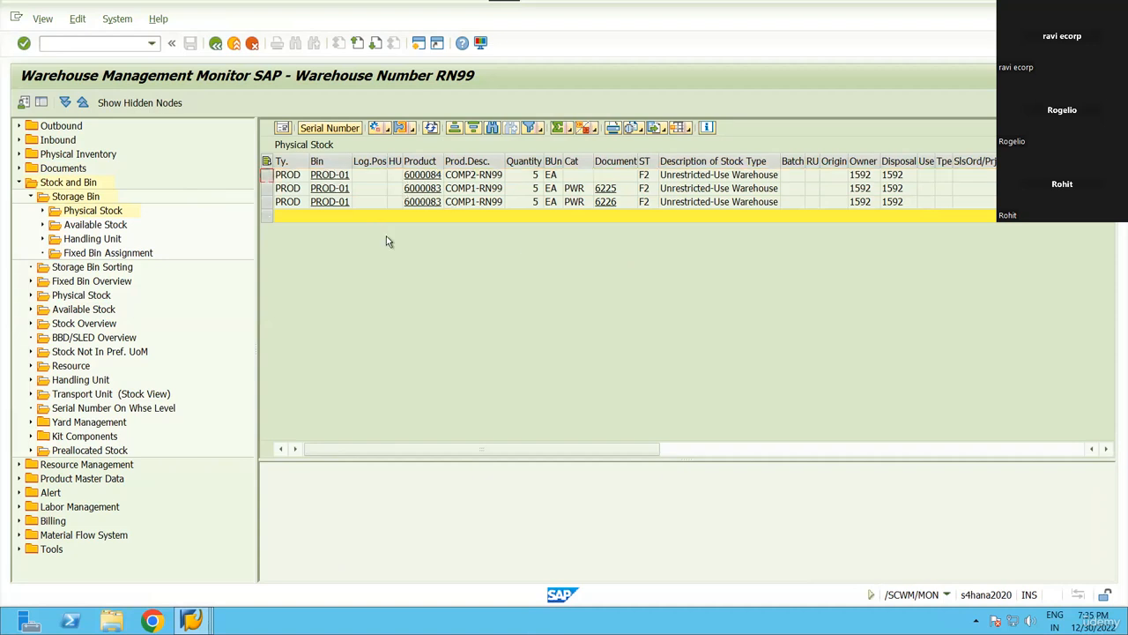
left_click(268, 205)
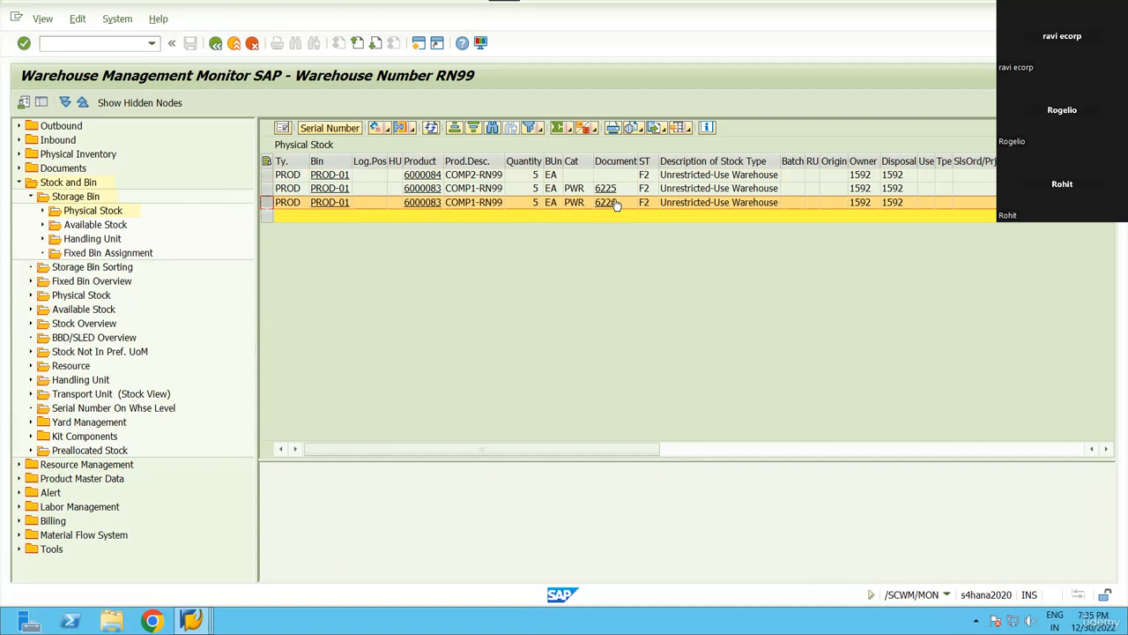
left_click(266, 177)
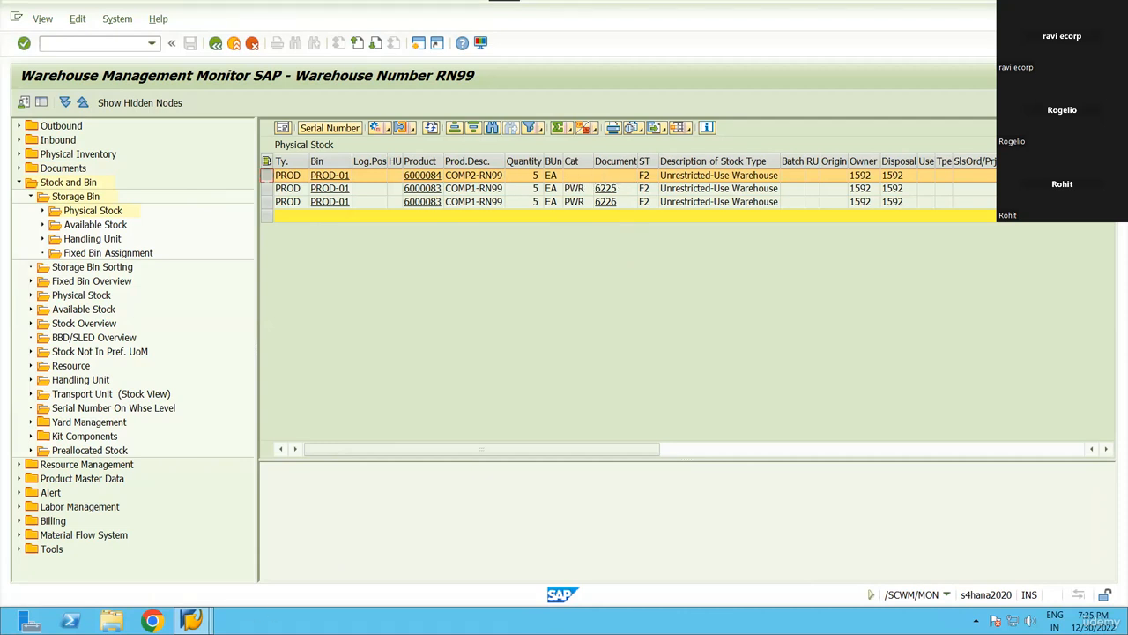
mouse_move(191, 620)
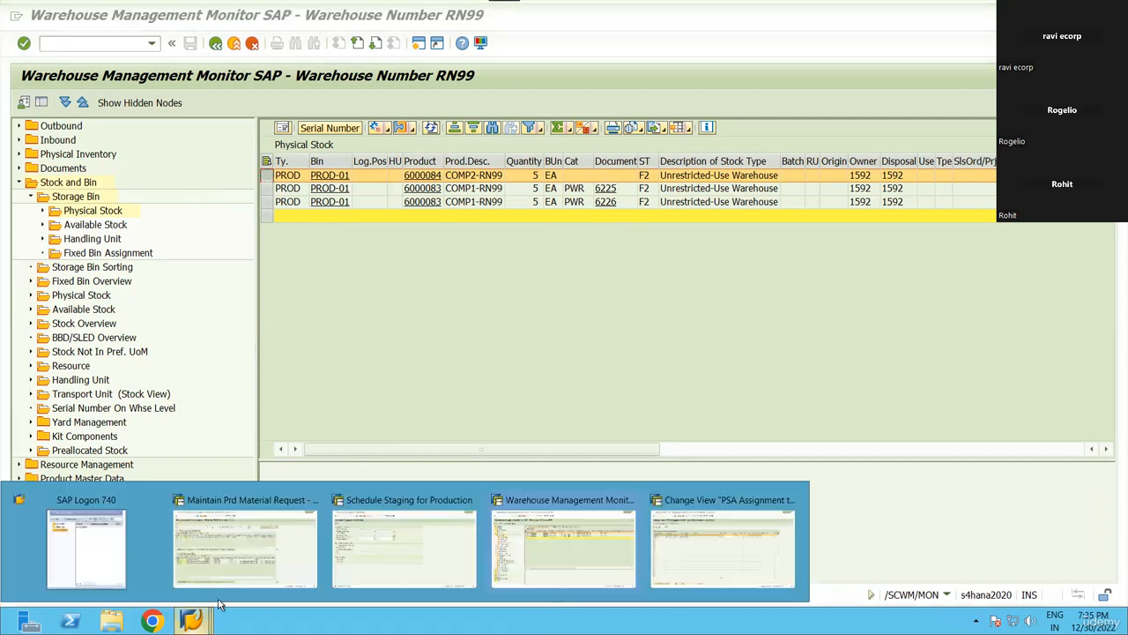
left_click(692, 541)
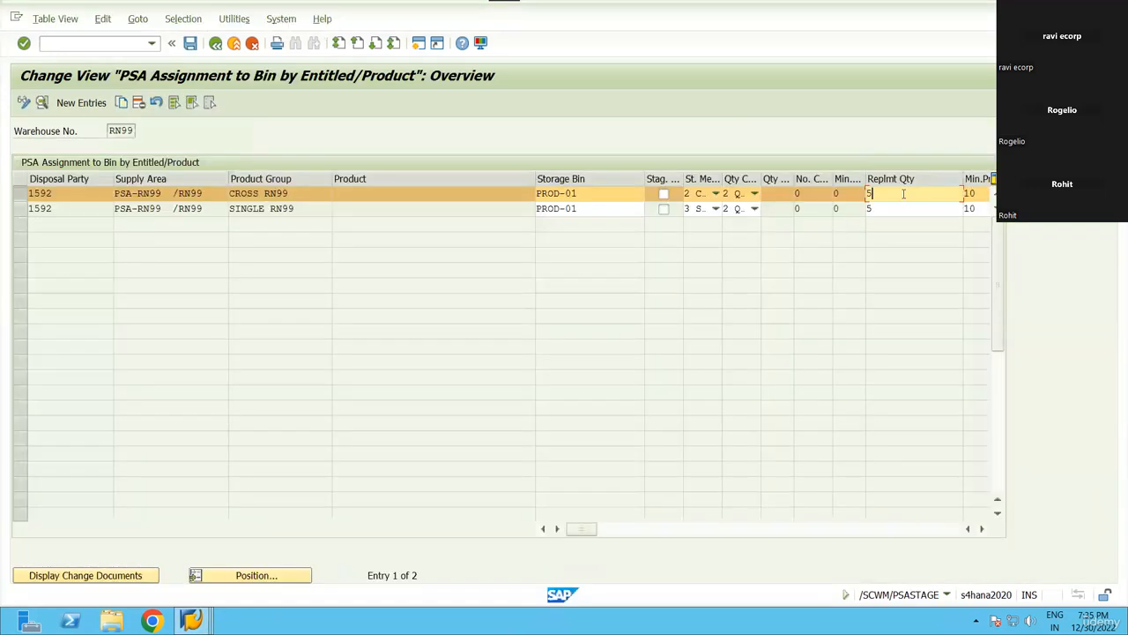
key("alt+Tab")
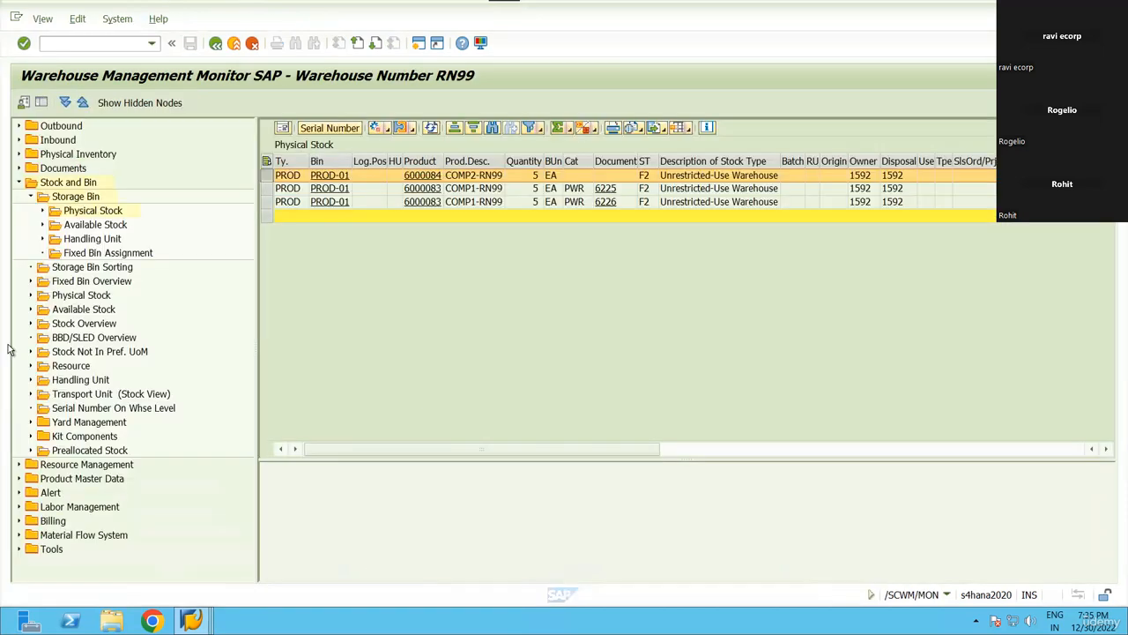
key("alt+Tab")
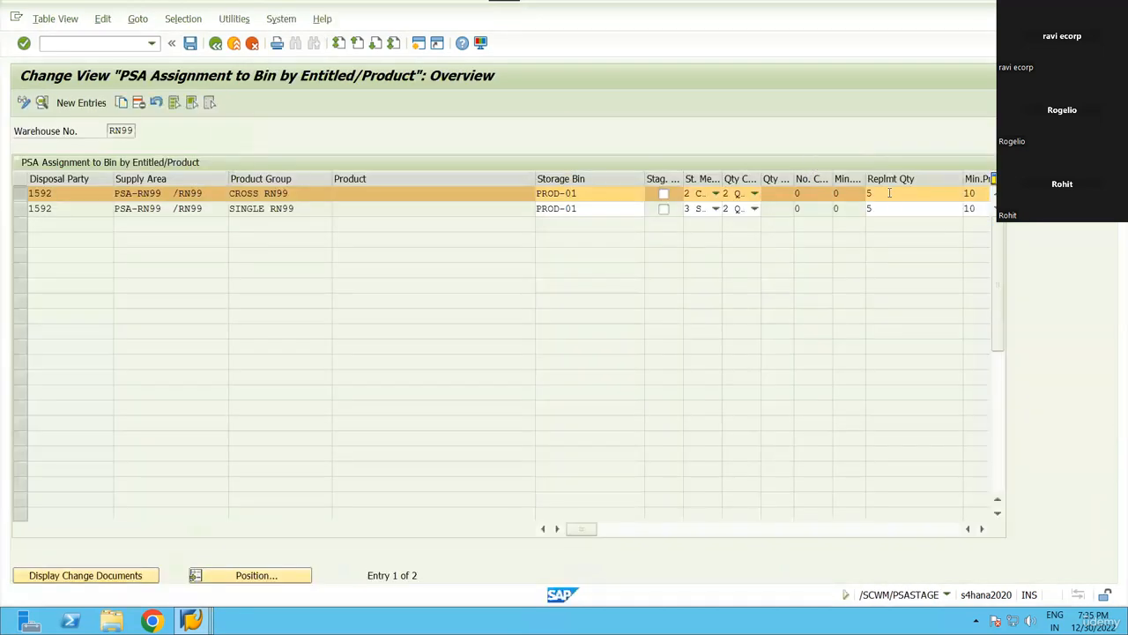
key("alt+Tab")
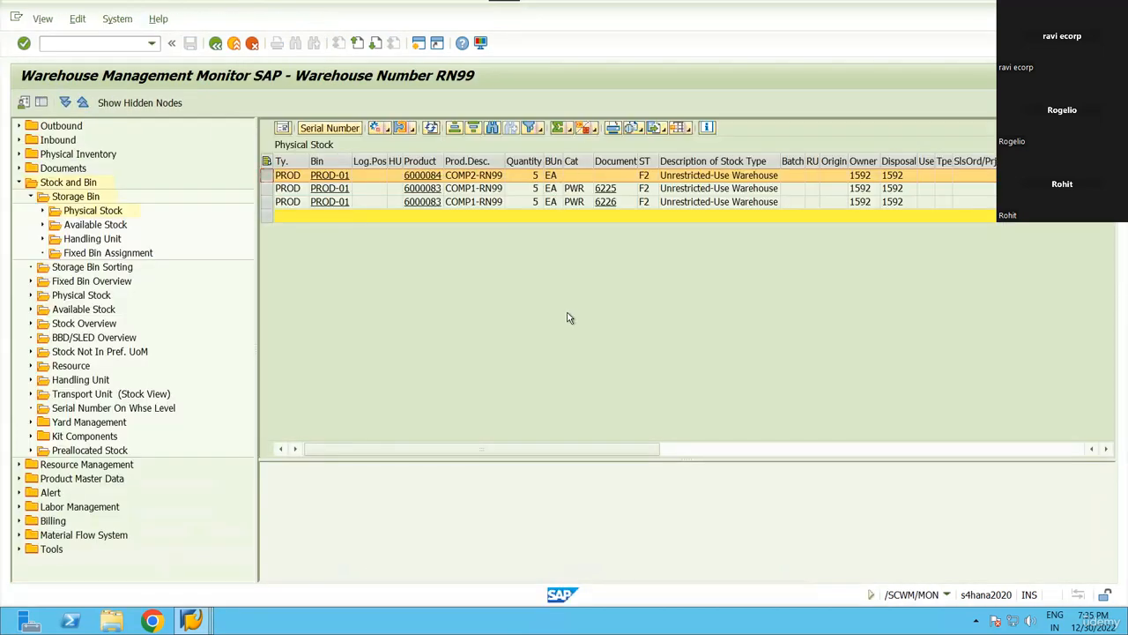
key("alt+Tab")
key("alt+Tab")
left_click(191, 620)
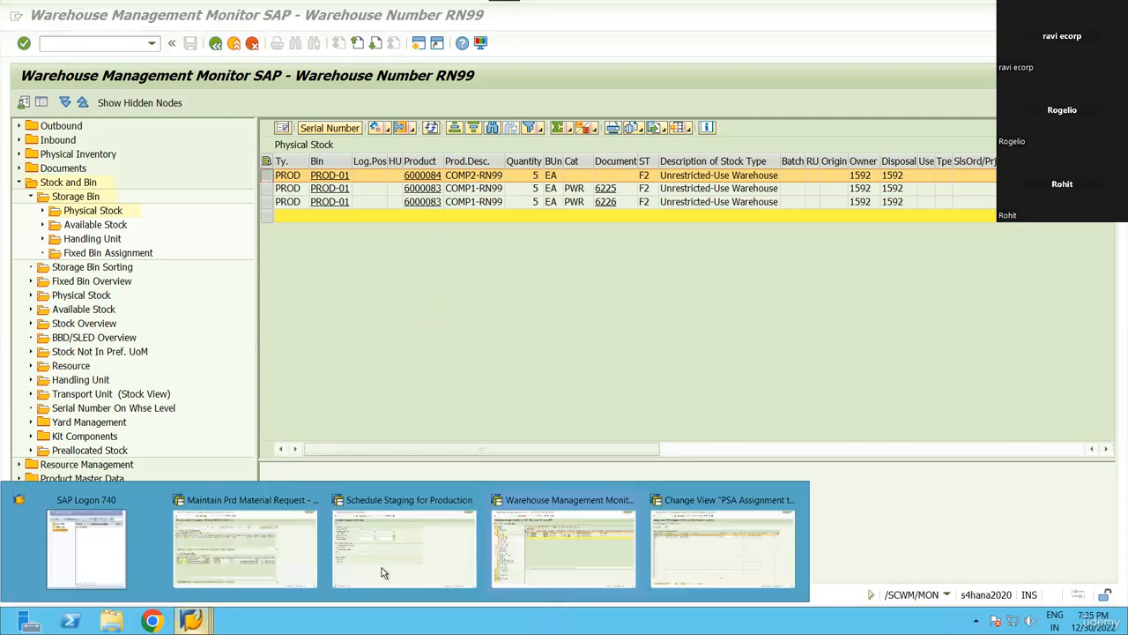
left_click(696, 538)
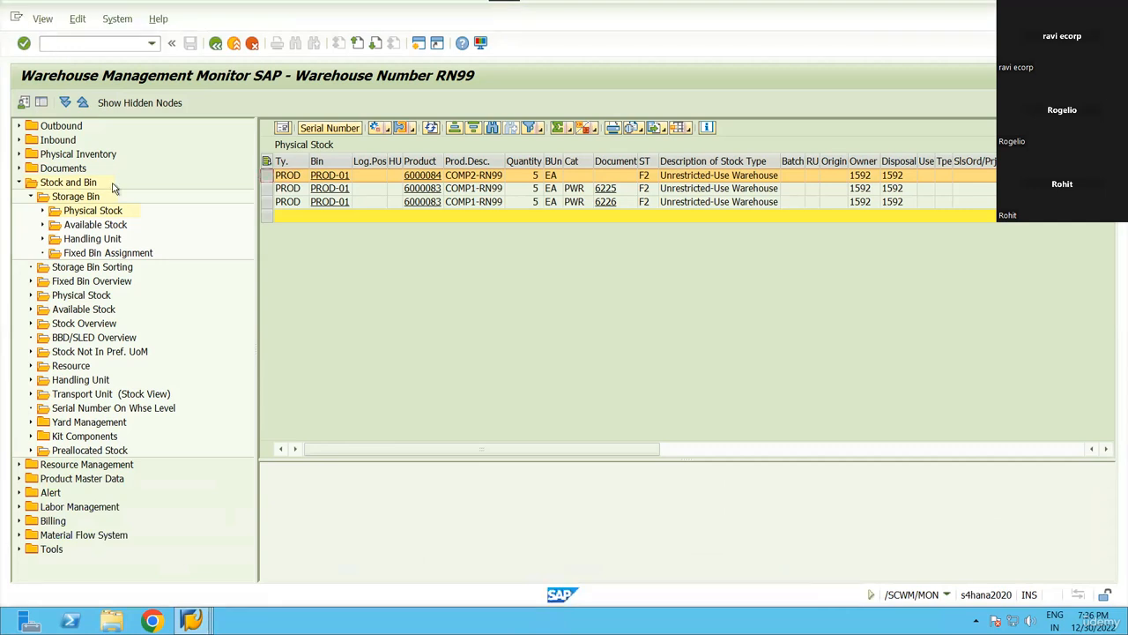
left_click(192, 620)
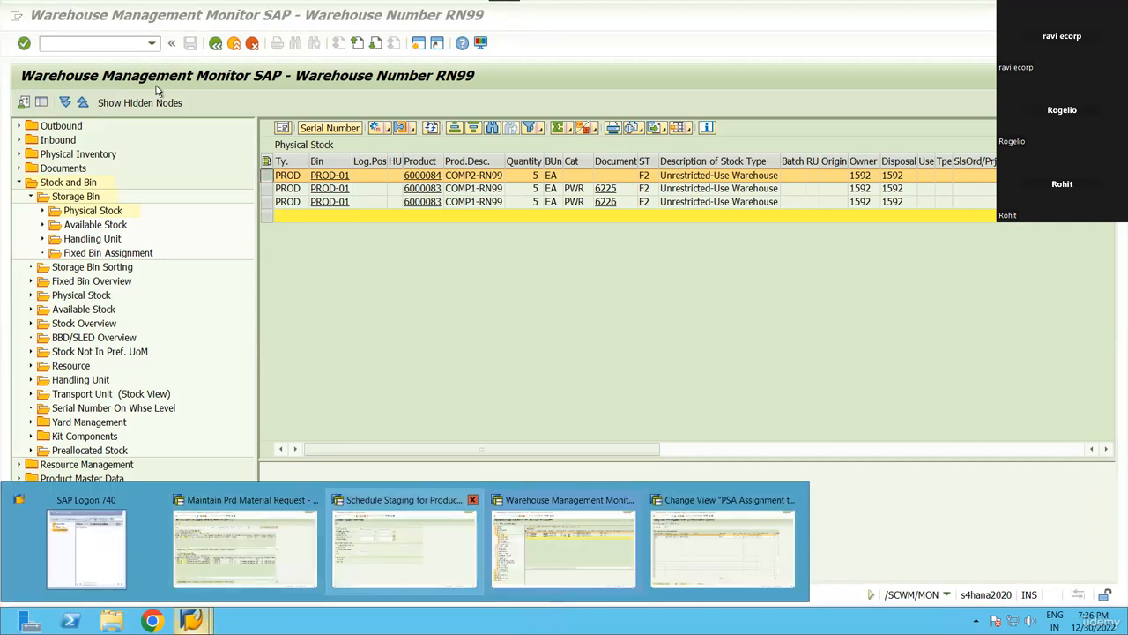
Start a production order in CO01 for material 6000085, quantity 1, scheduled from the current date.
left_click(406, 534)
type("/nco")
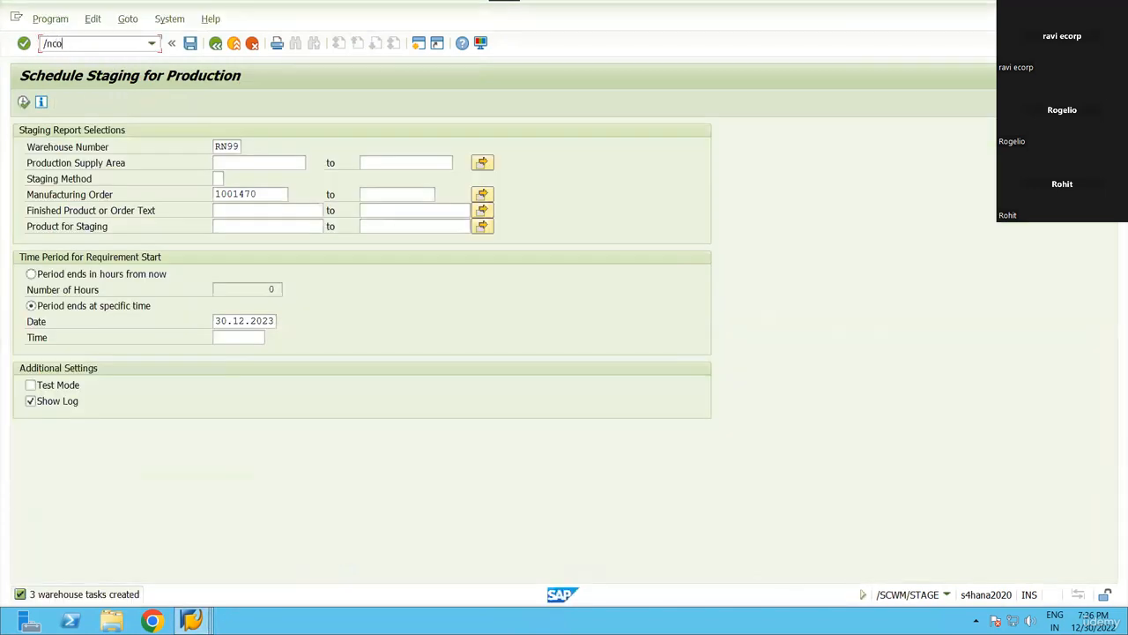
type("01")
key("Return")
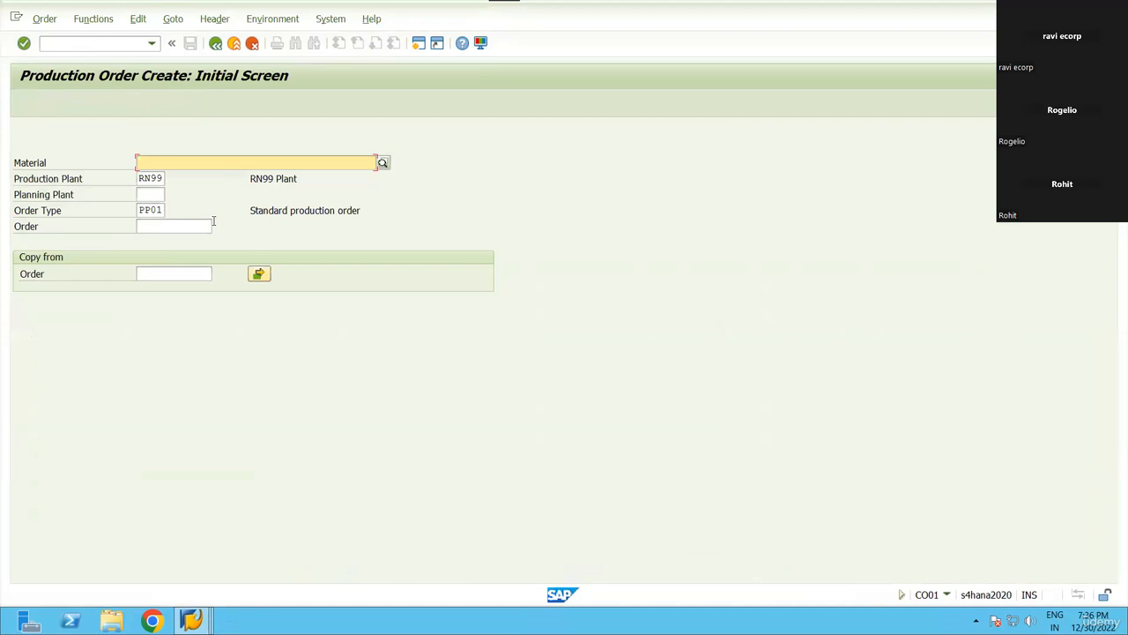
left_click(173, 162)
key("Down")
key("Return")
key("Return")
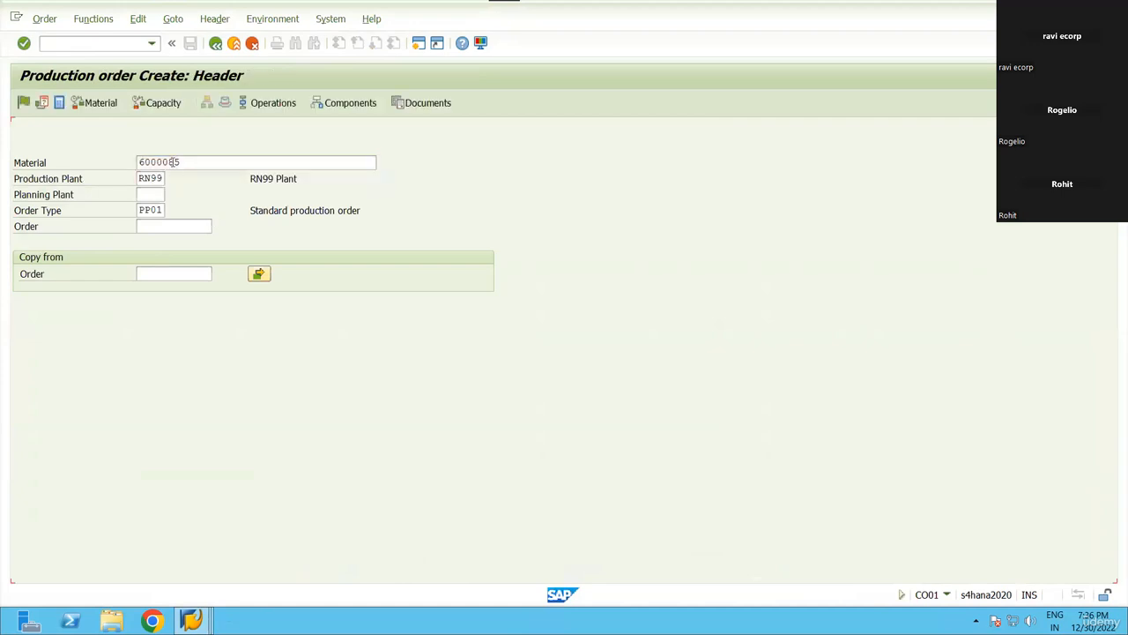
type("1")
key("Return")
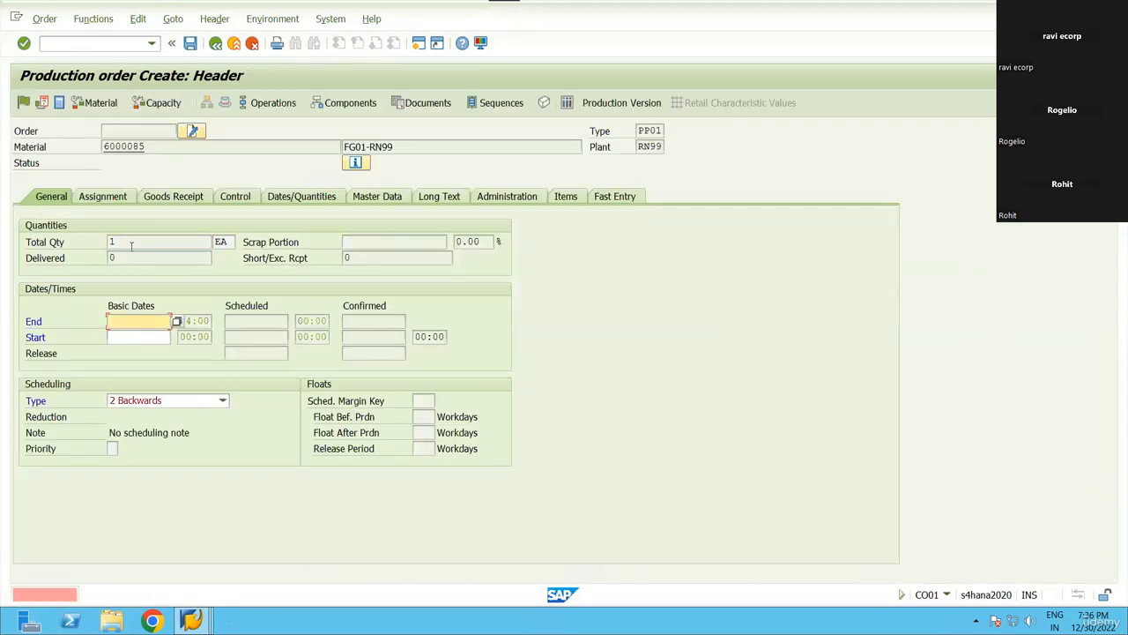
left_click(146, 399)
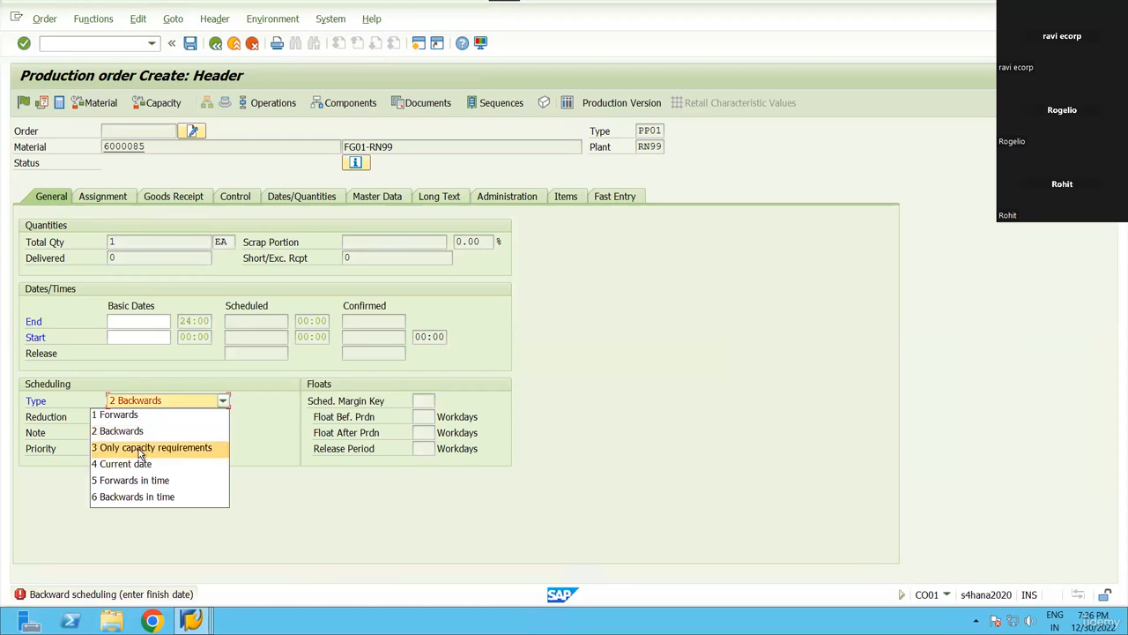
left_click(135, 459)
key("Return")
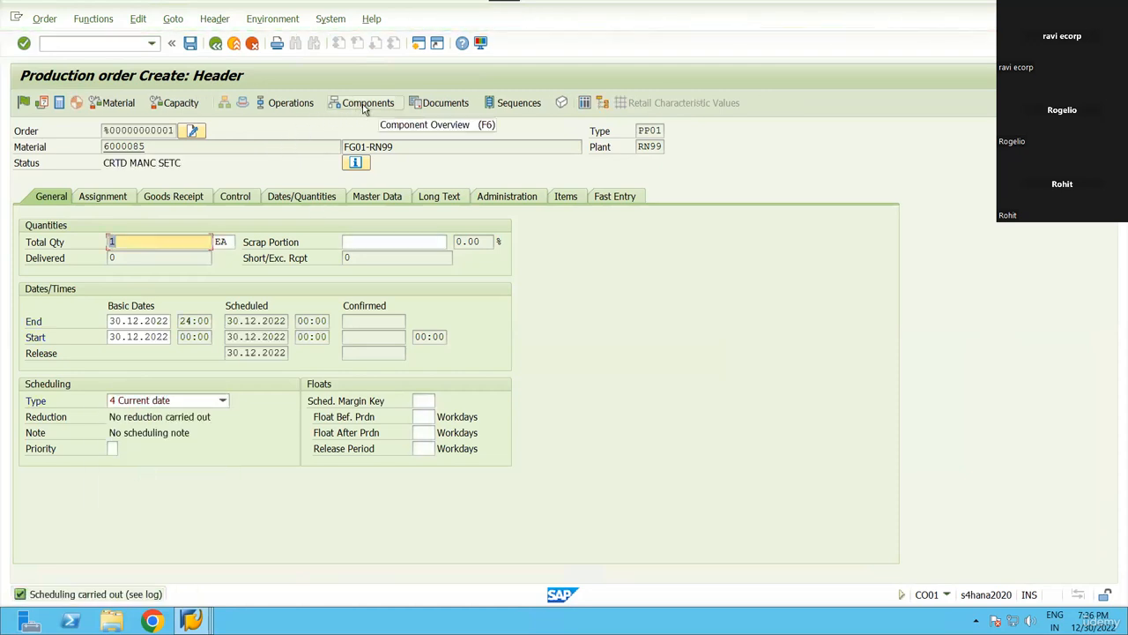
Delete component item 0010 (COMP1-RN99) from the order's component list.
key("F6")
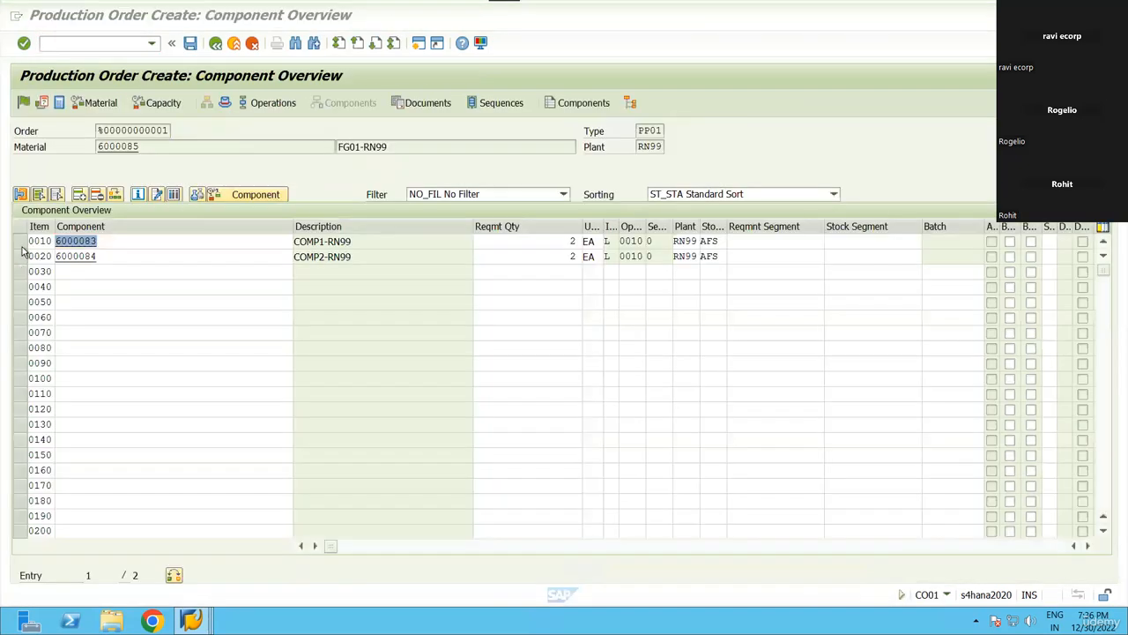
left_click(22, 247)
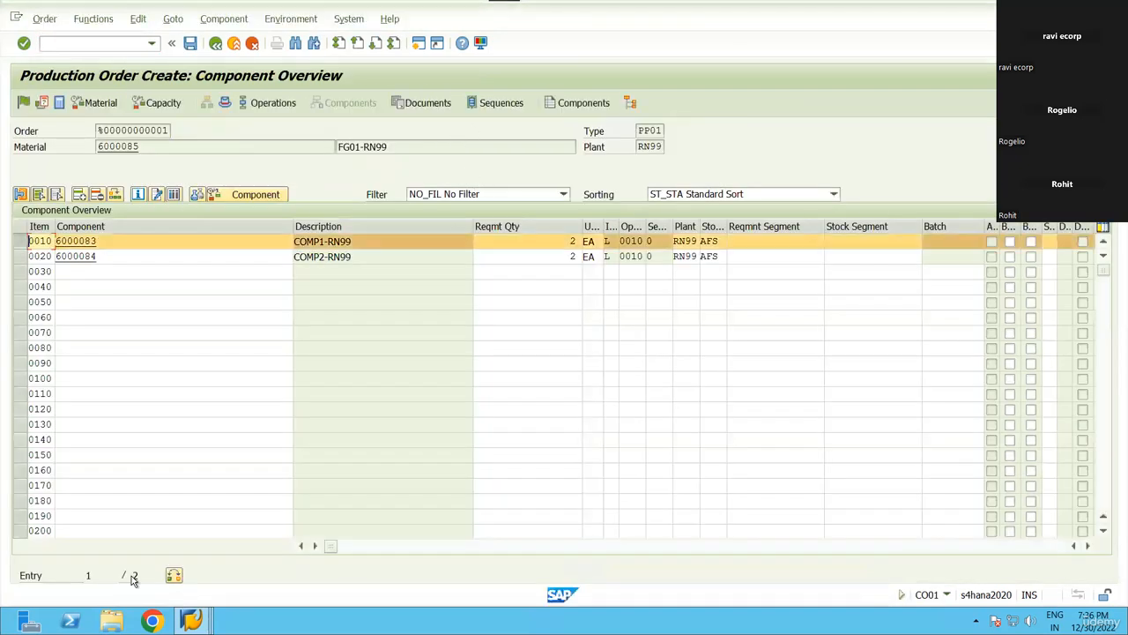
scroll(224, 495, "down", 1)
left_click_drag(197, 238, 12, 233)
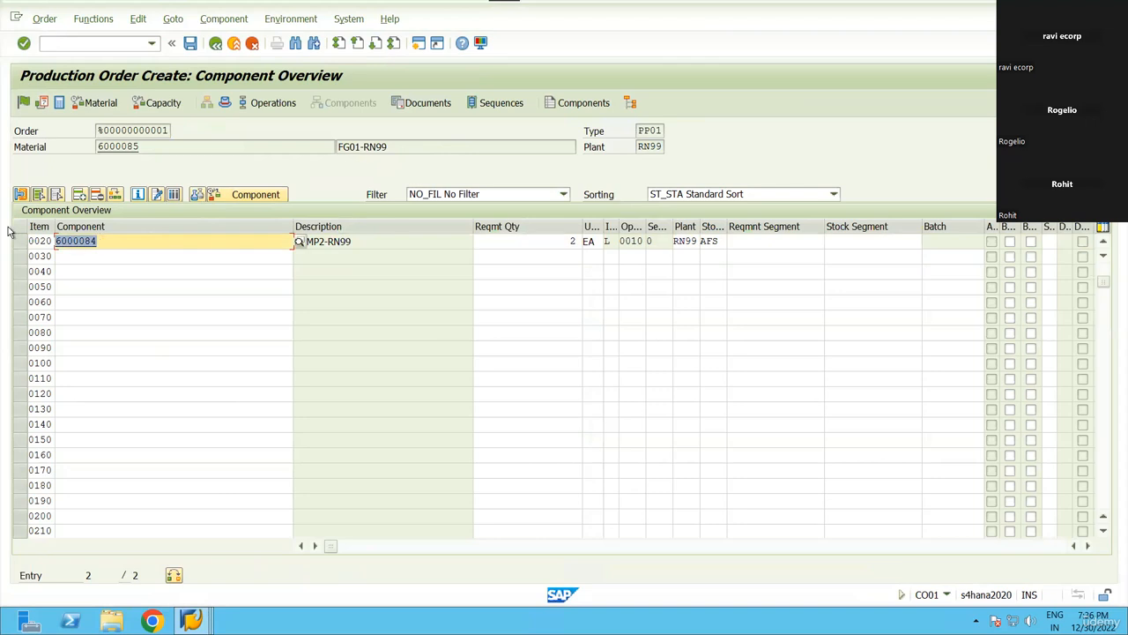
scroll(30, 247, "up", 1)
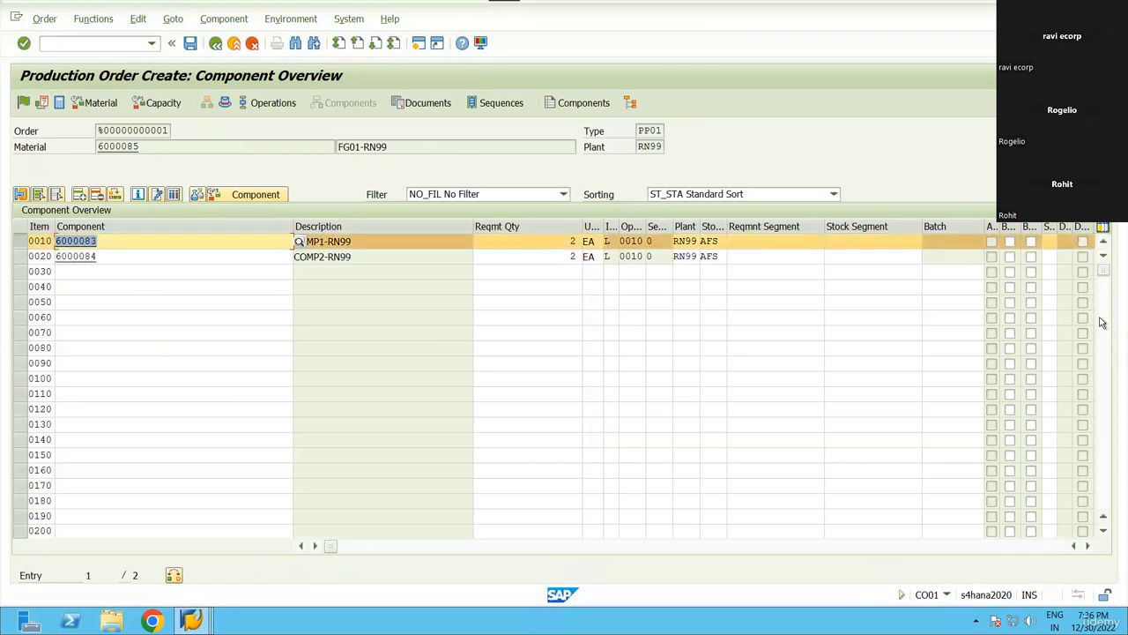
left_click(97, 194)
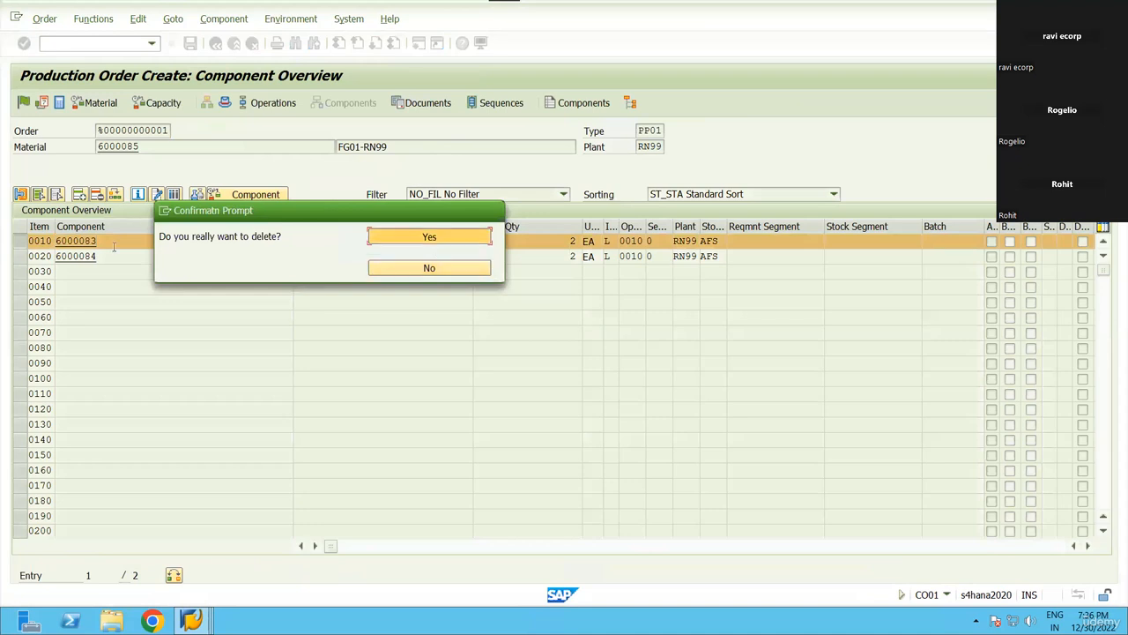
key("Return")
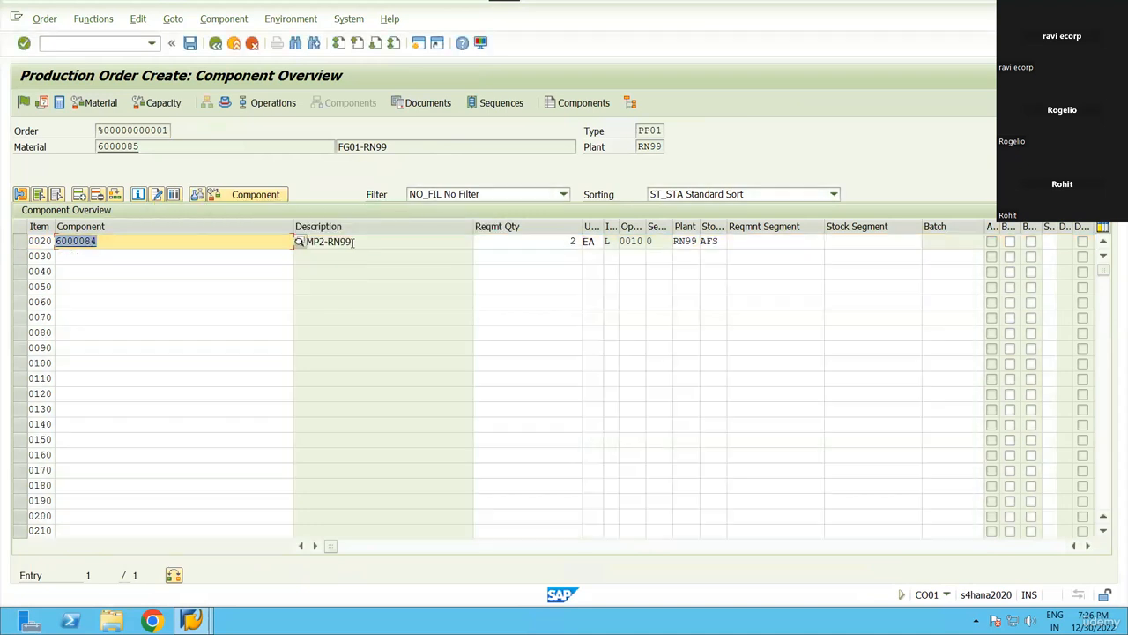
Release the order, execute WM material staging, and save it despite the costing warning.
left_click(215, 44)
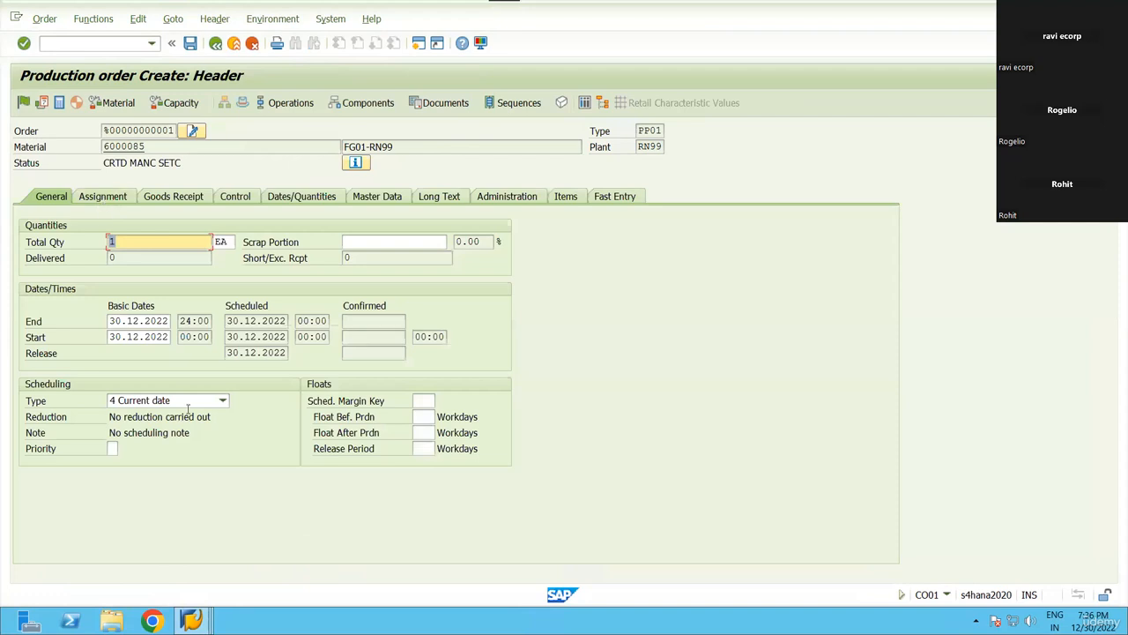
left_click(24, 103)
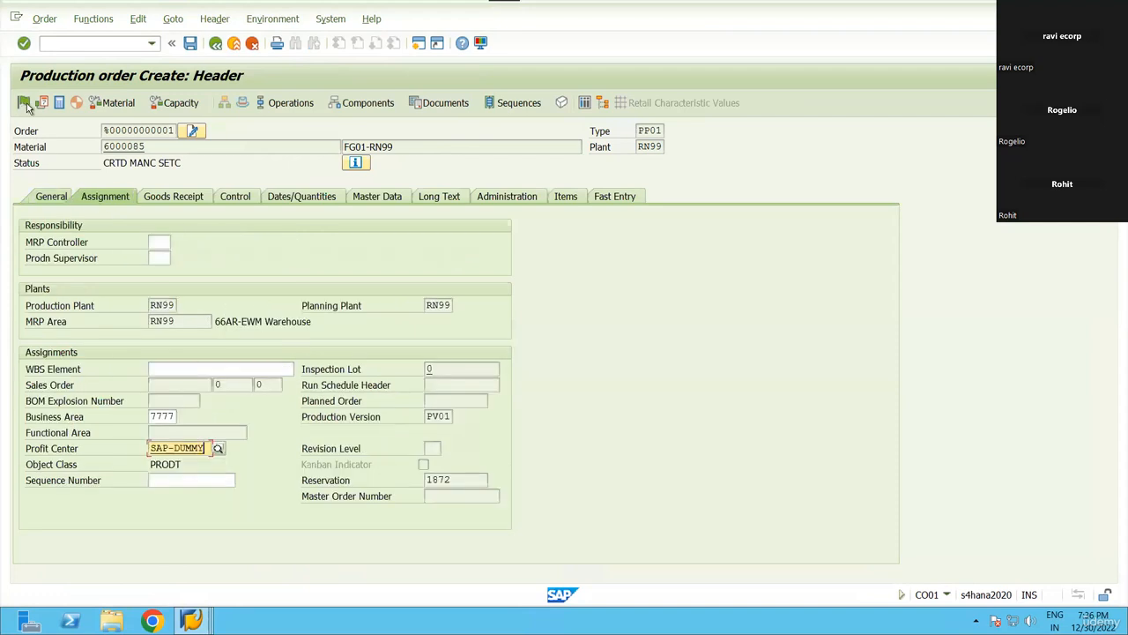
left_click(93, 18)
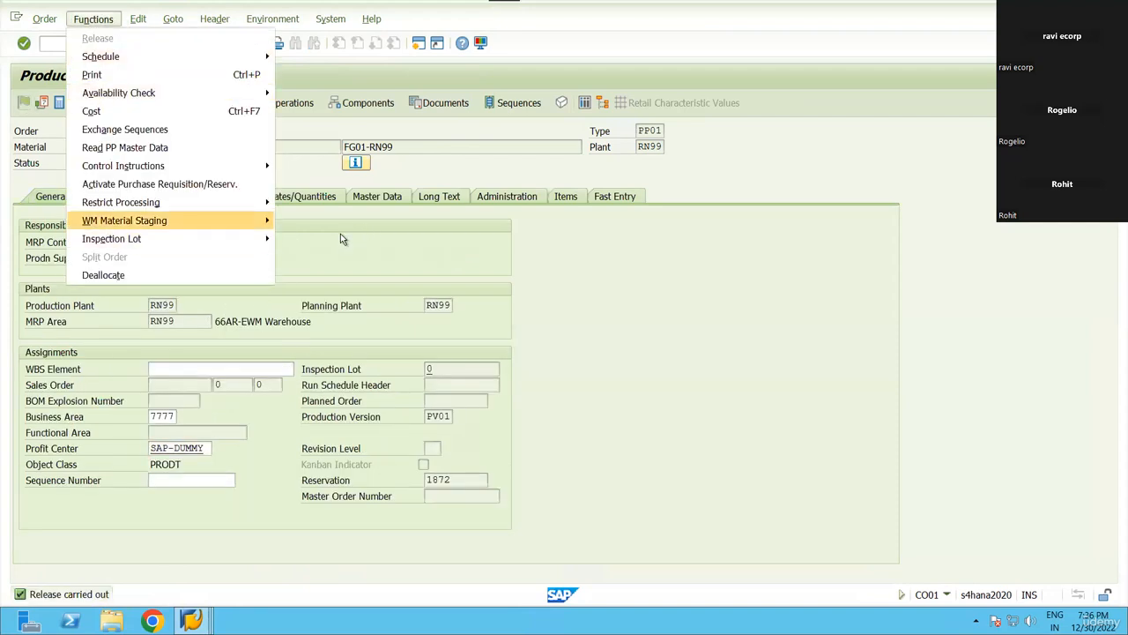
mouse_move(264, 218)
left_click(304, 238)
left_click(188, 44)
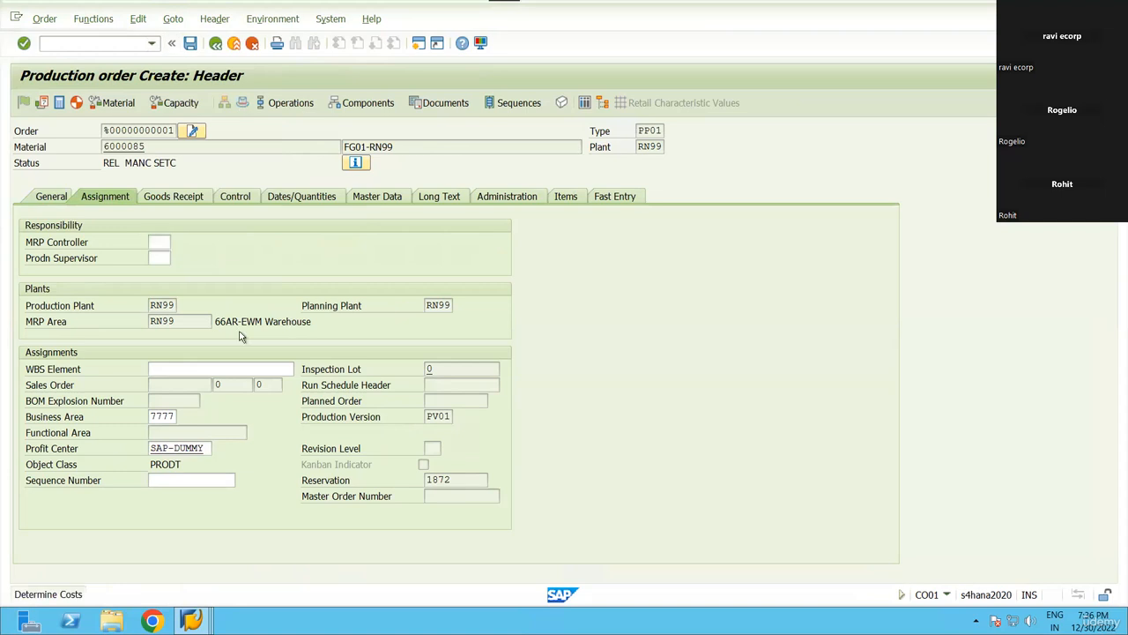
key("Return")
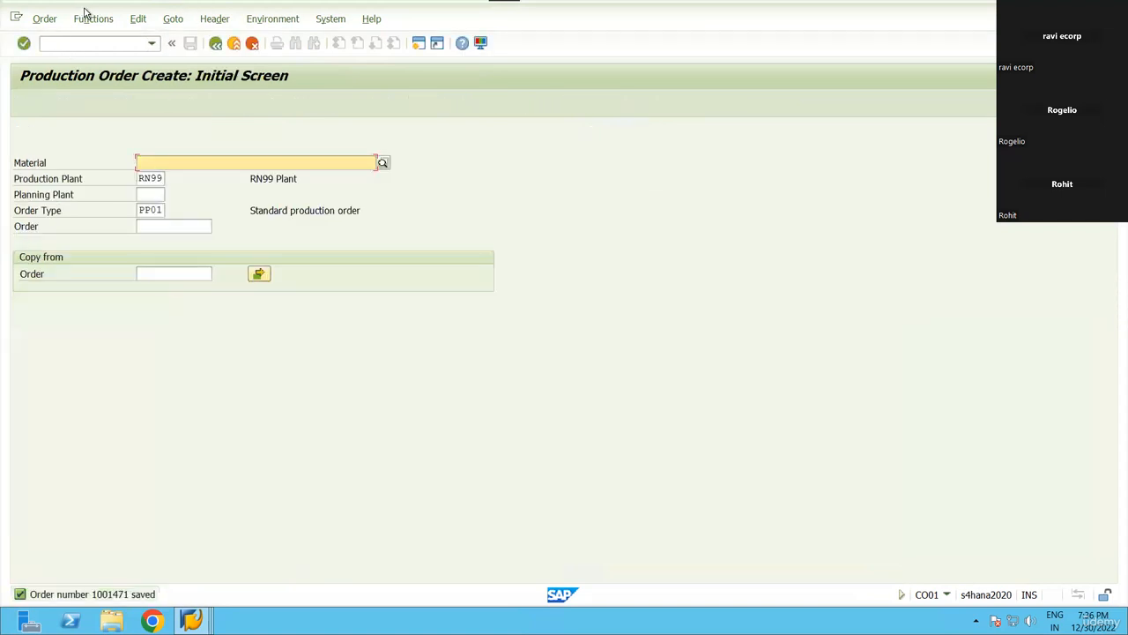
Display production order 1001471, then open /SCWM/PMR.
left_click(44, 19)
left_click(44, 111)
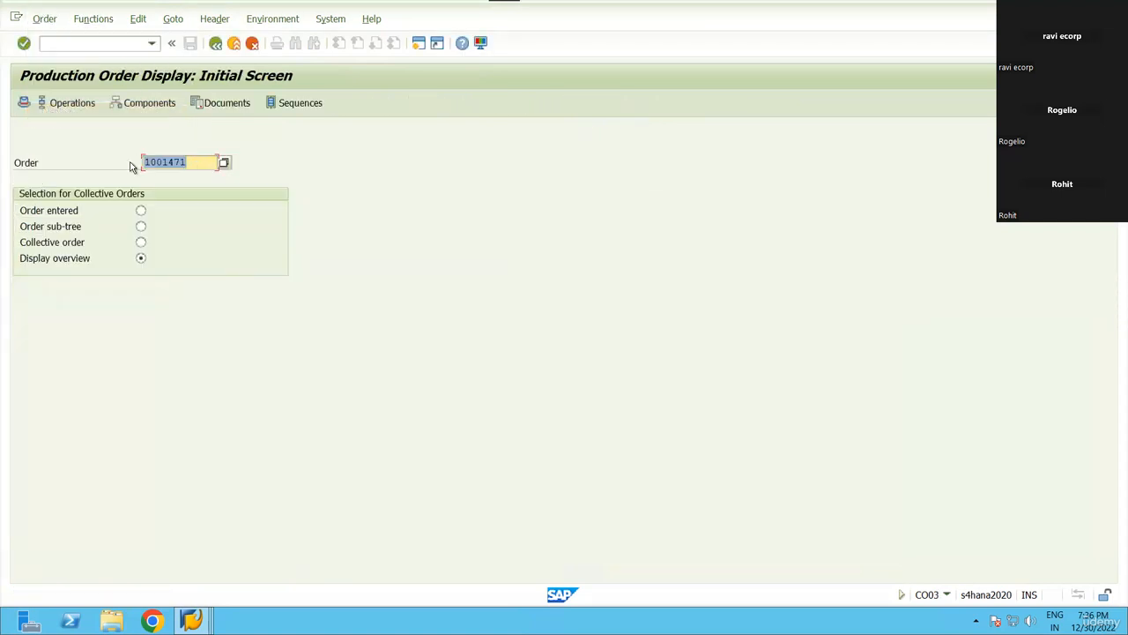
type("/n/scwm/pmr")
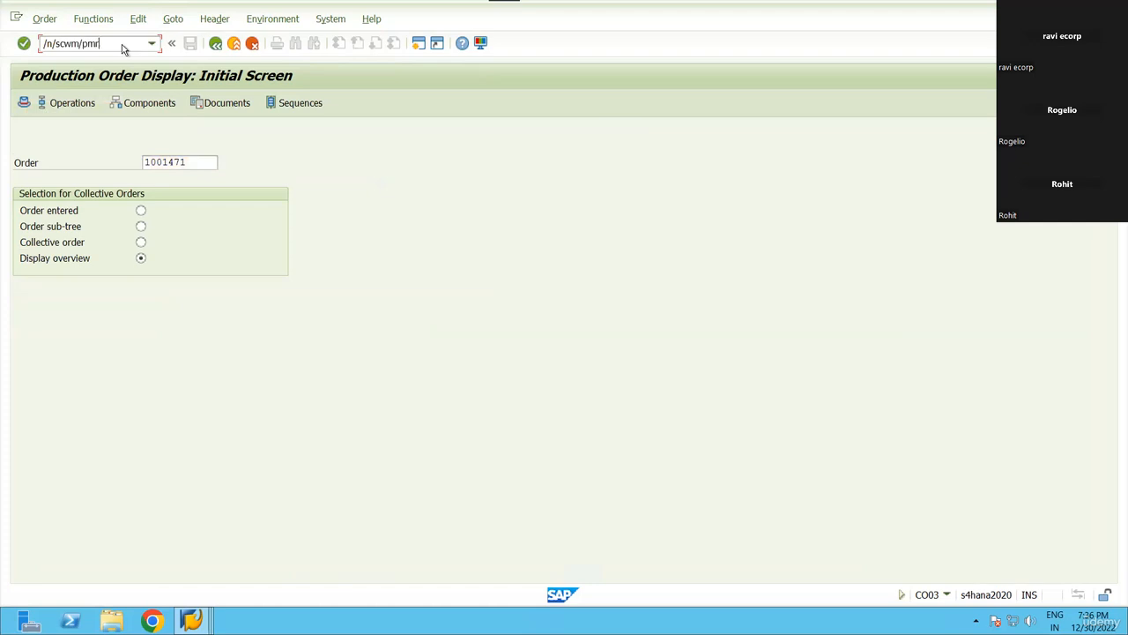
key("Return")
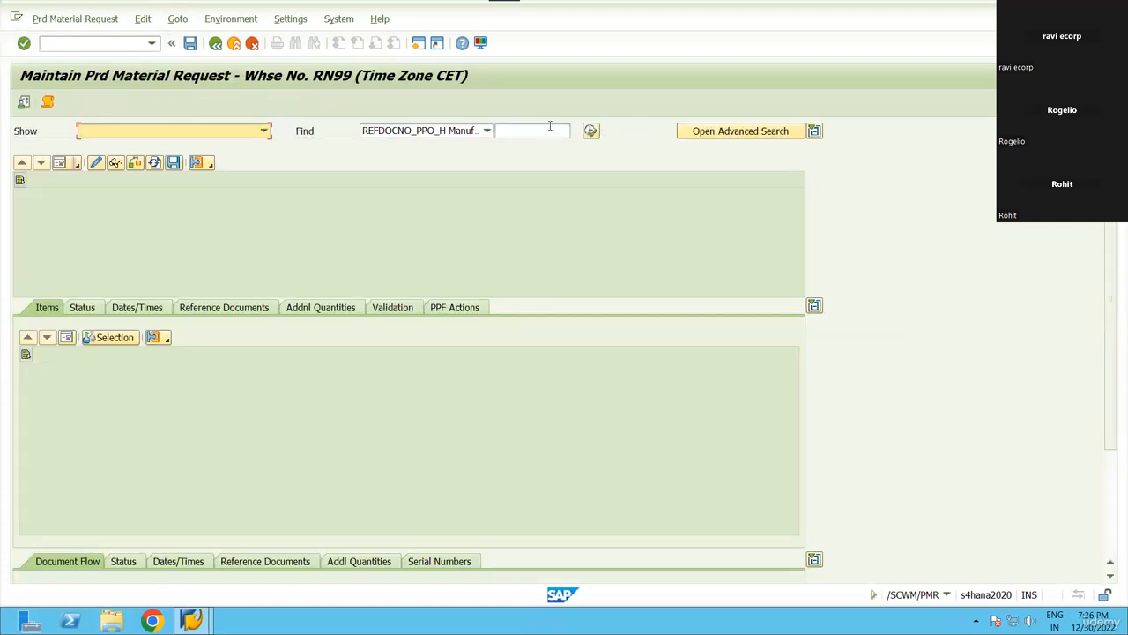
Search production material requests by manufacturing order 1001471.
left_click(548, 129)
type("1001471")
left_click(469, 133)
left_click(442, 162)
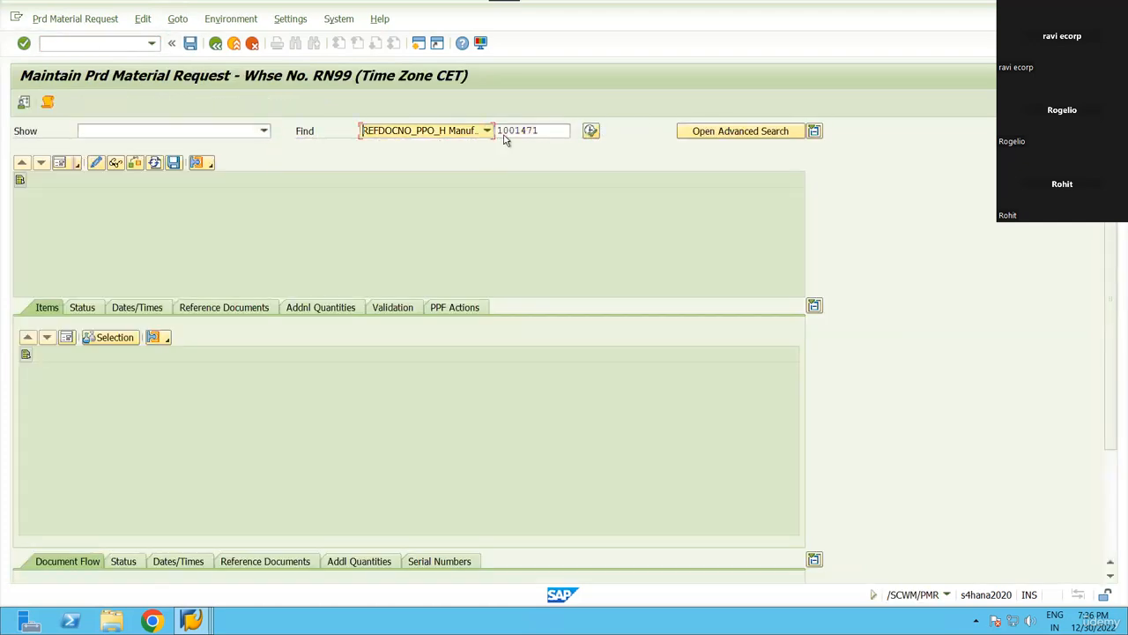
left_click(539, 131)
type("10014")
key("ctrl+a")
type("1001471")
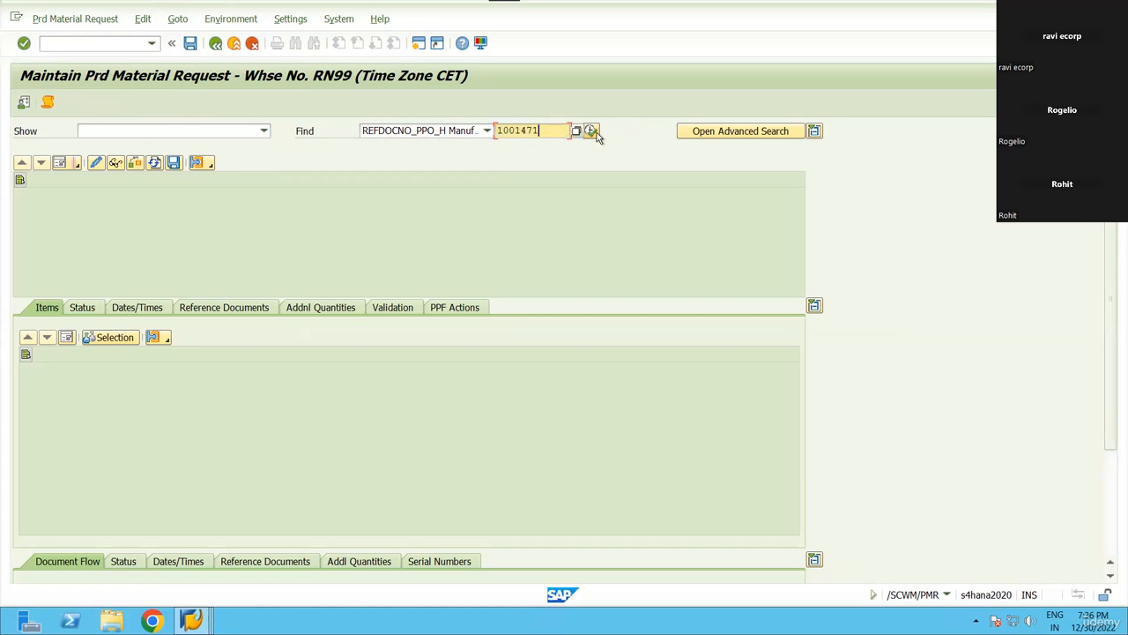
left_click(590, 130)
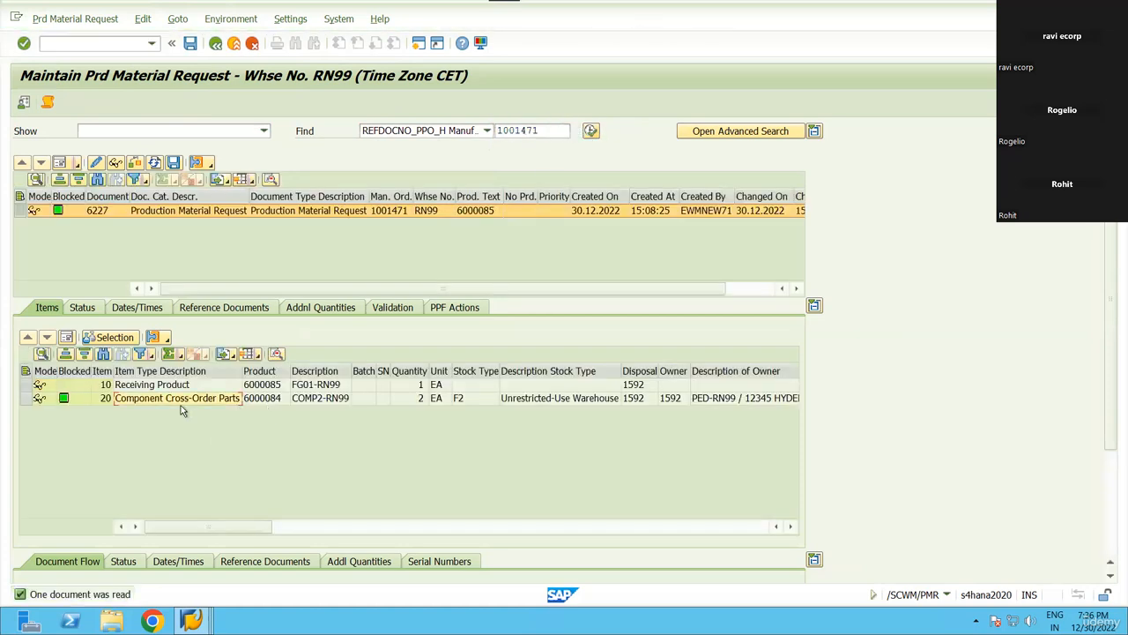
Review item 20 (COMP2-RN99, quantity 2) and produced product 6000085 for order 1001471.
left_click(452, 401)
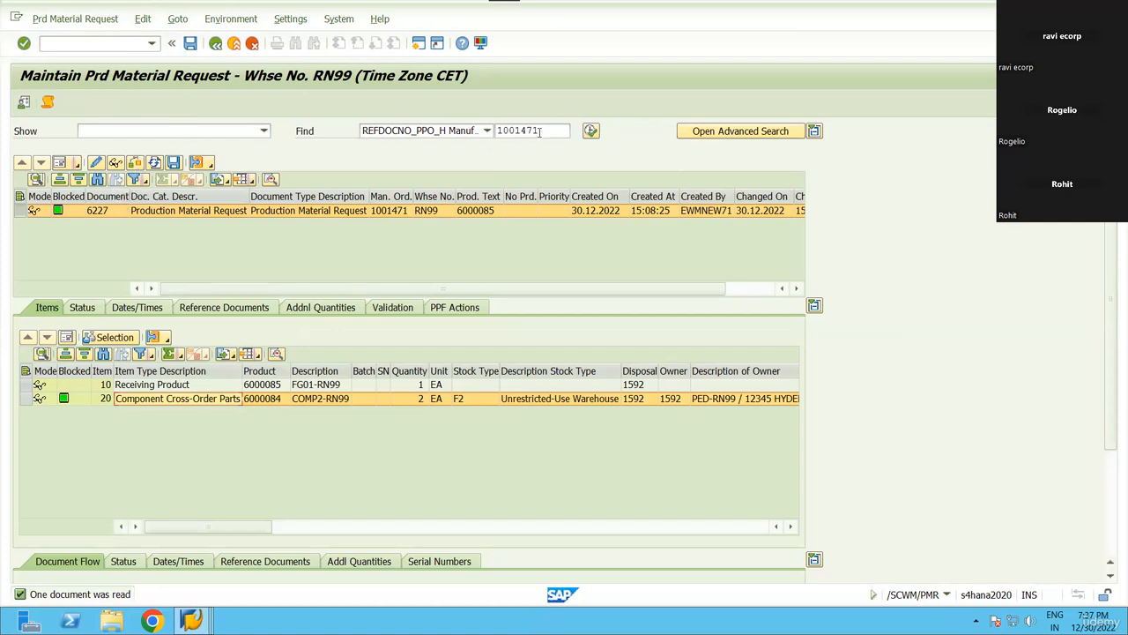
left_click_drag(542, 132, 167, 95)
key("ctrl+c")
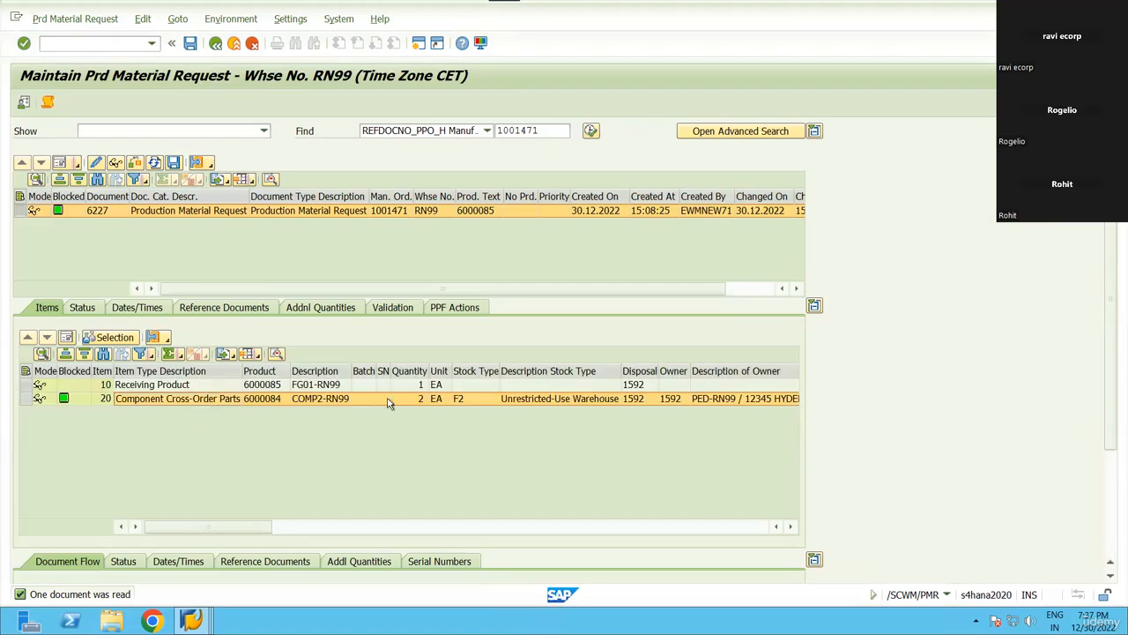
left_click_drag(394, 403, 530, 403)
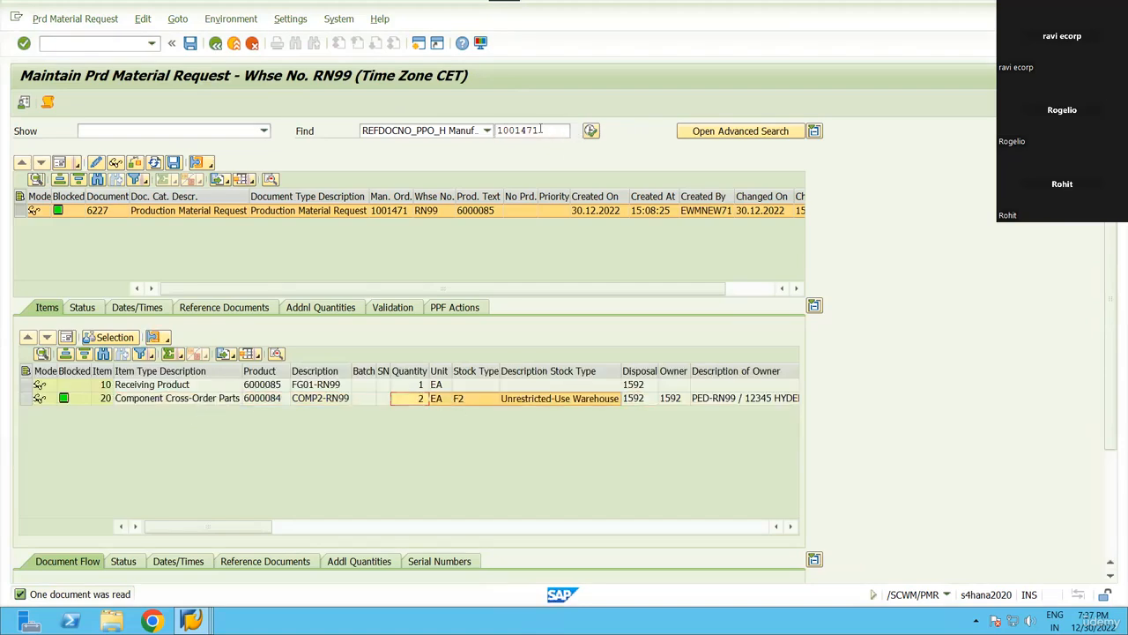
left_click_drag(150, 398, 420, 400)
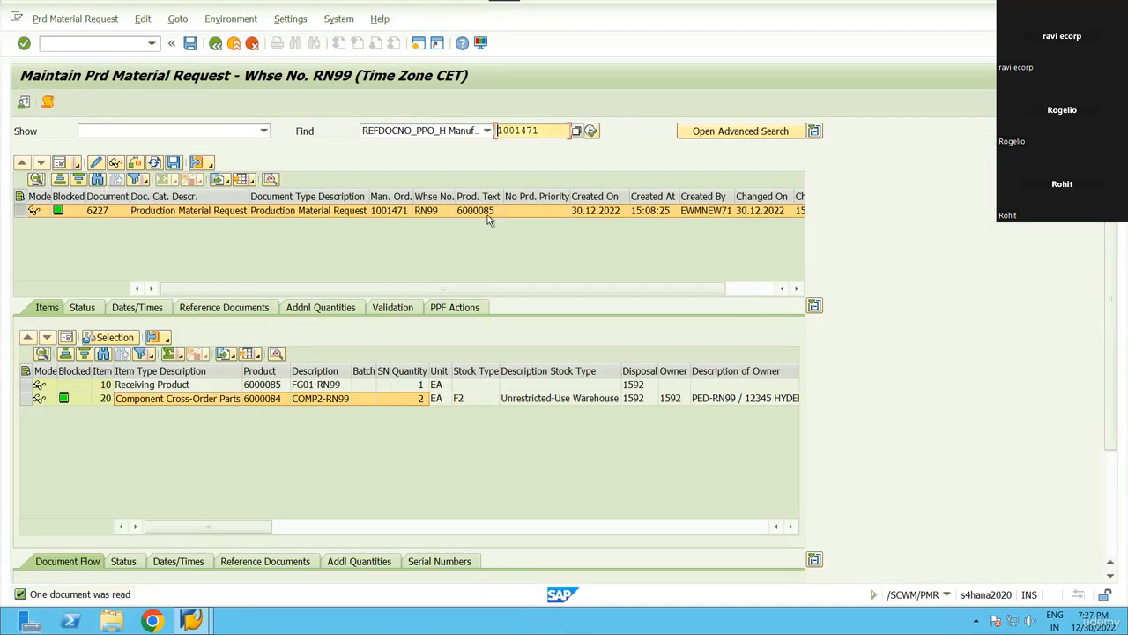
left_click(483, 211)
double_click(548, 129)
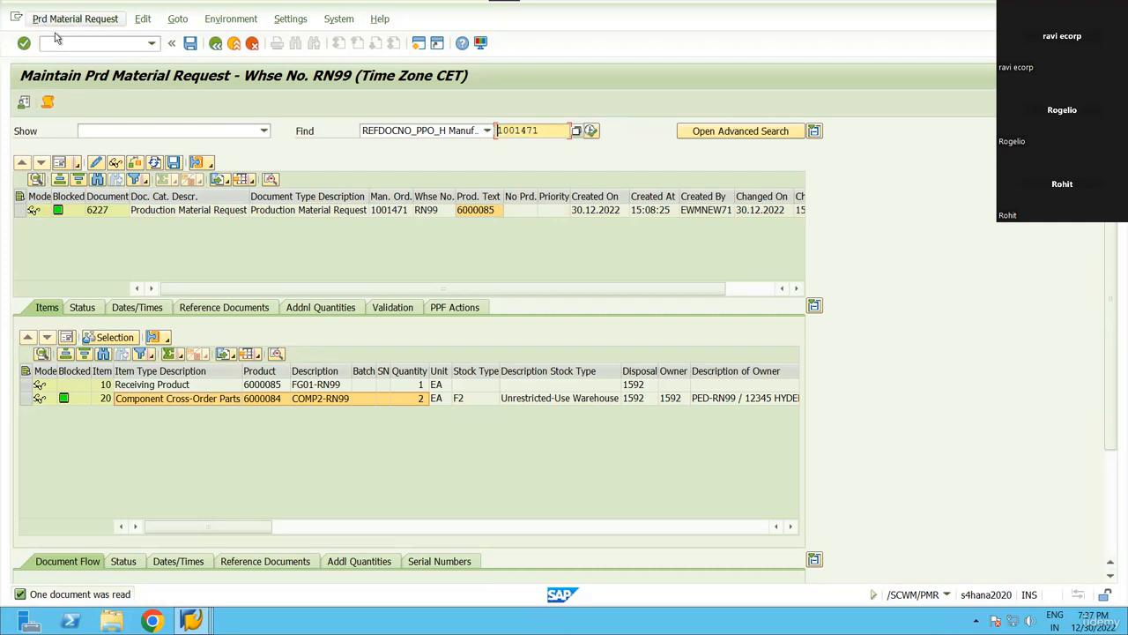
Launch the RF user interface /SCWM/RFUI from the command field.
left_click(104, 45)
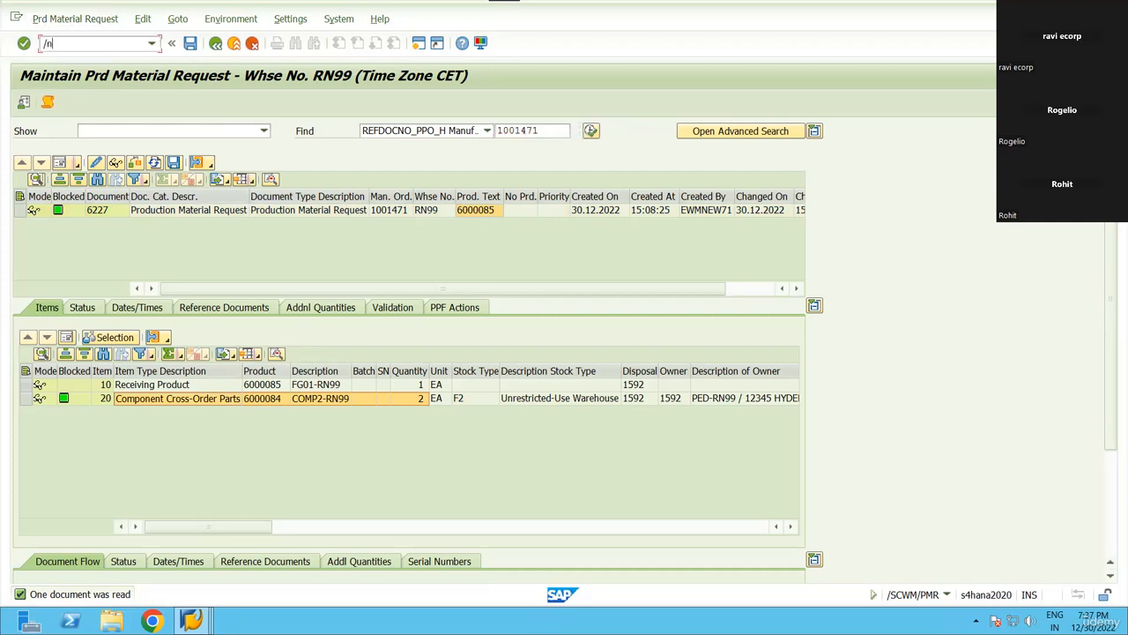
type("/n/scwm/rfui")
key("Return")
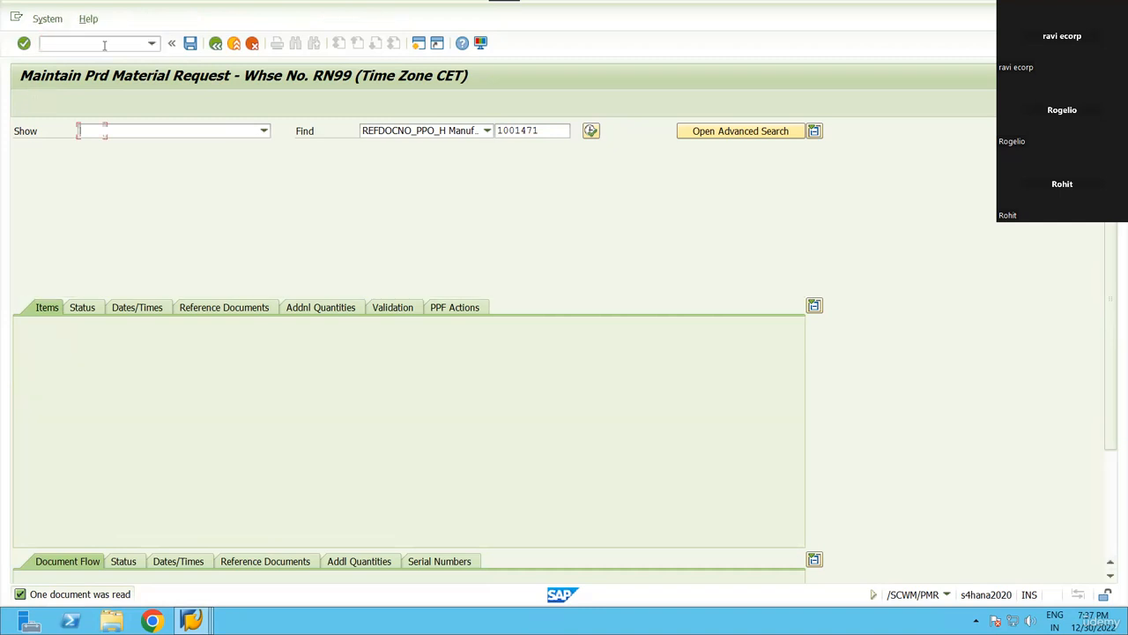
Start RF consumption by manufacturing order for order 1001471.
key("Return")
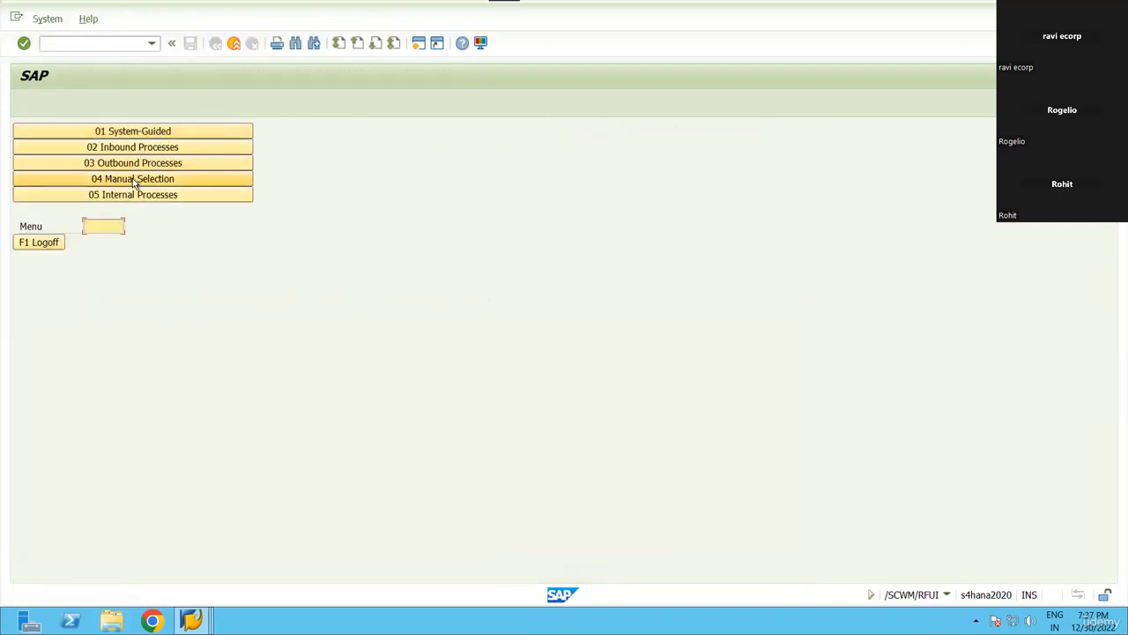
left_click(152, 163)
left_click(154, 196)
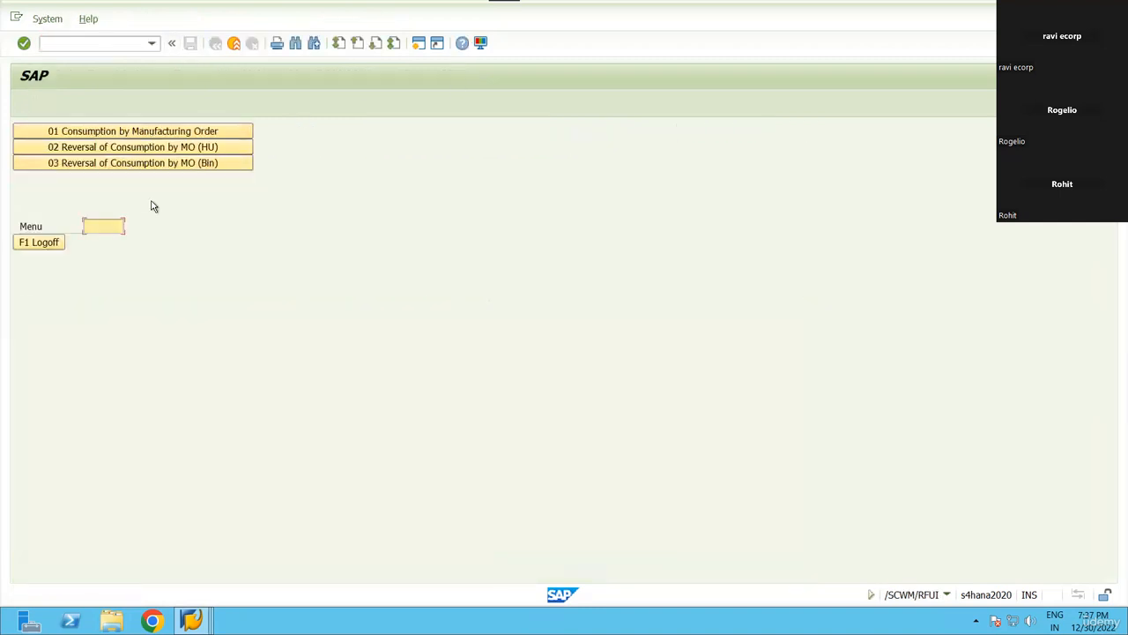
left_click(153, 130)
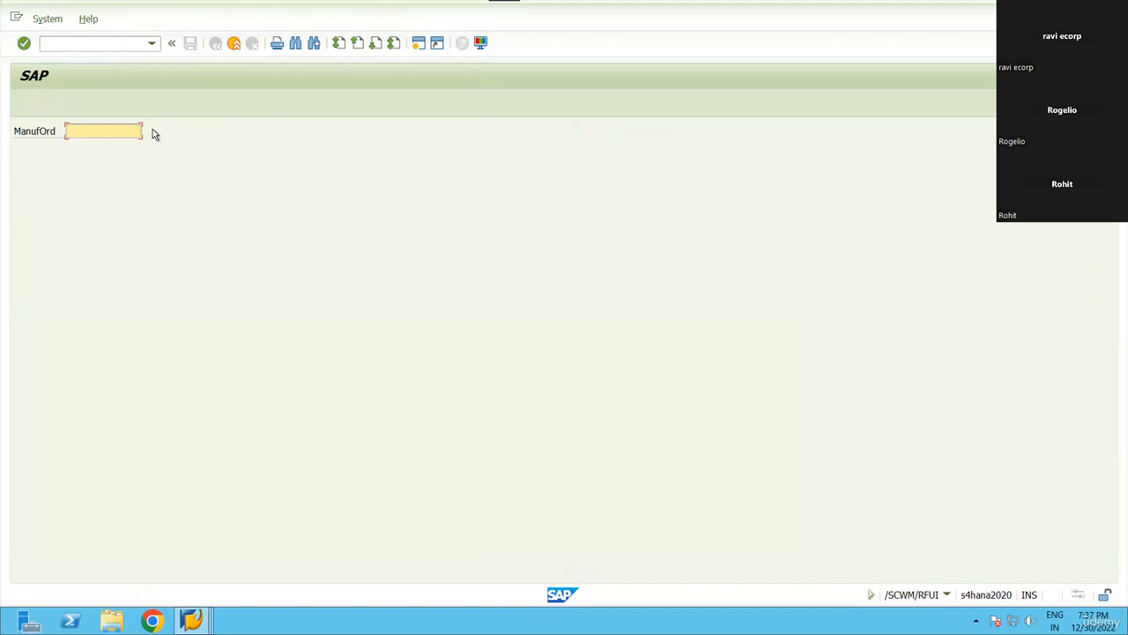
type("1001471")
key("Return")
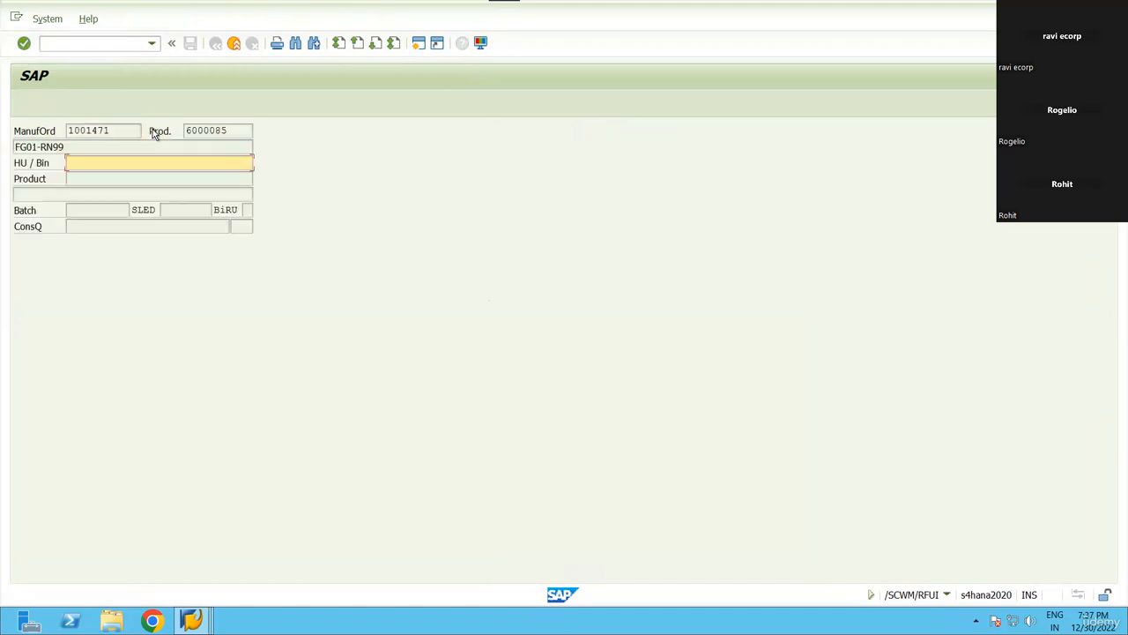
Enter bin PROD-01 to load the COMP2-RN99 component for consumption.
type("prod-01")
key("Return")
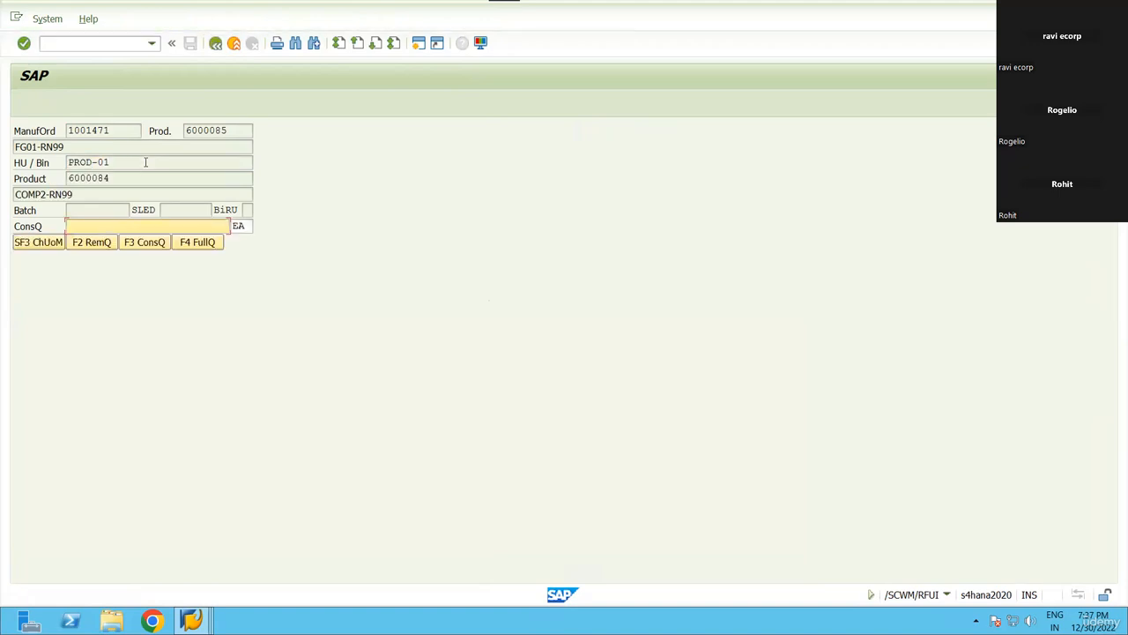
left_click_drag(76, 194, 11, 196)
left_click(9, 199)
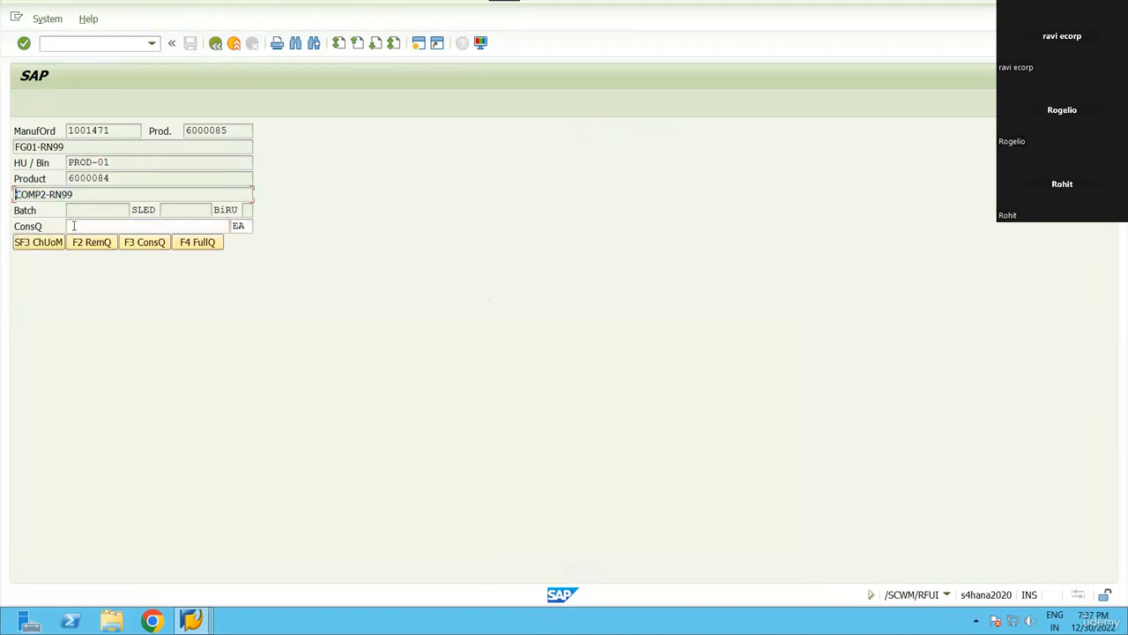
left_click_drag(90, 196, 18, 196)
left_click(13, 199)
left_click(18, 197)
left_click(81, 225)
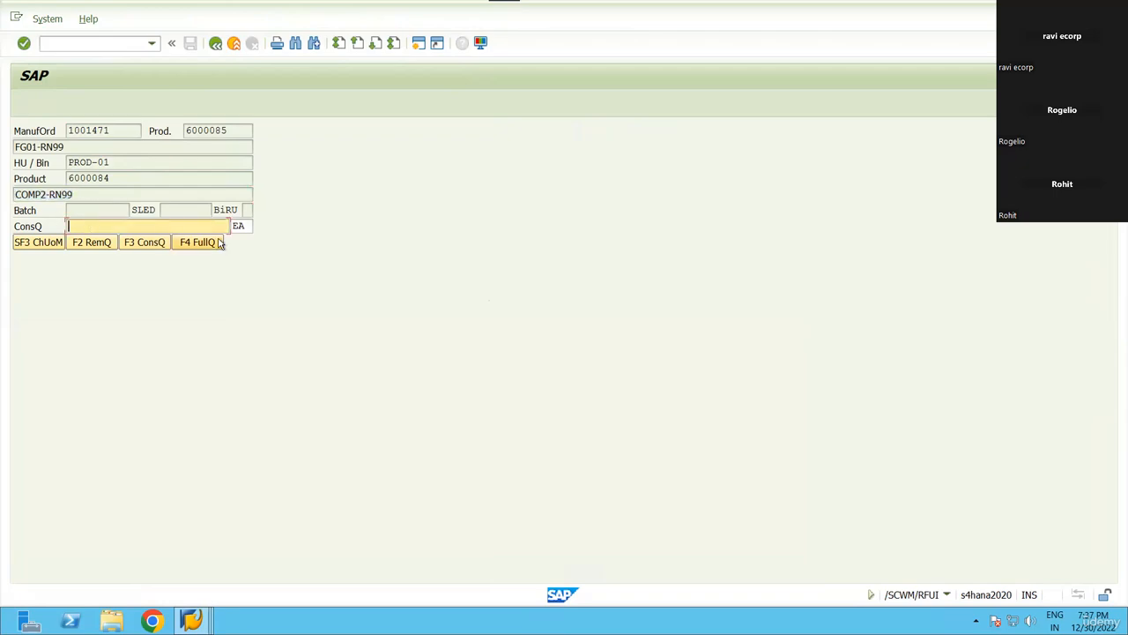
Enter consumption quantity 2 and post the 2 EA consumption.
key("alt+Tab")
key("alt+Tab")
key("alt+Tab")
key("alt+Tab")
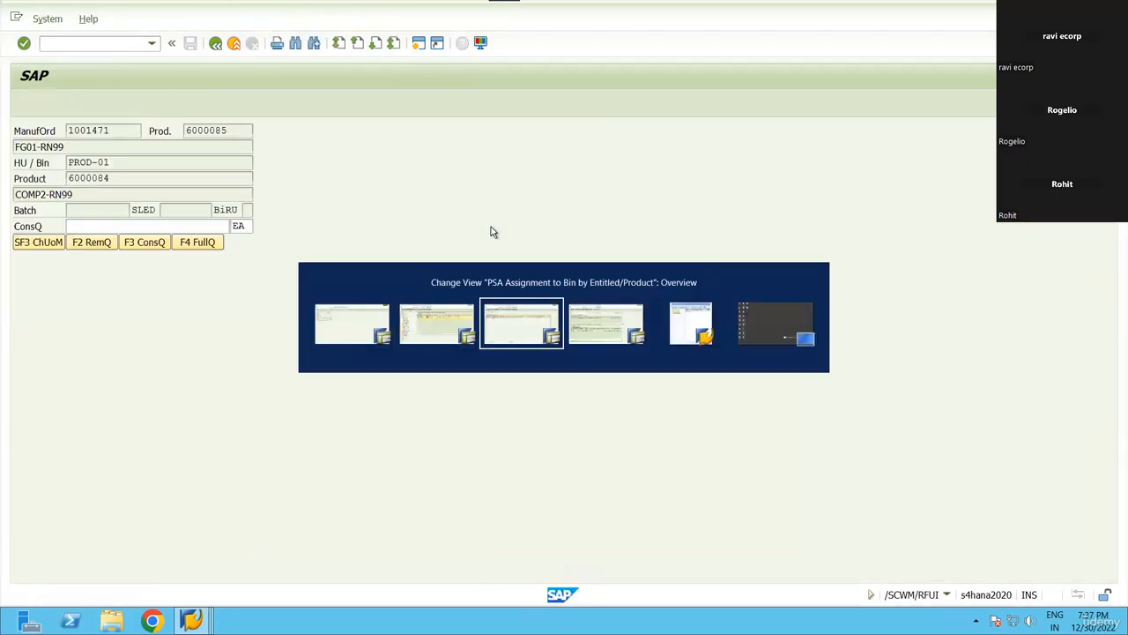
key("alt+Tab")
key("alt+Tab")
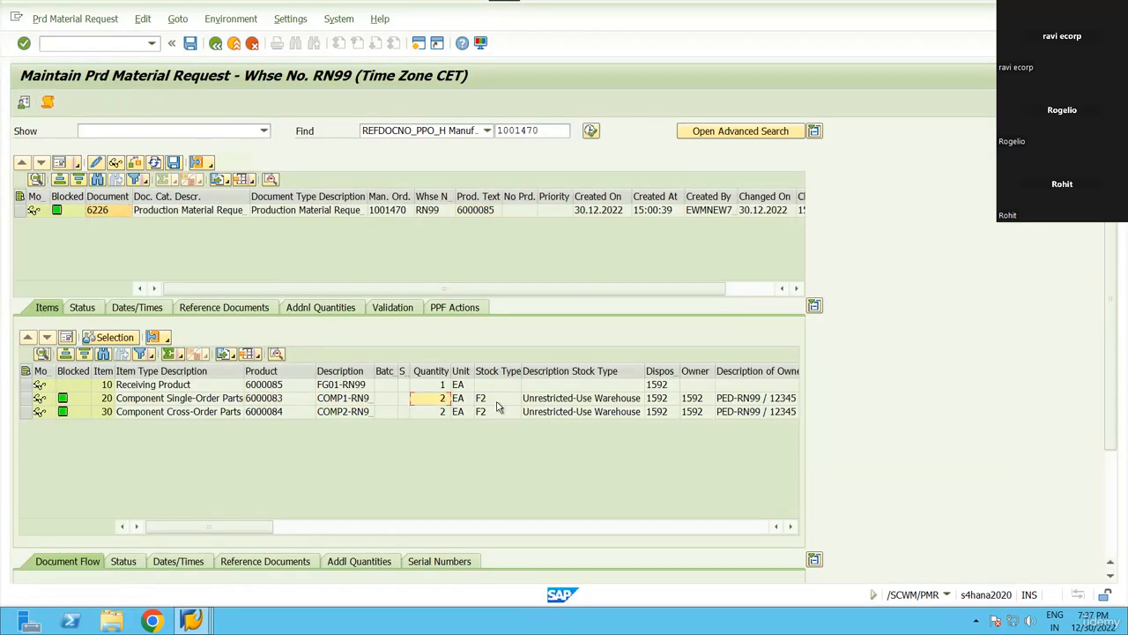
key("alt+Tab")
key("alt+Tab")
key("alt+Tab")
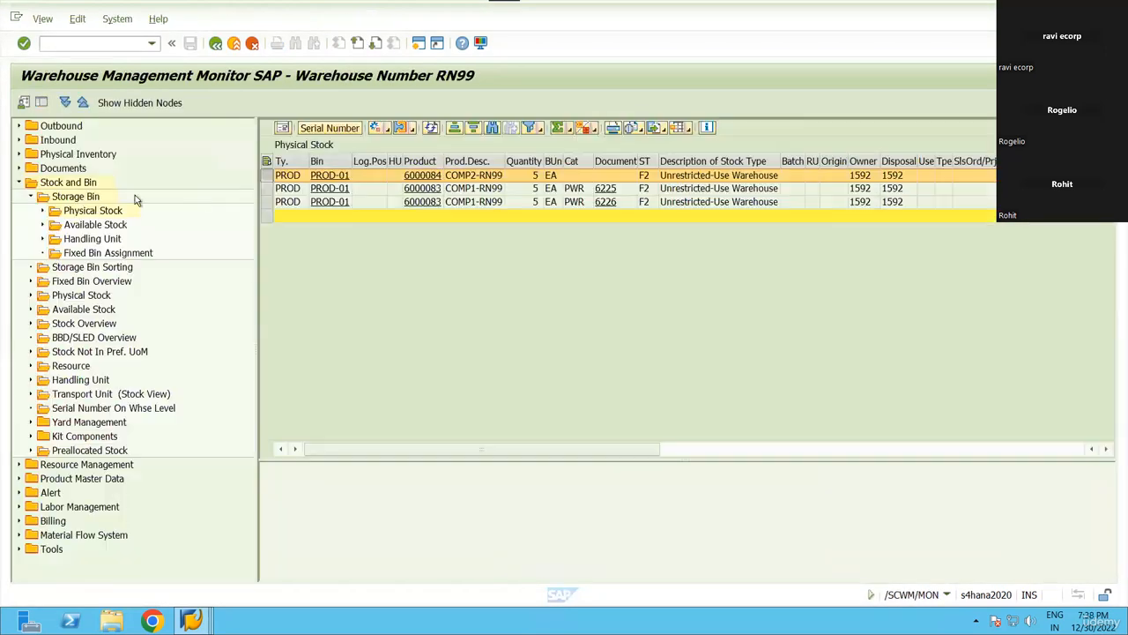
key("alt+Tab")
key("alt+Tab")
key("alt+Tab")
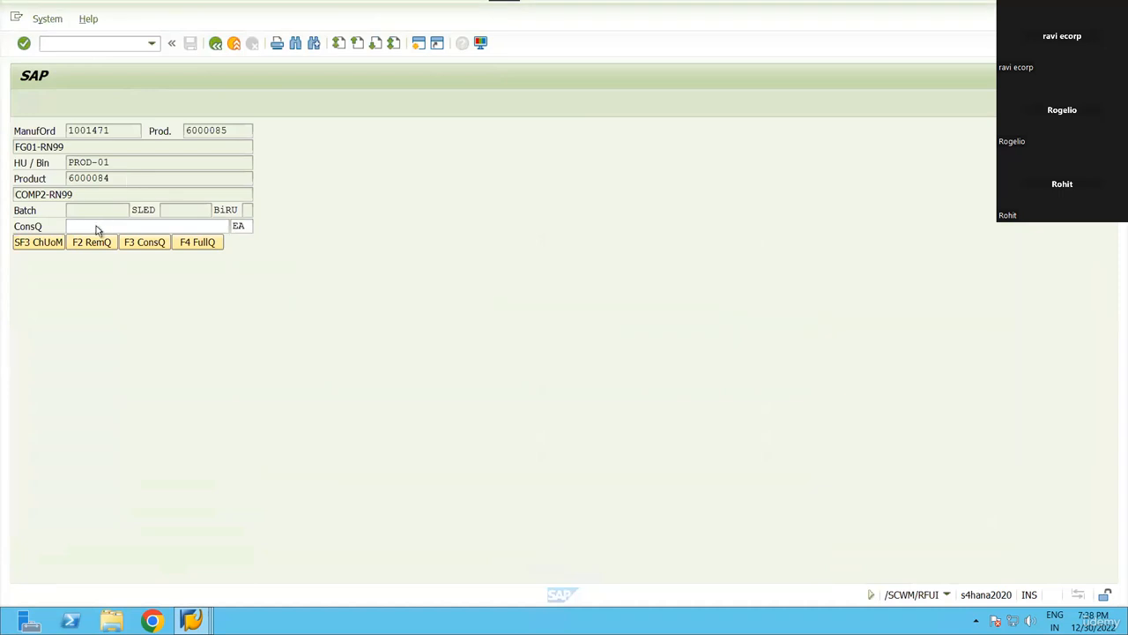
left_click(86, 224)
type("2")
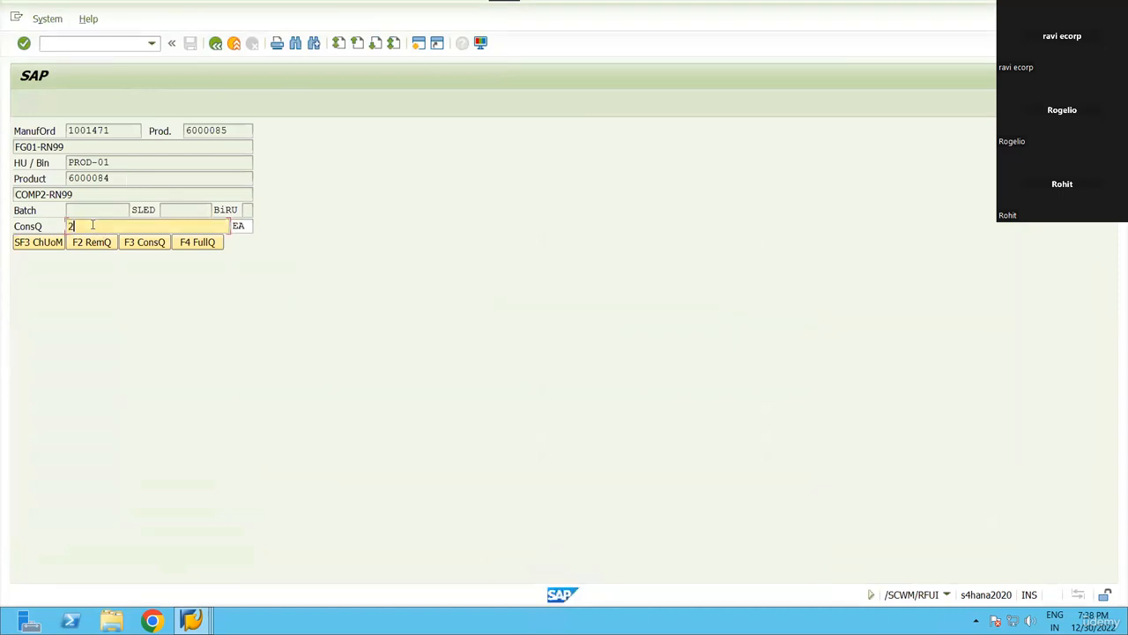
key("Return")
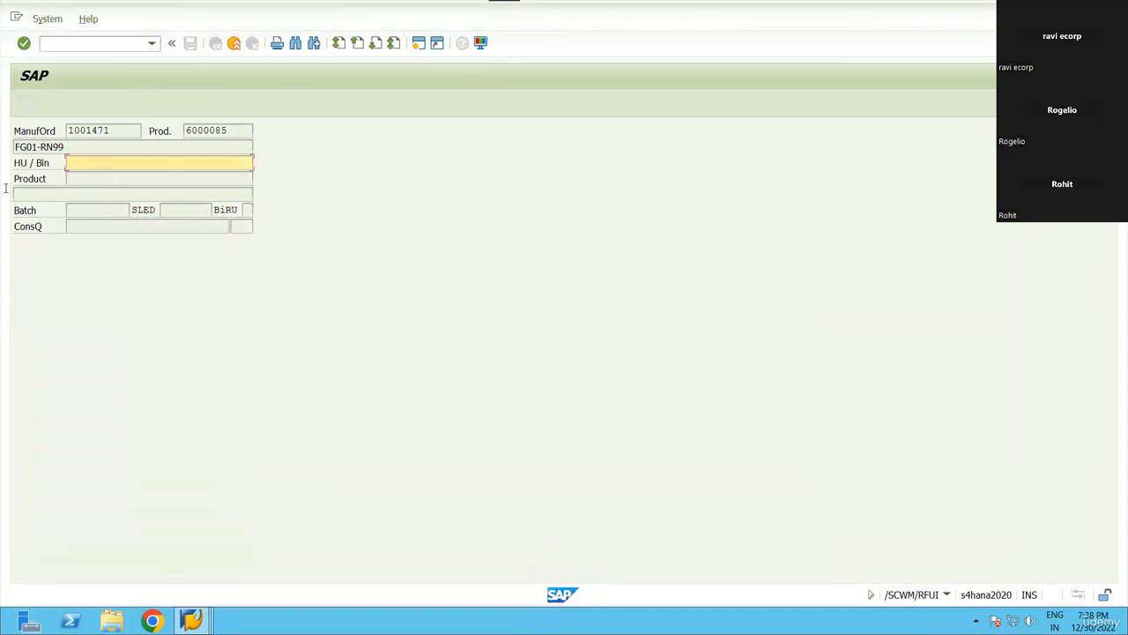
key("alt+Tab")
Refresh PROD-01's physical stock in /SCWM/MON and verify COMP2-RN99 dropped to 3 EA.
key("alt+Tab")
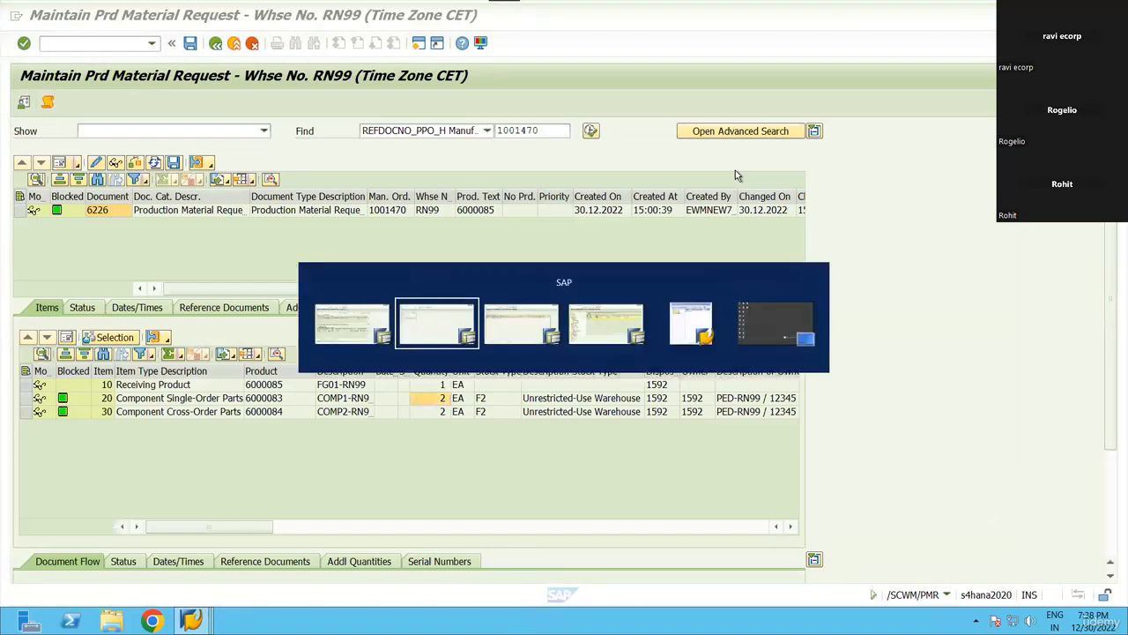
key("alt+Tab")
key("alt+Tab")
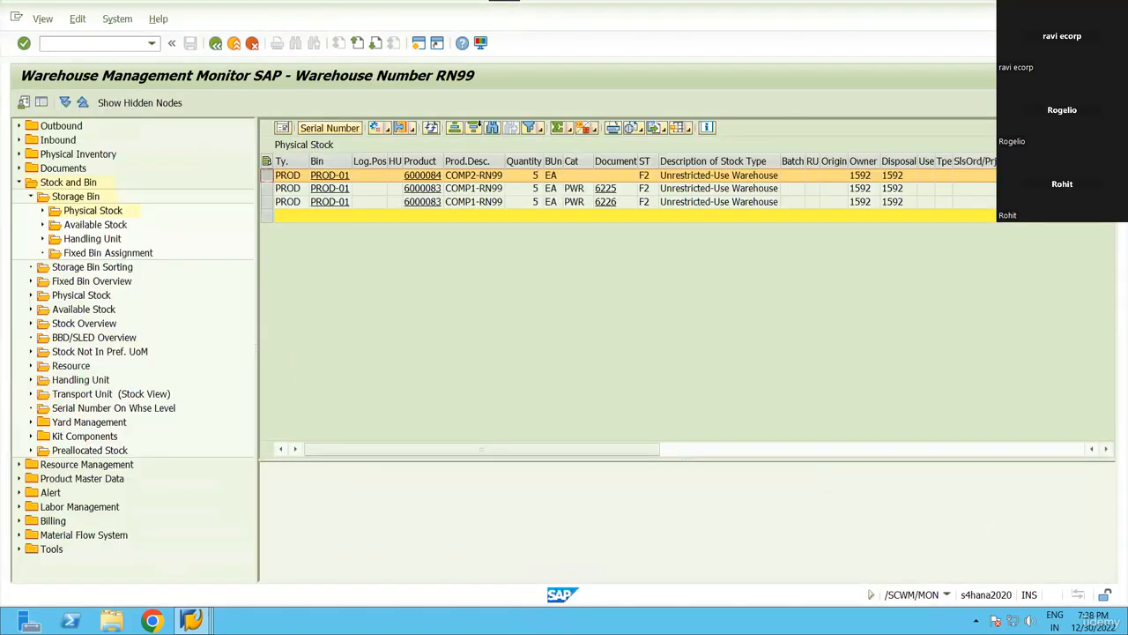
left_click(431, 129)
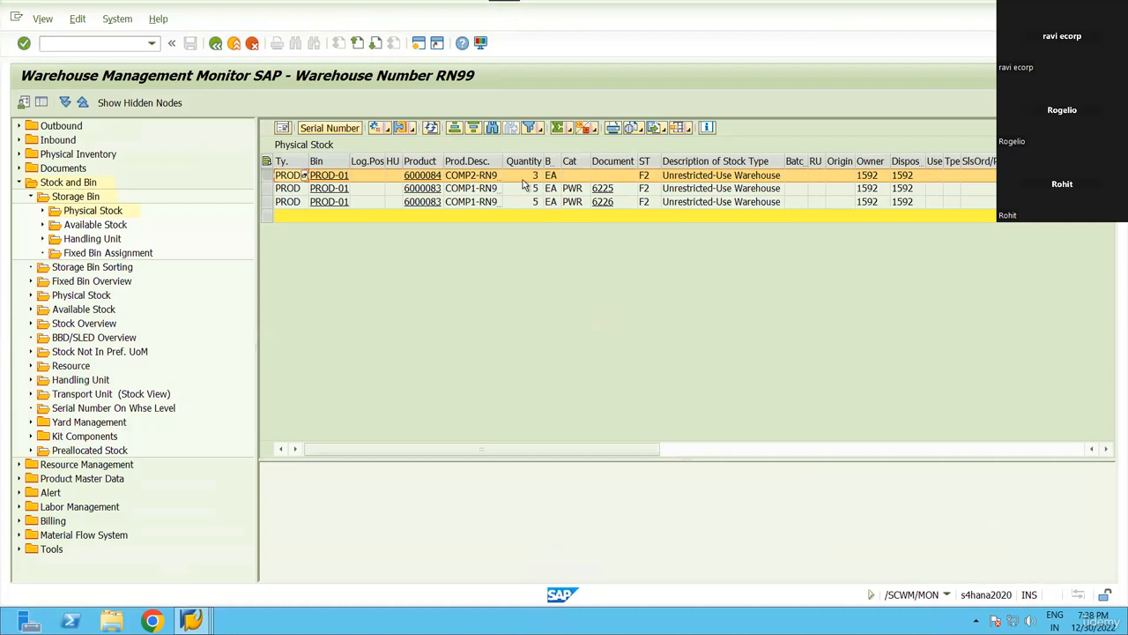
left_click(521, 177)
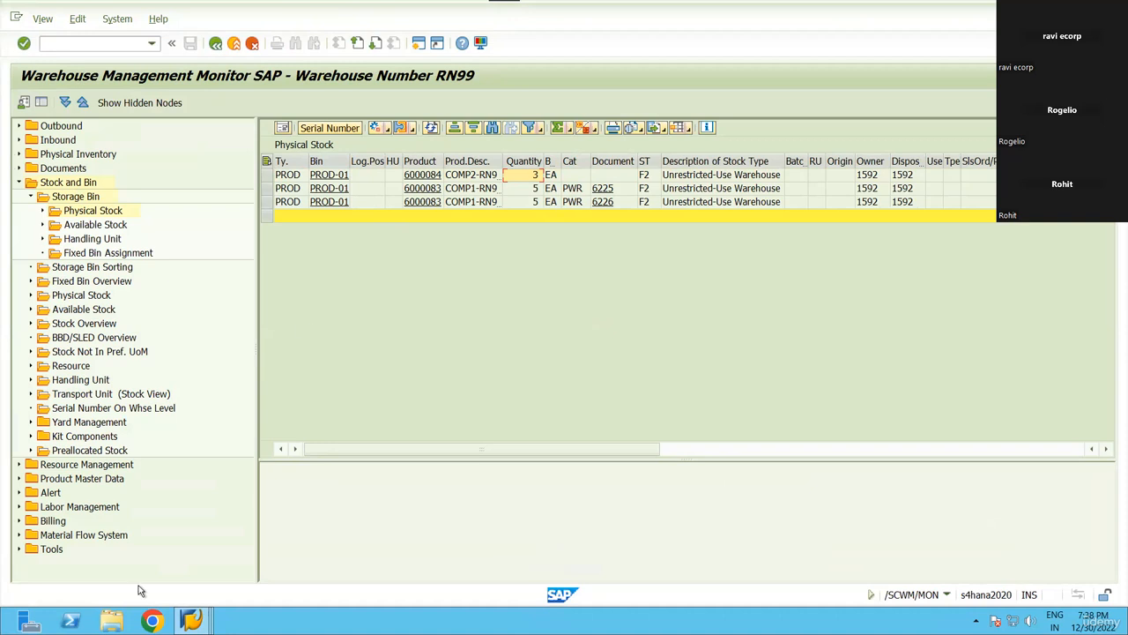
left_click(266, 202)
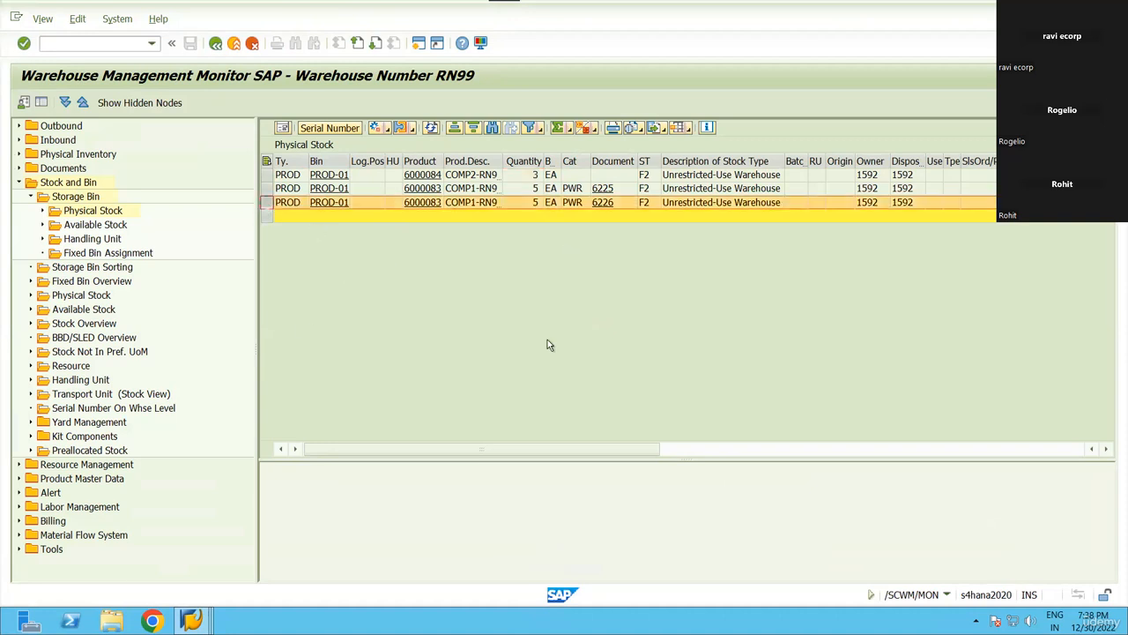
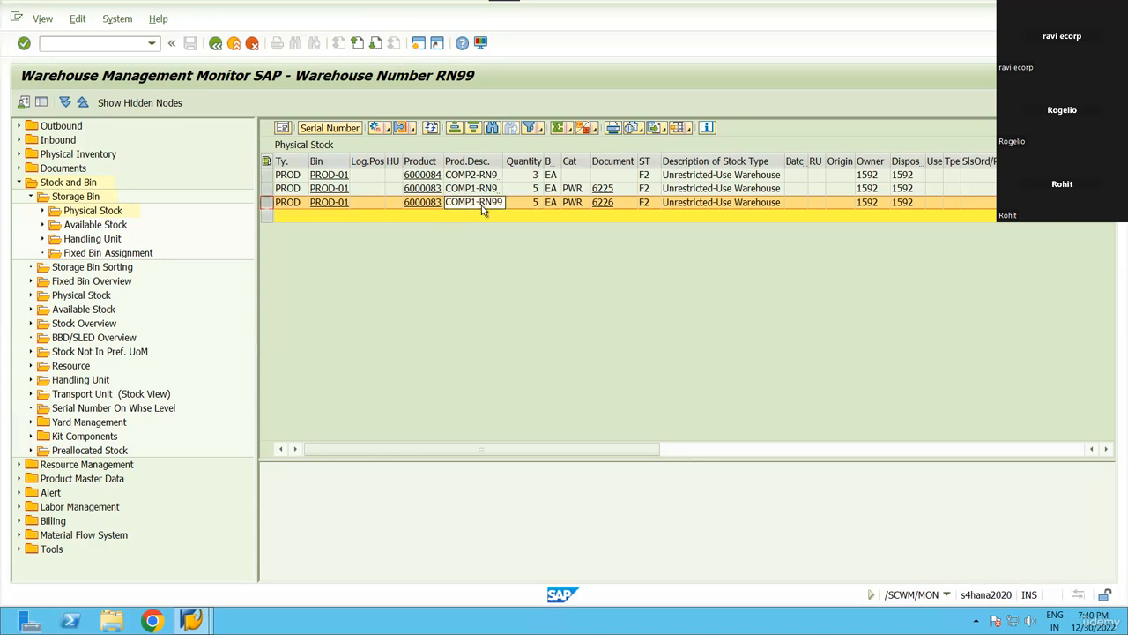
Select only the stock row with document 6225.
left_click(276, 188, "ctrl")
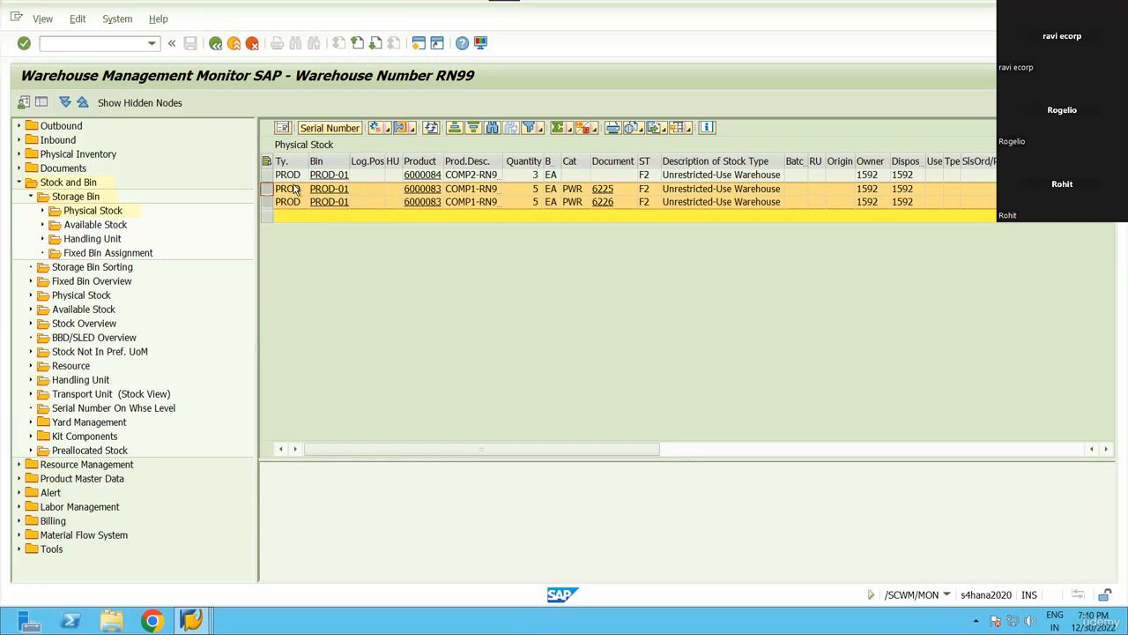
left_click(267, 200, "ctrl")
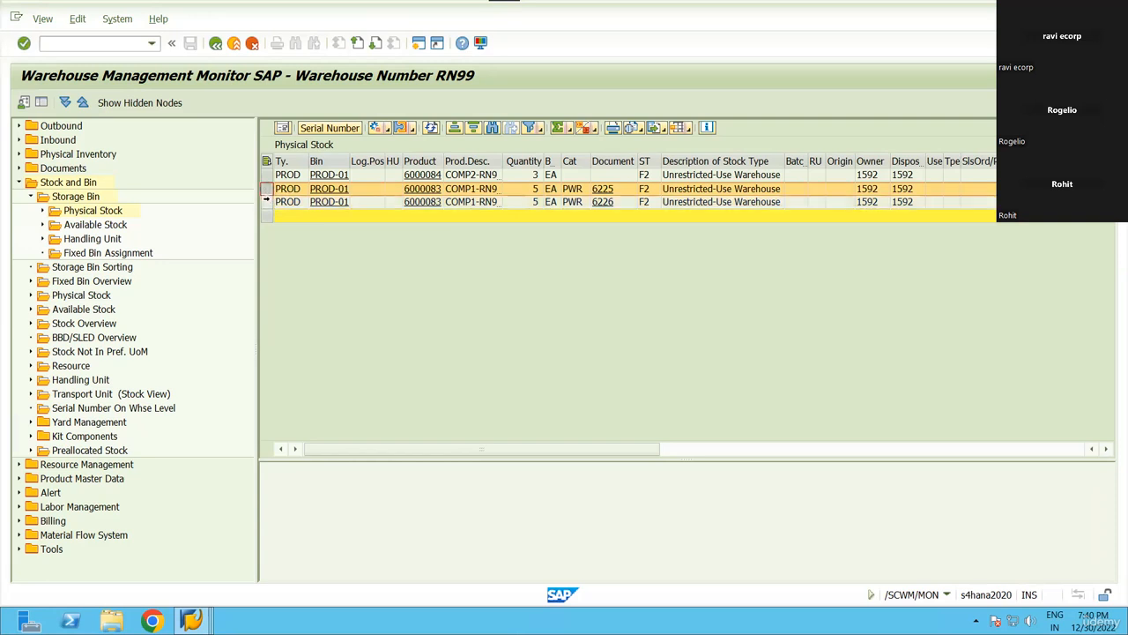
left_click(267, 202)
left_click(267, 190)
Switch to the PSA assignment overview and review replenishment quantities and the minimum PSA quantity of 10.
left_click(190, 620)
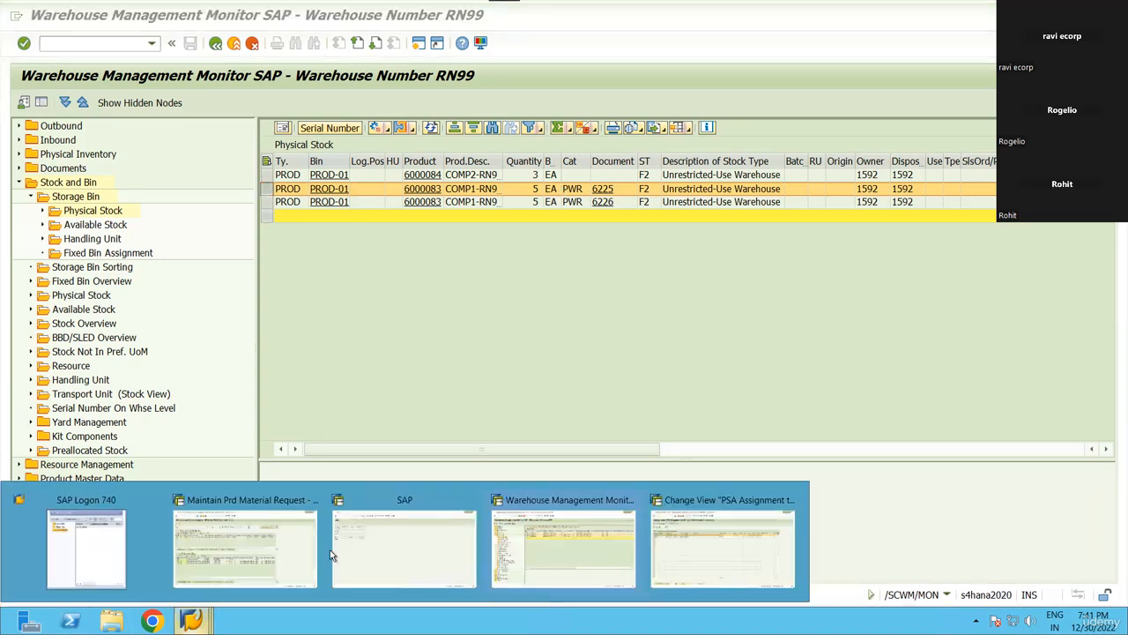
left_click(741, 547)
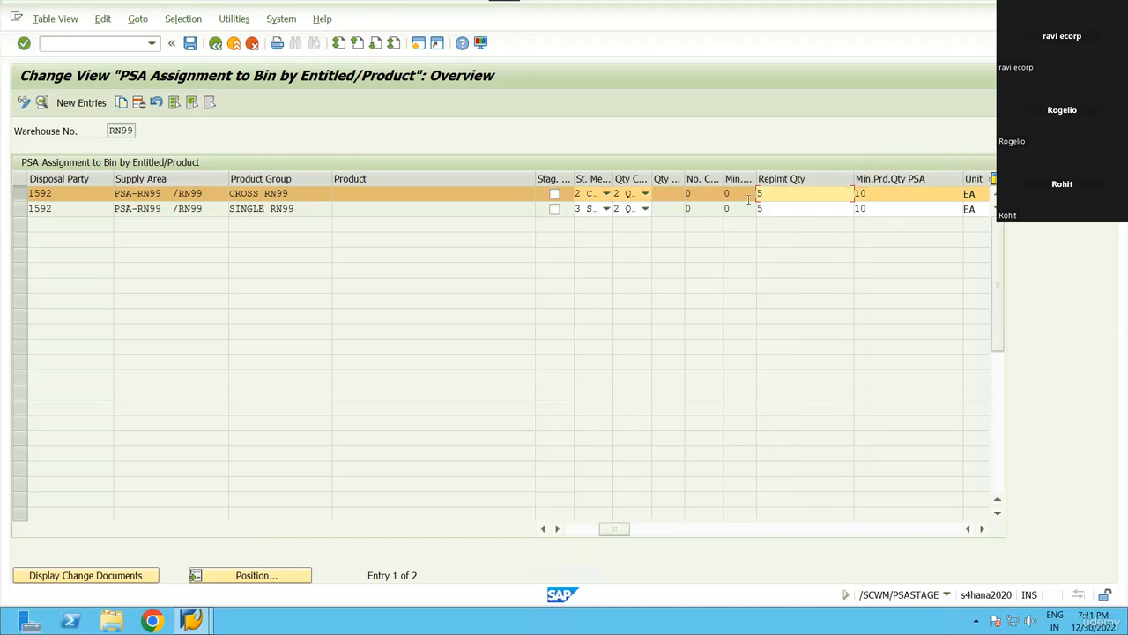
left_click(759, 209)
left_click(762, 194)
left_click(759, 209)
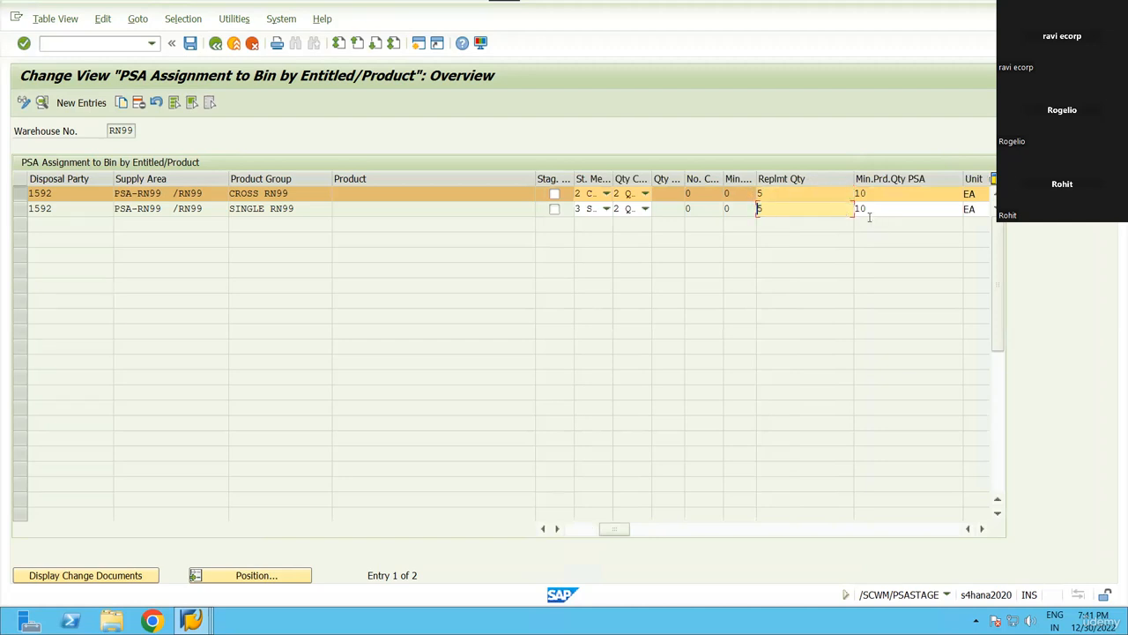
left_click(861, 209)
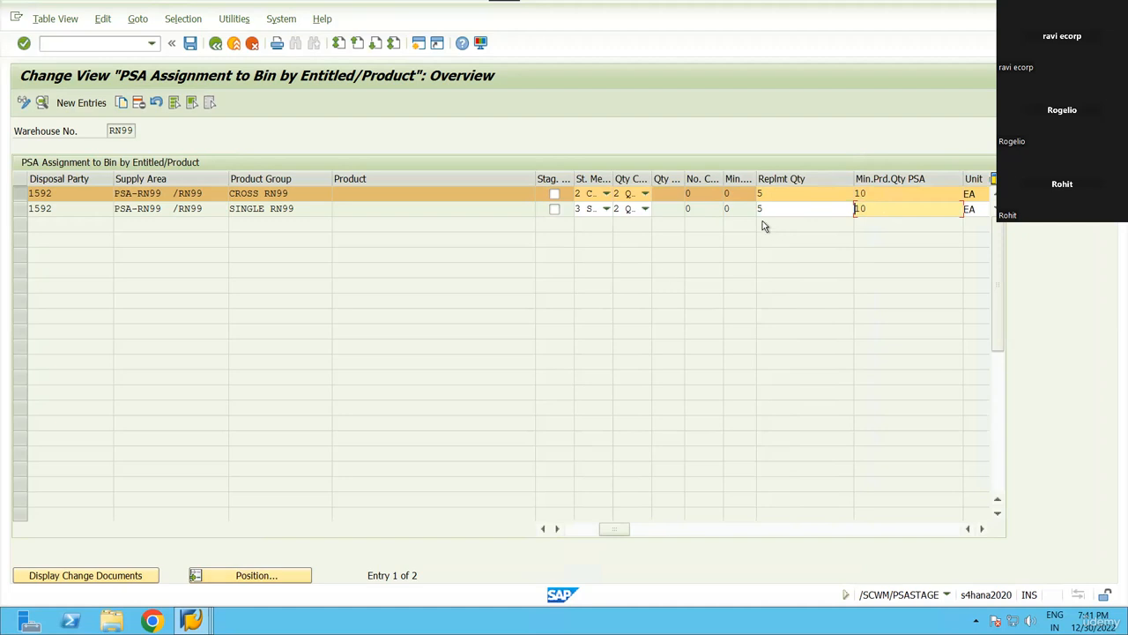
Try No Quantity Calculation for CROSS RN99, then revert it to Quantity-Based Calculation.
left_click(644, 194)
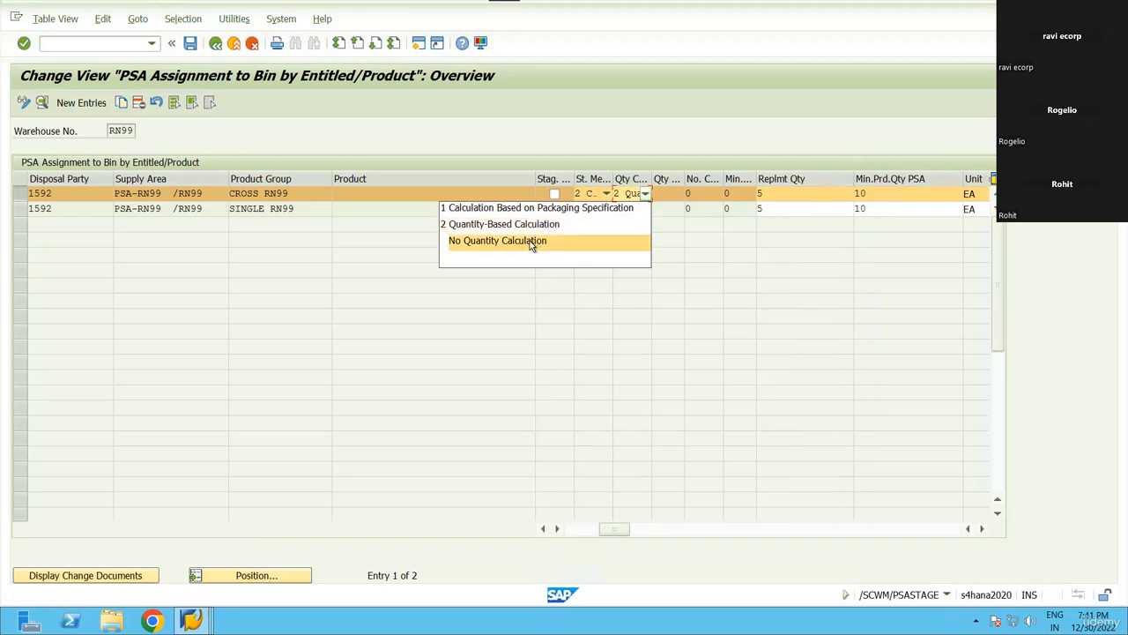
left_click(541, 242)
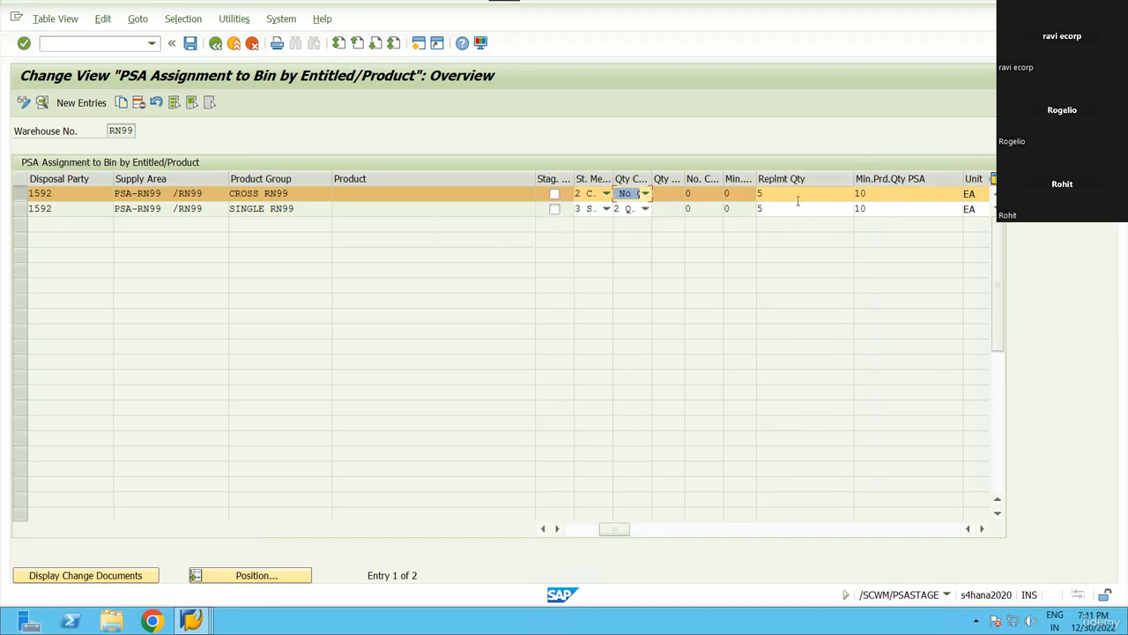
left_click(644, 194)
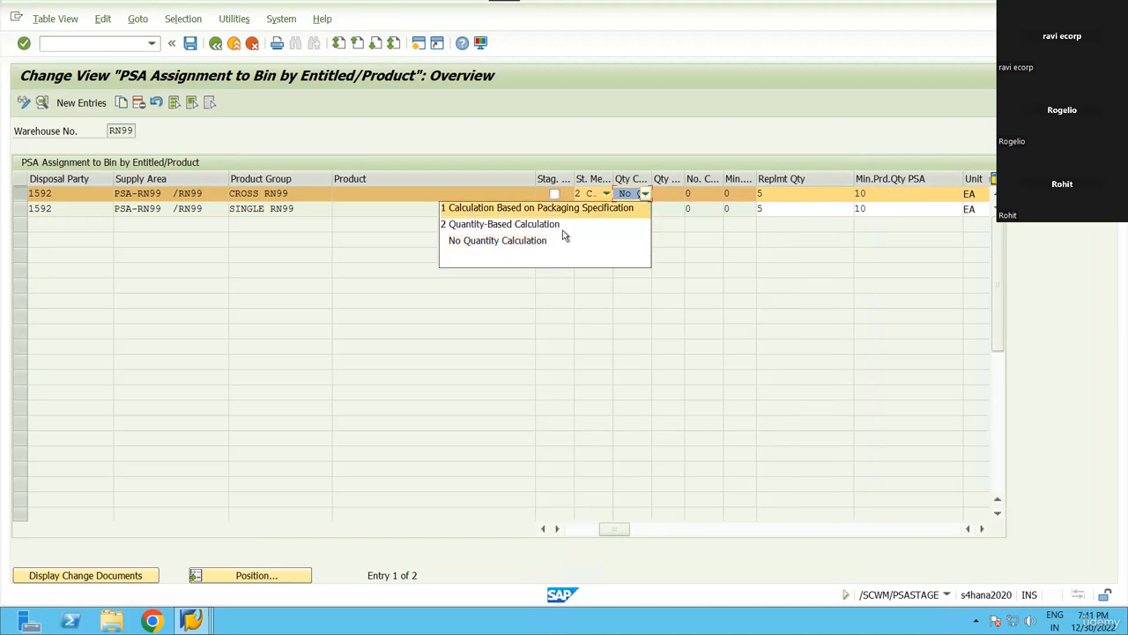
left_click(644, 195)
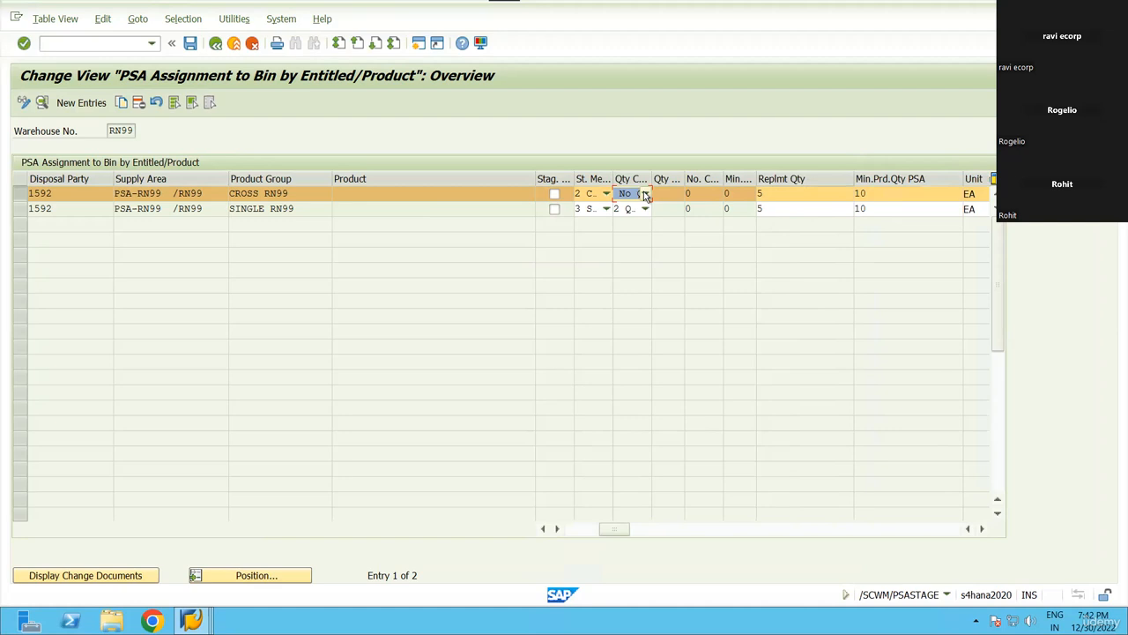
left_click(644, 194)
left_click(608, 224)
Compare both entries' replenishment quantities and set CROSS RN99 to No Quantity Calculation.
left_click(806, 209)
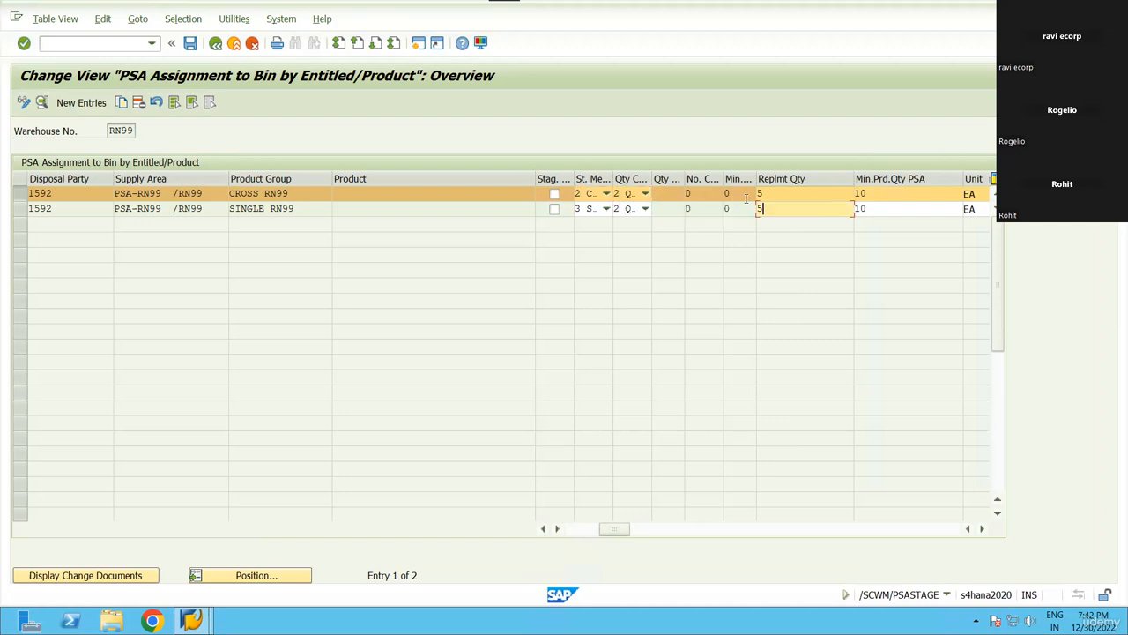
left_click(798, 196)
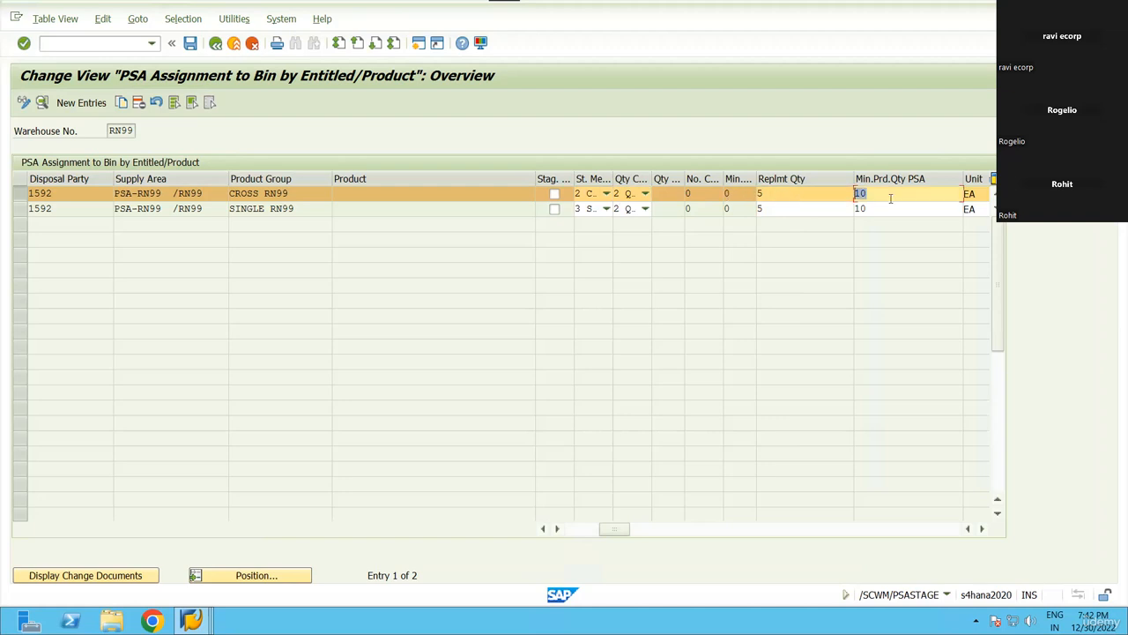
left_click(775, 194)
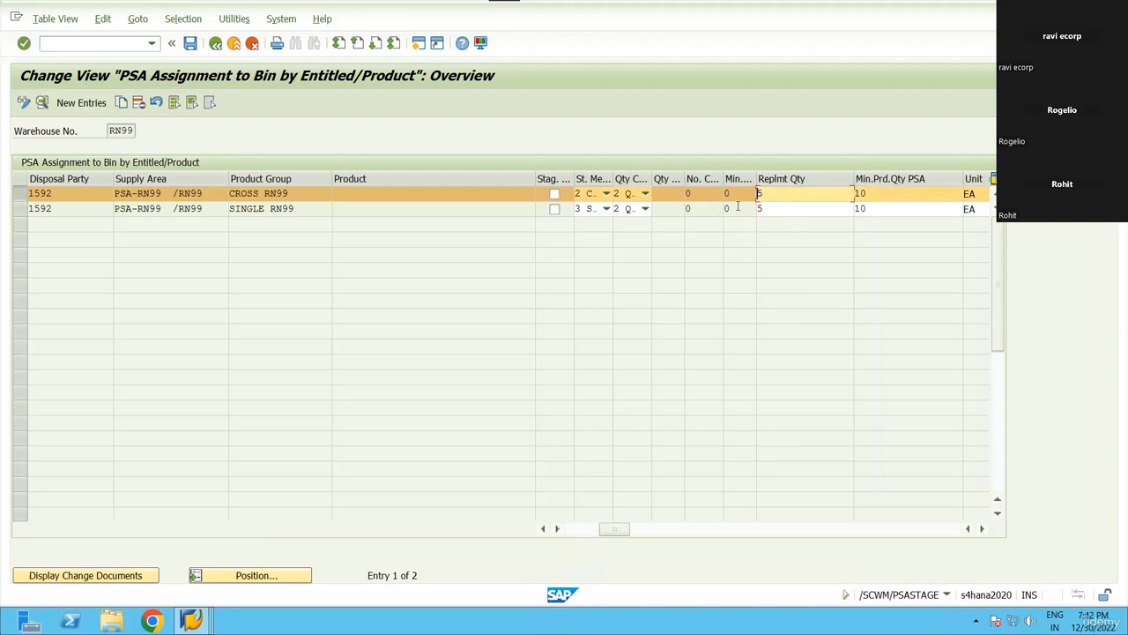
left_click(772, 209)
left_click(804, 194)
left_click(829, 209)
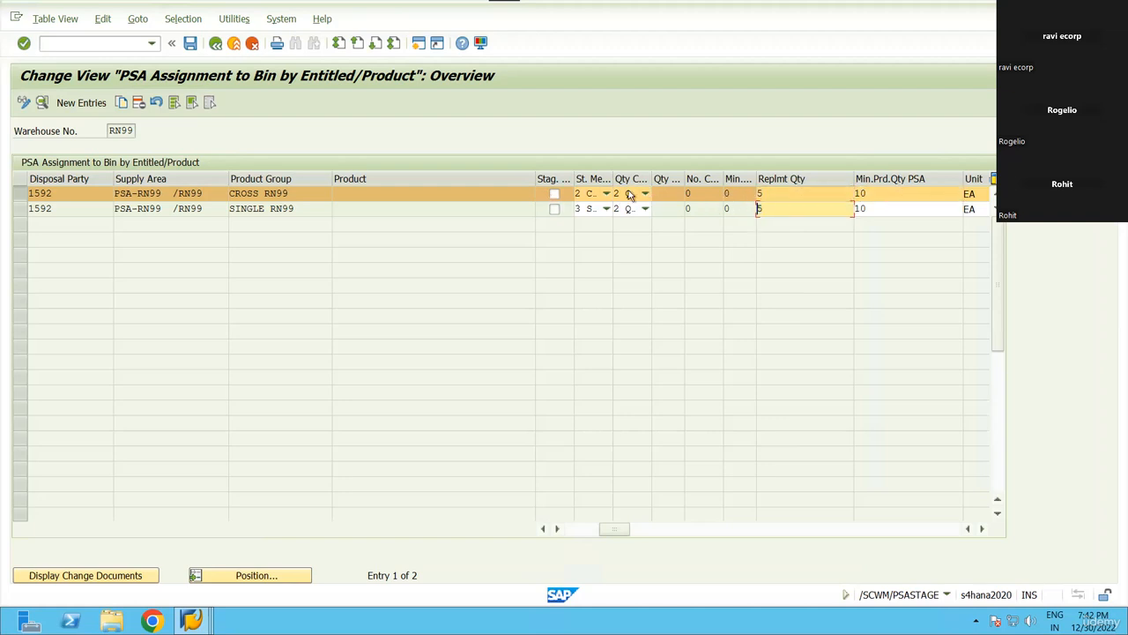
left_click(645, 193)
left_click(498, 240)
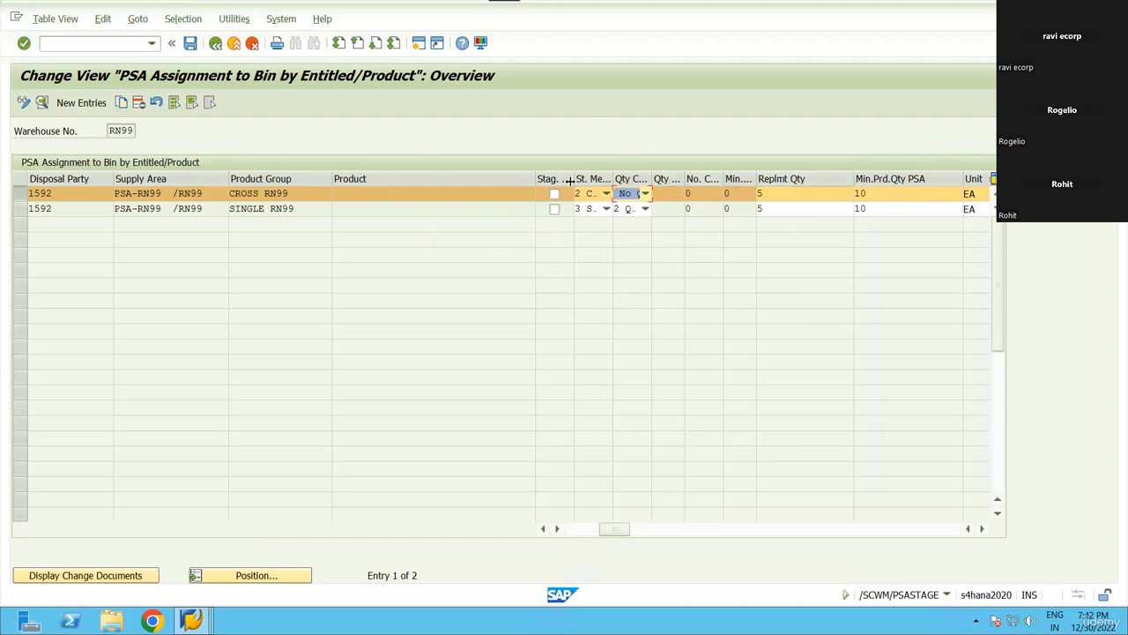
left_click(645, 194)
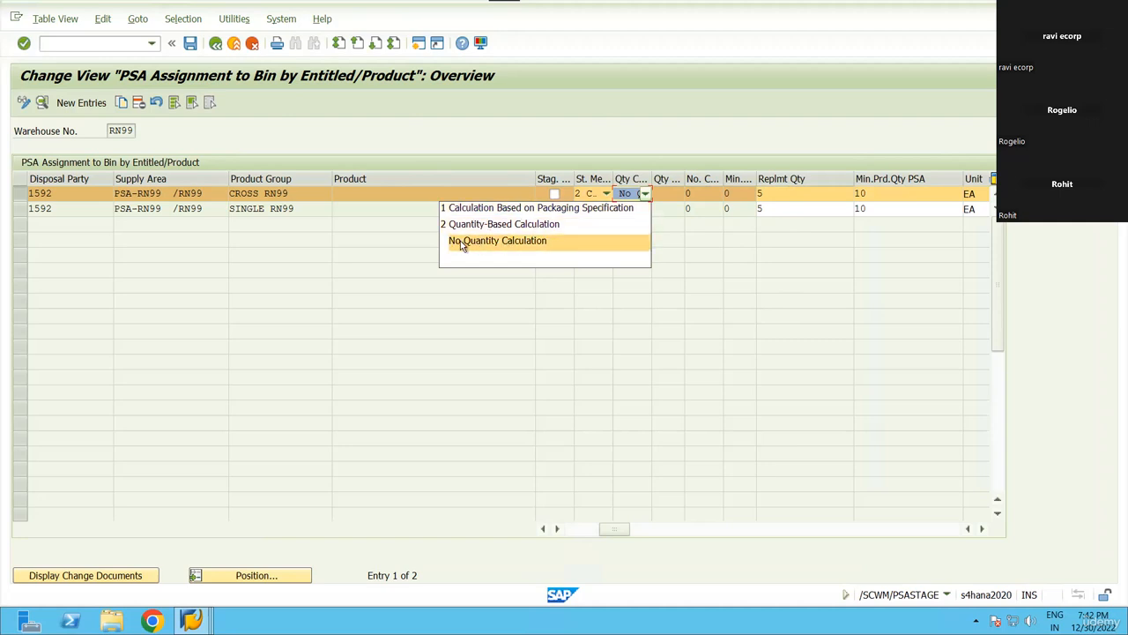
Switch CROSS RN99's Qty Calc back to 2 Quantity-Based Calculation and save the PSA assignments.
left_click(526, 251)
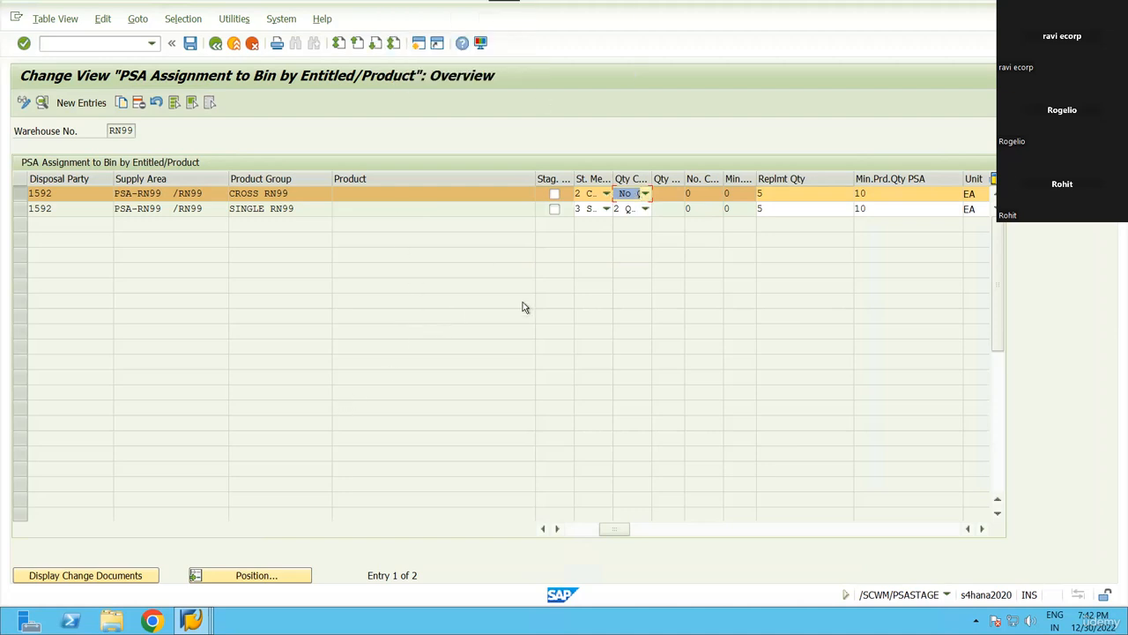
left_click(645, 194)
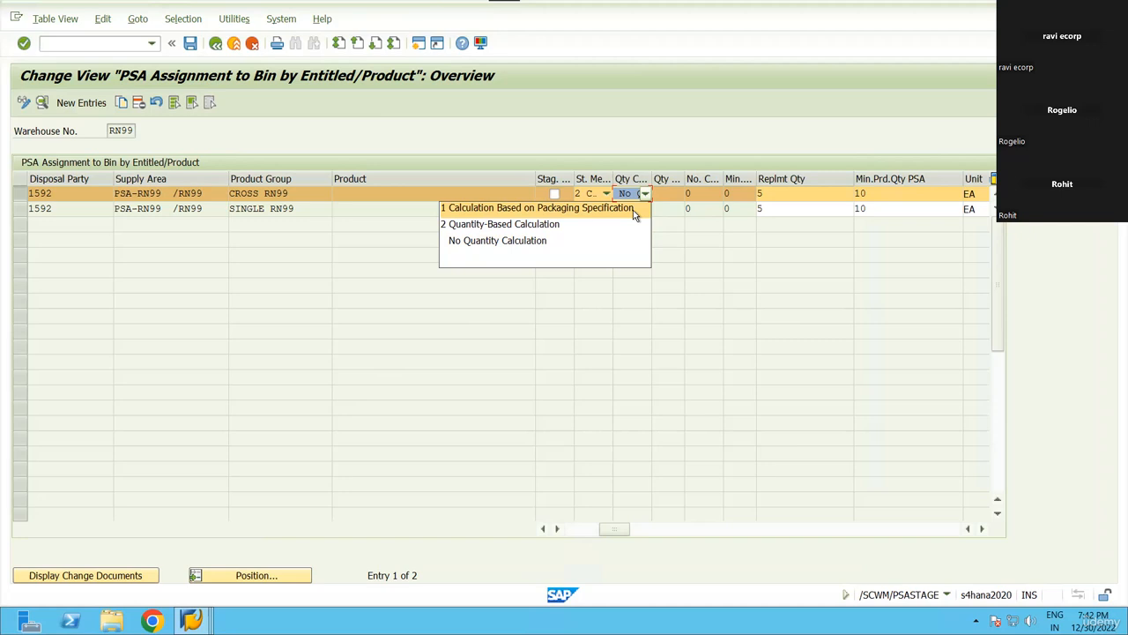
left_click(536, 225)
left_click(190, 43)
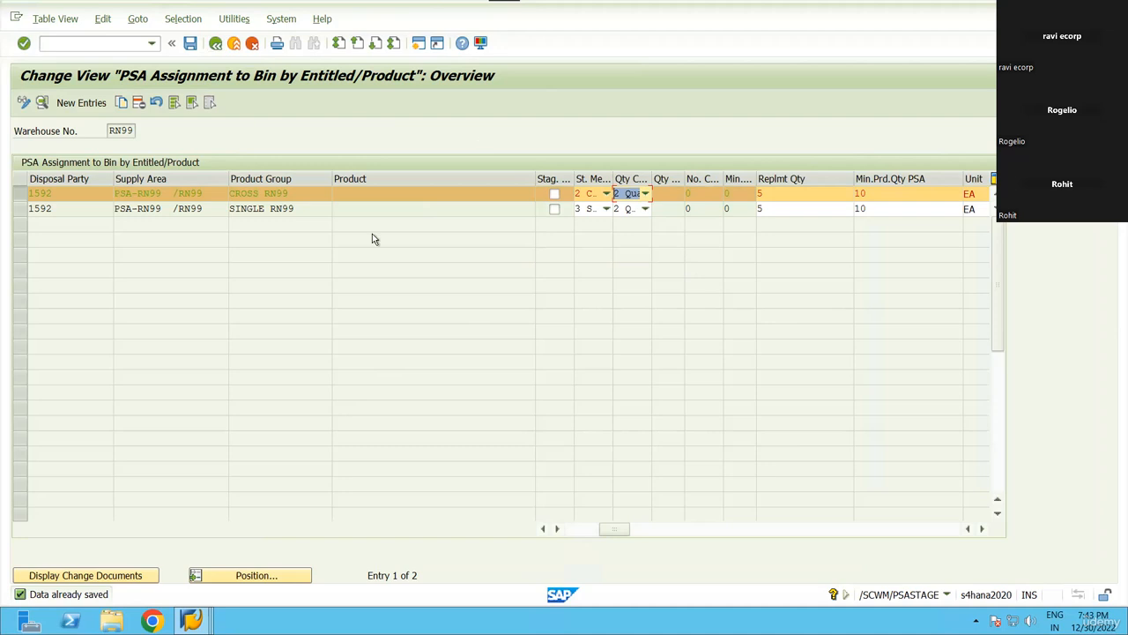
left_click(607, 209)
left_click(607, 209)
left_click(607, 194)
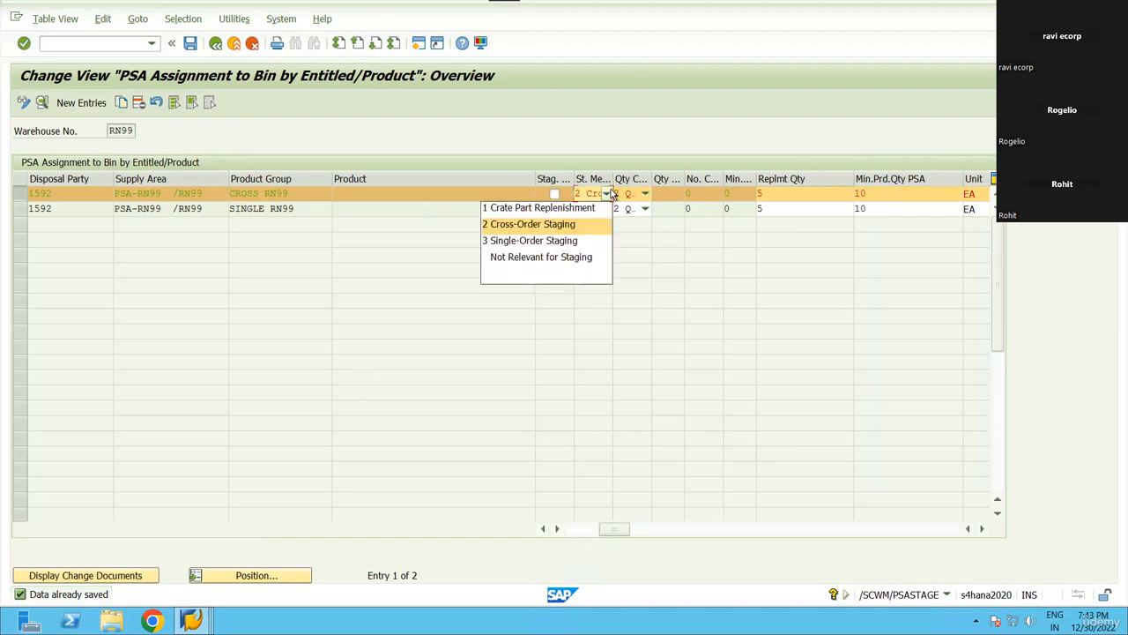
left_click(545, 226)
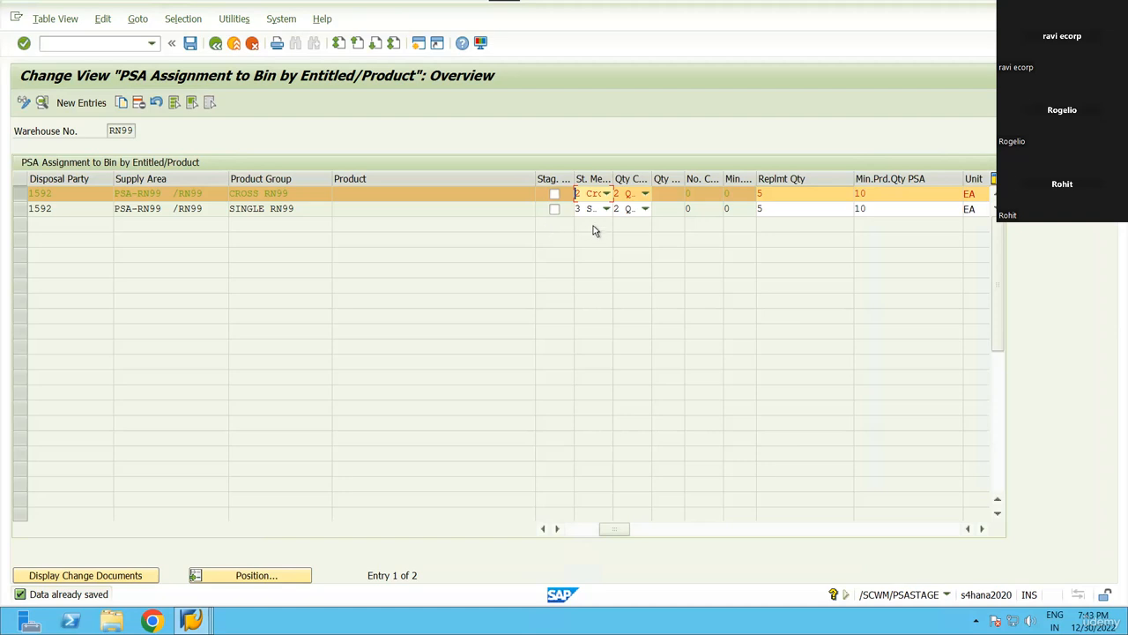
mouse_move(633, 11)
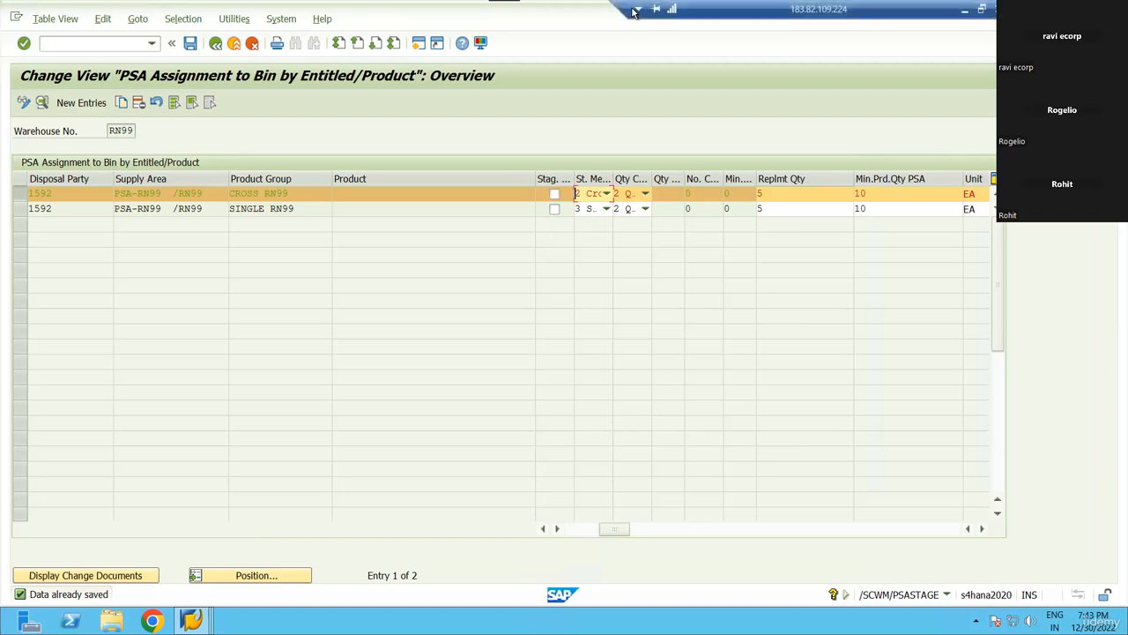
In the EWM Training Topics document, highlight the EWM-PP topic and its items in yellow.
left_click(964, 9)
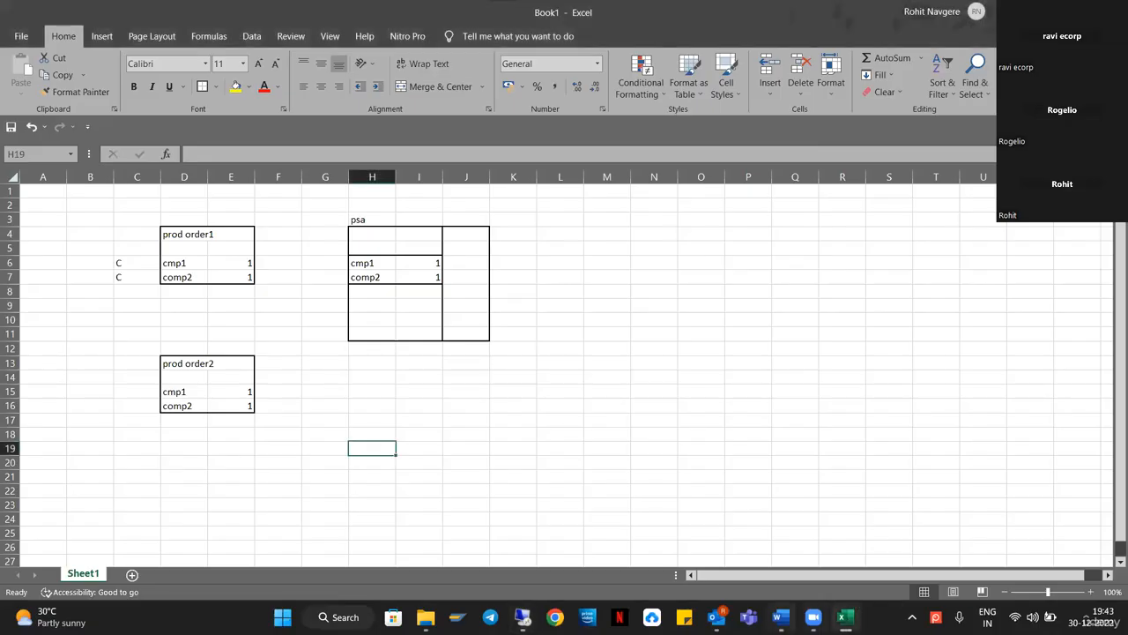
left_click(780, 617)
left_click_drag(480, 284, 393, 255)
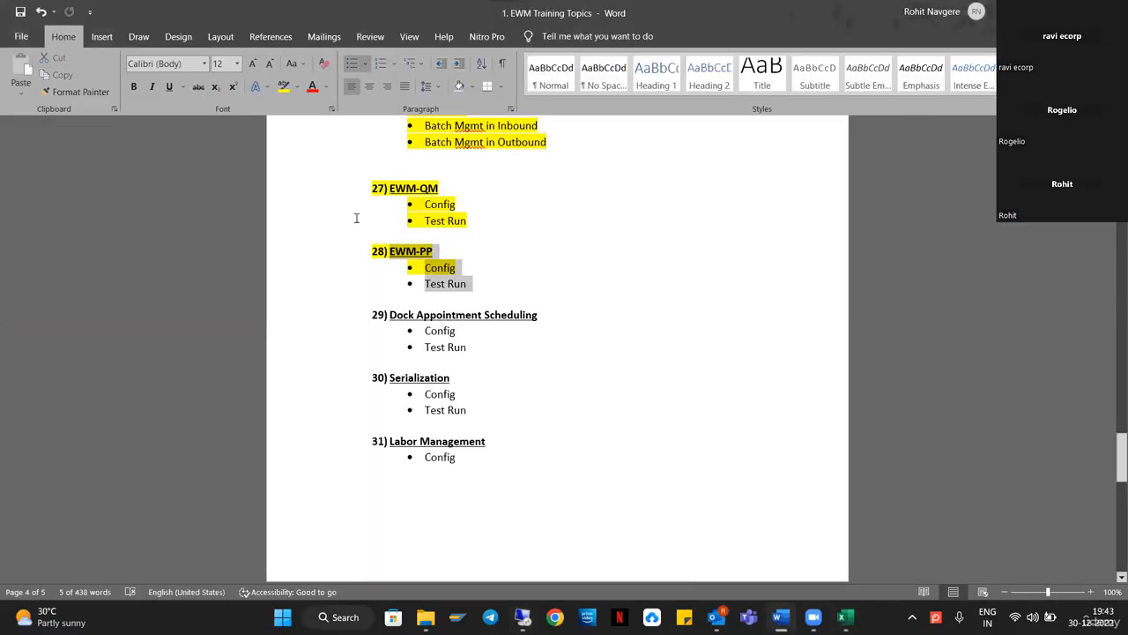
left_click(283, 87)
left_click(522, 396)
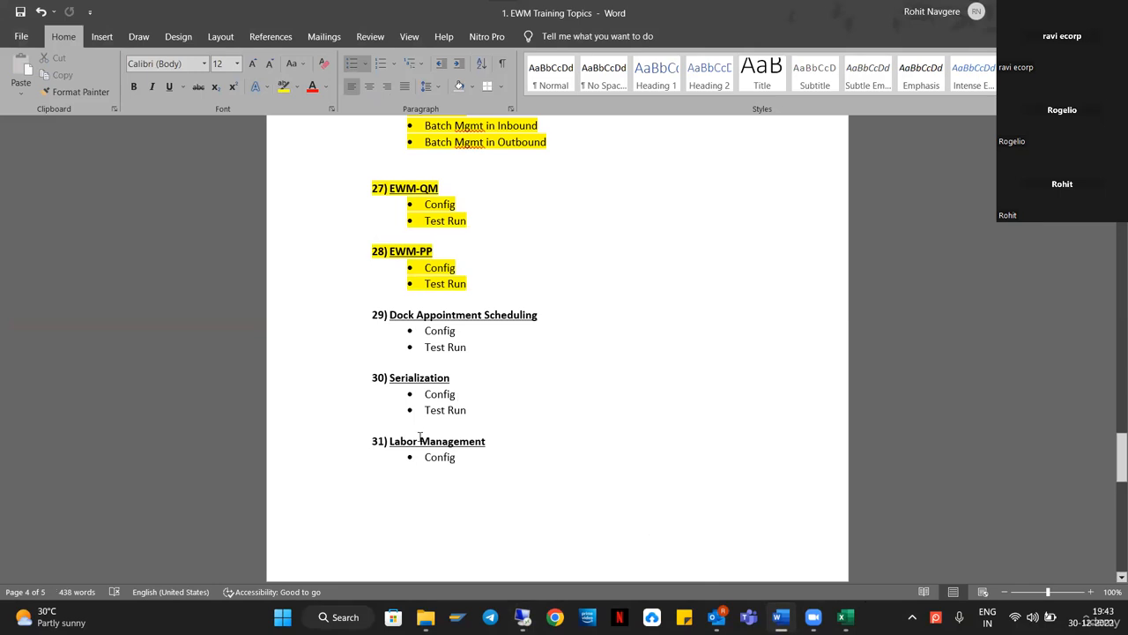
Select the Serialization topic heading with its Config and Test Run lines.
scroll(539, 415, "down", 2)
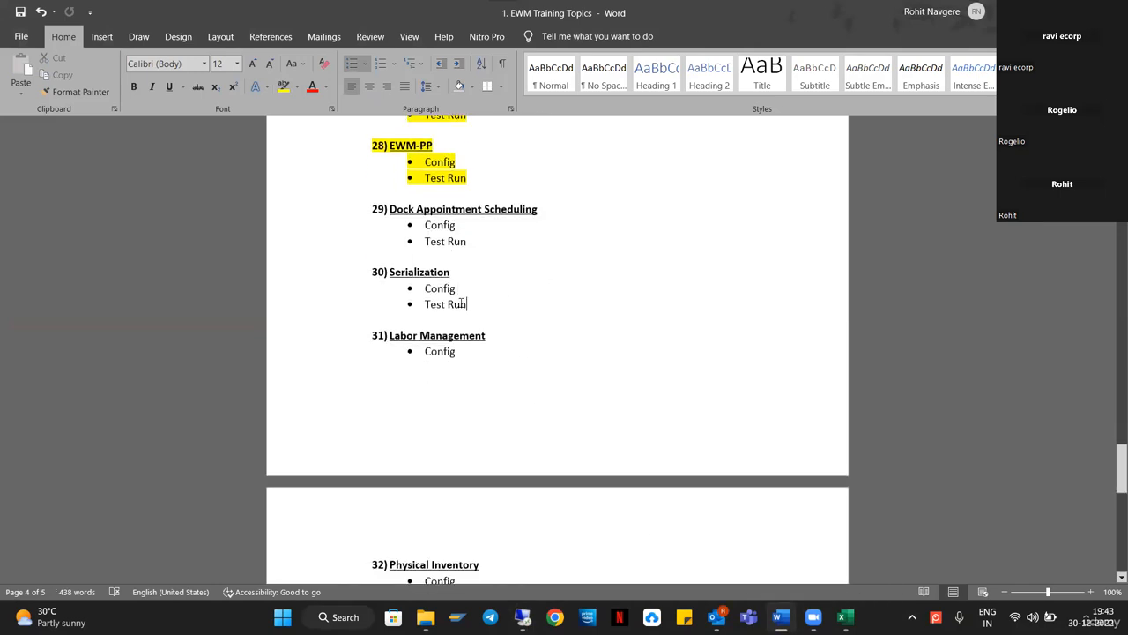
left_click_drag(465, 304, 346, 273)
left_click(635, 317)
left_click_drag(467, 304, 320, 272)
left_click_drag(529, 309, 343, 267)
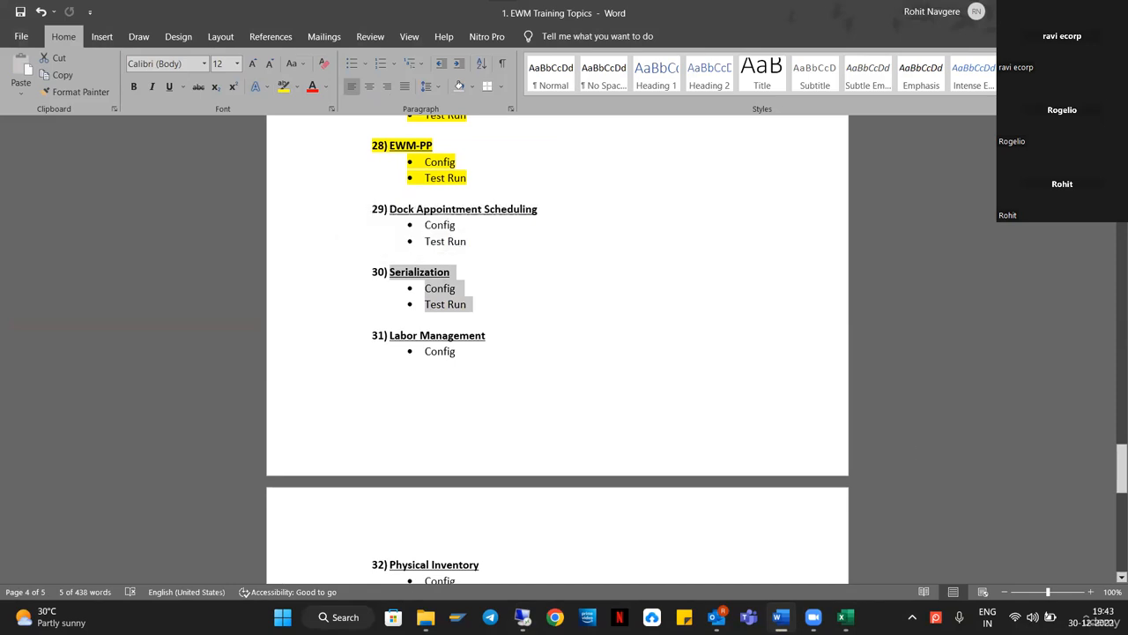
left_click(1080, 616)
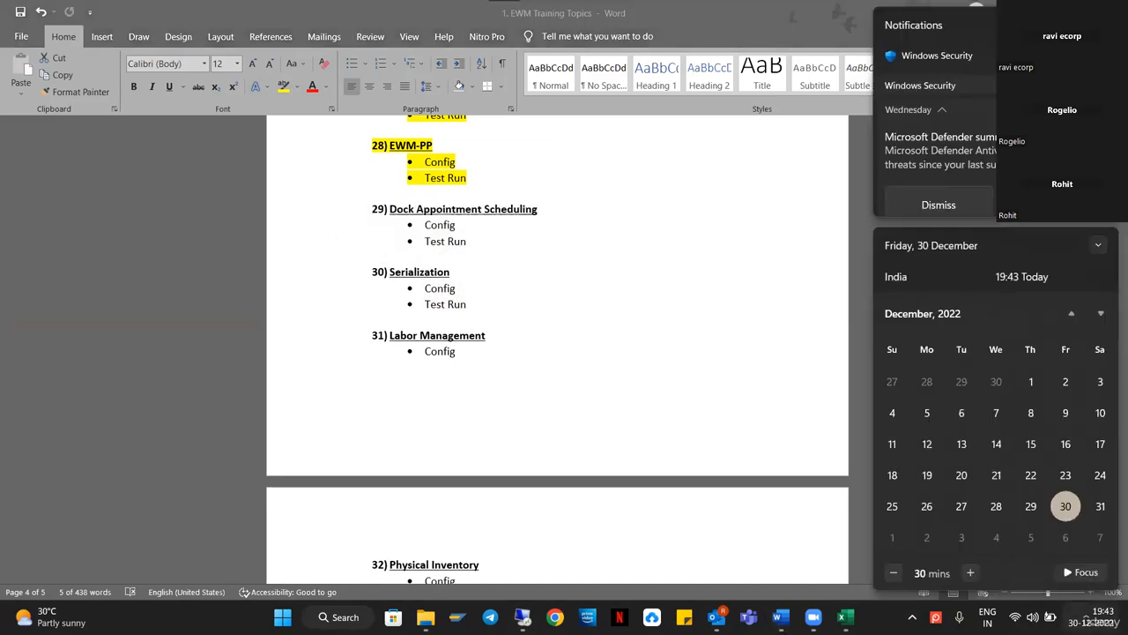
left_click(617, 312)
left_click(537, 305)
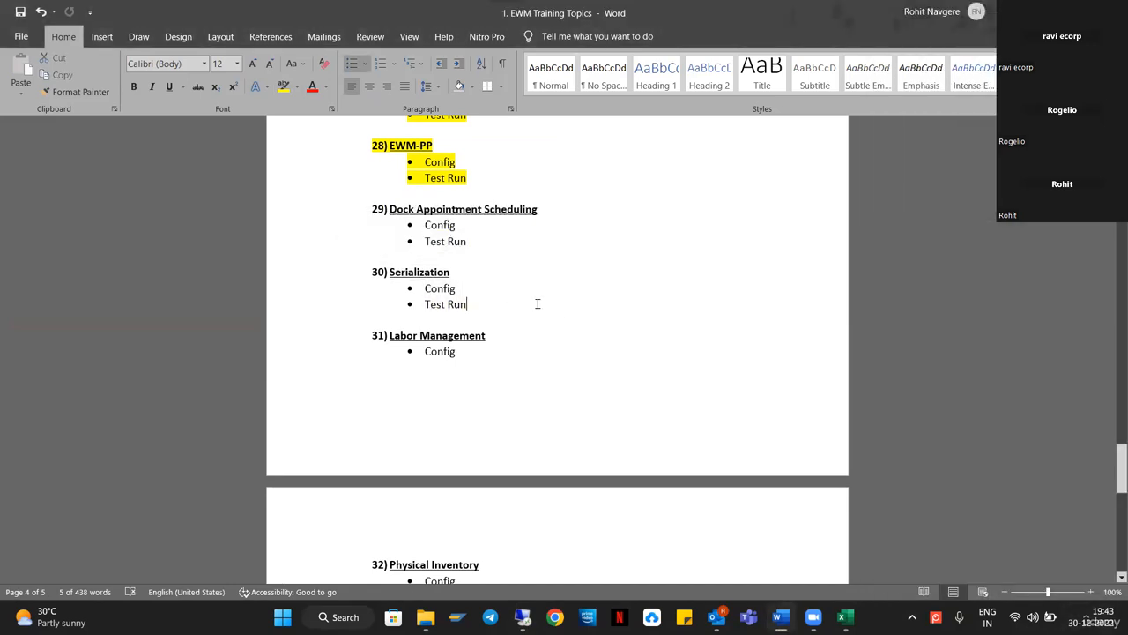
left_click_drag(576, 305, 332, 275)
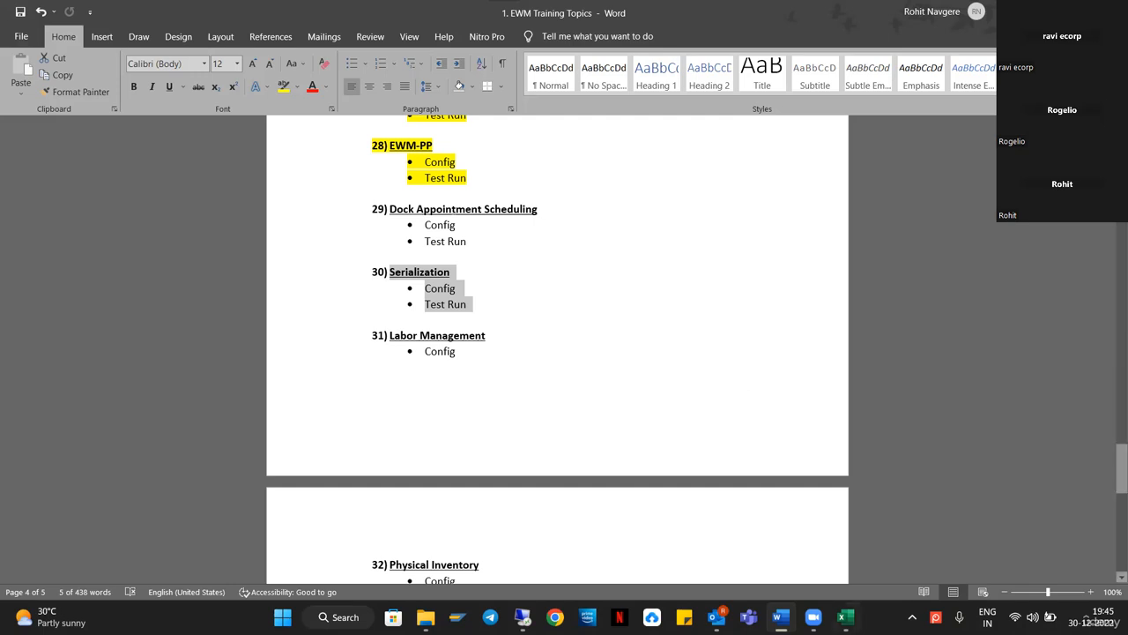
Look over the Book1 prod order and psa tables in Excel, then launch Chrome.
left_click_drag(596, 305, 343, 276)
left_click(844, 616)
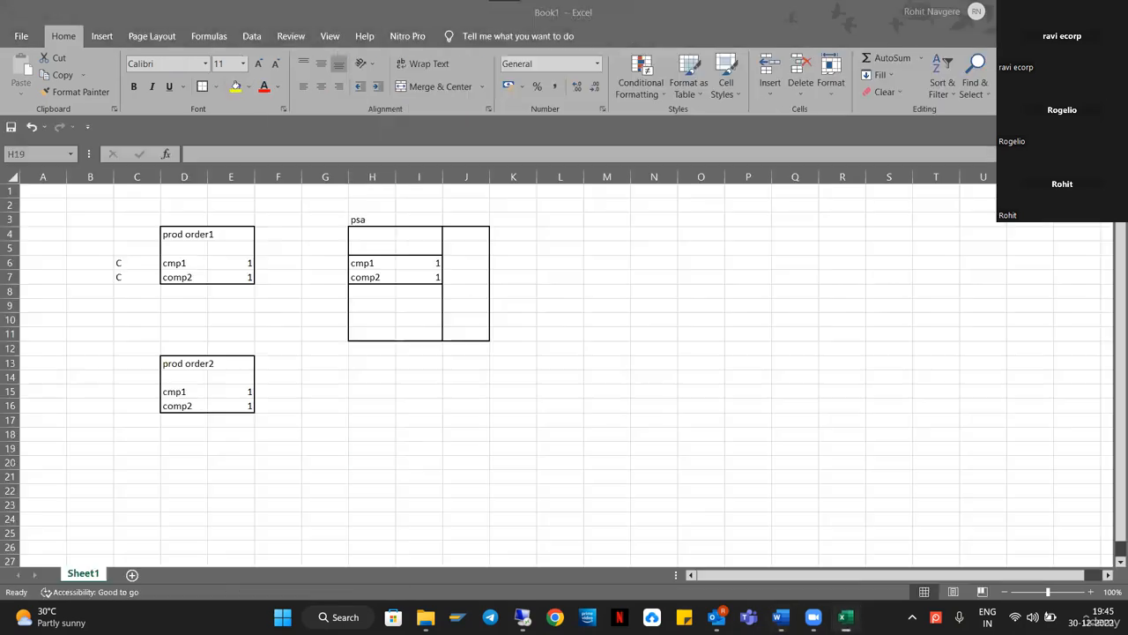
left_click(798, 405)
left_click(561, 177)
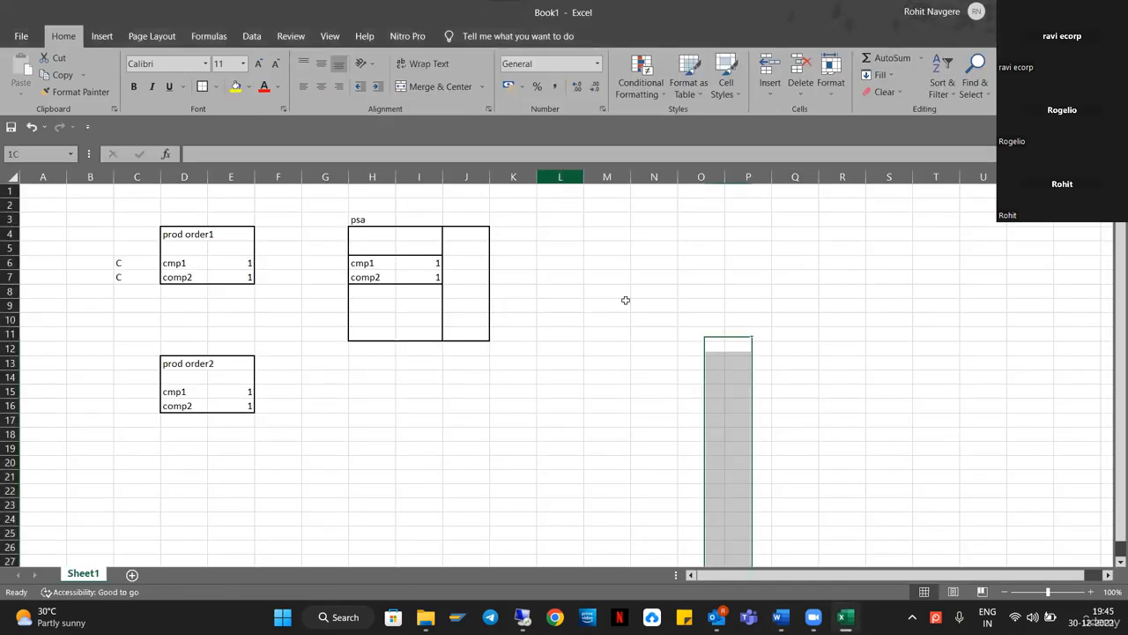
left_click(936, 378)
left_click(554, 617)
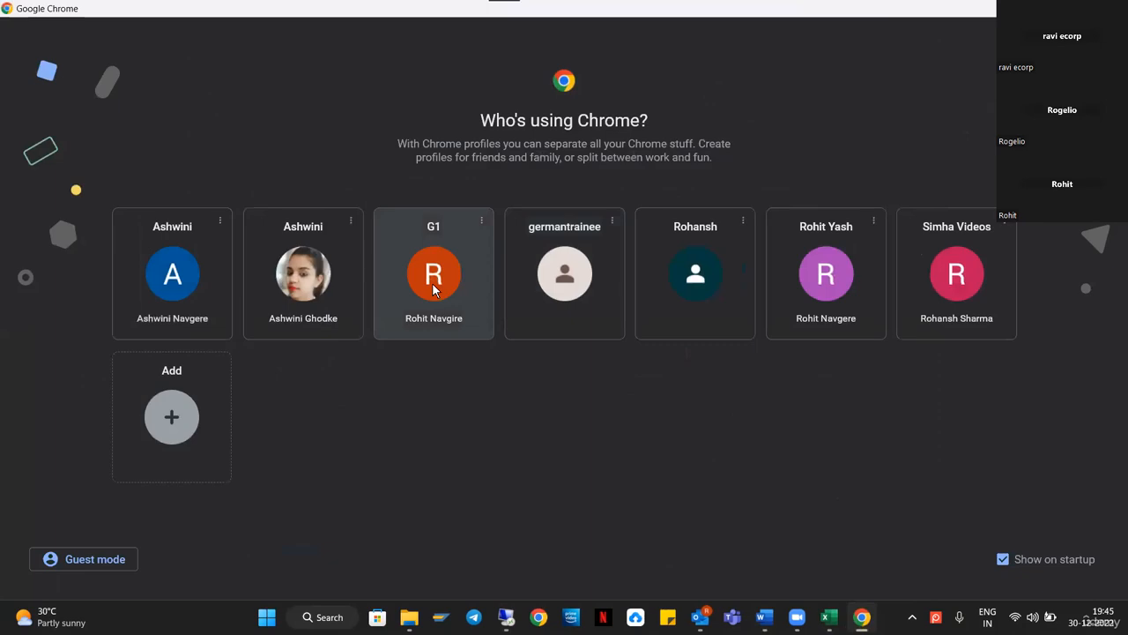
Search Google for 'serial number profiles in sap ewm'.
left_click(433, 284)
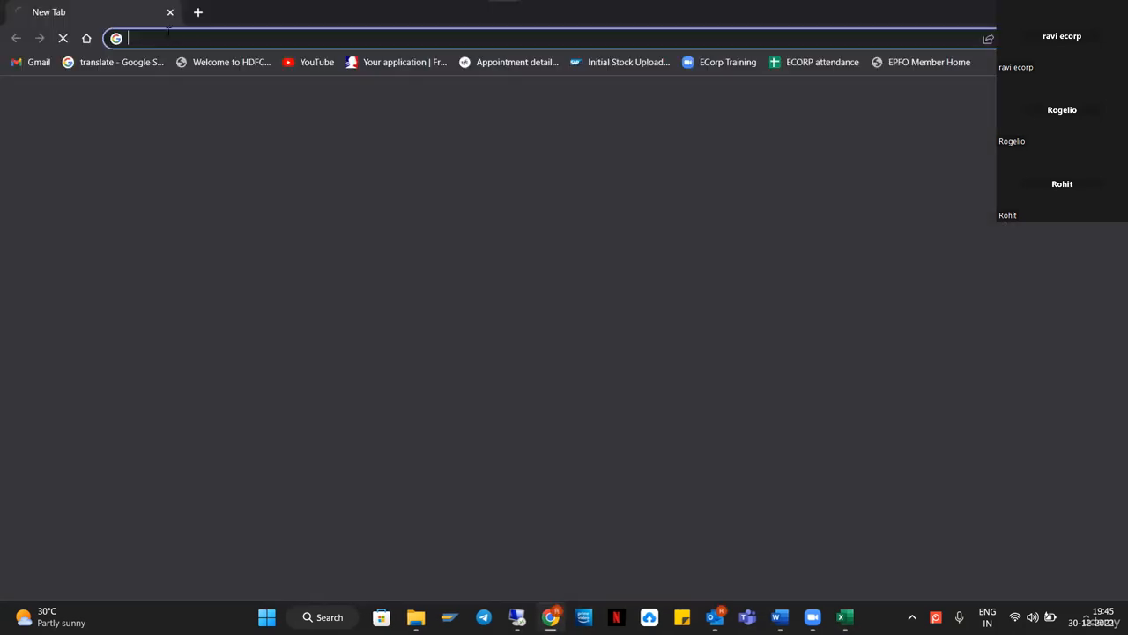
left_click(197, 39)
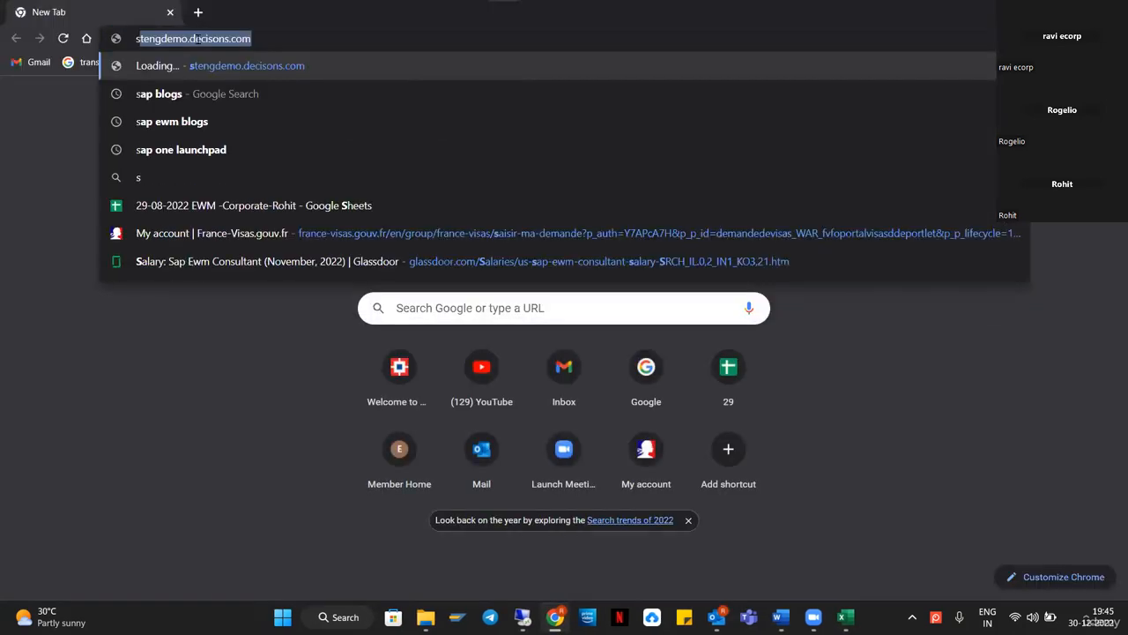
type("serna")
key("BackSpace")
key("BackSpace")
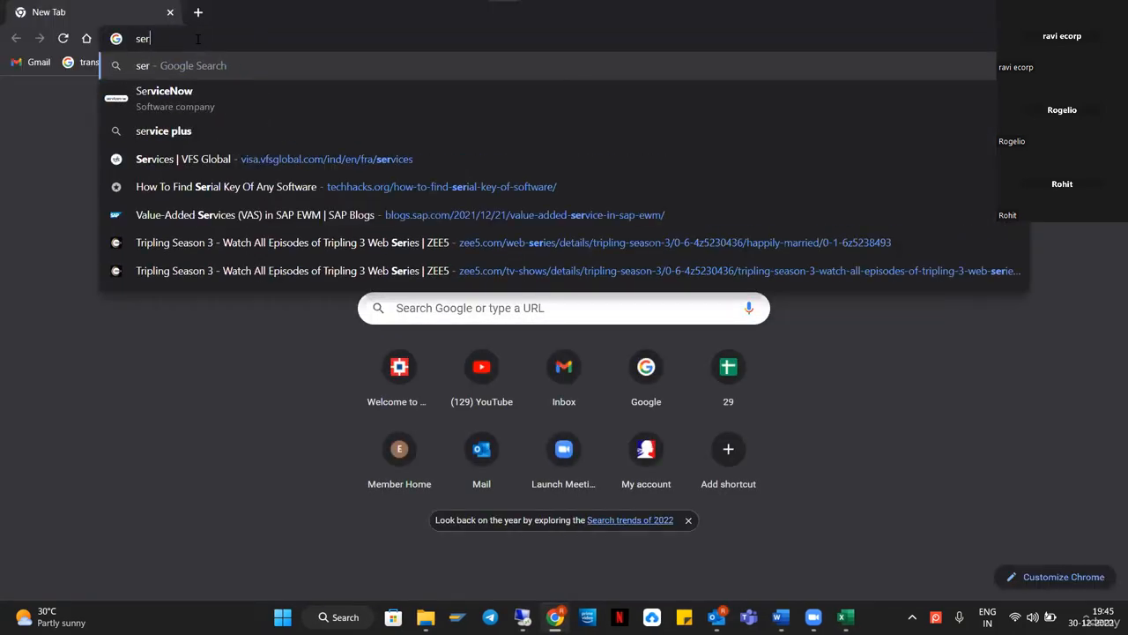
type("ial number ")
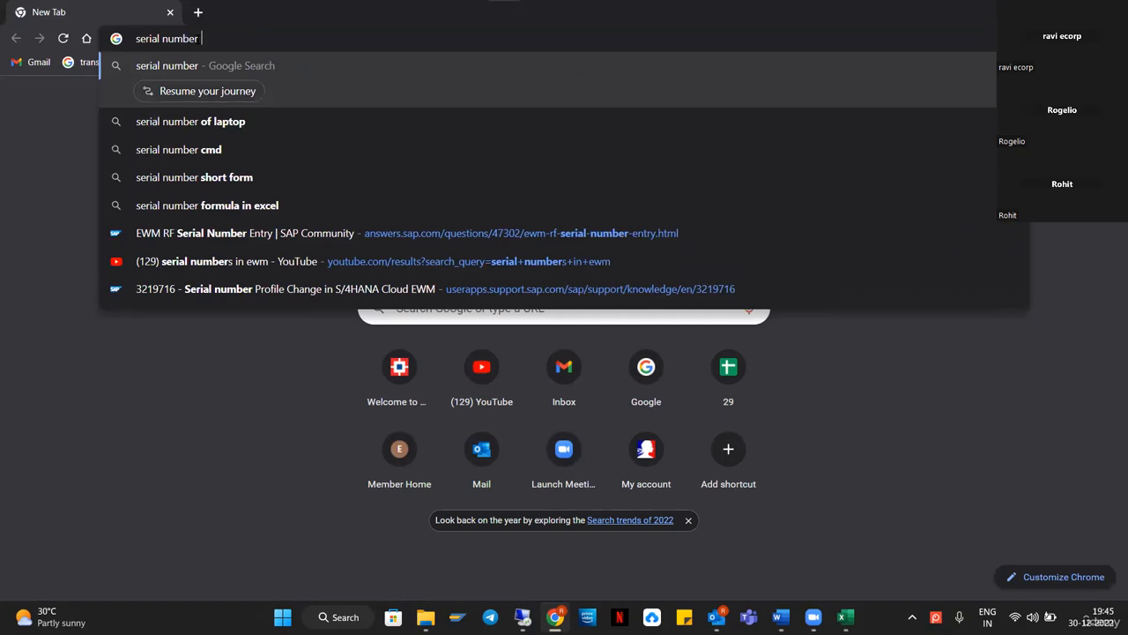
type("profiles")
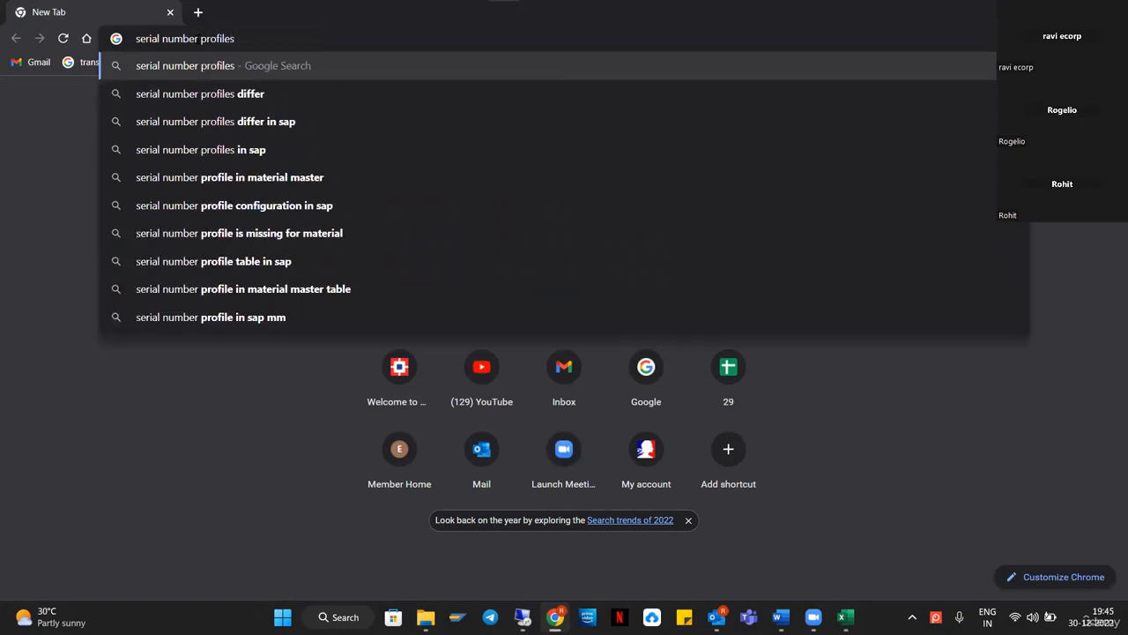
type(" in sap ")
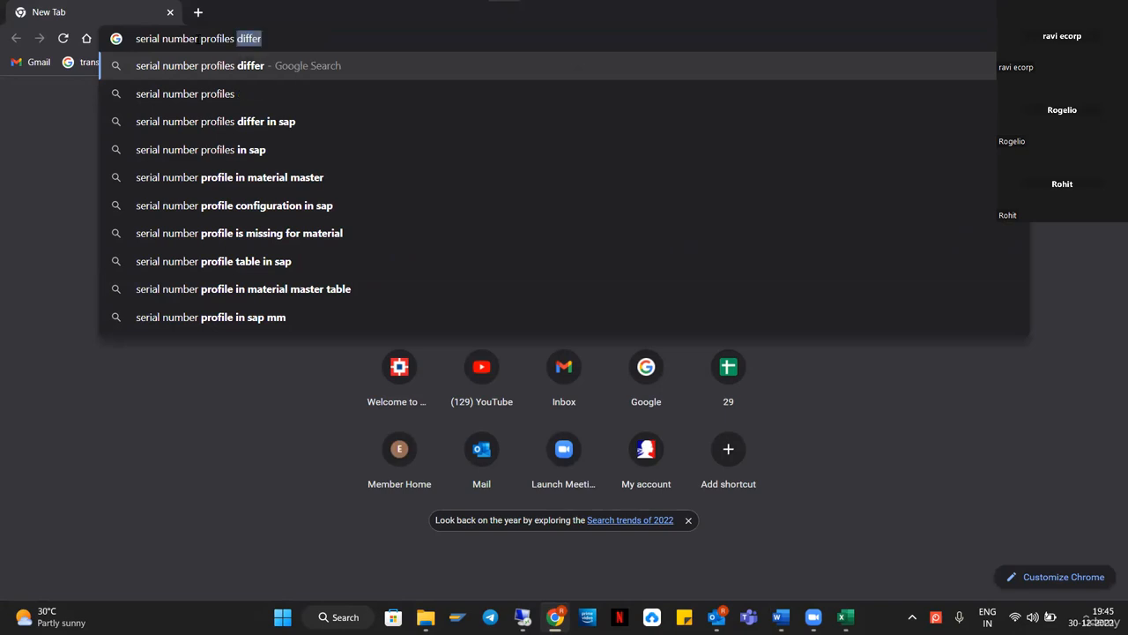
type("ewm")
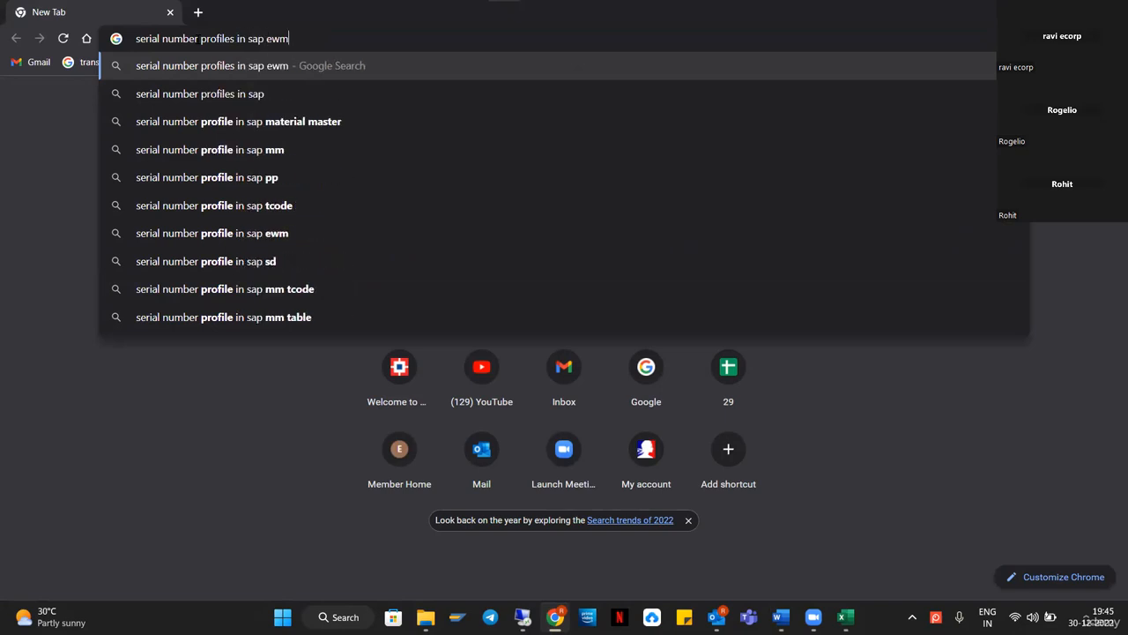
key("Return")
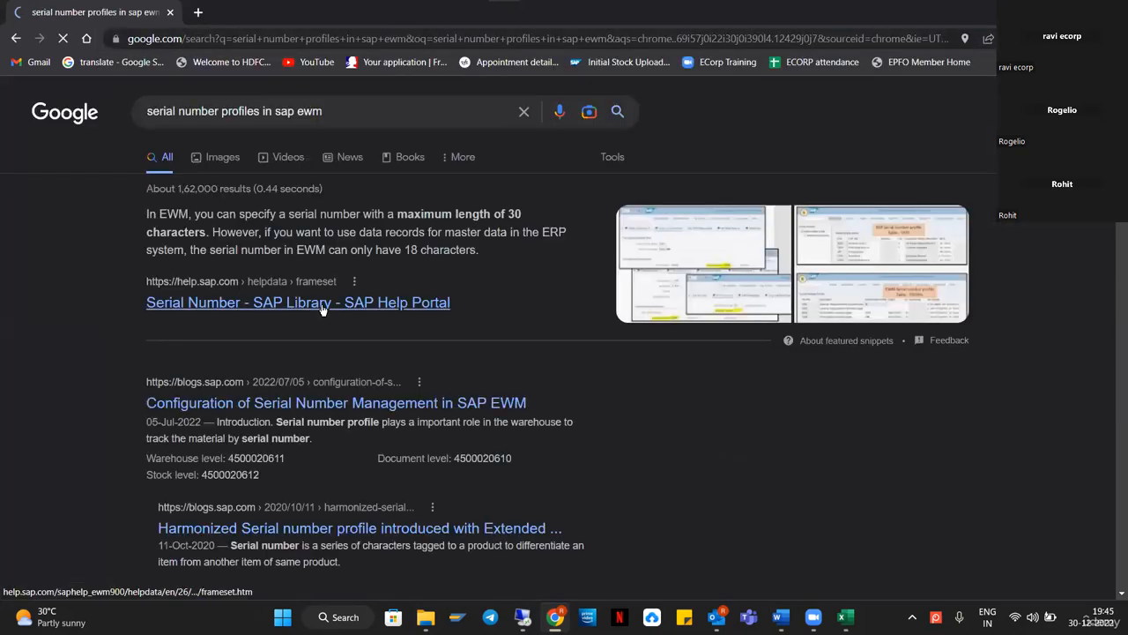
Open the SAP Library Serial Number result in a new tab and scroll through it.
right_click(320, 303)
left_click(357, 311)
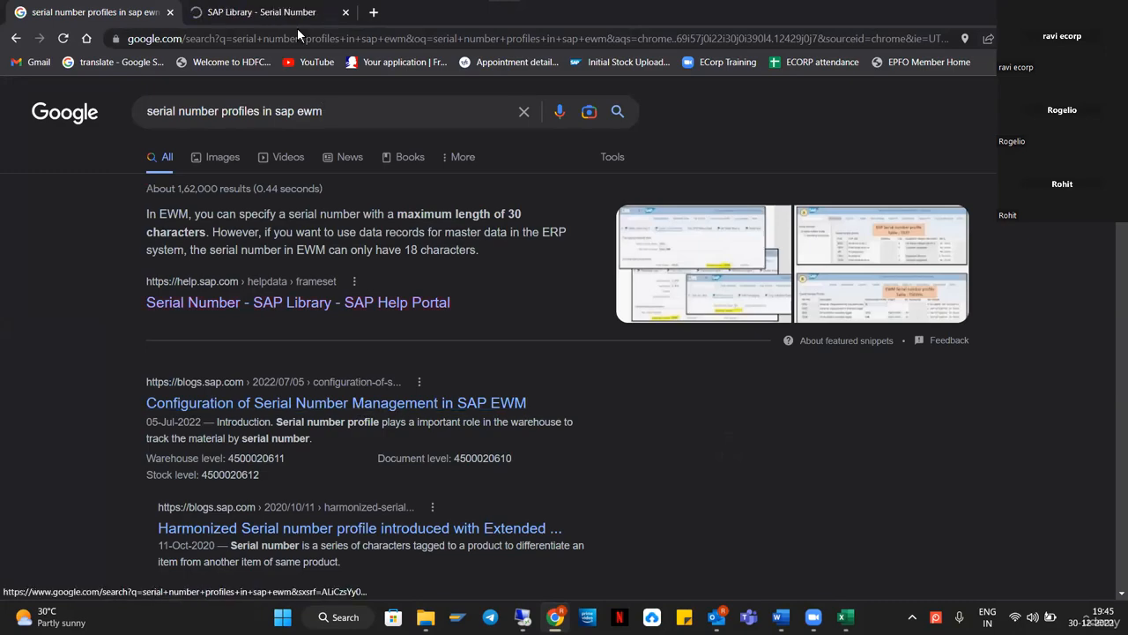
key("ctrl+Tab")
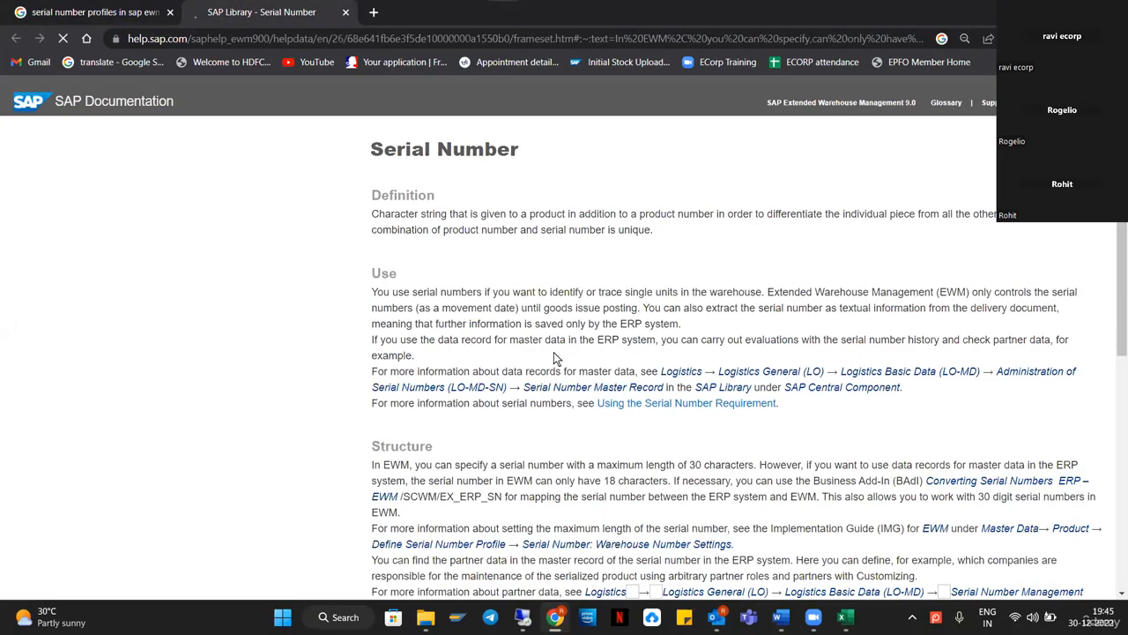
scroll(553, 352, "down", 10)
scroll(554, 467, "up", 6)
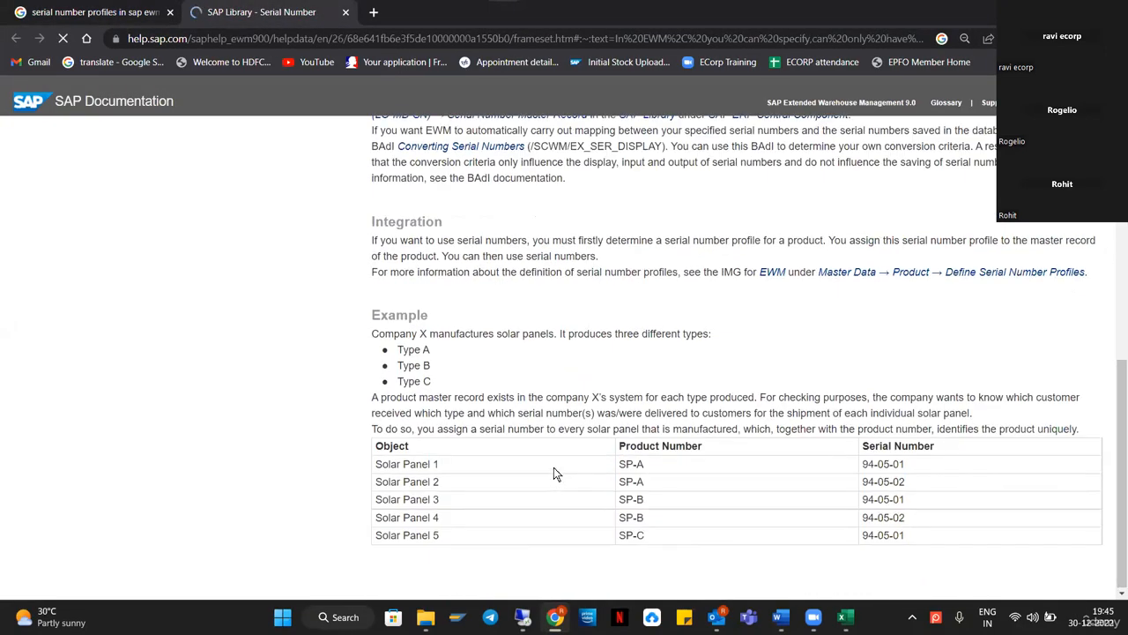
scroll(776, 396, "down", 10)
Open the Serial Number Profile help result in a new tab from the search results.
left_click(133, 11)
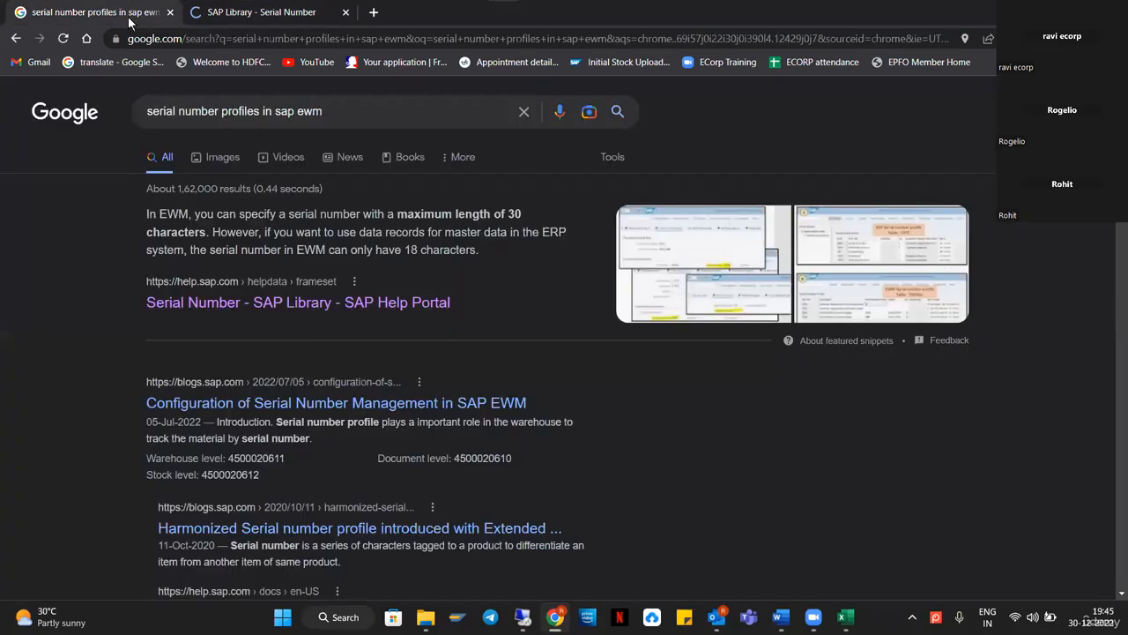
scroll(353, 317, "down", 3)
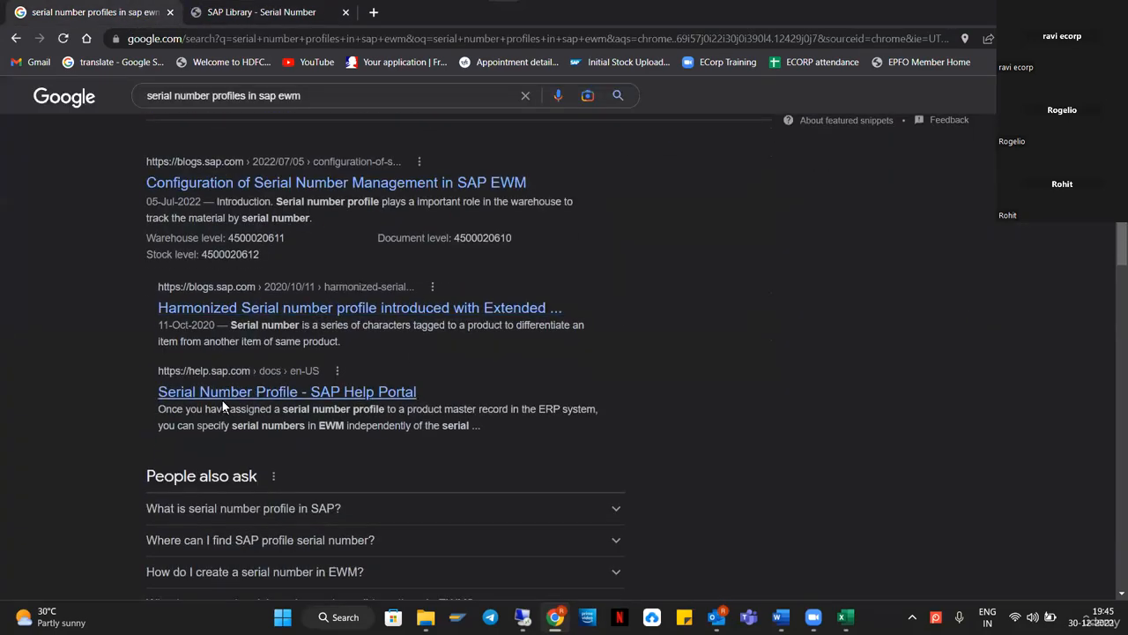
right_click(270, 396)
left_click(317, 407)
scroll(297, 398, "up", 2)
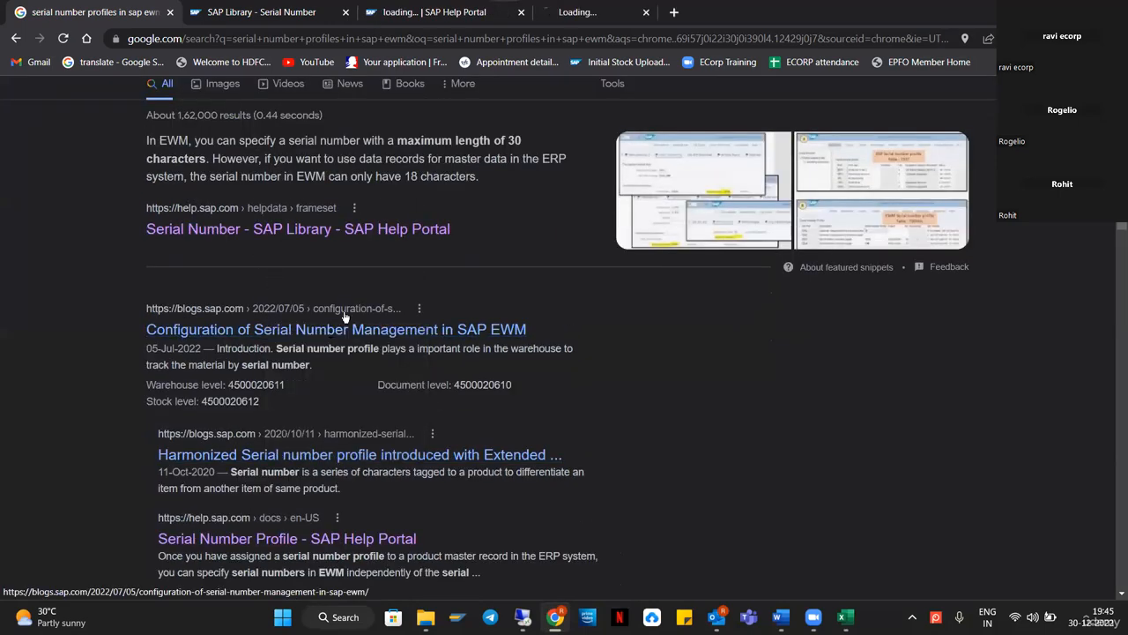
Read through the serial number management configuration blog article.
left_click(370, 328)
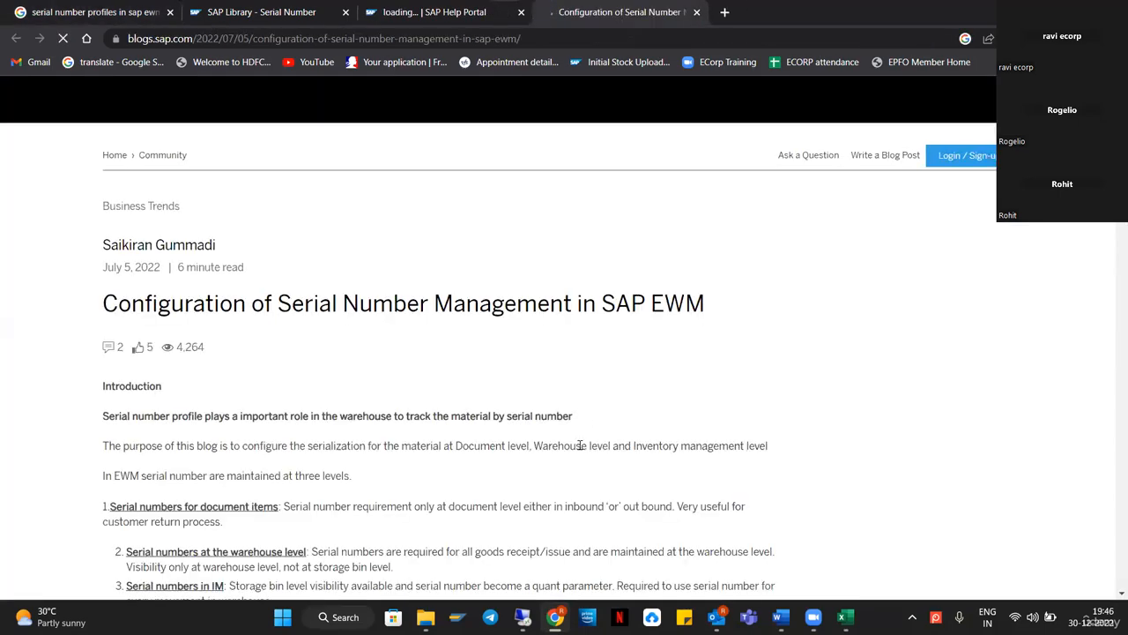
scroll(457, 397, "down", 5)
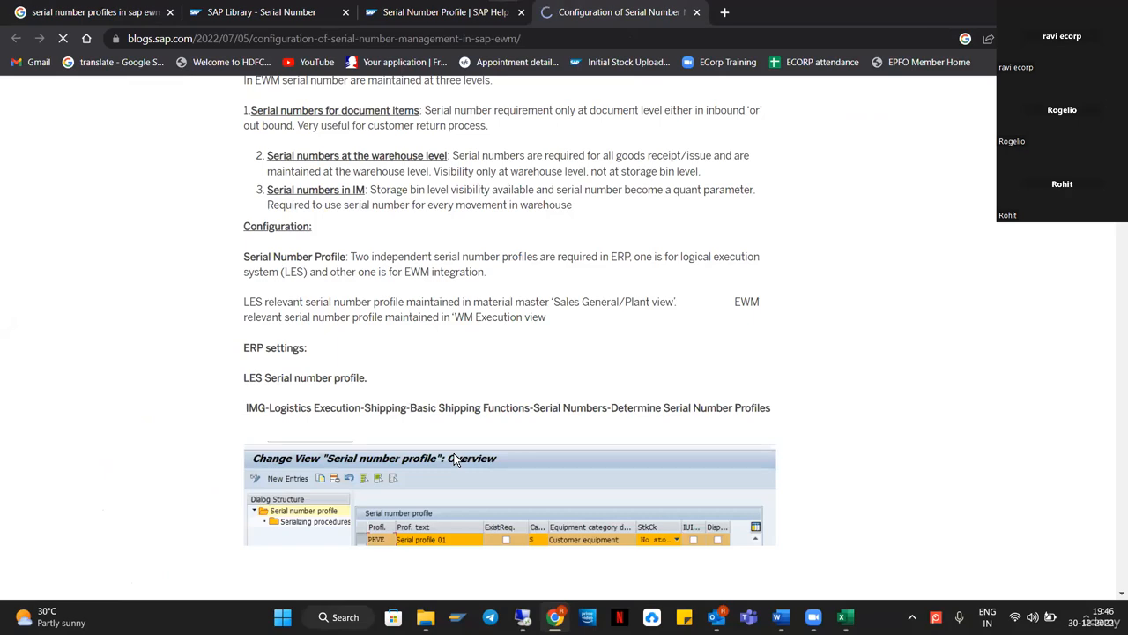
scroll(454, 458, "down", 9)
scroll(454, 459, "down", 10)
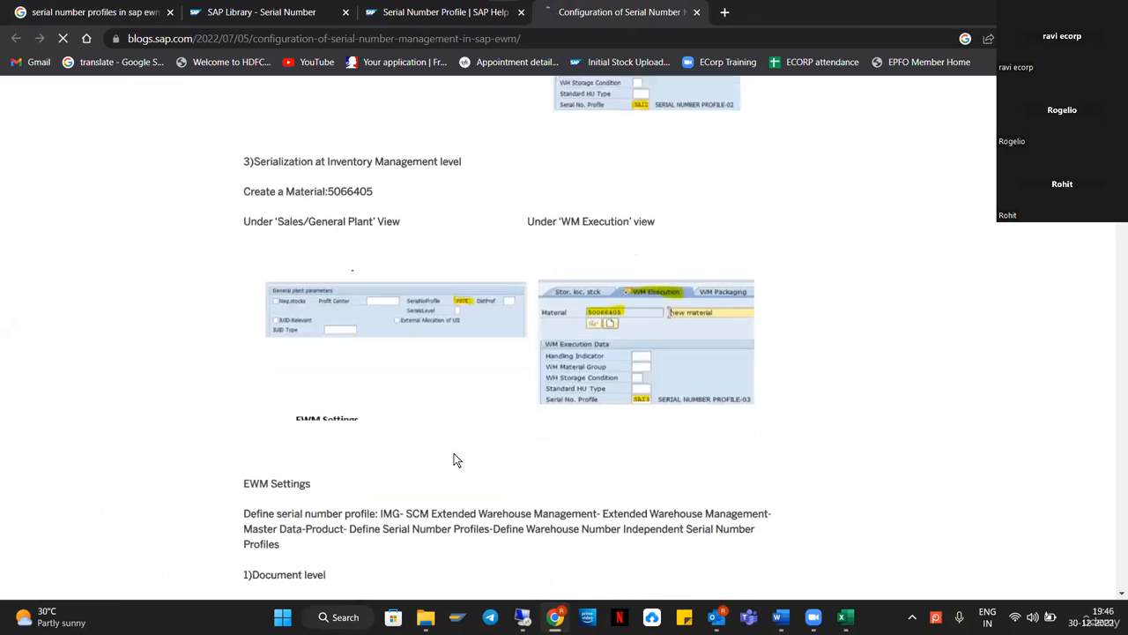
scroll(454, 458, "down", 7)
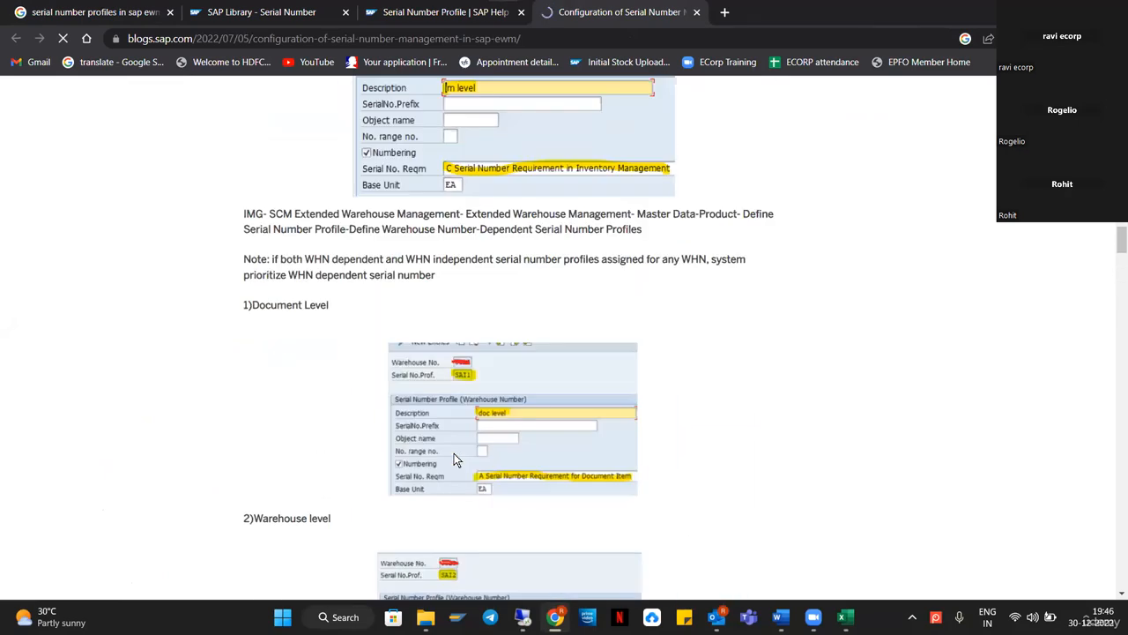
scroll(453, 453, "up", 1)
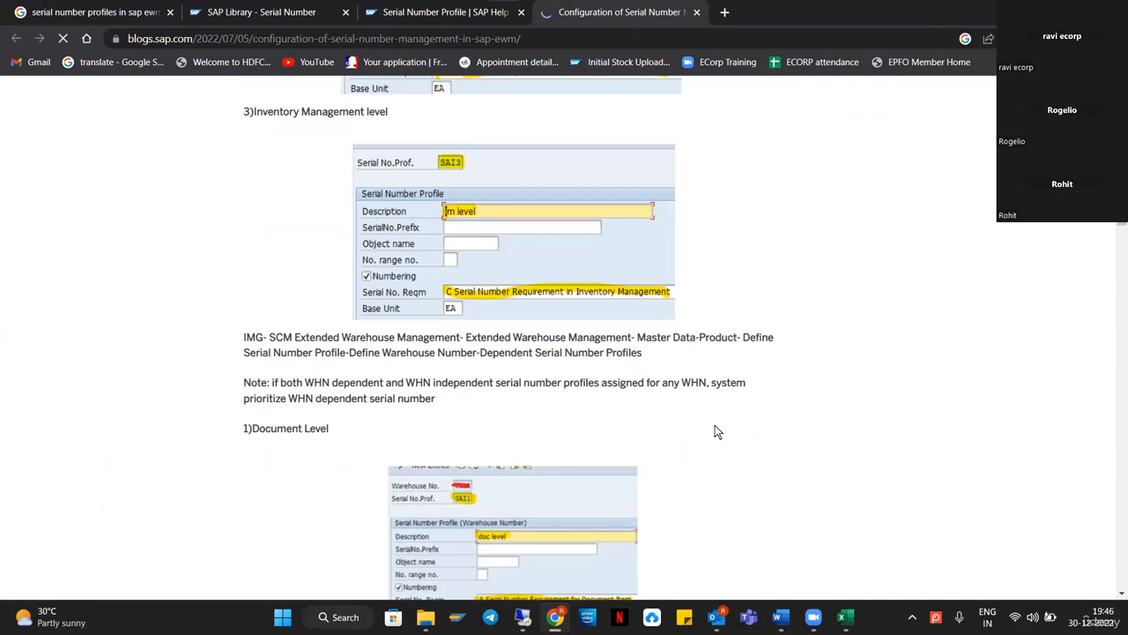
scroll(715, 431, "up", 10)
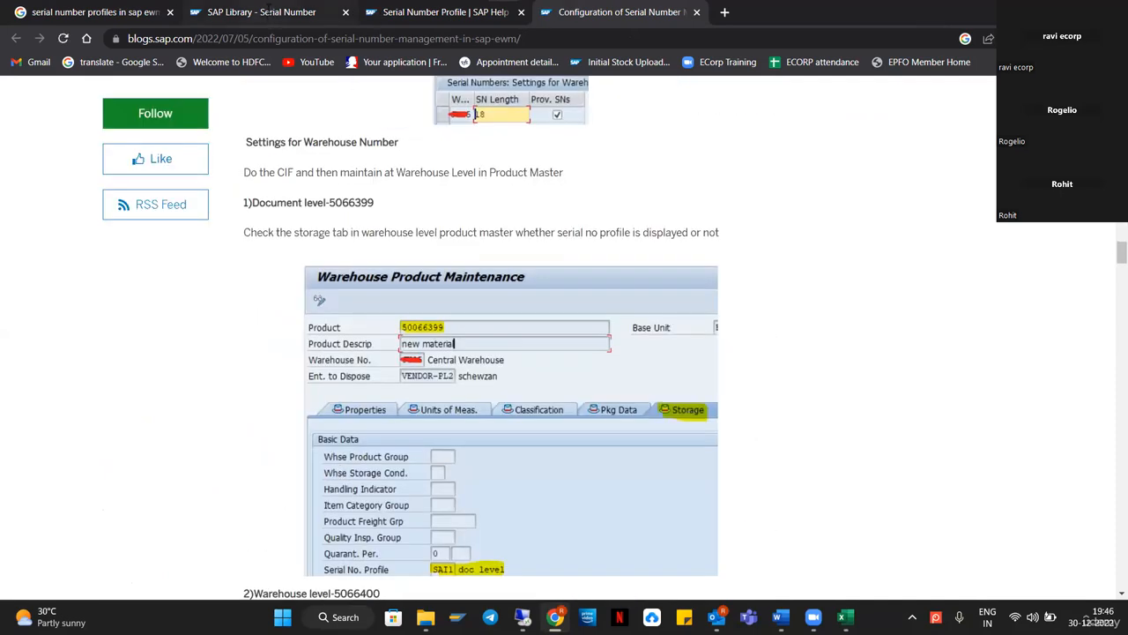
Check the SAP Library serial number page, then return to the Excel workbook.
left_click(264, 13)
scroll(564, 418, "up", 5)
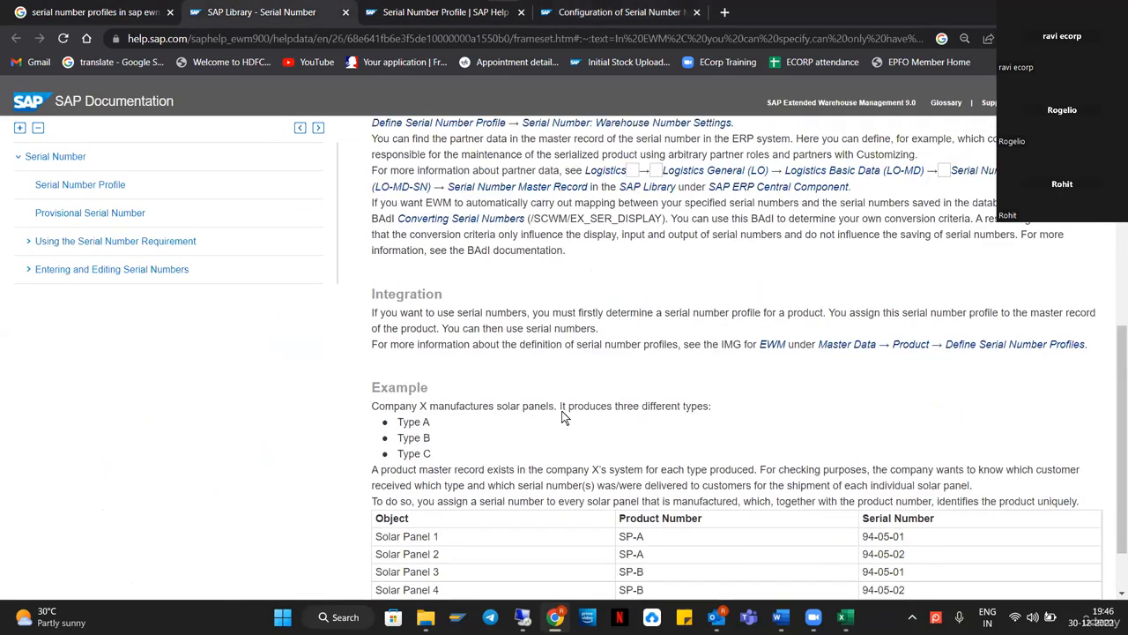
scroll(564, 418, "up", 1)
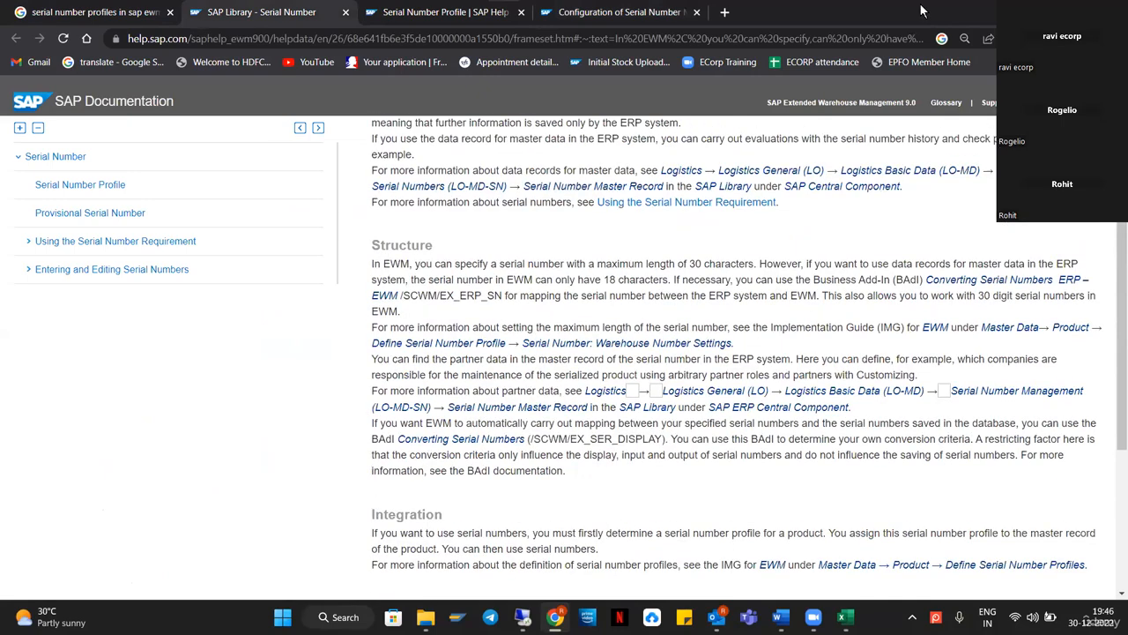
left_click(1025, 13)
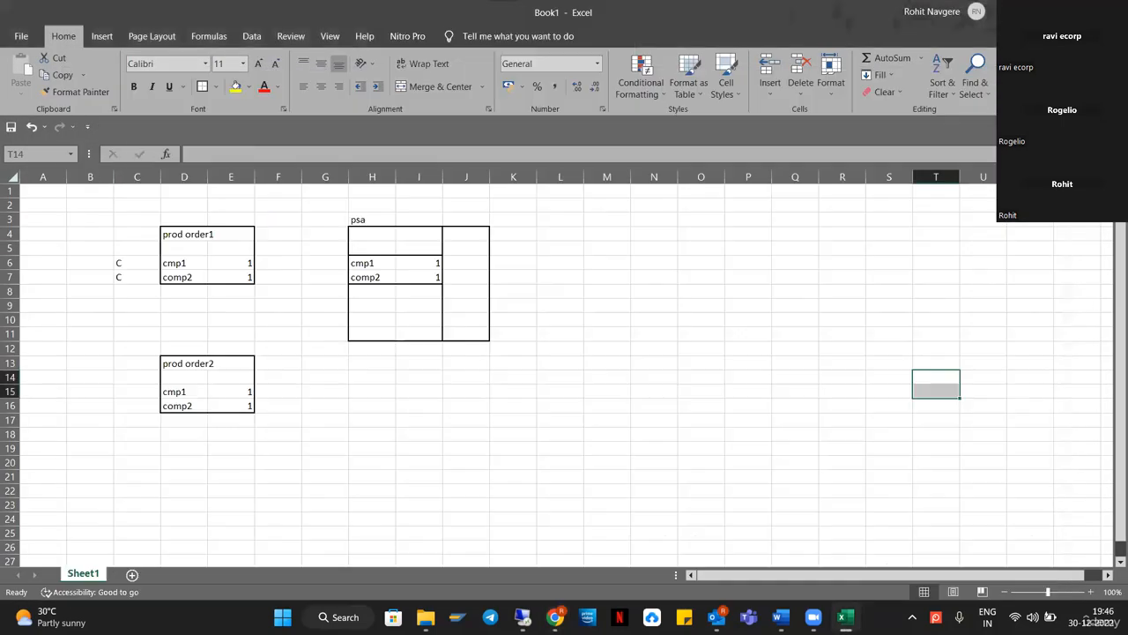
Minimise Excel to reveal the SAP PSA Assignment to Bin overview.
left_click(844, 617)
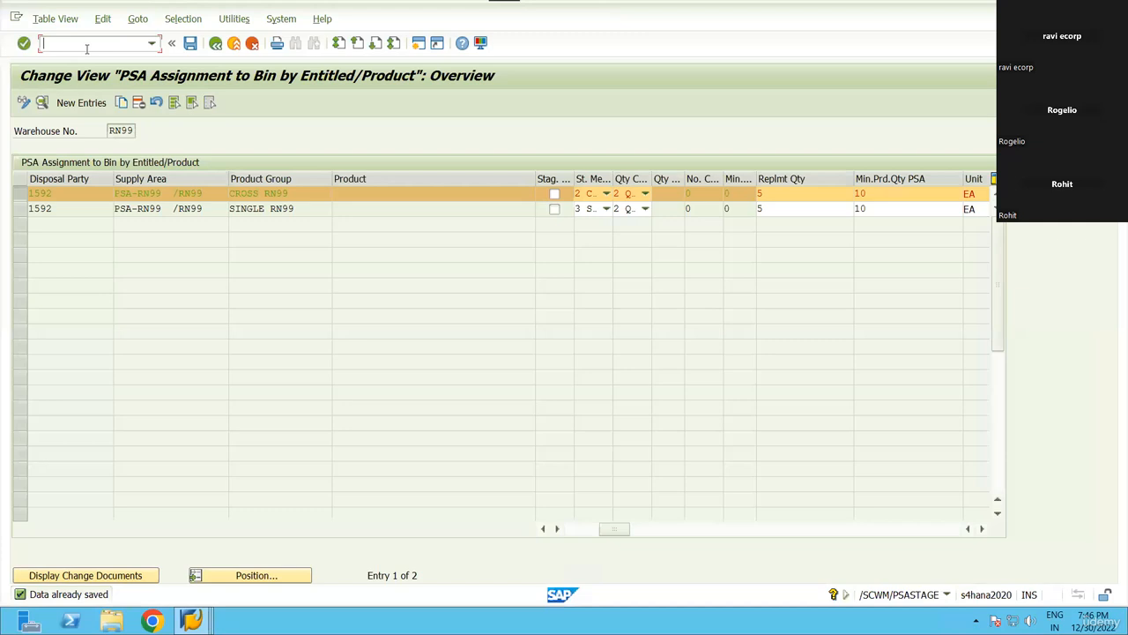
Open product maintenance with /n/scwm/mat1, then return to the command field.
type("/n/scwm")
key("BackSpace")
key("BackSpace")
type("wm/mat1")
key("Return")
left_click(259, 131)
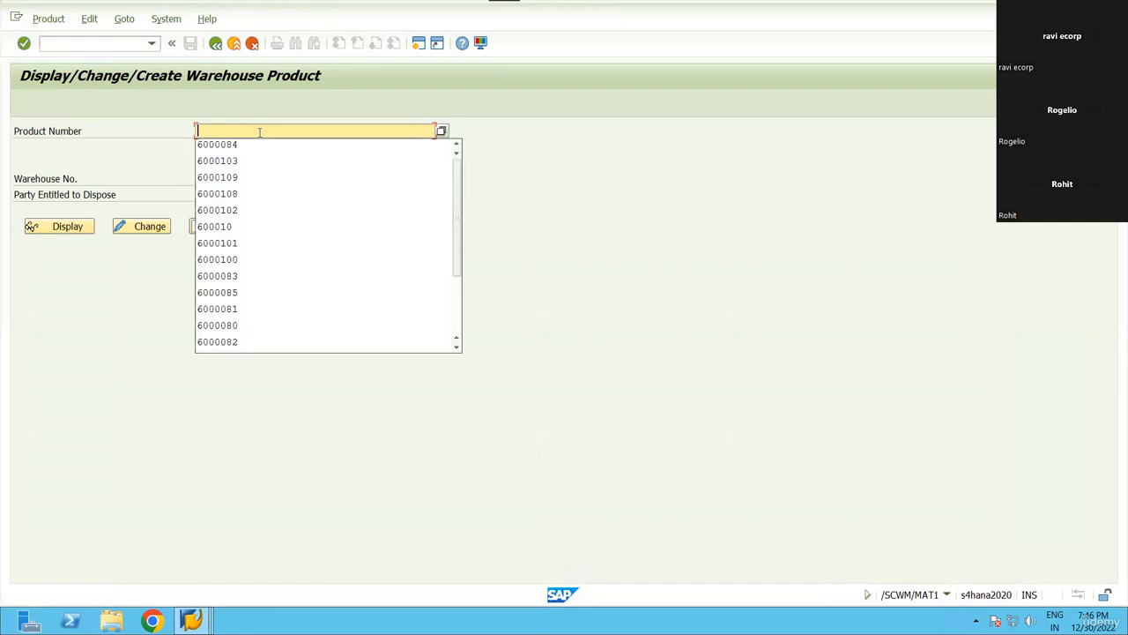
left_click(109, 44)
Open the SAP Reference IMG via /nspro and expand SCM Extended Warehouse Management.
type("/nspro")
key("Return")
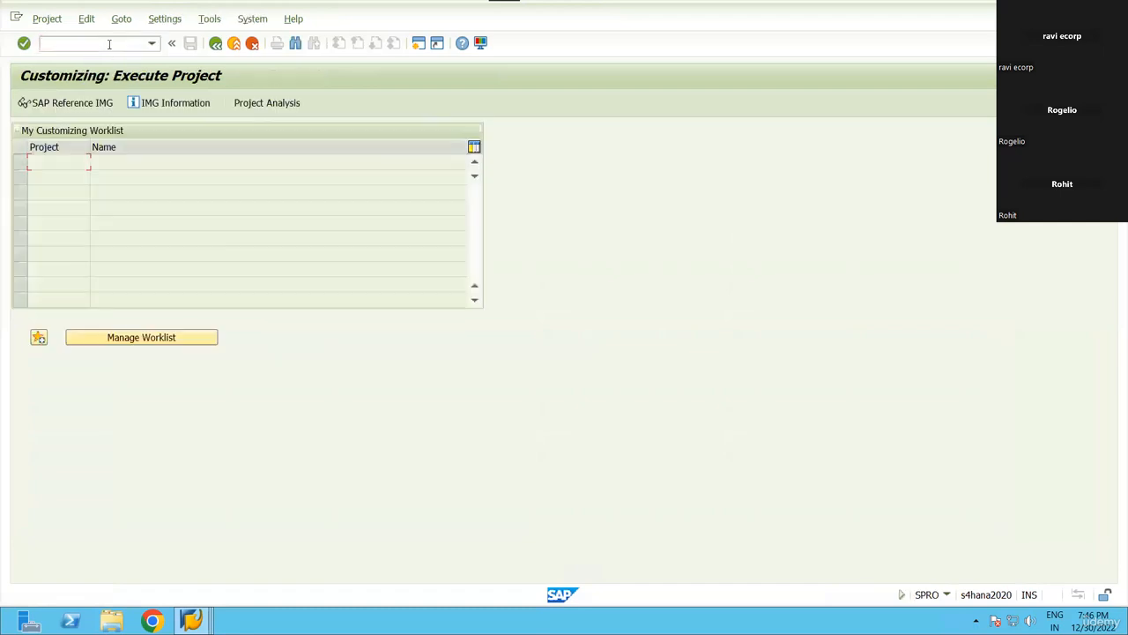
left_click(97, 105)
scroll(150, 388, "down", 4)
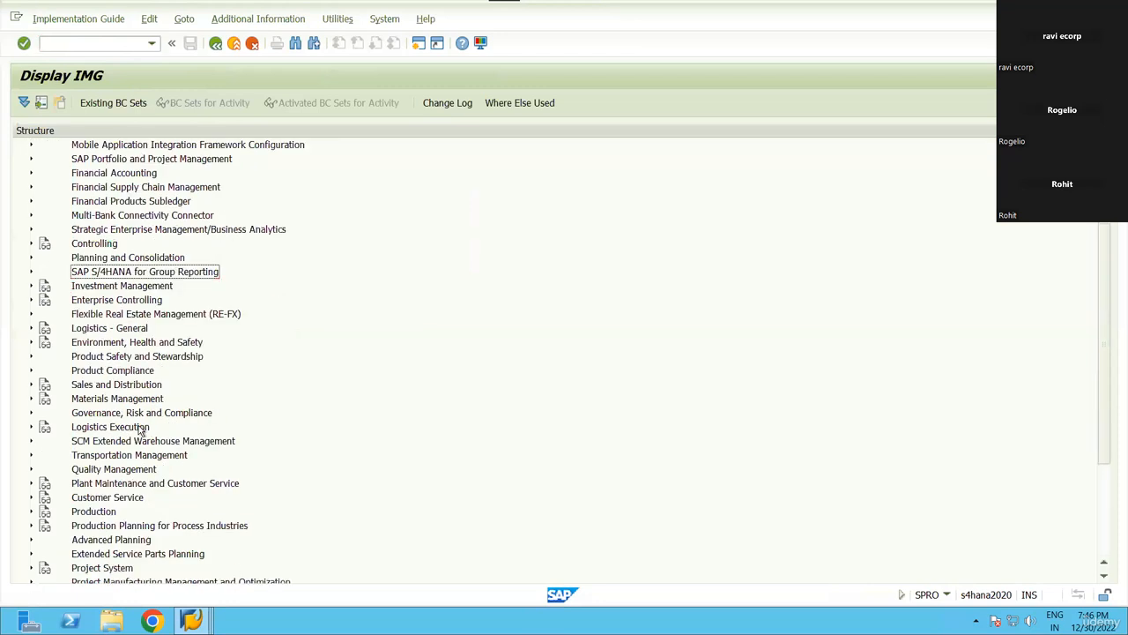
double_click(159, 384)
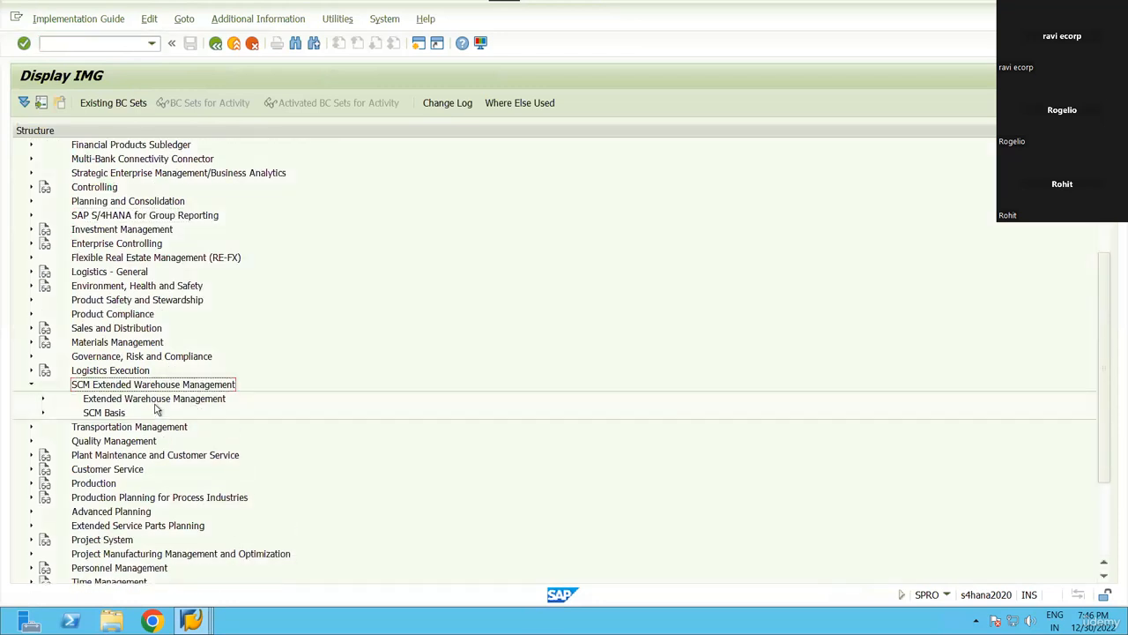
double_click(141, 398)
scroll(124, 404, "down", 1)
left_click(124, 403)
Drill through Master Data > Product > Serial Number Profiles and open Define Warehouse Number-Dependent Serial Number Profiles.
double_click(115, 330)
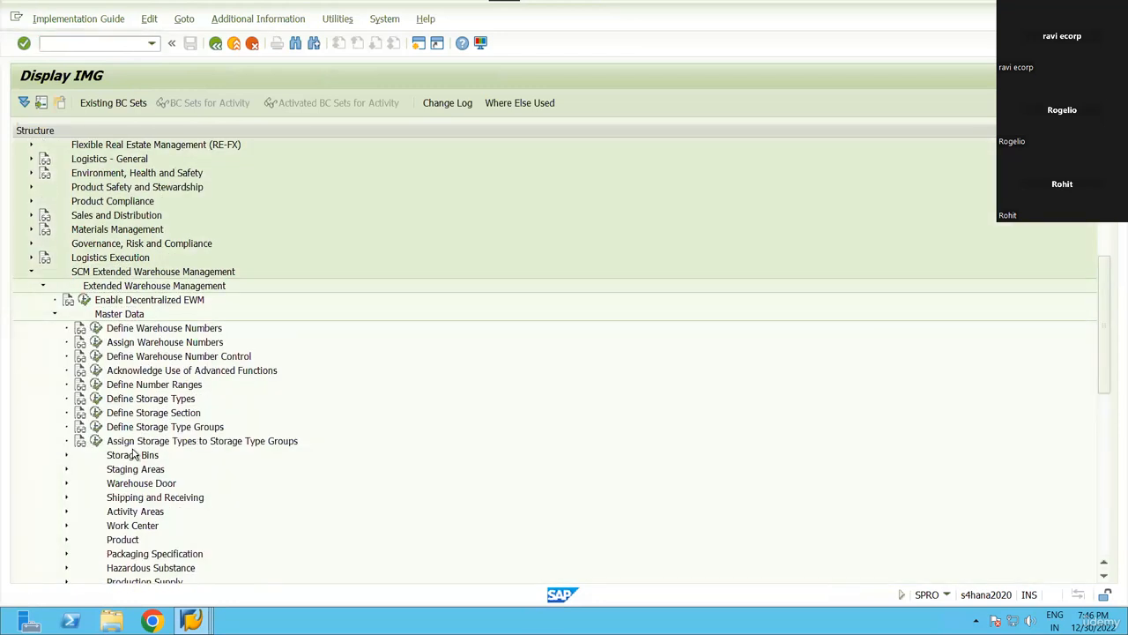
left_click(133, 455)
scroll(134, 513, "down", 2)
double_click(125, 470)
scroll(150, 502, "down", 2)
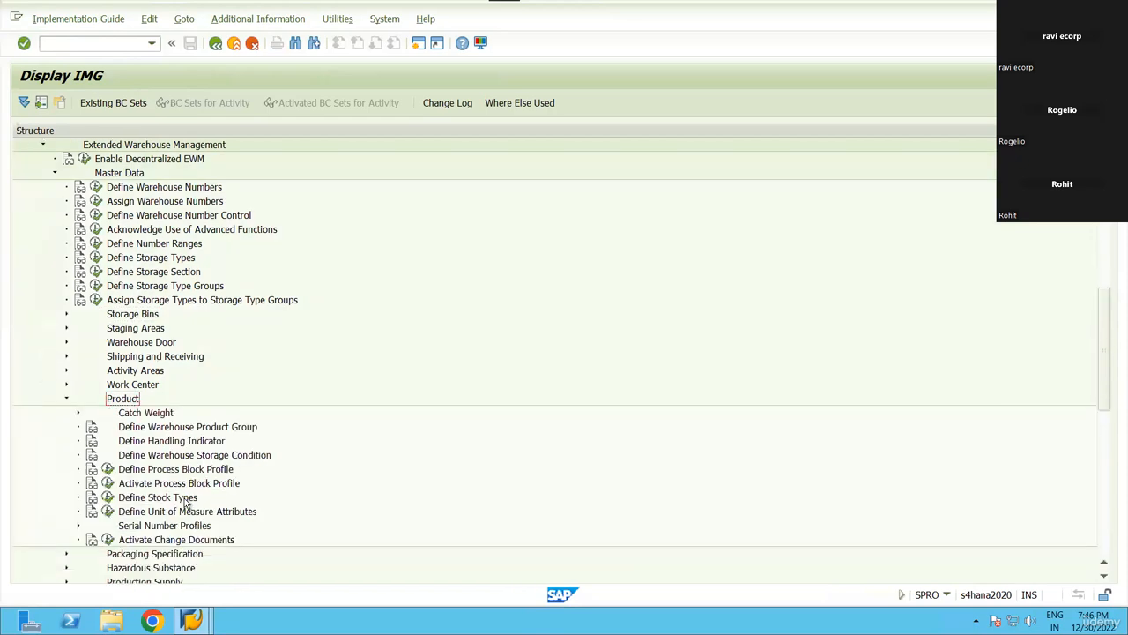
double_click(166, 513)
double_click(145, 539)
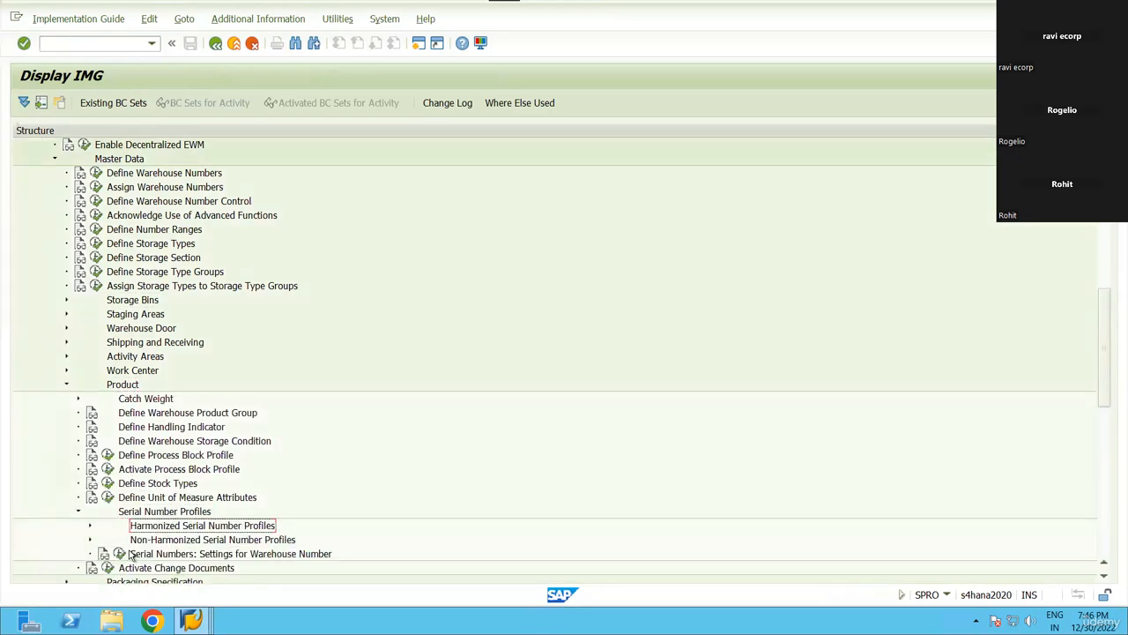
left_click(130, 569)
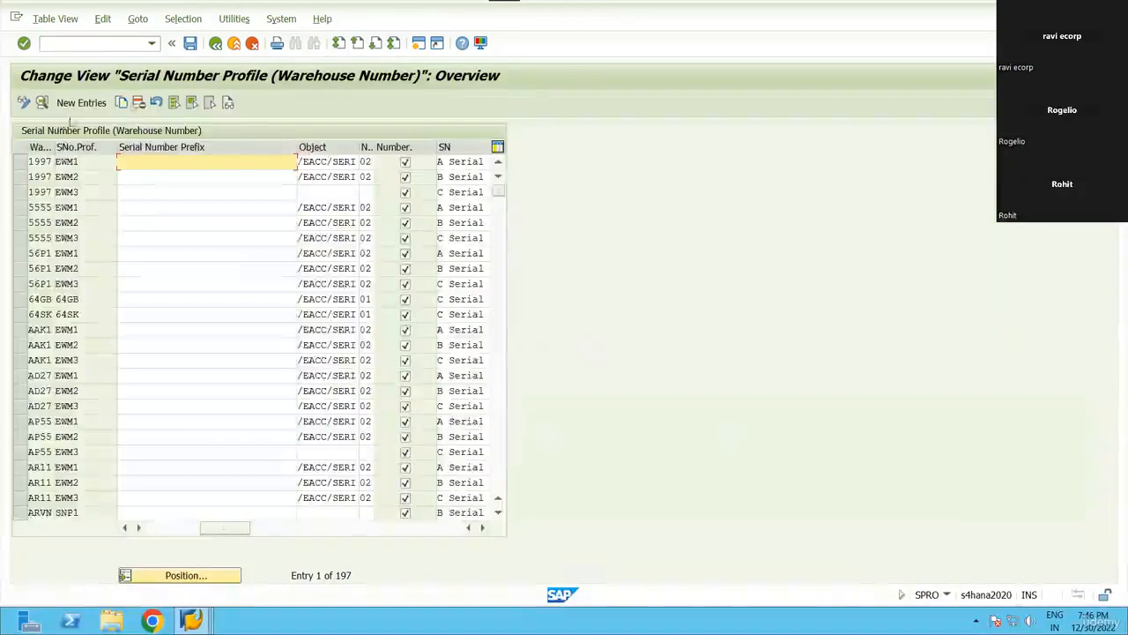
Check the F4 profile list for EWM2, then open the SN requirement choices for 1997 EWM3.
left_click(94, 176)
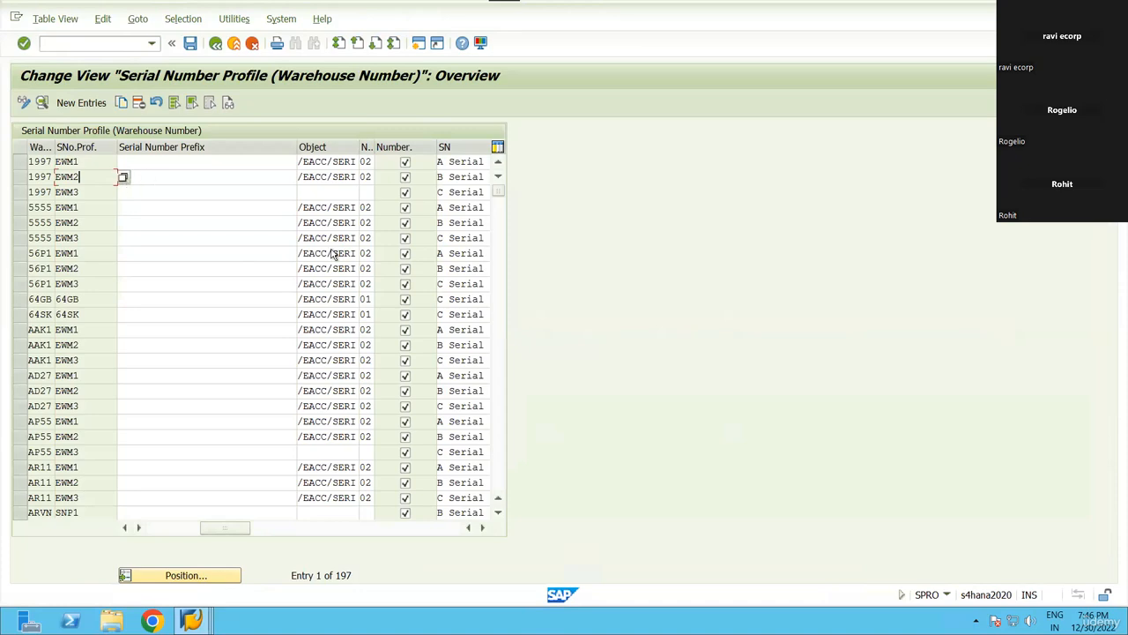
key("F4")
key("Escape")
left_click(466, 191)
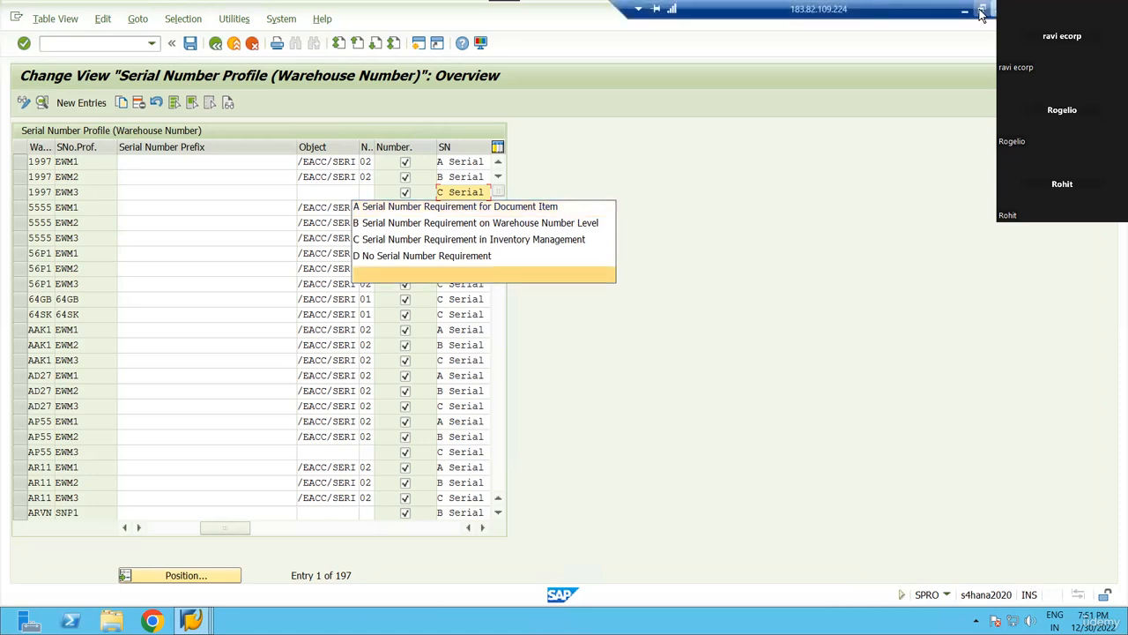
Exit remote desktop full screen and briefly open the Windows date and notifications panel.
left_click(981, 11)
left_click(1089, 617)
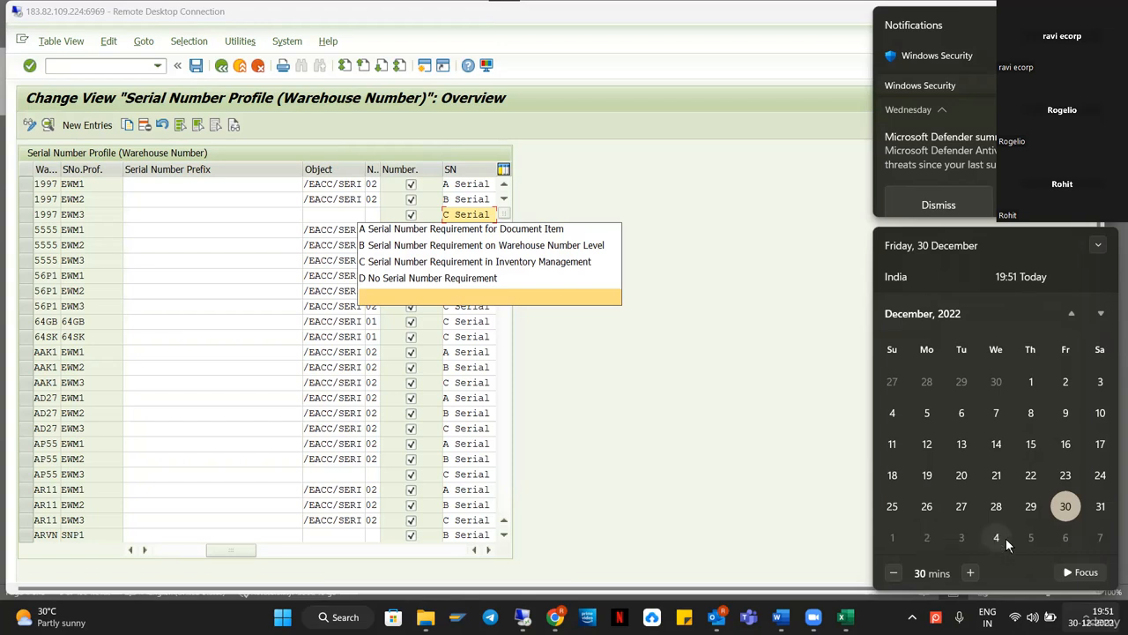
left_click(644, 136)
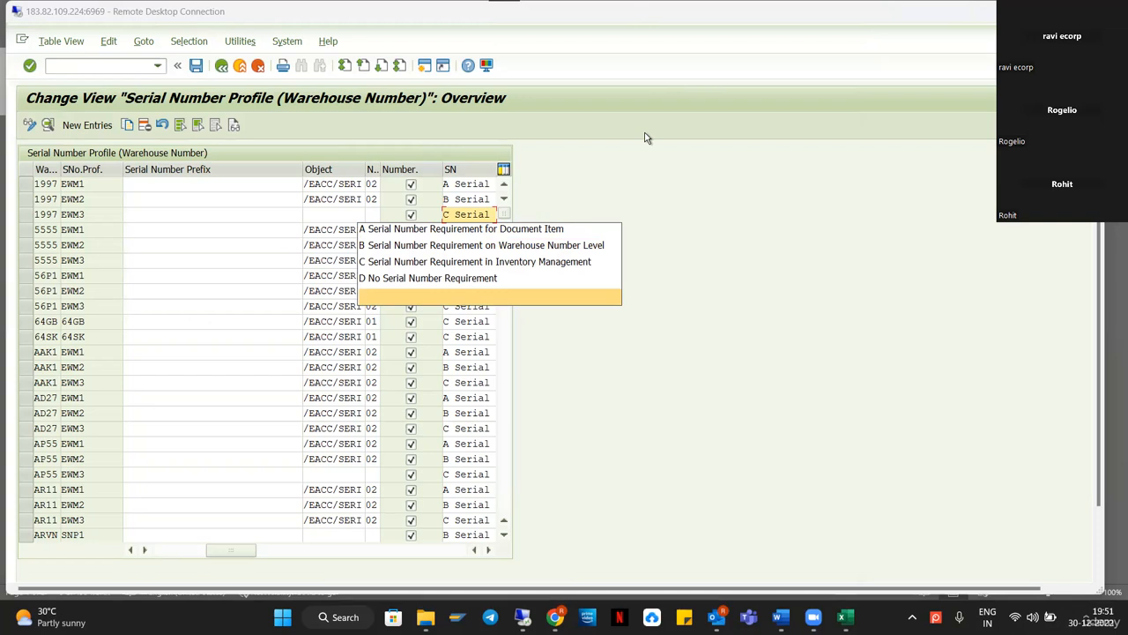